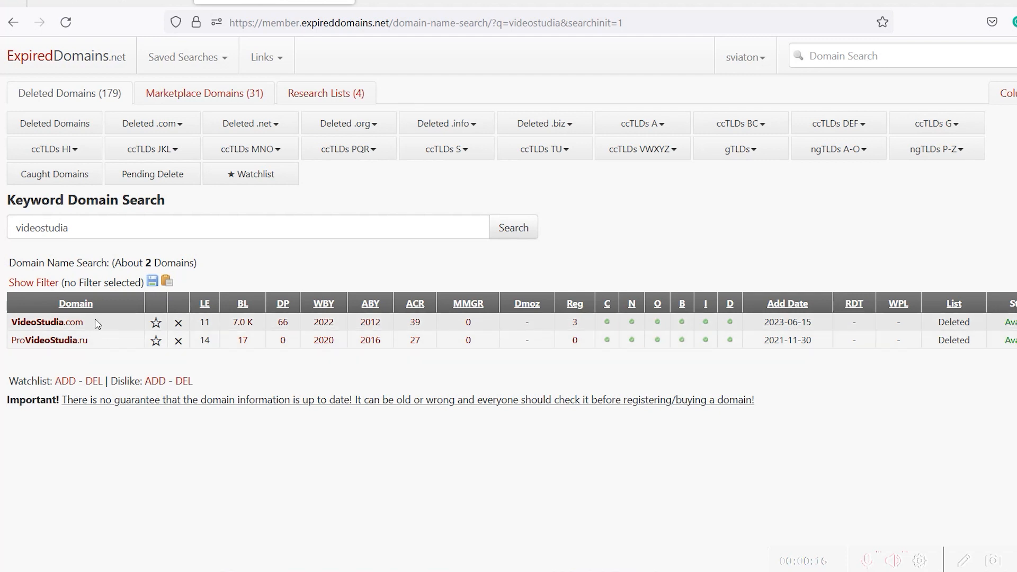
- Copy the VideoStudia.com domain name from the 'videostudia' keyword search results
right_click(39, 322)
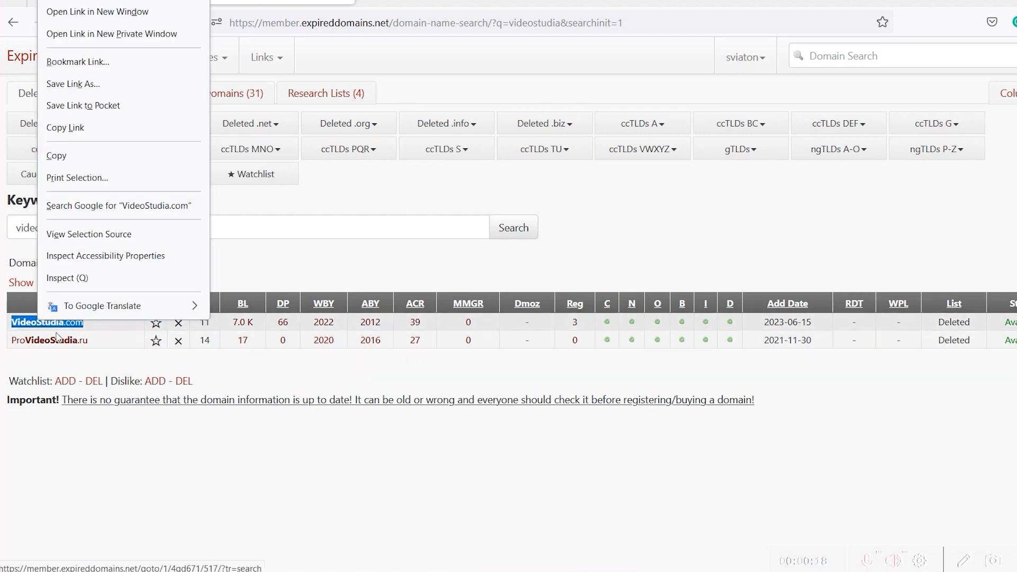
left_click(74, 156)
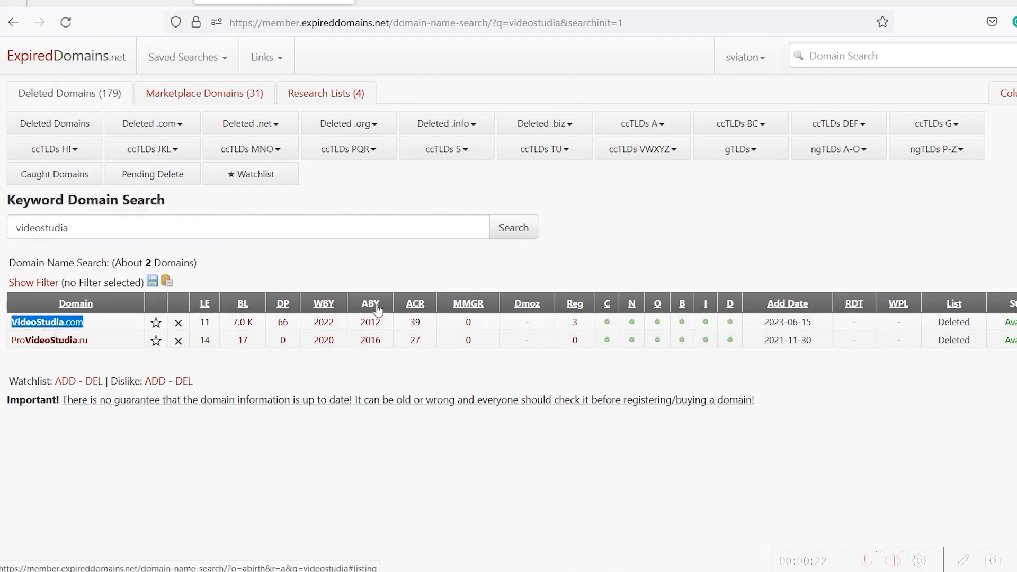
mouse_move(369, 329)
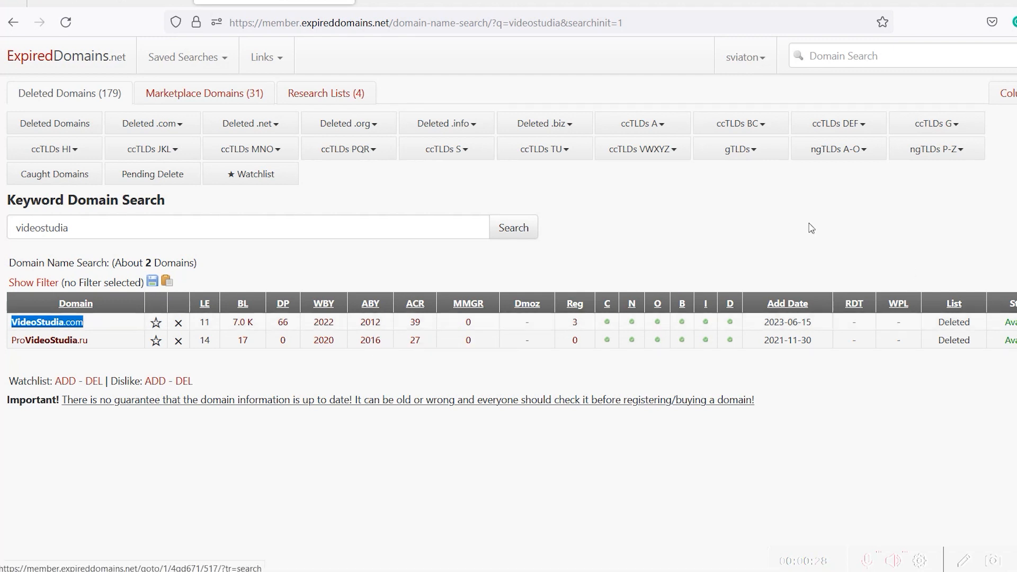
- Check VideoStudia.com in Ahrefs' authority checker, which shows Domain Rating 27 with 2 backlinks
left_click(110, 1)
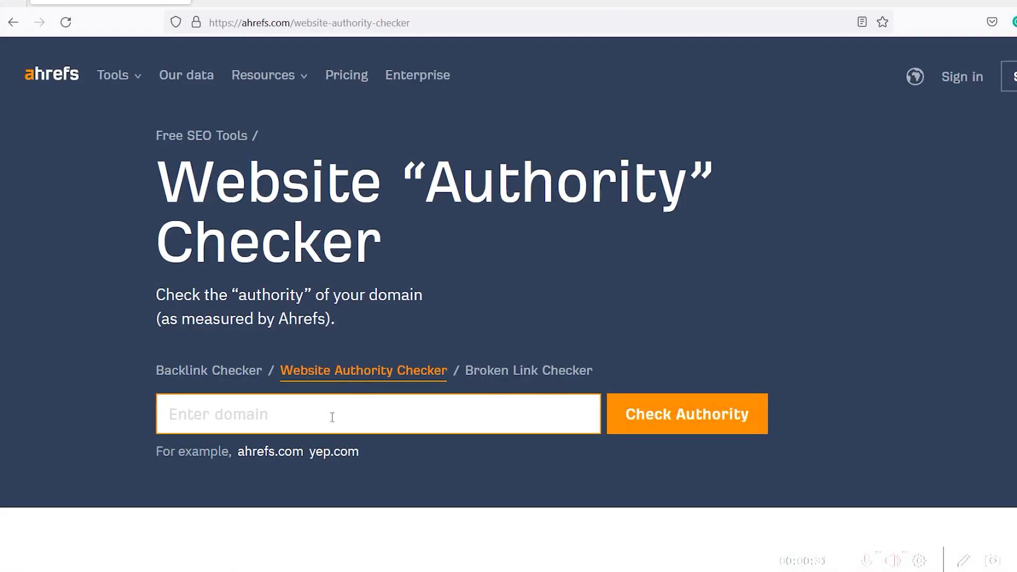
key("ctrl+v")
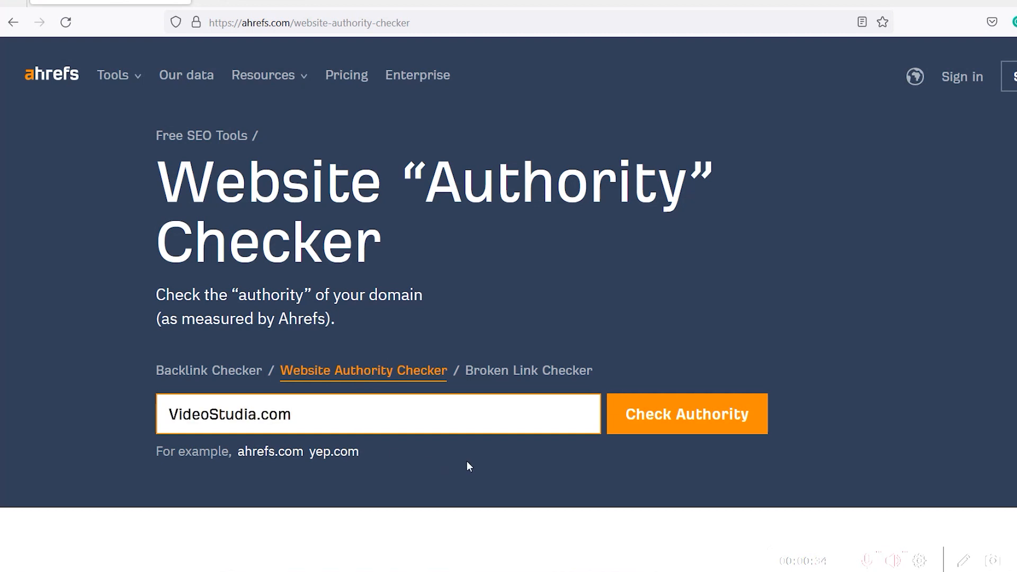
left_click(619, 413)
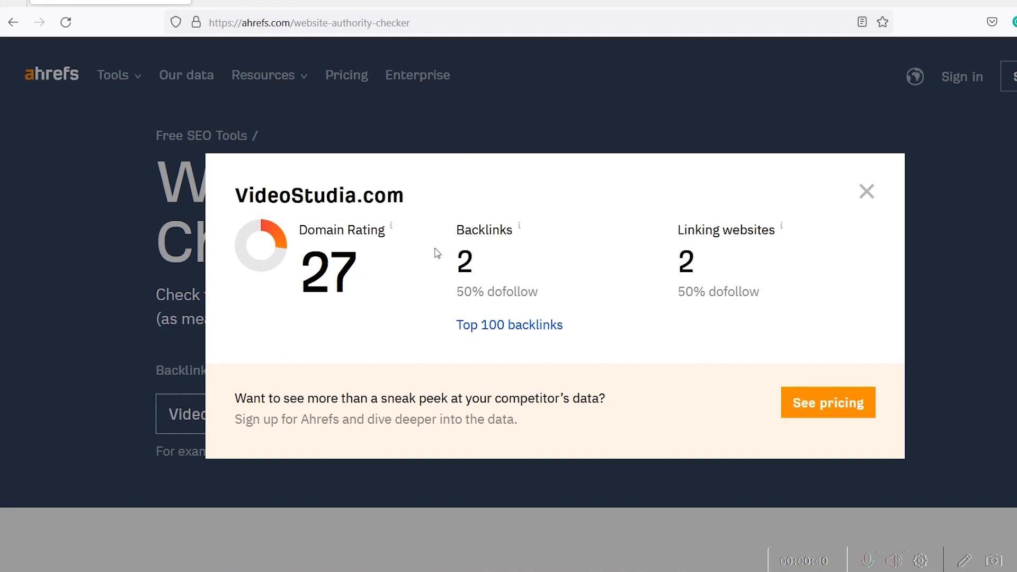
left_click(867, 194)
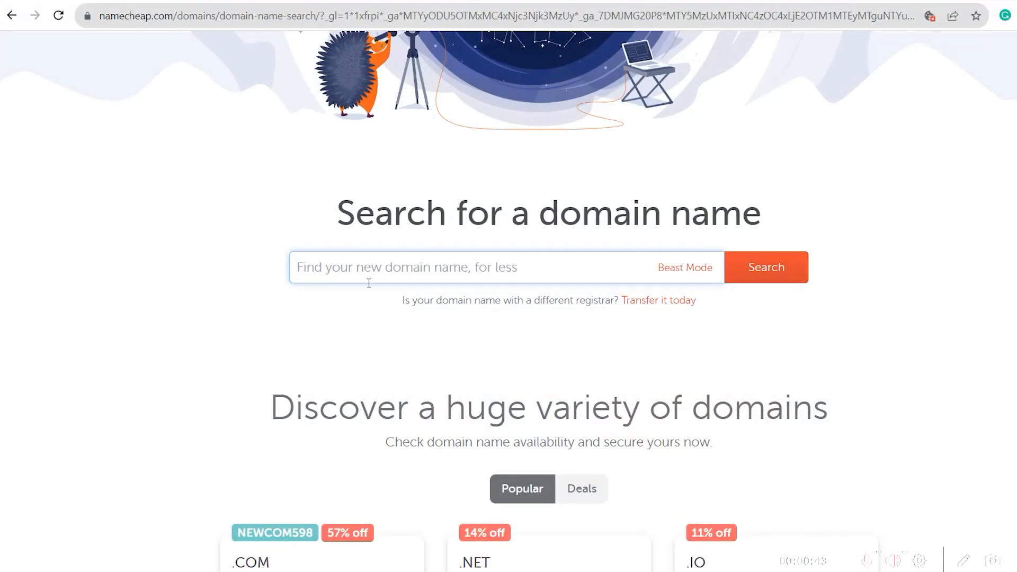
- Search Namecheap for videostudia.com and add it to the cart at $9.76
key("ctrl+v")
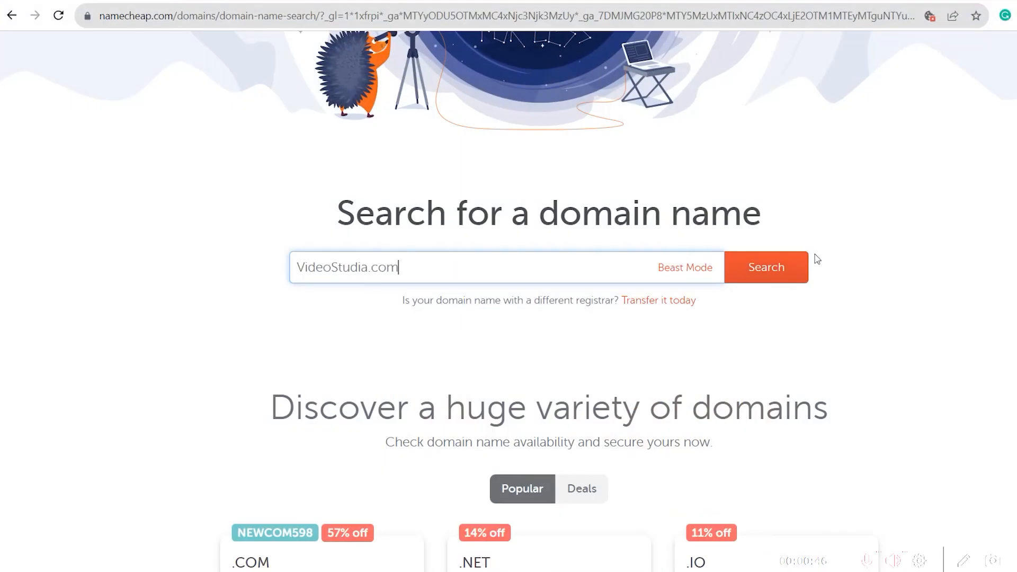
left_click(784, 277)
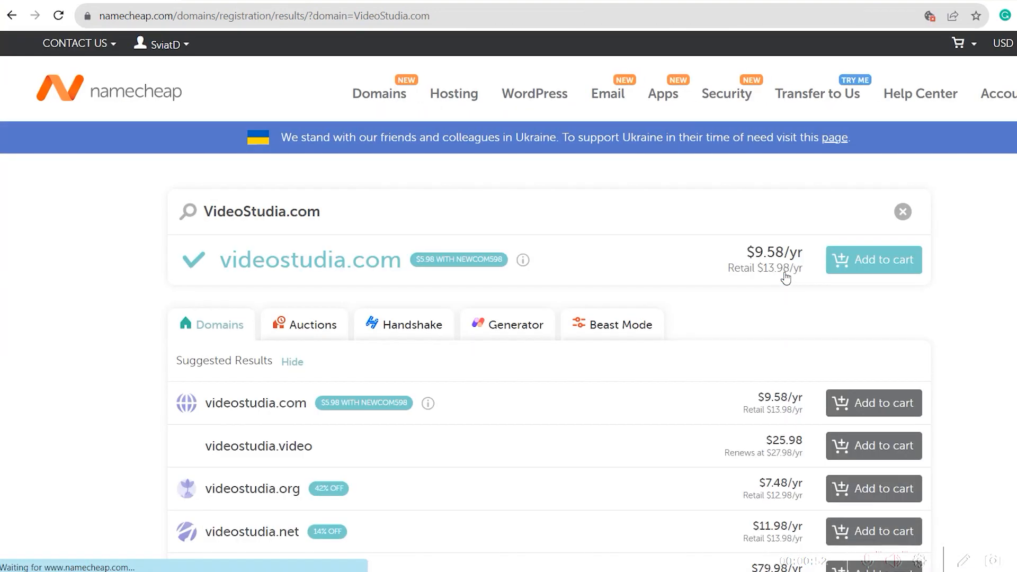
scroll(786, 276, "down", 3)
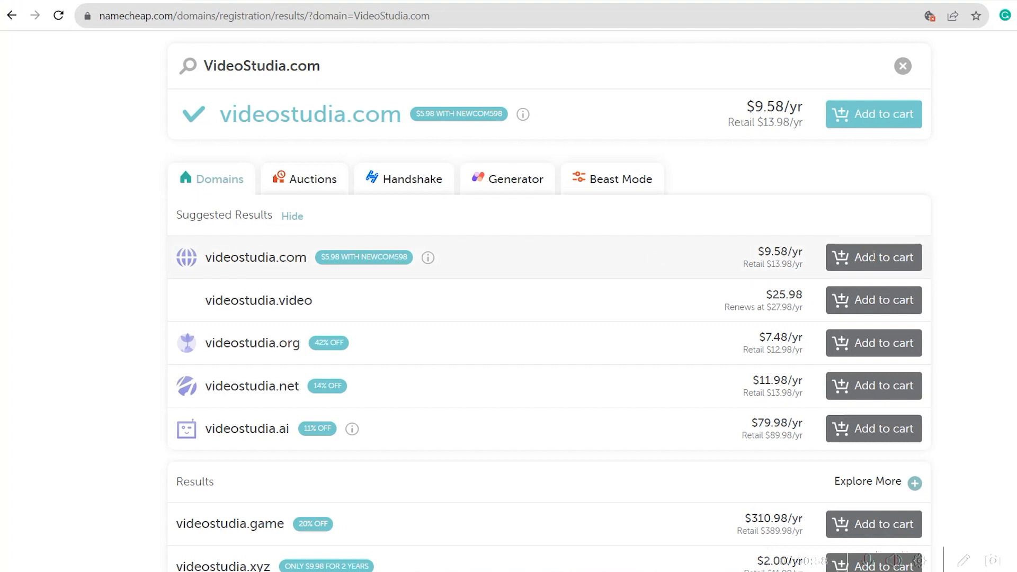
left_click(874, 257)
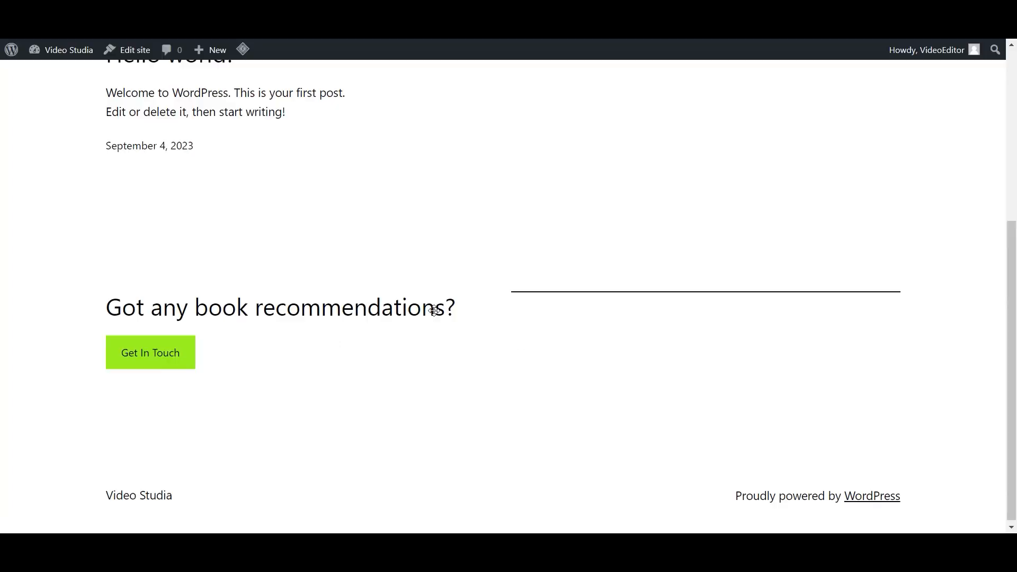
scroll(434, 310, "up", 10)
- Go from the admin dashboard to the Appearance > Themes page
mouse_move(48, 52)
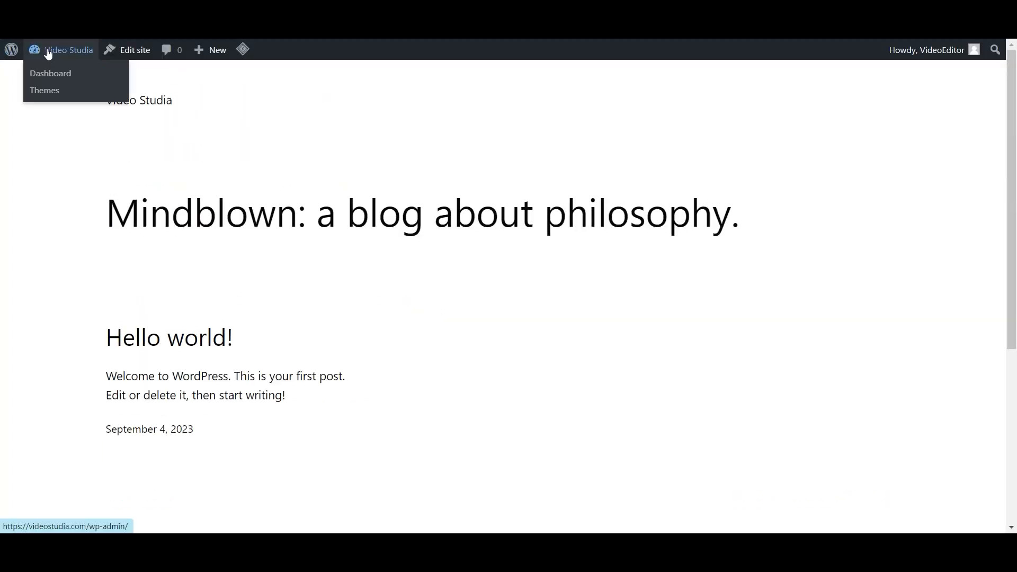
left_click(51, 74)
scroll(48, 292, "down", 3)
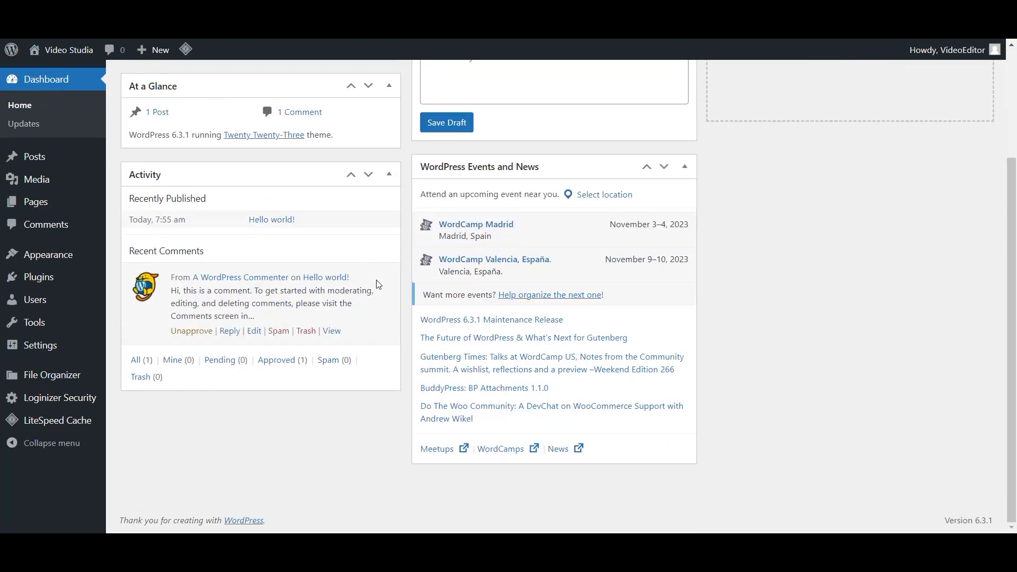
scroll(42, 334, "up", 1)
mouse_move(53, 350)
left_click(135, 263)
- Delete the unused Twenty Twenty-One and Twenty Twenty-Two themes, confirming each deletion
mouse_move(609, 301)
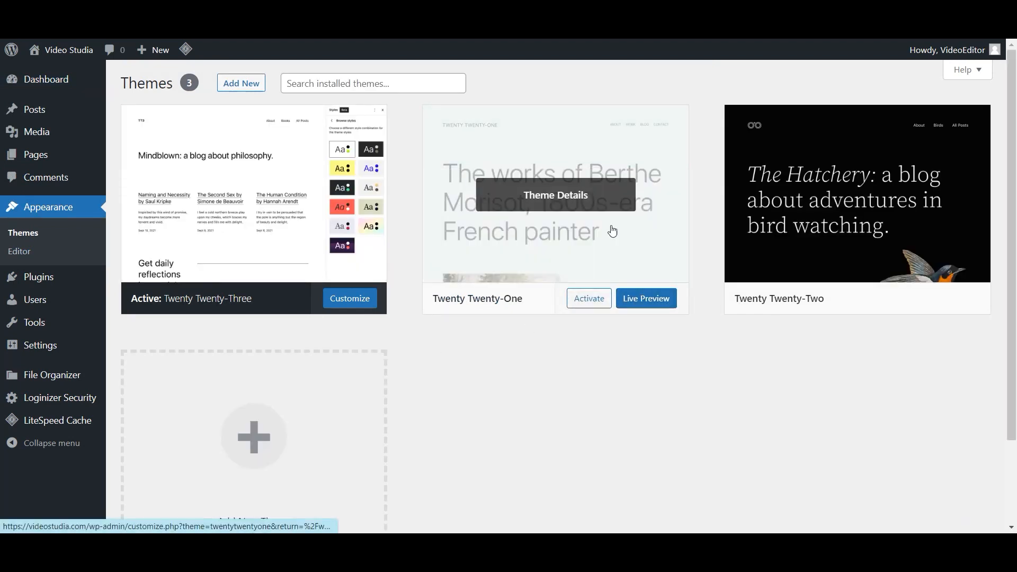
left_click(579, 194)
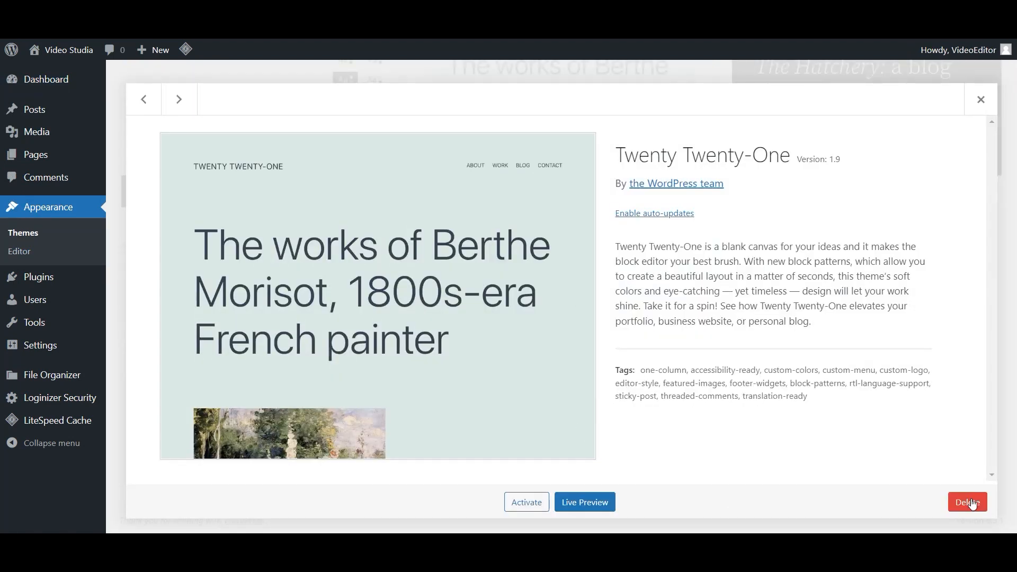
left_click(968, 502)
left_click(573, 127)
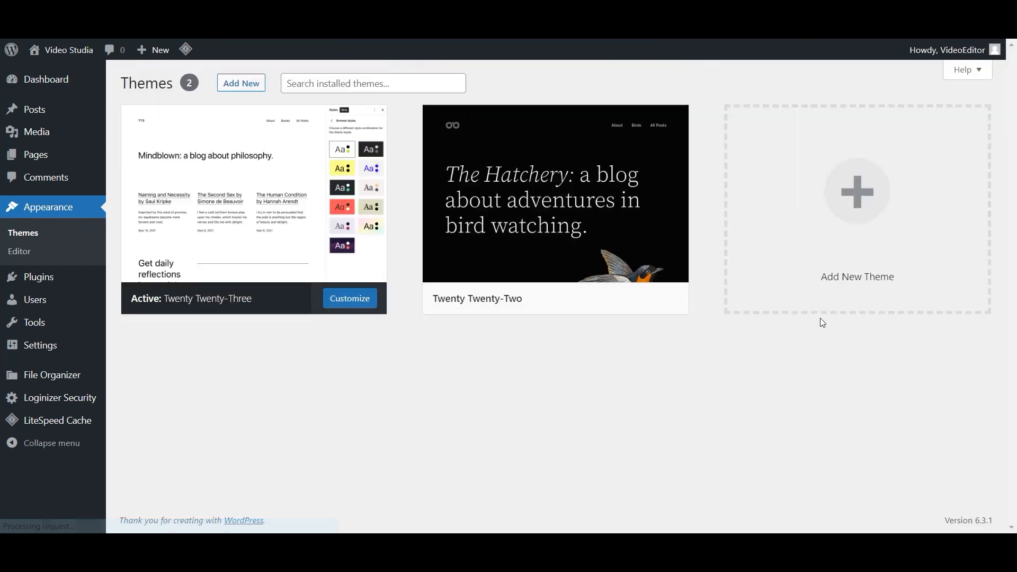
left_click(609, 198)
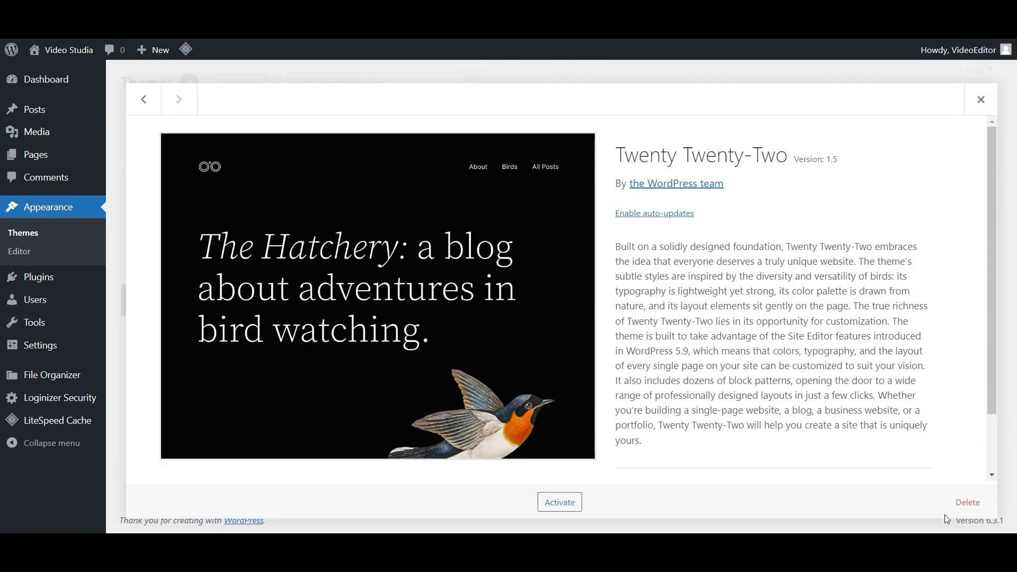
left_click(967, 502)
left_click(573, 128)
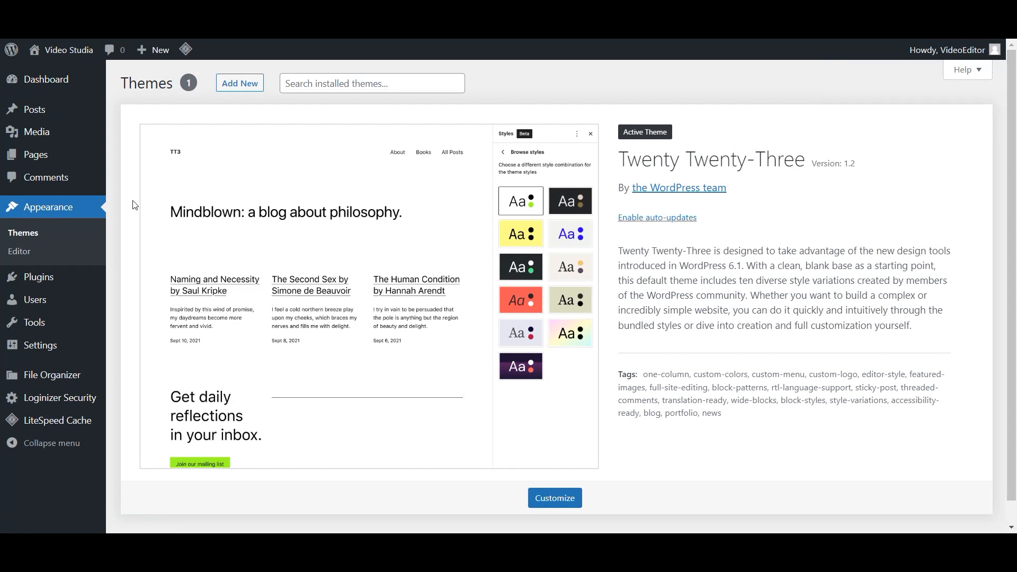
mouse_move(53, 345)
left_click(145, 443)
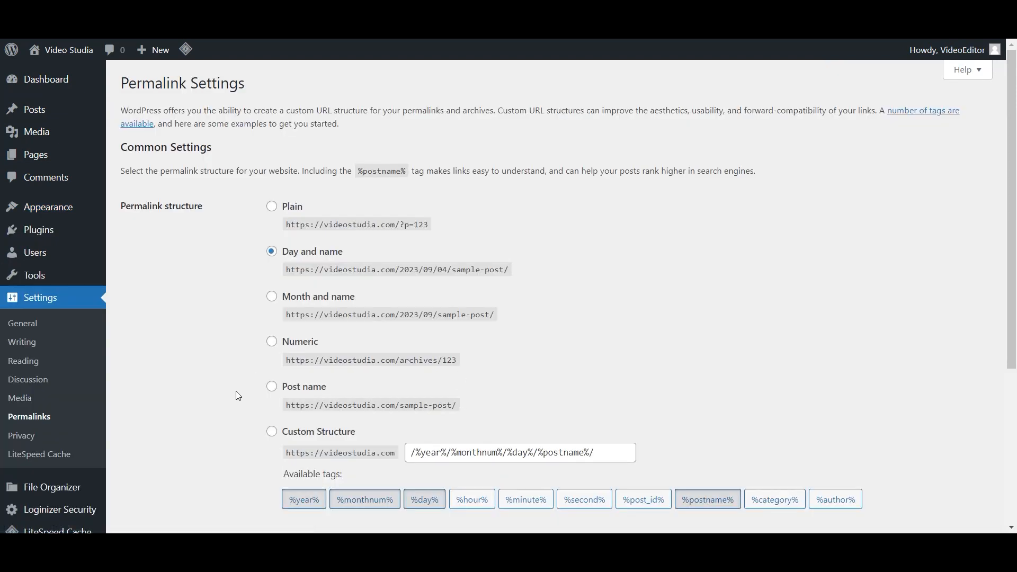
- Set the permalink structure to Post name and save it
left_click(272, 390)
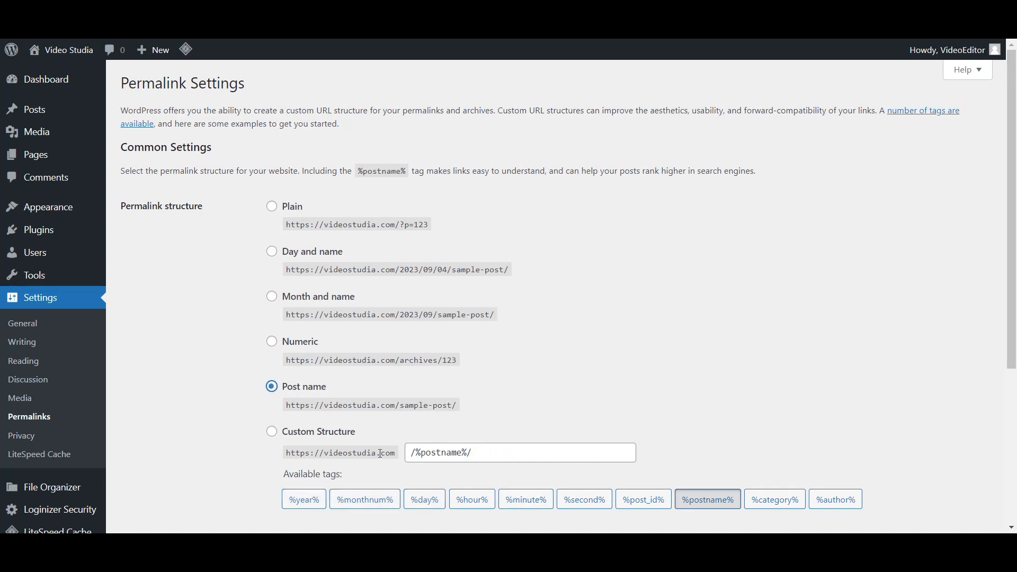
scroll(170, 357, "down", 5)
left_click(168, 474)
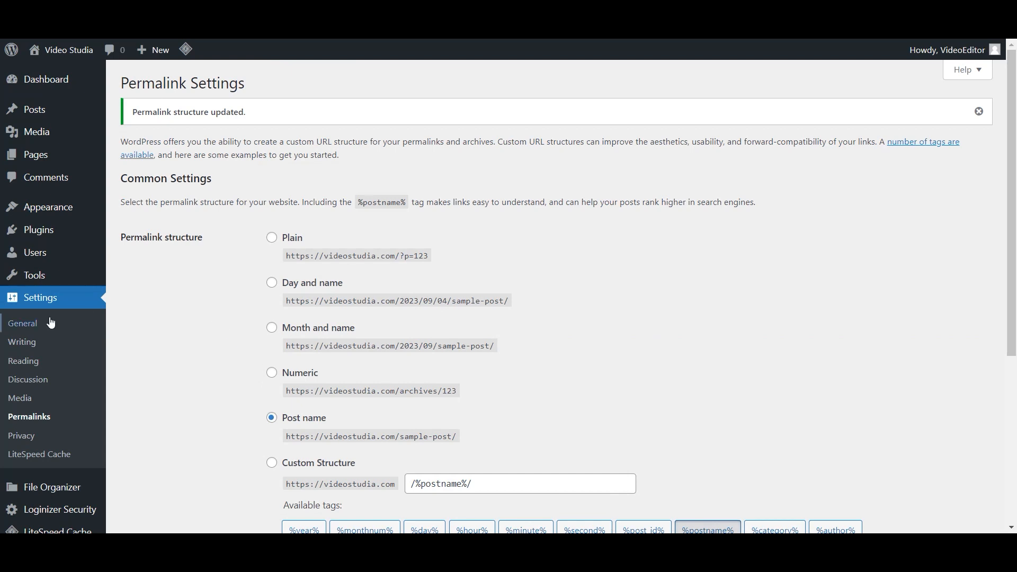
- Re-save the General Settings page without changes
left_click(104, 330)
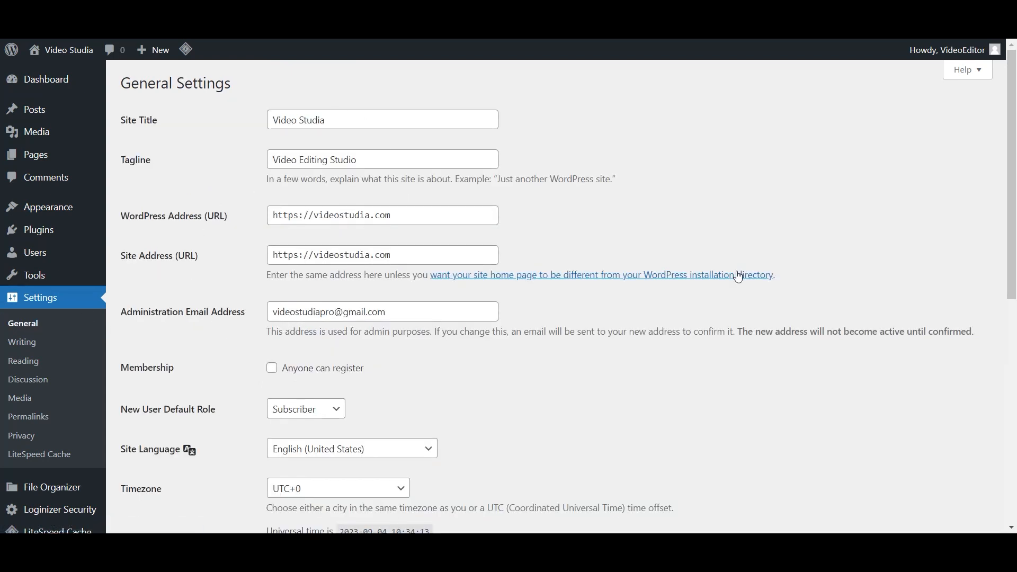
scroll(740, 273, "down", 5)
scroll(736, 279, "down", 2)
left_click(167, 466)
mouse_move(5, 232)
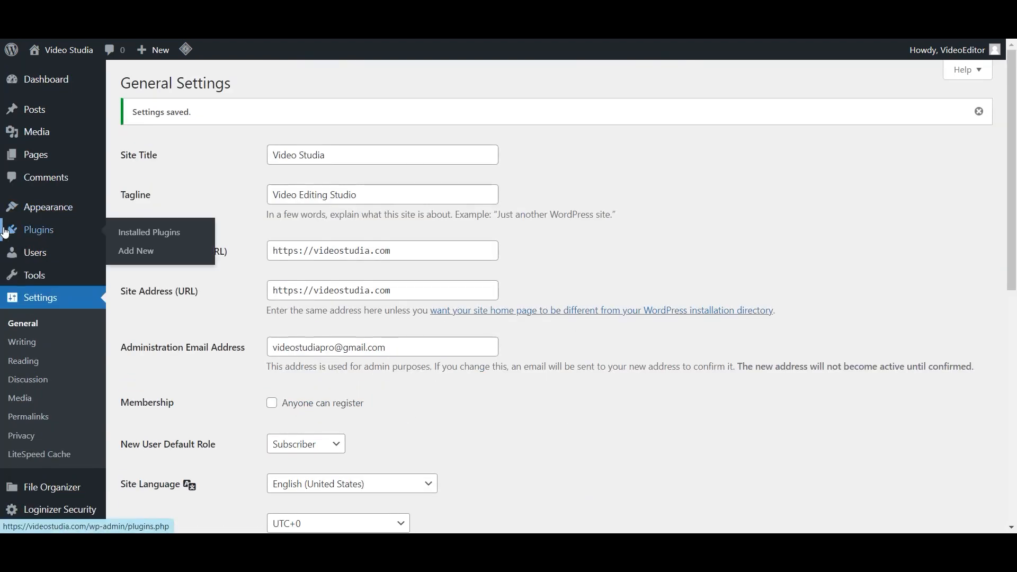
scroll(40, 307, "down", 1)
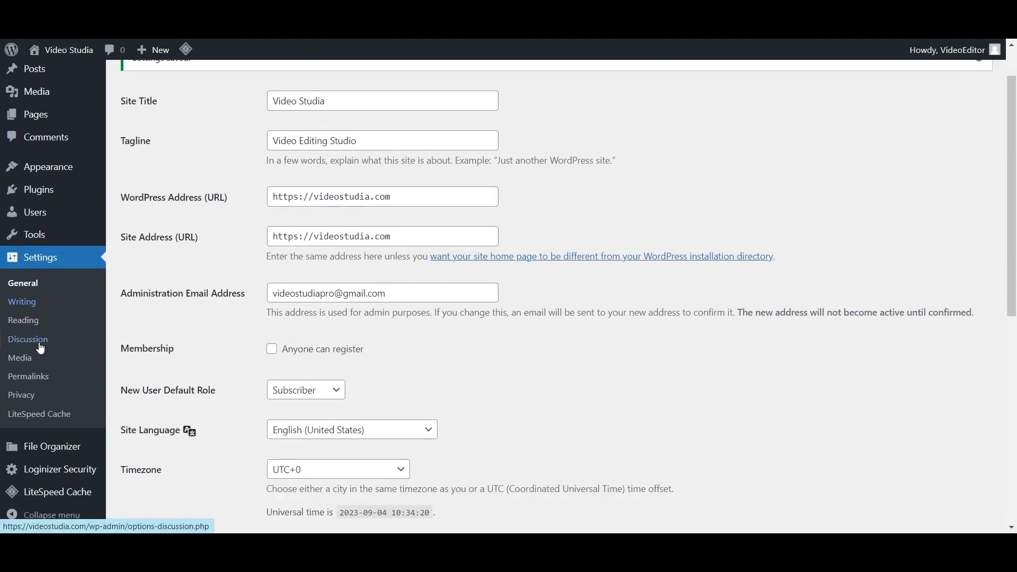
mouse_move(48, 167)
left_click(132, 166)
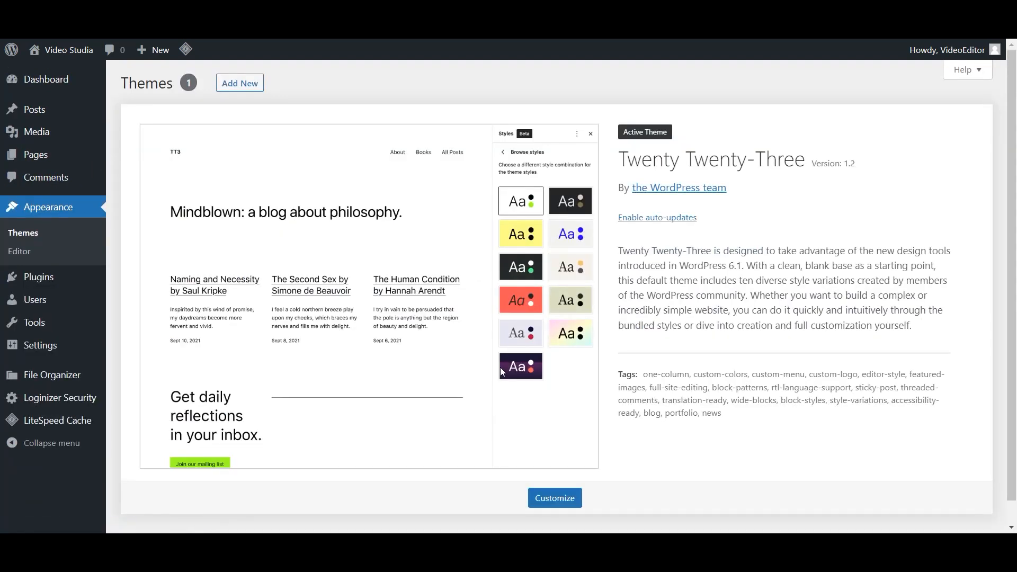
- Search new themes for 'kadence', then install and activate the Kadence theme
left_click(245, 86)
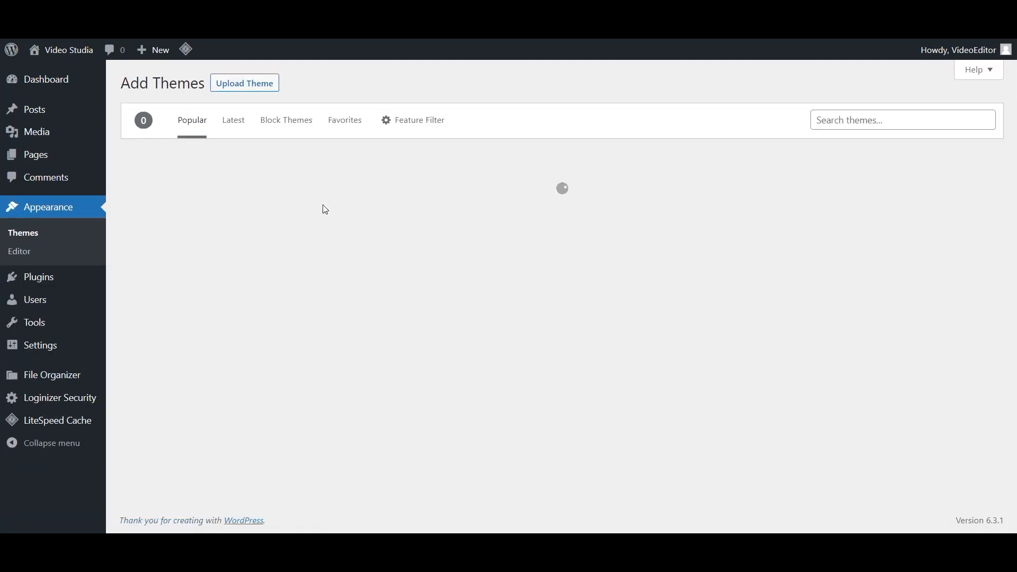
left_click(896, 120)
type("kadence")
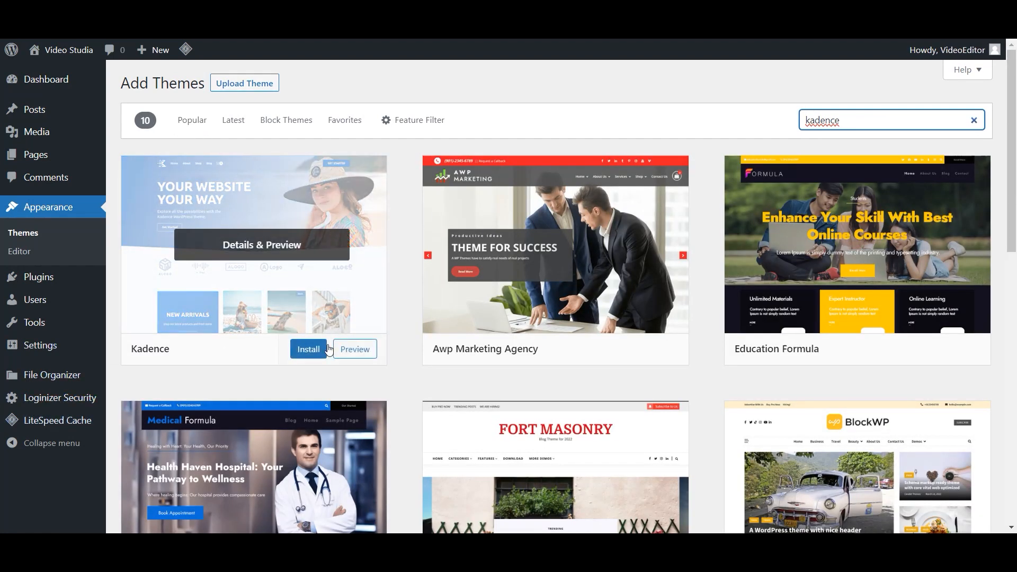
left_click(315, 355)
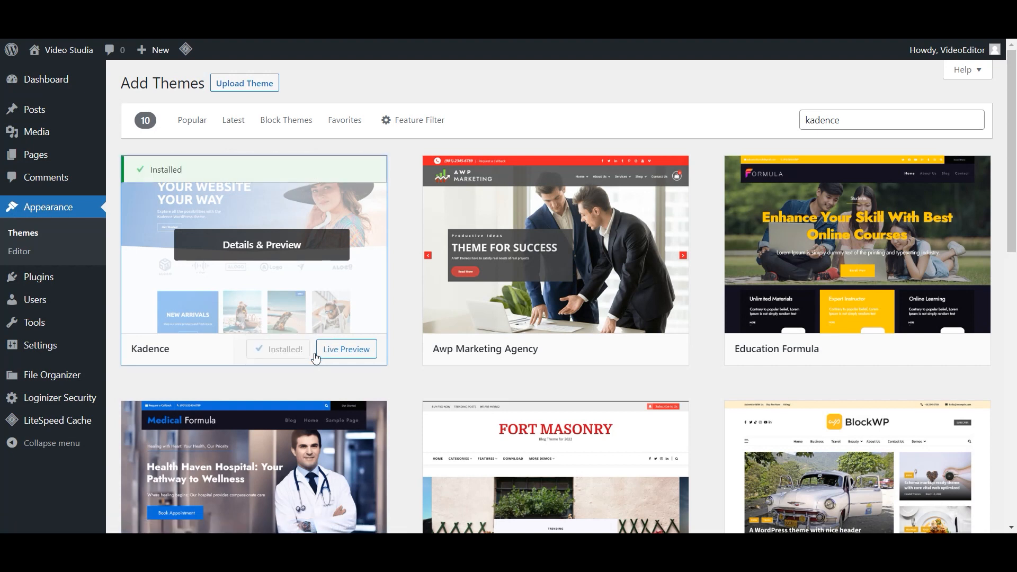
left_click(298, 350)
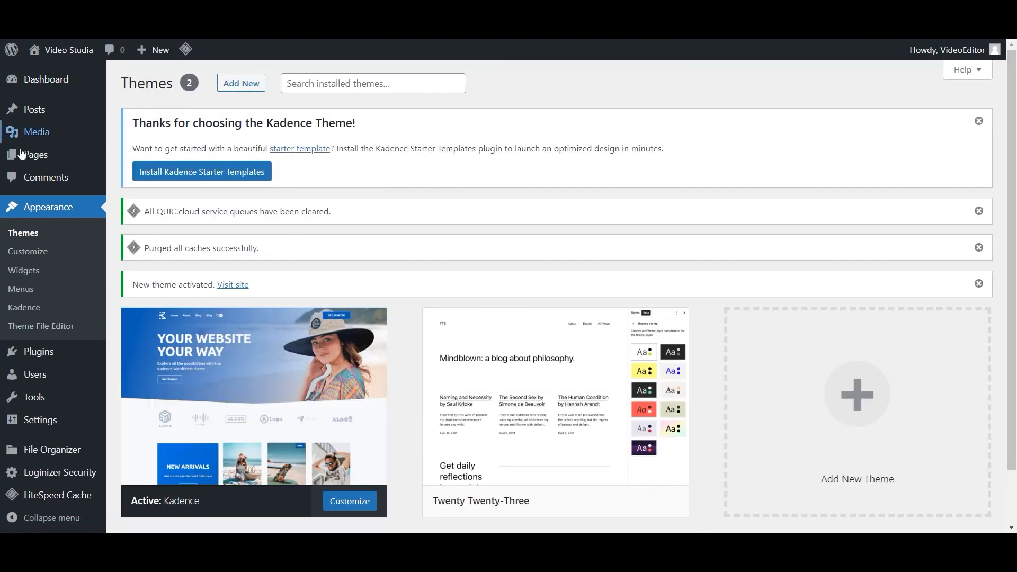
- Search plugins for 'elementor', then install and activate Elementor Website Builder
mouse_move(64, 352)
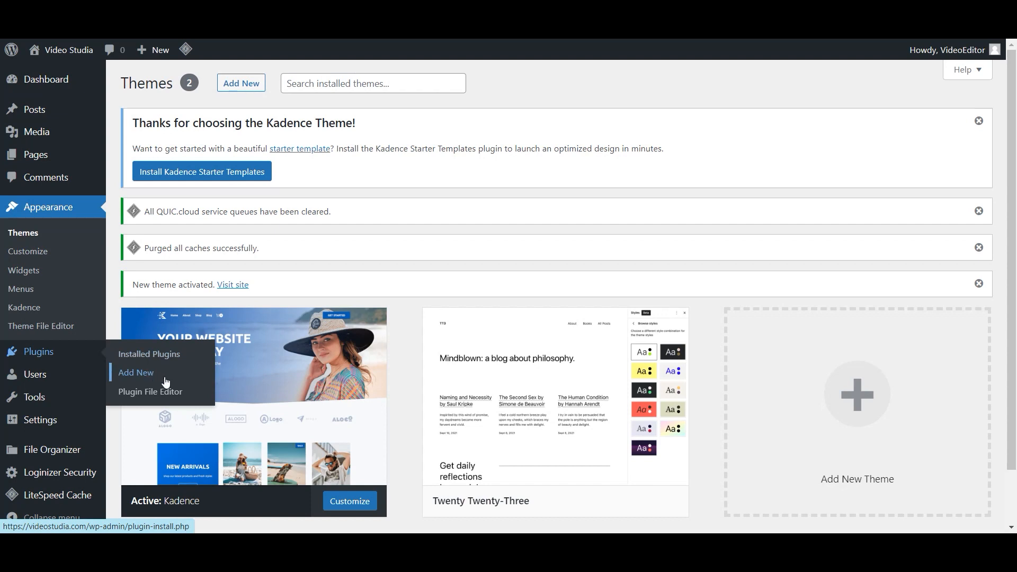
left_click(164, 377)
left_click(863, 204)
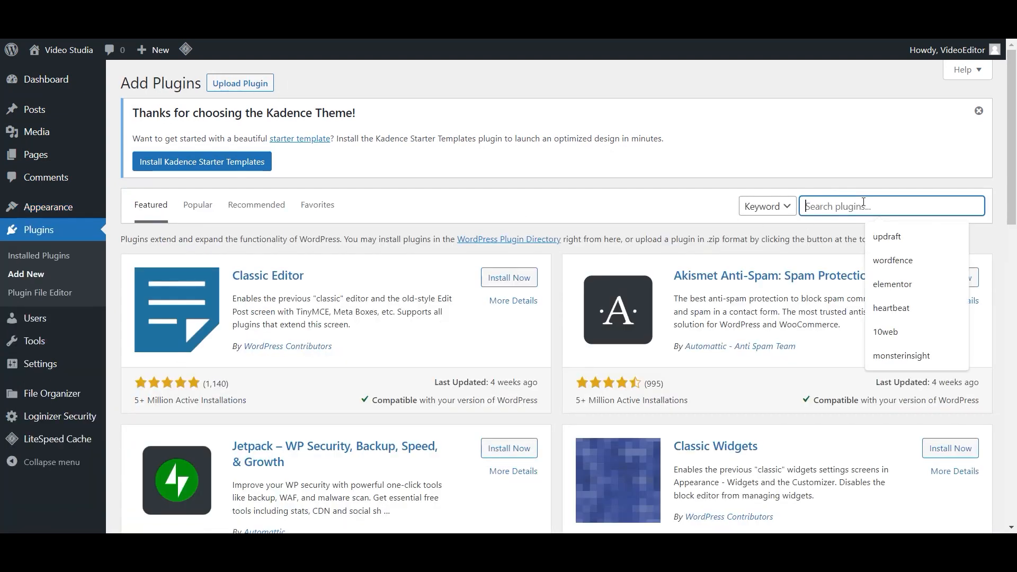
type("element")
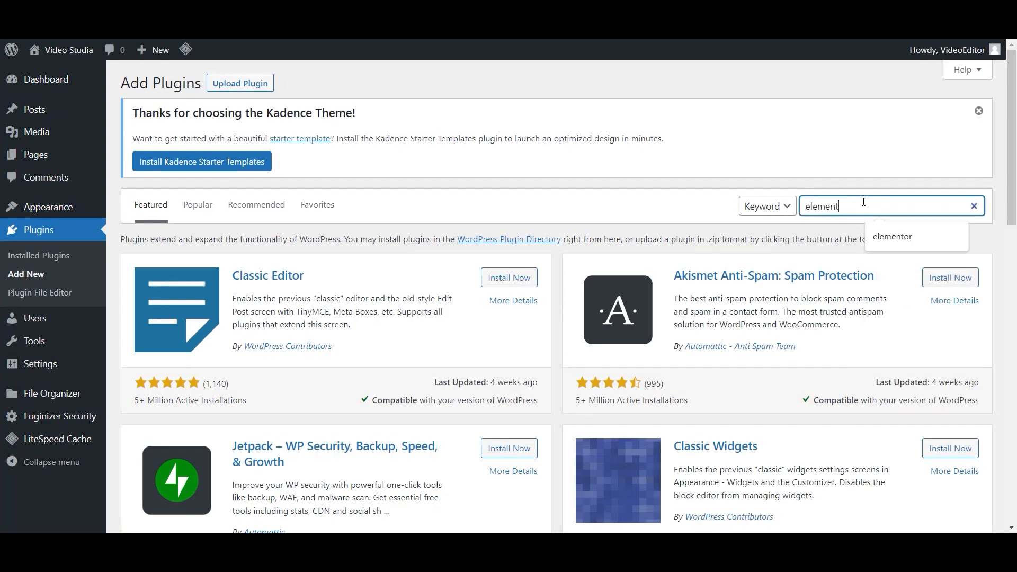
type("or")
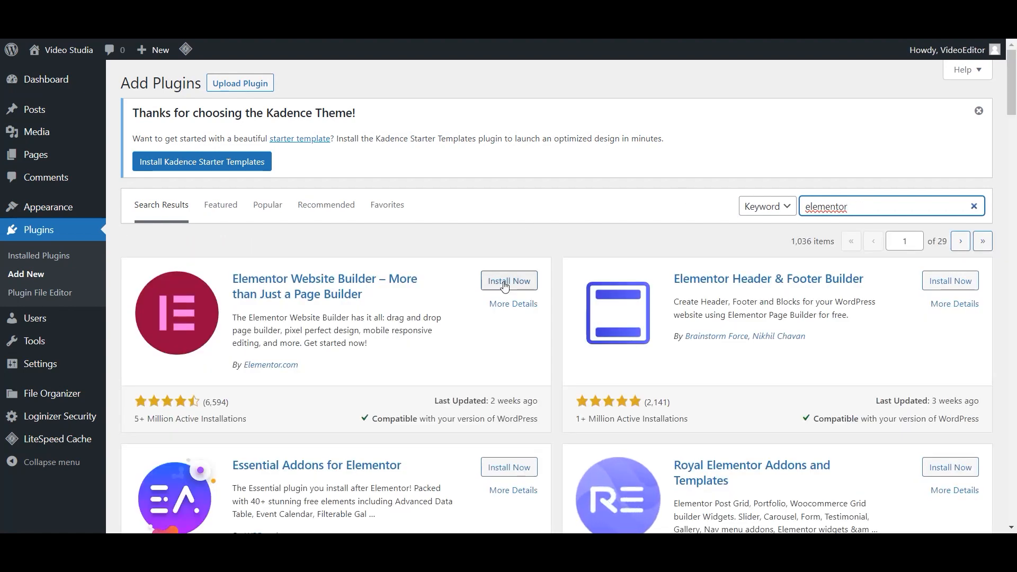
left_click(504, 283)
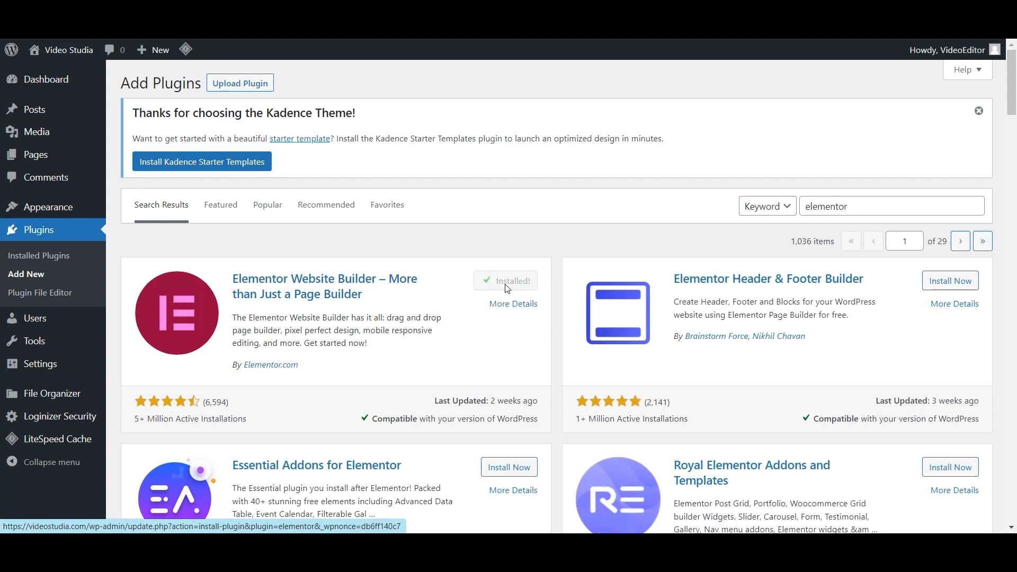
left_click(523, 284)
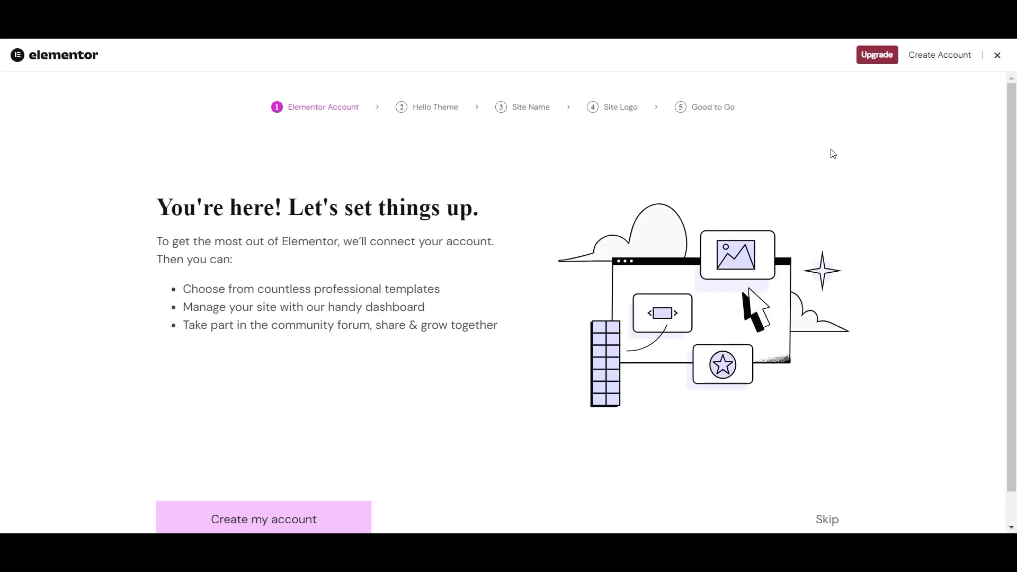
- Skip the account, Hello theme, site name, logo and final steps of Elementor's setup wizard
scroll(485, 371, "down", 2)
left_click(812, 480)
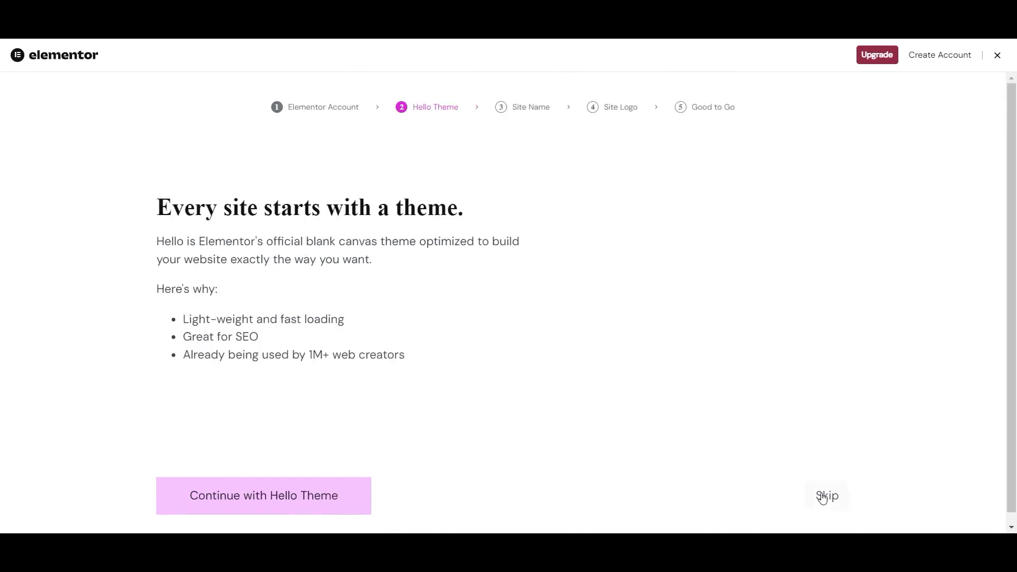
left_click(827, 516)
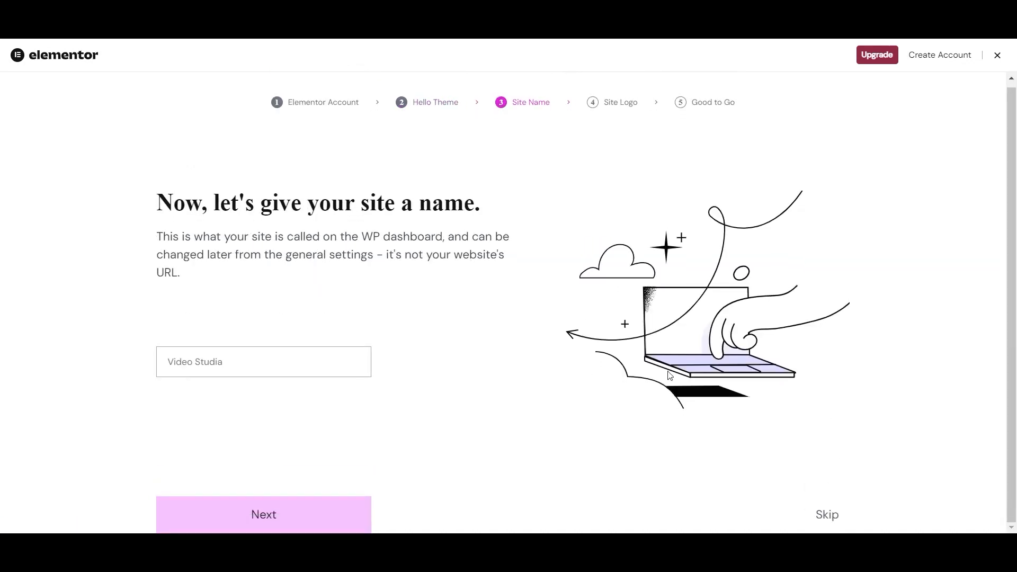
left_click(821, 519)
scroll(731, 407, "down", 2)
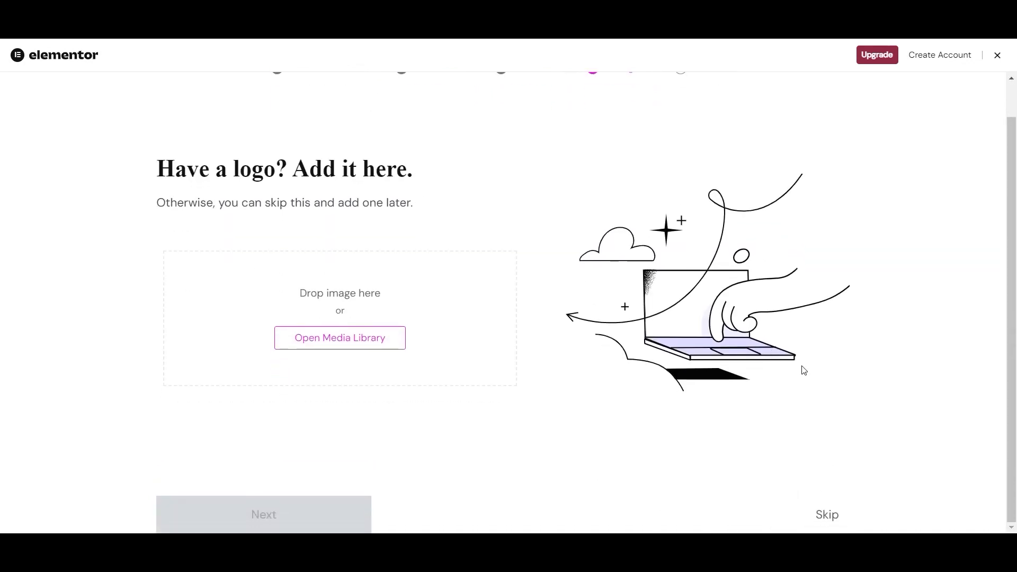
left_click(845, 525)
scroll(898, 390, "down", 1)
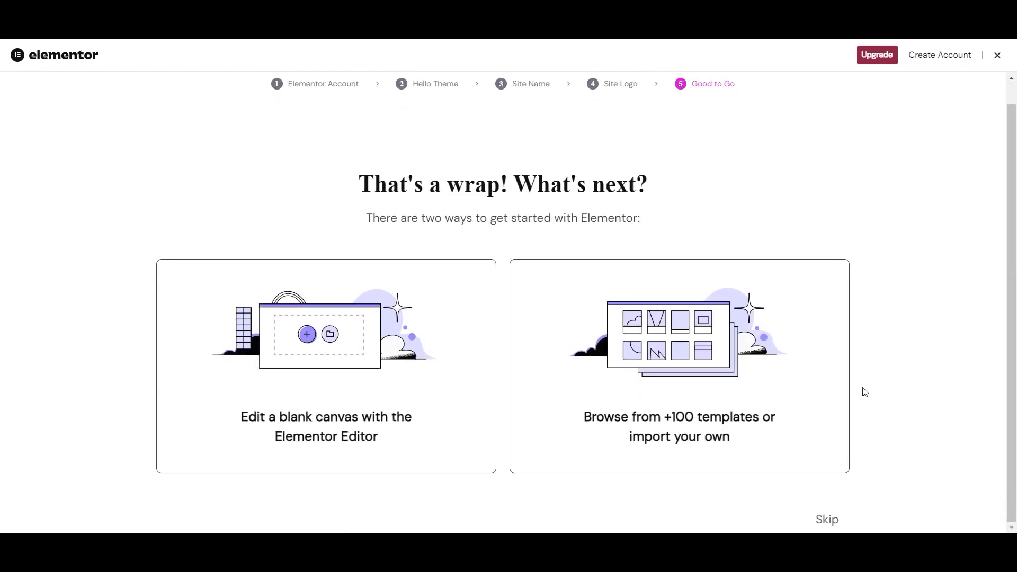
left_click(835, 517)
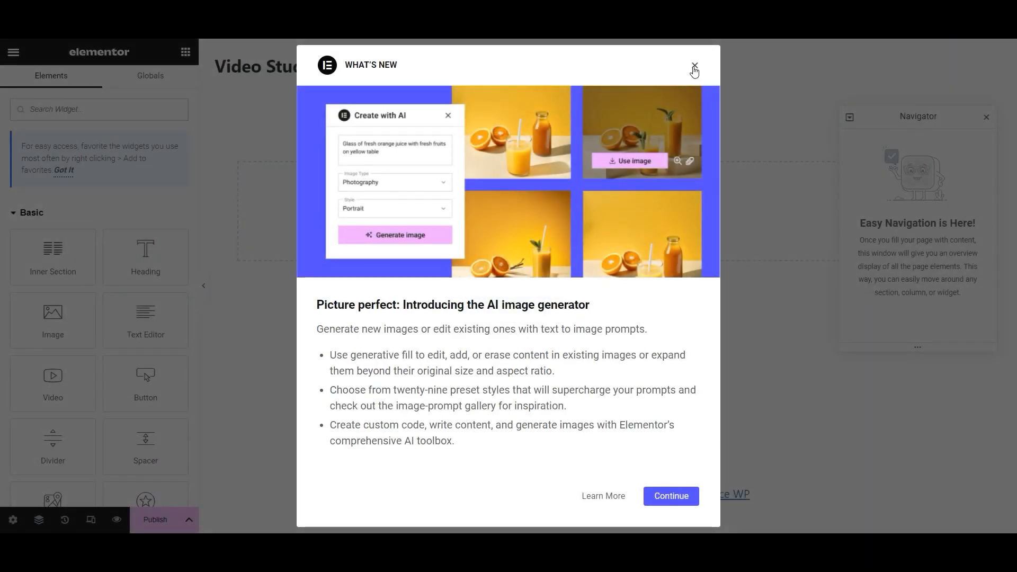
- Dismiss the What's New popup, set Flexbox Container to Active and save the settings
left_click(694, 67)
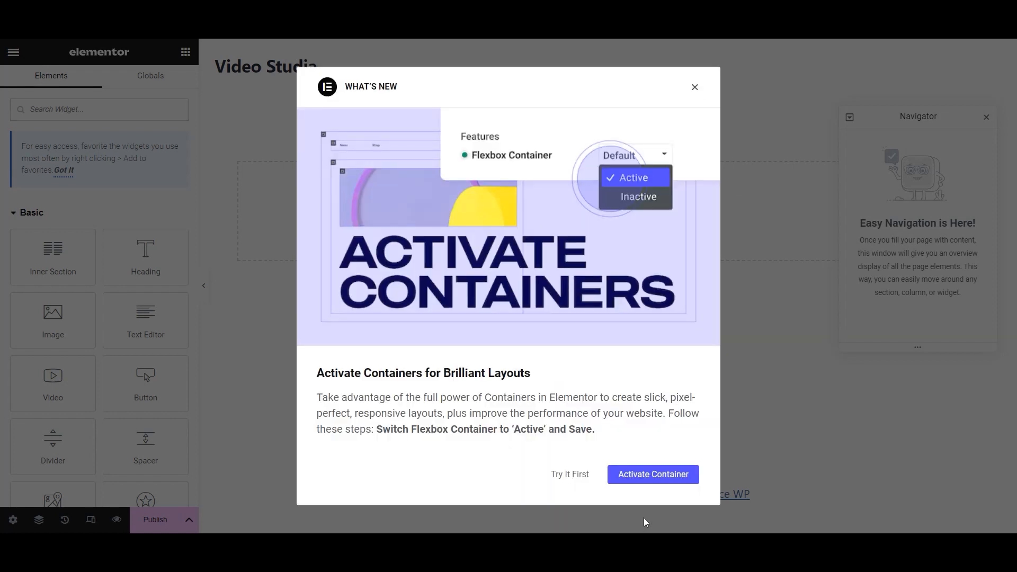
left_click(661, 480)
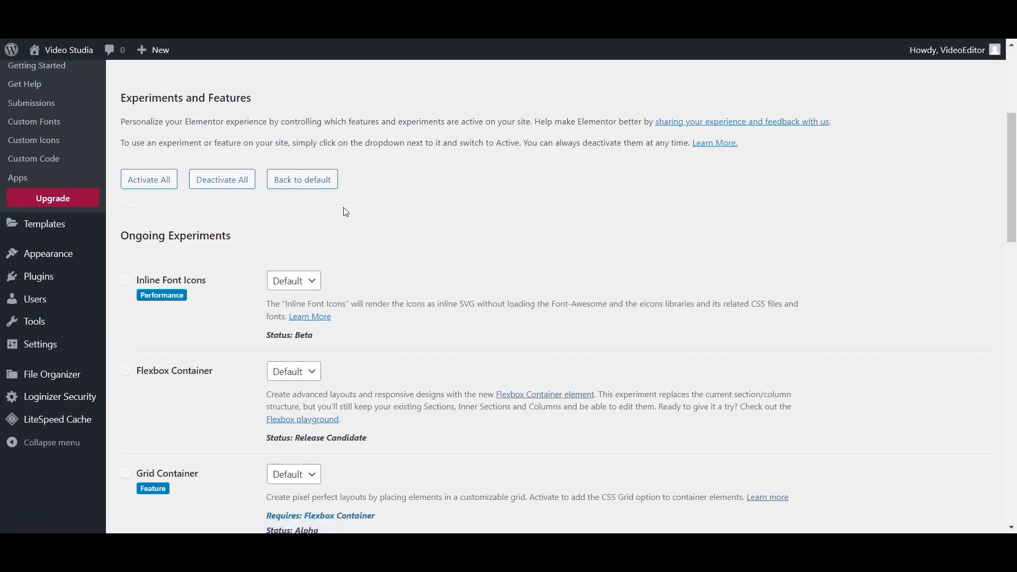
left_click(307, 377)
left_click(288, 400)
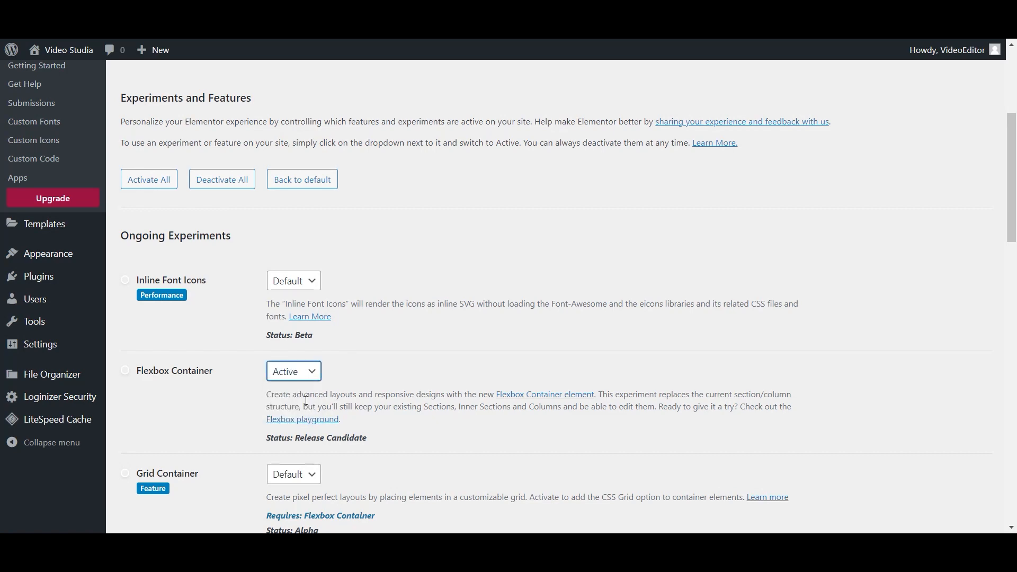
scroll(552, 353, "down", 10)
scroll(552, 354, "down", 10)
left_click(139, 473)
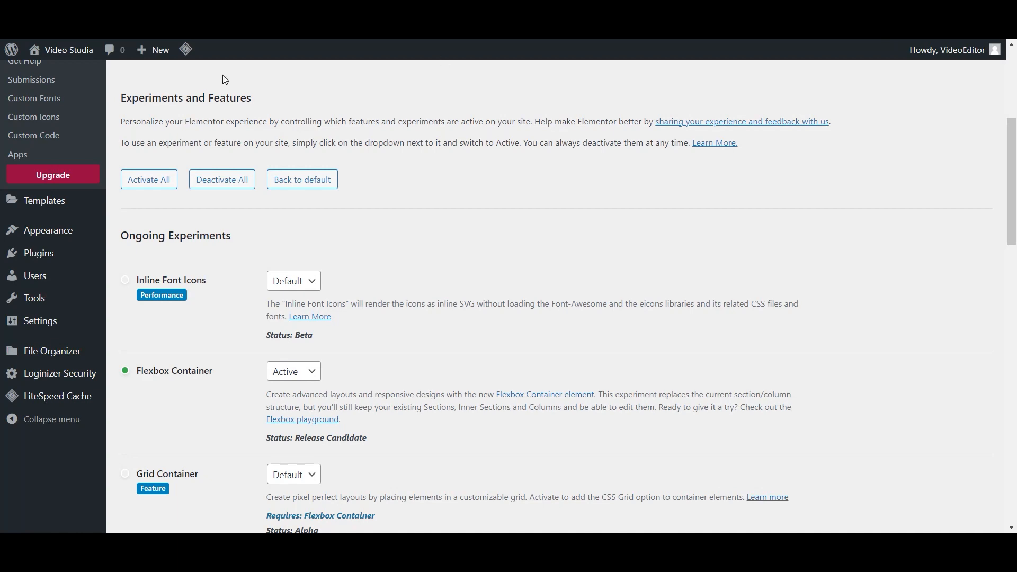
scroll(444, 61, "up", 5)
left_click(27, 84)
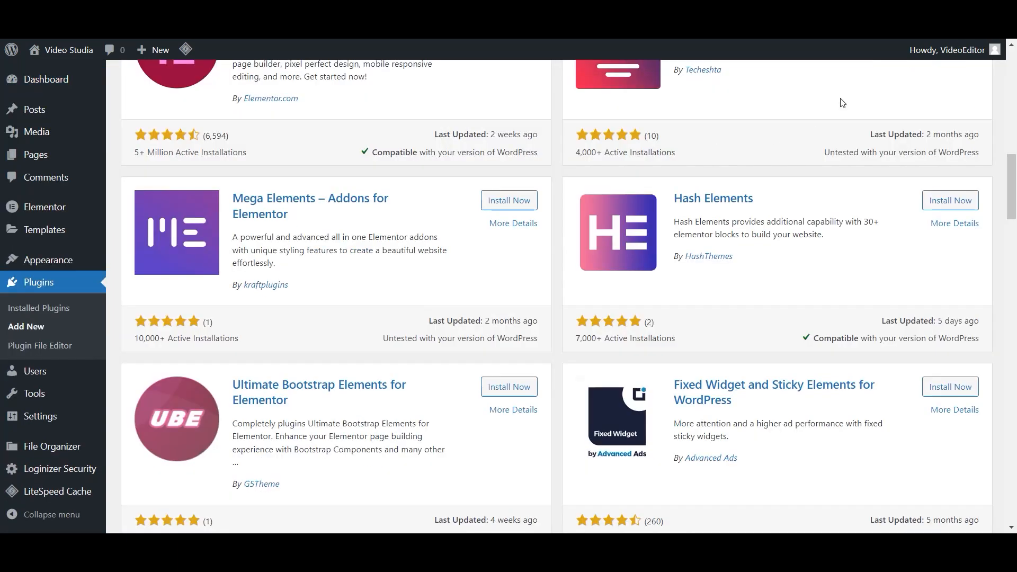
- Search for 'elementskit', then install and activate the ElementsKit Elementor addons plugin
scroll(816, 153, "up", 10)
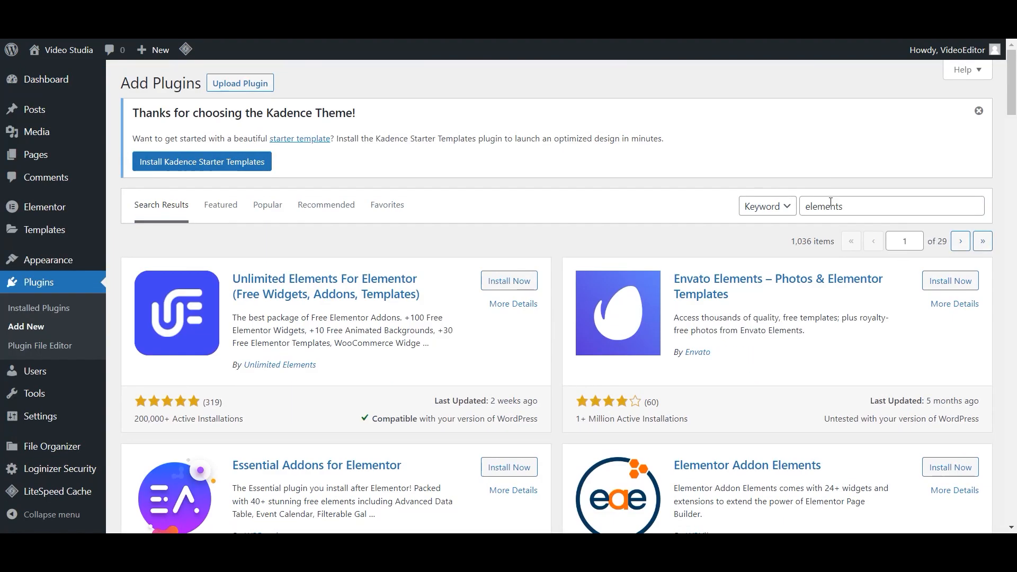
left_click(867, 203)
type("kit")
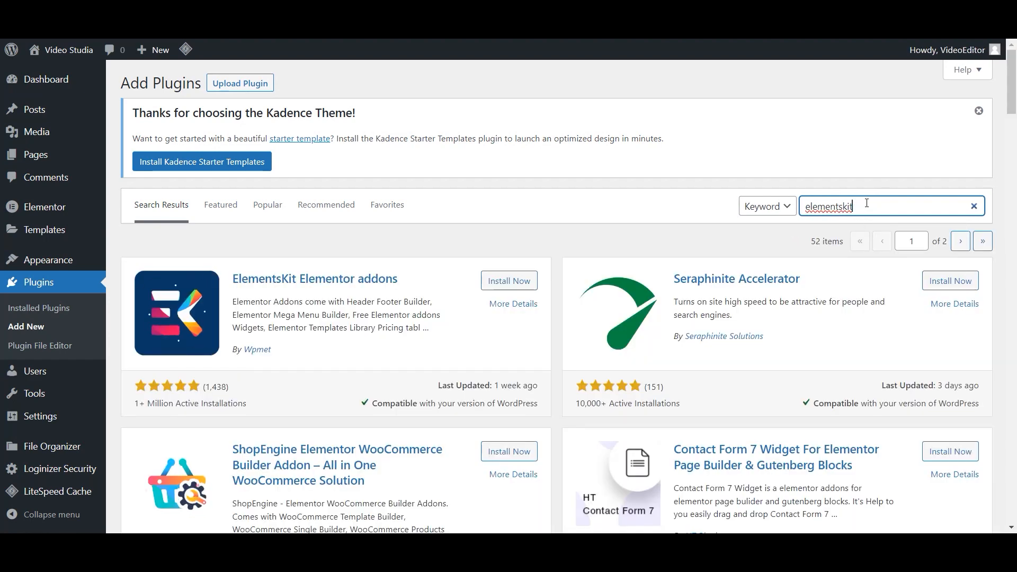
scroll(382, 320, "down", 3)
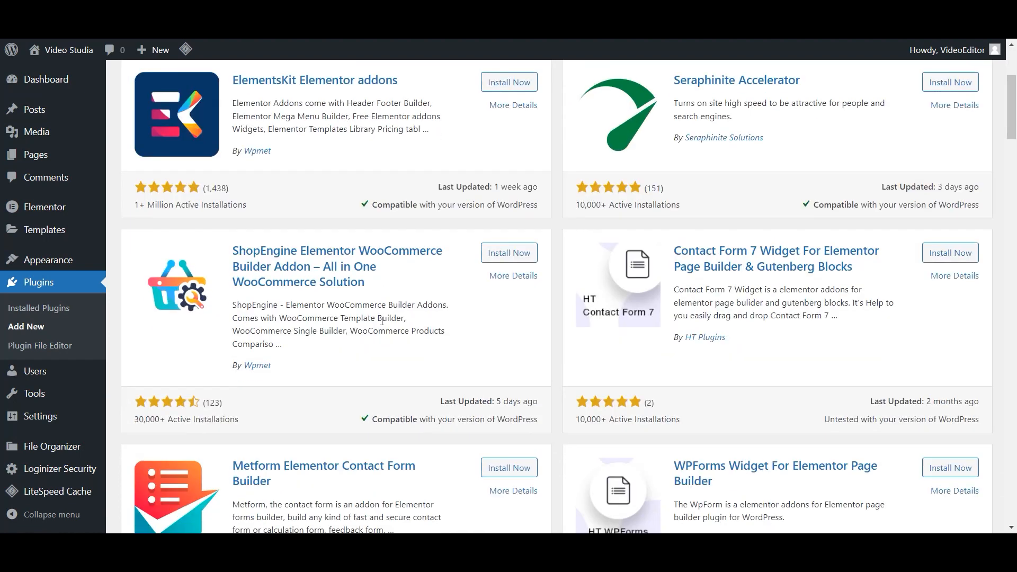
scroll(384, 323, "down", 2)
scroll(386, 325, "up", 5)
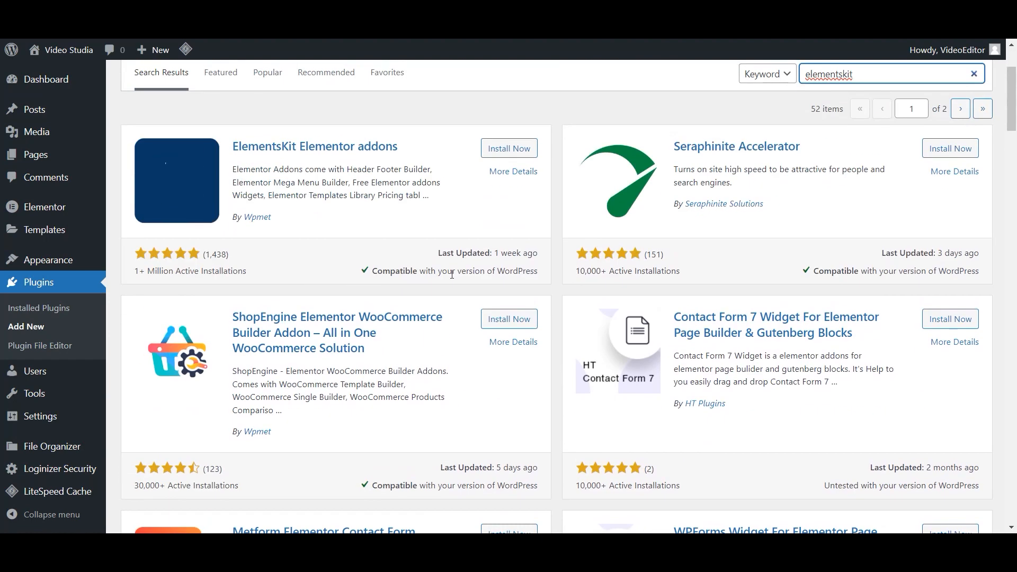
left_click(527, 154)
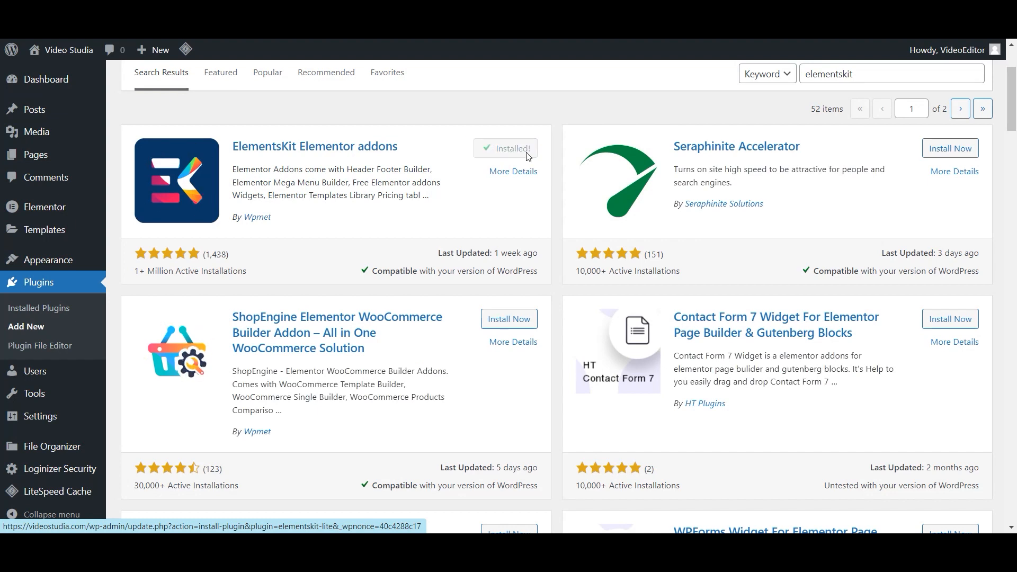
left_click(528, 154)
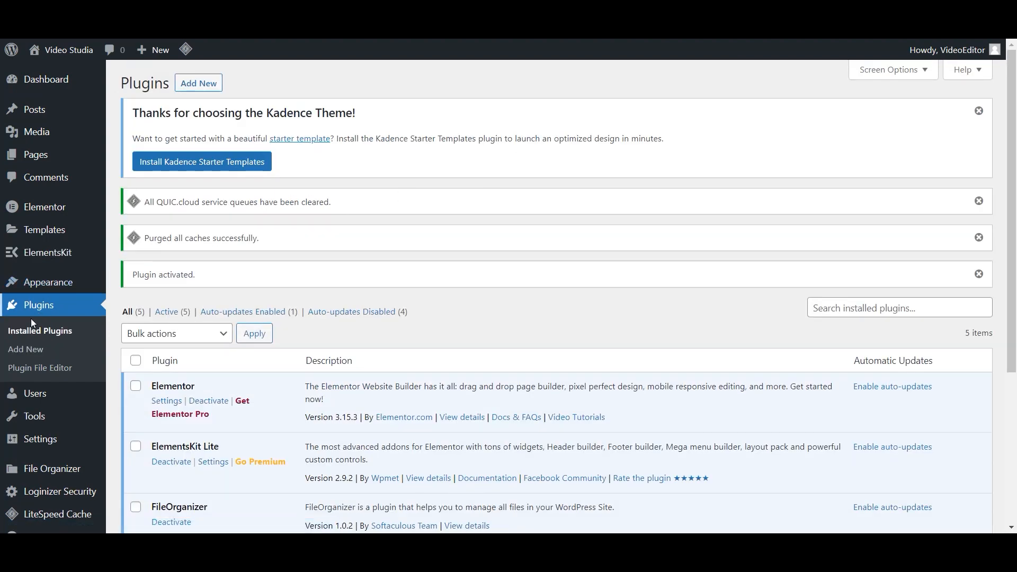
- Search for 'metform', then install and activate the Metform plugin
left_click(198, 83)
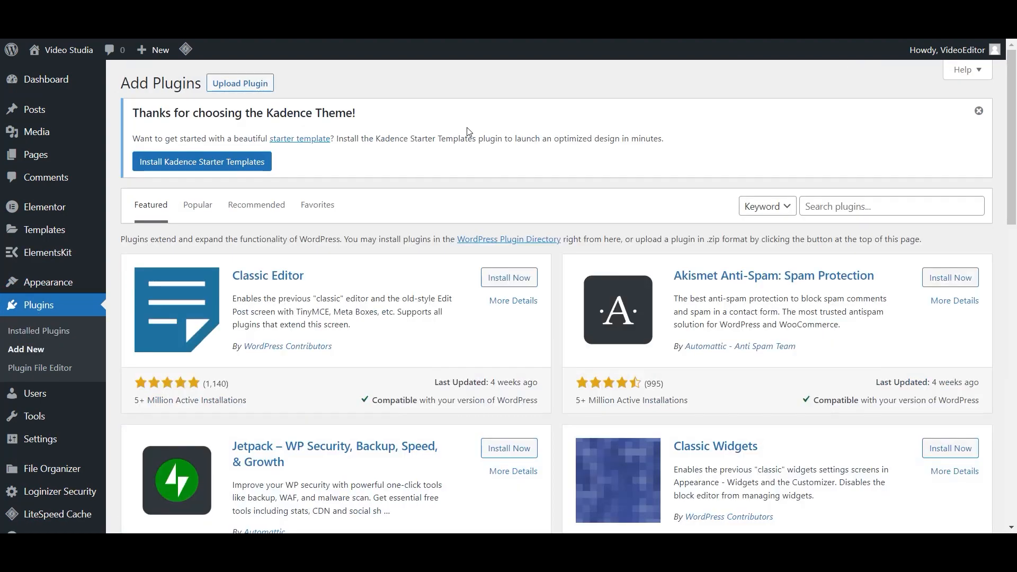
left_click(917, 206)
type("metform")
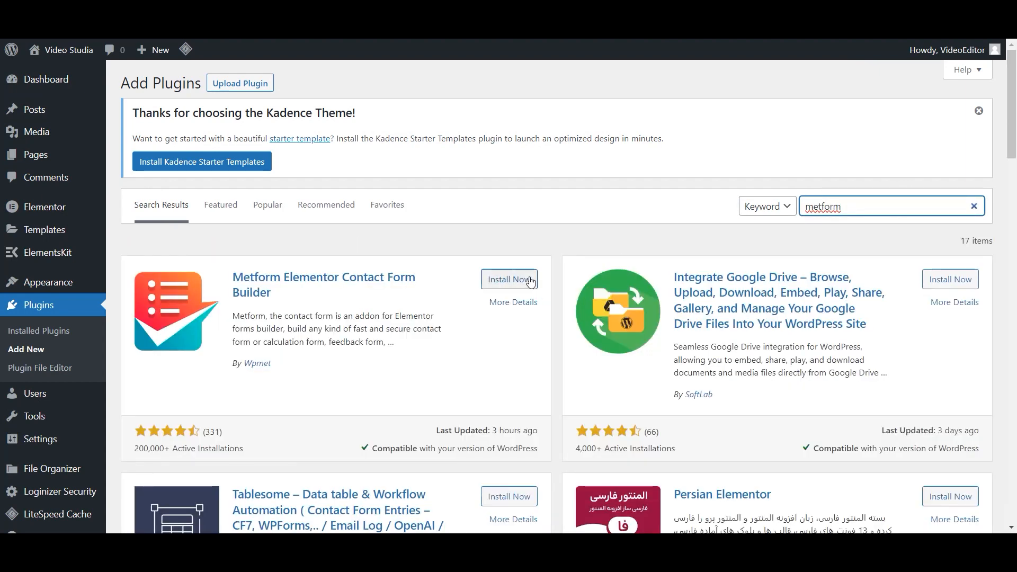
left_click(530, 280)
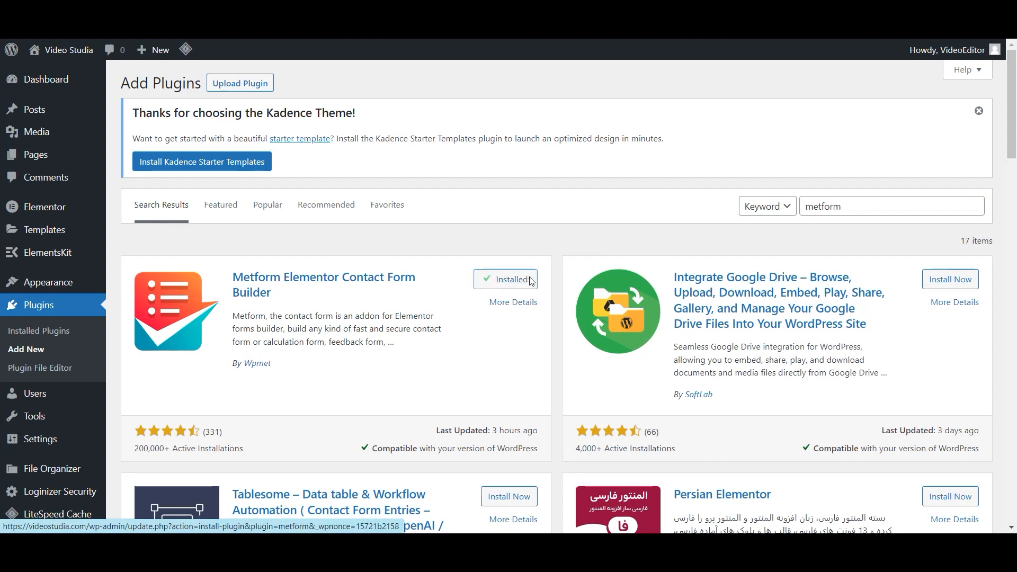
left_click(517, 278)
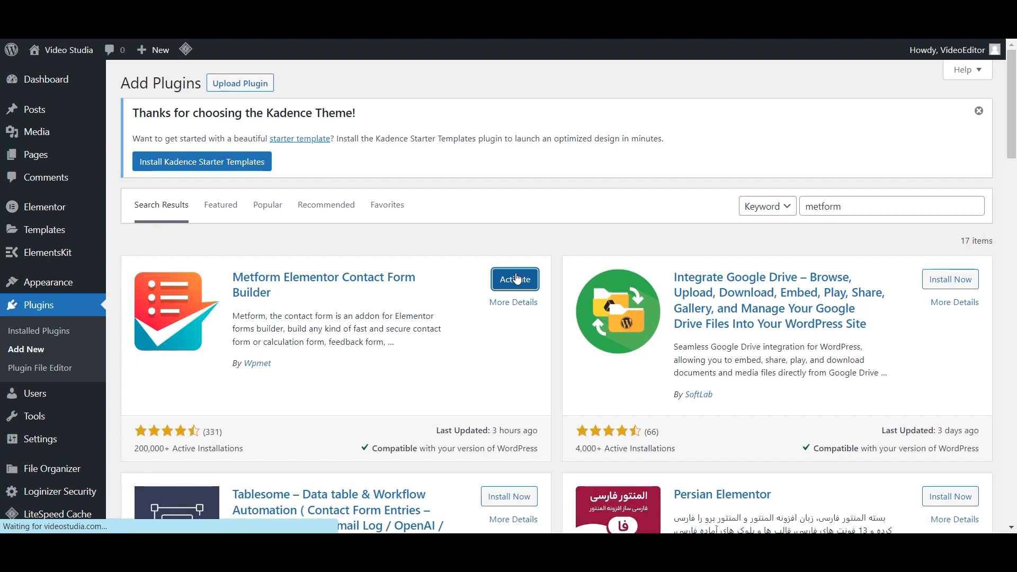
scroll(483, 386, "down", 5)
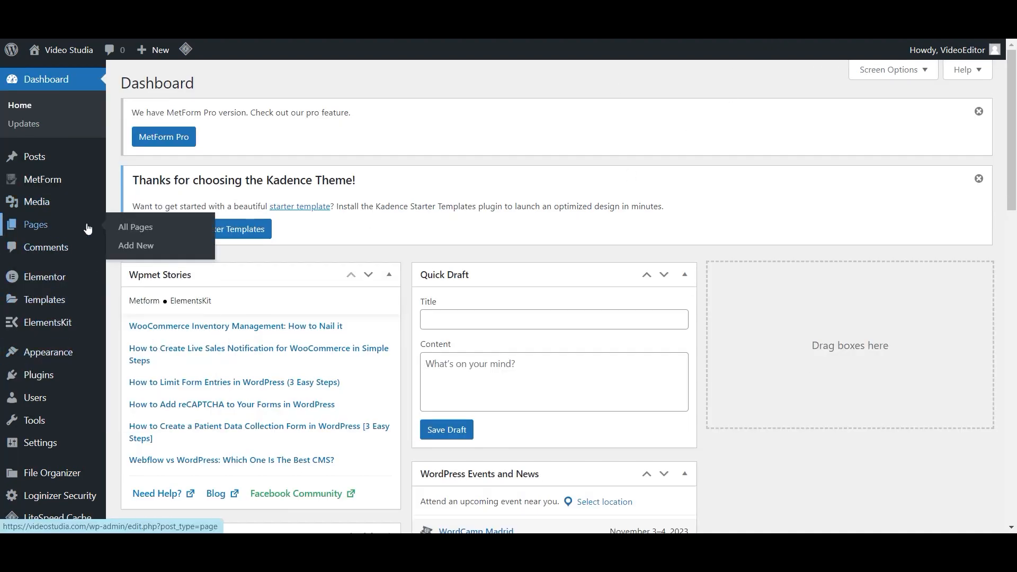
- Trash the Elementor #10 page, then publish a new page titled Home
left_click(127, 227)
left_click(225, 358)
left_click(192, 80)
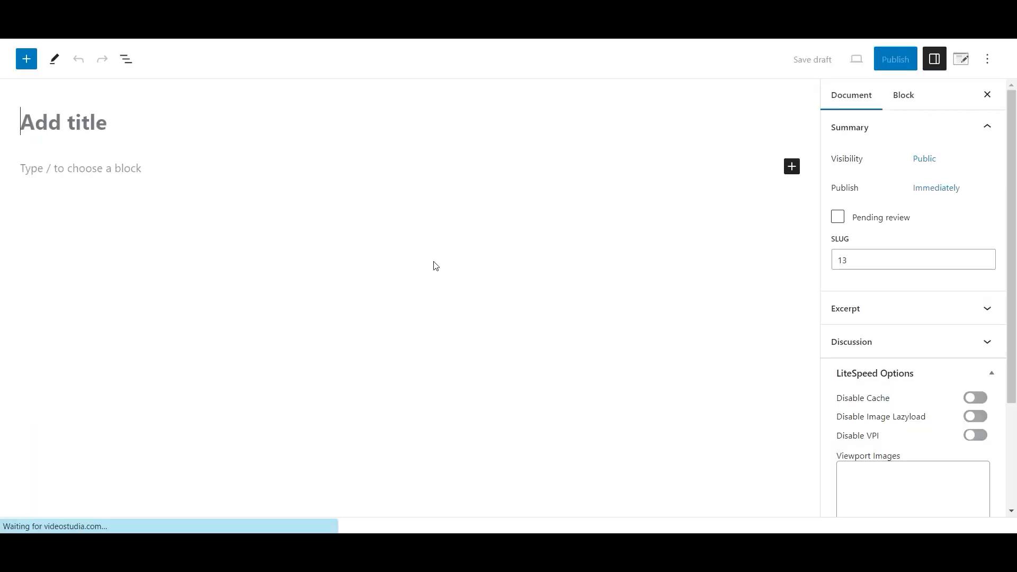
left_click(988, 59)
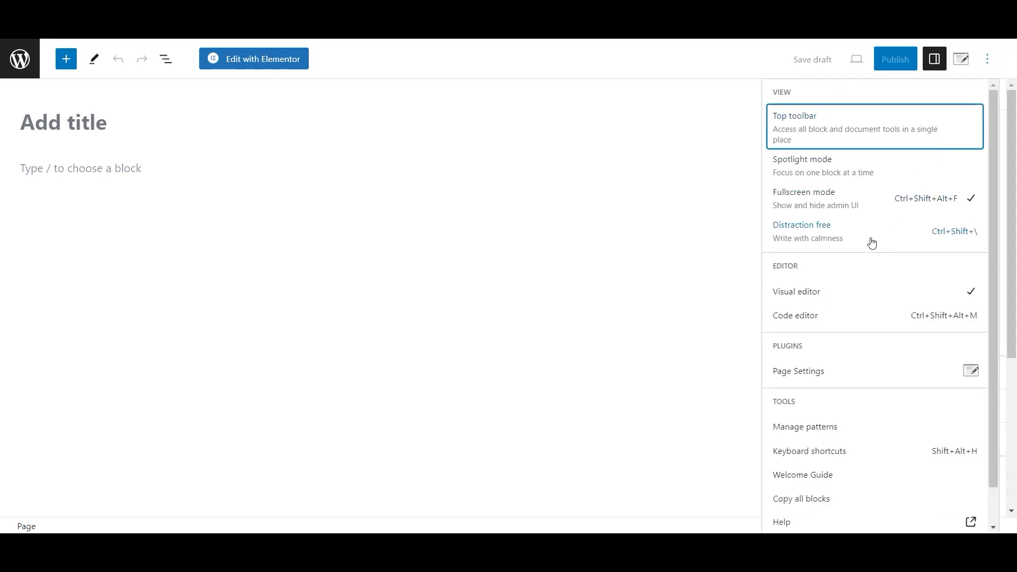
left_click(238, 146)
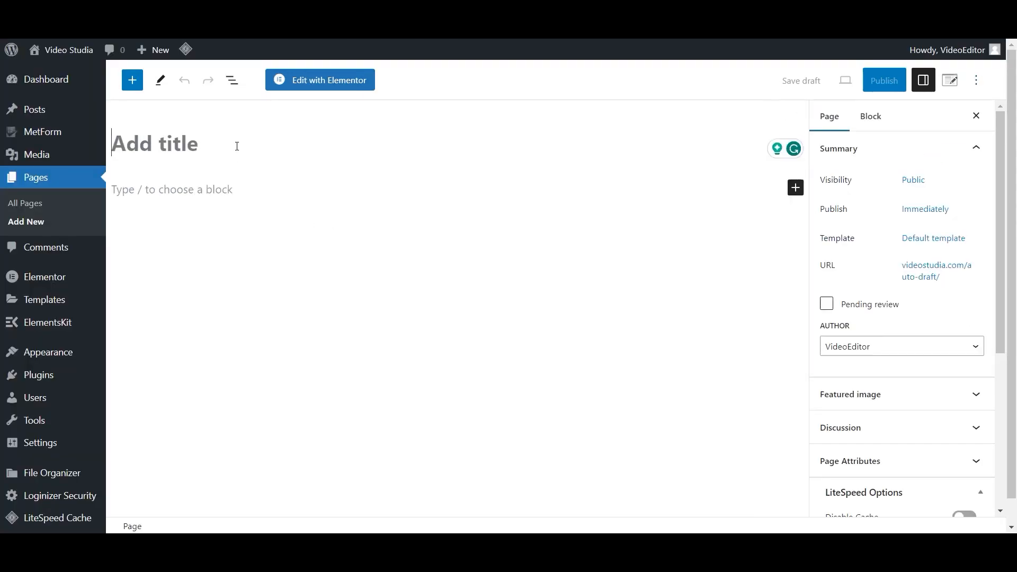
type("Home")
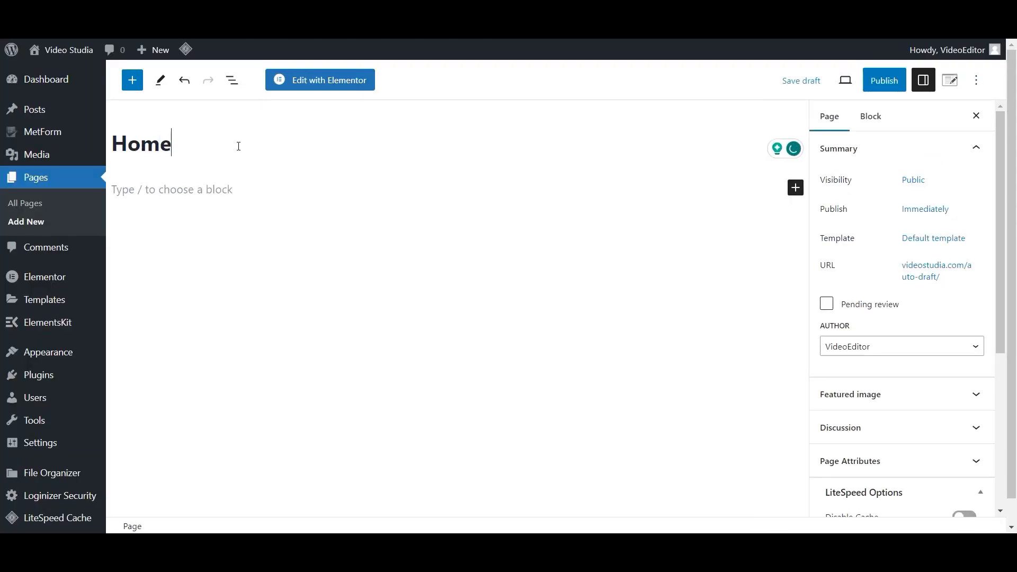
left_click(884, 80)
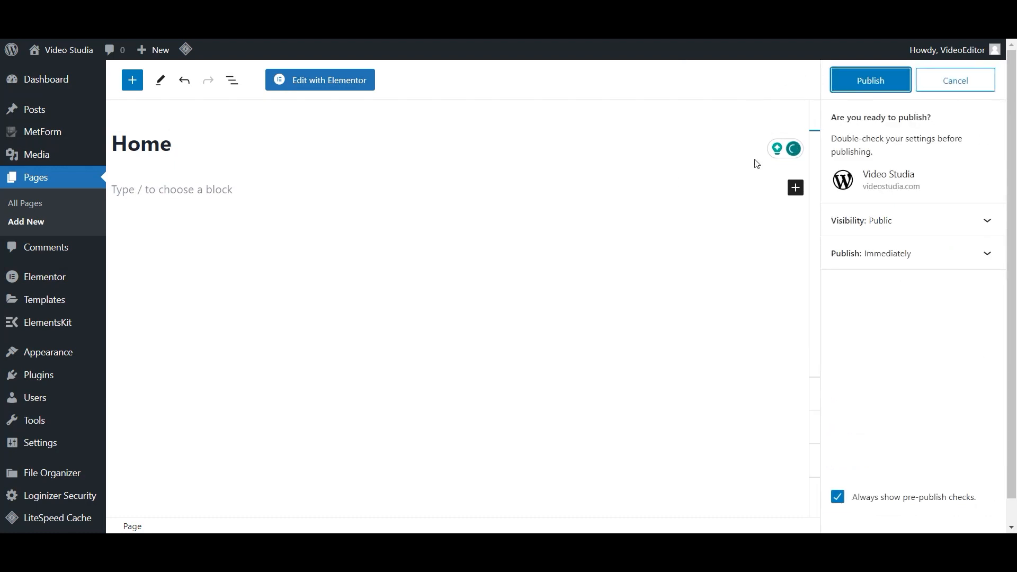
left_click(871, 84)
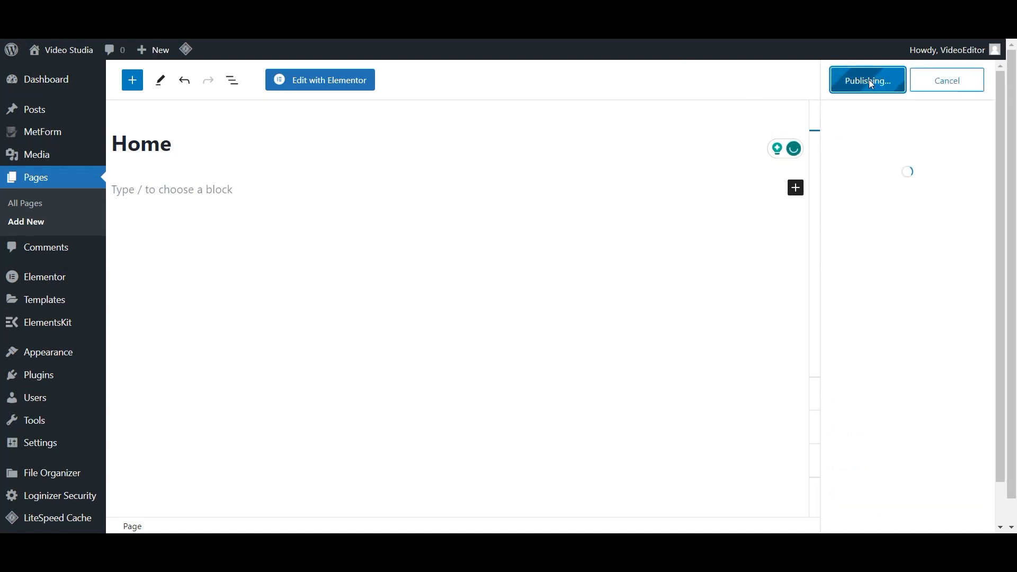
- Publish two more new pages titled Services and Blog
left_click(45, 222)
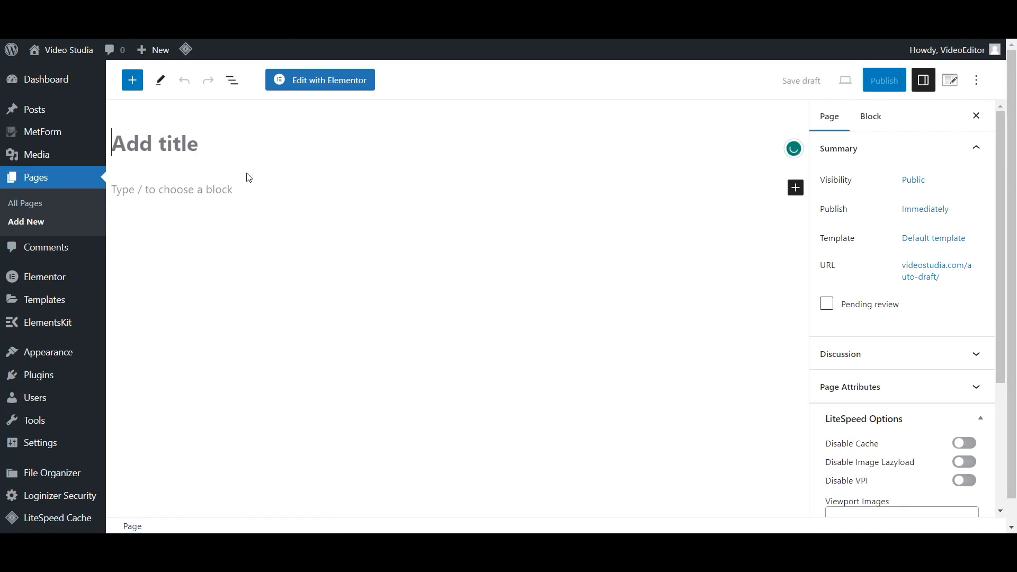
type("Services")
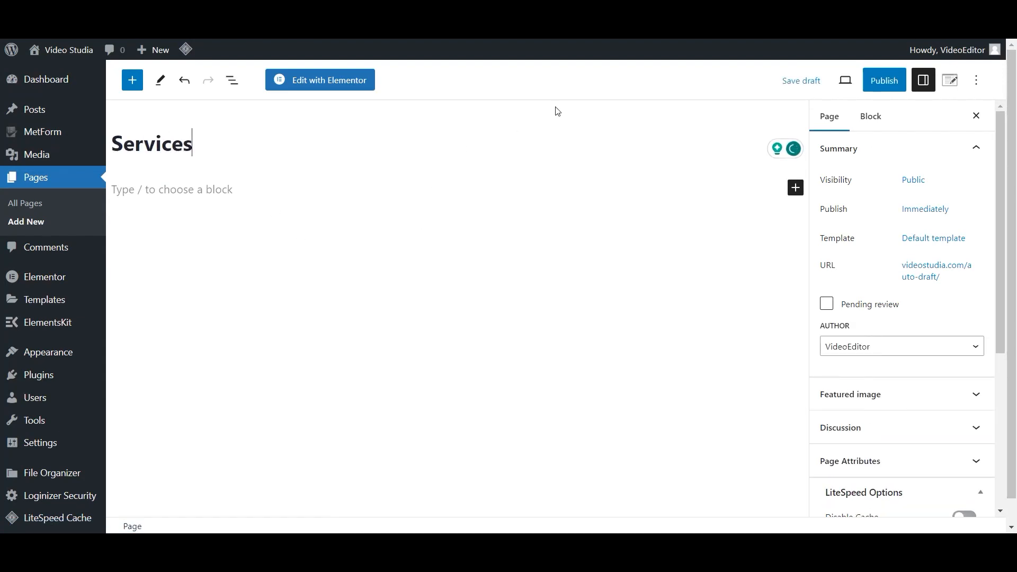
left_click(882, 80)
left_click(878, 81)
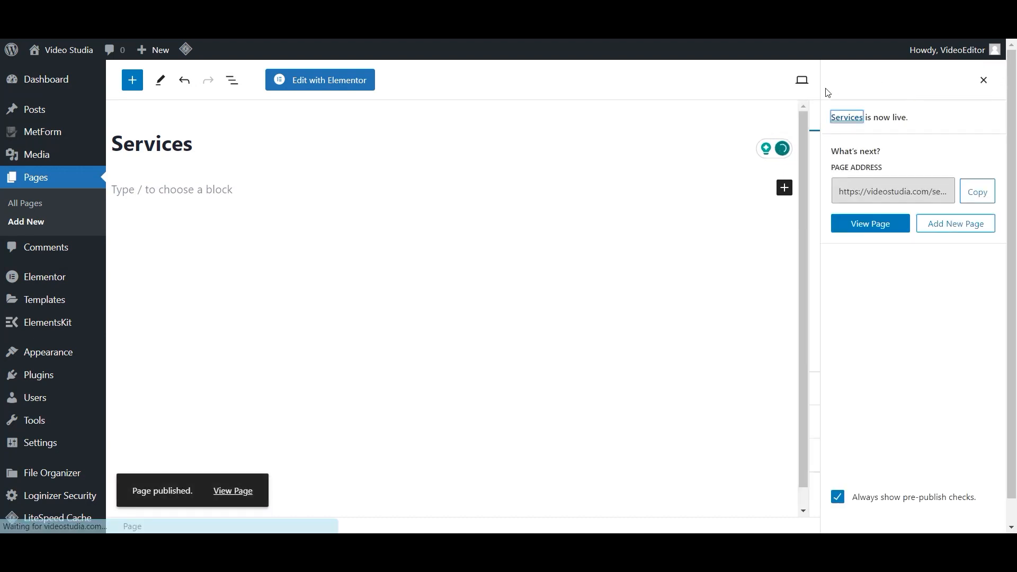
left_click(17, 222)
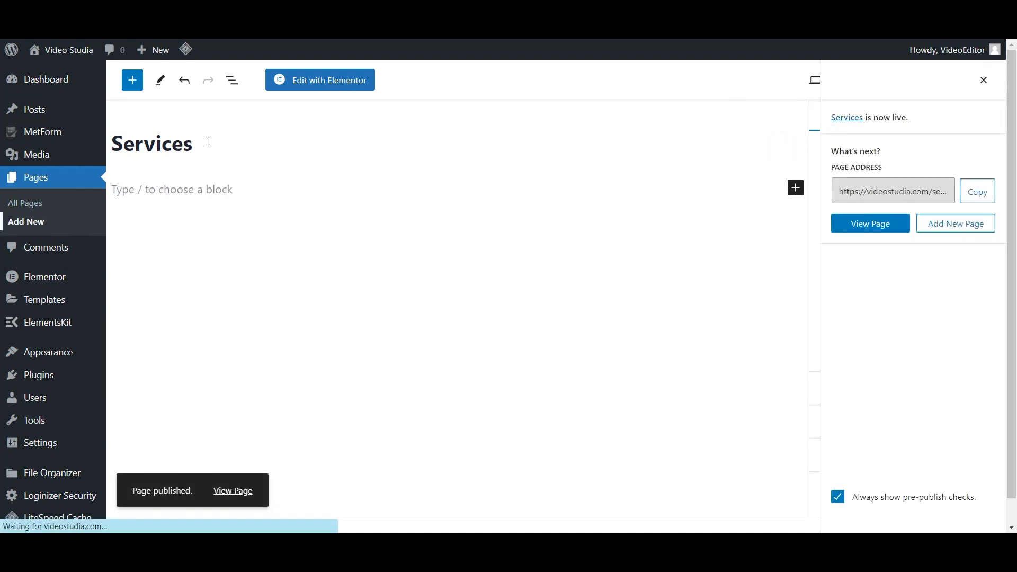
type("Blog")
left_click(884, 80)
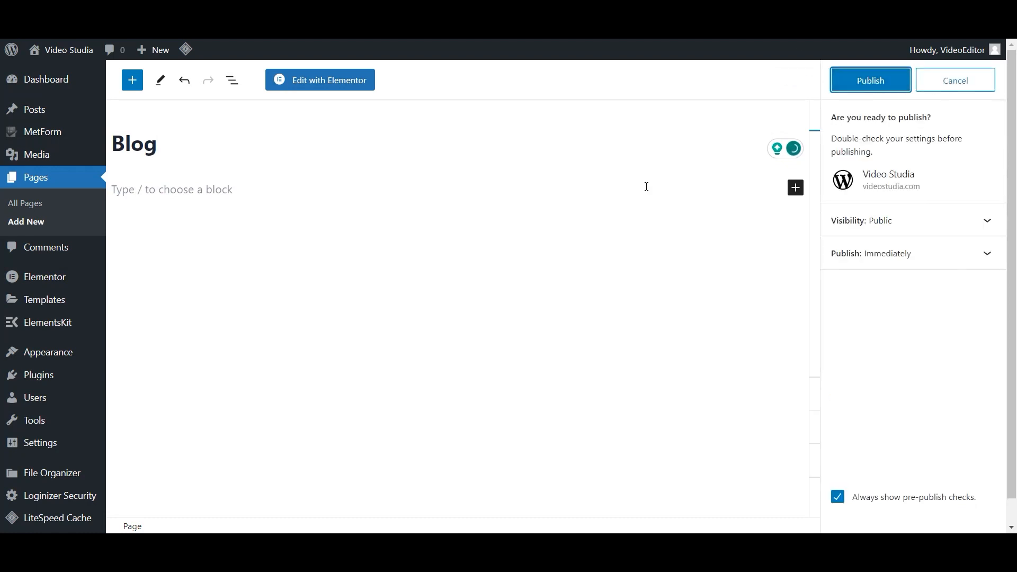
left_click(874, 80)
- Publish pages titled About and Contact, then view the All Pages list
left_click(27, 221)
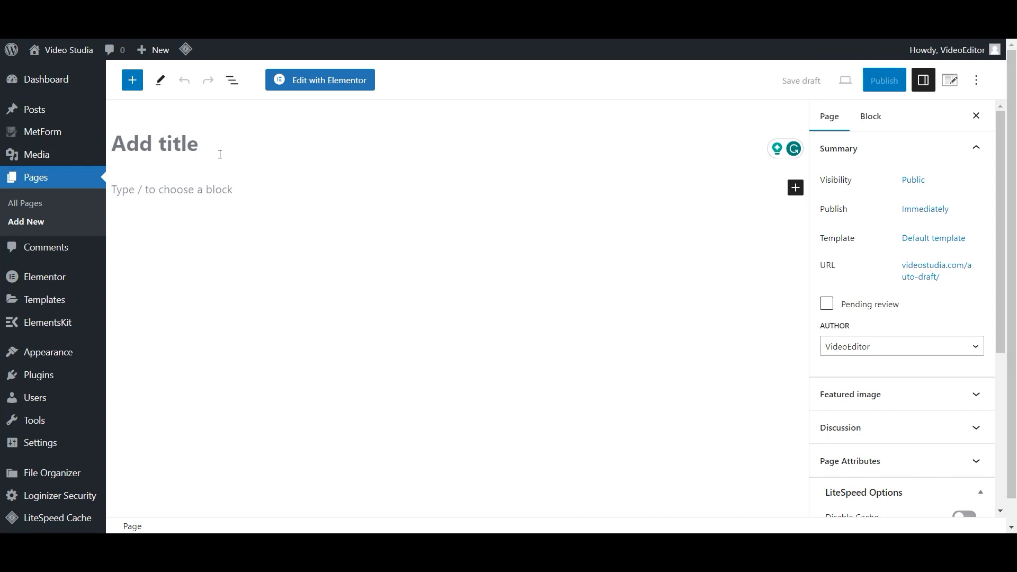
type("About")
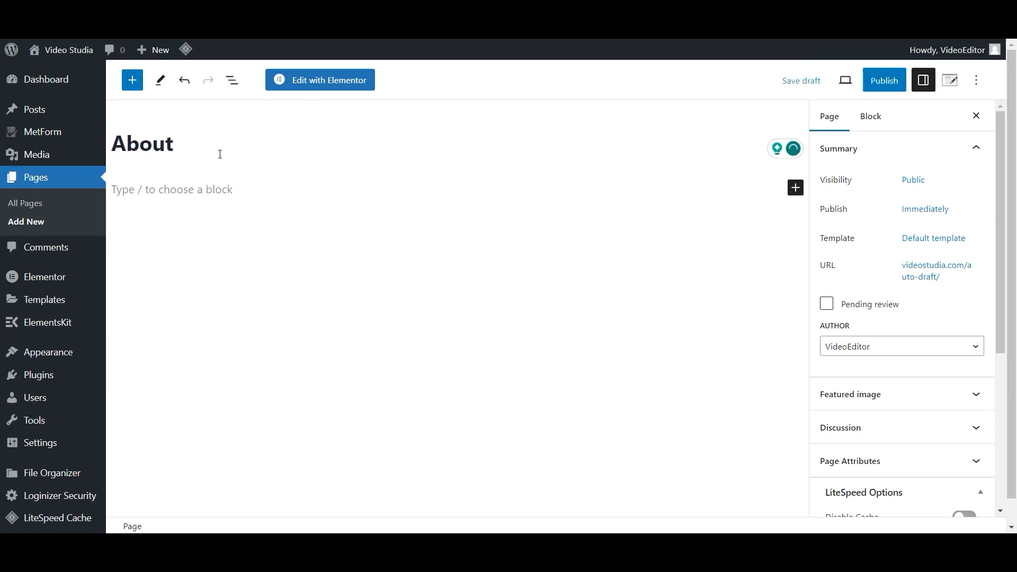
left_click(884, 80)
left_click(869, 80)
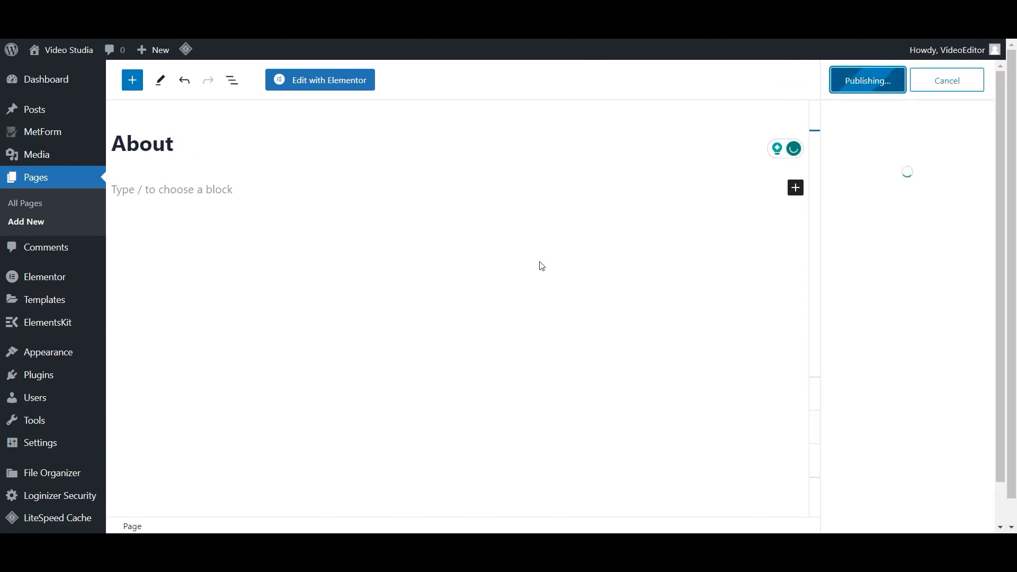
left_click(11, 221)
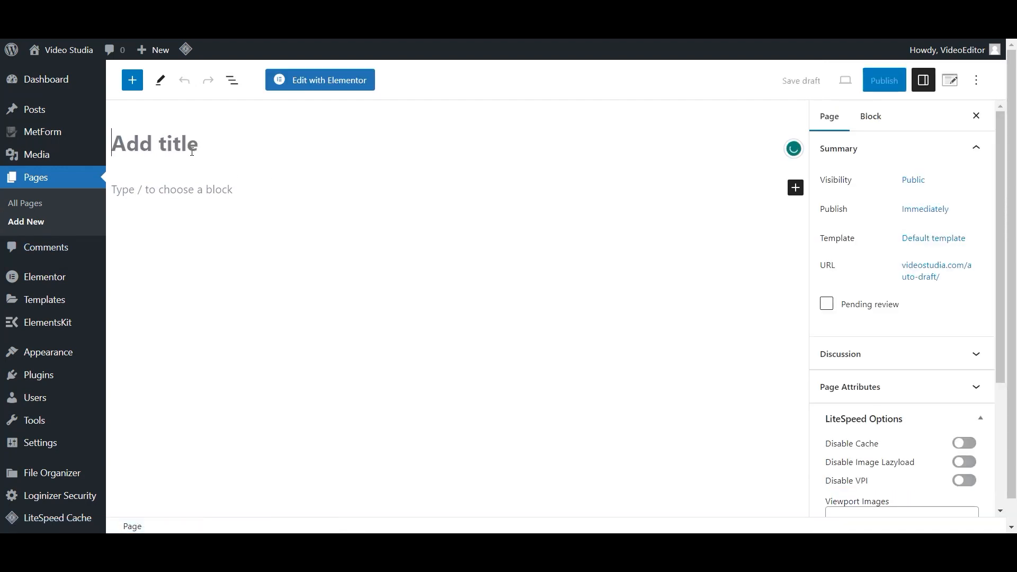
type("Contact")
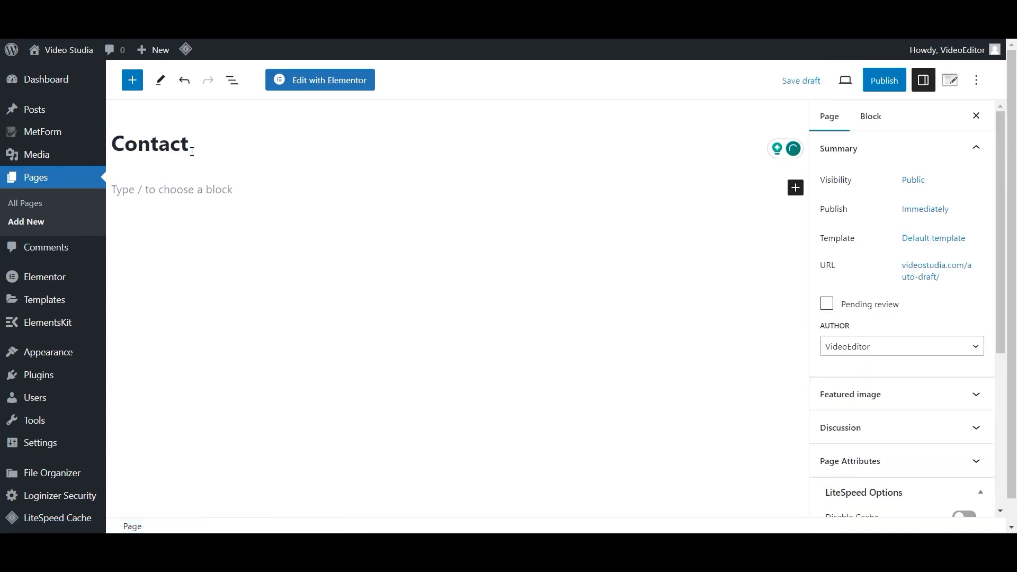
left_click(874, 87)
left_click(872, 87)
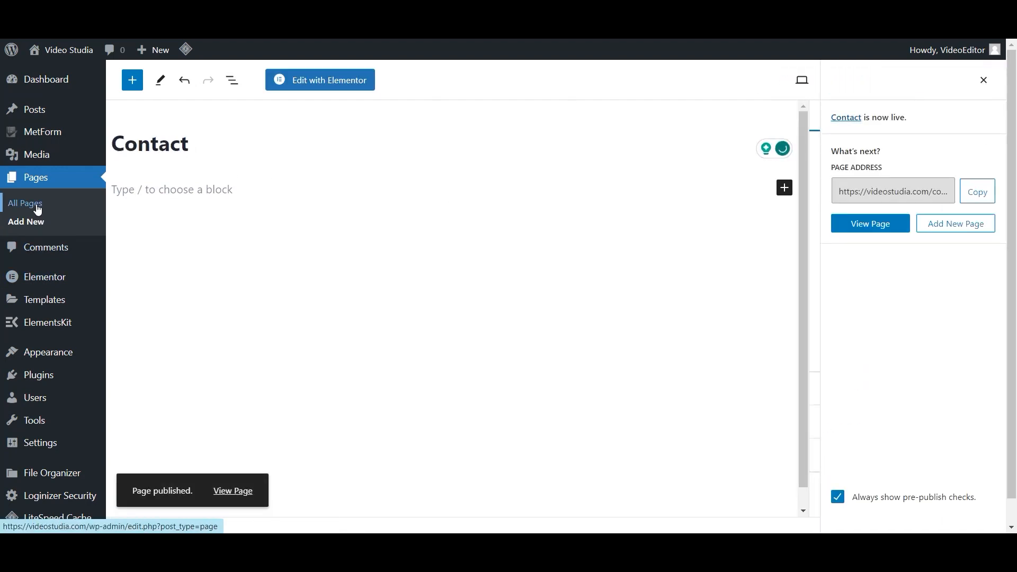
left_click(35, 208)
scroll(303, 346, "down", 2)
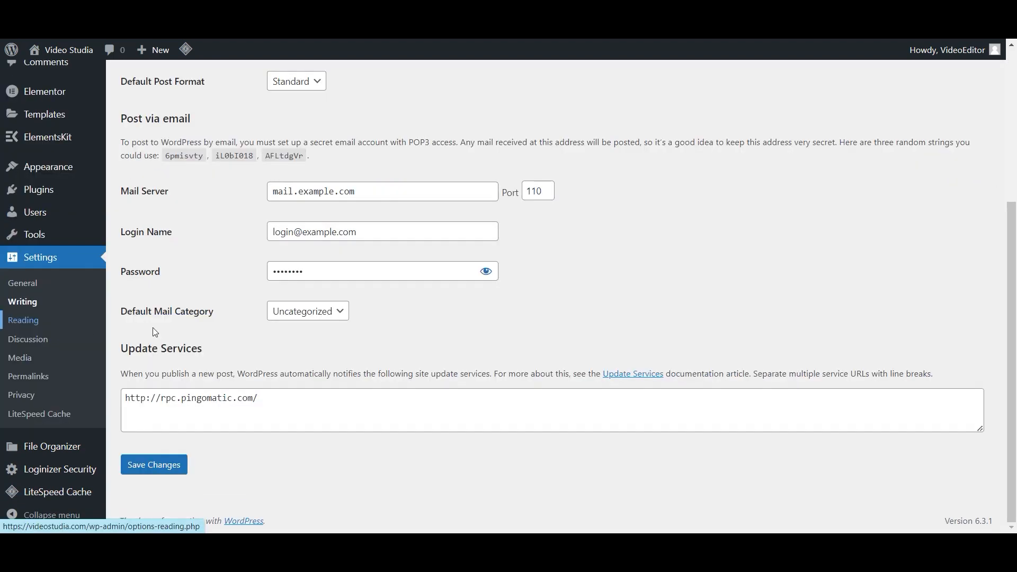
- In Reading settings, choose a static homepage: Home as Homepage, Blog as Posts page, and save
left_click(24, 320)
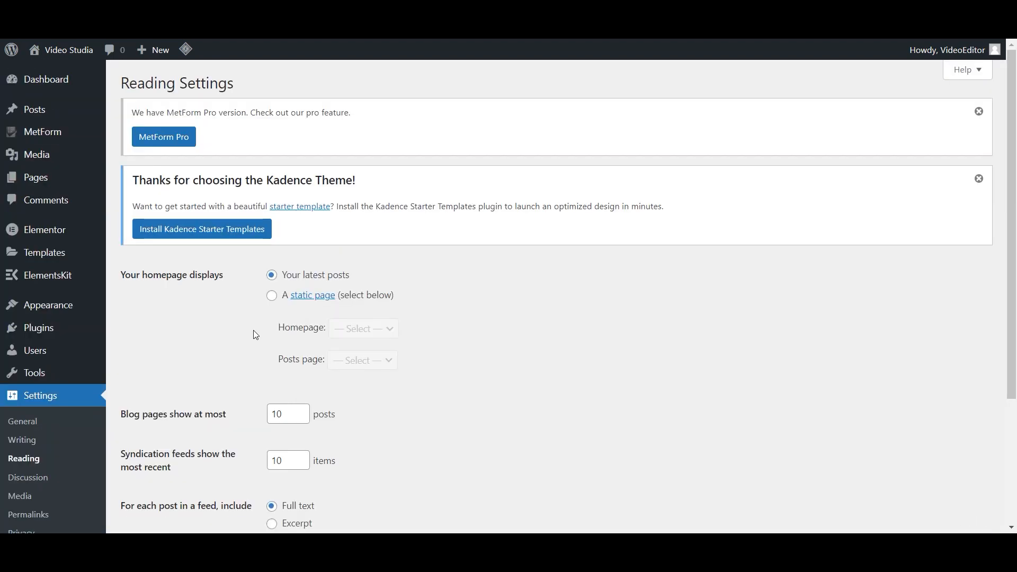
left_click(273, 295)
left_click(371, 329)
left_click(364, 396)
left_click(386, 361)
left_click(362, 401)
scroll(529, 357, "down", 4)
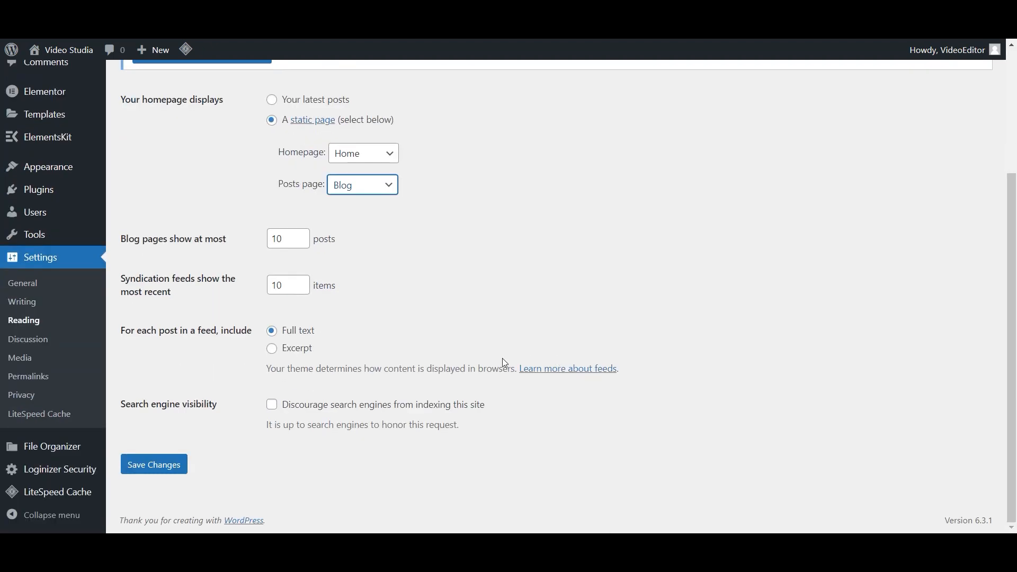
left_click(160, 473)
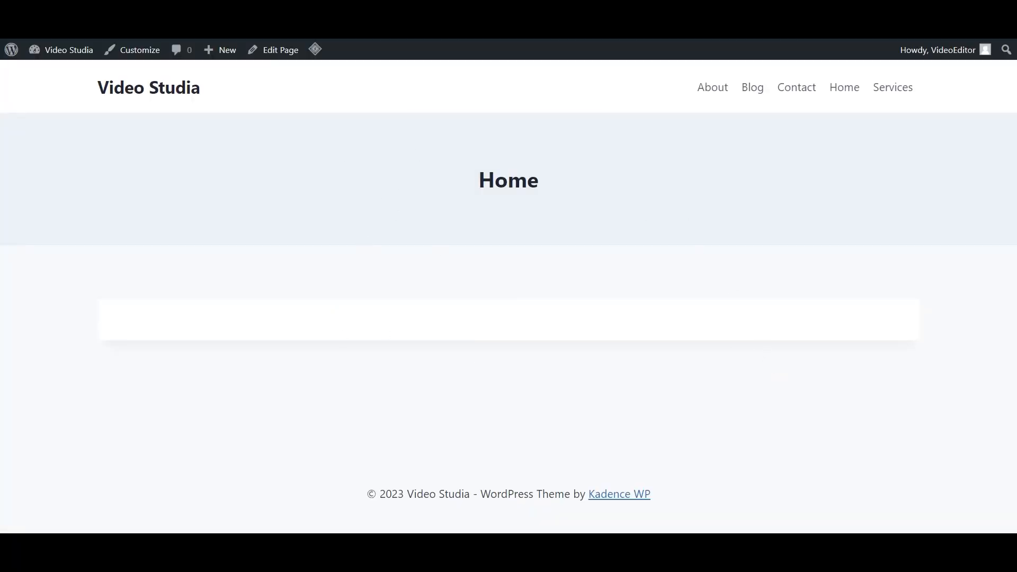
- From the dashboard, go to All Pages and open the Home page for editing
mouse_move(68, 53)
left_click(60, 75)
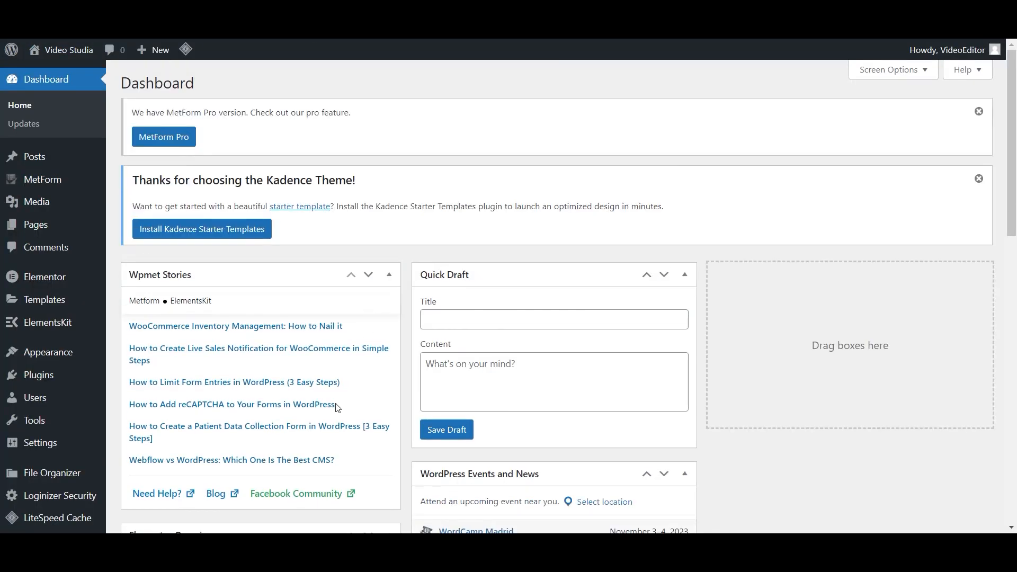
scroll(337, 407, "down", 6)
scroll(63, 297, "up", 4)
mouse_move(73, 233)
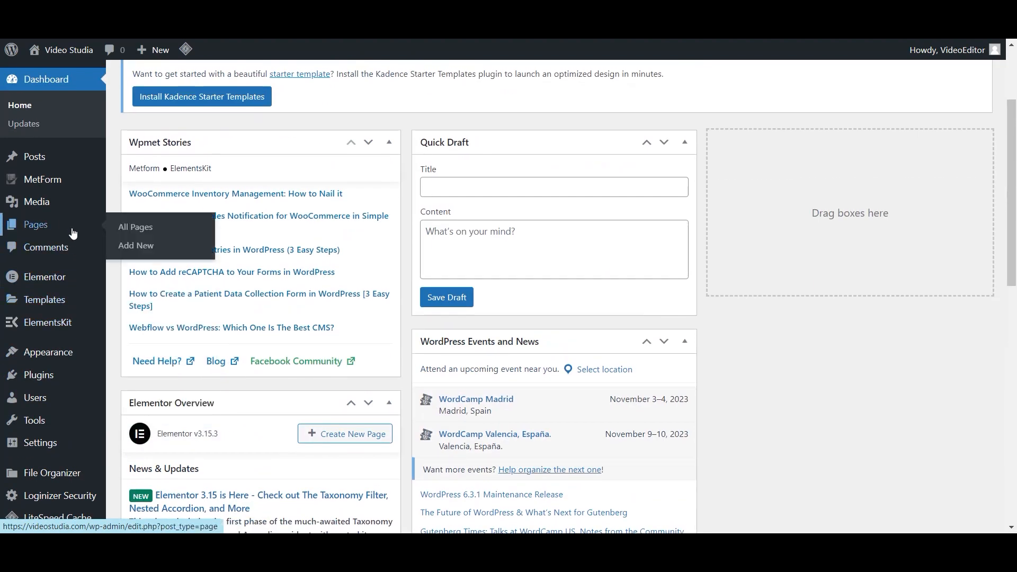
left_click(133, 227)
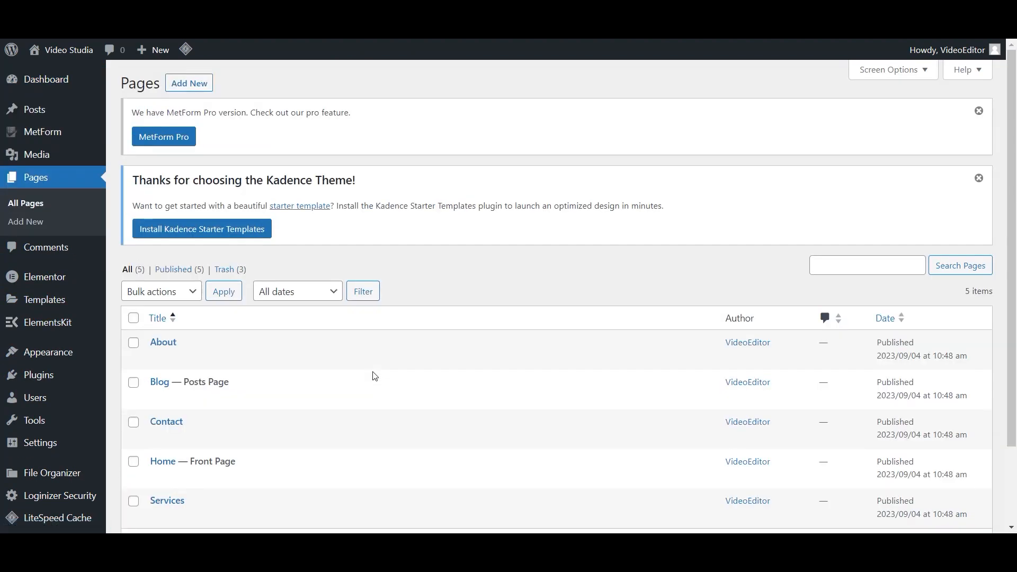
left_click(157, 462)
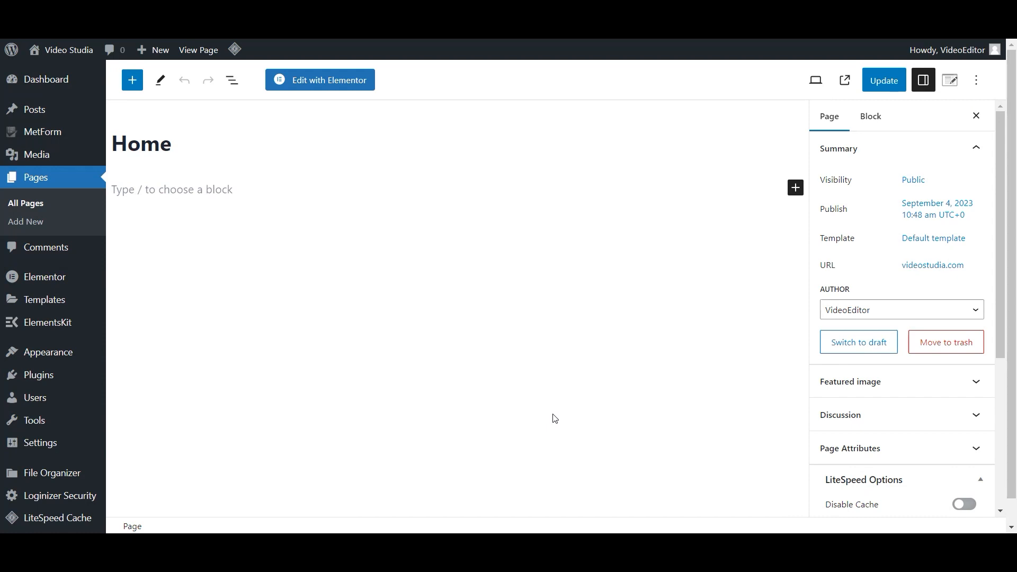
left_click(313, 86)
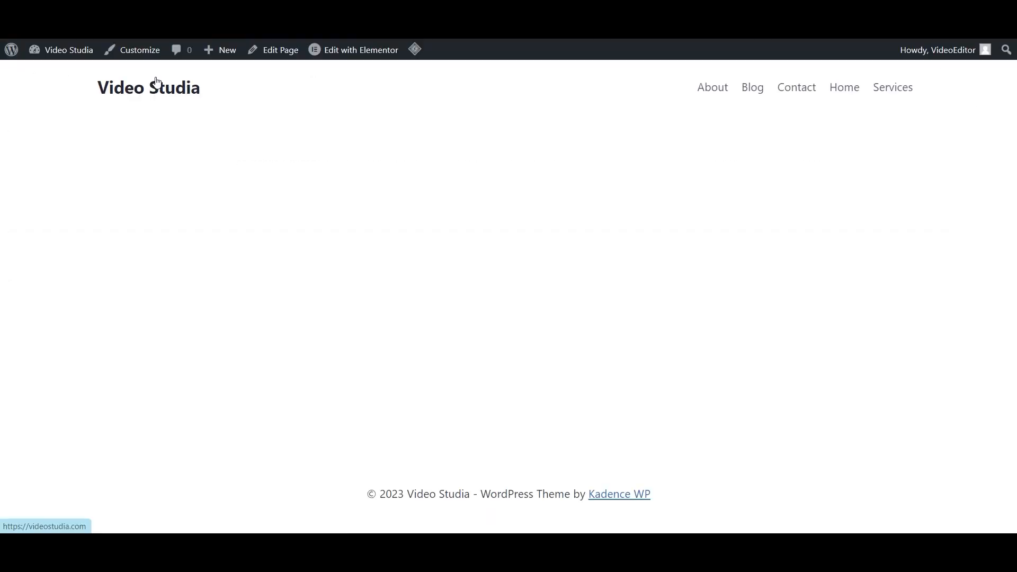
- In the theme Customizer, raise the base font size to 20 px and publish it
left_click(157, 52)
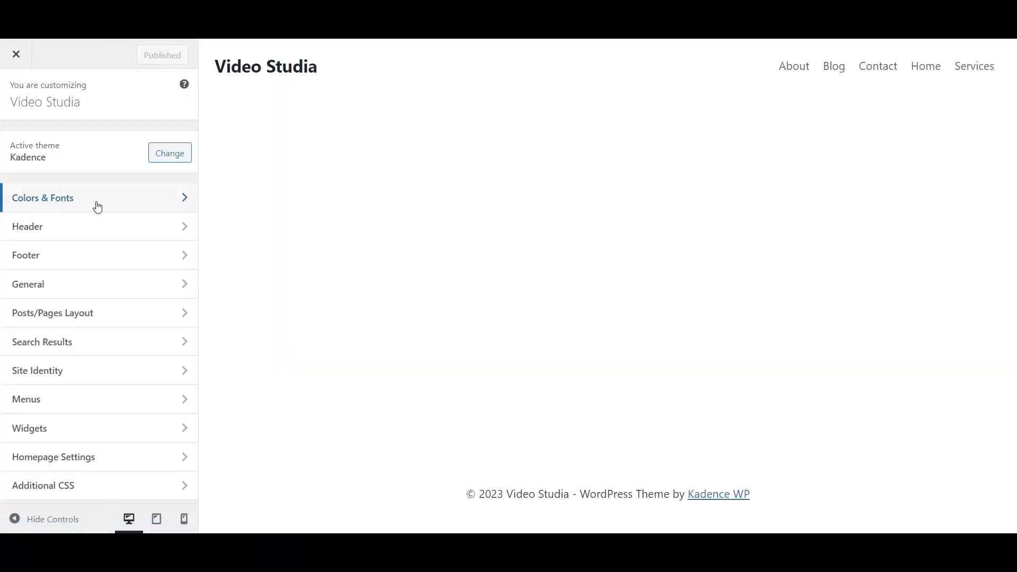
left_click(133, 205)
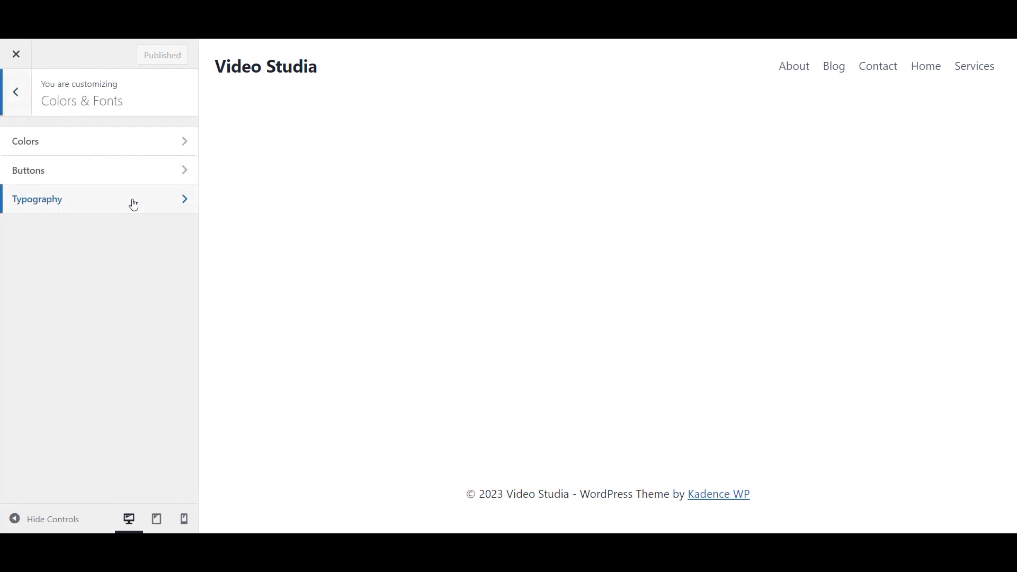
left_click(134, 205)
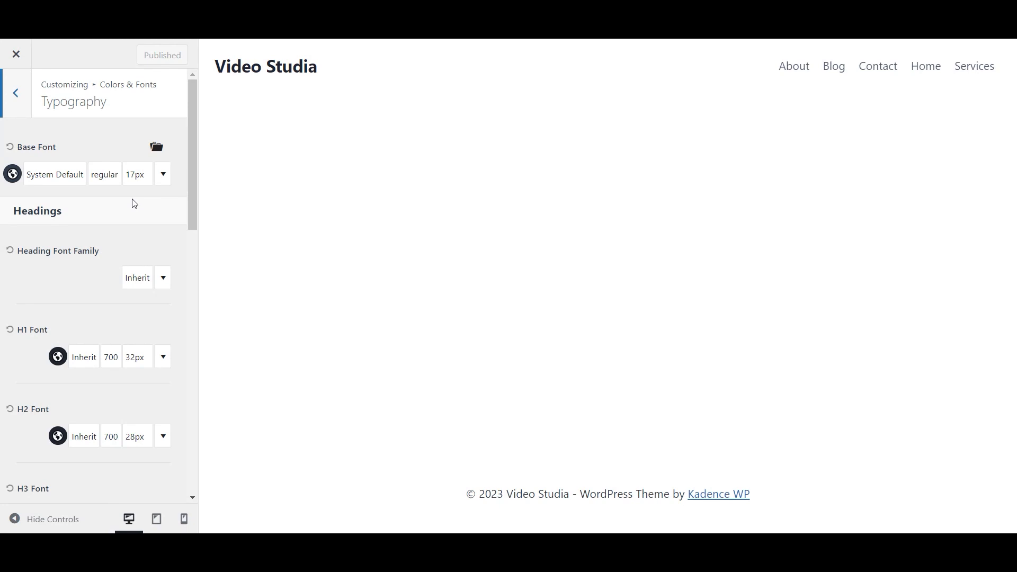
left_click(136, 177)
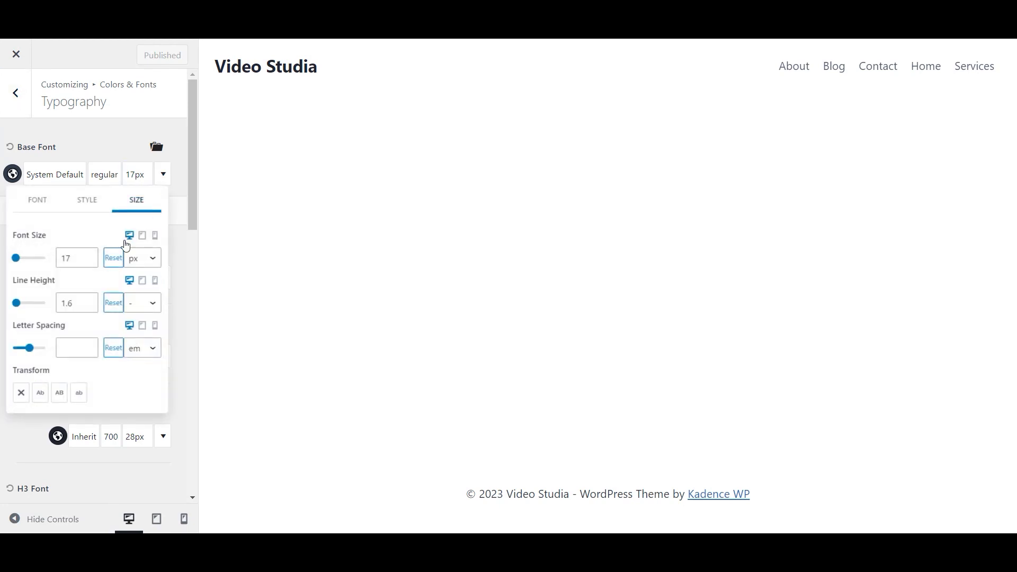
left_click(89, 255)
left_click(88, 255)
left_click(88, 255)
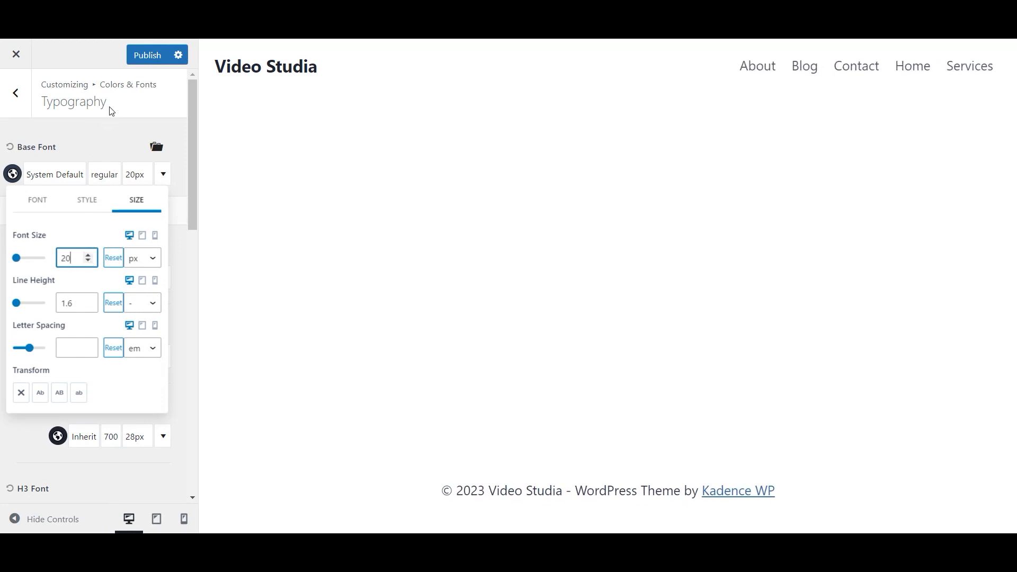
left_click(148, 58)
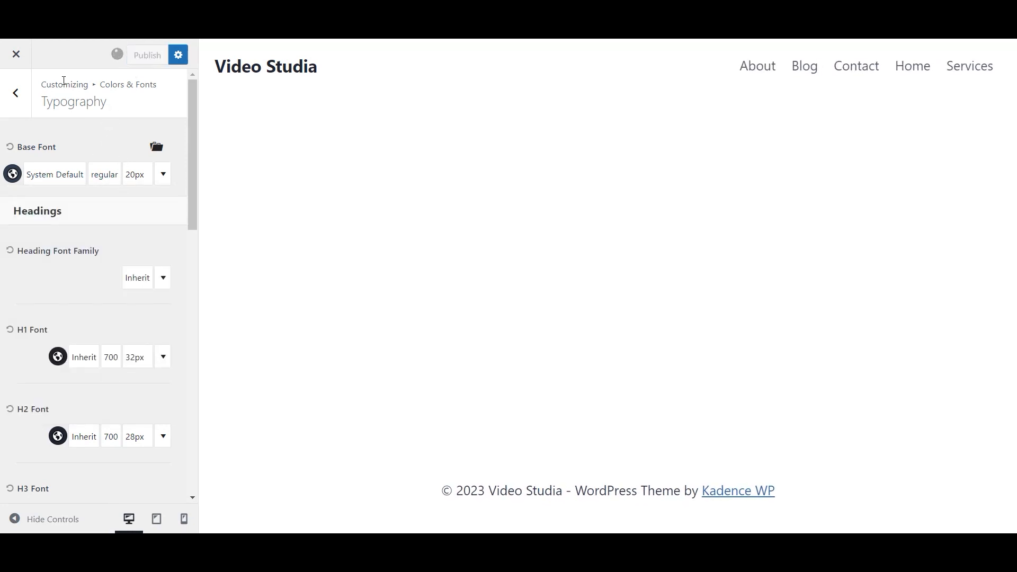
left_click(21, 95)
left_click(20, 95)
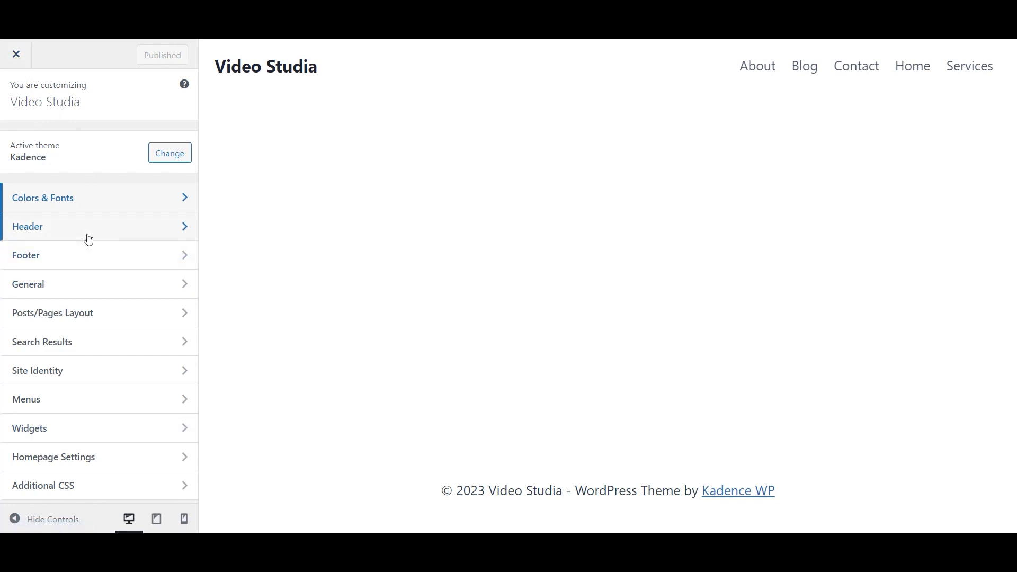
- Browse the General and Colors & Fonts customizer sections, then open the page in Elementor
left_click(92, 284)
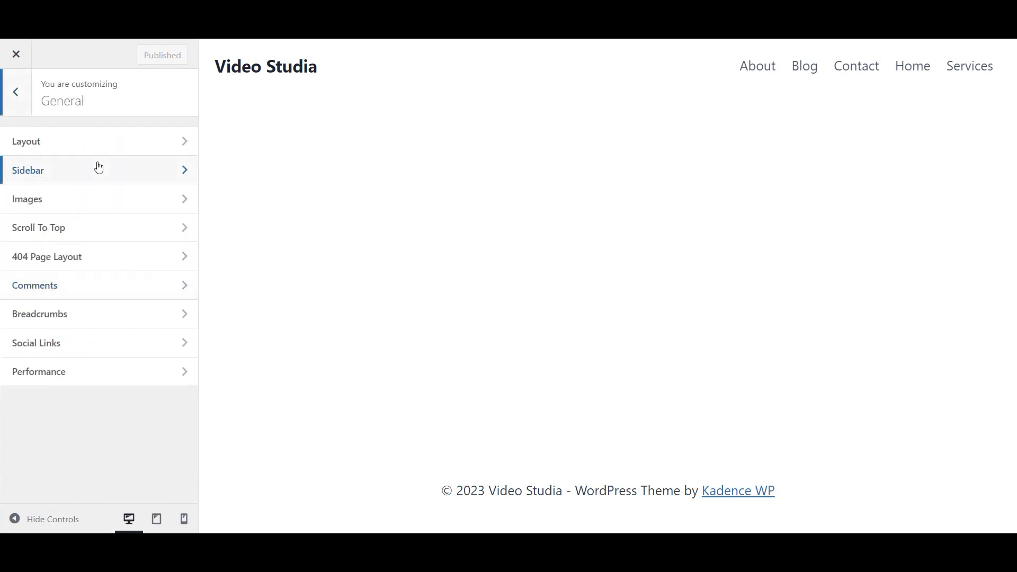
left_click(16, 91)
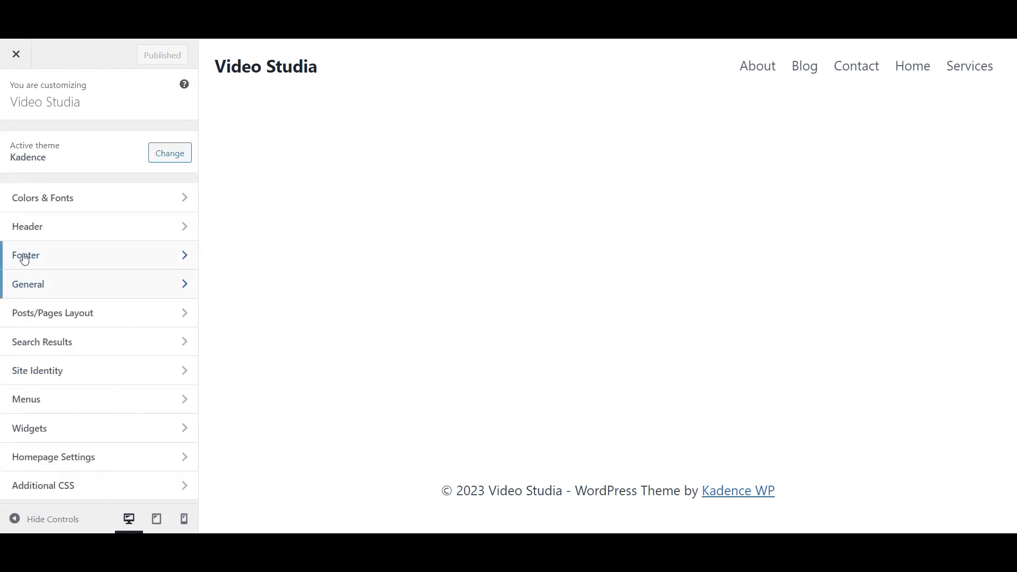
left_click(54, 208)
left_click(102, 150)
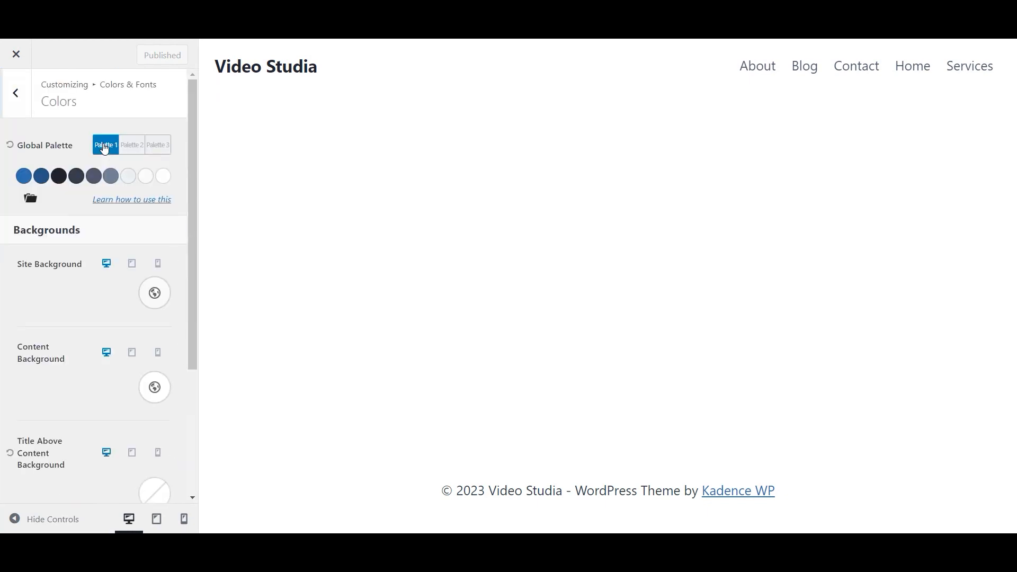
scroll(64, 326, "down", 4)
scroll(65, 326, "up", 4)
left_click(29, 94)
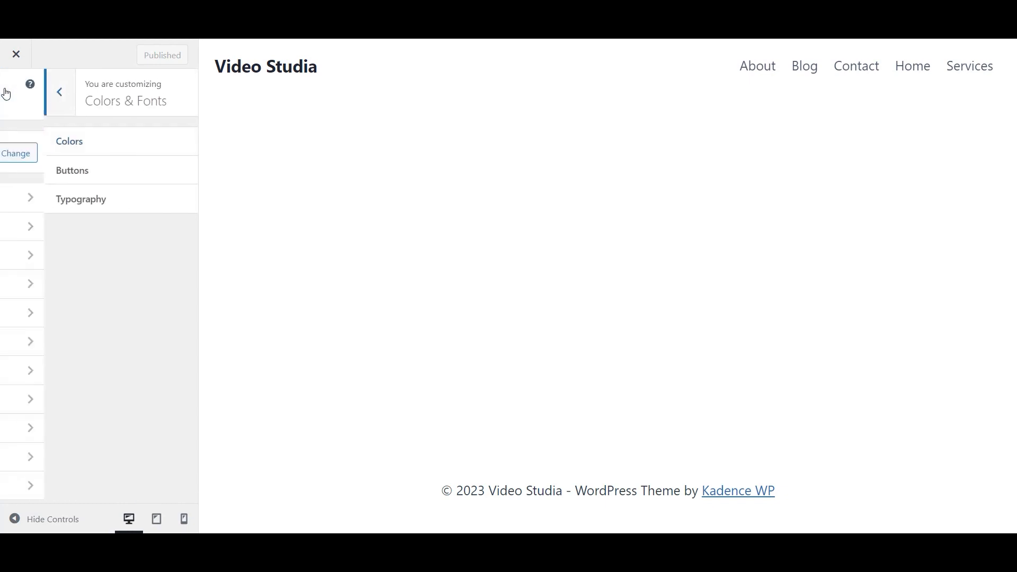
left_click(16, 92)
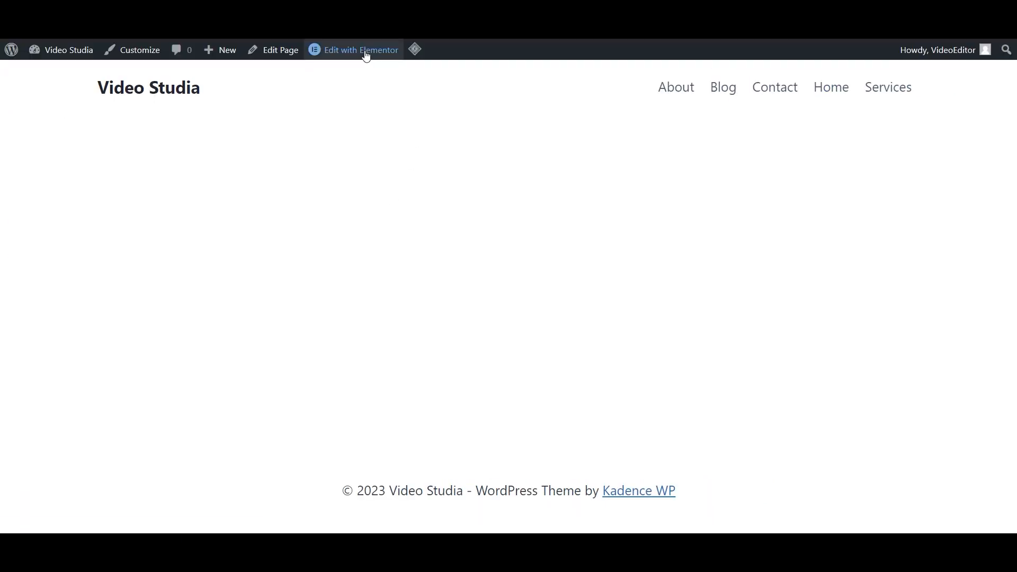
left_click(333, 58)
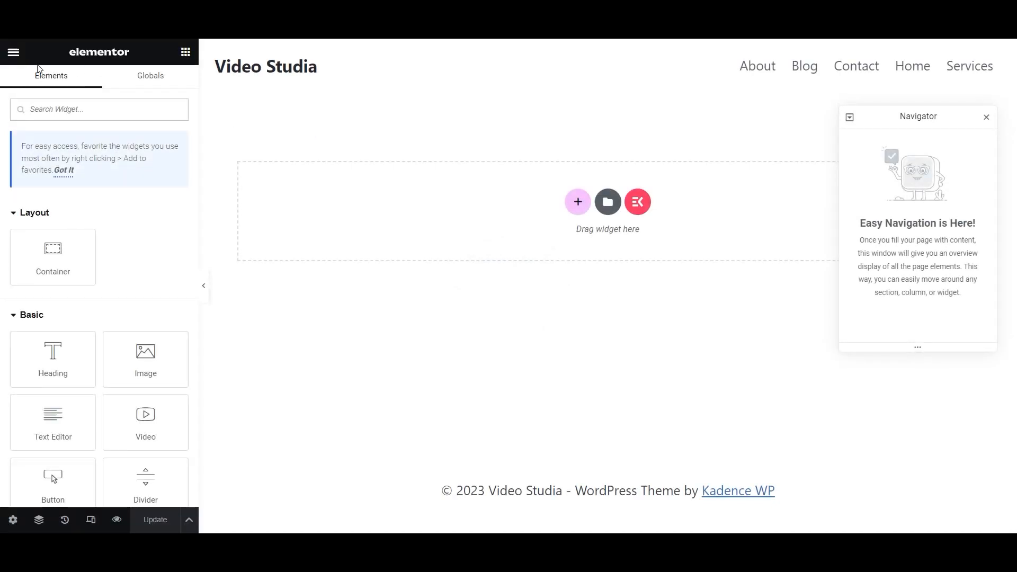
- Under Site Settings > Global Colors, add a custom colour 'Blue' with hex #007FFF and save it
left_click(13, 52)
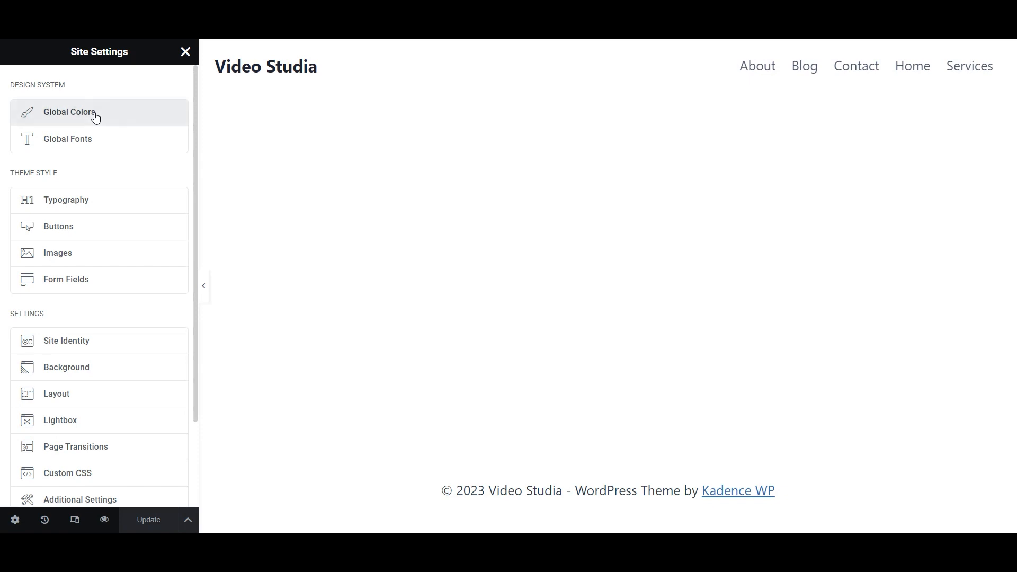
left_click(95, 118)
left_click(90, 342)
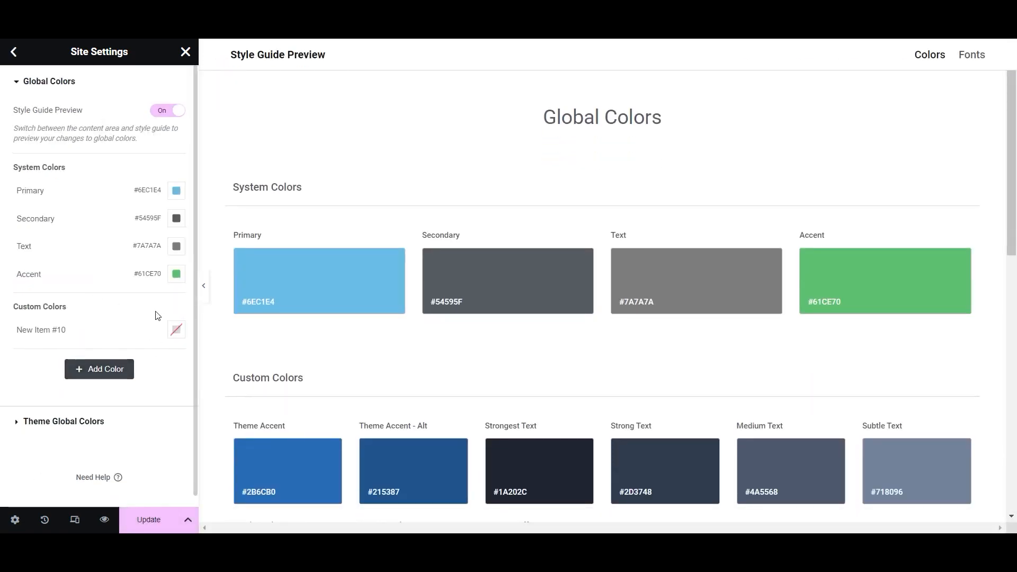
left_click(63, 330)
left_click_drag(64, 330, 2, 336)
type("Blue")
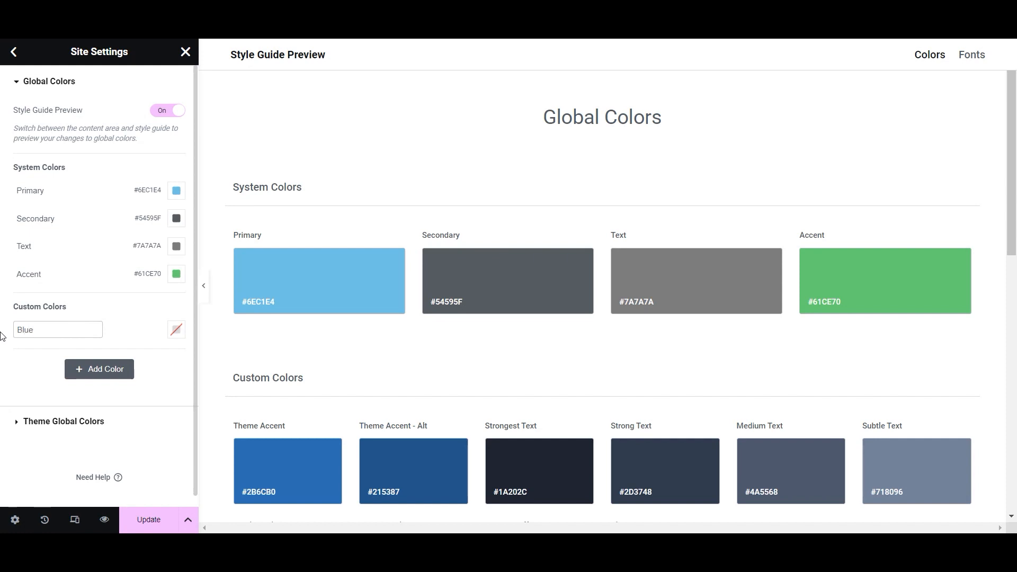
left_click(176, 329)
left_click_drag(154, 297, 111, 312)
type("07fff")
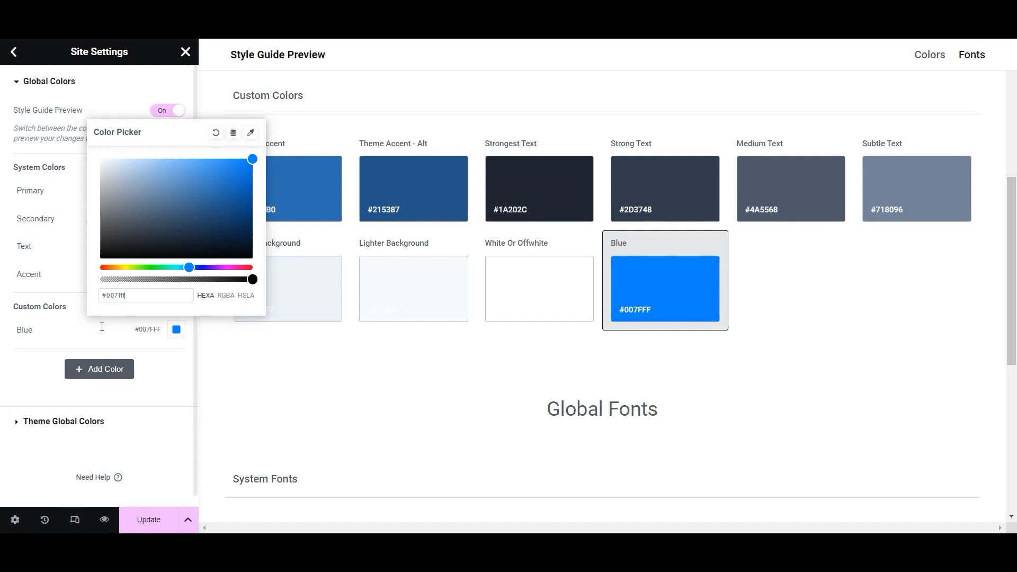
left_click(116, 347)
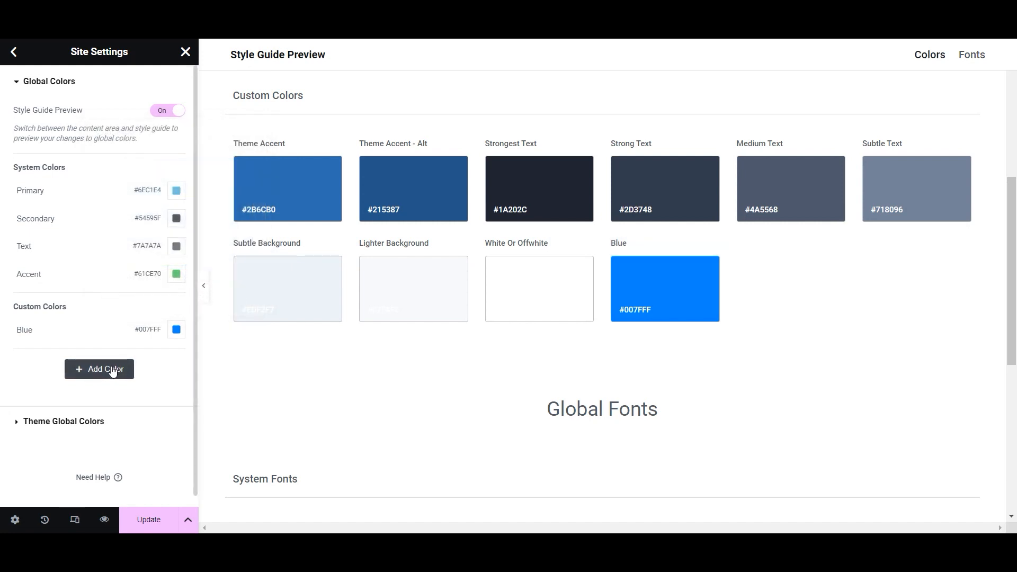
left_click(159, 522)
left_click(14, 52)
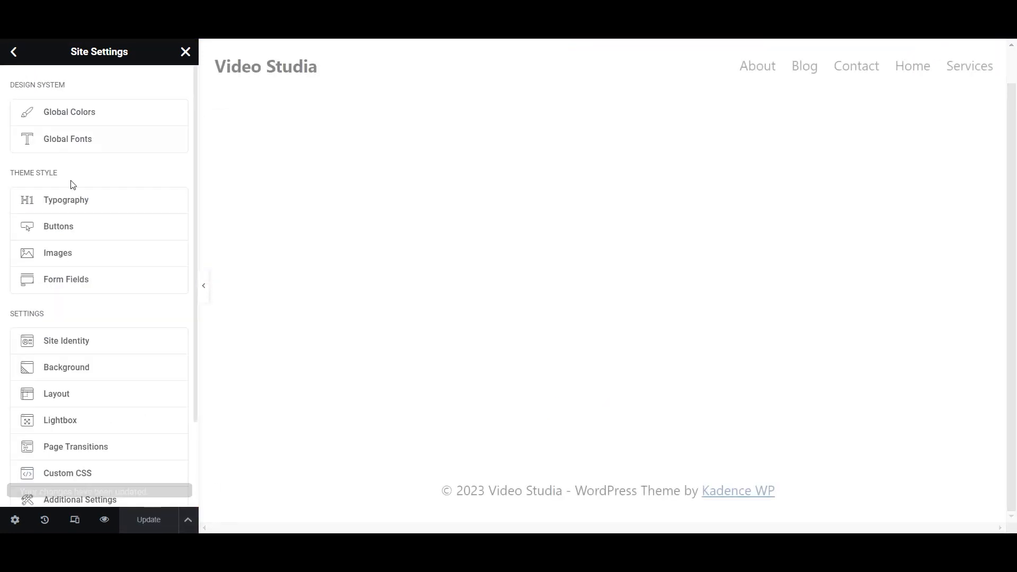
- Set Body Typography to the Roboto family at size 20 and save
left_click(88, 200)
left_click(21, 80)
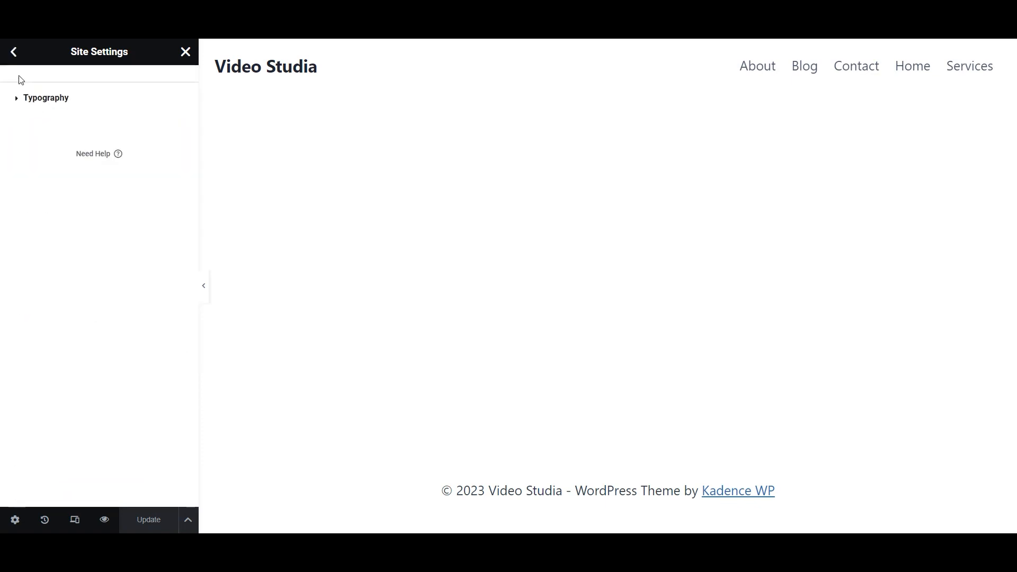
left_click(176, 252)
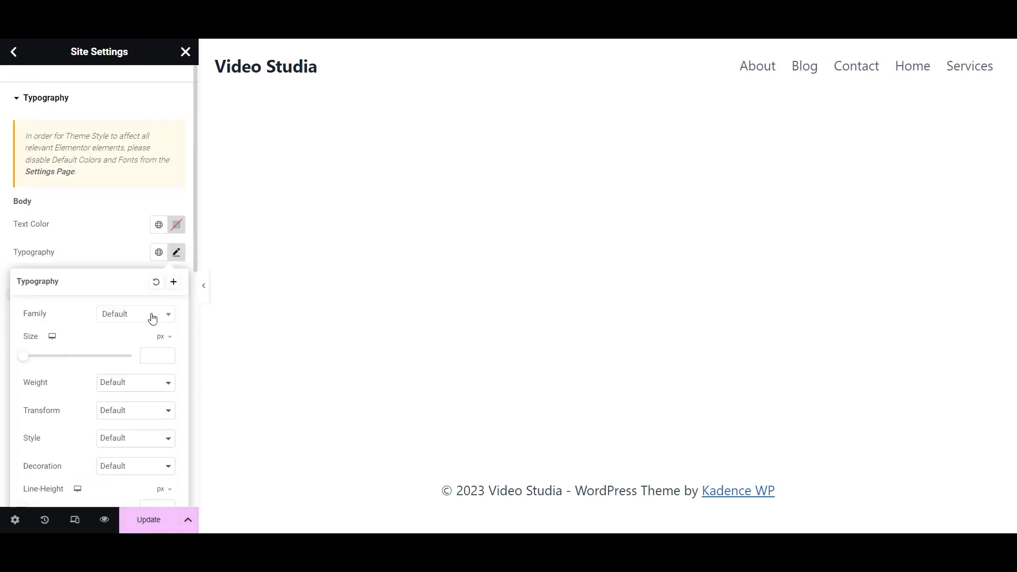
left_click(152, 317)
type("roboto")
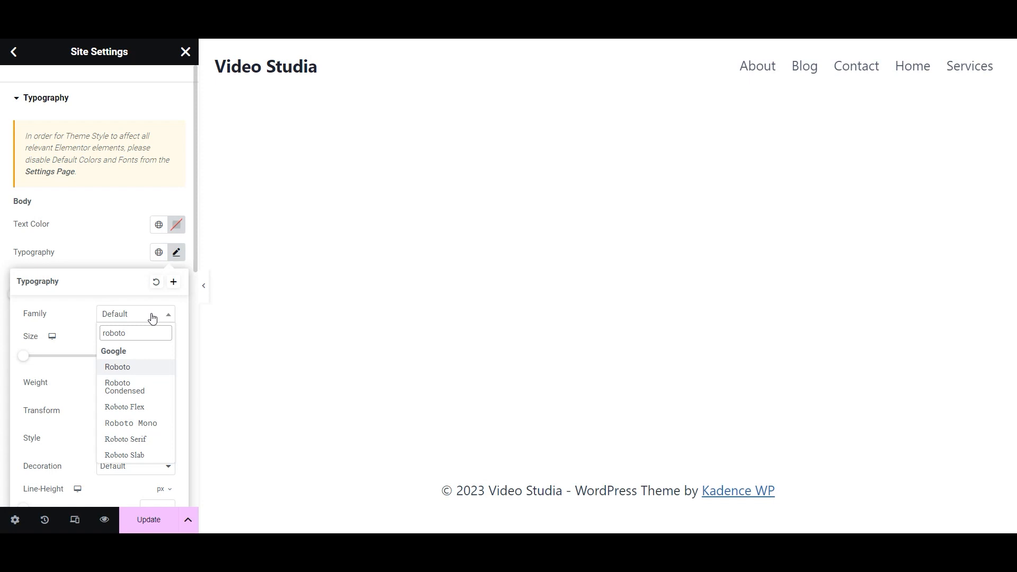
left_click(121, 367)
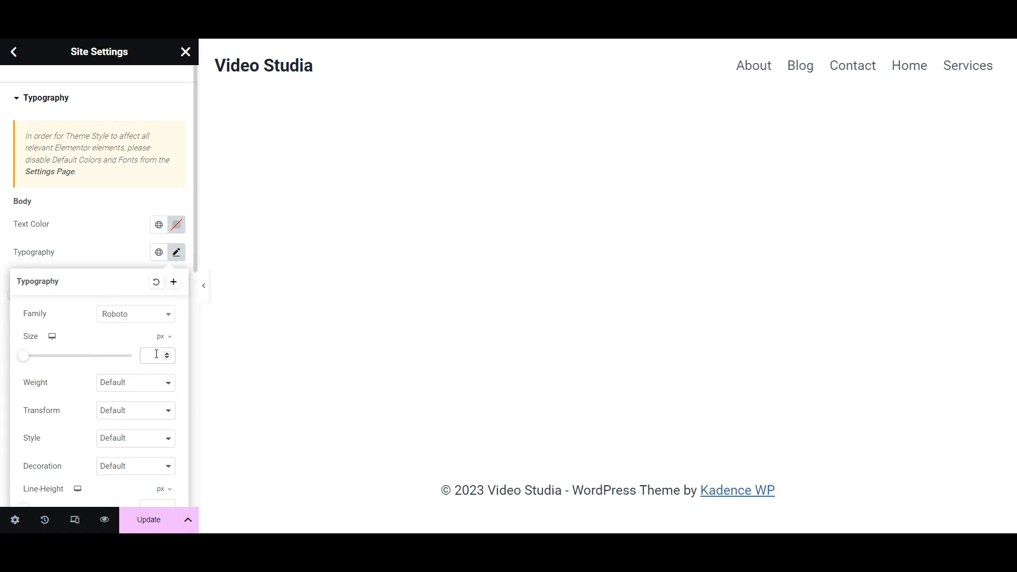
type("20")
left_click(139, 518)
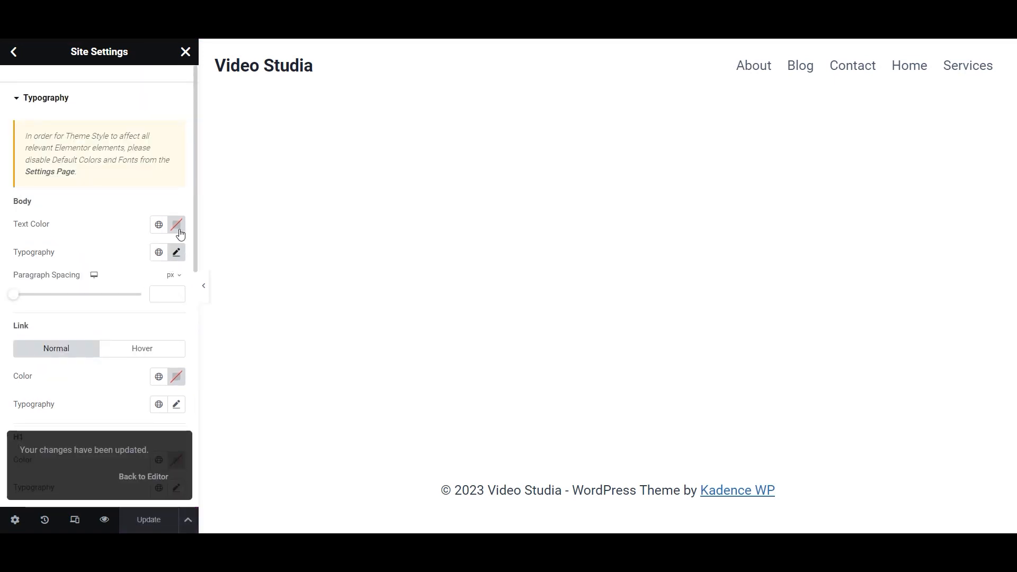
scroll(143, 290, "down", 2)
scroll(152, 256, "up", 2)
- Set the body font weight to 500 (Medium) and save the site settings
left_click(177, 252)
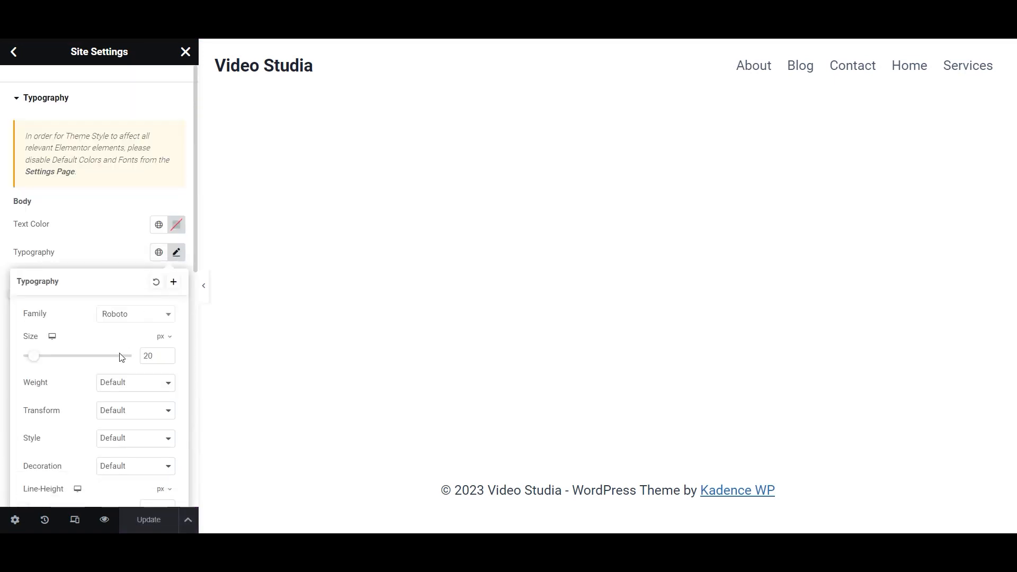
left_click(143, 383)
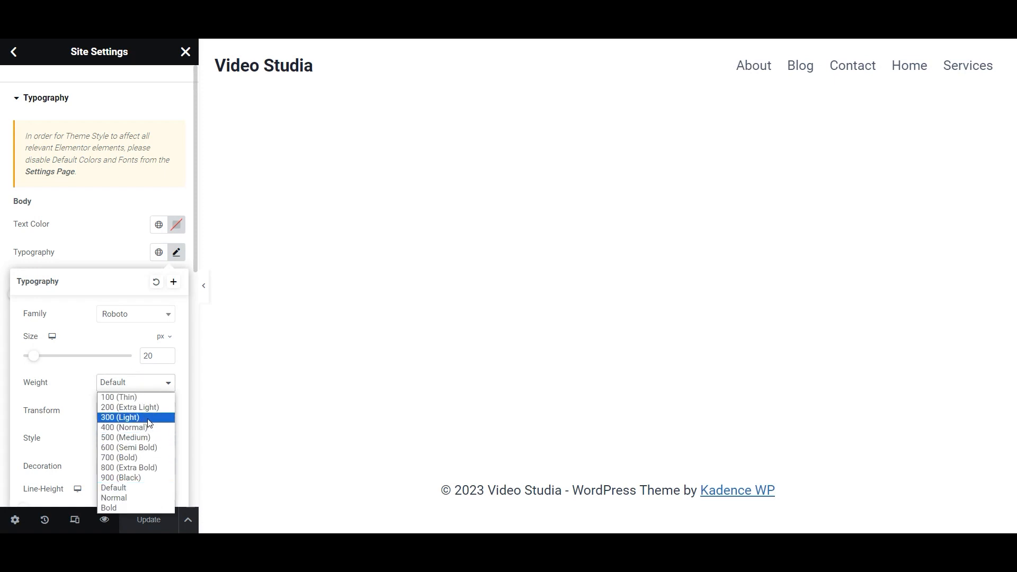
left_click(142, 426)
left_click(139, 385)
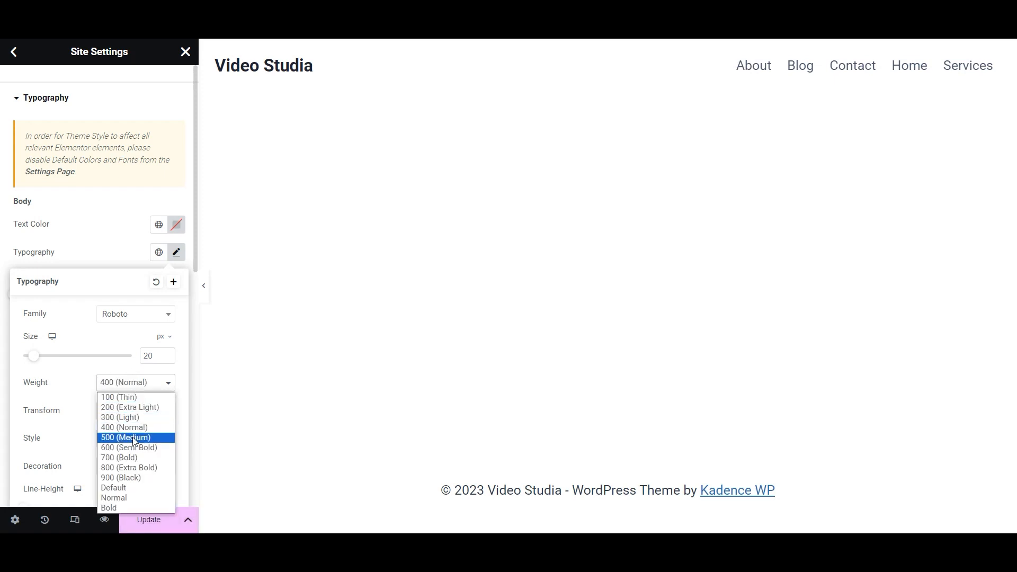
left_click(133, 437)
left_click(141, 389)
left_click(139, 427)
left_click(132, 519)
scroll(117, 349, "down", 5)
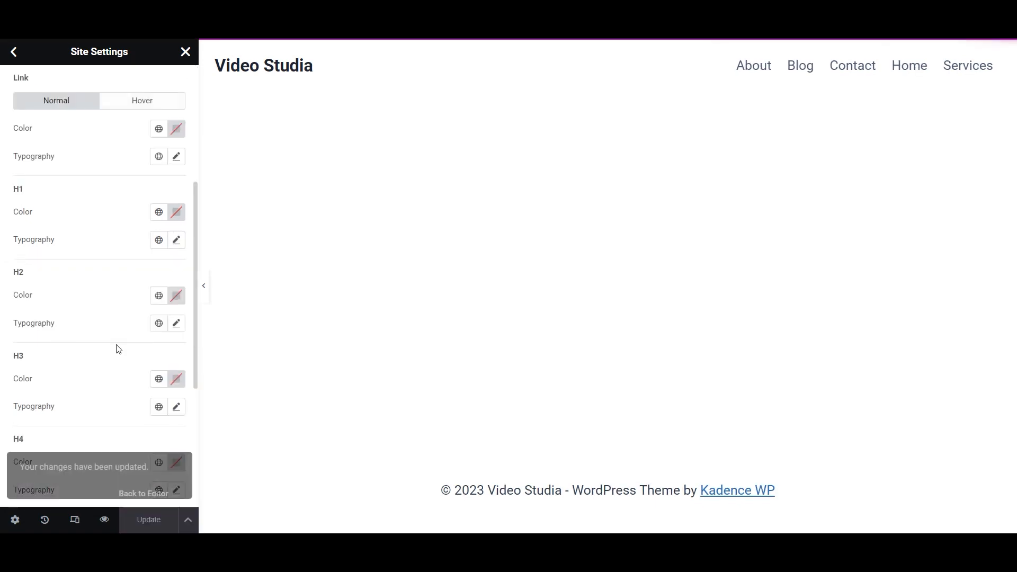
- Set the H6 heading font to Roboto and save
scroll(117, 349, "down", 5)
left_click(176, 406)
scroll(169, 403, "down", 5)
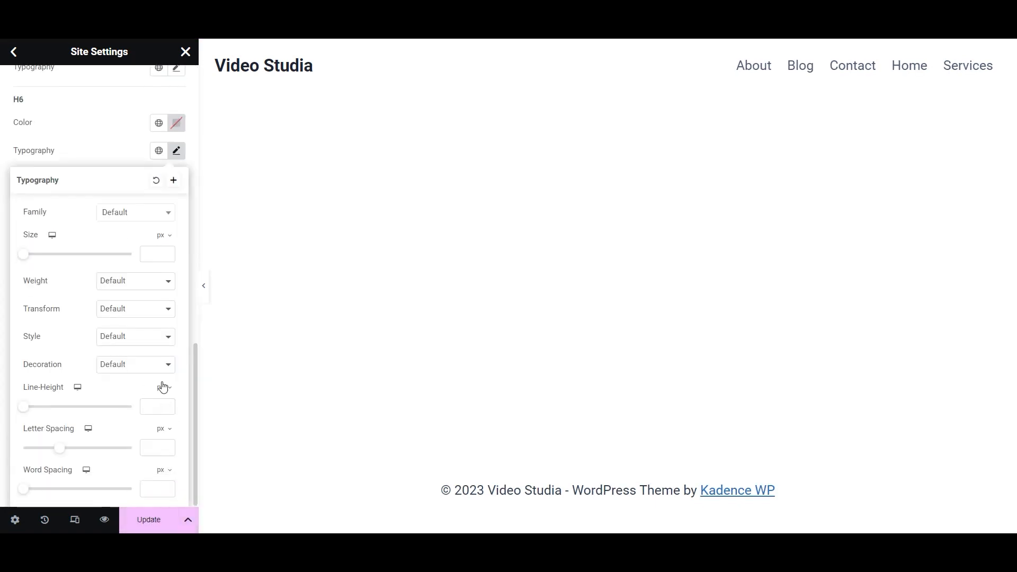
left_click(140, 219)
type("robot")
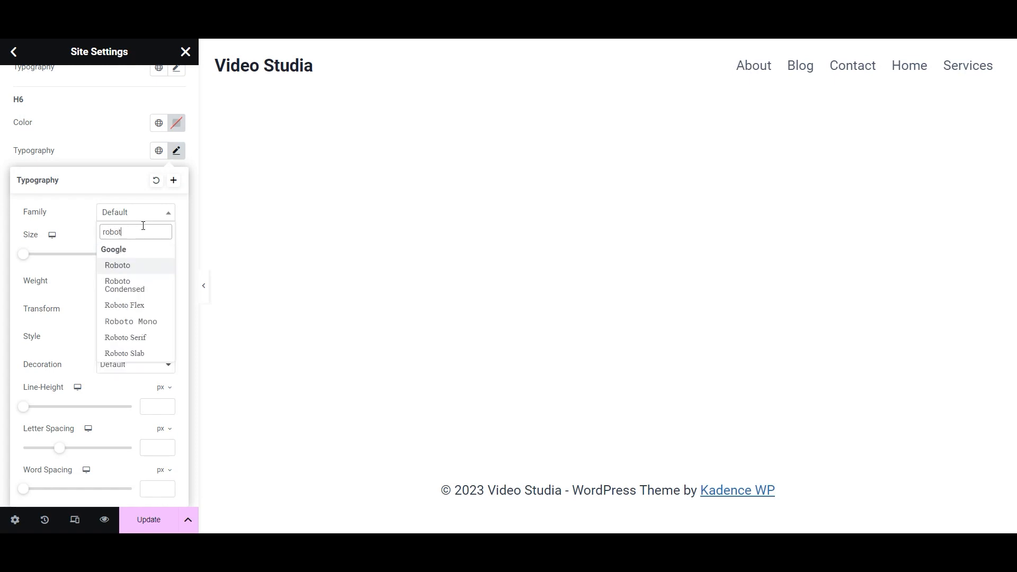
left_click(138, 266)
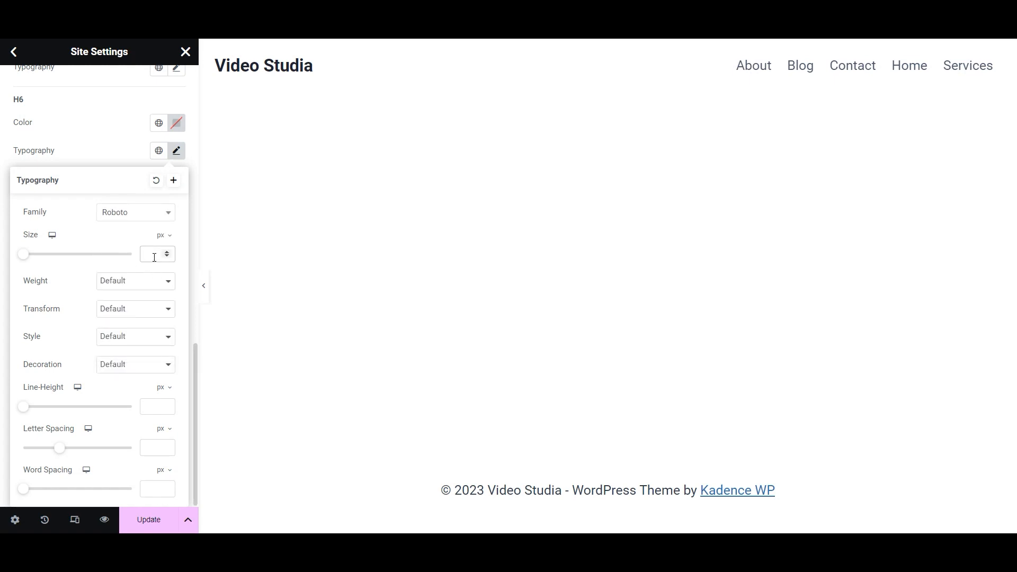
left_click(141, 520)
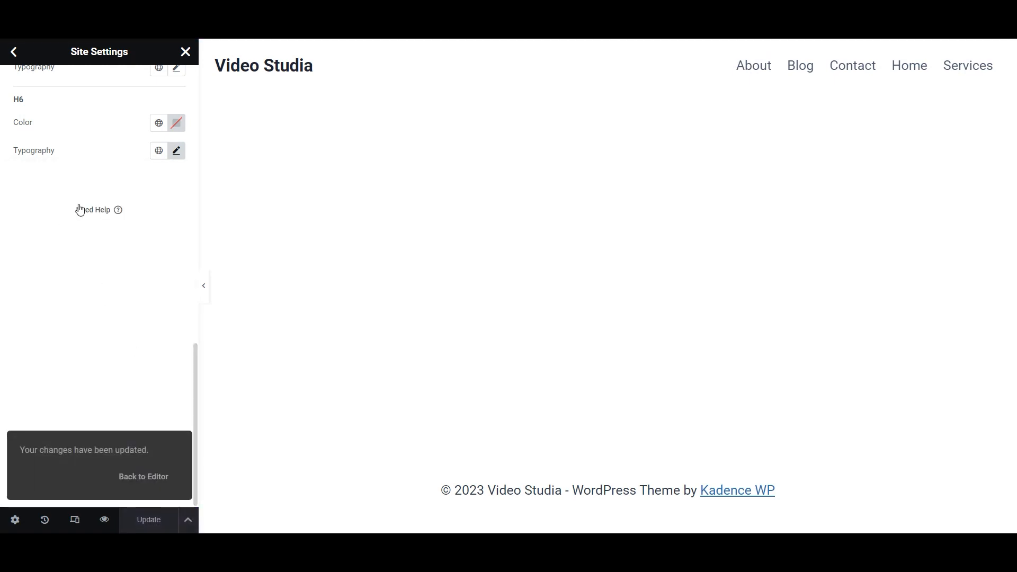
scroll(86, 238, "up", 5)
- Set the H5 heading font to Roboto and save
left_click(175, 321)
left_click(136, 385)
scroll(143, 321, "down", 3)
type("roboto")
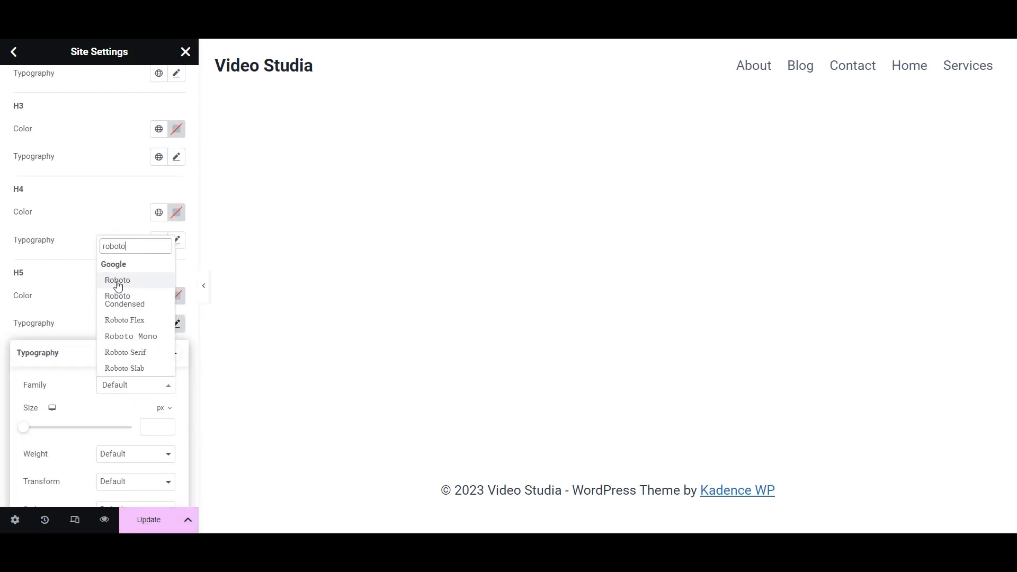
left_click(117, 281)
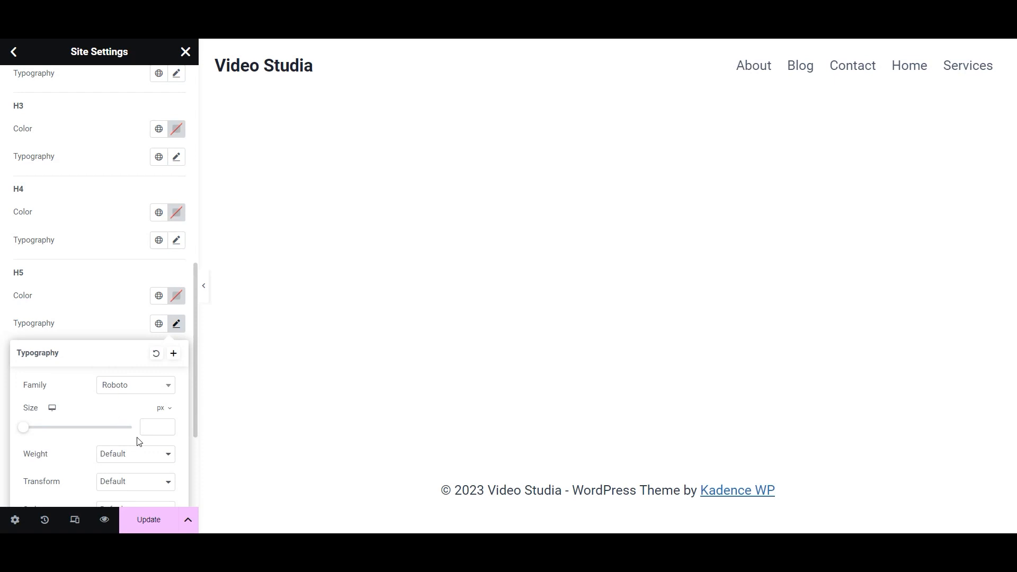
left_click(151, 515)
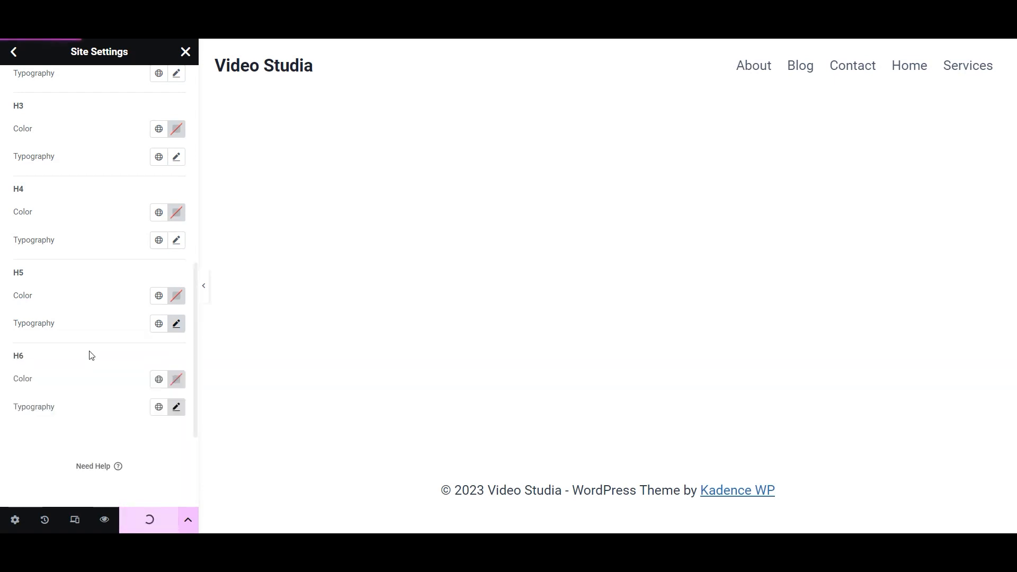
scroll(97, 302, "up", 2)
- Set the H4 heading font to Roboto and save
left_click(176, 324)
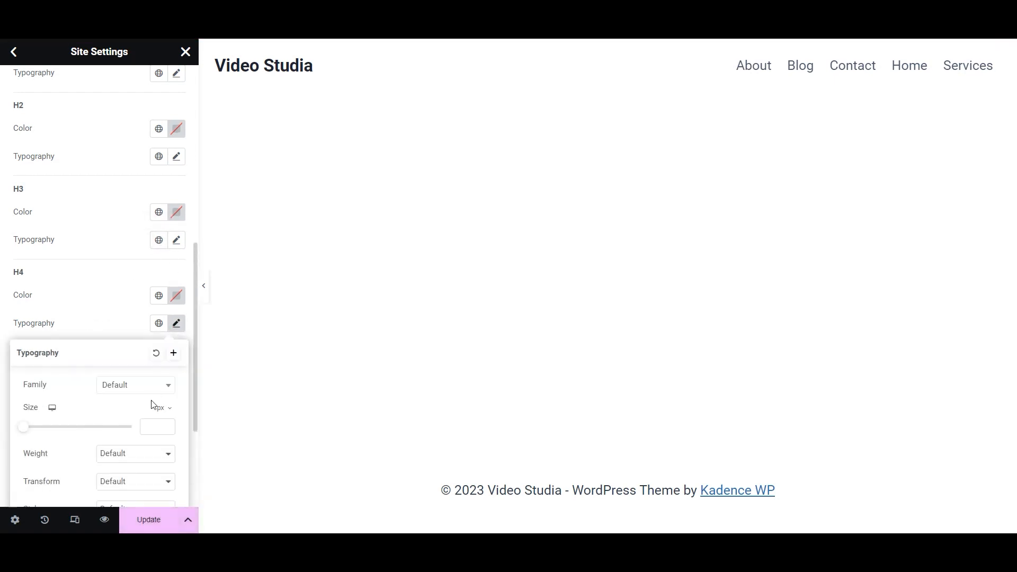
left_click(135, 384)
type("roboto")
left_click(128, 279)
left_click(178, 326)
left_click(177, 325)
left_click(148, 520)
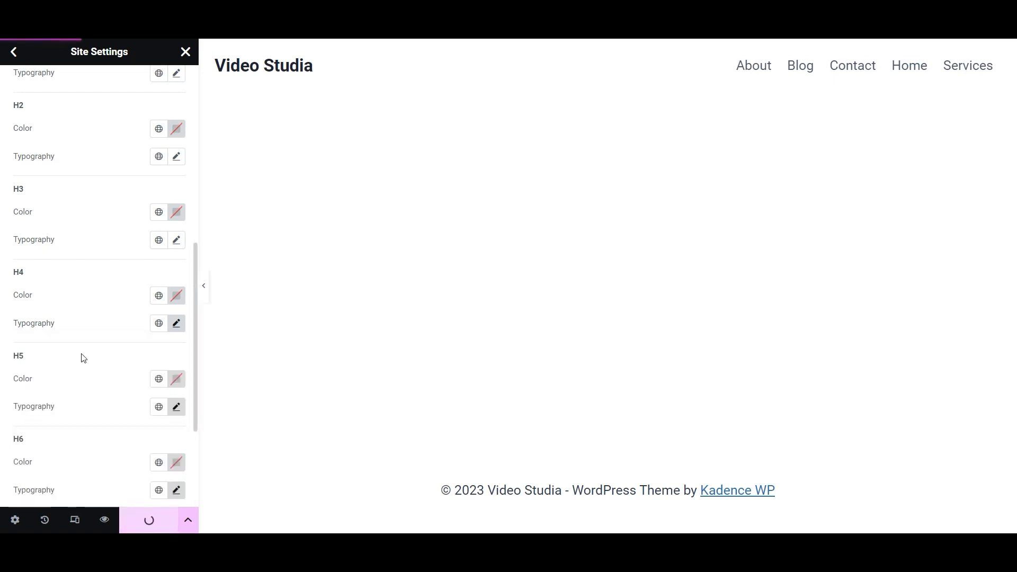
scroll(166, 273, "up", 2)
- Set the H3 heading to Roboto with weight 500 (Medium)
left_click(177, 323)
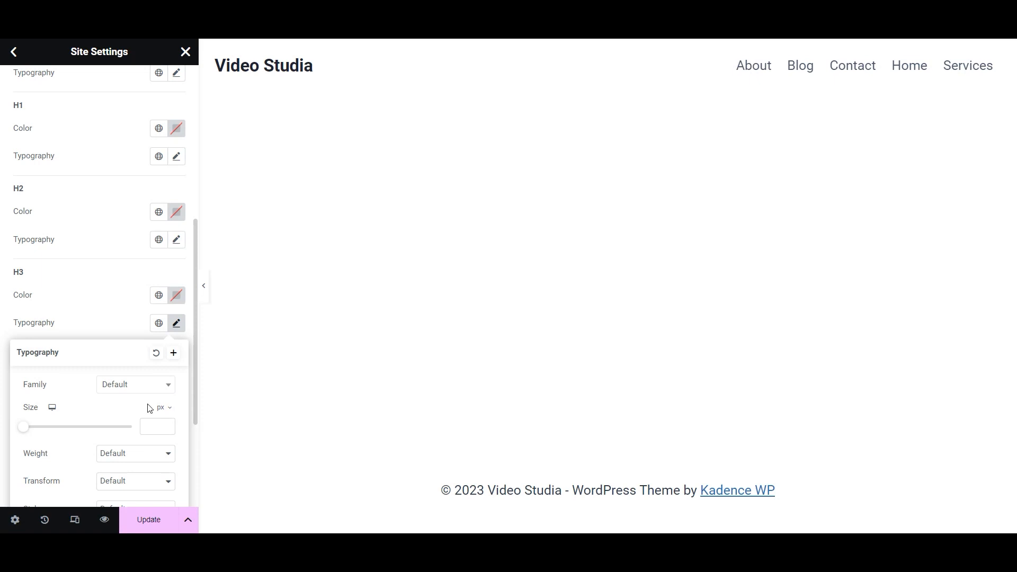
left_click(135, 384)
type("roboto")
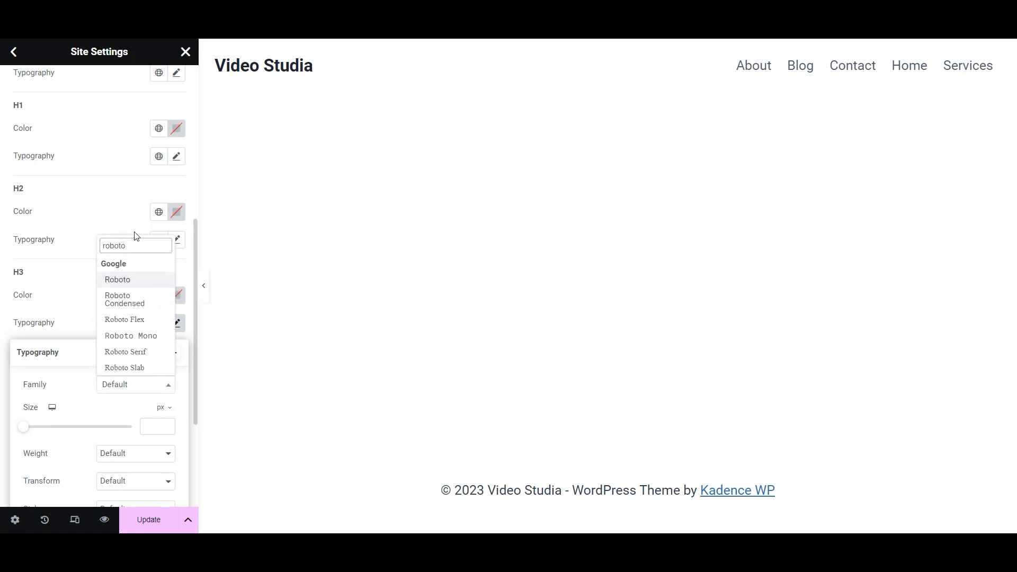
left_click(128, 282)
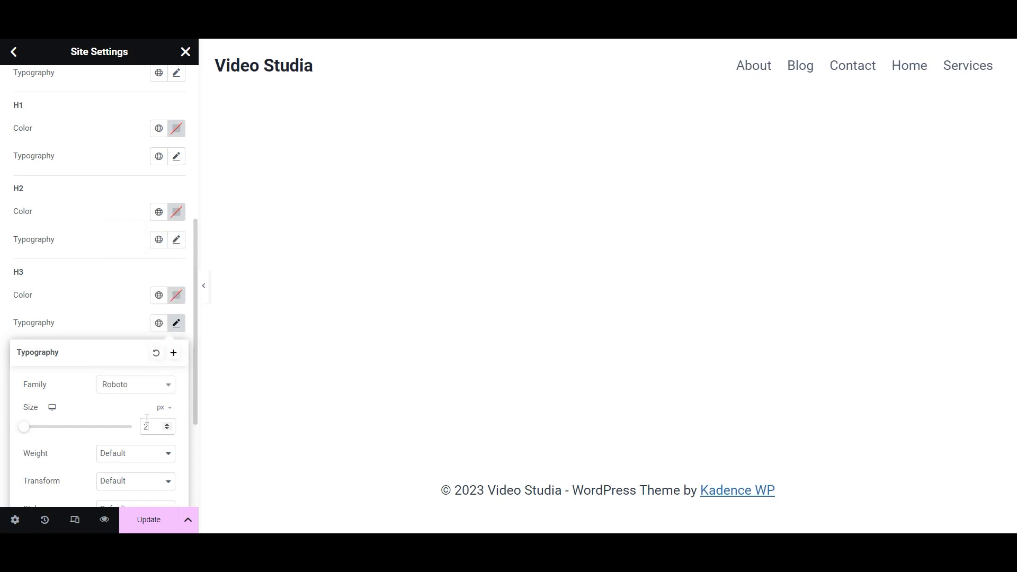
left_click(136, 454)
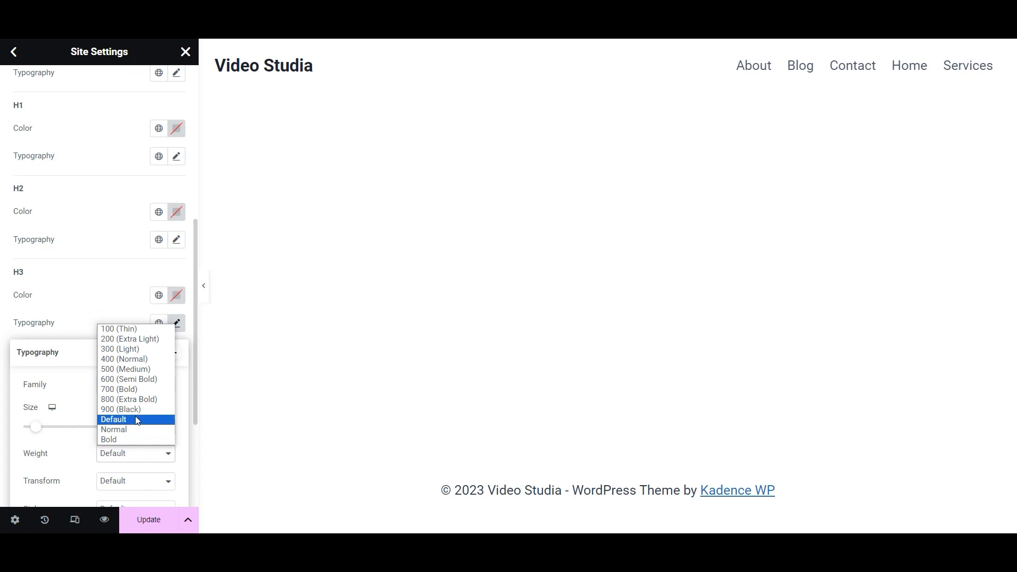
left_click(152, 370)
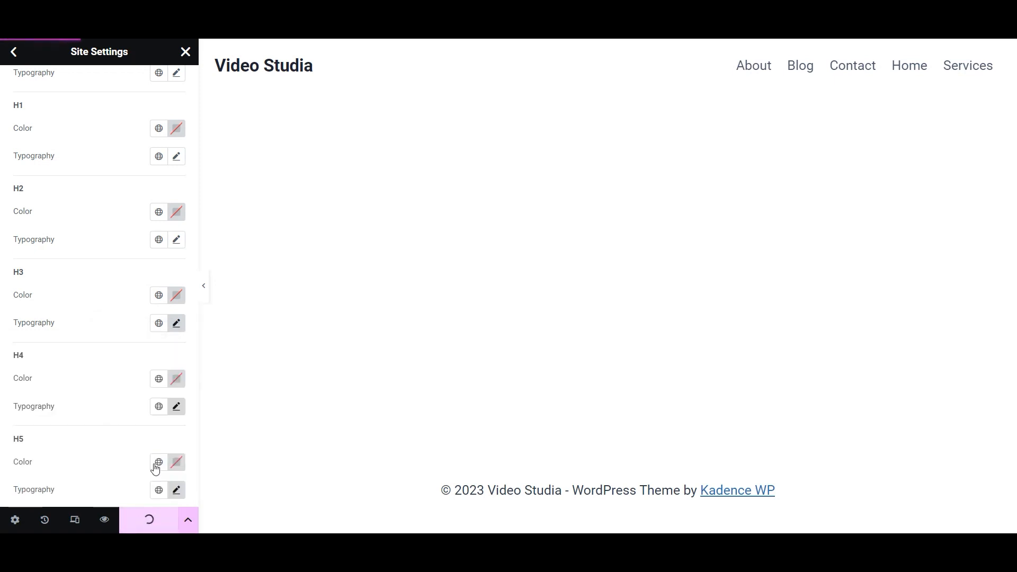
- Set the H2 heading to Roboto at 26 px and save
left_click(176, 238)
left_click(145, 302)
type("r")
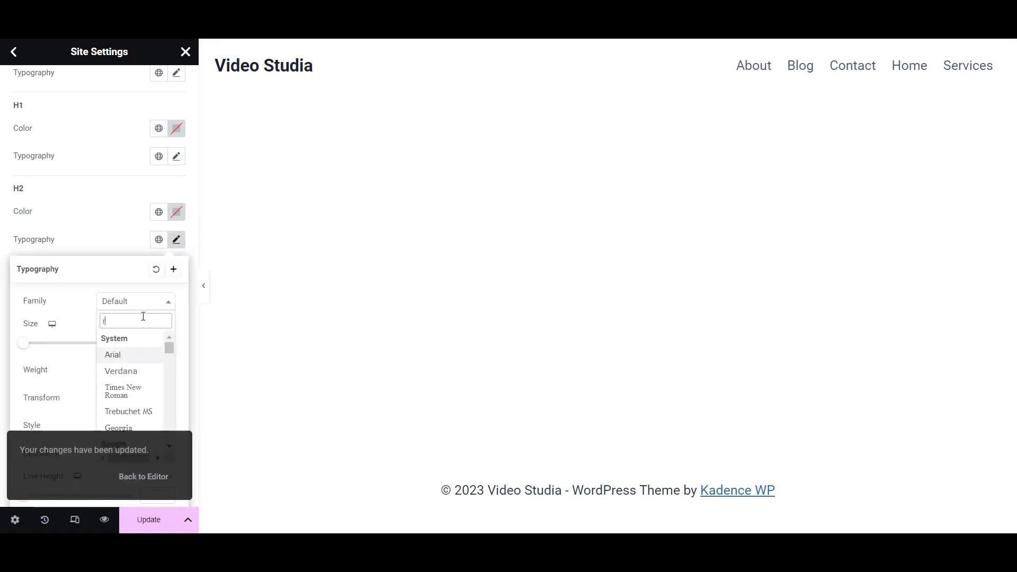
type("oboto")
left_click(147, 354)
left_click(159, 346)
type("26")
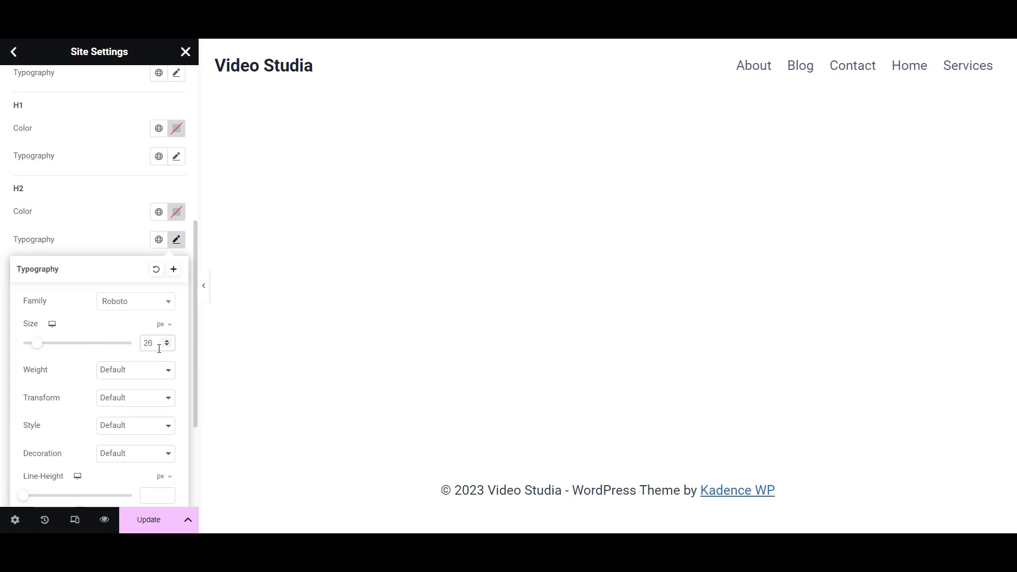
left_click(148, 520)
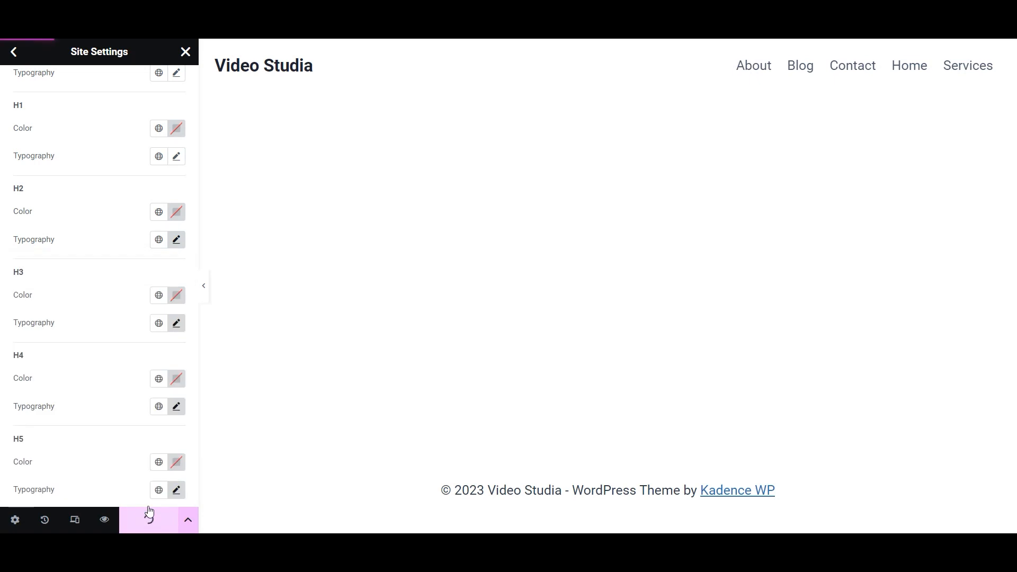
left_click(176, 239)
- Set the H1 heading to Roboto at 30 px and save the typography settings
left_click(176, 156)
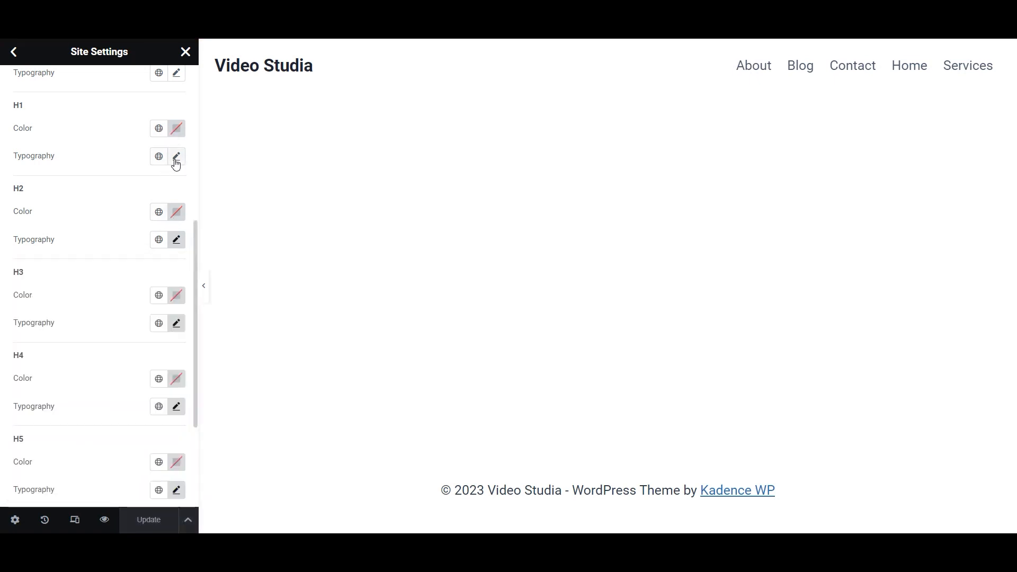
left_click(157, 258)
type("30")
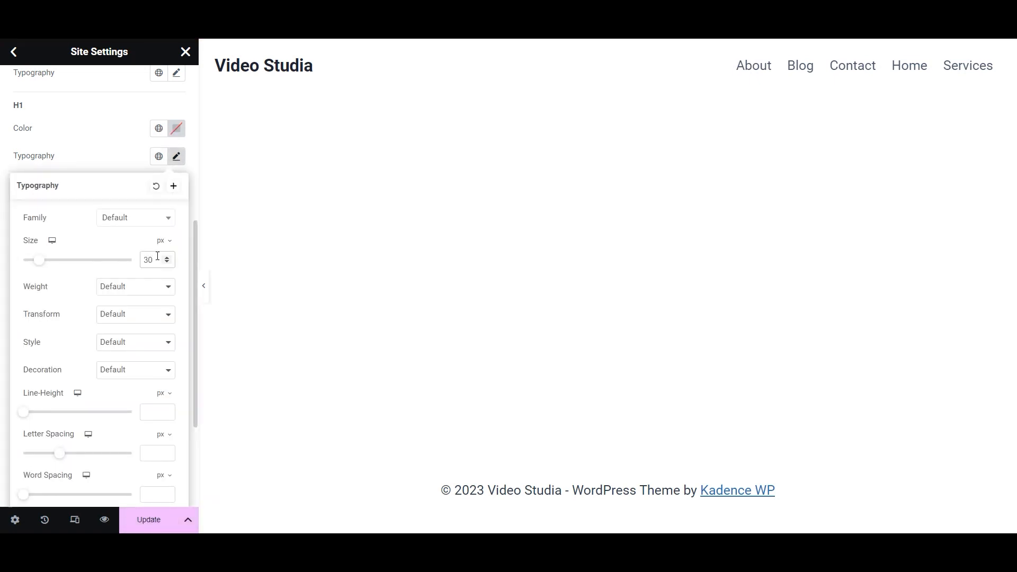
left_click(147, 218)
type("roboto")
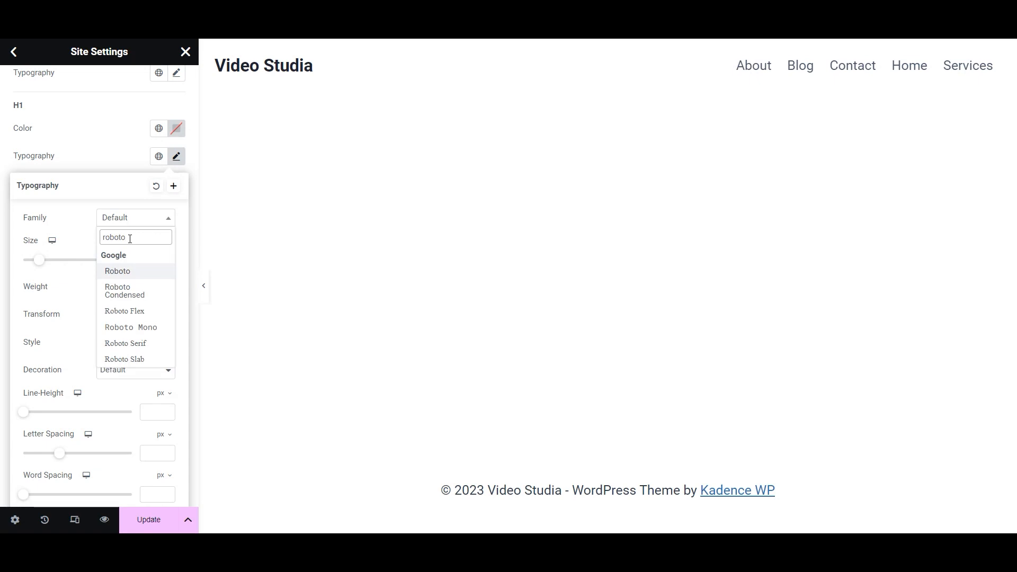
left_click(124, 273)
left_click(158, 525)
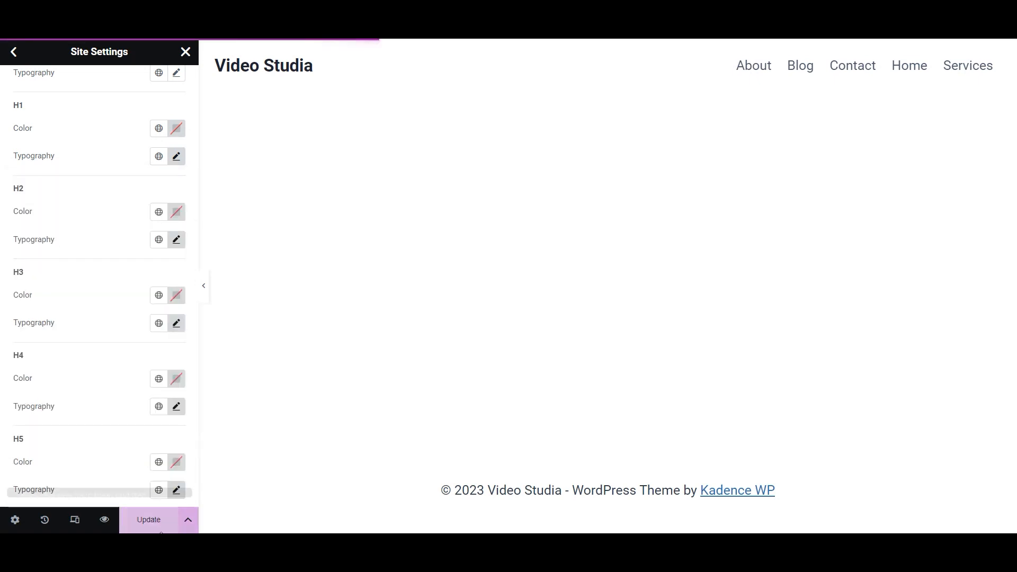
left_click(15, 52)
left_click(115, 215)
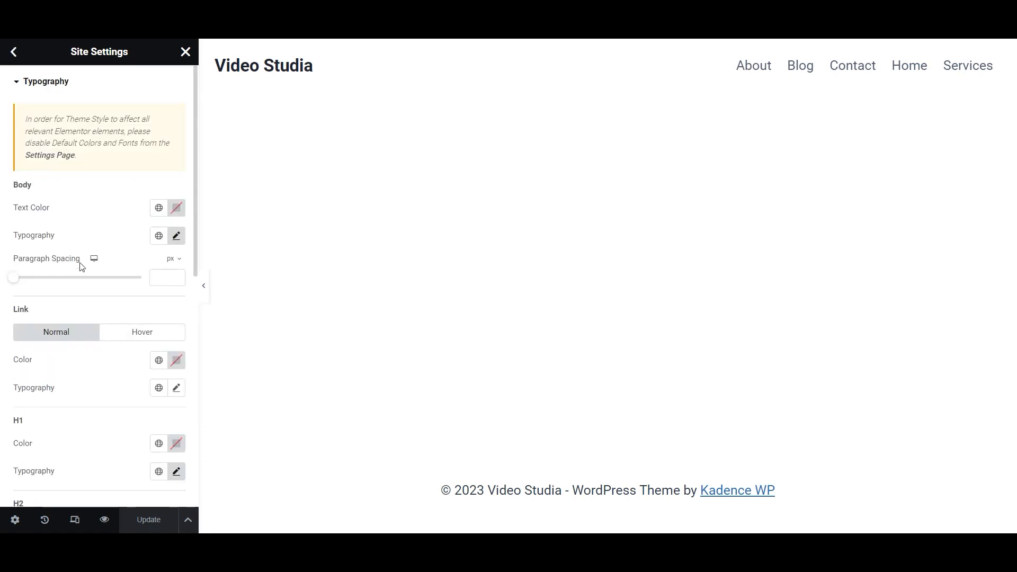
- In Global Fonts, set the Primary font size to 20 px and update it
left_click(14, 52)
left_click(104, 141)
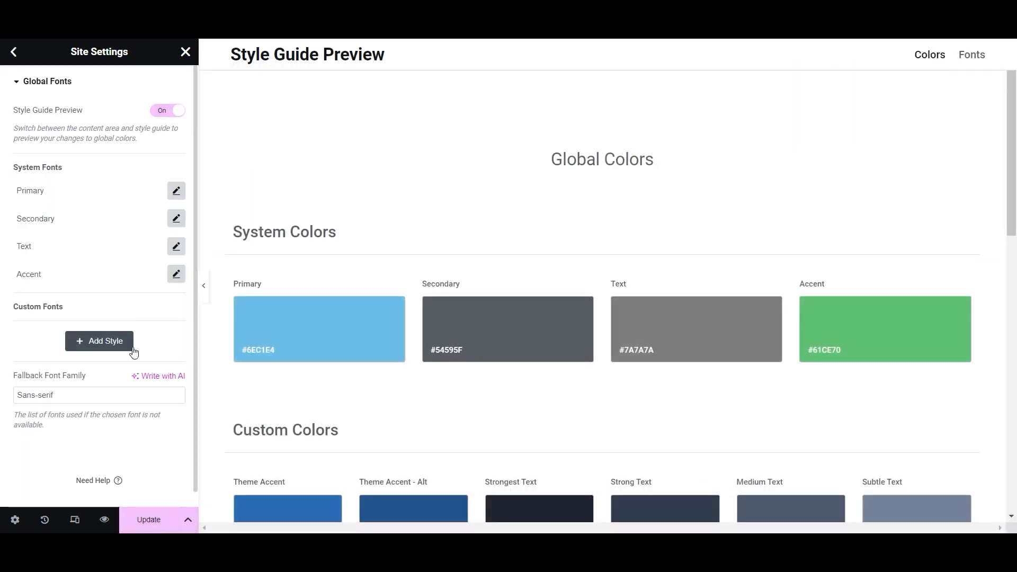
left_click(177, 191)
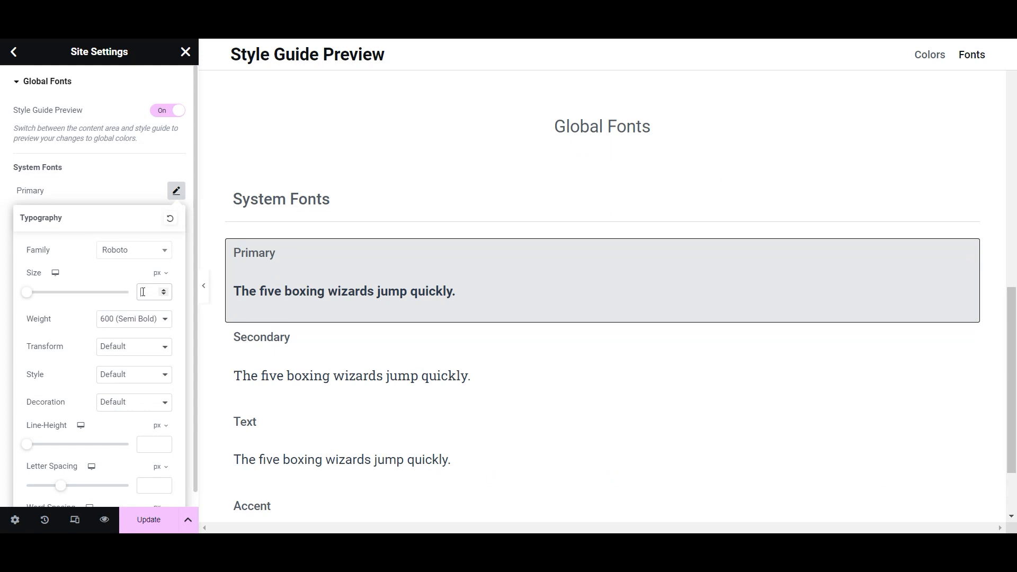
left_click(143, 291)
type("20")
left_click(148, 520)
- Set the Secondary and Text global font sizes to 20 px, updating each
left_click(176, 219)
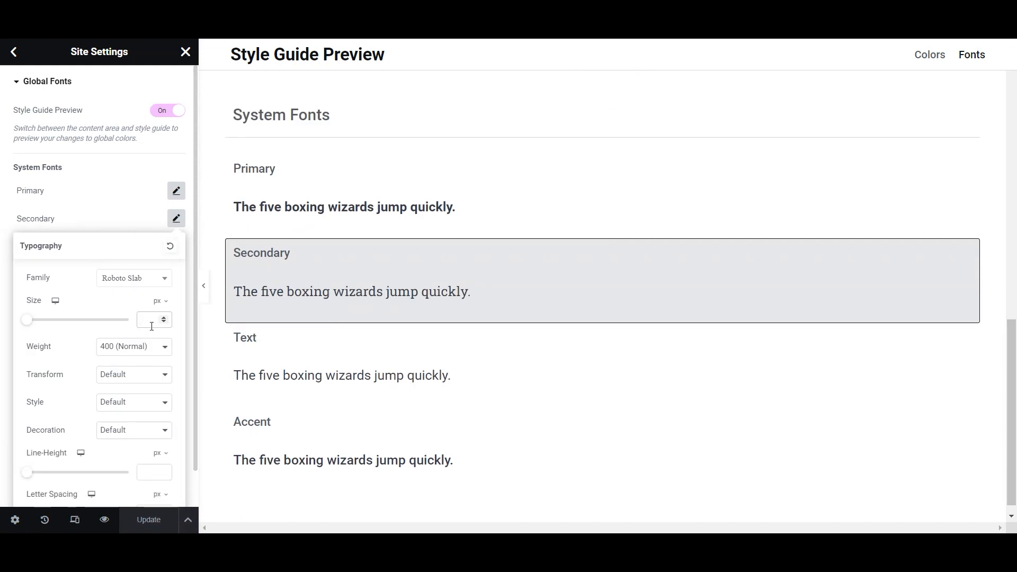
left_click(151, 326)
type("20")
left_click(139, 525)
left_click(177, 246)
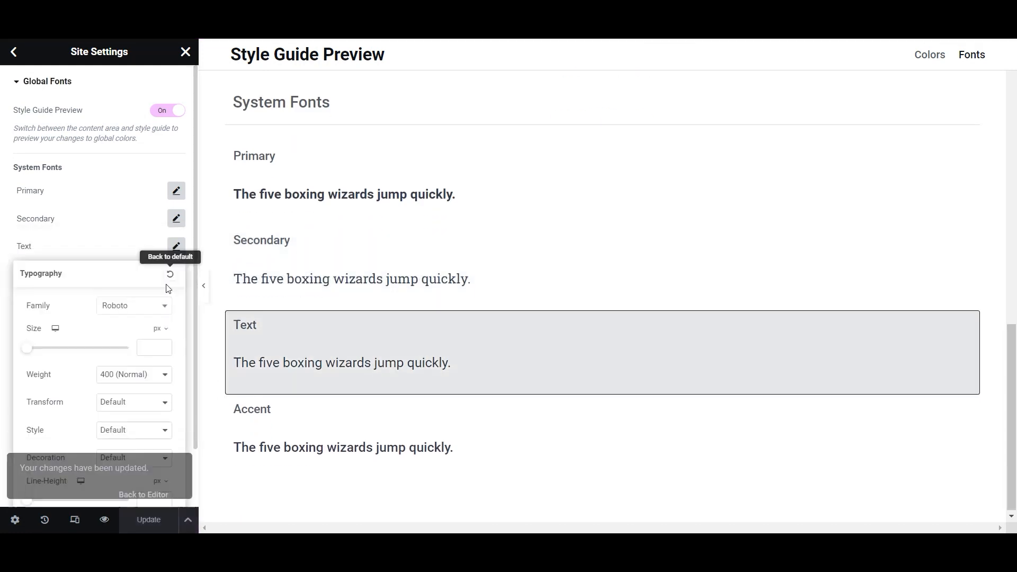
left_click(152, 350)
type("20")
left_click(148, 526)
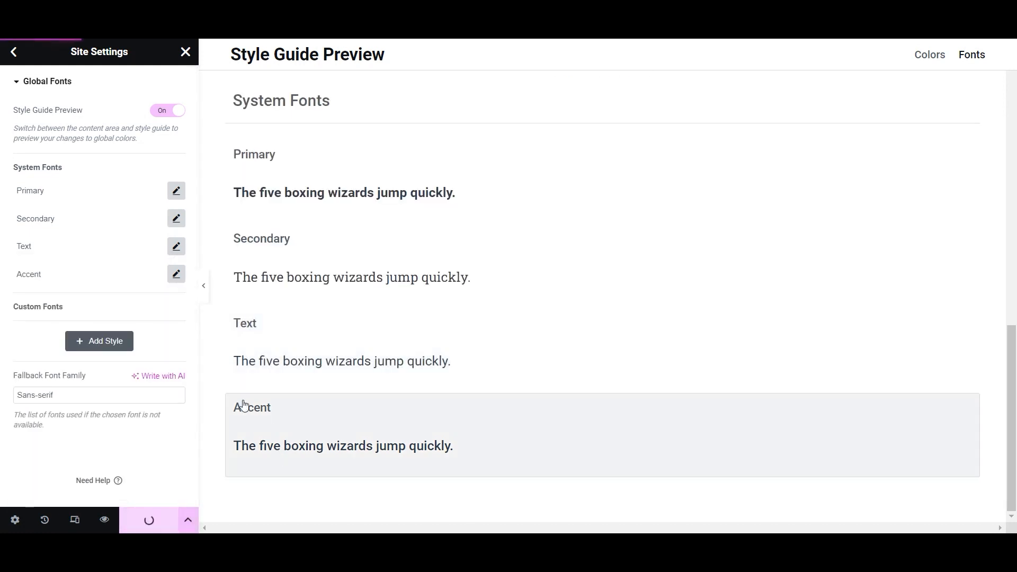
- Update the Accent global font size and return to the Site Settings menu
left_click(244, 405)
left_click(152, 376)
type("18")
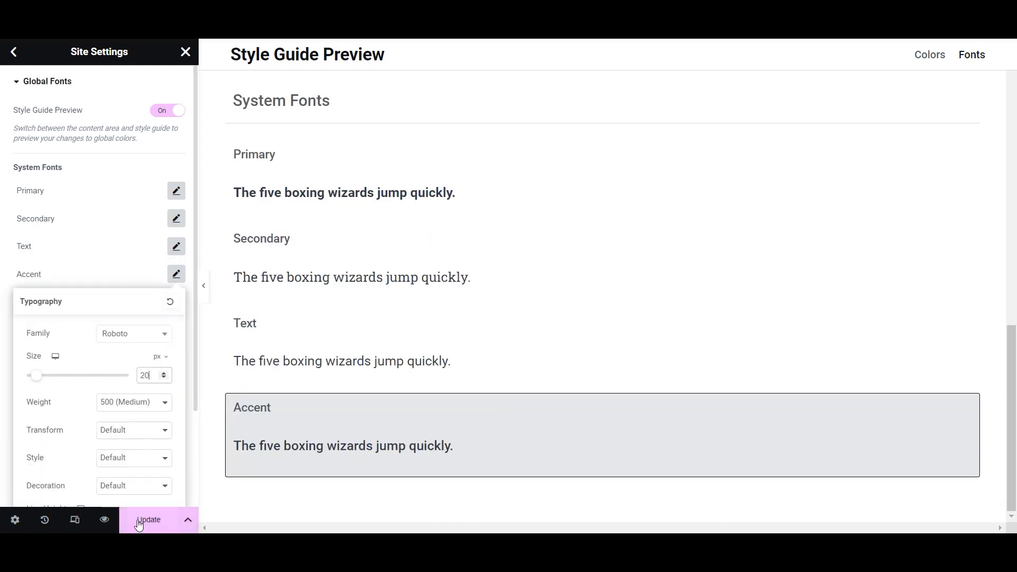
left_click(148, 519)
left_click(18, 50)
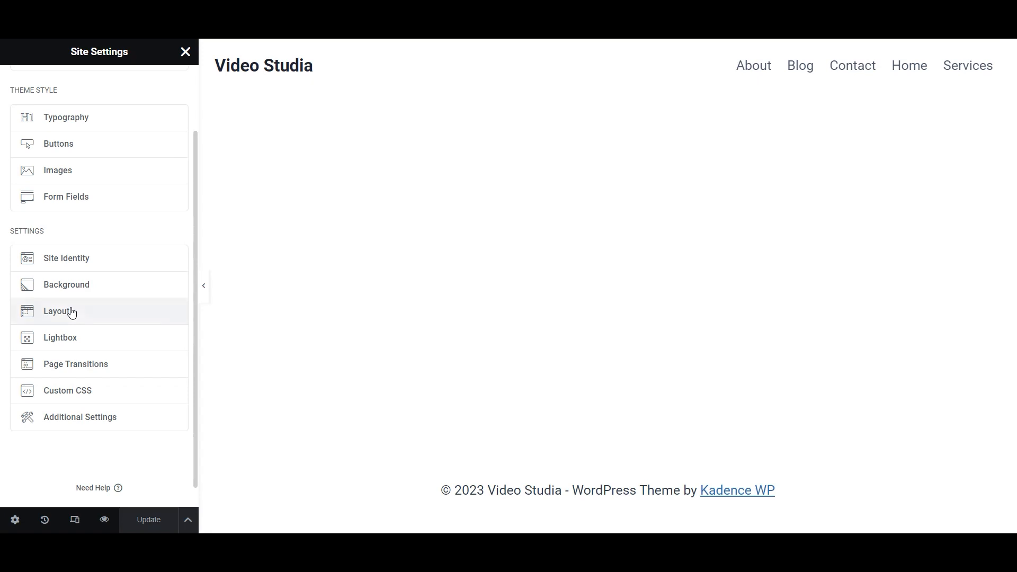
- Set Default Page Layout to Elementor Full Width, save with Ctrl+S, and close Site Settings
left_click(90, 319)
scroll(91, 318, "down", 4)
left_click(131, 299)
left_click(134, 332)
key("ctrl+s")
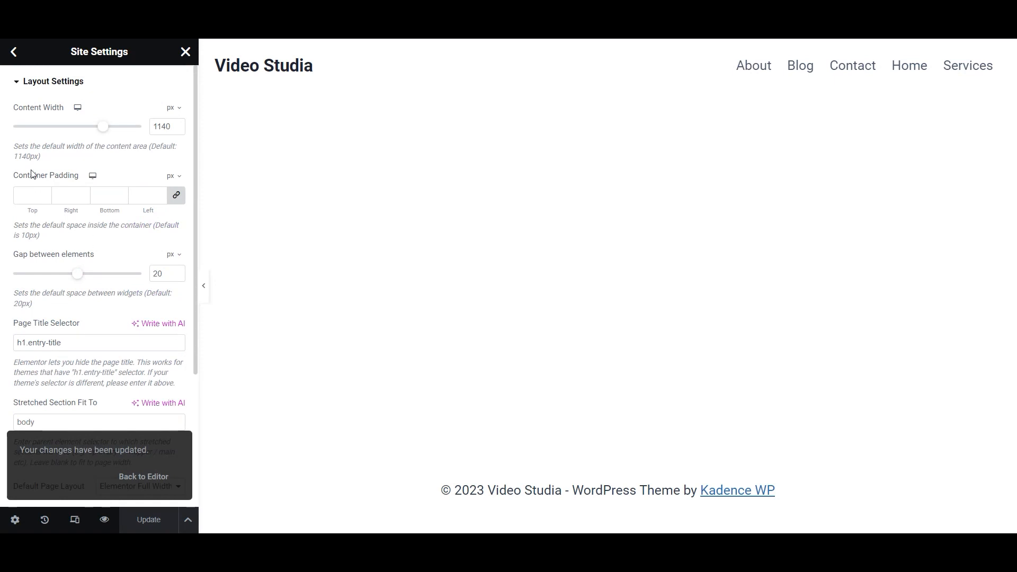
left_click(14, 52)
left_click(185, 51)
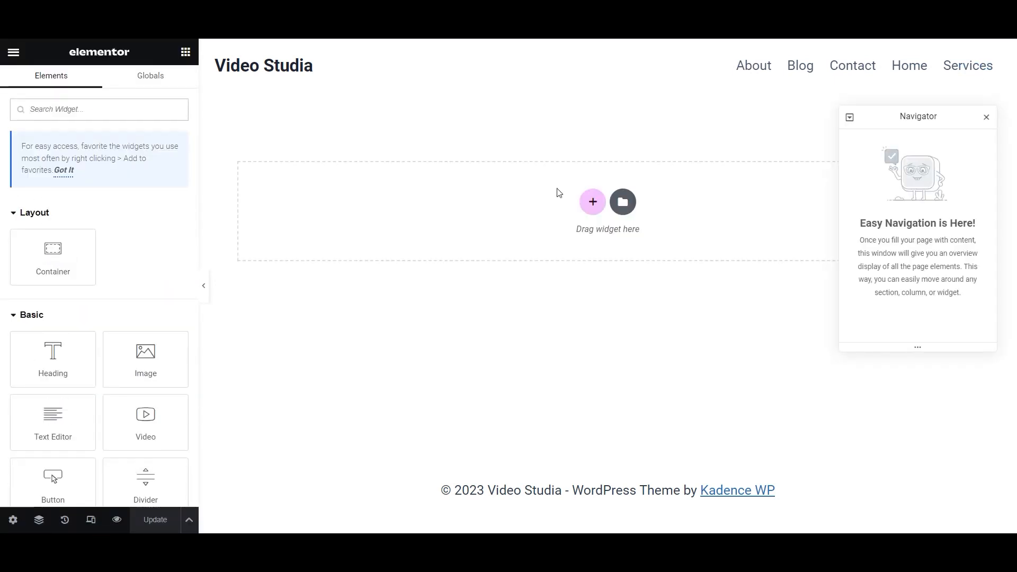
- Add a two-column 50/50 container with 80 vh minimum height, vertically centred, and save
left_click(593, 204)
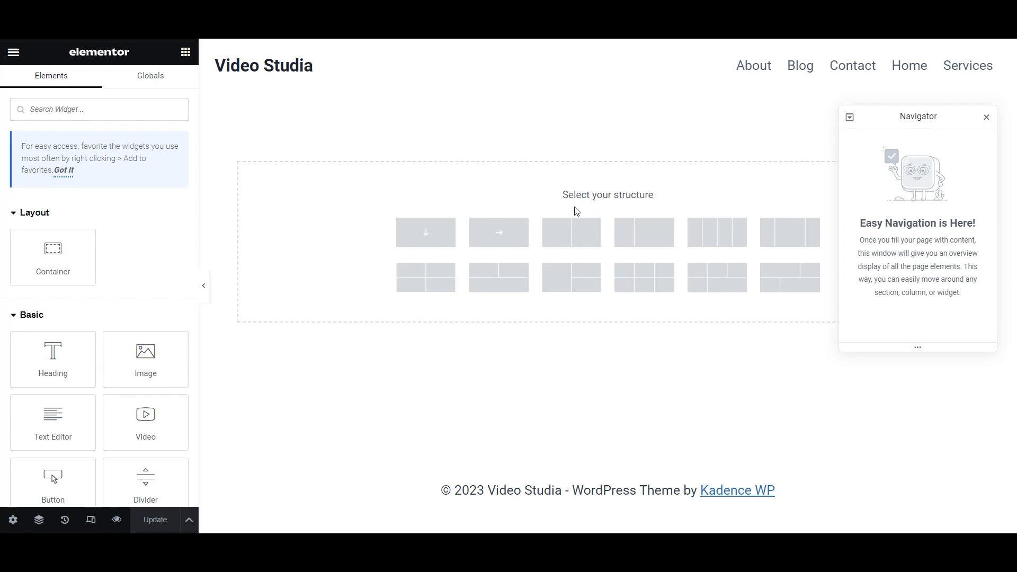
left_click(570, 243)
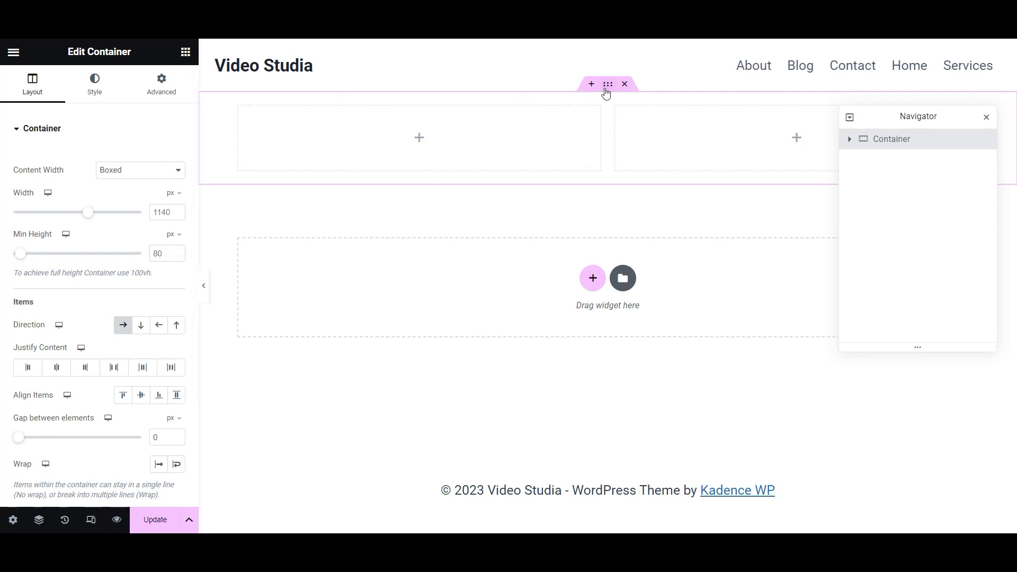
mouse_move(174, 235)
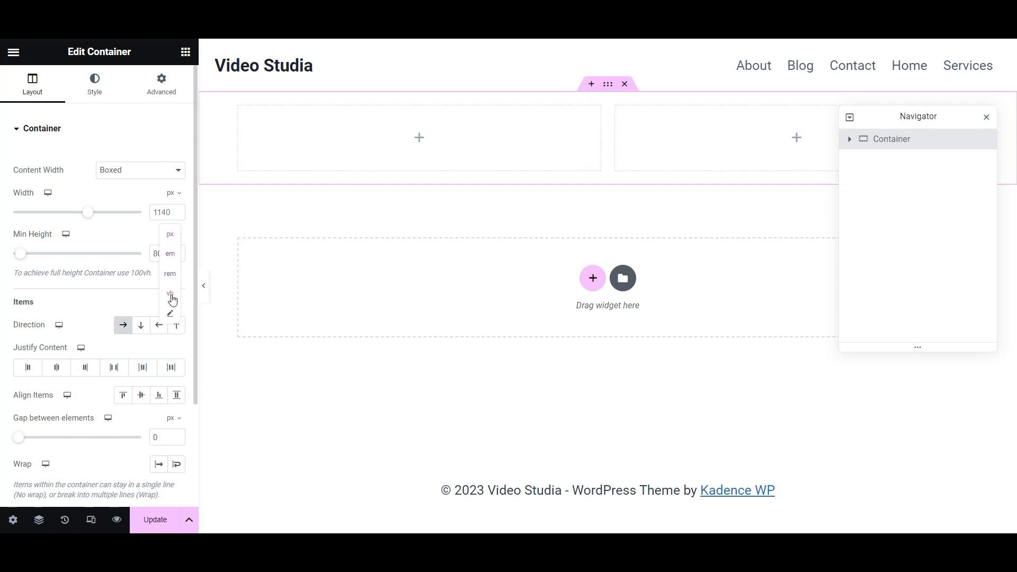
left_click(172, 297)
left_click_drag(164, 254, 149, 258)
type("80")
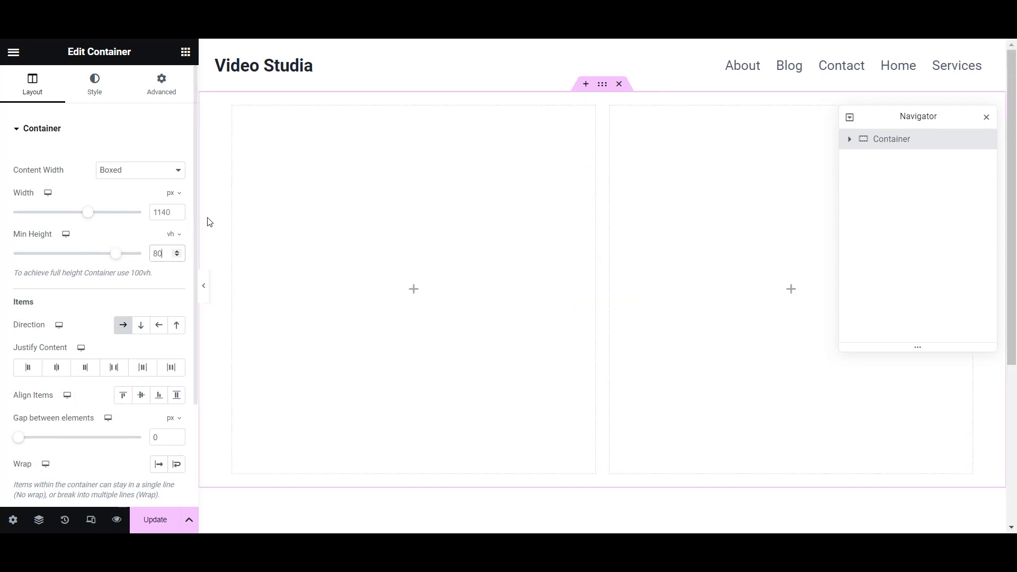
left_click(141, 396)
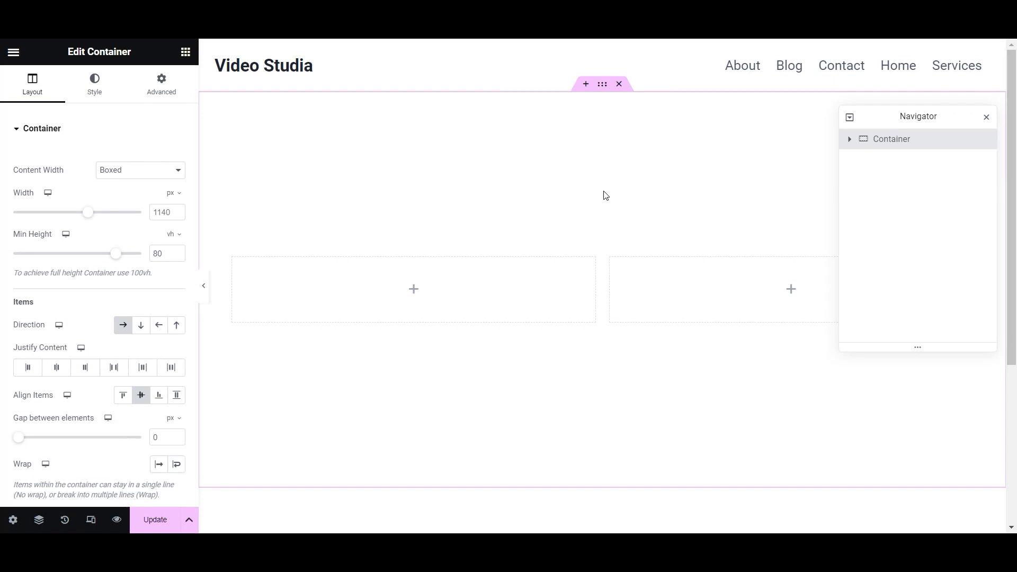
left_click(155, 522)
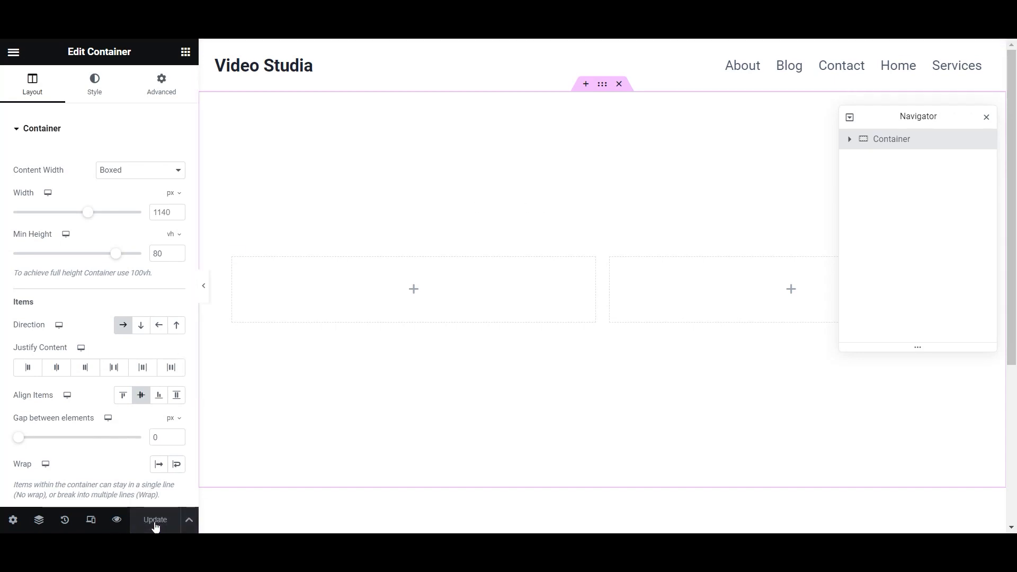
- Unlink the container padding, set right and left to 20 px, and save
left_click(160, 88)
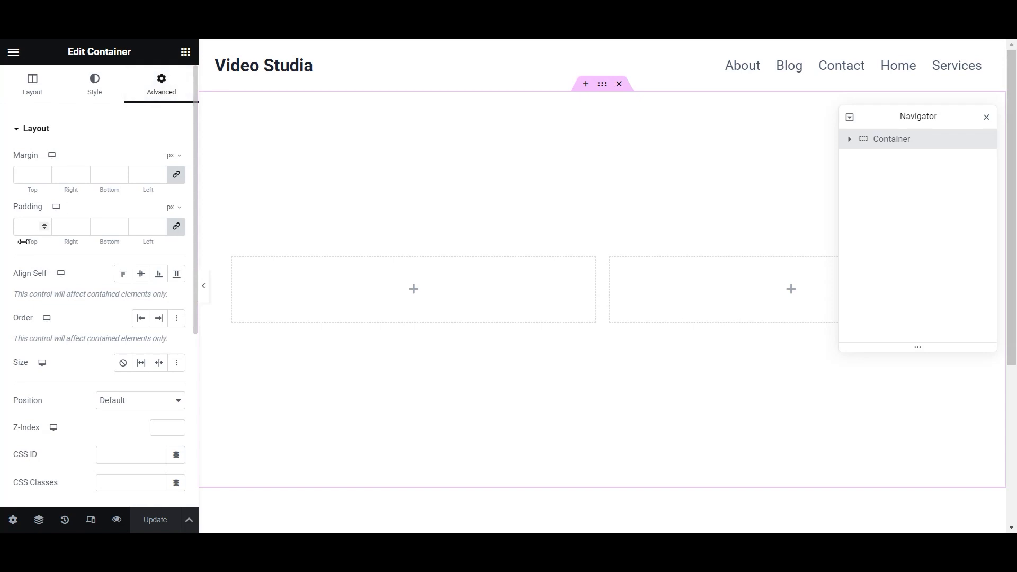
left_click(177, 226)
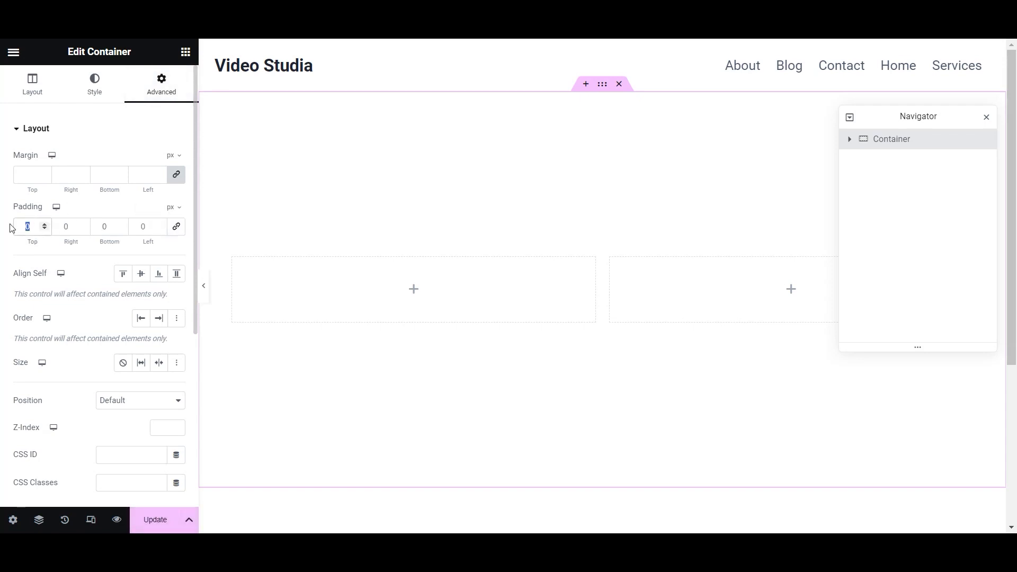
key("Tab")
type("20")
key("Tab")
key("Tab")
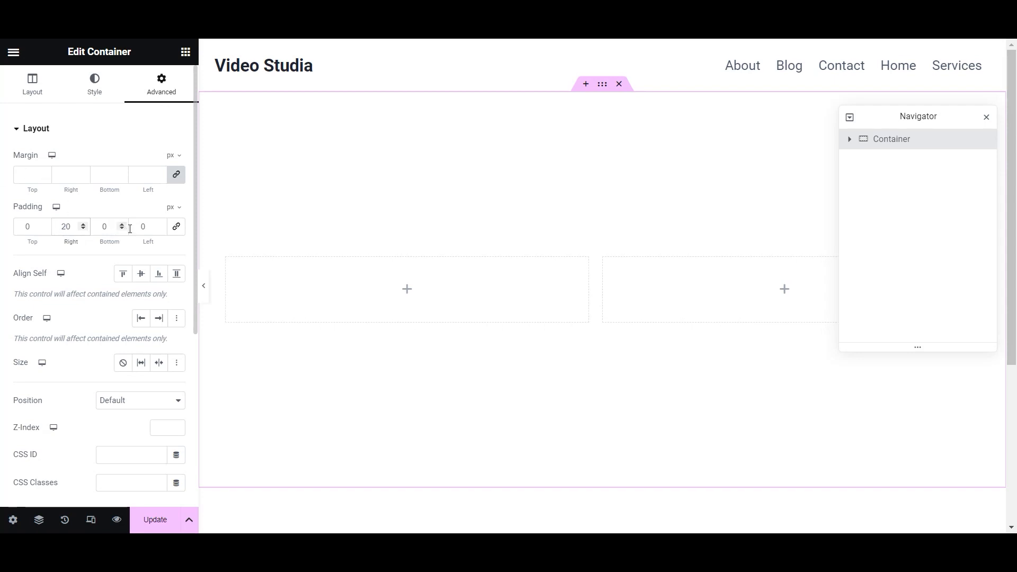
type("20")
left_click(154, 520)
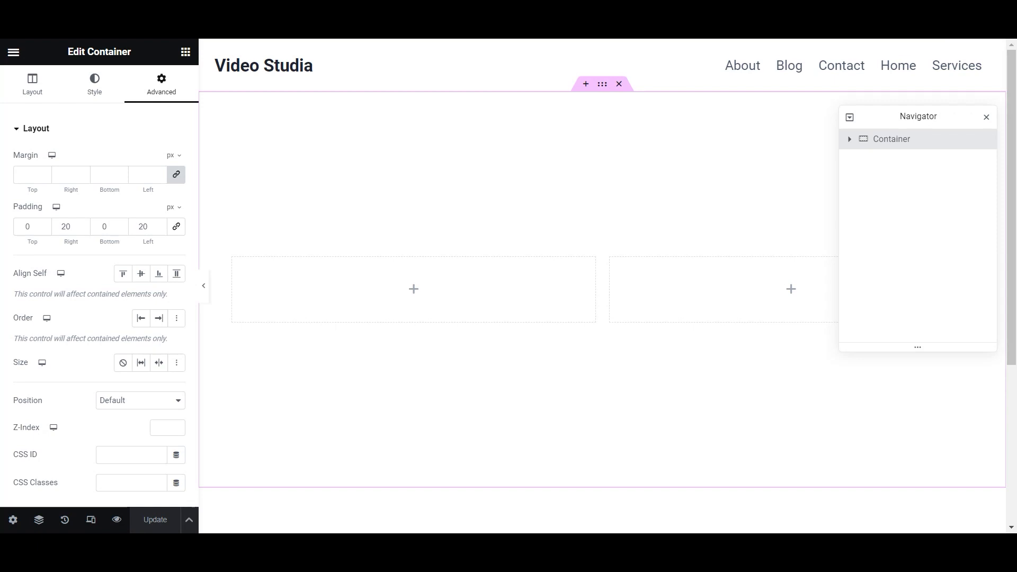
left_click(87, 85)
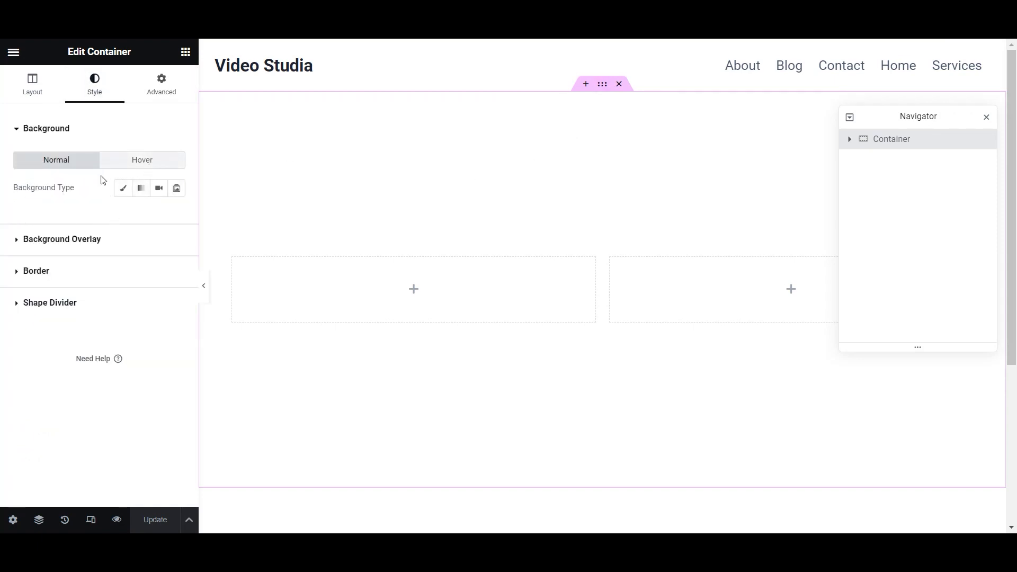
- Upload the Slider Video Studia image with alt text as the container's classic background
left_click(123, 189)
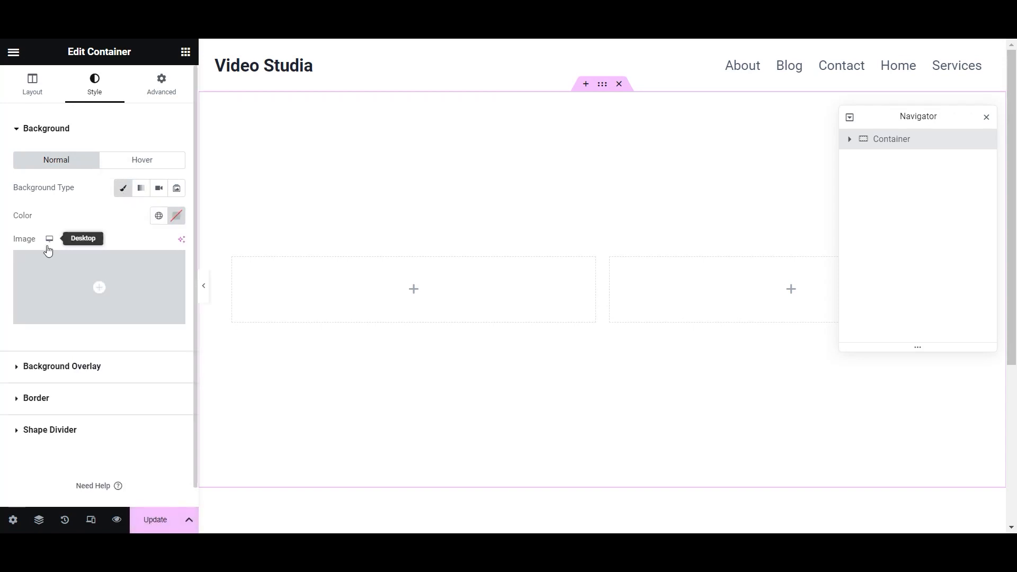
left_click(109, 291)
mouse_move(306, 551)
left_click(370, 490)
left_click_drag(309, 159, 557, 347)
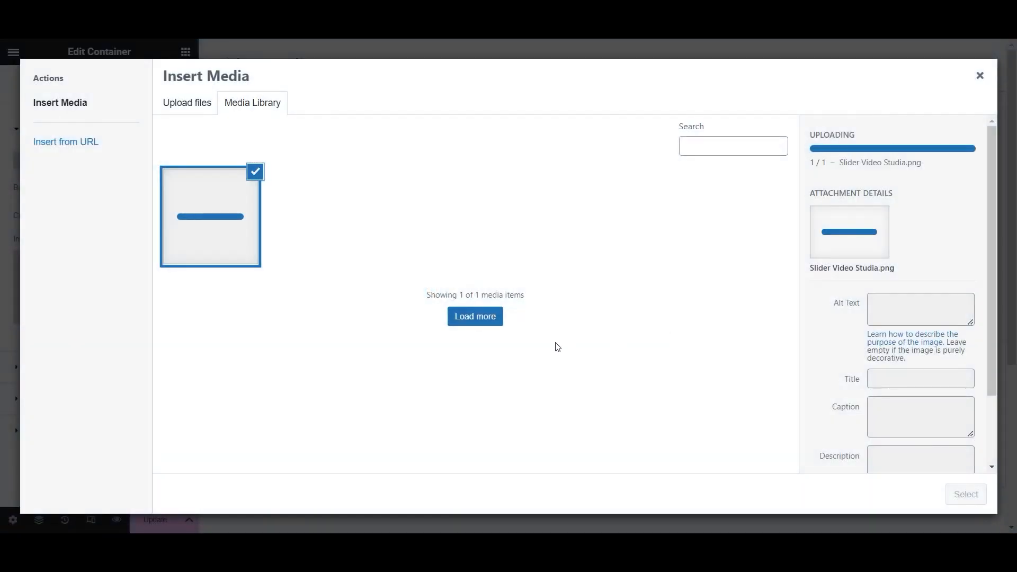
left_click(906, 306)
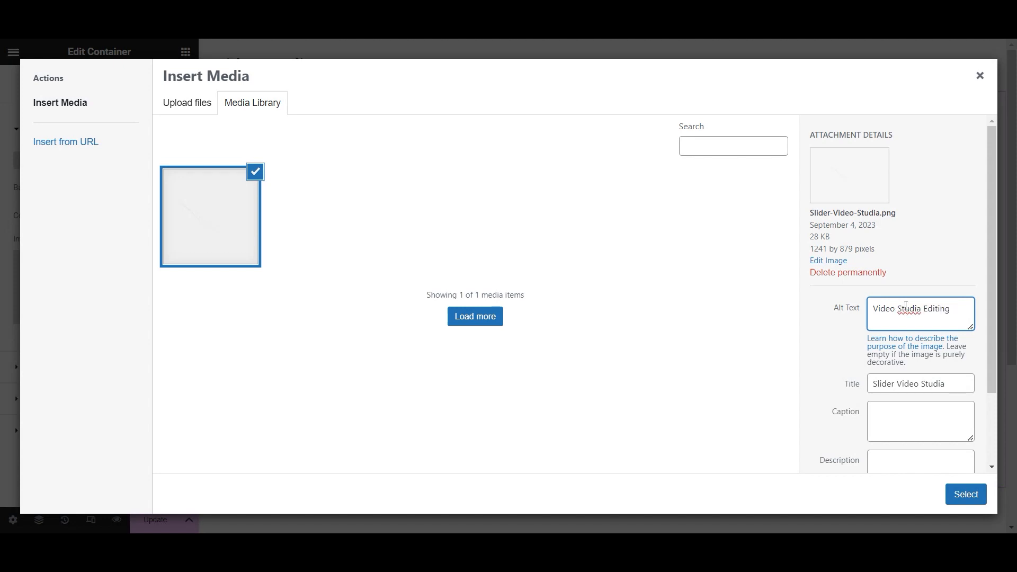
left_click(975, 494)
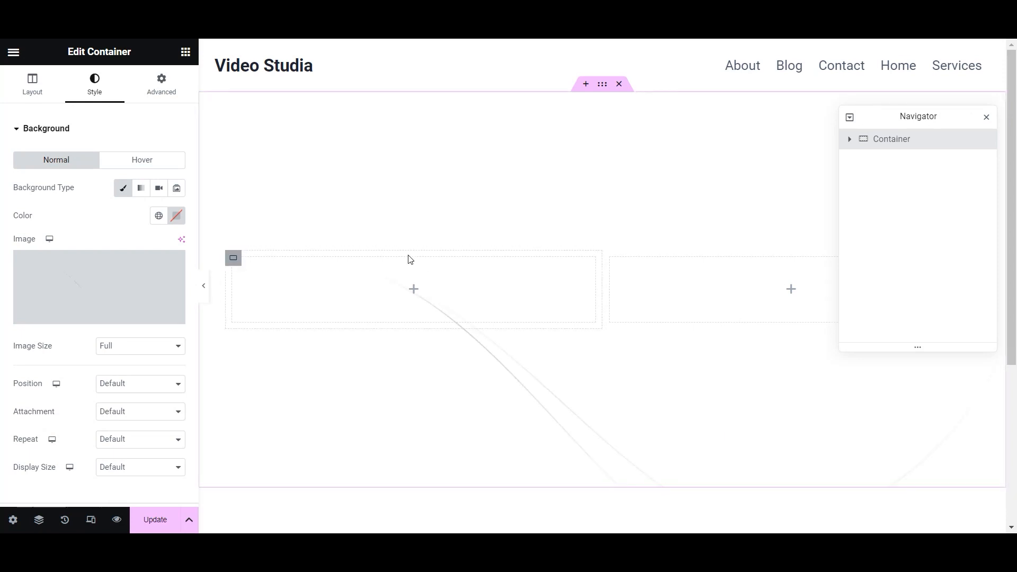
- Position the background image Center Right and save the page
left_click(158, 383)
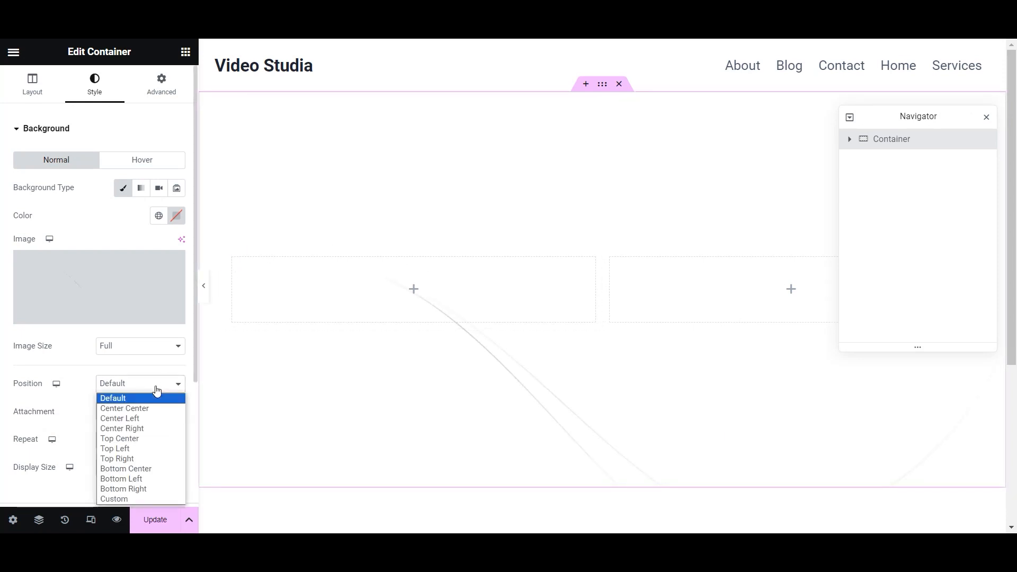
key("Escape")
left_click(157, 433)
left_click(151, 522)
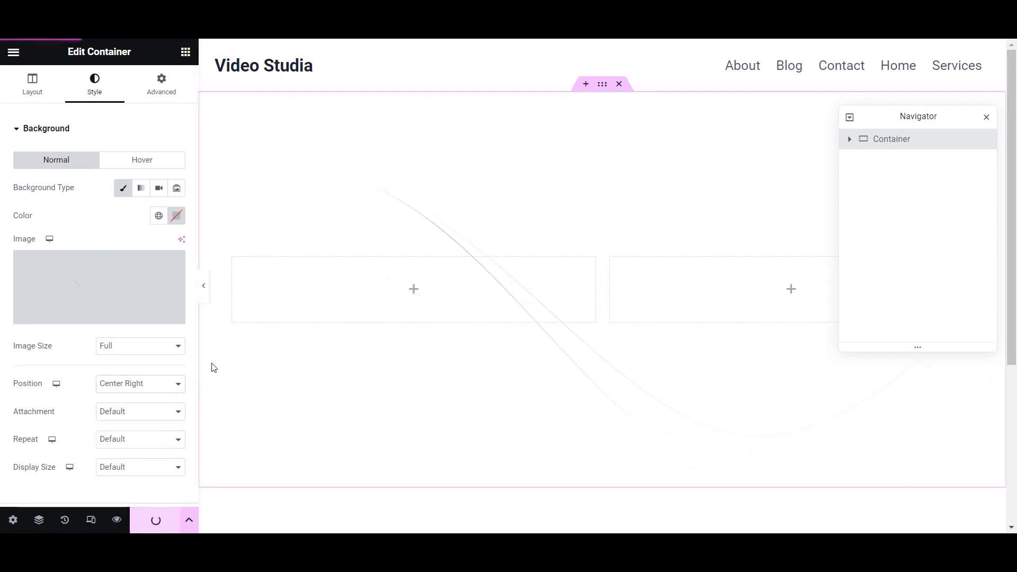
left_click(414, 290)
- Add a Heading widget reading 'Video Editing Studio' / 'Editing Dreams into Real' on two lines
left_click_drag(16, 348, 461, 293)
left_click_drag(124, 176, 15, 185)
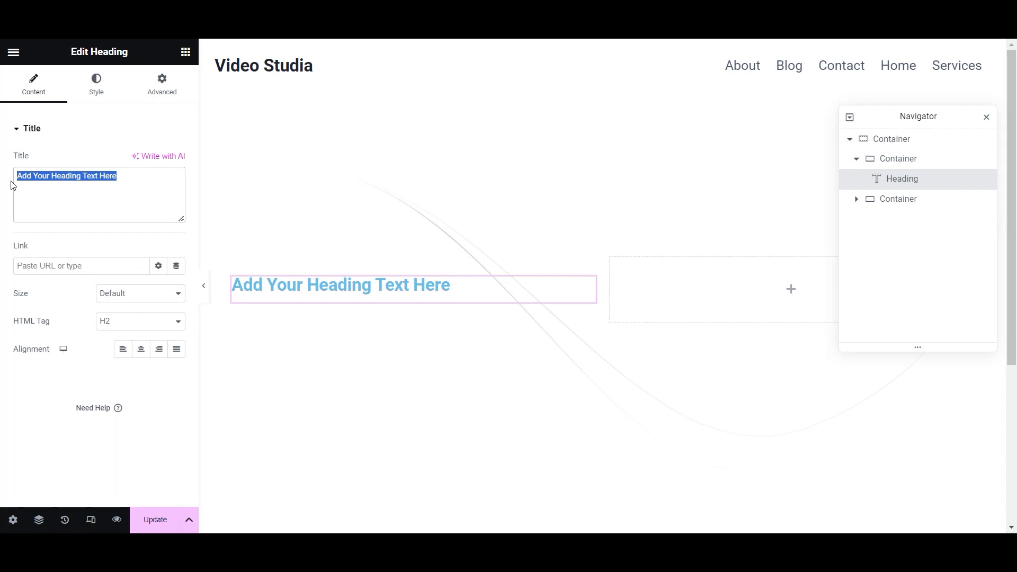
type("Vid")
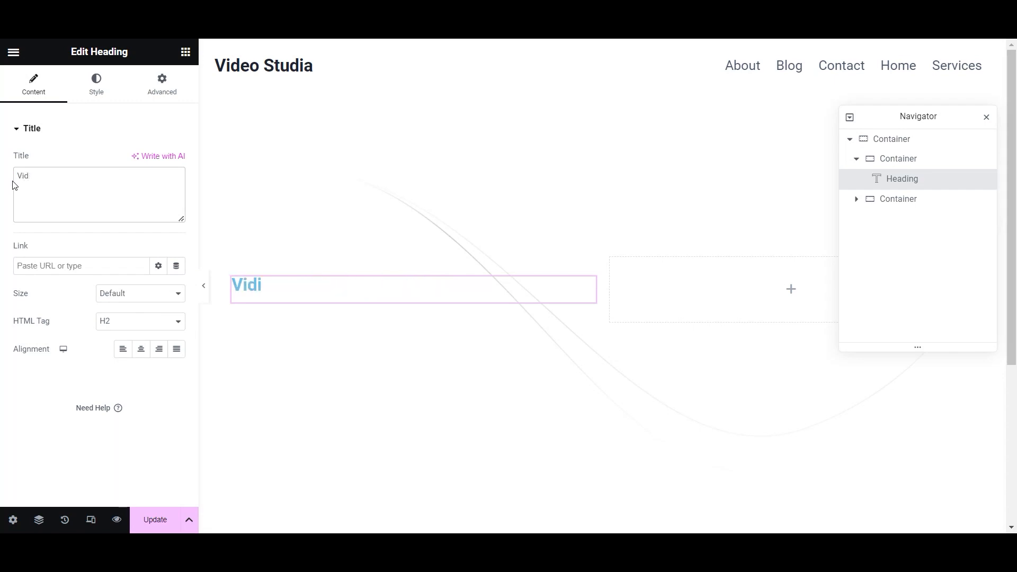
type("eo Editing Studio")
key("Return")
type("Editing Dreams into Reality")
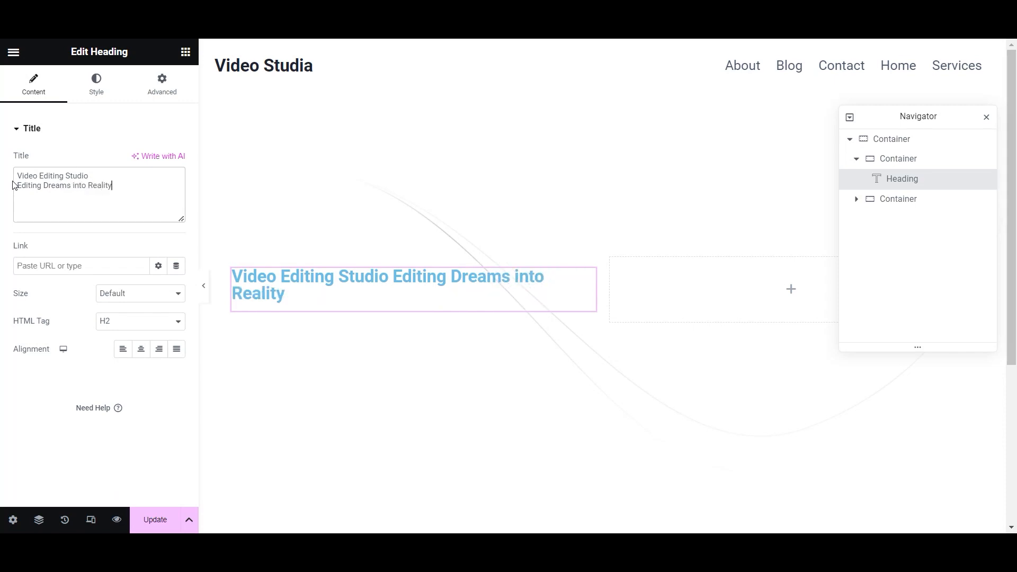
- Apply the global Strong Text colour to the heading
left_click(96, 87)
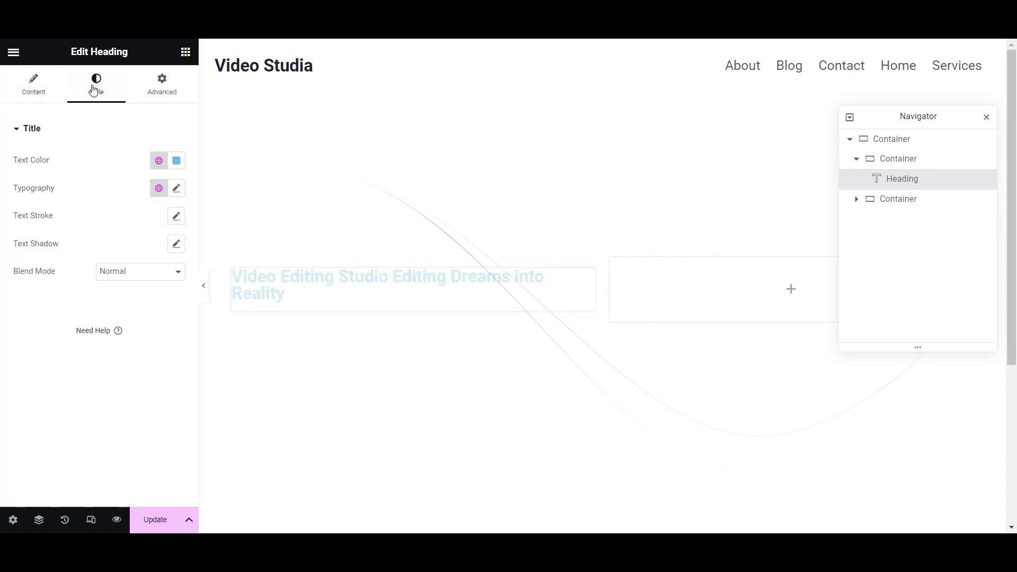
left_click(159, 161)
scroll(100, 328, "down", 3)
scroll(75, 286, "up", 1)
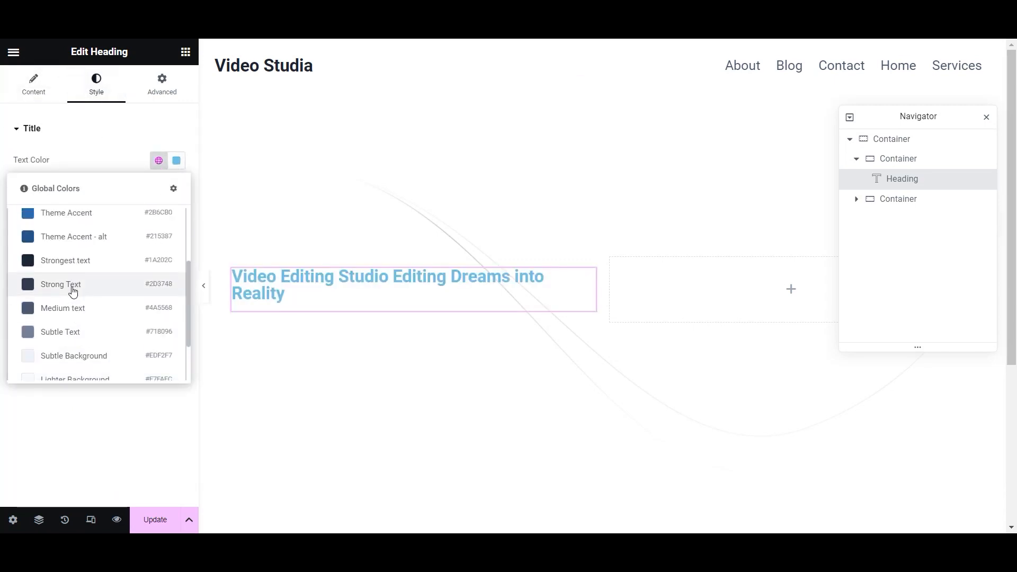
left_click(46, 295)
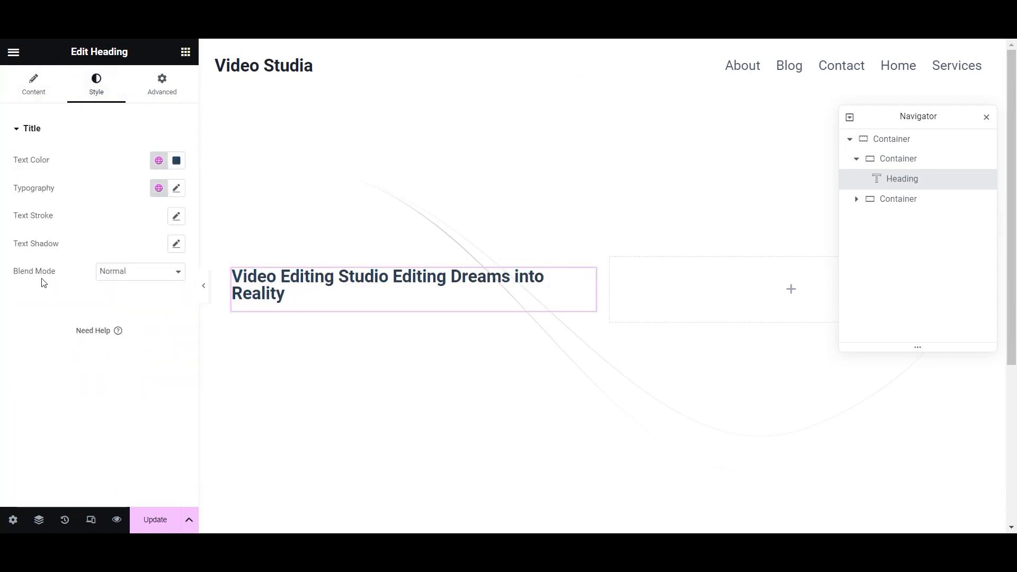
- Set the heading typography to 40 px with 800 (Extra Bold) weight
left_click(177, 188)
left_click(167, 291)
left_click(167, 291)
left_click(166, 290)
left_click(166, 290)
left_click(166, 290)
left_click(167, 290)
left_click(167, 290)
left_click(167, 290)
left_click(166, 291)
left_click(167, 290)
left_click(167, 290)
left_click(167, 290)
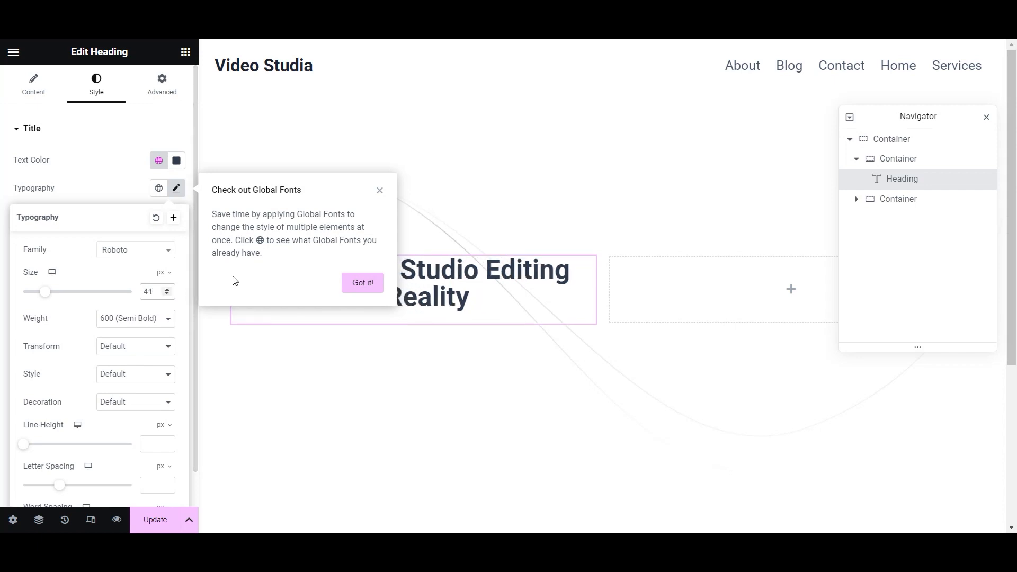
left_click(380, 191)
left_click(168, 295)
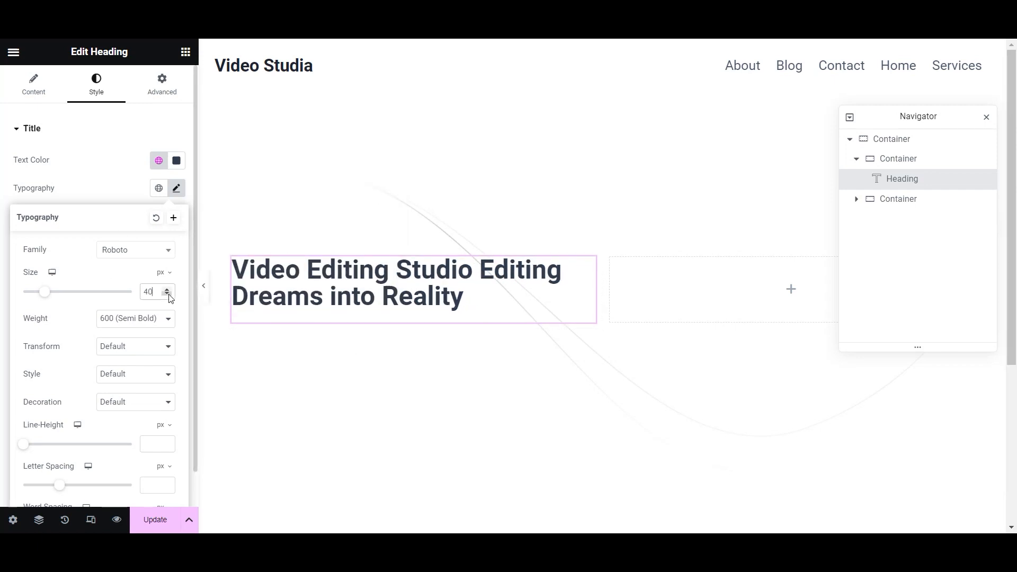
left_click(164, 319)
left_click(142, 393)
left_click(157, 321)
left_click(151, 403)
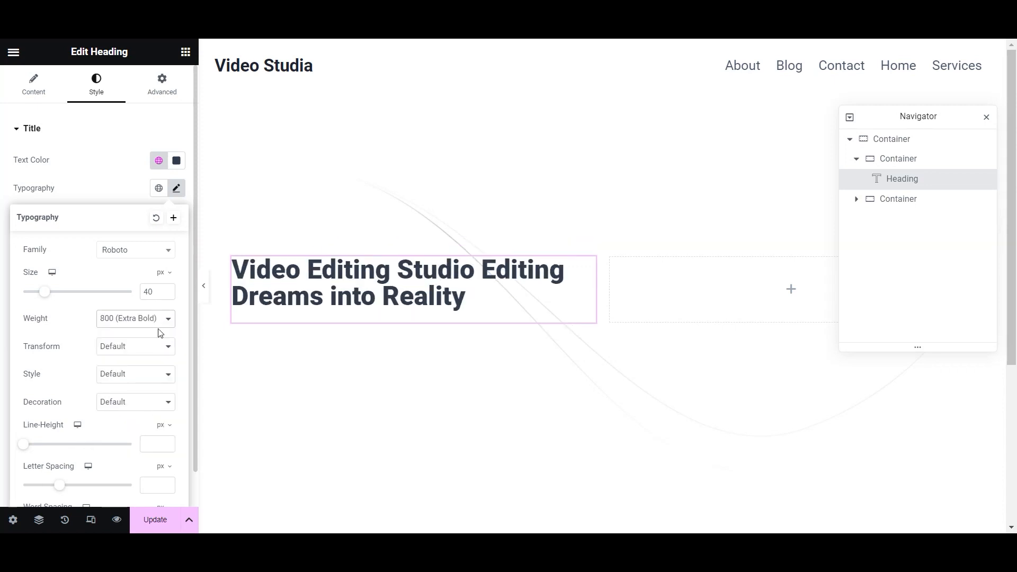
left_click(91, 184)
left_click(36, 90)
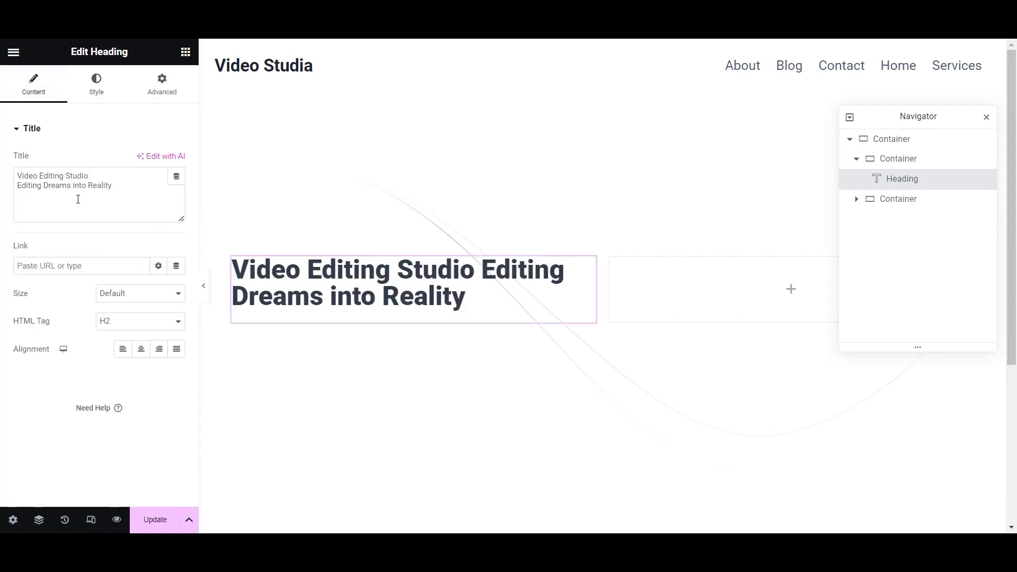
- Insert a <br> line break into the heading text and review its colour options
left_click(93, 179)
type("<")
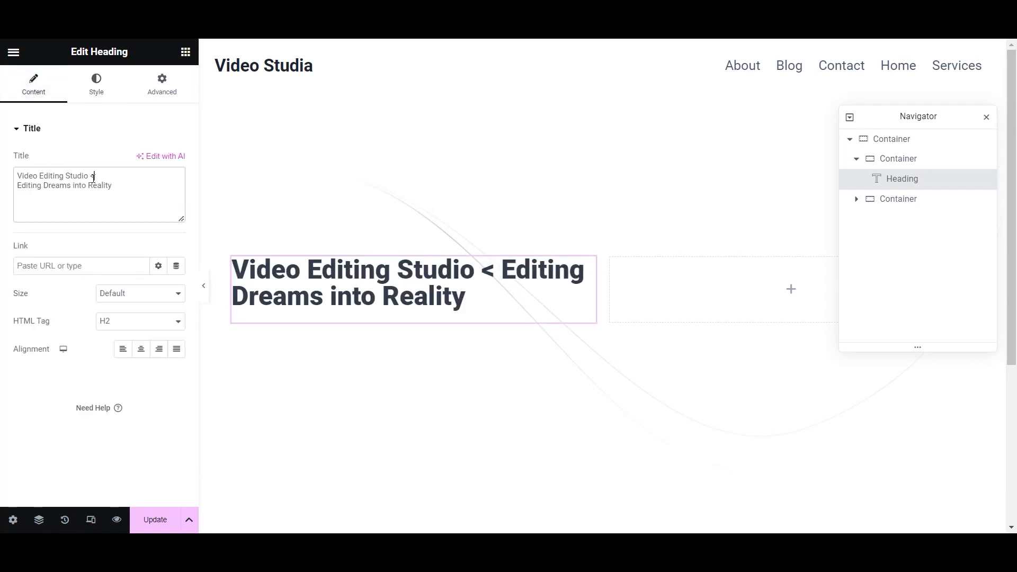
type("br>")
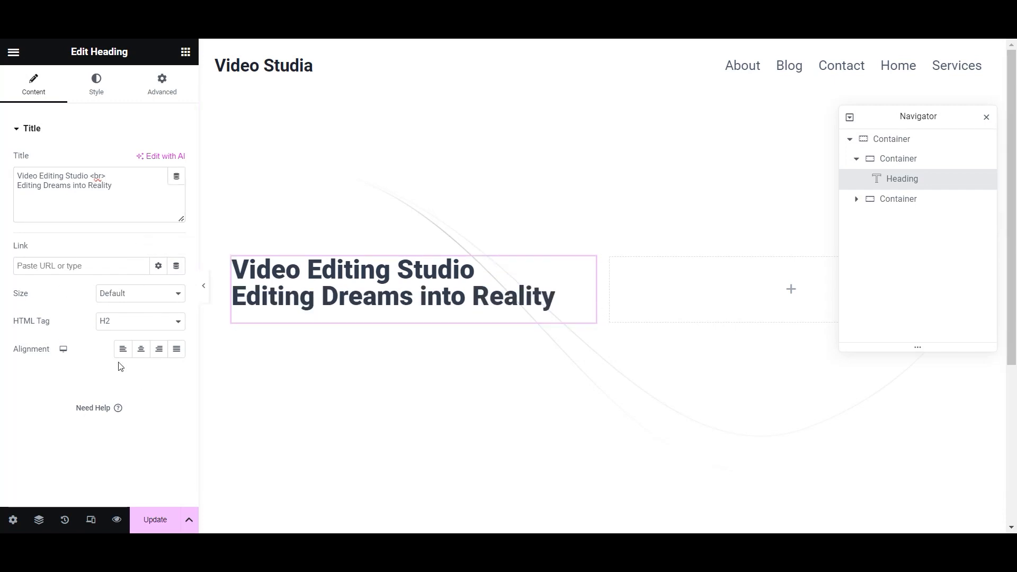
left_click(97, 85)
left_click(177, 160)
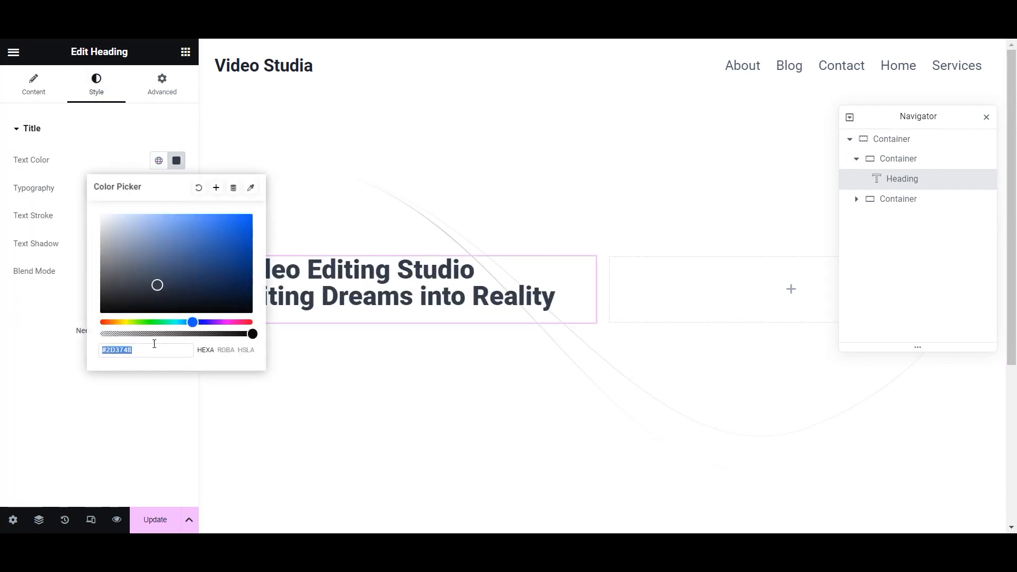
left_click(115, 137)
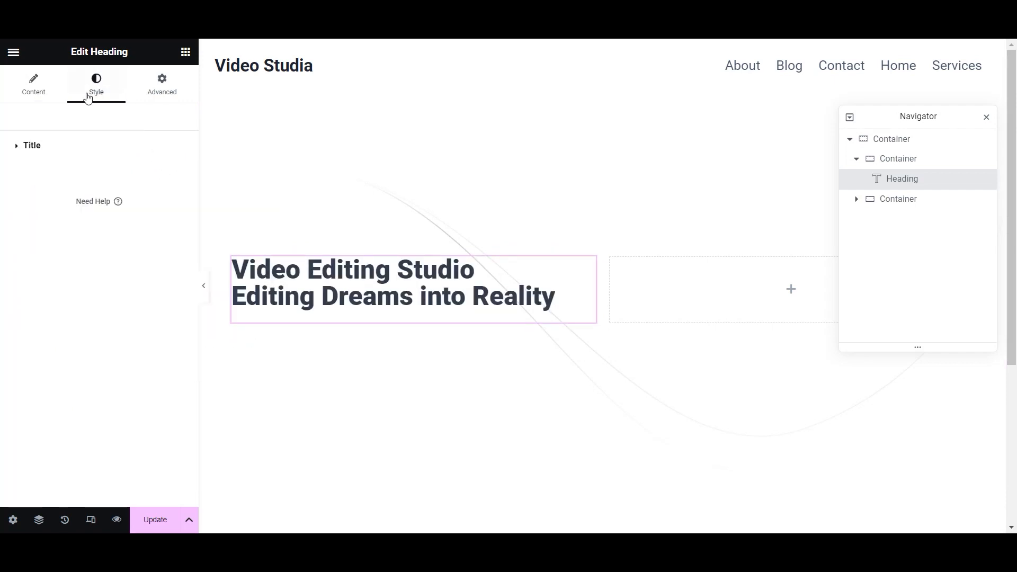
left_click(14, 152)
left_click(159, 176)
scroll(104, 344, "down", 5)
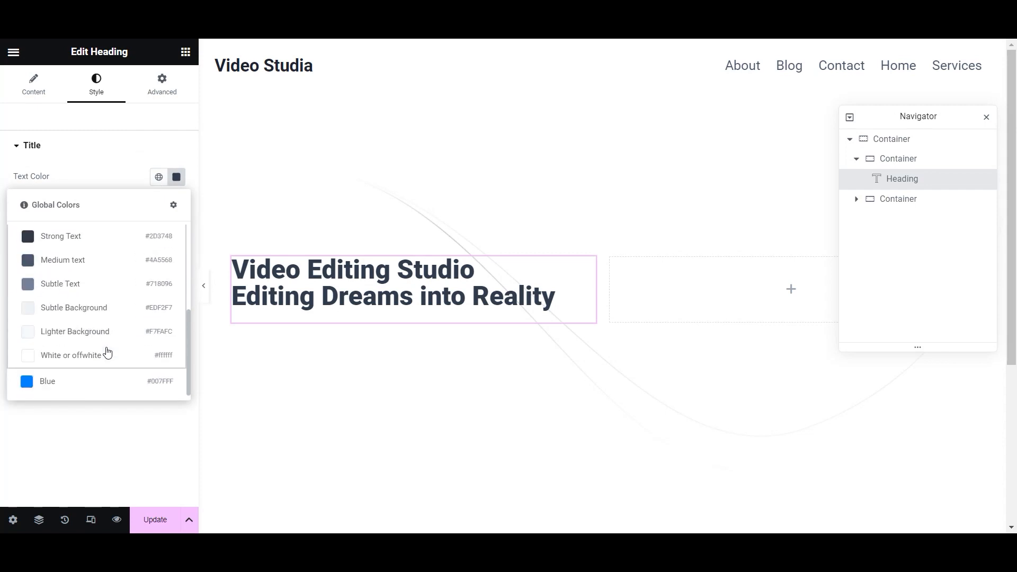
scroll(101, 371, "up", 5)
left_click(106, 145)
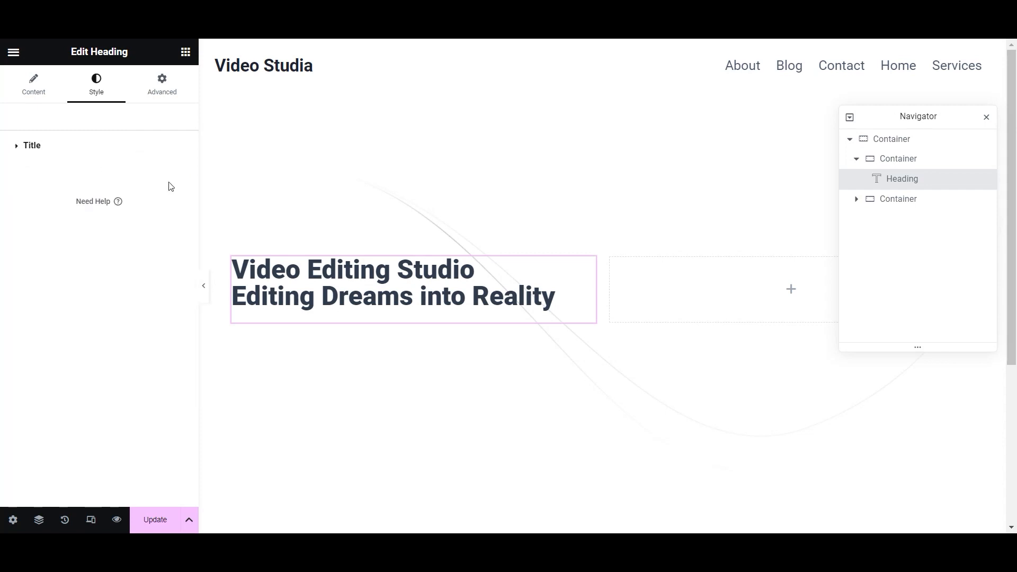
left_click(12, 150)
- Set the heading colour to #000000 and save it as a new global colour named 'Pure'
left_click(177, 176)
left_click(150, 367)
mouse_move(116, 366)
left_mouse_down()
mouse_move(154, 370)
mouse_move(110, 364)
left_mouse_up()
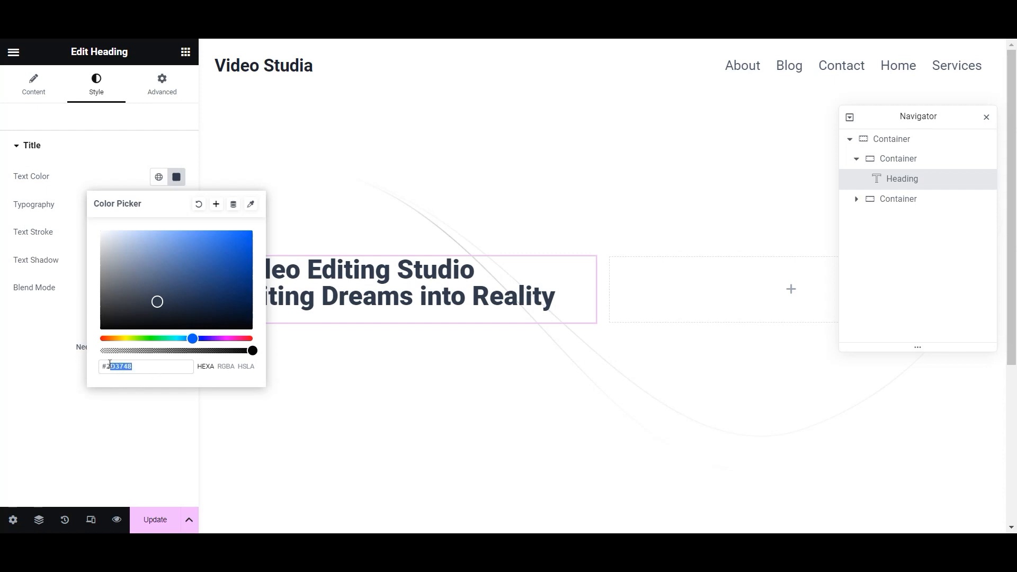
type("000000")
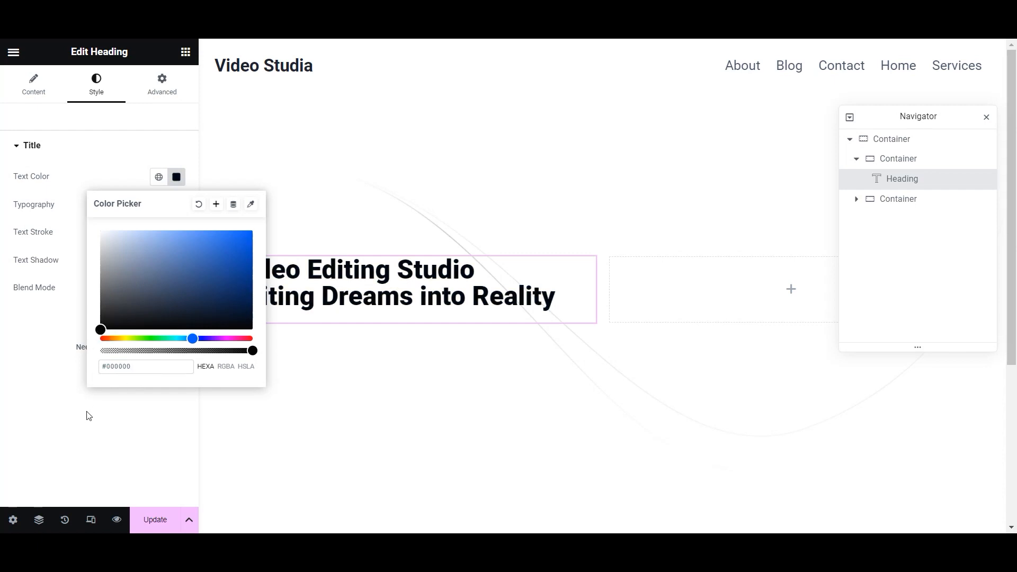
left_click(216, 204)
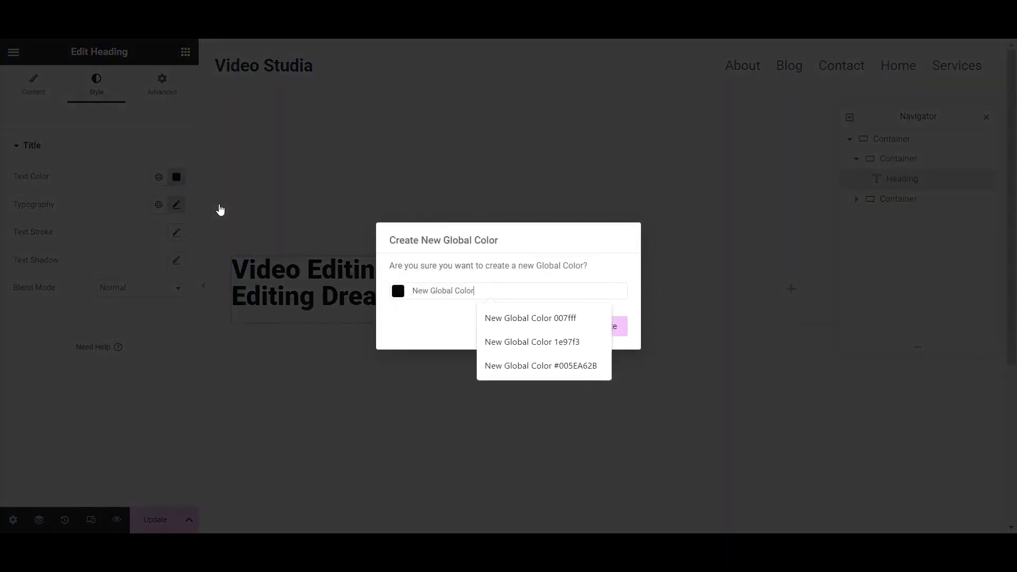
left_click_drag(480, 289, 416, 291)
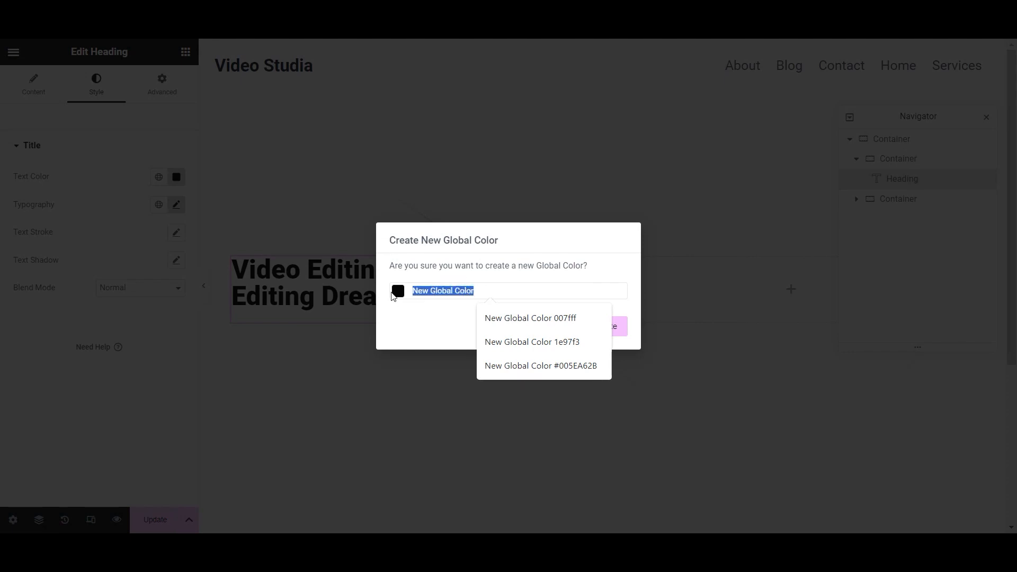
type("Pure Black")
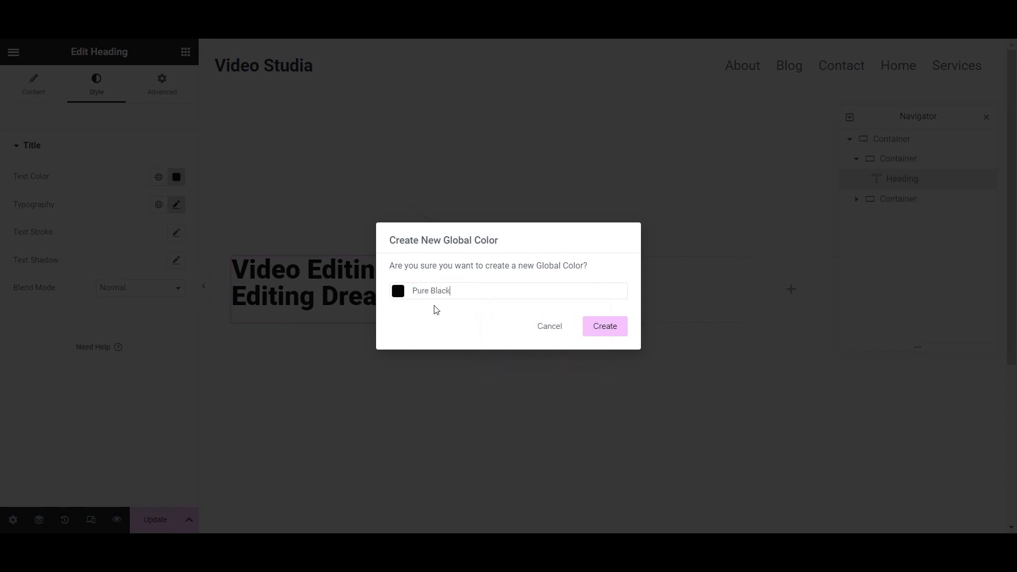
left_click(605, 328)
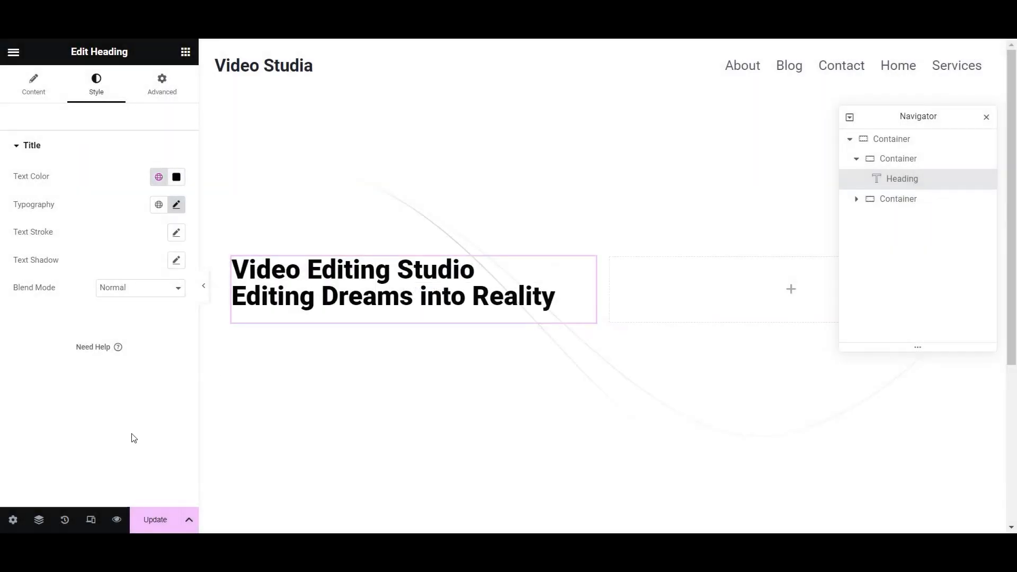
left_click(42, 90)
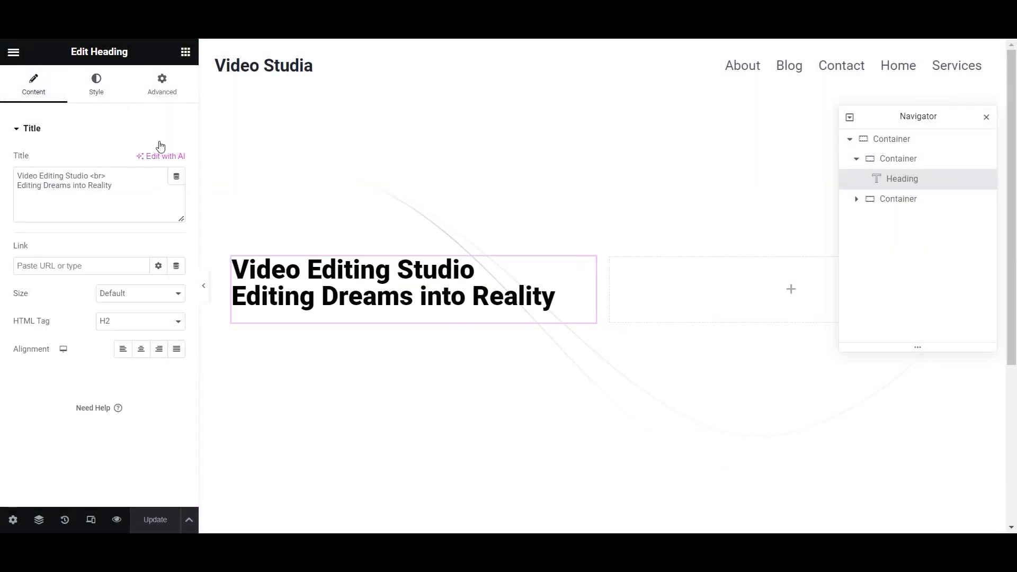
- Look through the heading's Style and Advanced settings, then deselect it
left_click(111, 80)
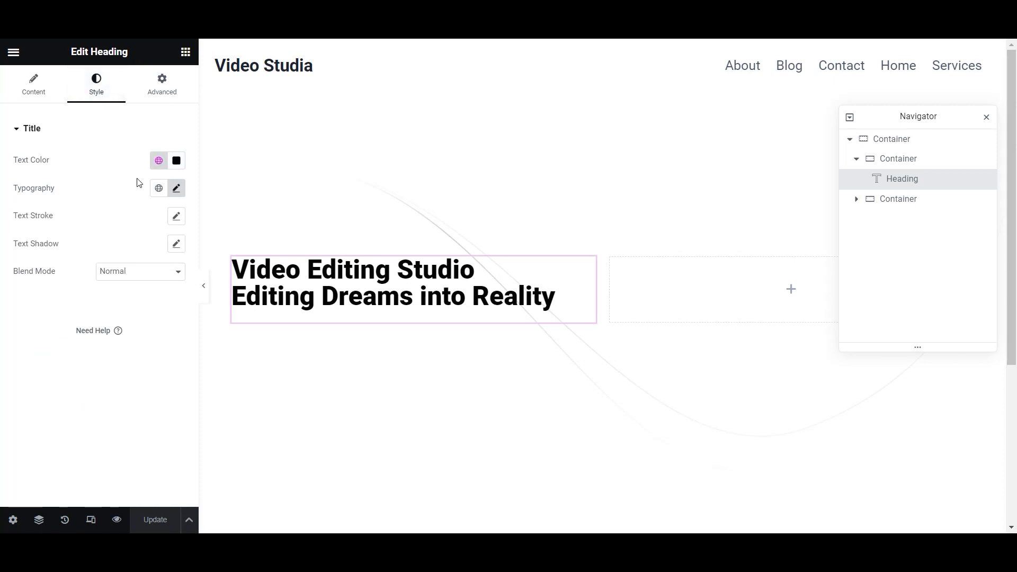
left_click(160, 85)
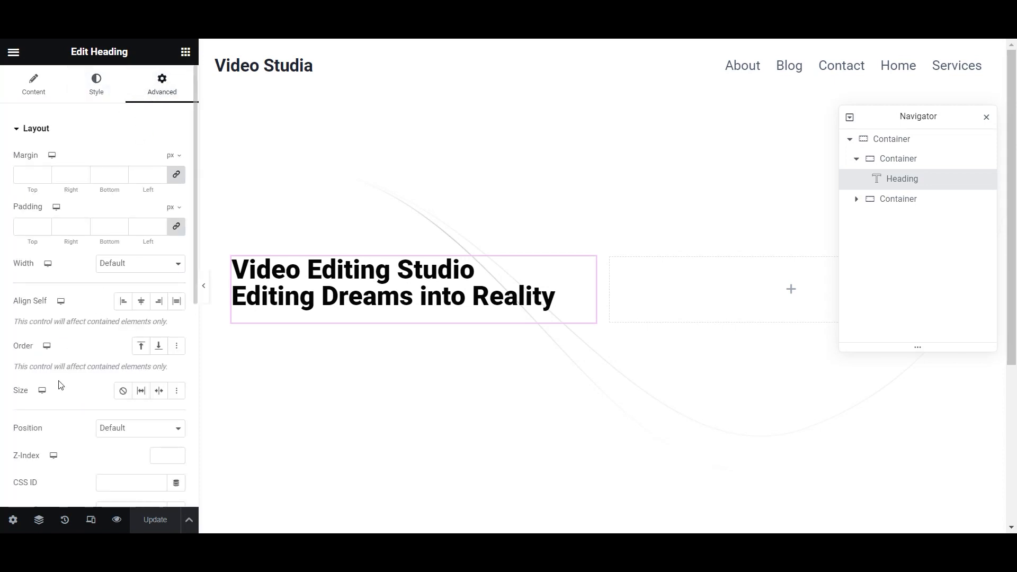
scroll(60, 385, "down", 5)
scroll(60, 386, "up", 3)
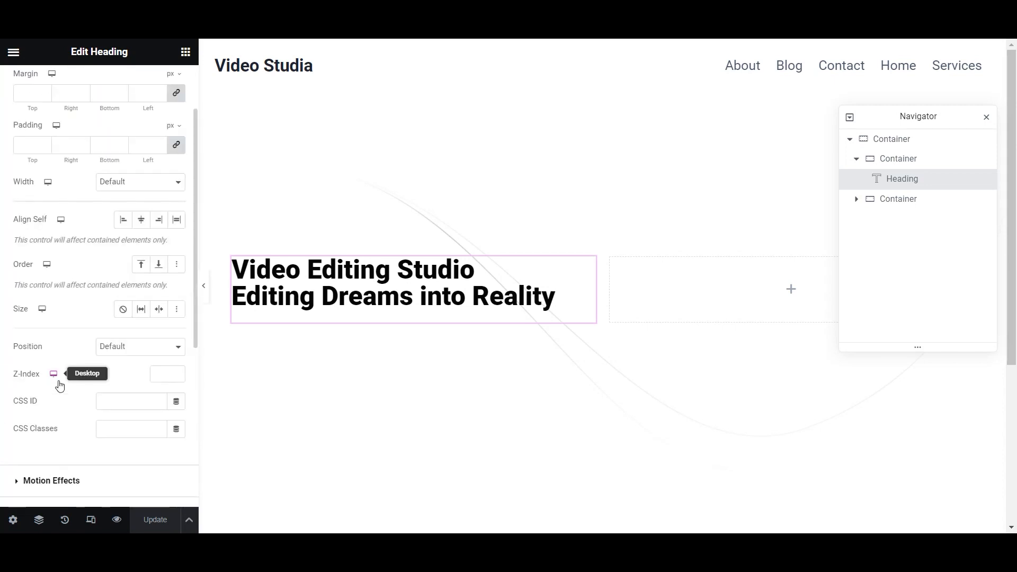
scroll(56, 386, "up", 2)
scroll(57, 371, "down", 7)
scroll(57, 363, "up", 7)
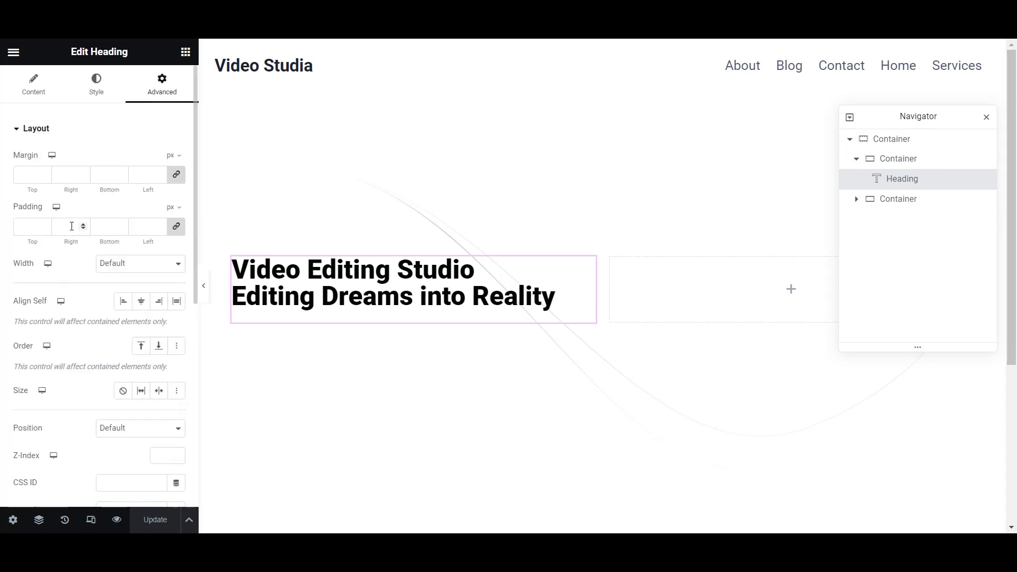
left_click(34, 84)
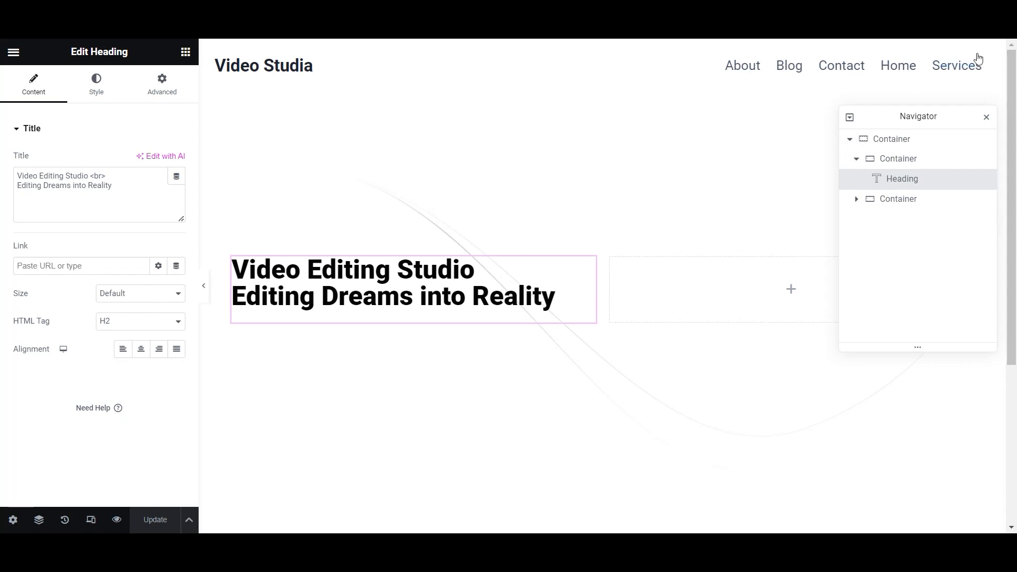
key("Escape")
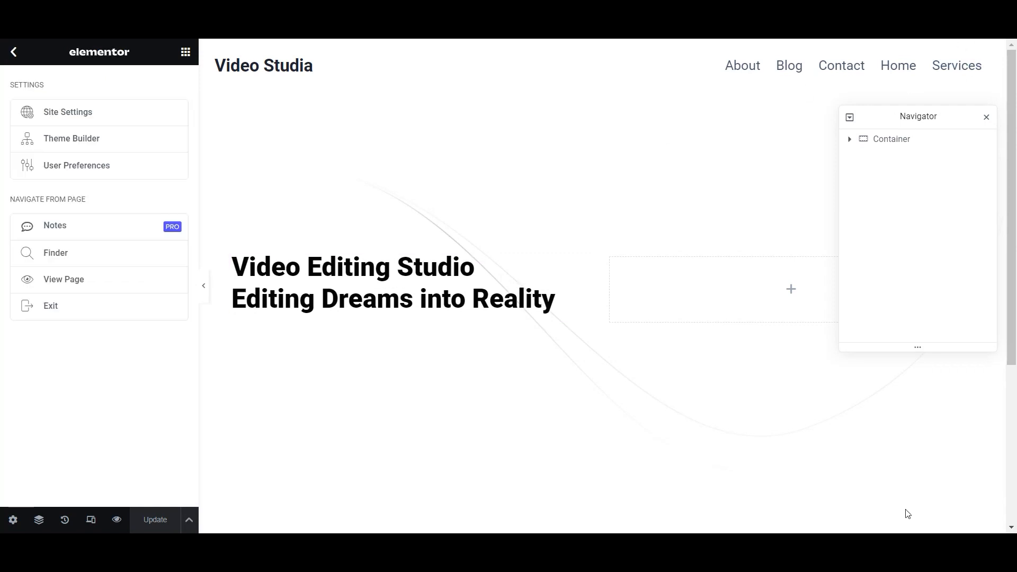
- Drag a Text Editor widget beneath the heading
left_click(363, 304)
left_click(185, 51)
left_click_drag(69, 410, 386, 339)
- Replace the Lorem ipsum with the pasted subtitle plus '. Where every Frame Matters'
left_click_drag(138, 366, 10, 236)
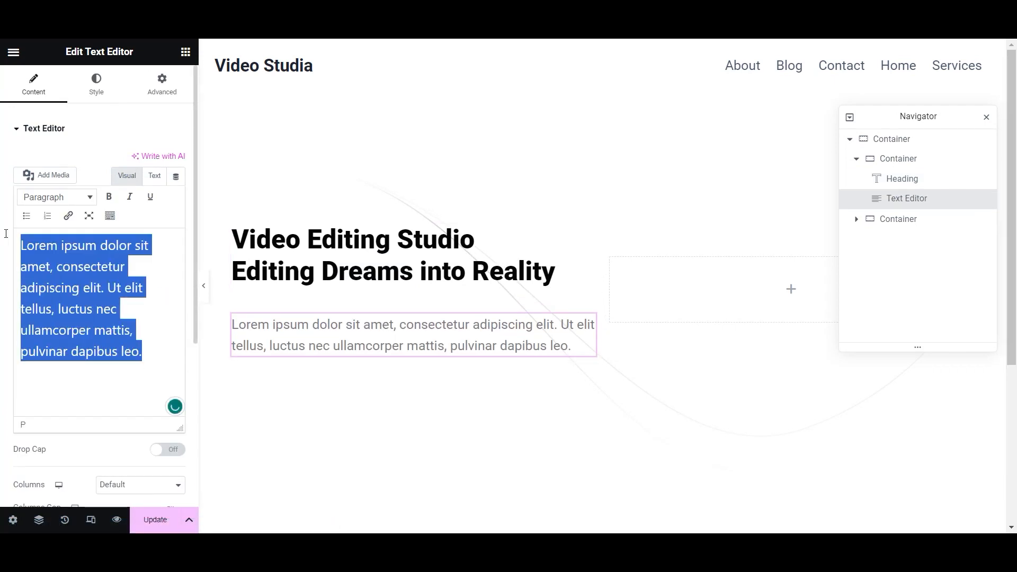
type("Transforming Footage into Visual Masterpieces")
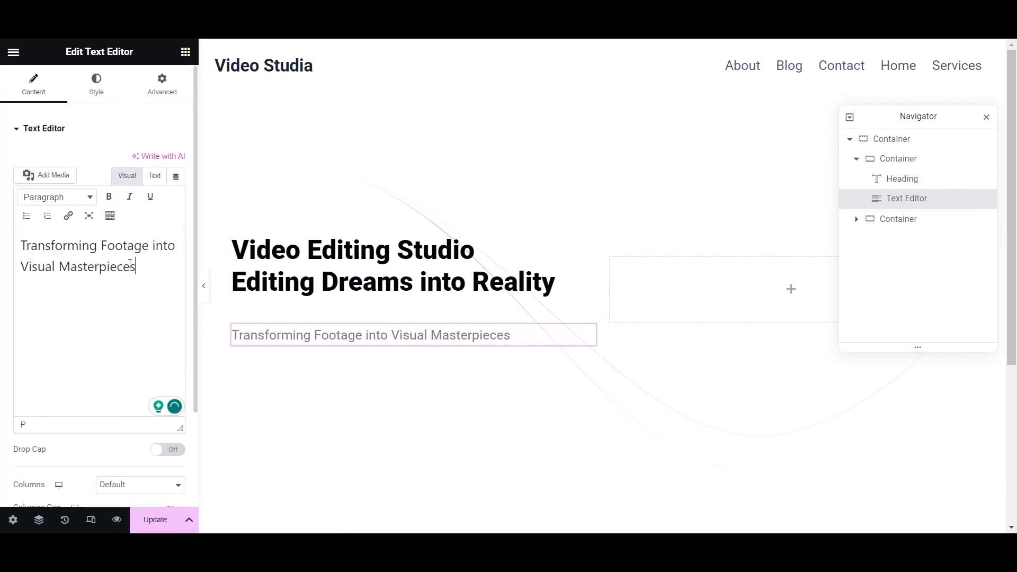
type(". Where eve")
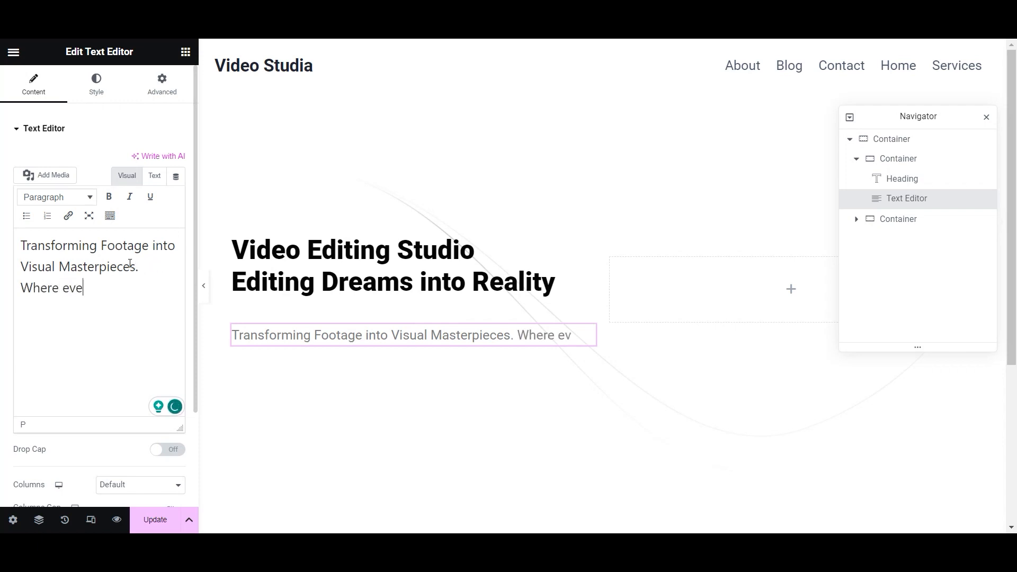
type("ry frame")
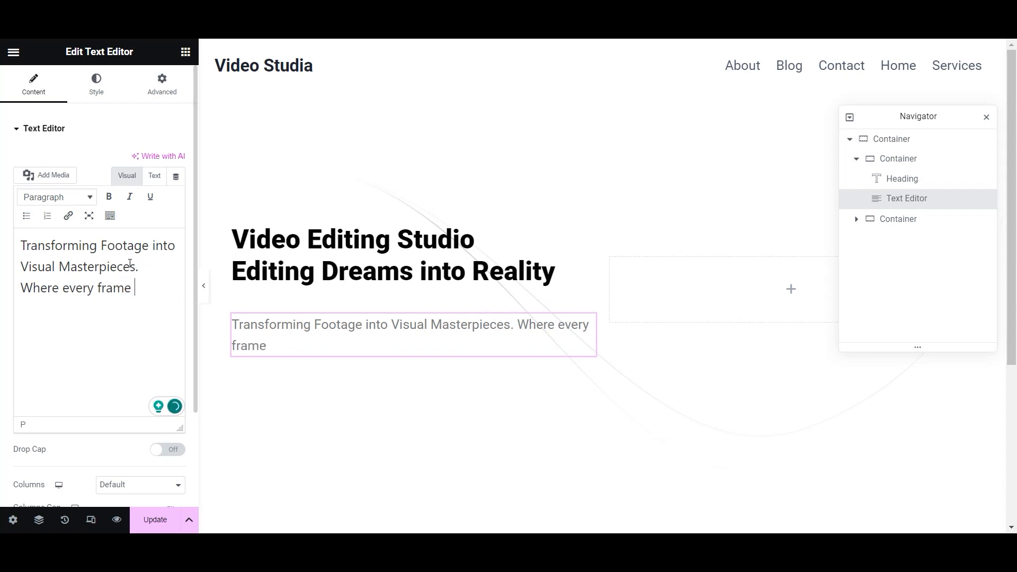
key("BackSpace")
key("BackSpace")
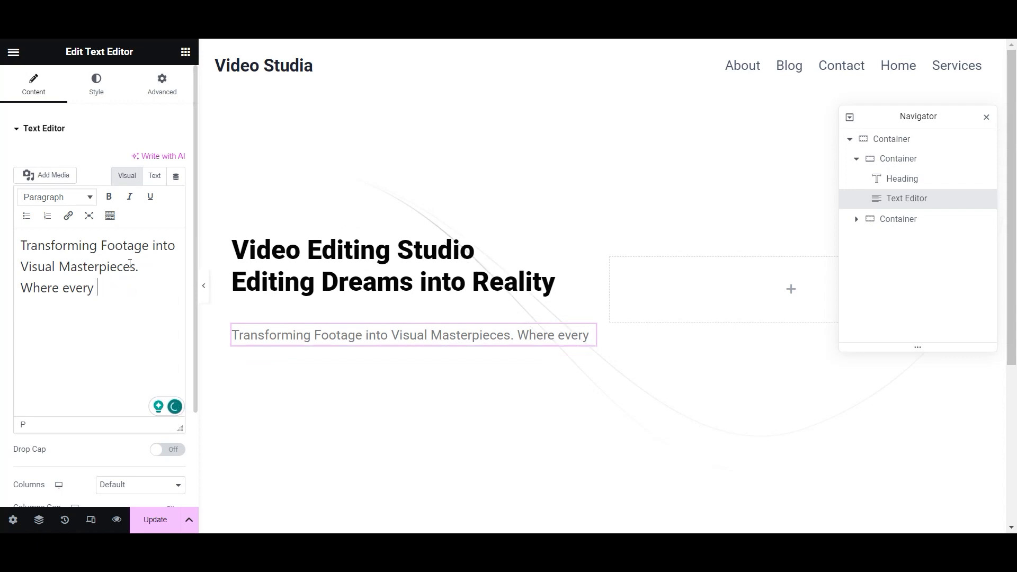
type("Frame M")
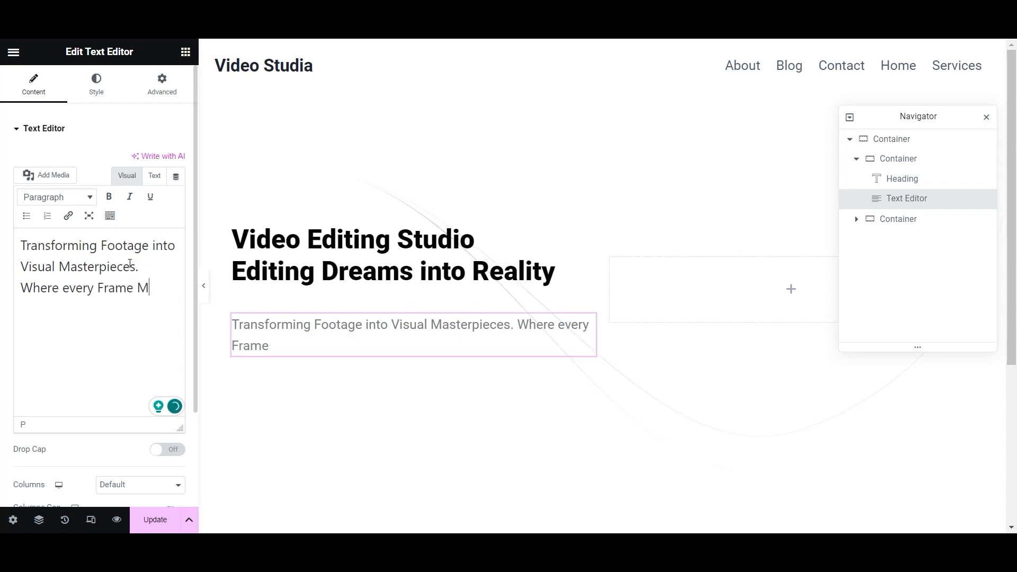
type("atters.")
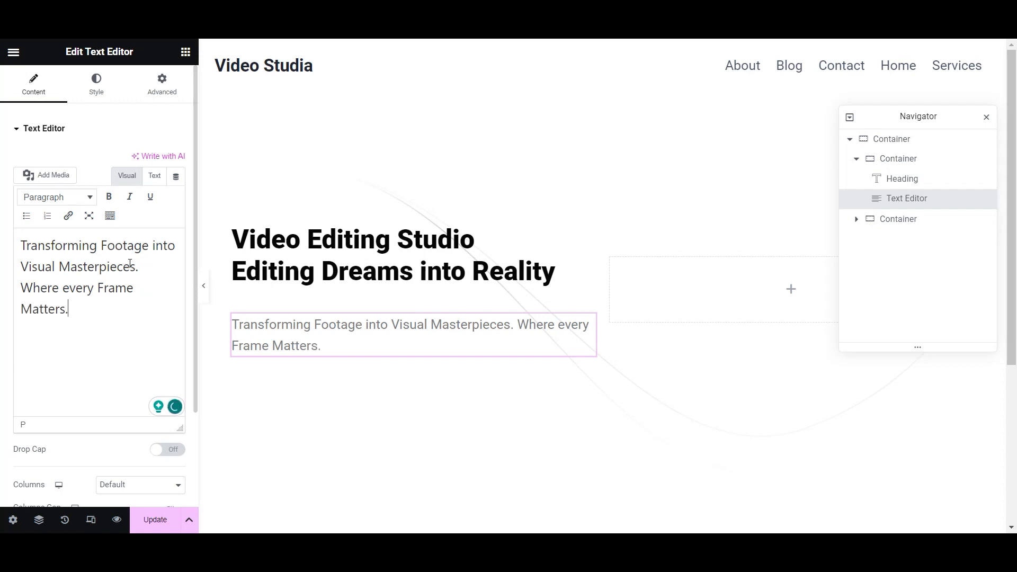
- Give the paragraph the global Medium text grey colour and 500 (Medium) weight
left_click(96, 87)
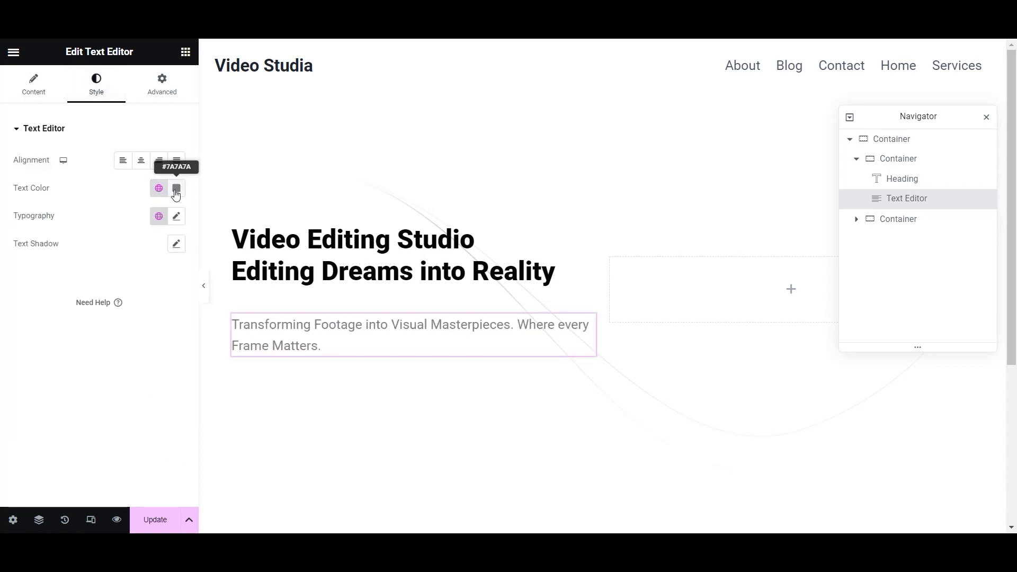
left_click(159, 191)
scroll(100, 339, "down", 3)
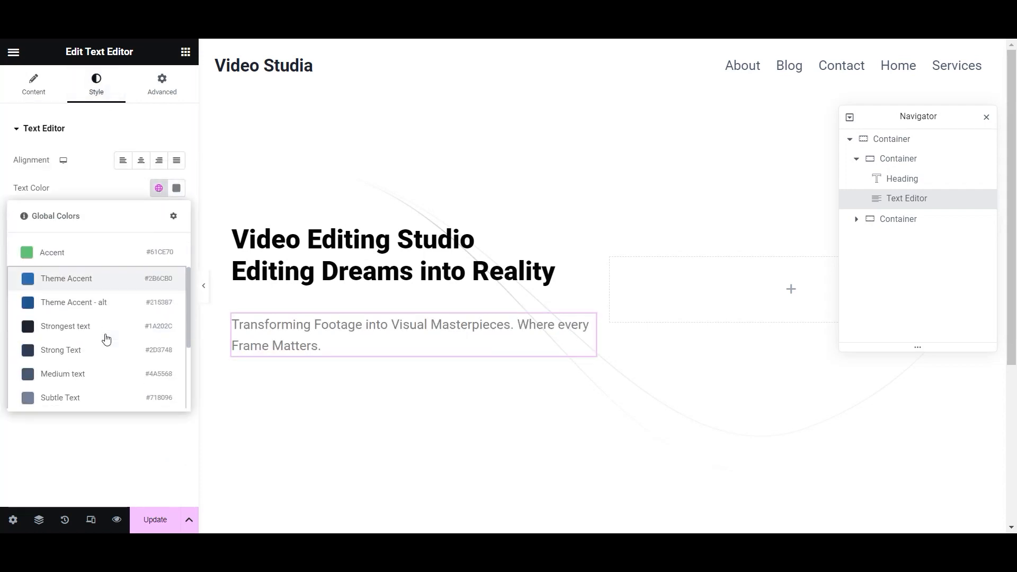
left_click(120, 376)
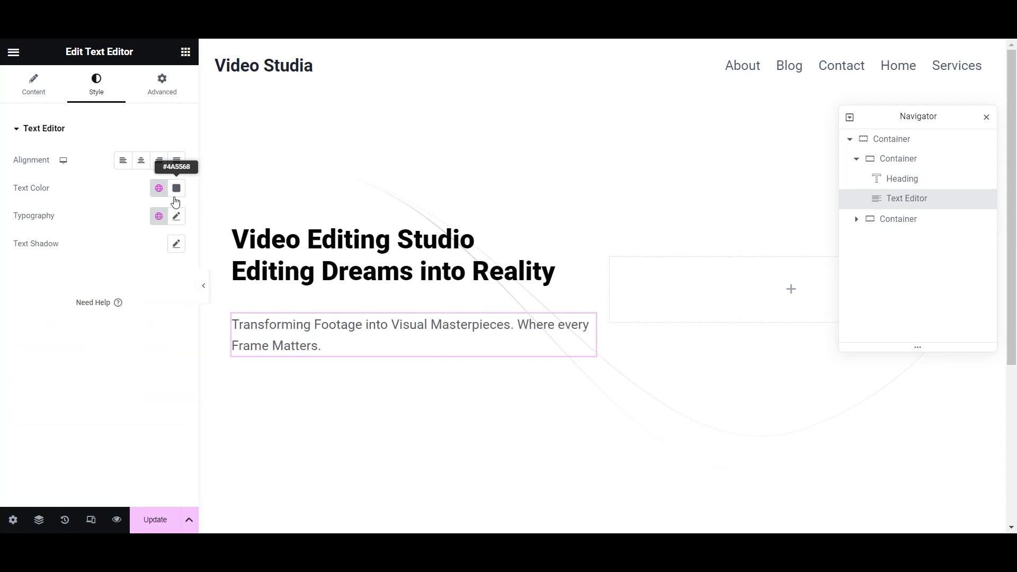
left_click(176, 215)
left_click(154, 347)
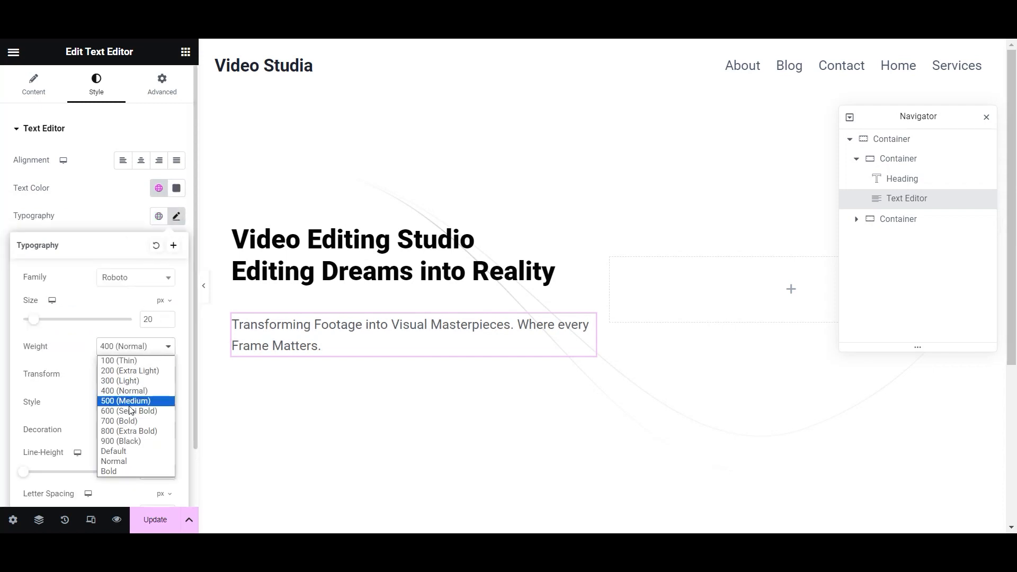
left_click(125, 401)
left_click(195, 319)
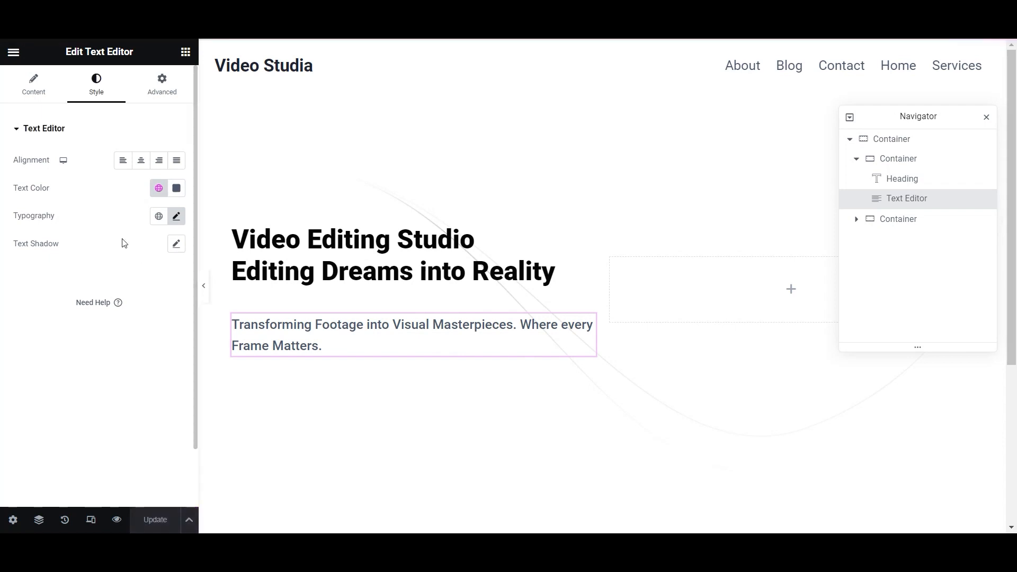
- Accept the spelling suggestion to capitalise 'every' to 'Every'
left_click(46, 98)
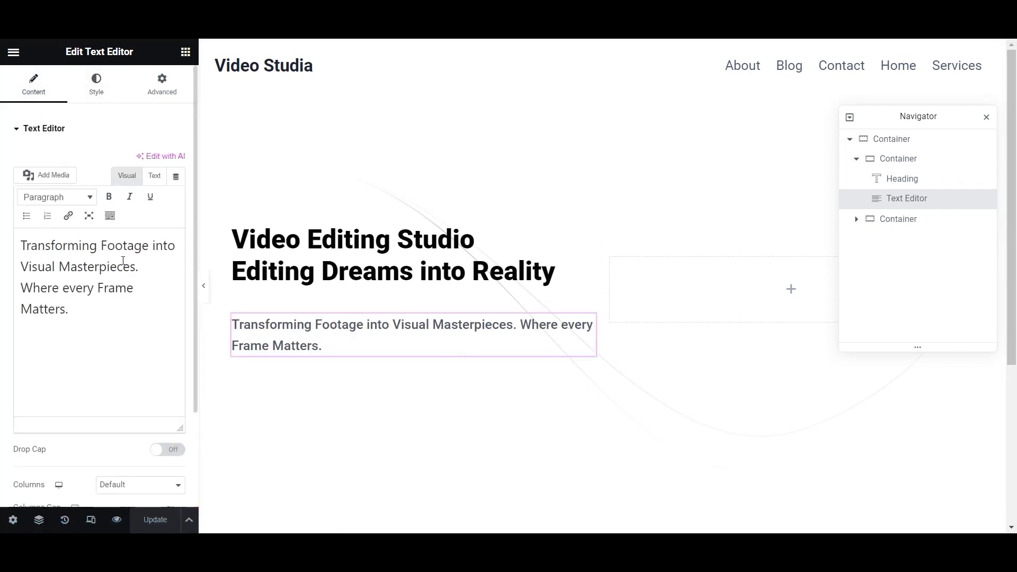
left_click(138, 266)
left_click(78, 289)
left_click(77, 329)
- Try 20 top padding on the paragraph, clear it again, and save the page
left_click(178, 88)
left_click(19, 232)
type("20")
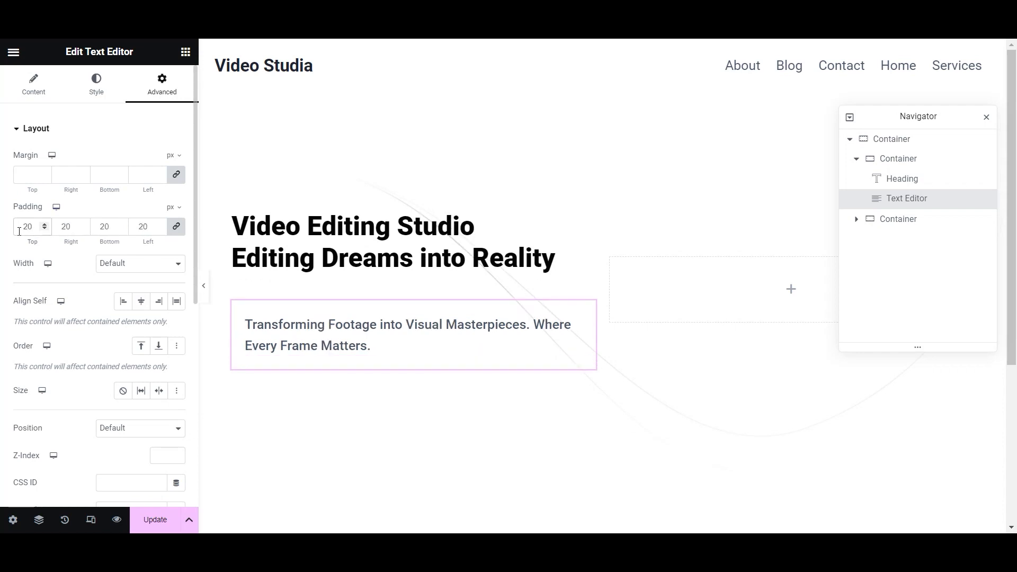
key("BackSpace")
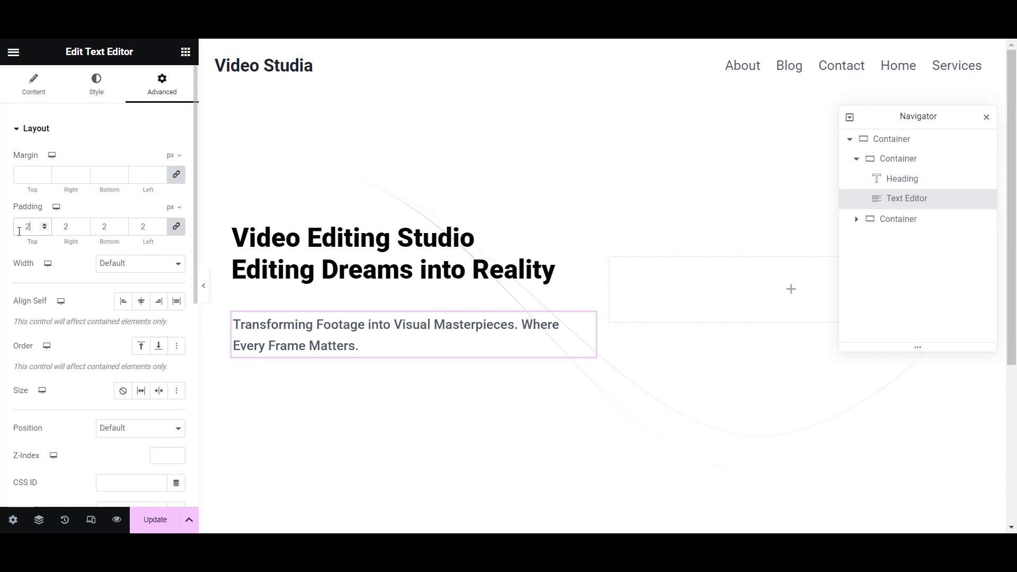
key("BackSpace")
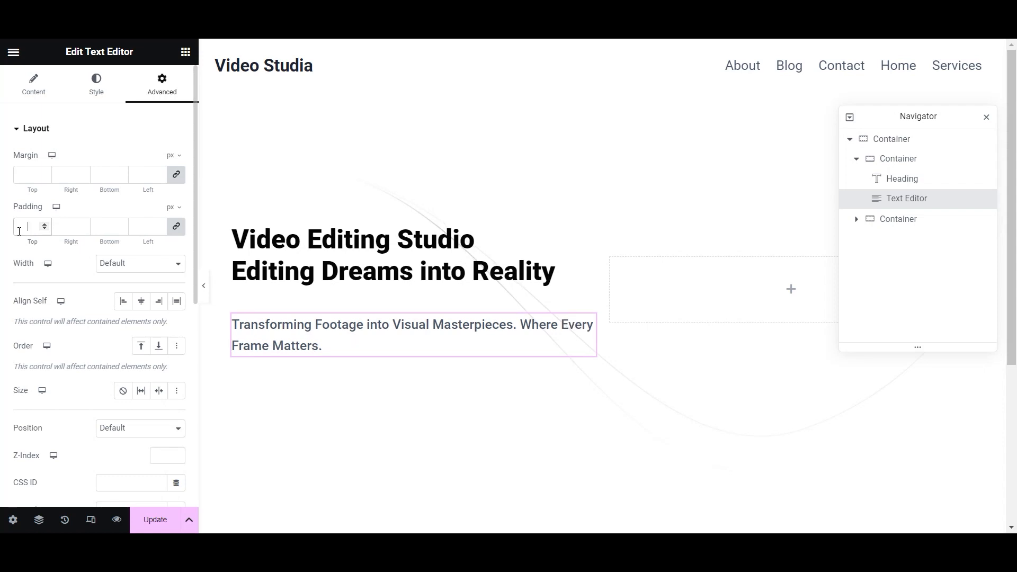
left_click(152, 519)
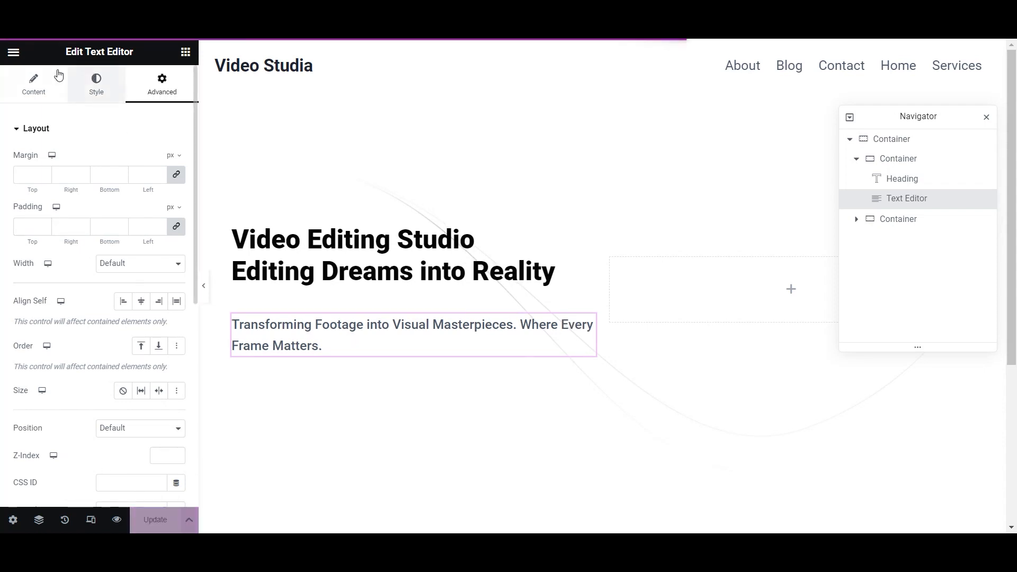
left_click(185, 52)
- Place an empty container below the subtitle, then set Editing Handles to Yes in User Preferences and save
left_click_drag(53, 254, 312, 350)
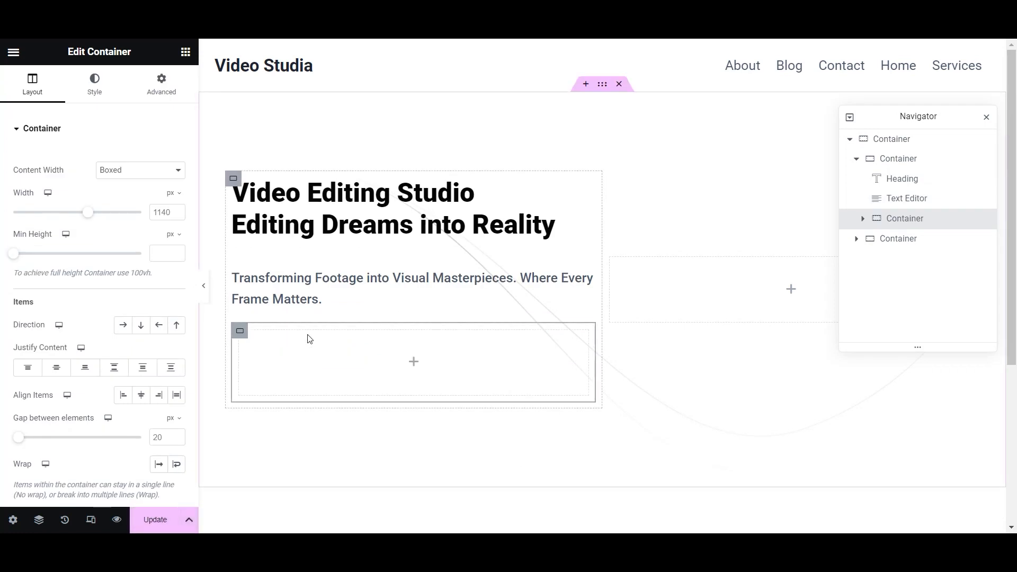
left_click(154, 522)
left_click(14, 52)
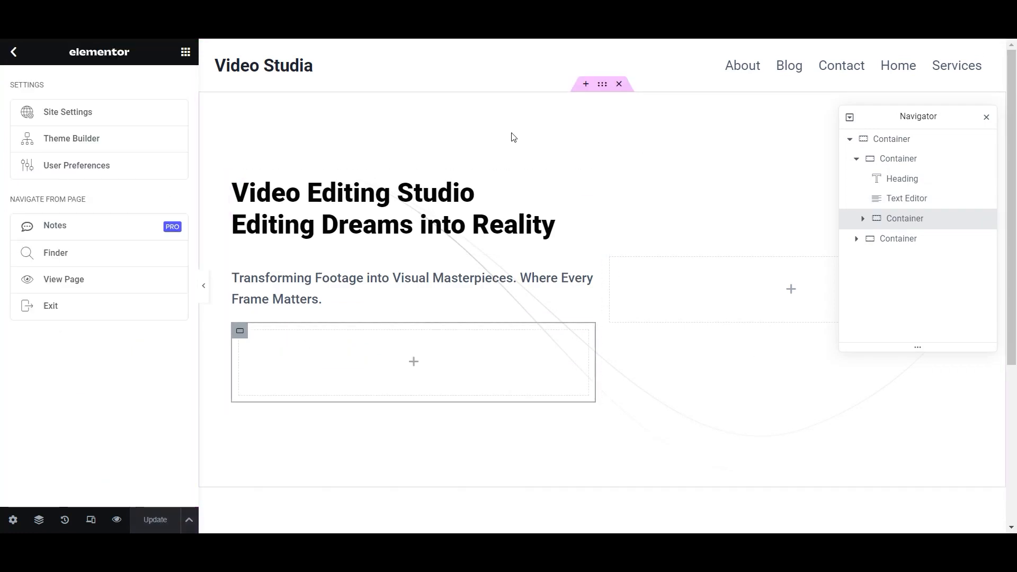
left_click(139, 169)
left_click(167, 206)
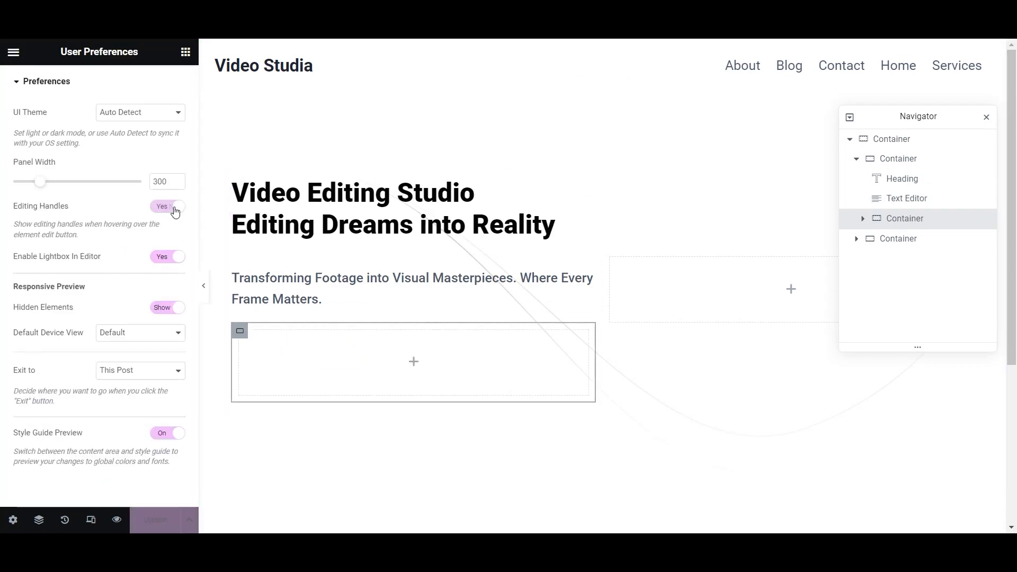
left_click(155, 520)
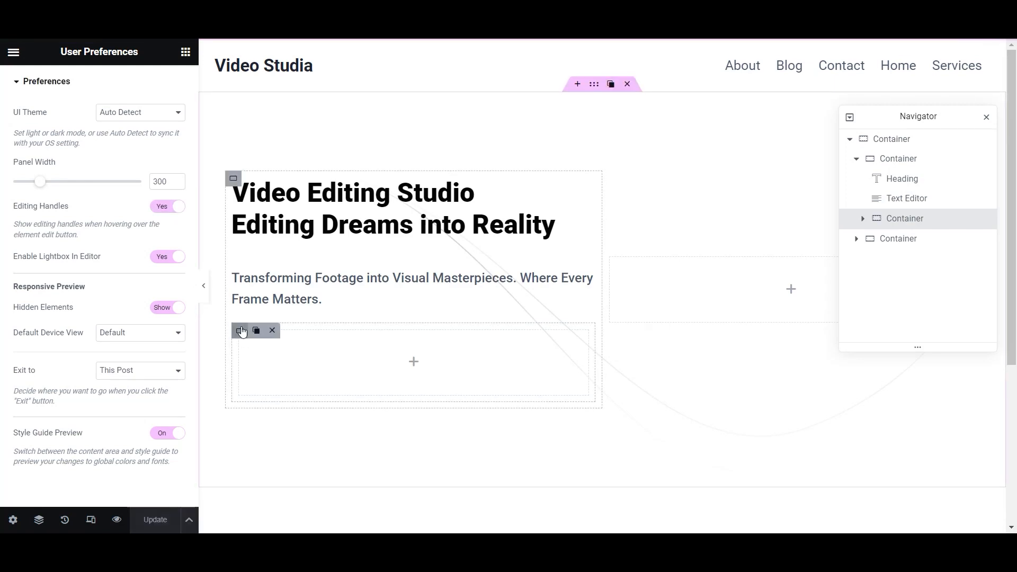
- Bring the widgets grid back up beside the still-empty container
left_click(14, 53)
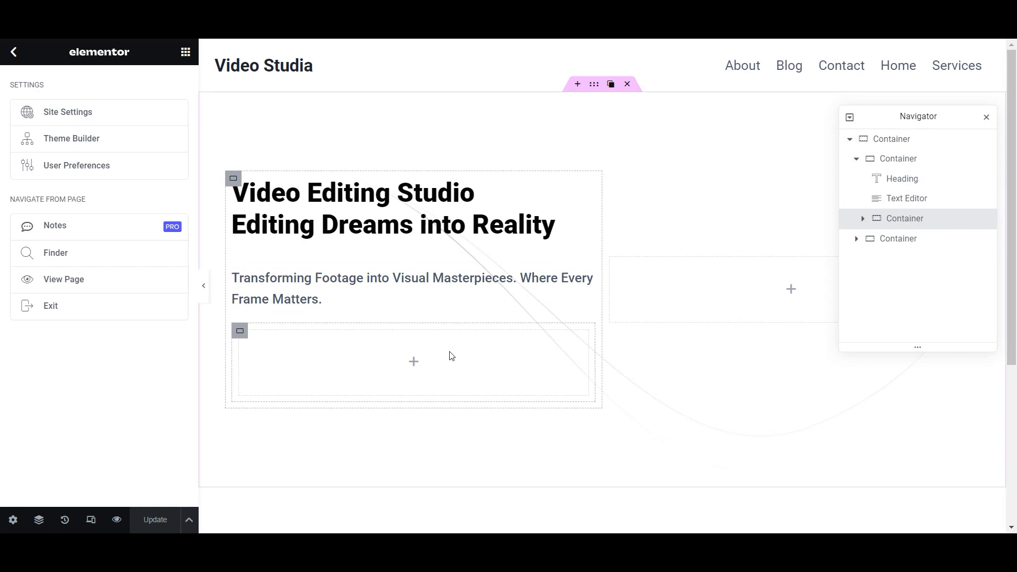
left_click(180, 55)
mouse_move(172, 422)
left_mouse_down()
mouse_move(415, 348)
mouse_move(159, 426)
left_mouse_up()
scroll(141, 378, "down", 5)
scroll(173, 293, "up", 5)
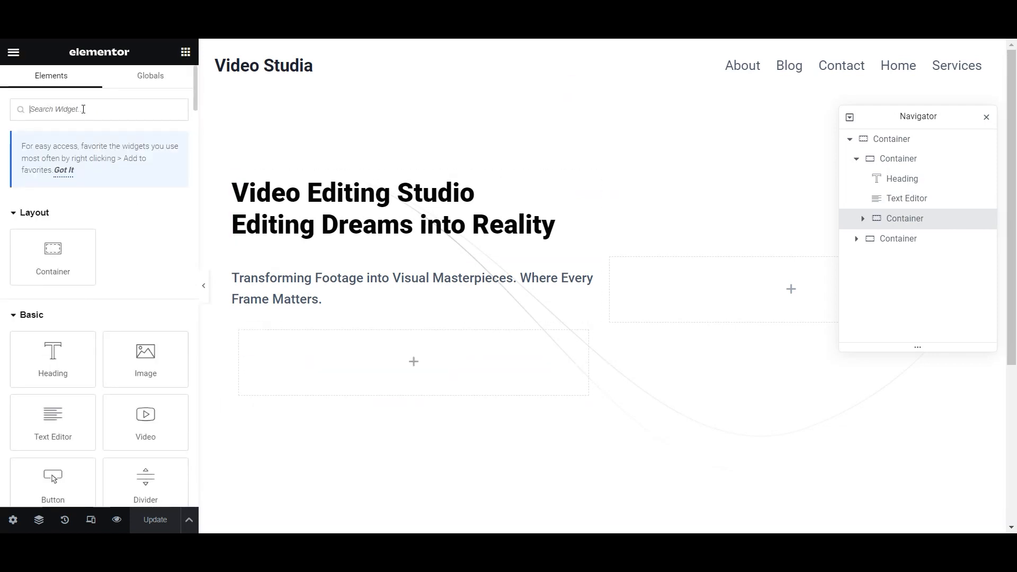
- Drop a Button widget into the empty container and relabel it from 'Click here' to 'Get Started'
left_click(83, 109)
type("butt")
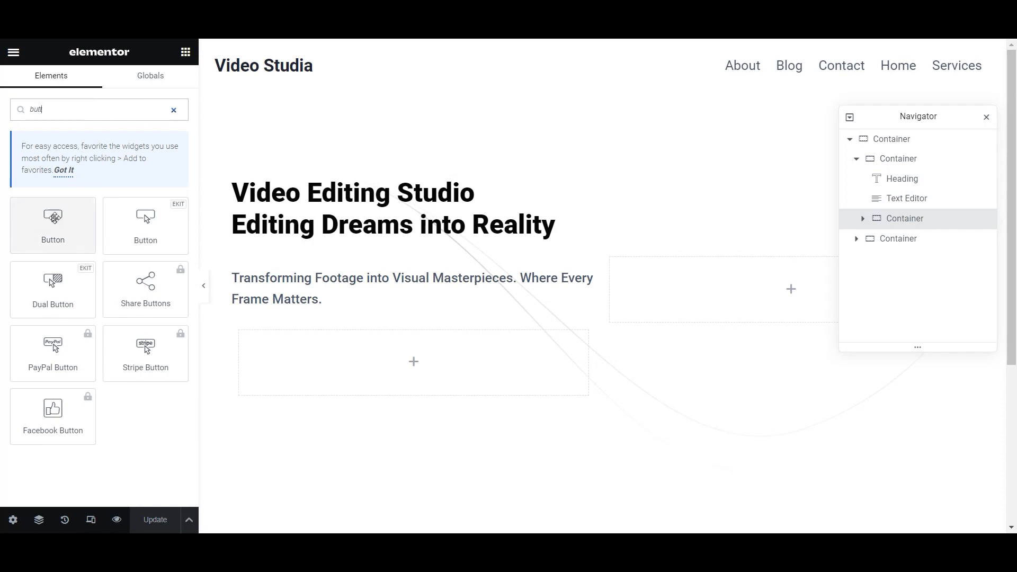
left_click_drag(53, 217, 461, 359)
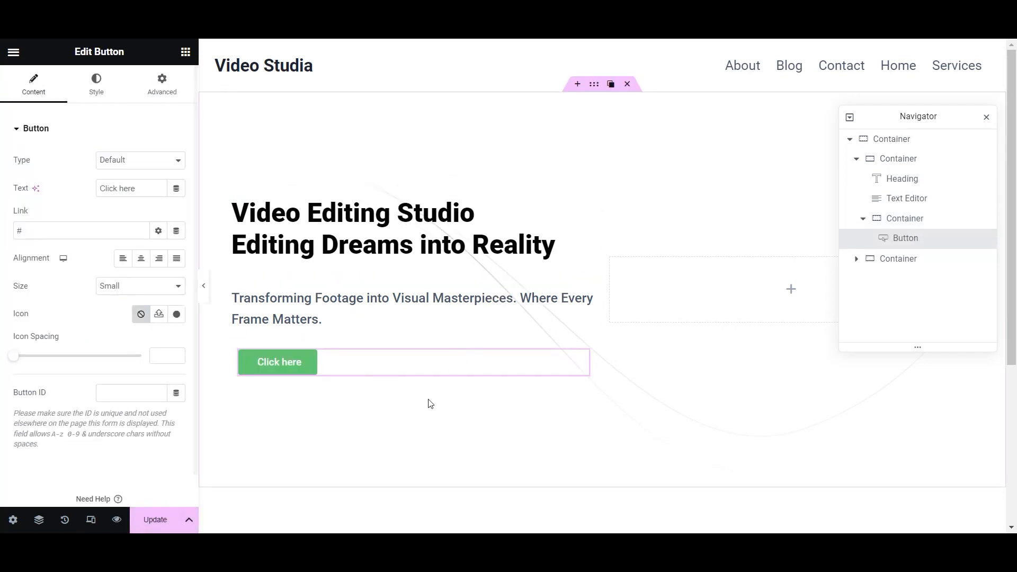
left_click_drag(148, 183, 73, 189)
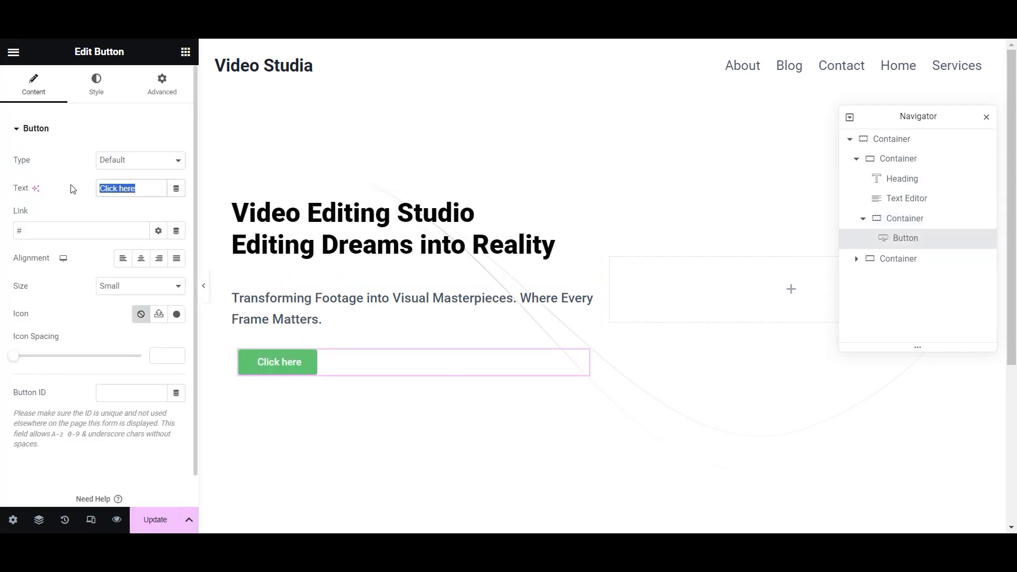
type("Get Started")
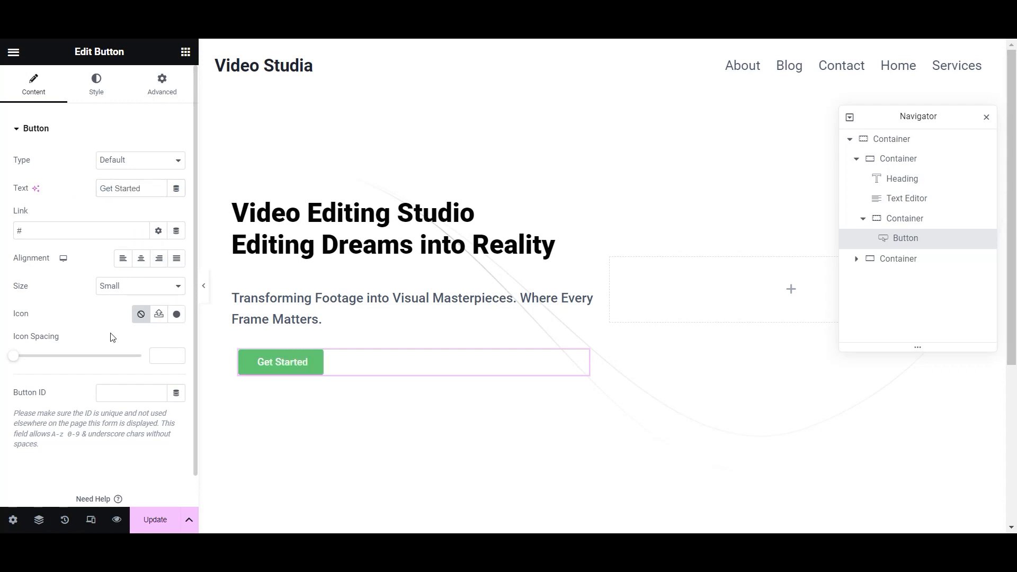
left_click(96, 84)
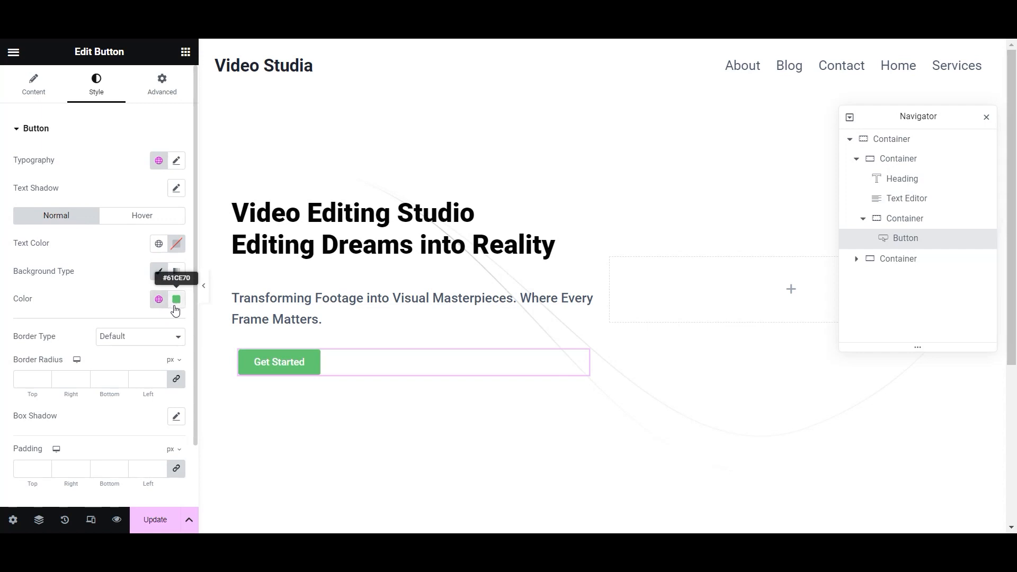
- Make the button background a gradient with #1a8ae5 blue as its first colour
left_click(176, 270)
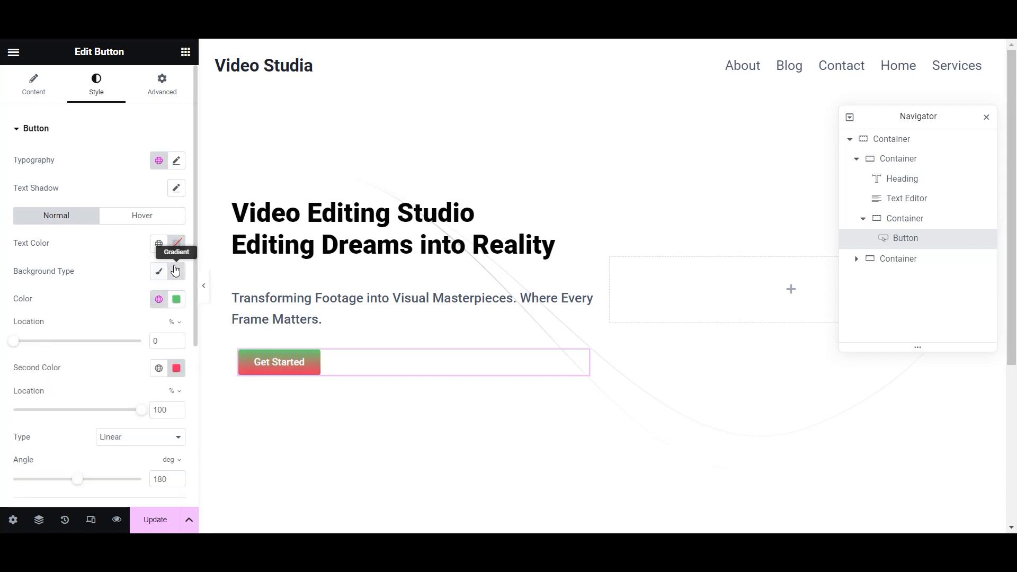
left_click(176, 299)
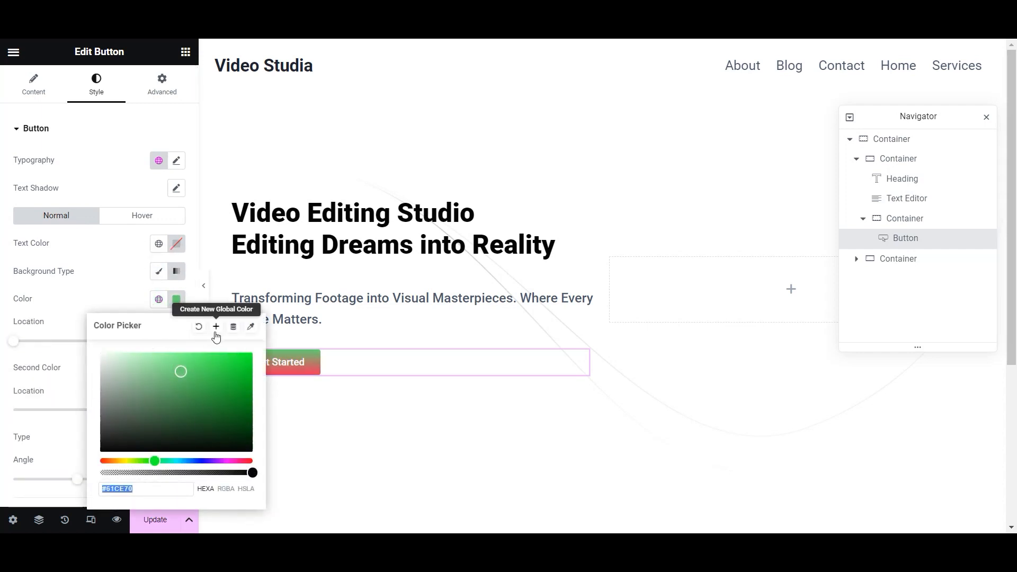
key("alt+Tab")
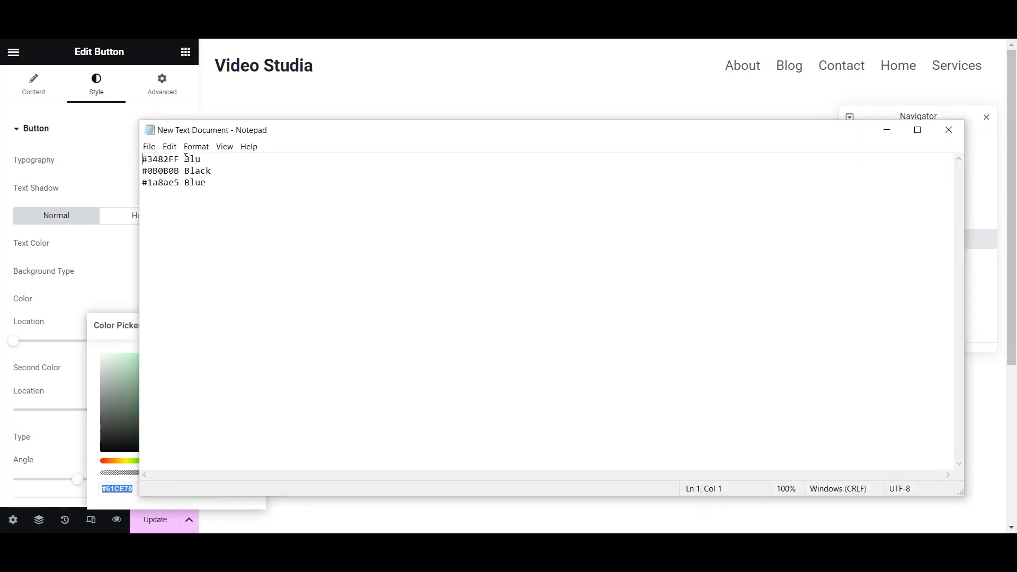
left_click_drag(180, 186, 121, 175)
left_click(173, 191)
key("ctrl+c")
left_click(132, 500)
key("ctrl+v")
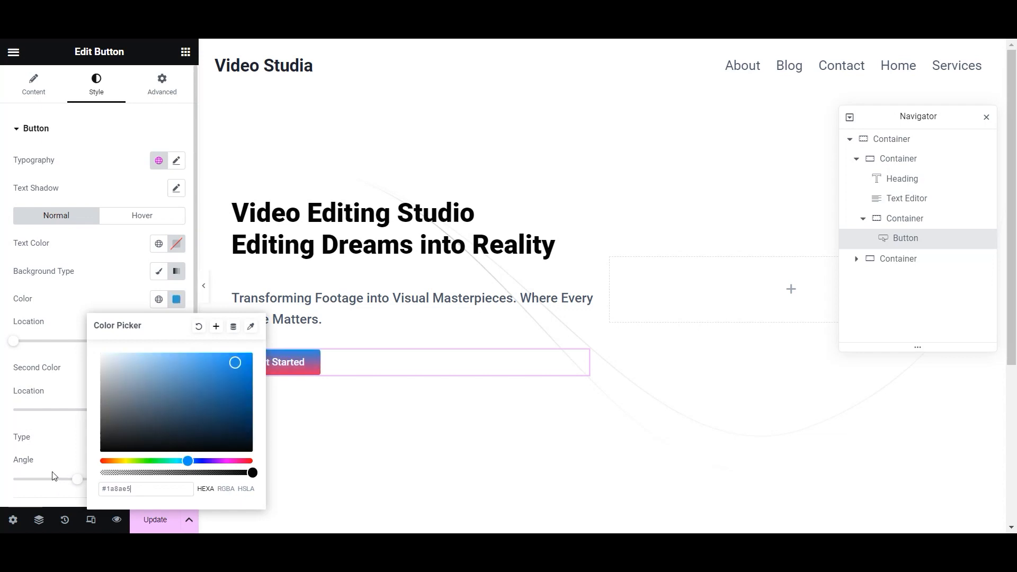
left_click(109, 301)
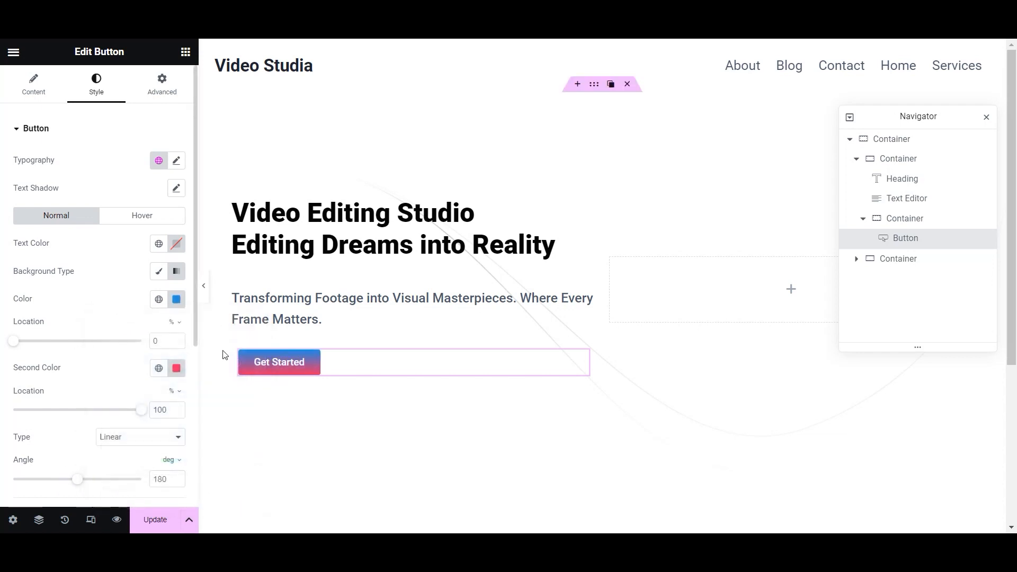
- Pick bright cyan #02DBFF as the second gradient colour and save it as a new Global Color
left_click(177, 368)
left_click(154, 334)
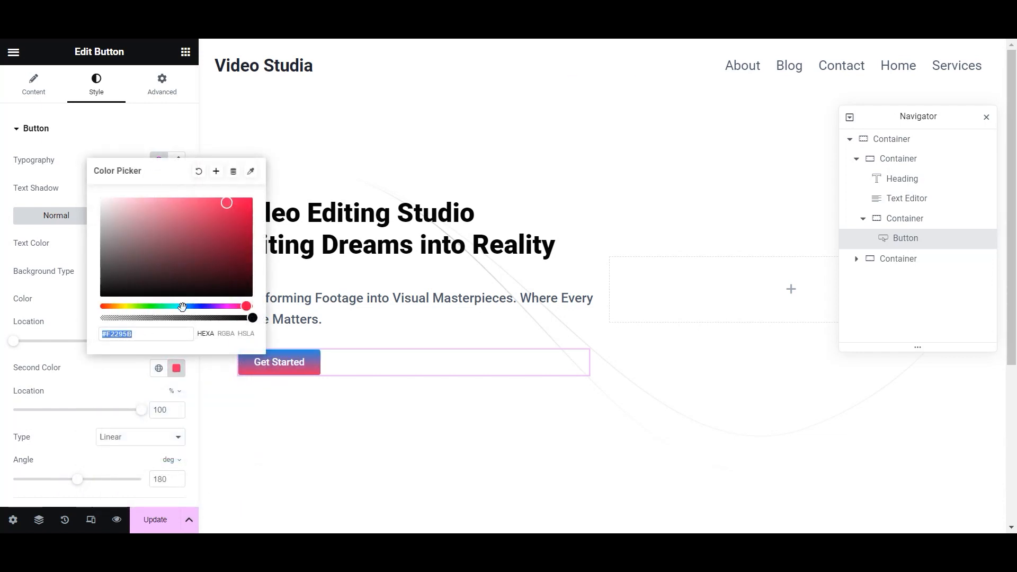
left_click_drag(215, 223, 181, 258)
mouse_move(187, 306)
left_mouse_down()
mouse_move(200, 307)
mouse_move(180, 305)
left_mouse_up()
left_click_drag(180, 258, 252, 195)
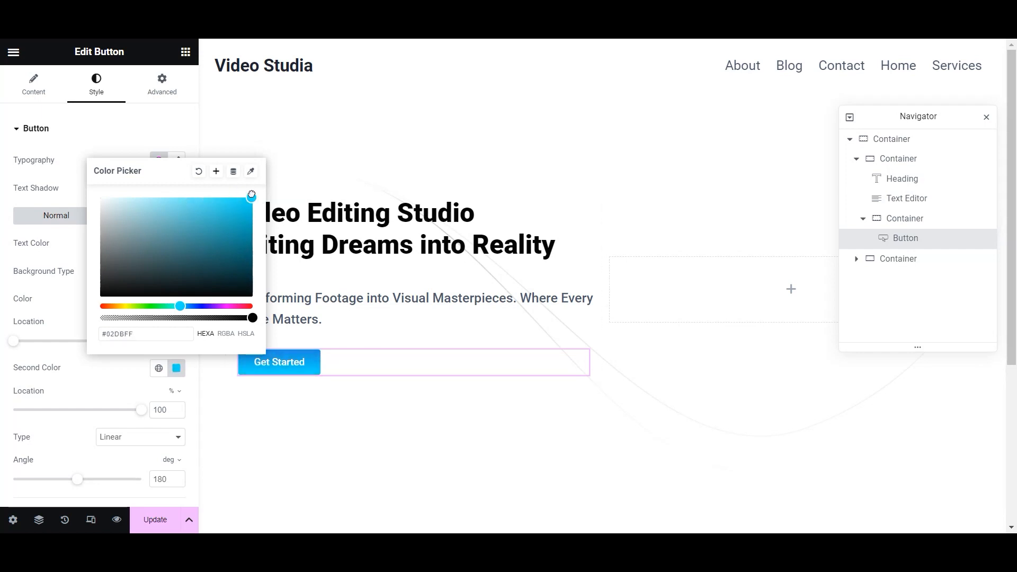
left_click(216, 171)
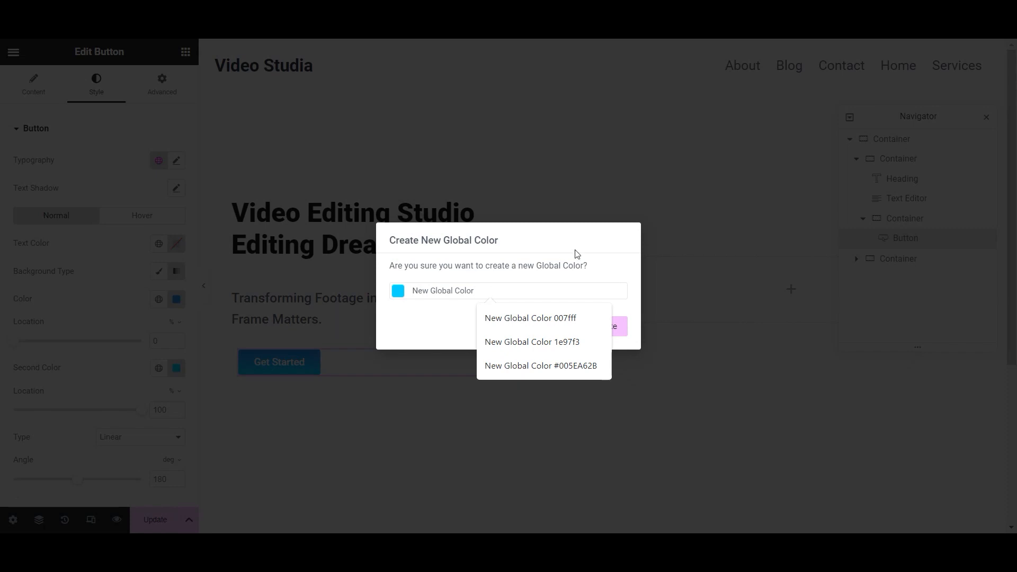
left_click(609, 331)
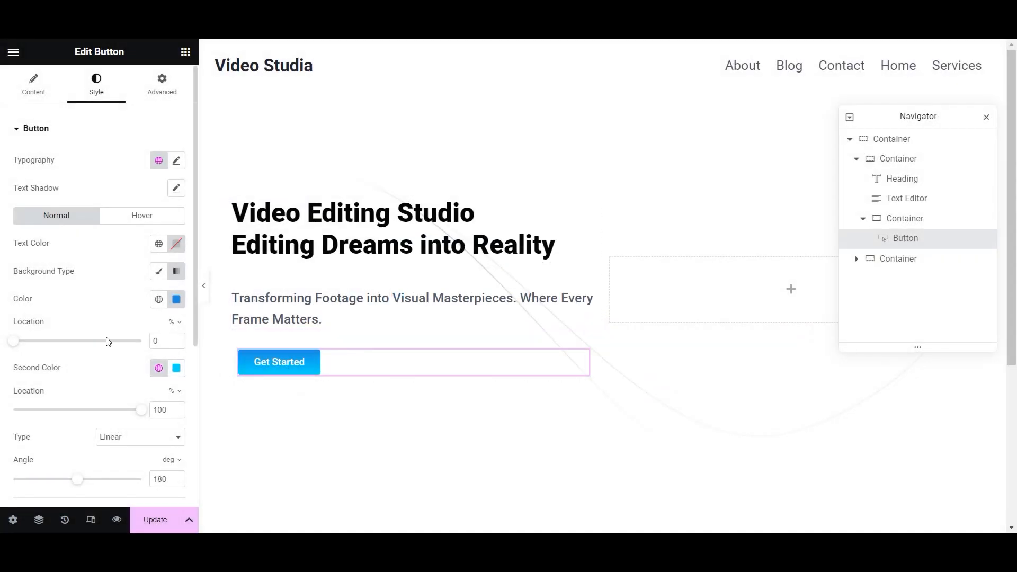
scroll(76, 384, "down", 5)
- Round the Get Started button's corners with a 15 px border radius
left_click(40, 310)
type("20")
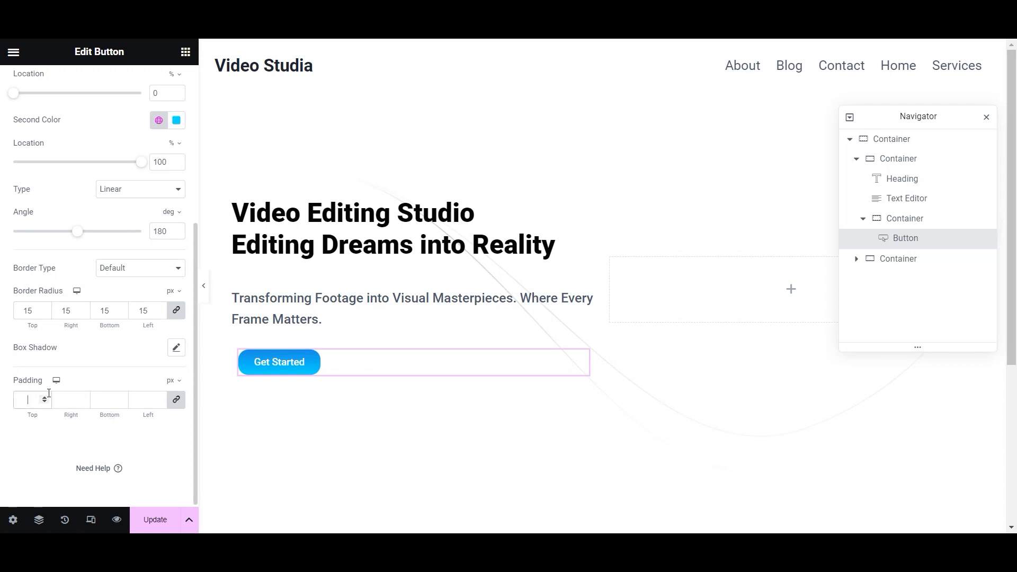
type("18")
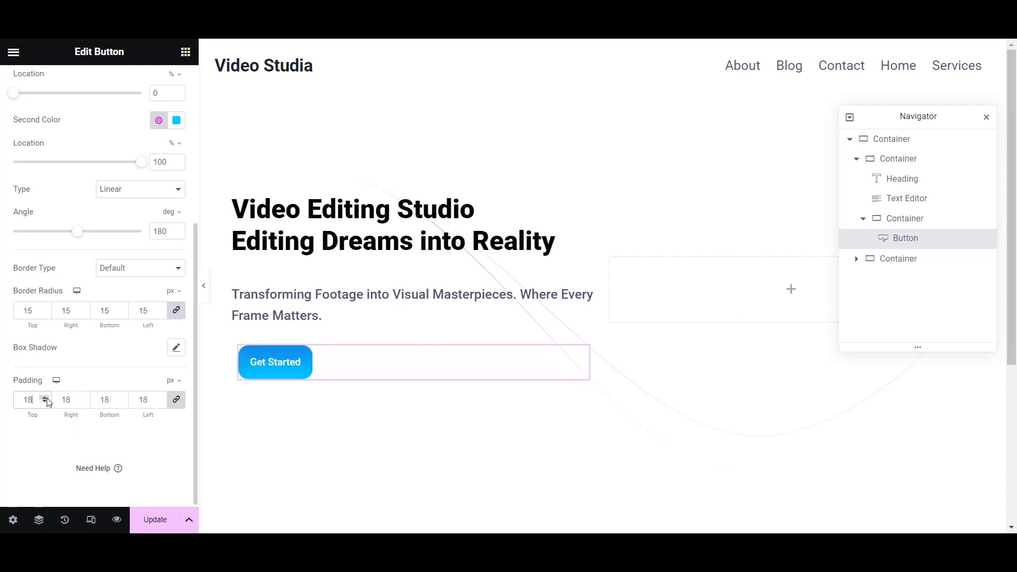
- Set the button padding to 15 px top/bottom and 33 px left/right, then update the page
left_click(46, 404)
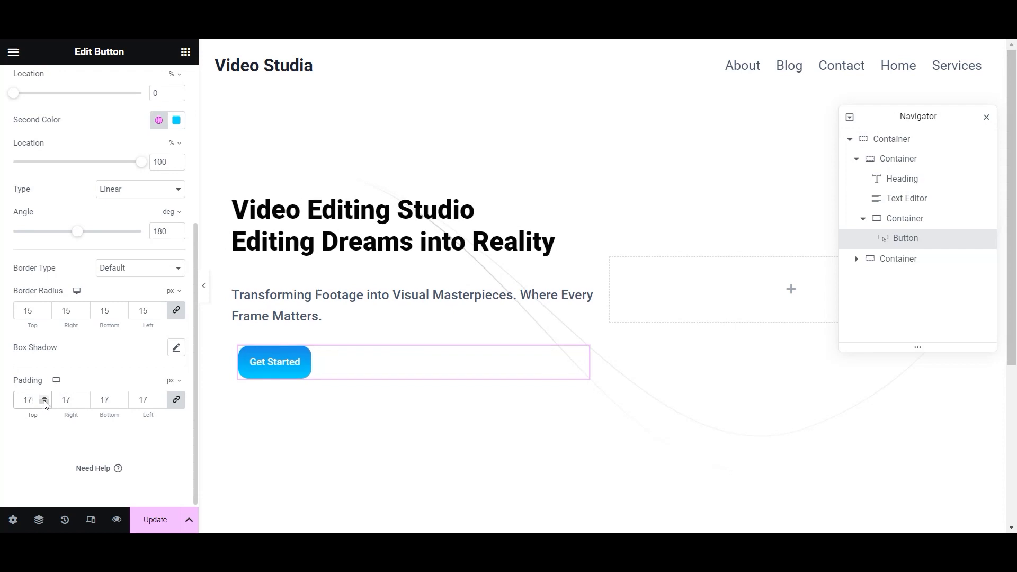
left_click(46, 403)
type("0")
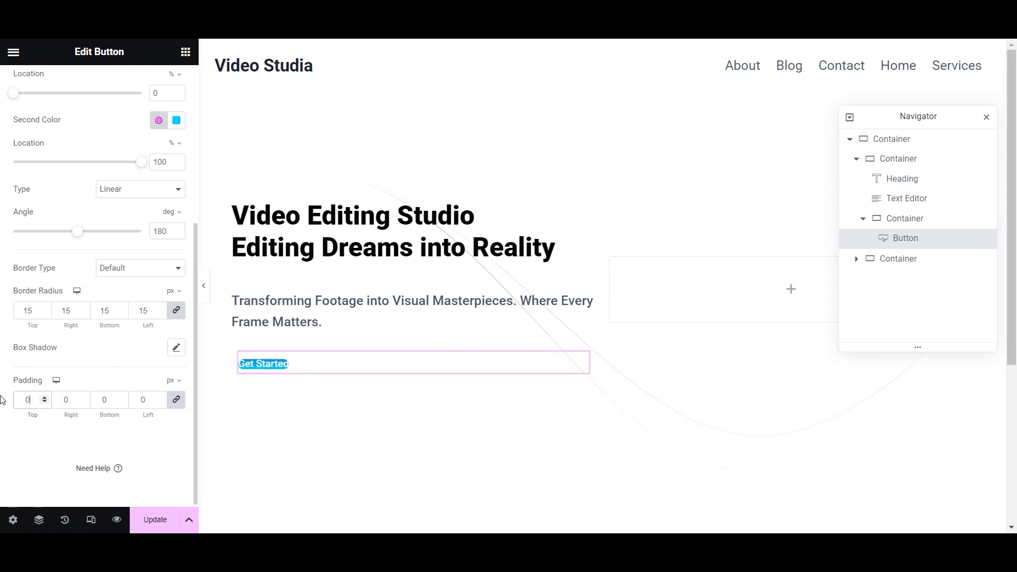
type("2")
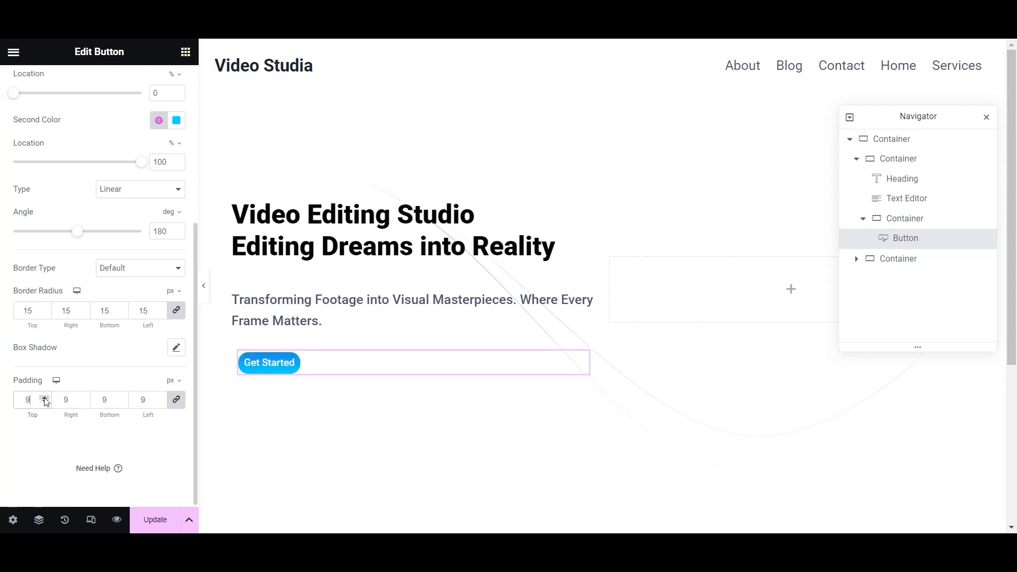
left_click(47, 401)
left_click(46, 402)
left_click(46, 402)
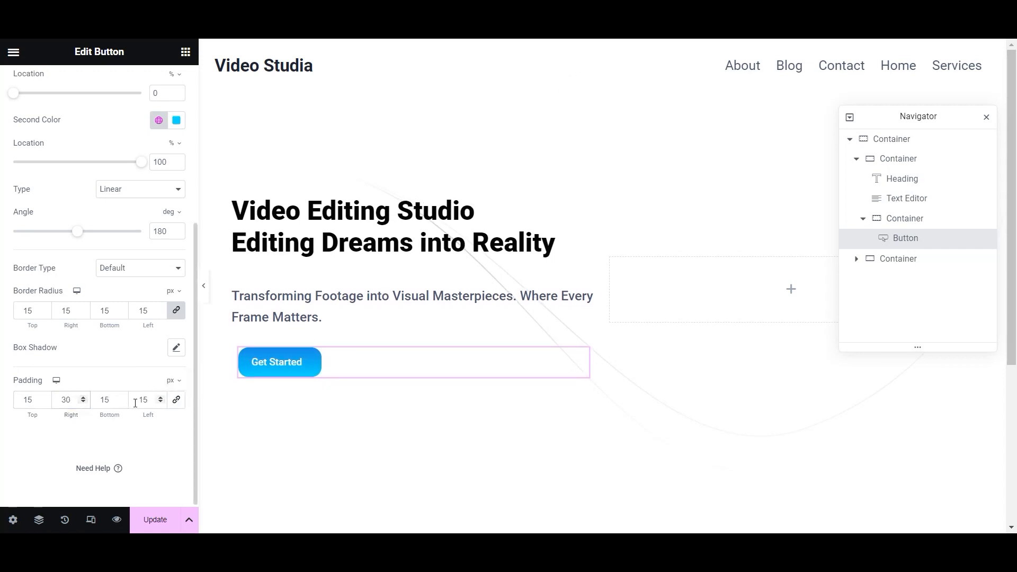
left_click(160, 398)
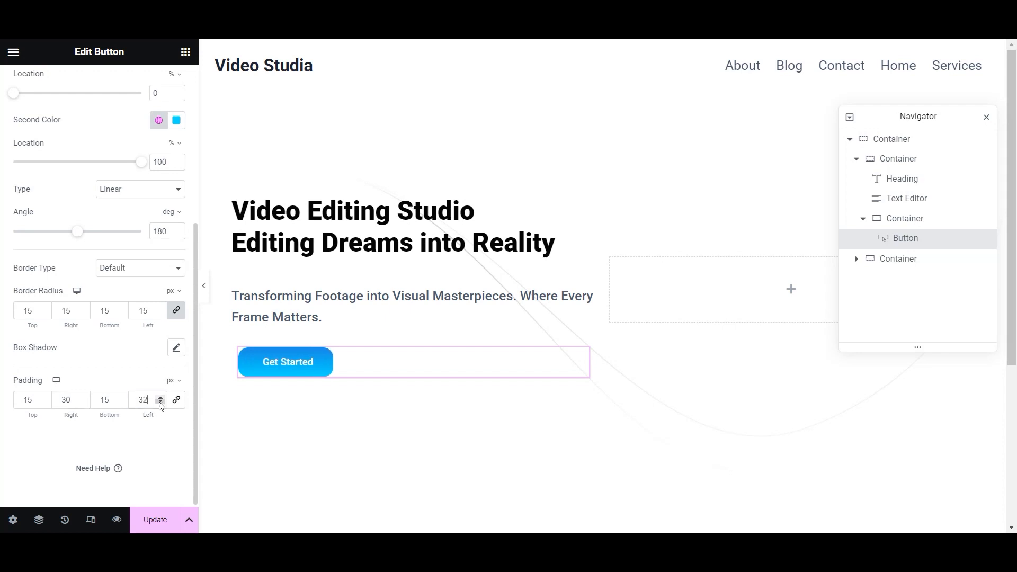
left_click(159, 398)
left_click(155, 520)
scroll(140, 333, "up", 5)
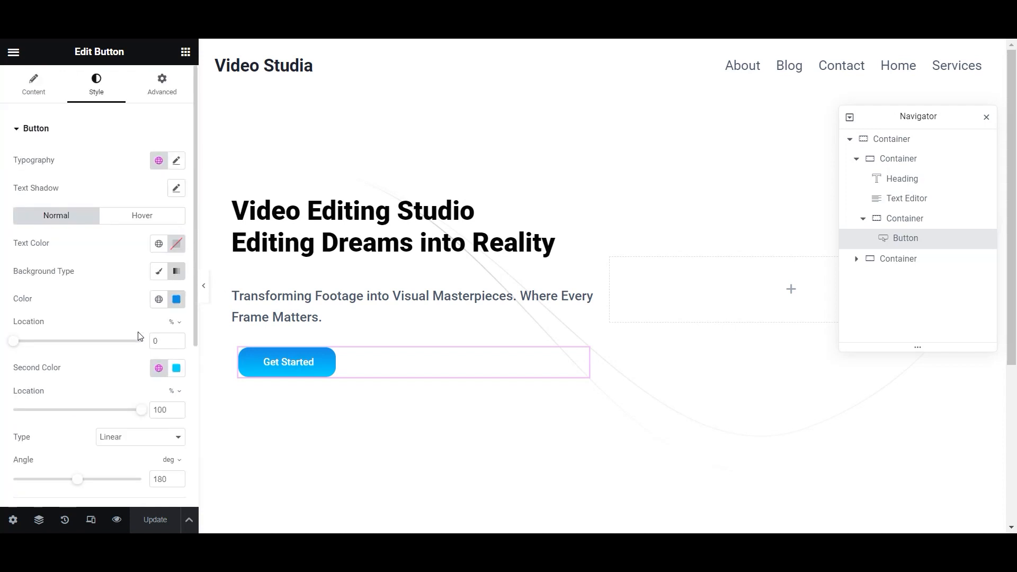
- On the Hover tab, apply the global Accent green colour to the button's background
left_click(136, 211)
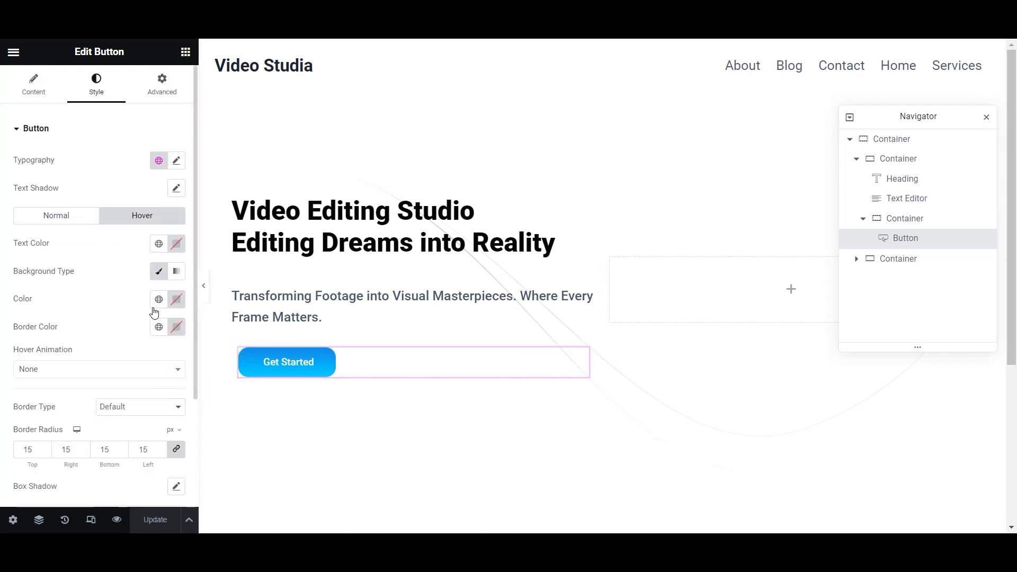
left_click(159, 299)
scroll(93, 440, "down", 3)
scroll(99, 453, "up", 2)
scroll(99, 453, "down", 3)
scroll(96, 481, "up", 4)
scroll(93, 482, "up", 1)
left_click(101, 454)
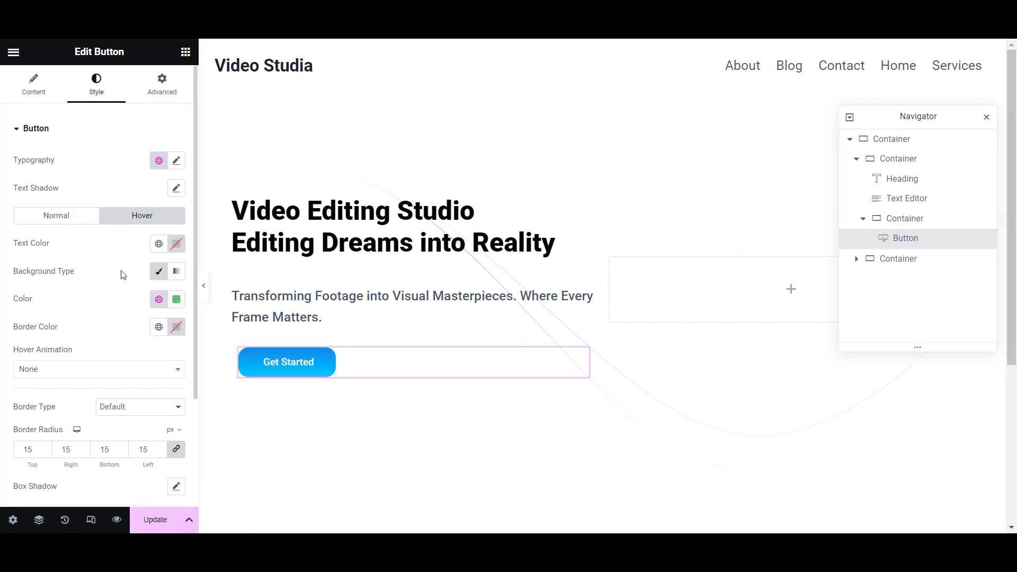
- Return to the Get Started button's Normal state to check its blue gradient, then save
left_click(64, 221)
scroll(55, 391, "down", 5)
key("ctrl+s")
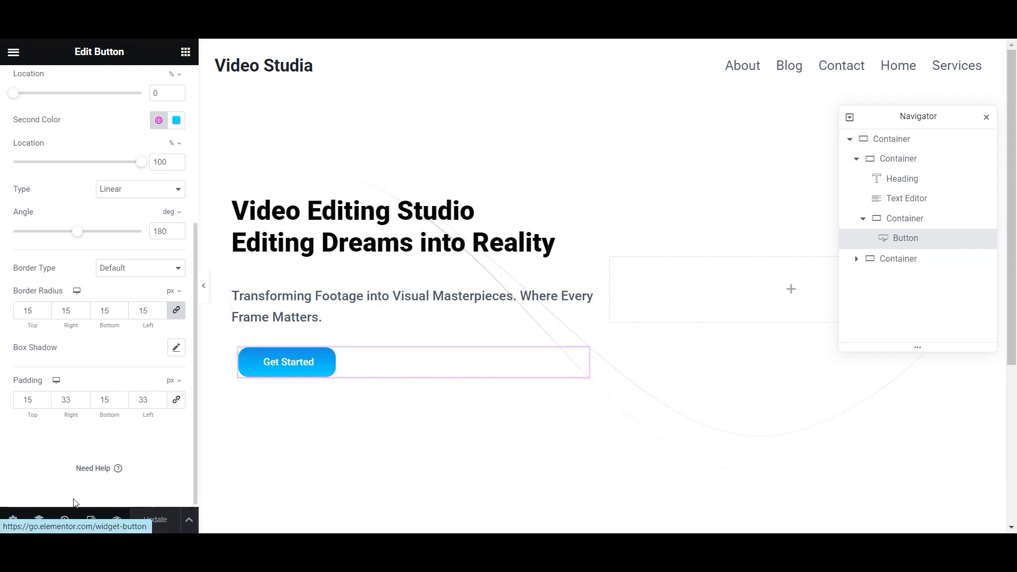
scroll(79, 466, "up", 5)
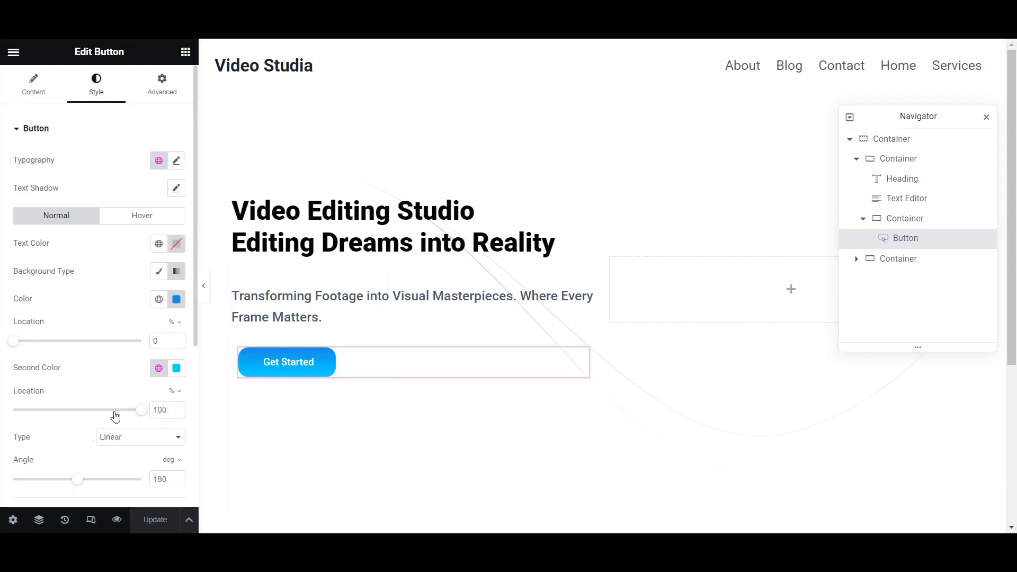
- Add an EKIT Video widget into the Get Started button's container and save
left_click(185, 51)
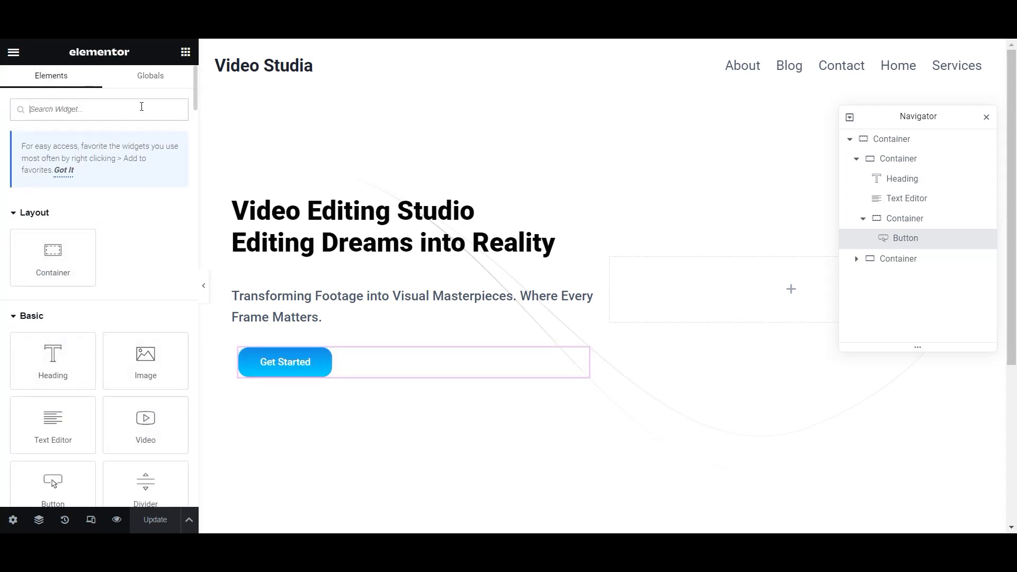
type("video")
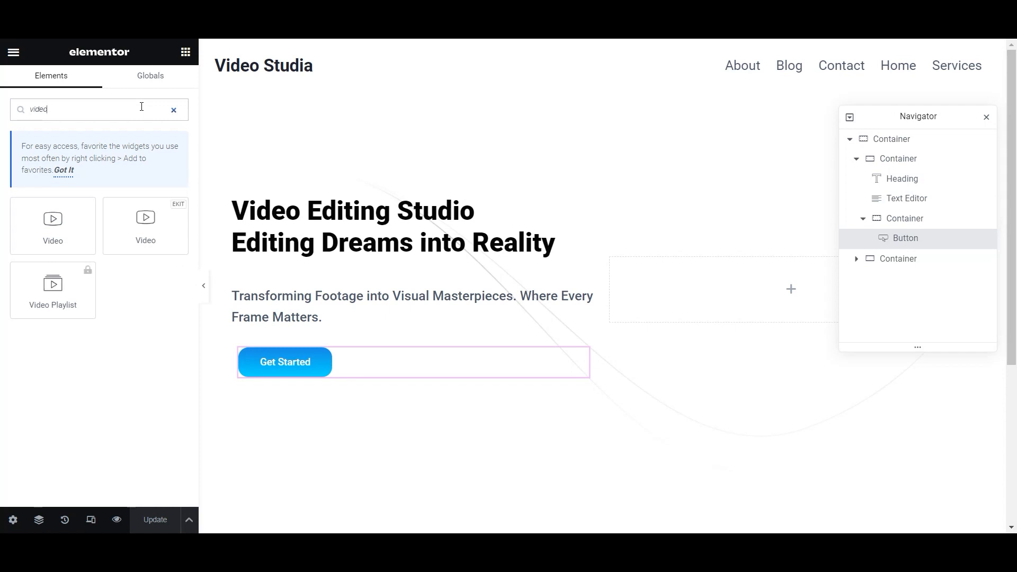
left_click_drag(146, 226, 420, 401)
left_click(158, 521)
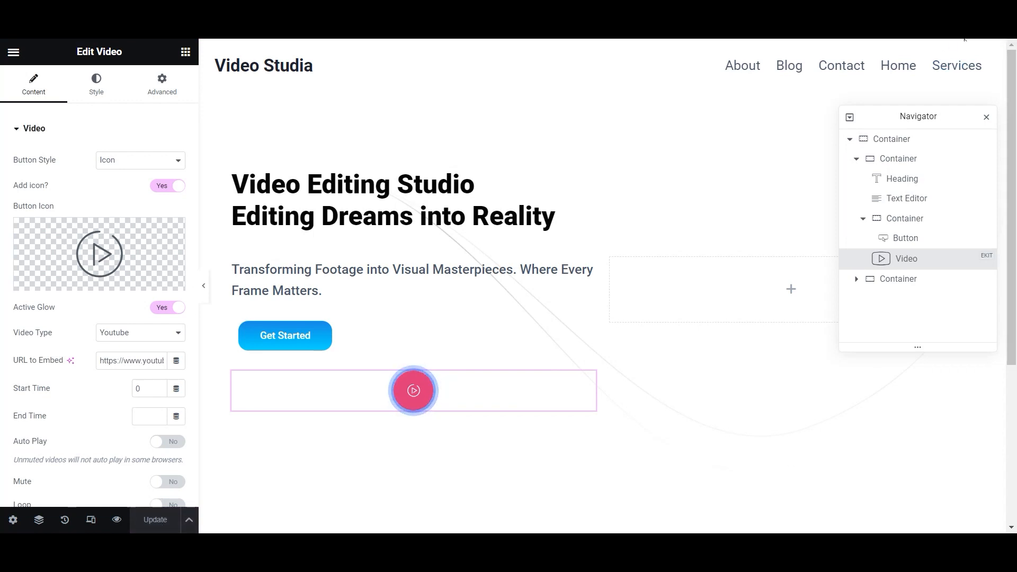
left_click(186, 52)
left_click(928, 259)
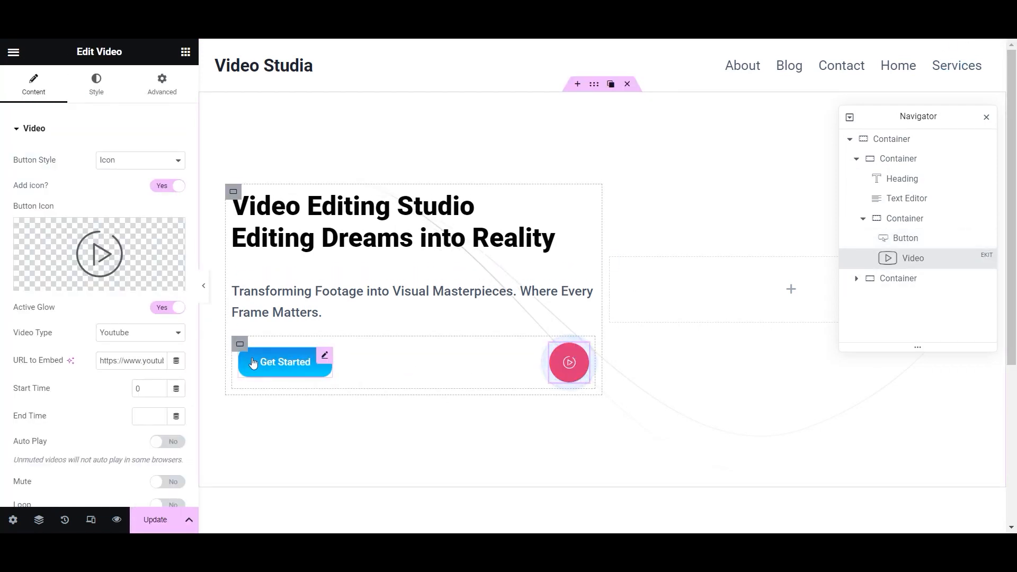
- Centre the button and video in their container with an 80 px gap
left_click(240, 344)
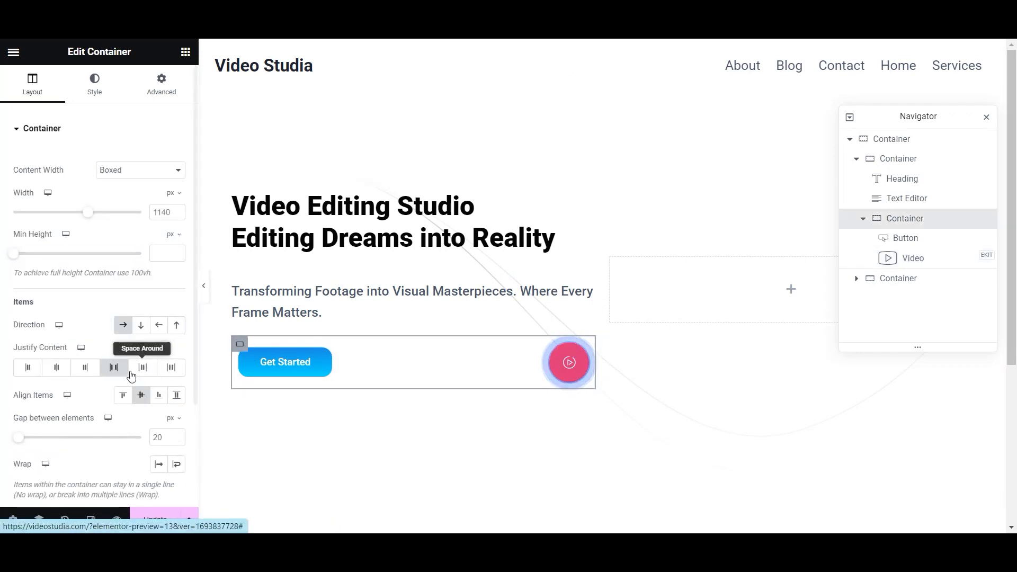
left_click(28, 367)
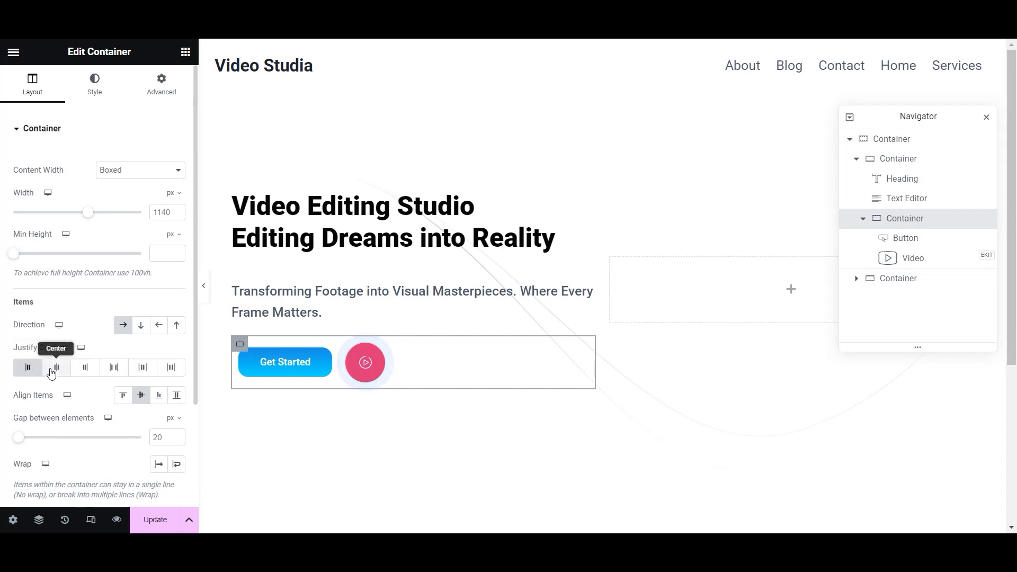
left_click(51, 369)
left_click_drag(18, 438, 32, 442)
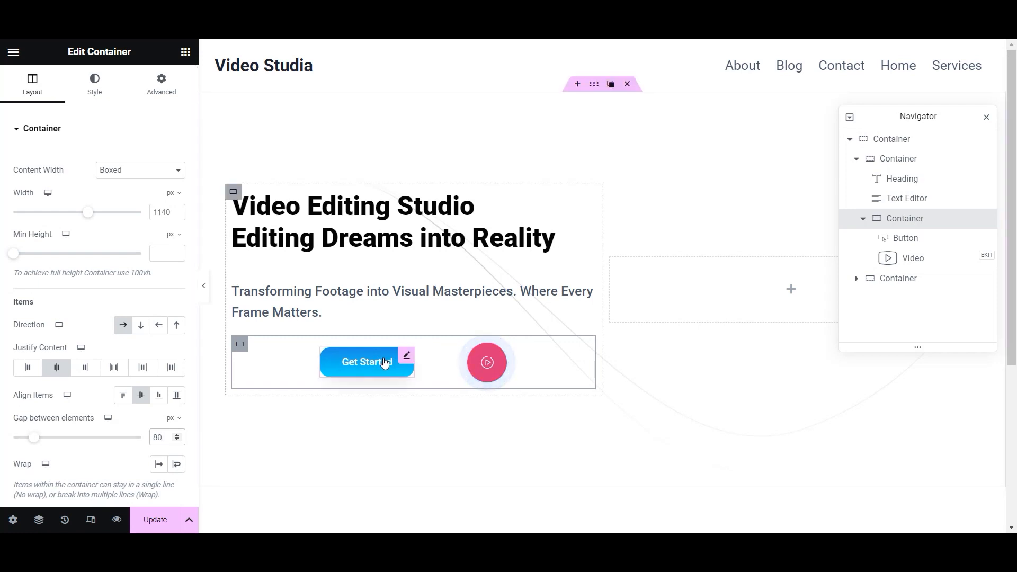
left_click(409, 357)
- Try raising the button's top and bottom padding to 20 px
scroll(67, 442, "down", 5)
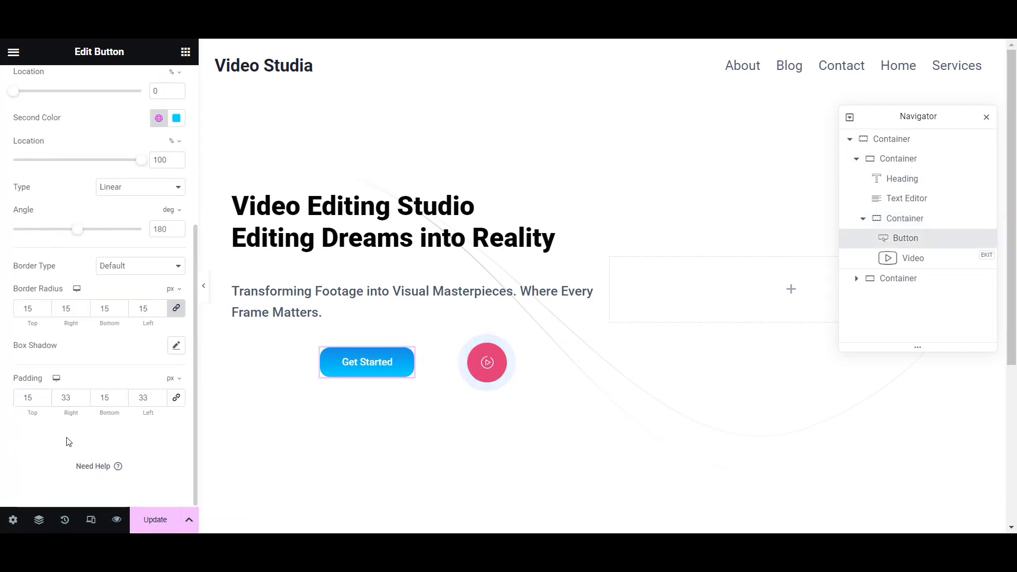
left_click(45, 396)
left_click(45, 396)
left_click(45, 395)
left_click(45, 395)
left_click(45, 400)
left_click(44, 400)
left_click(122, 395)
left_click(122, 395)
left_click(121, 395)
left_click(122, 395)
left_click(121, 395)
scroll(144, 420, "up", 10)
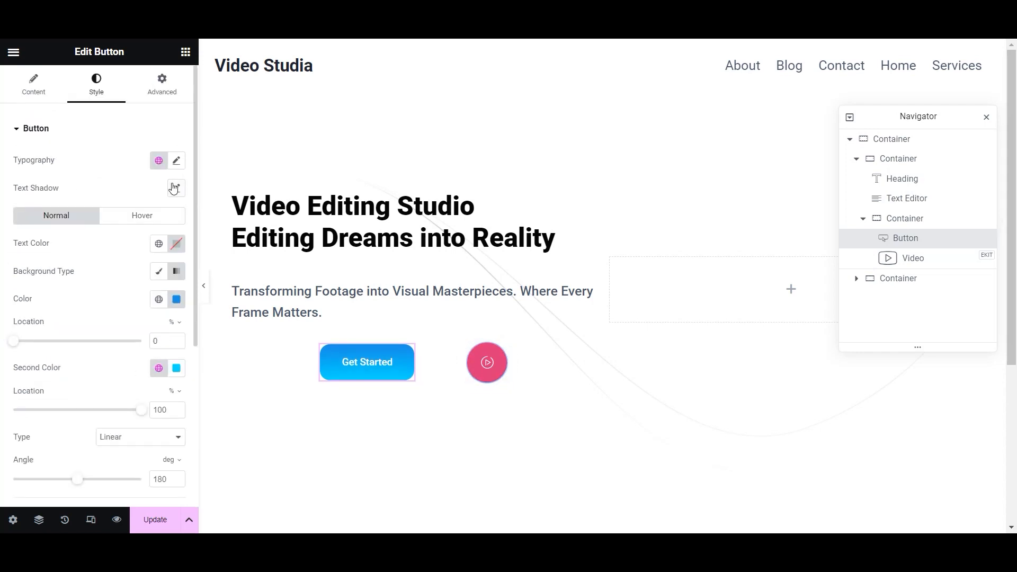
- Set the Get Started text weight to 600 (Semi Bold) and save
left_click(177, 161)
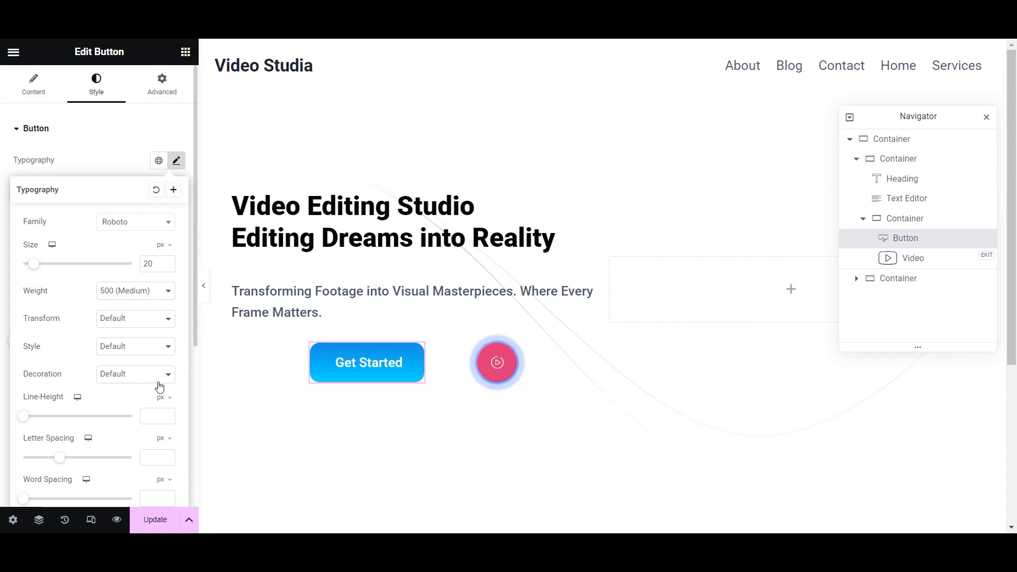
left_click(169, 297)
left_click(155, 355)
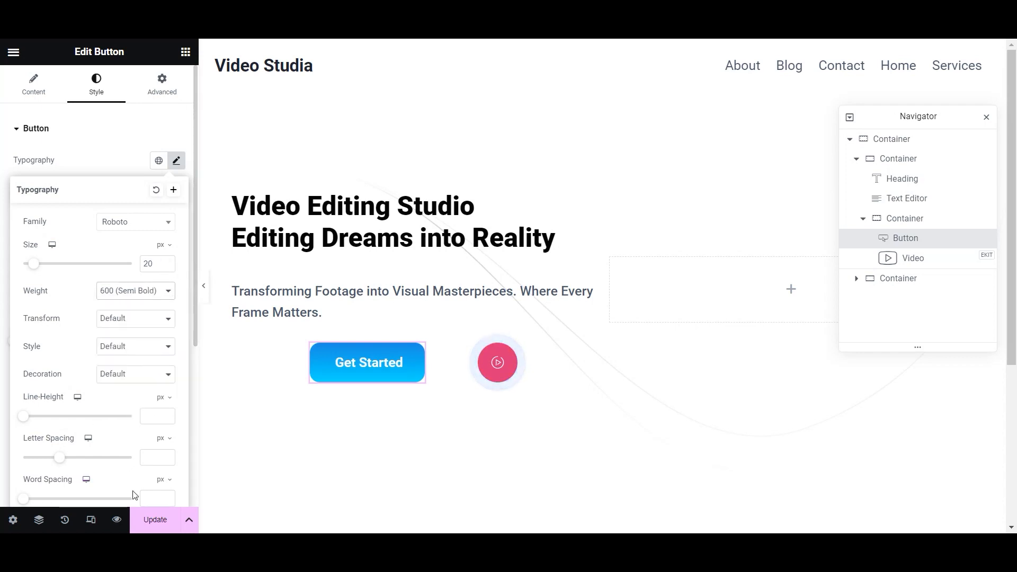
left_click(155, 519)
- Settle the button's top and bottom padding at 18 px and save the page
scroll(110, 351, "down", 5)
left_click(45, 402)
left_click(44, 402)
left_click(45, 402)
left_click(45, 402)
left_click(44, 402)
left_click(122, 402)
left_click(122, 403)
left_click(122, 402)
left_click(121, 402)
left_click(122, 402)
left_click(45, 397)
left_click(45, 397)
left_click(44, 397)
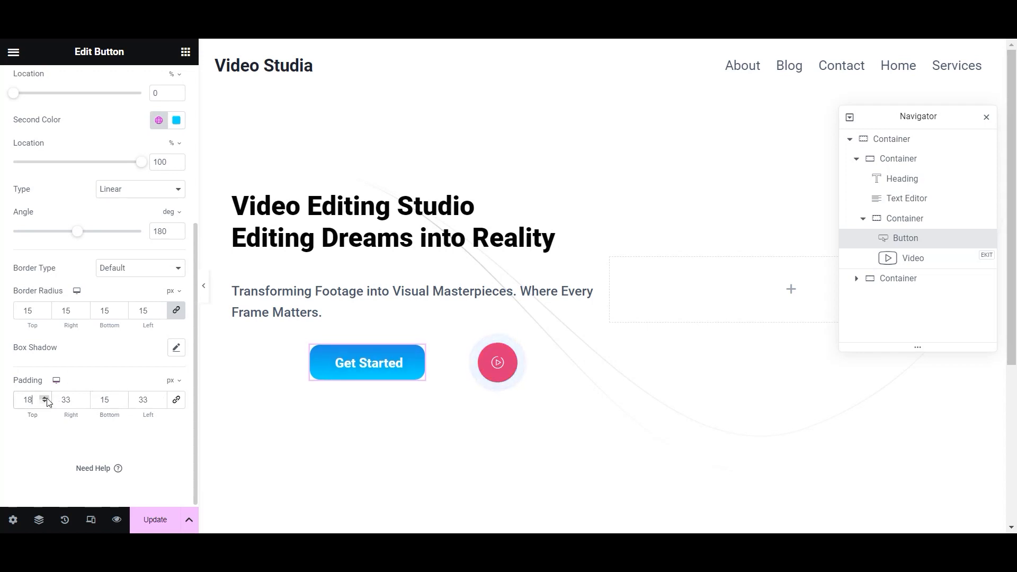
left_click(122, 397)
left_click(122, 397)
left_click(122, 397)
key("ctrl+s")
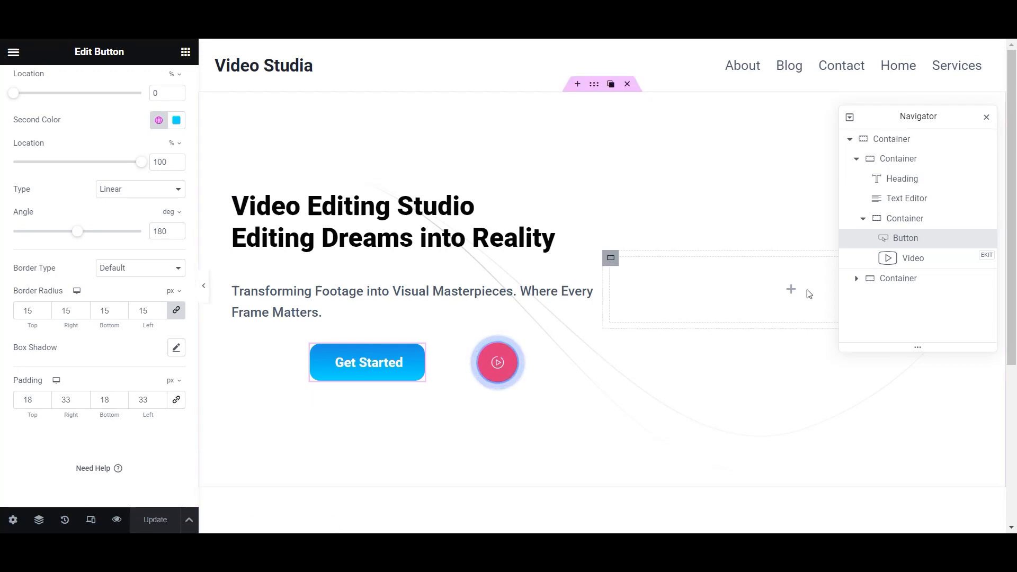
- Add an Image widget to the empty right column and upload Video-Studia.jpg
left_click(182, 57)
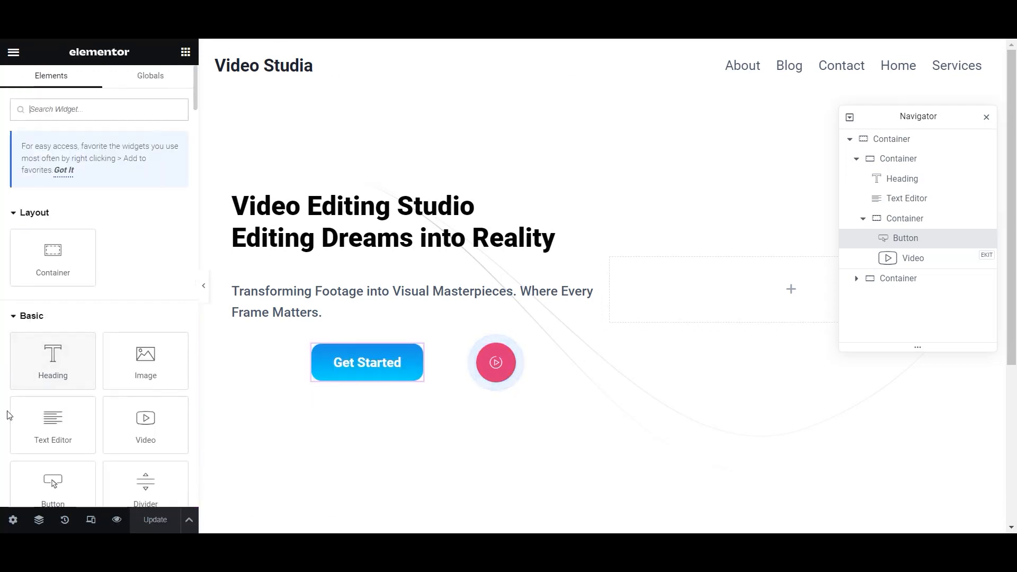
left_click_drag(140, 366, 762, 290)
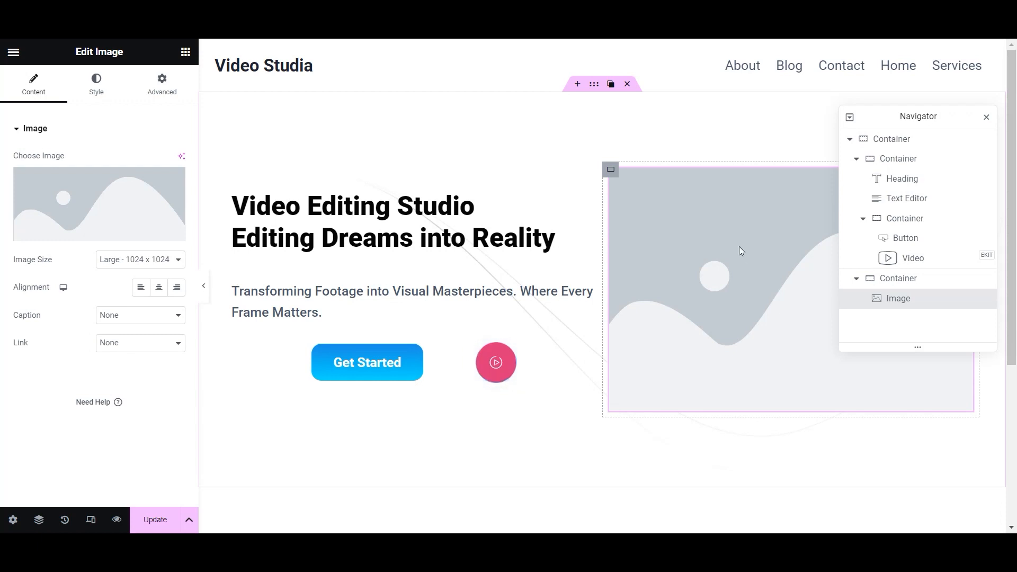
left_click(107, 201)
left_click(200, 106)
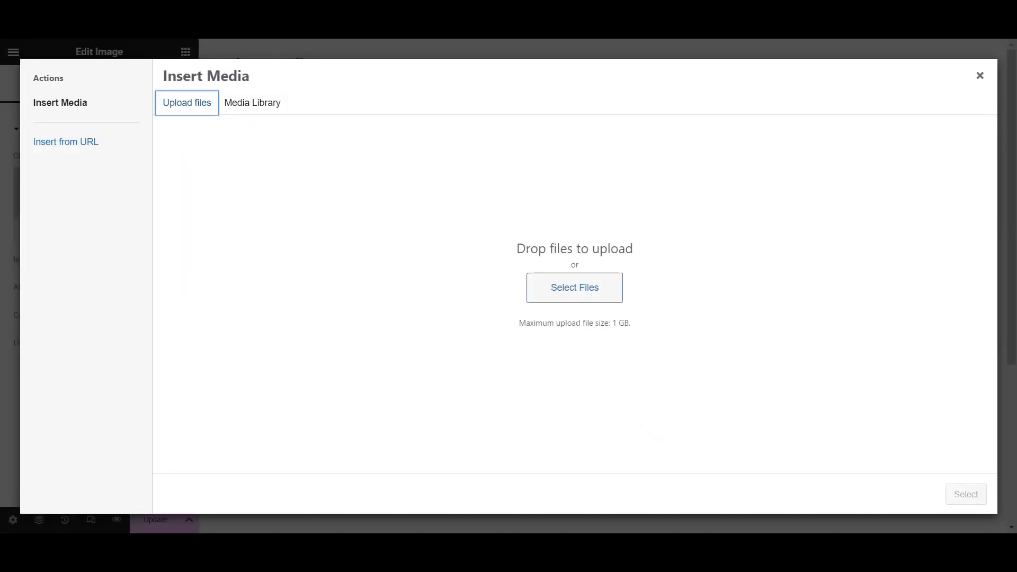
left_click(417, 509)
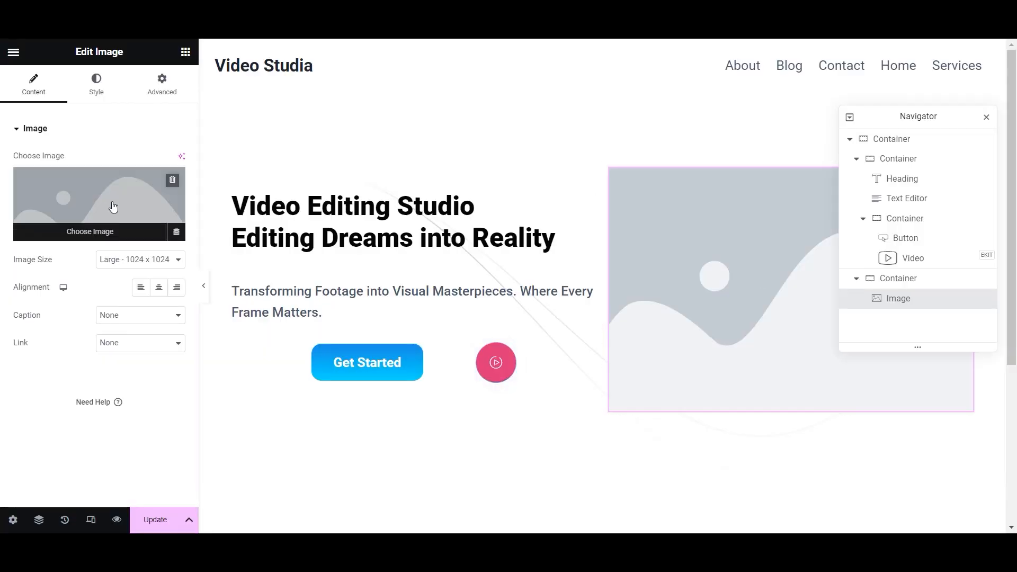
left_click(111, 204)
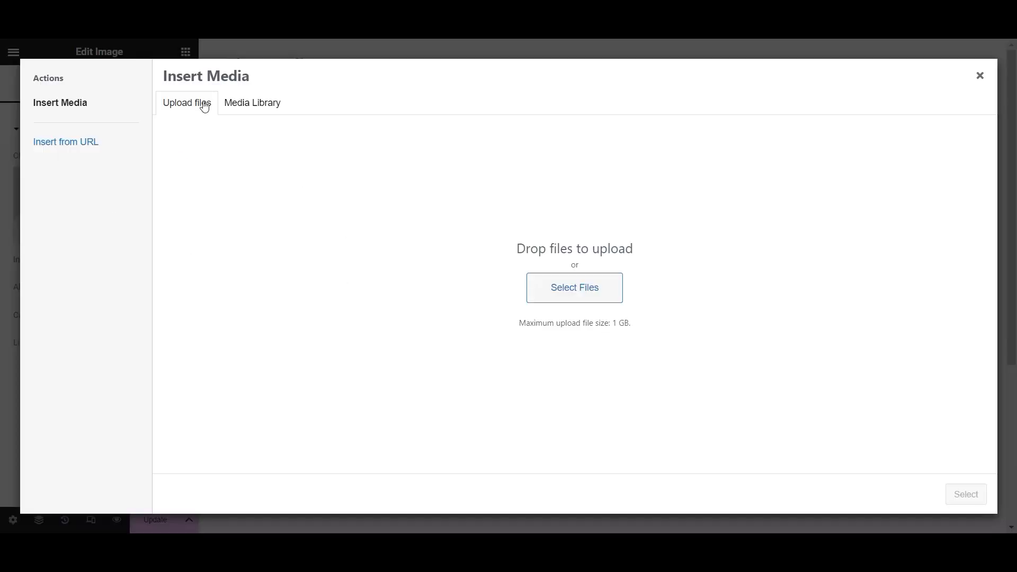
left_click(361, 497)
left_click_drag(329, 165, 904, 352)
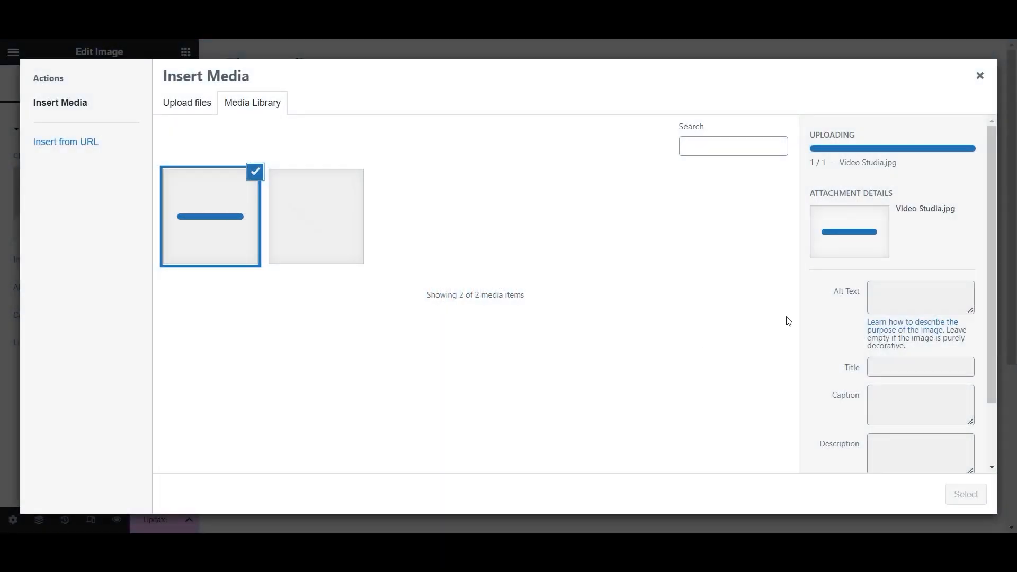
- Give the image the alt text 'Video Editing Studio' and insert it
left_click(900, 269)
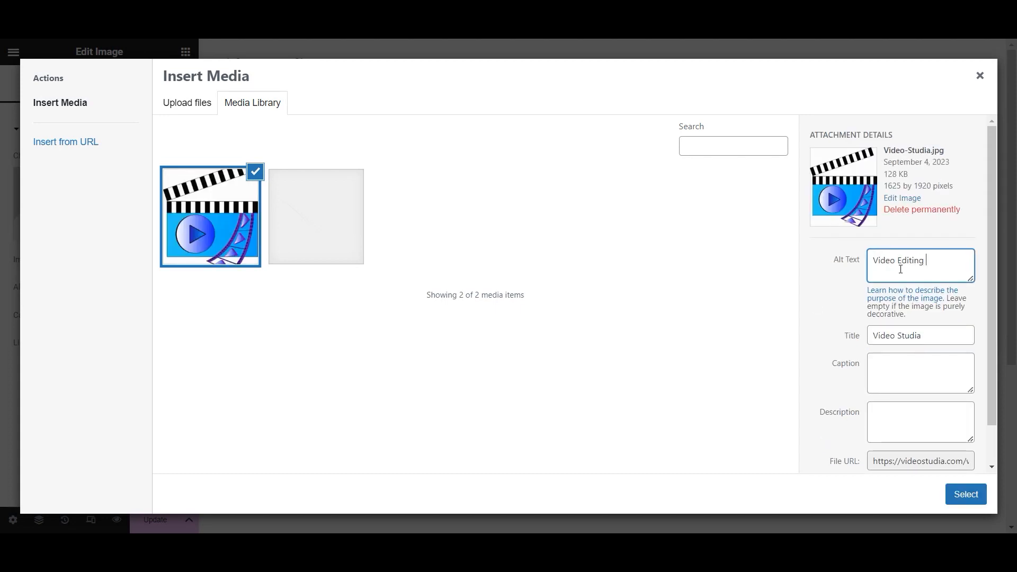
left_click(966, 494)
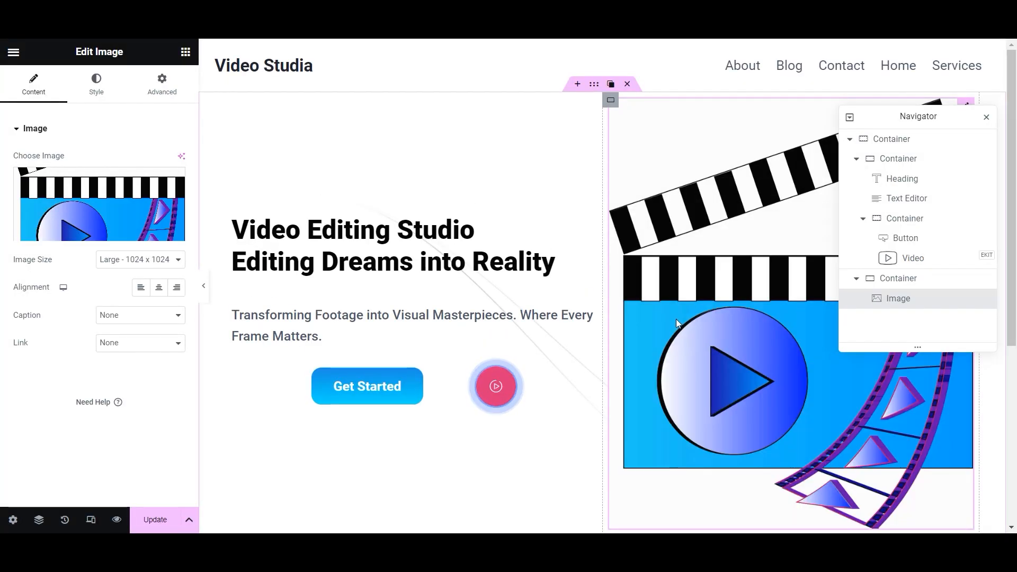
left_click(108, 207)
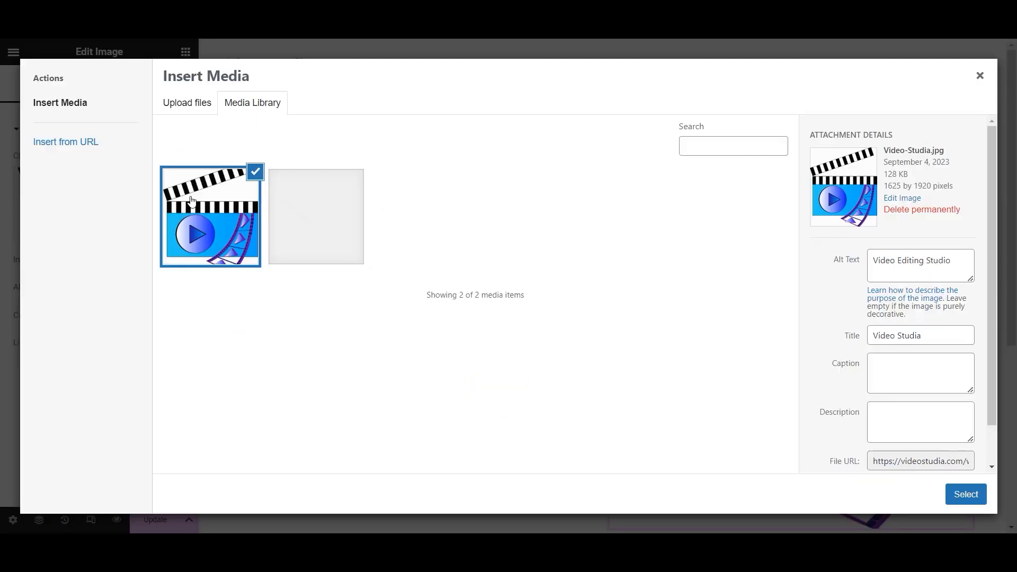
left_click(981, 78)
left_click(96, 82)
- Set the clapperboard image width to 70% and update the page
scroll(83, 365, "down", 2)
scroll(85, 366, "up", 2)
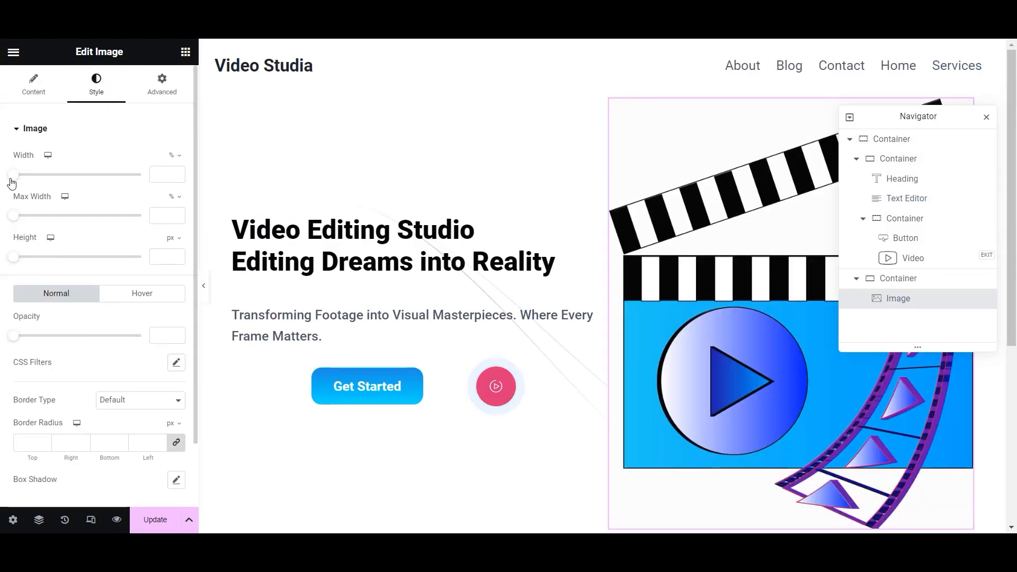
scroll(20, 365, "down", 2)
scroll(24, 368, "up", 2)
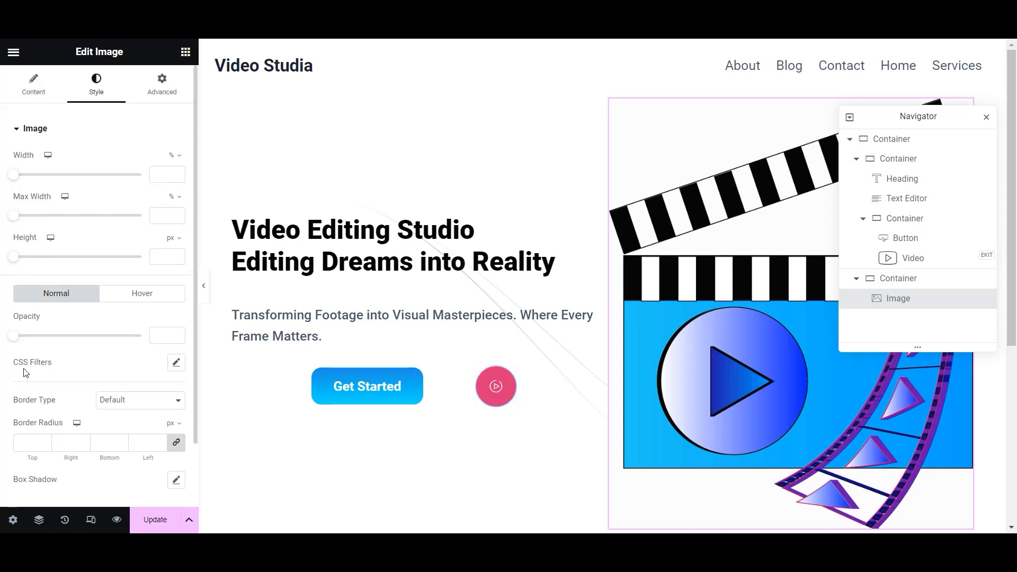
left_click_drag(20, 180, 107, 181)
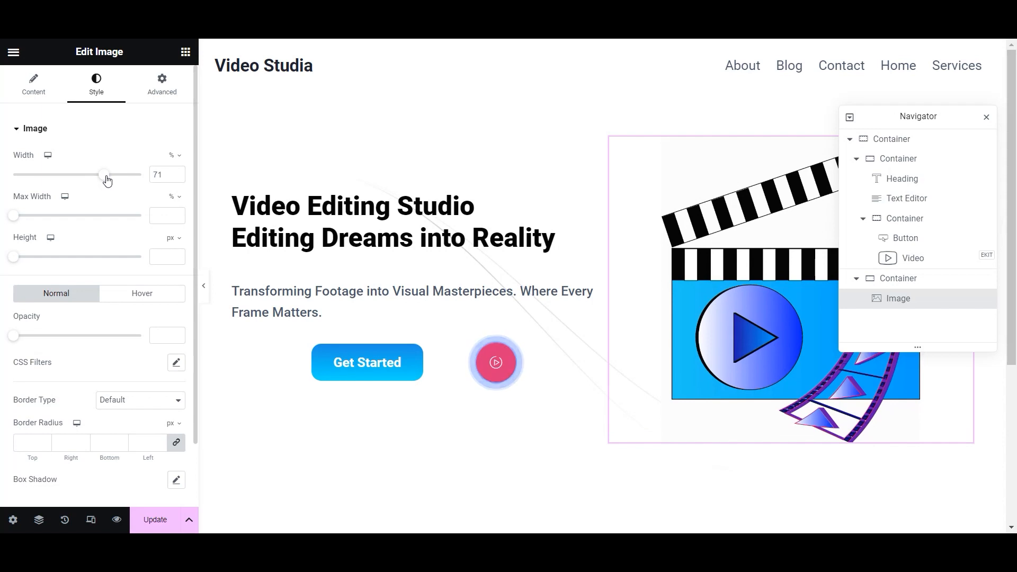
type("70")
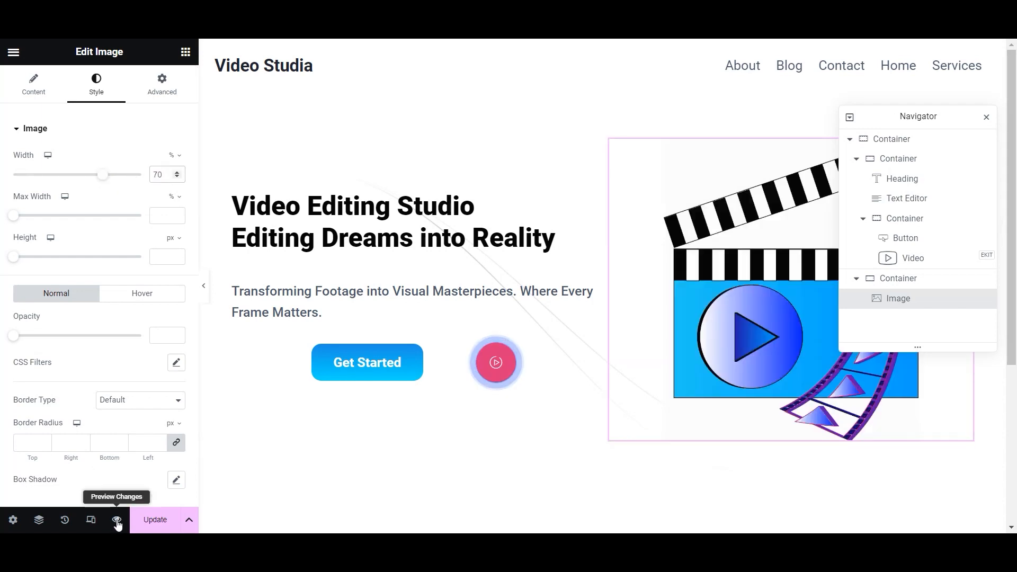
left_click(155, 519)
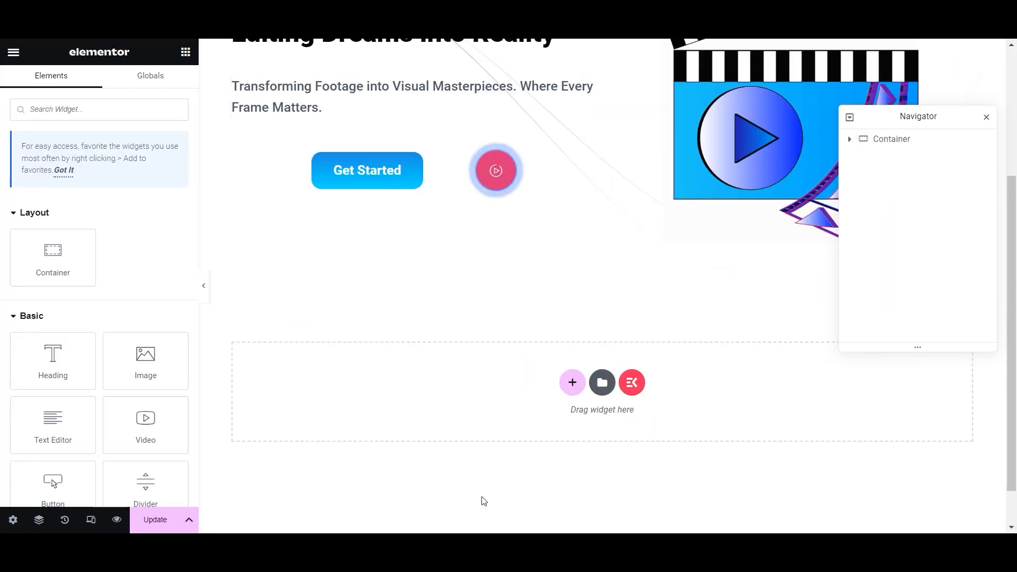
- Add a single-column section with 40 px top/bottom and 20 px side padding, then save
left_click(572, 382)
left_click(440, 418)
left_click(187, 89)
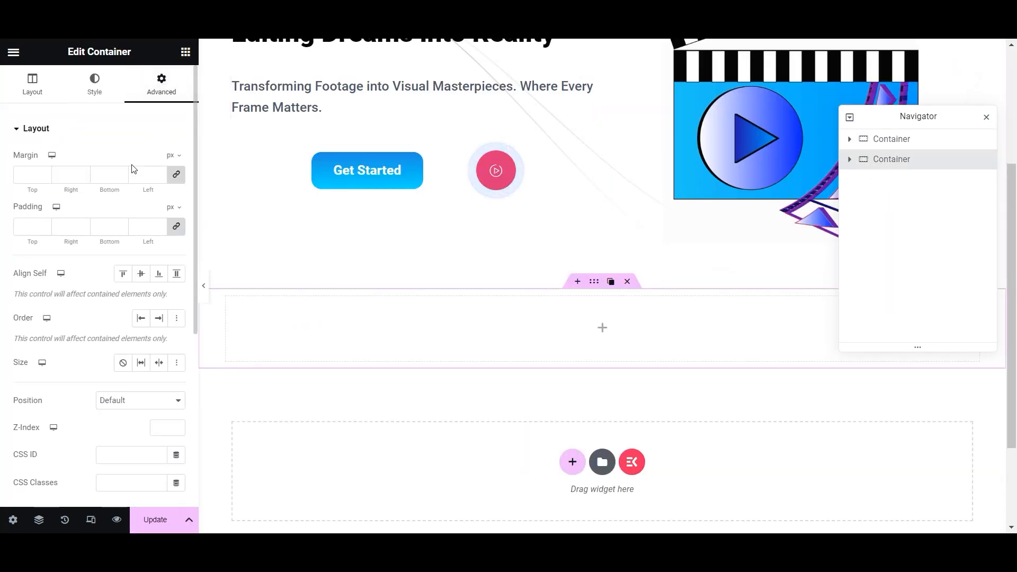
type("20")
left_click(176, 227)
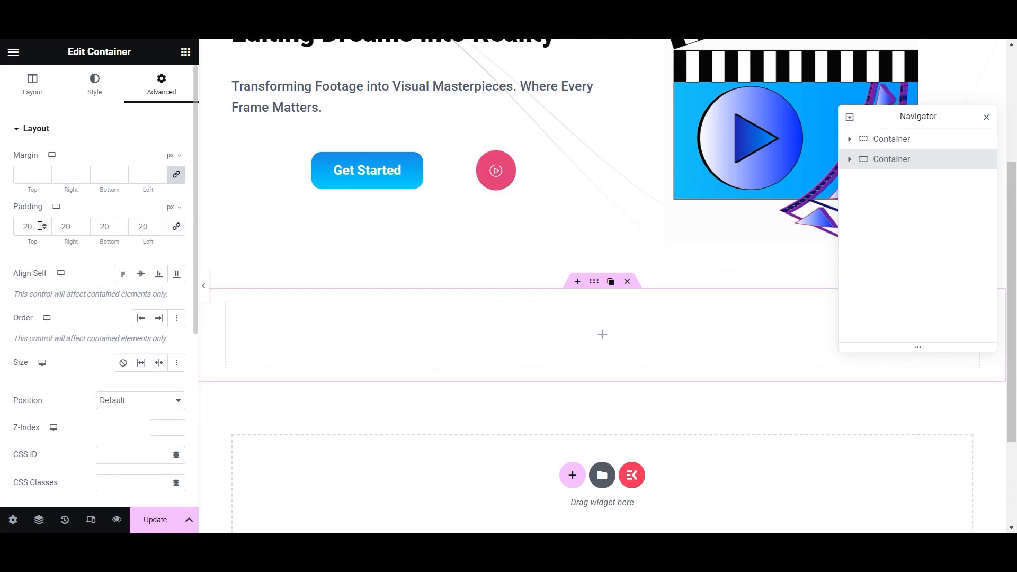
left_click_drag(40, 227, 3, 228)
type("40")
double_click(113, 229)
type("40")
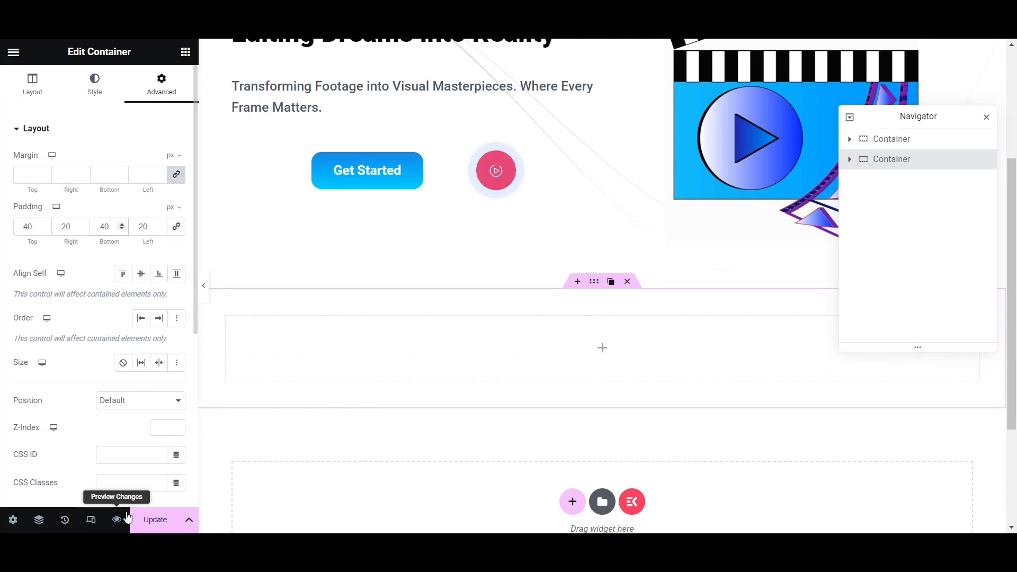
left_click(155, 519)
- Add an EKIT Heading widget titled 'Video {{Editing}} Studio' to the new section
left_click(185, 52)
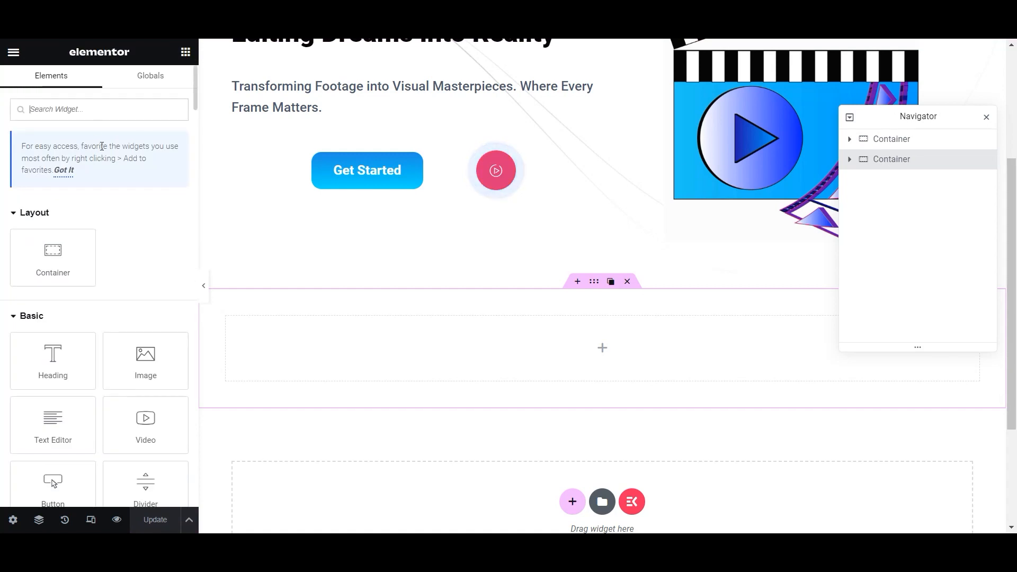
type("heading")
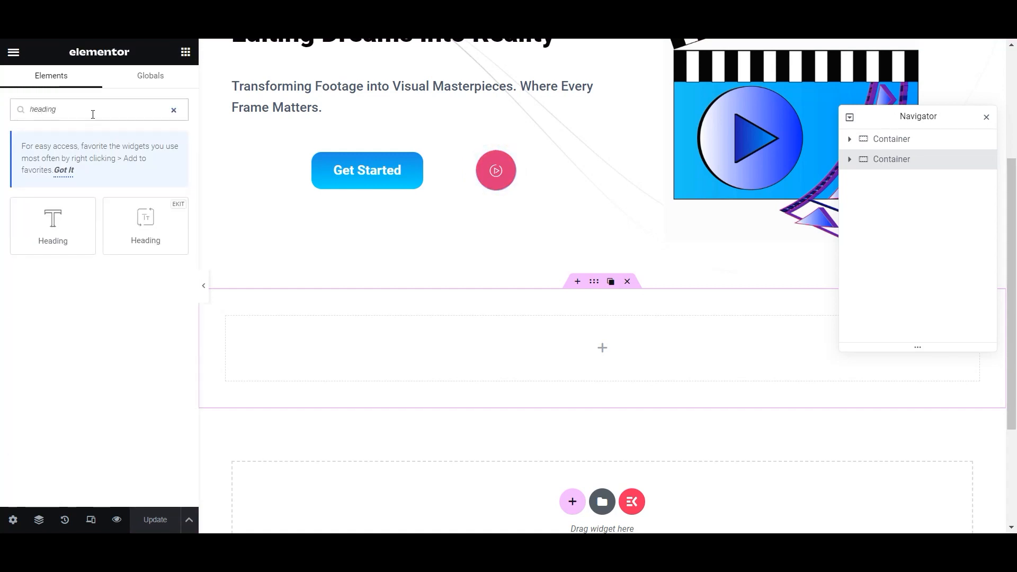
left_click_drag(144, 222, 538, 339)
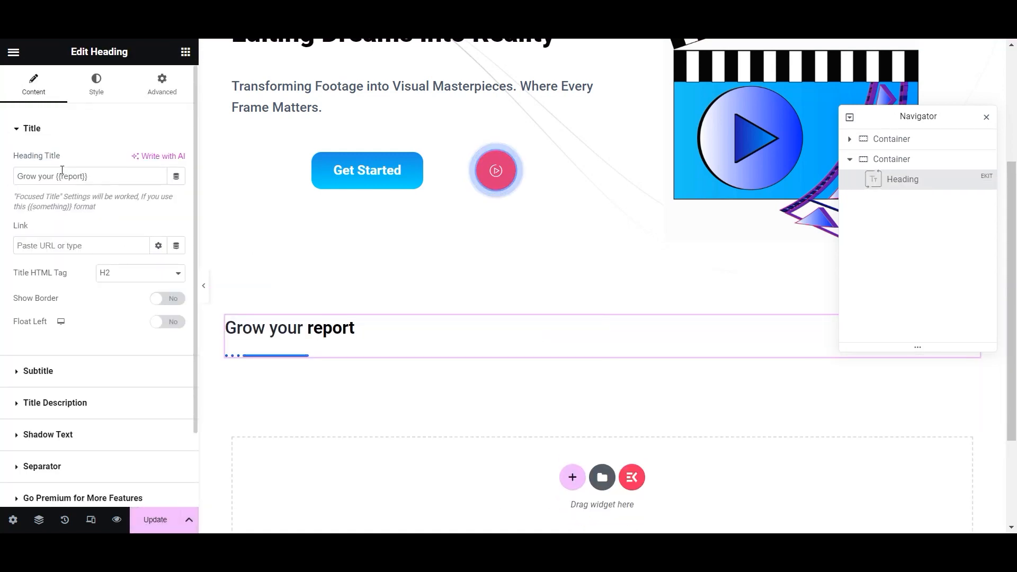
left_click_drag(54, 176, 24, 179)
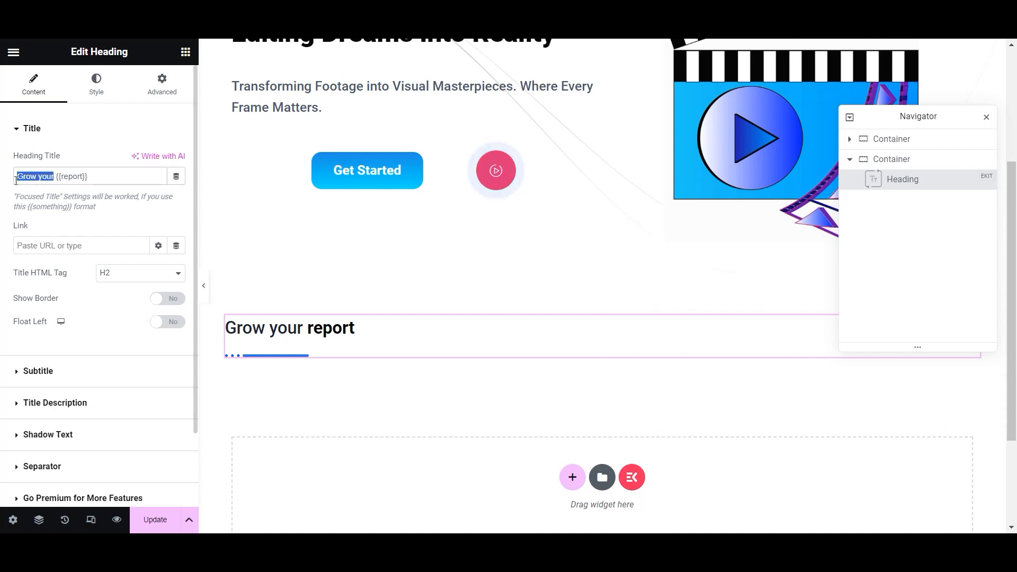
key("BackSpace")
type("Video {{")
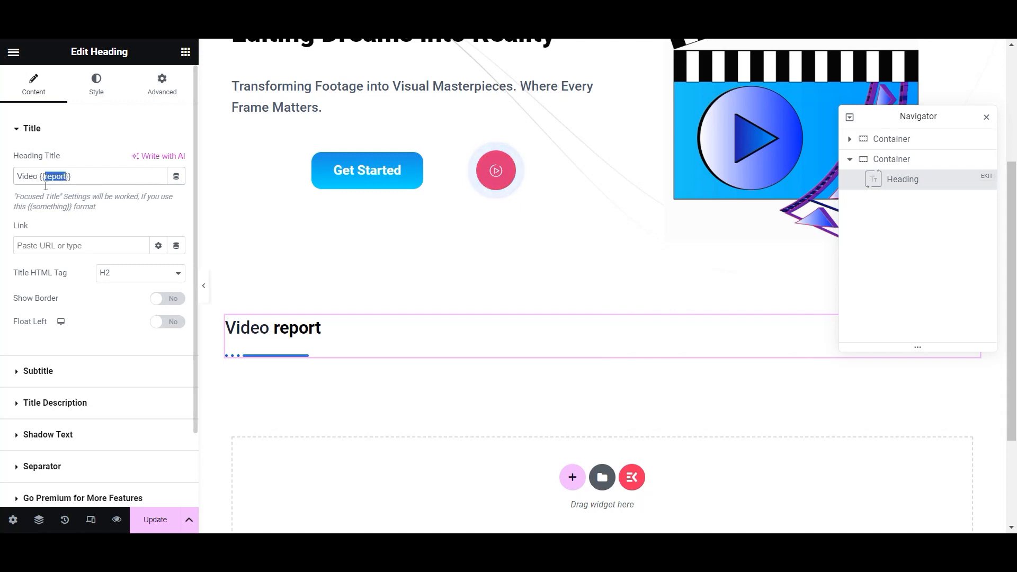
type("Editing")
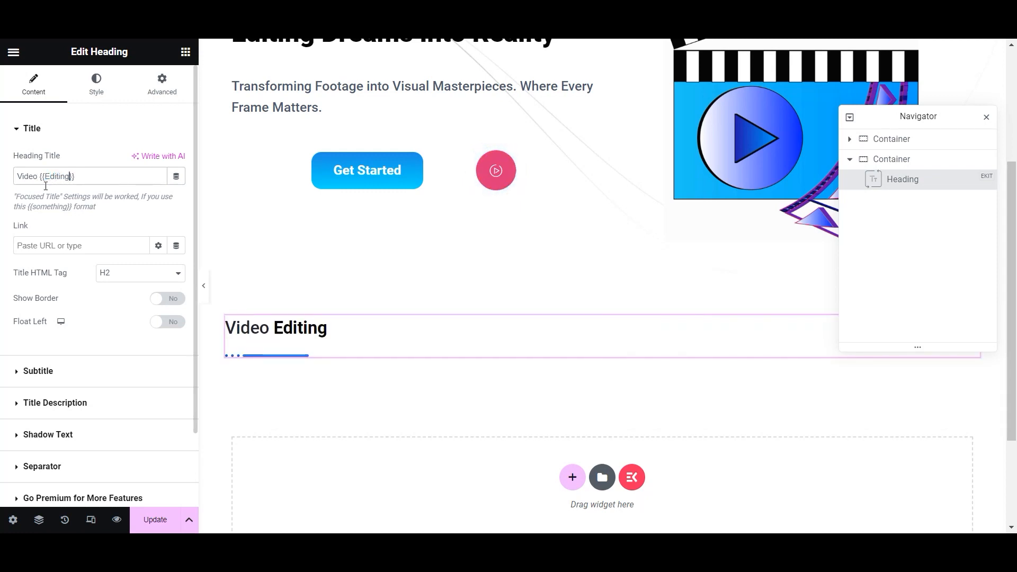
left_click(88, 177)
type("Studio")
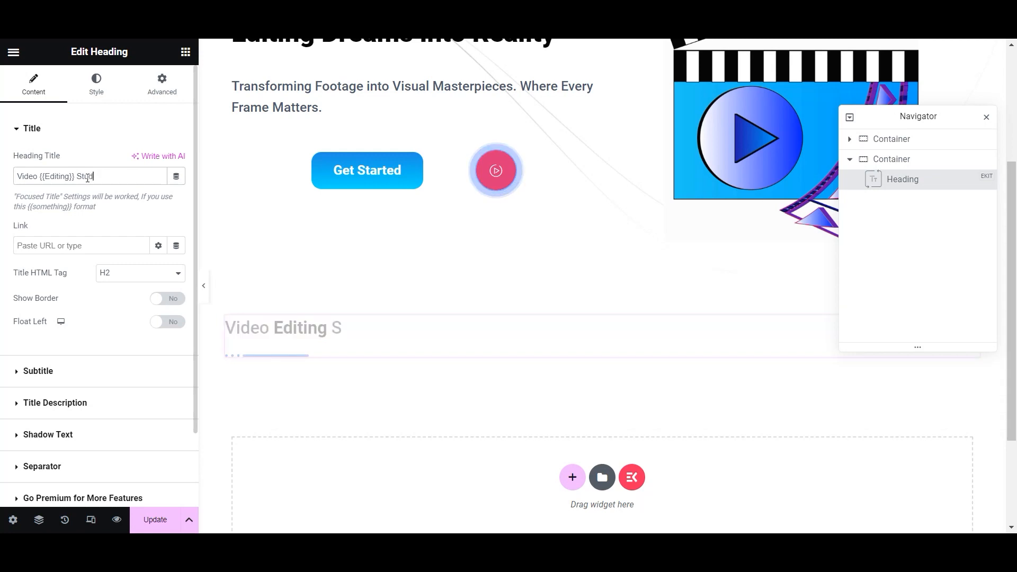
- Turn on the heading subtitle and set it to 'Transforming Ideas into Cinematic Reality'
left_click(25, 373)
left_click(168, 190)
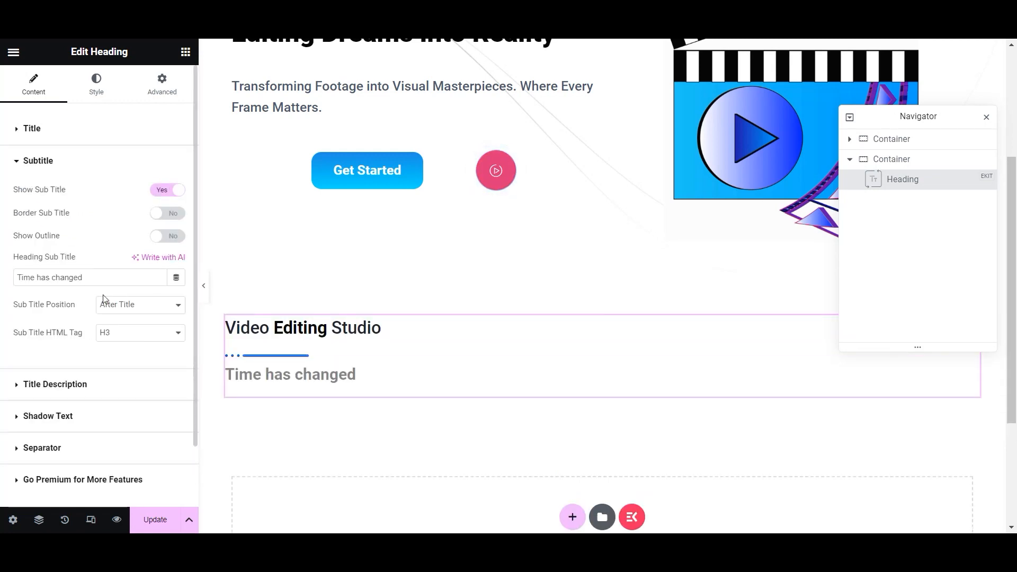
left_click_drag(98, 279, 4, 280)
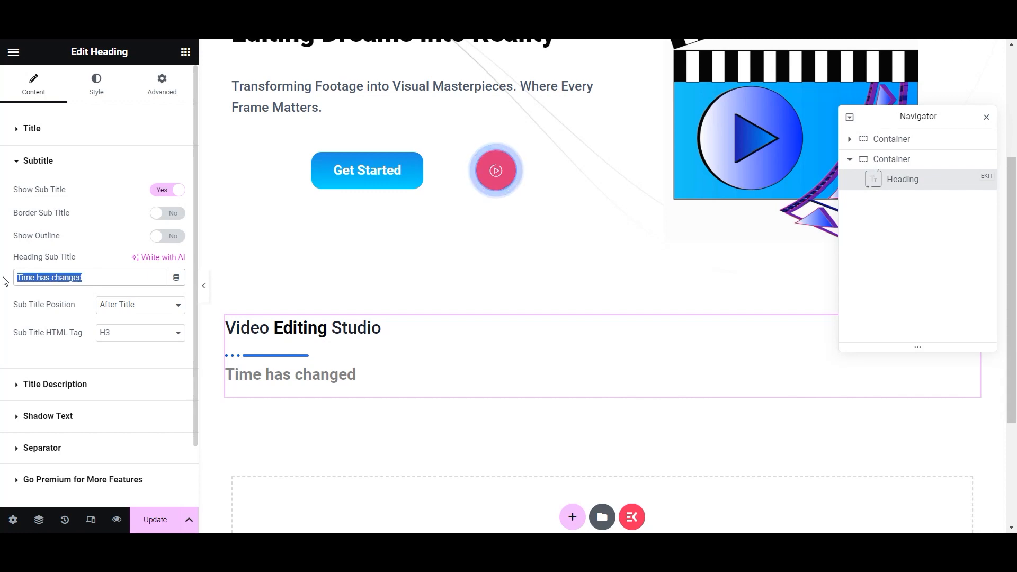
type("Transforming ideas into cinematic realit")
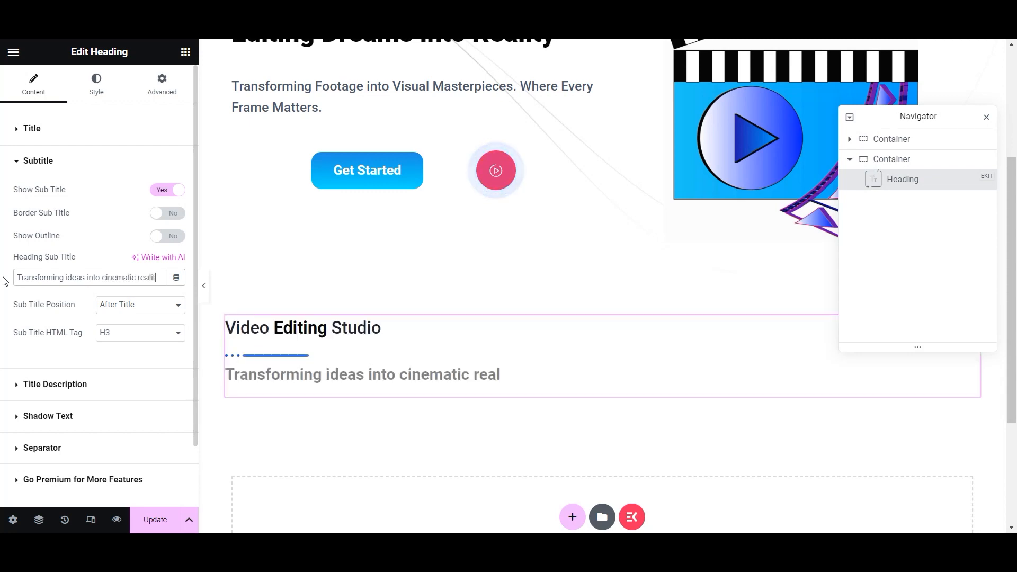
type("y")
key("BackSpace")
type("I")
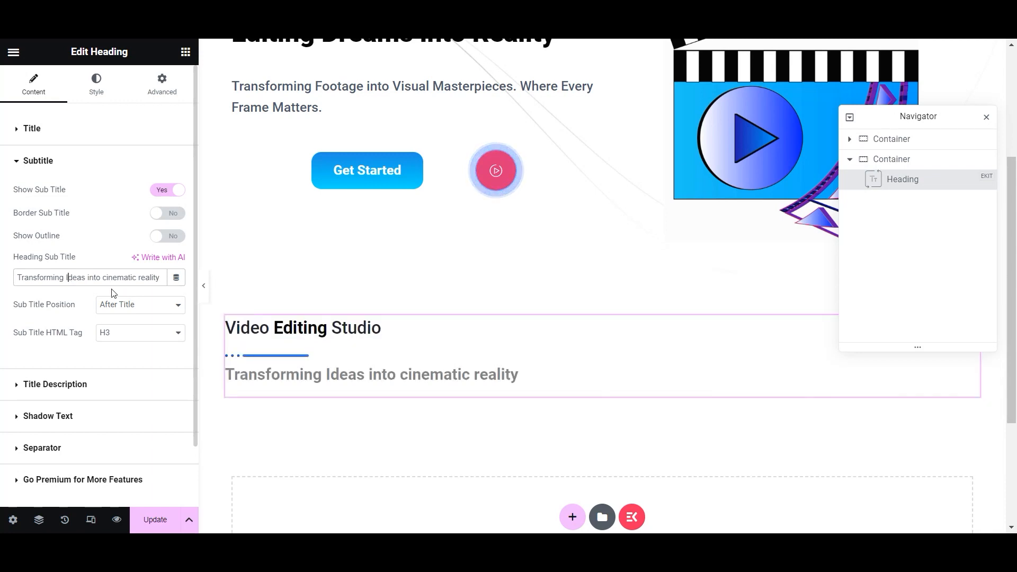
key("BackSpace")
type("C")
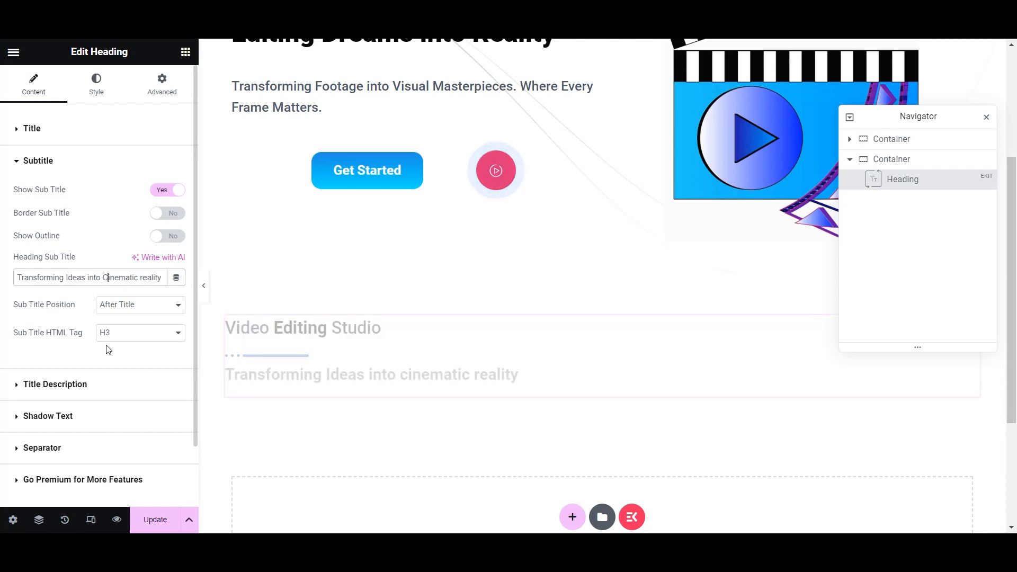
key("BackSpace")
type("R")
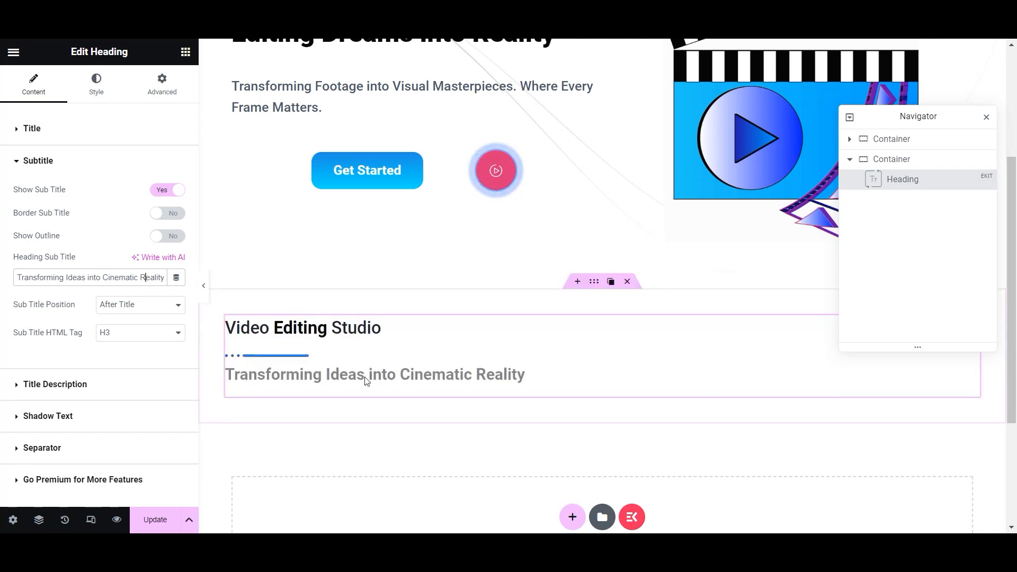
- Enable the heading description with 'We are ready to turn your raw footage into polished, professional-quality videos.' and save
left_click(156, 520)
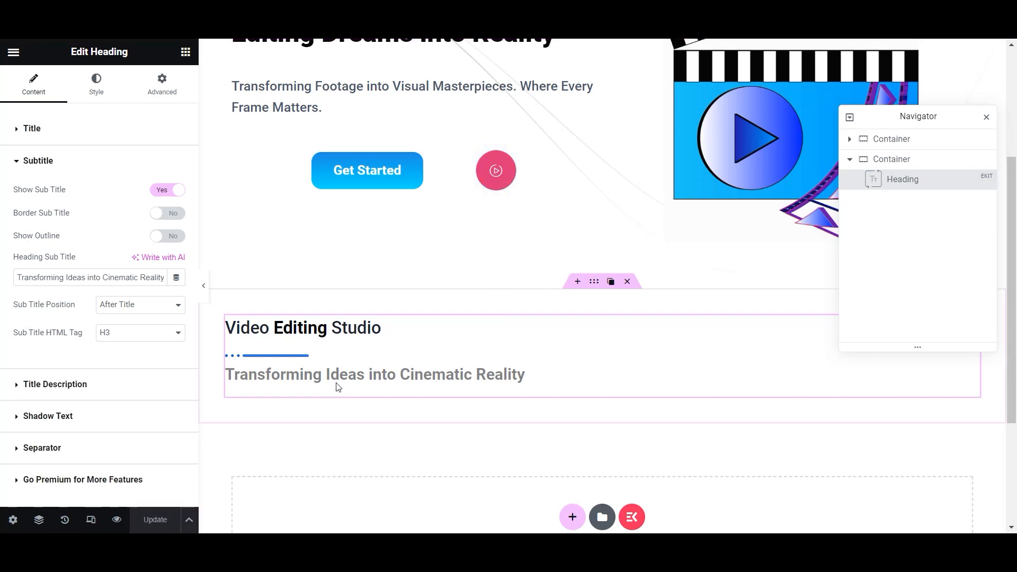
left_click(55, 384)
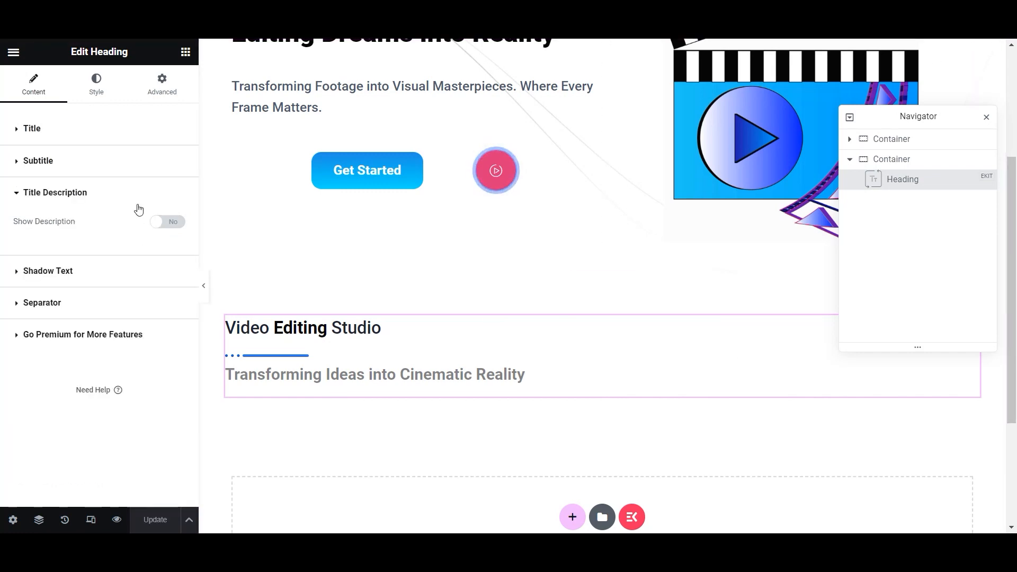
left_click(169, 223)
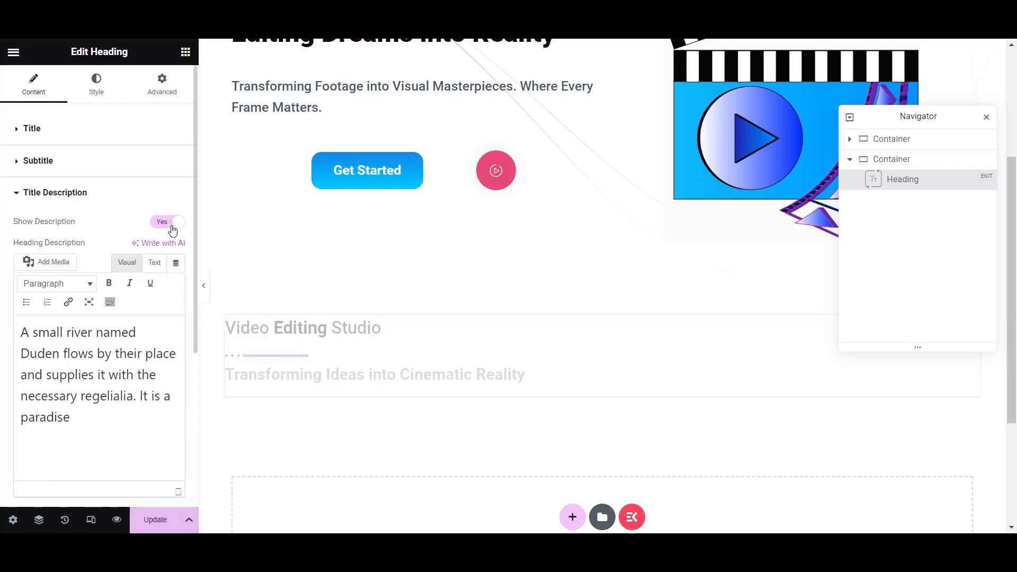
left_click(95, 455)
left_click_drag(95, 455, 22, 334)
type("We")
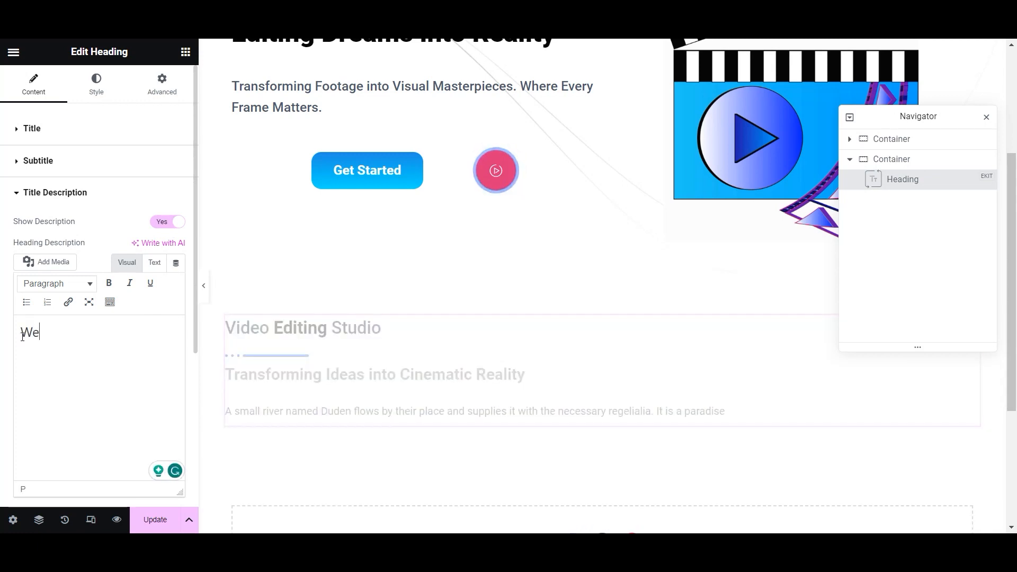
type(" are ready to turn your raw footage into polished, professional-quality videos.")
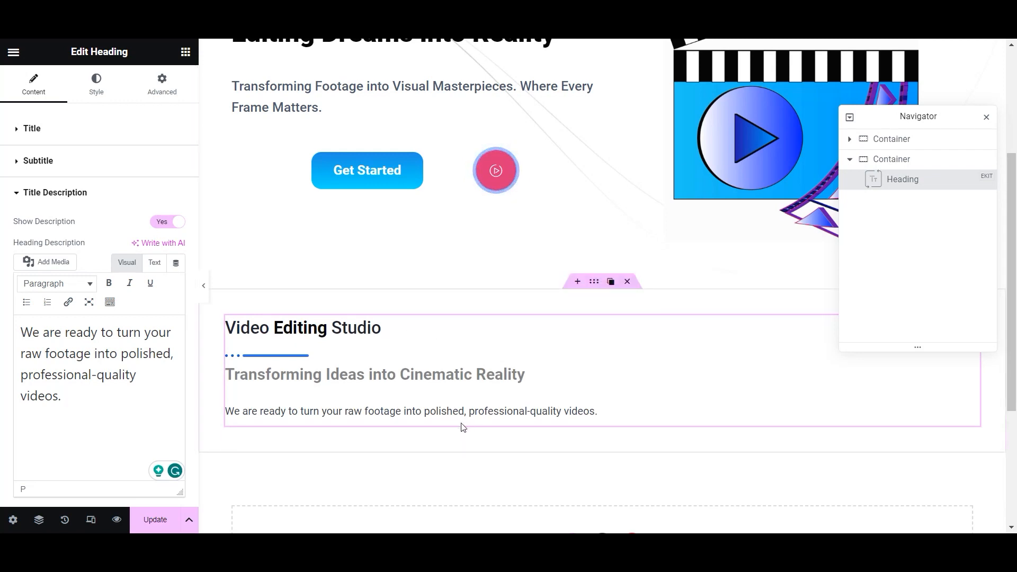
key("ctrl+s")
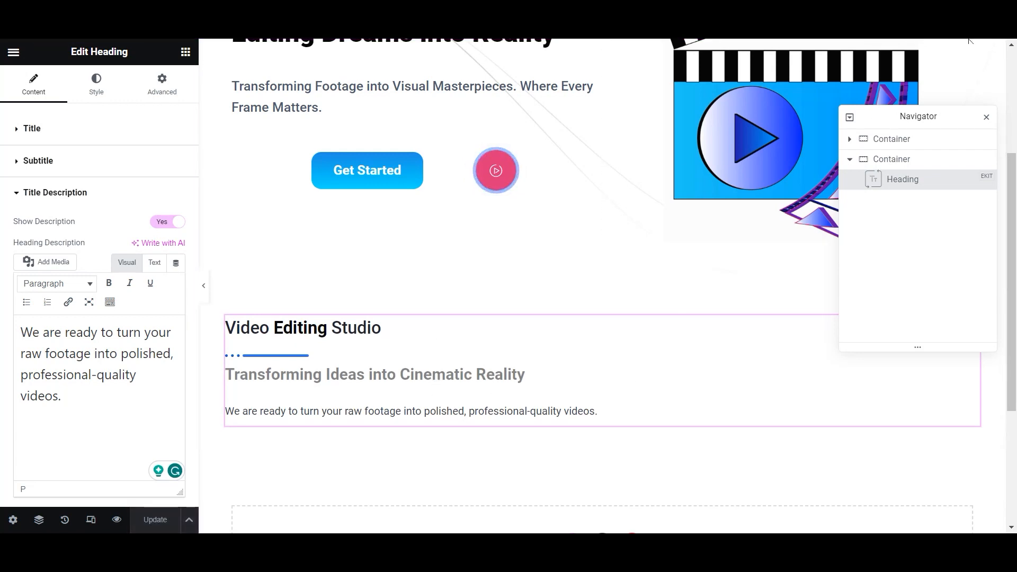
- Select the Video Editing Studio heading and bring up its Style settings
left_click(595, 286)
left_click(315, 325)
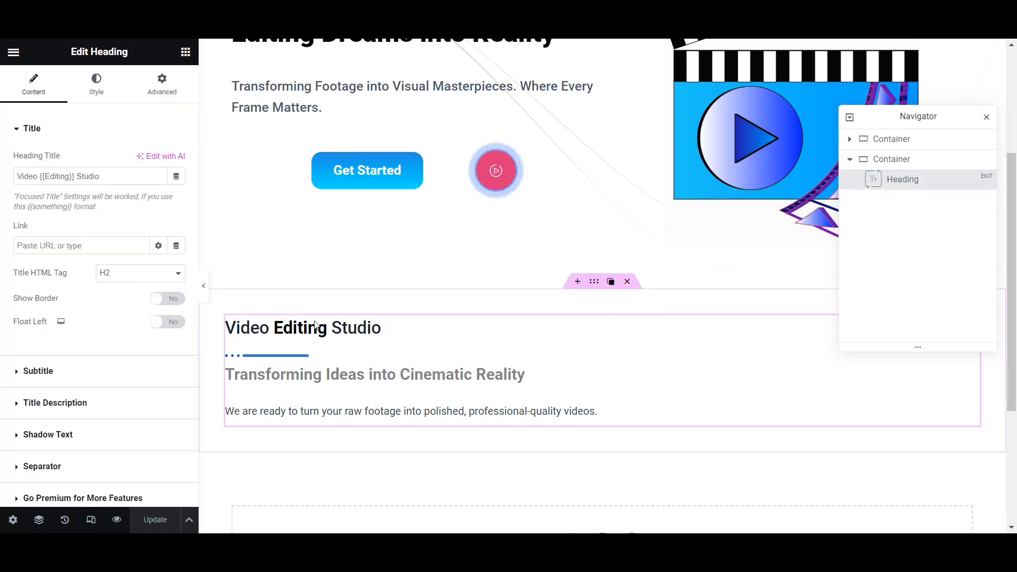
left_click(88, 90)
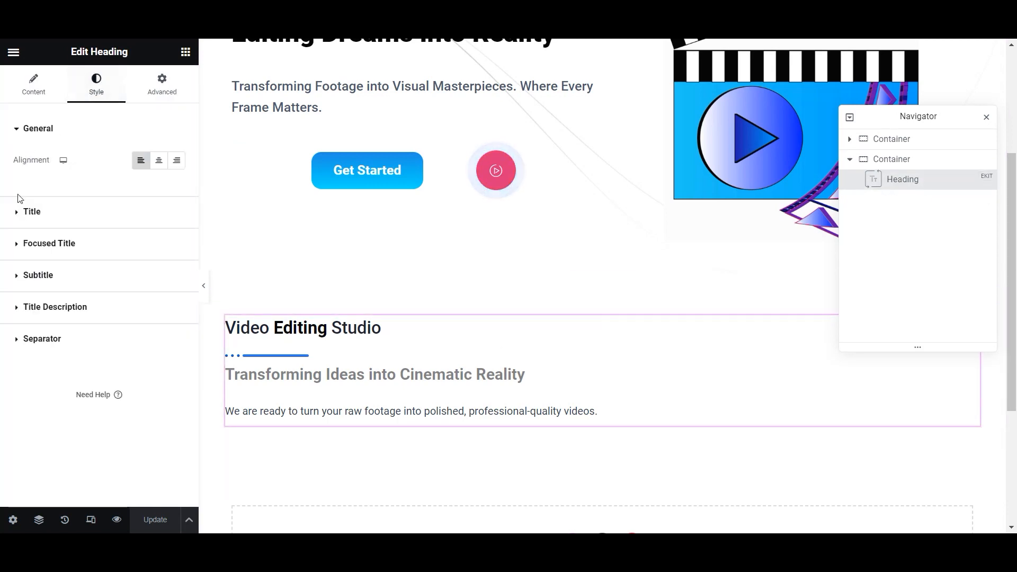
- Centre the heading and set its title font to Roboto at 50 px
left_click(8, 214)
left_click(40, 88)
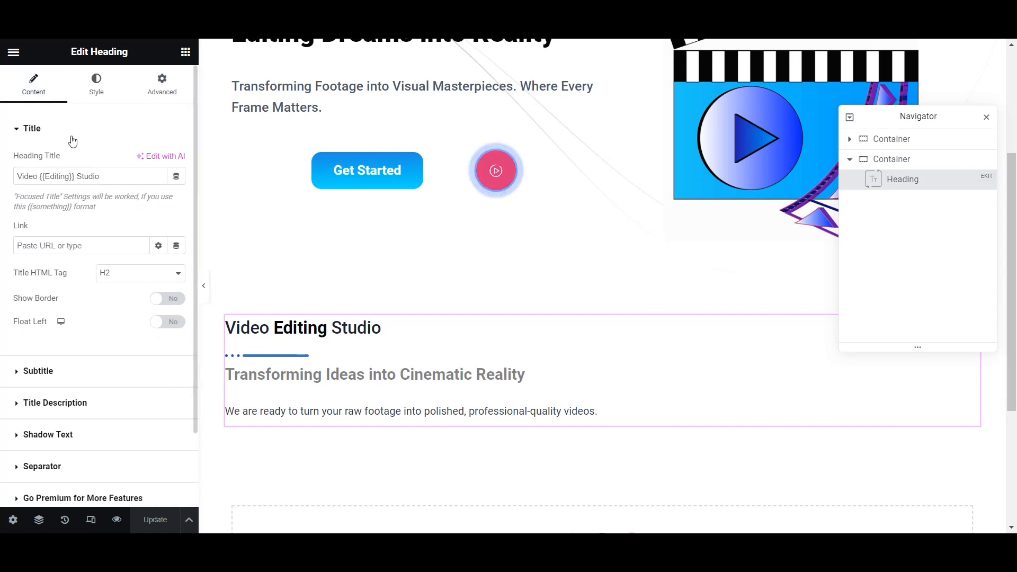
left_click(96, 84)
left_click(159, 159)
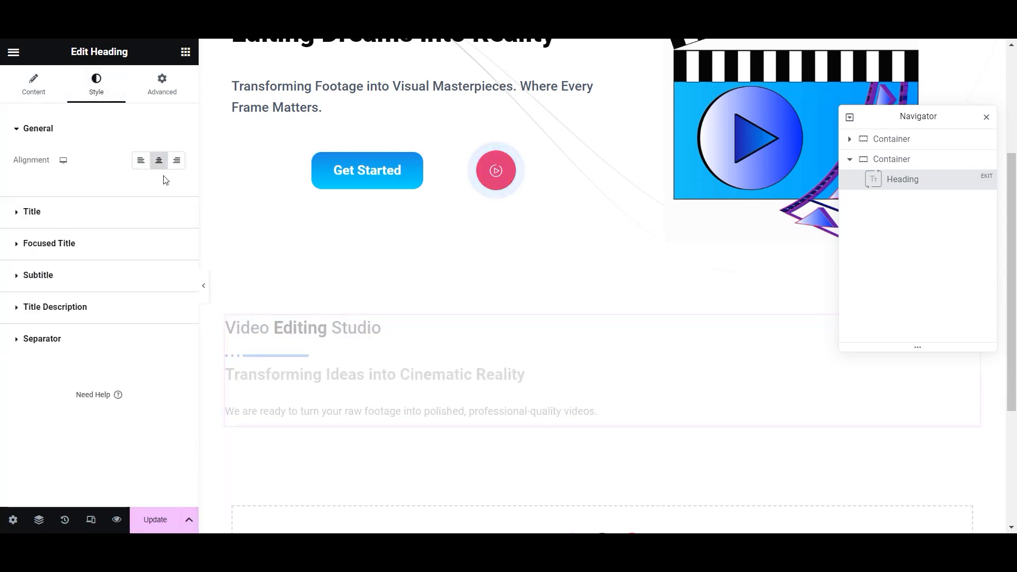
left_click(24, 217)
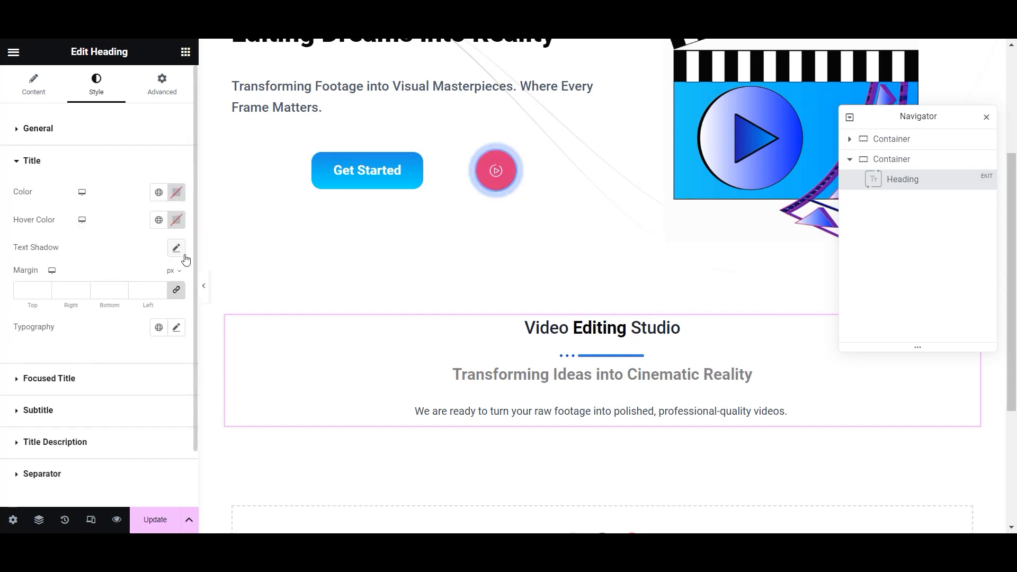
left_click(177, 334)
left_click(111, 390)
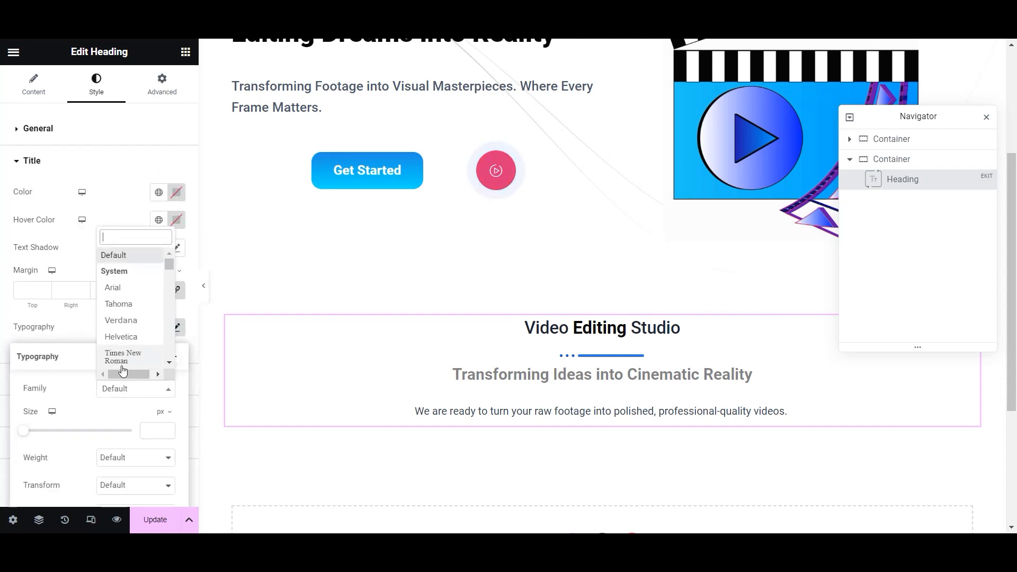
type("roboto")
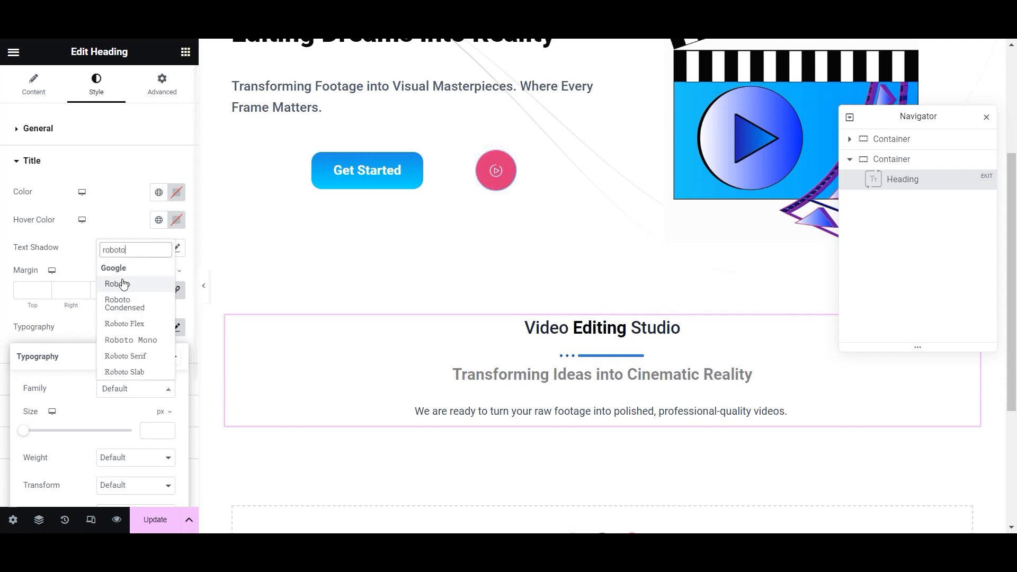
left_click(125, 281)
left_click_drag(24, 436, 50, 430)
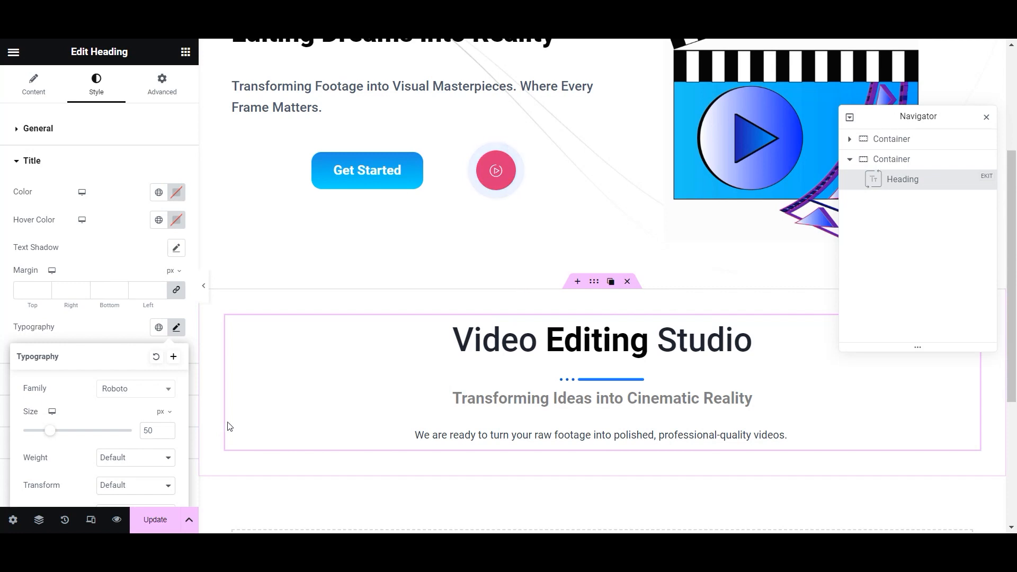
left_click(632, 406)
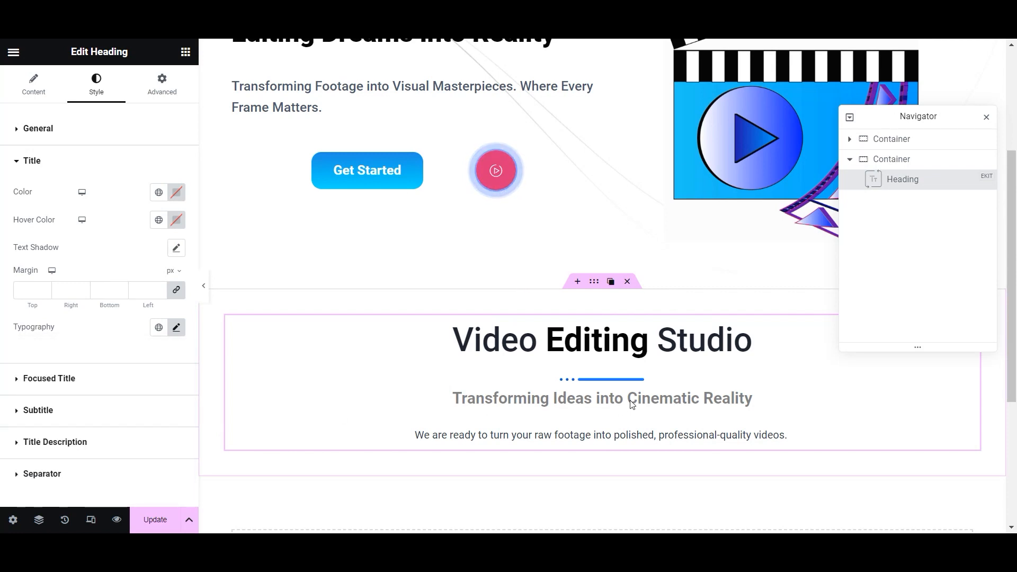
- Colour the focused word Editing blue and save the page
left_click(14, 379)
left_click(158, 240)
left_click(54, 438)
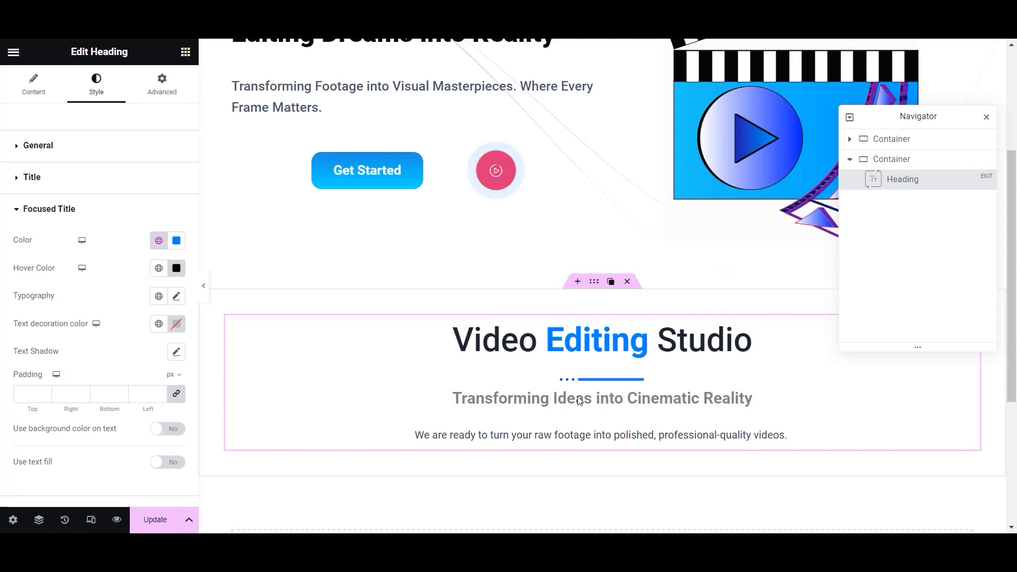
left_click(152, 517)
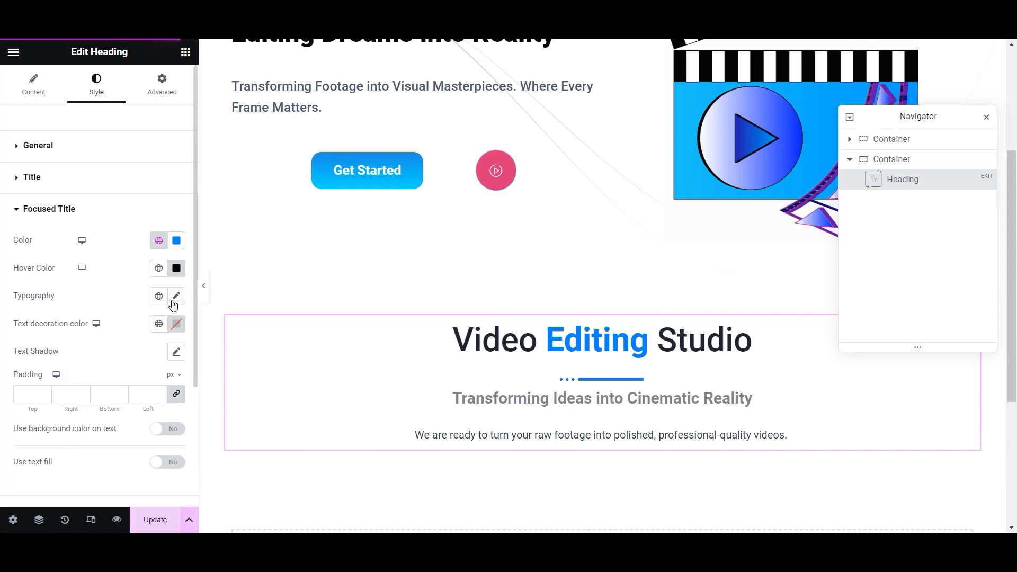
scroll(106, 390, "down", 2)
scroll(108, 389, "up", 2)
left_click(14, 212)
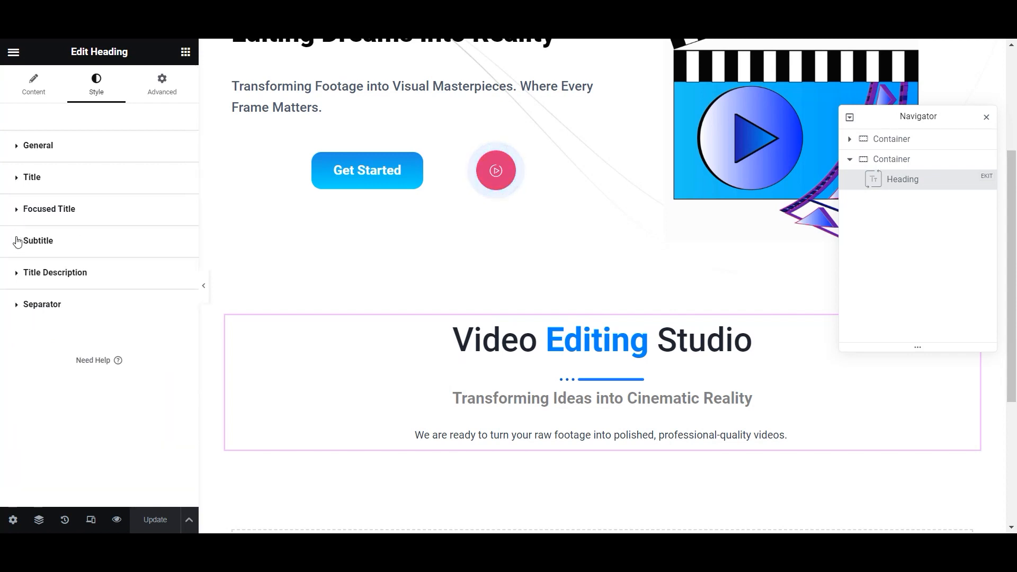
- Style the subtitle as Roboto 40 px in the Strongest text colour and save
left_click(17, 242)
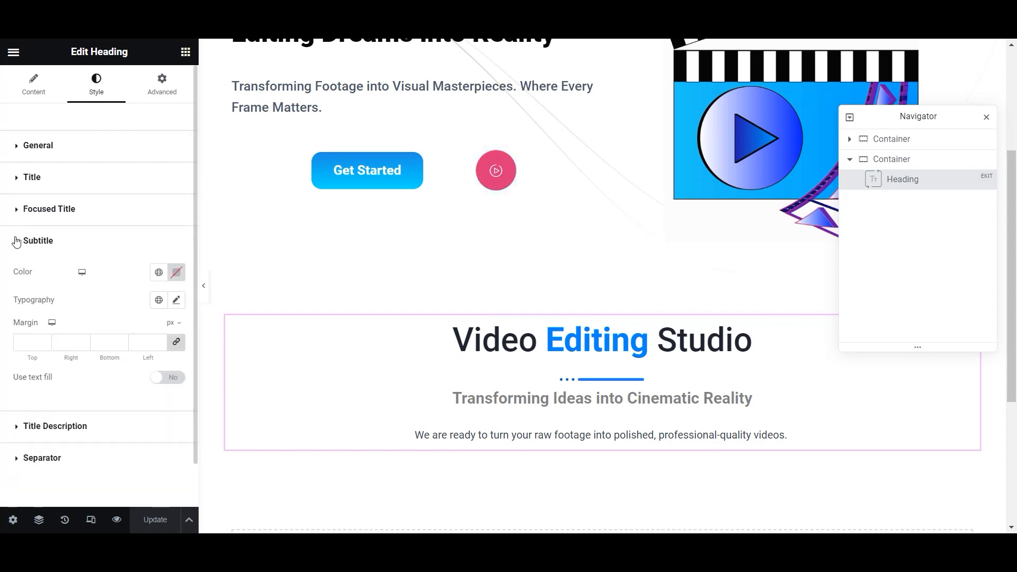
left_click(178, 303)
left_click_drag(29, 406, 50, 406)
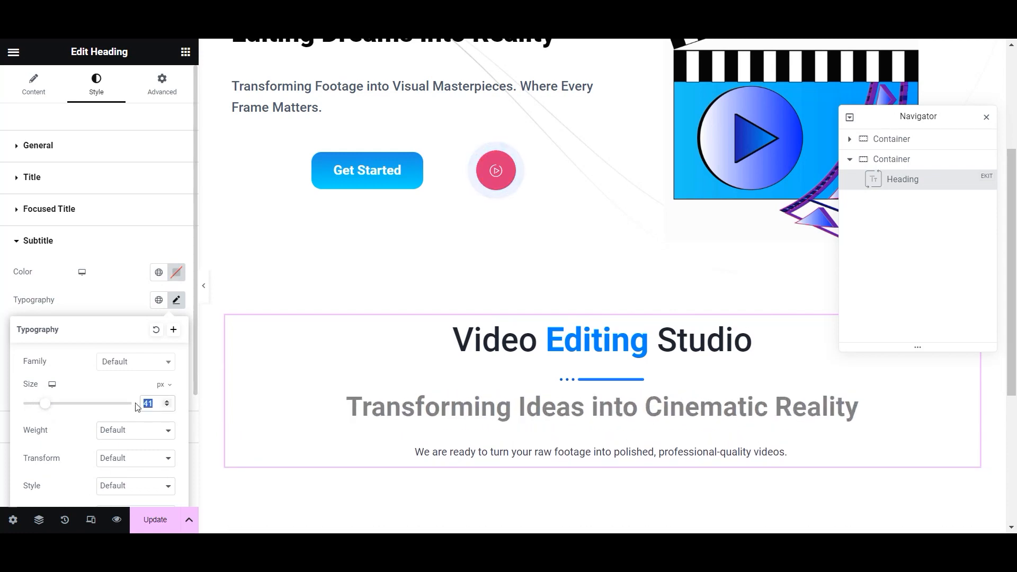
type("40")
left_click(135, 370)
type("roboto")
left_click(118, 415)
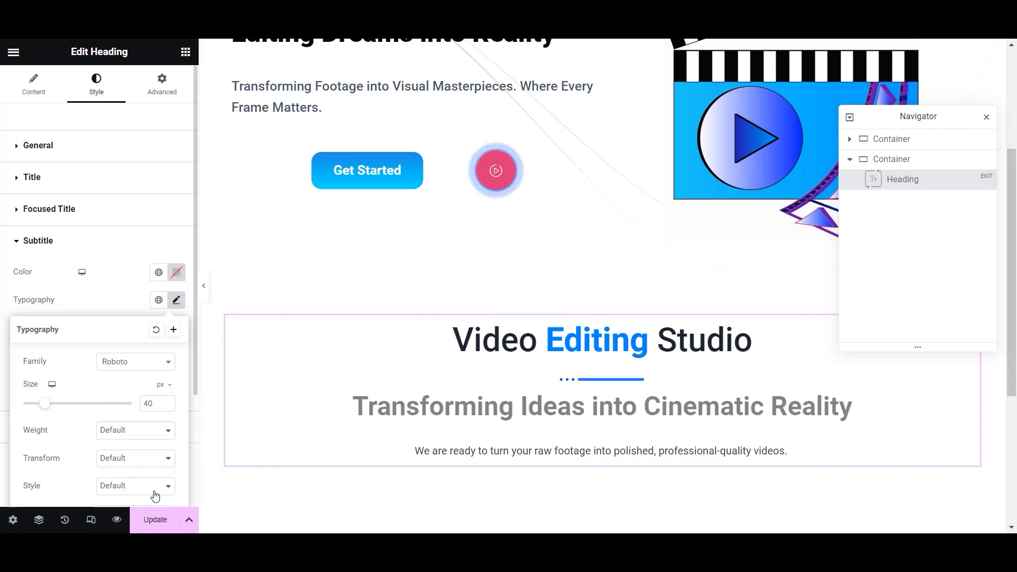
left_click(144, 520)
left_click(159, 272)
scroll(90, 399, "down", 2)
left_click(113, 438)
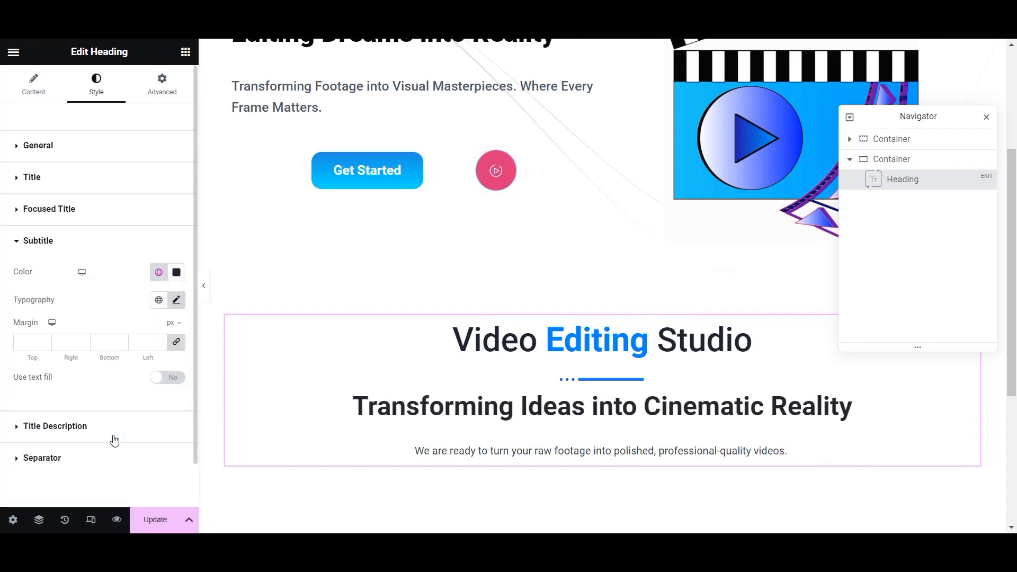
left_click(152, 523)
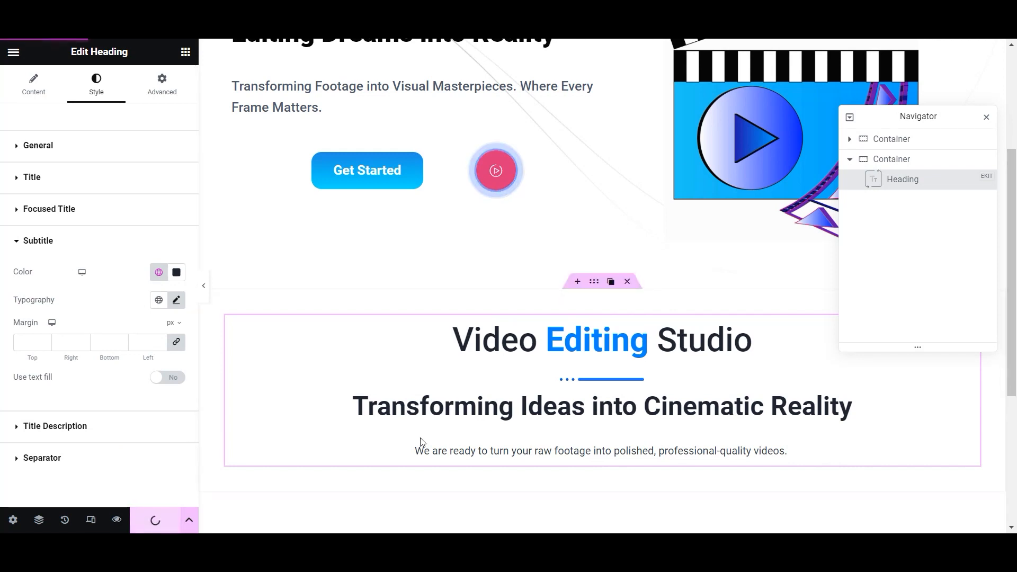
- Set the description to Roboto 22 px at weight 500 (Medium) and save
left_click(21, 428)
left_click(175, 332)
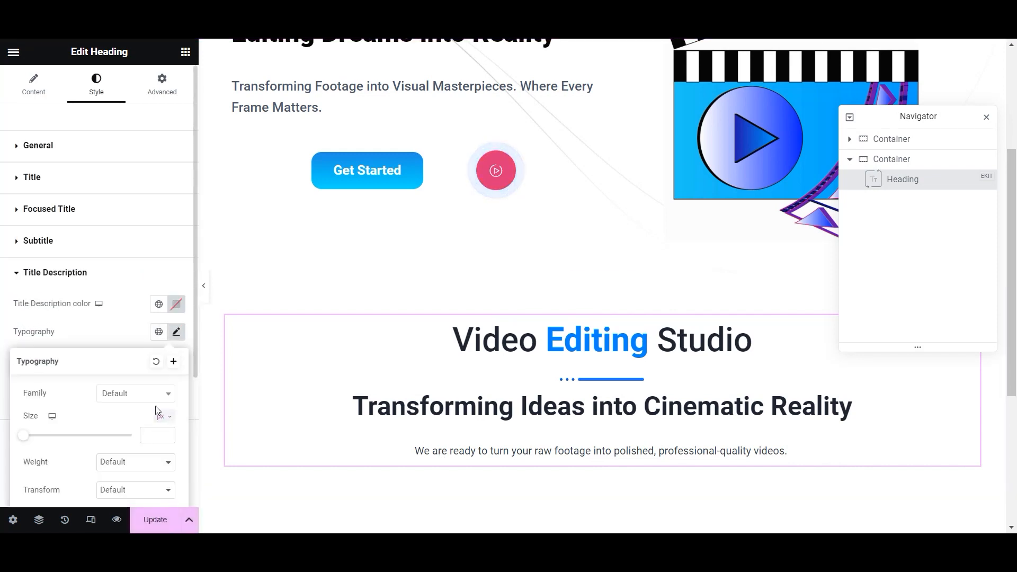
left_click(136, 393)
type("roboto")
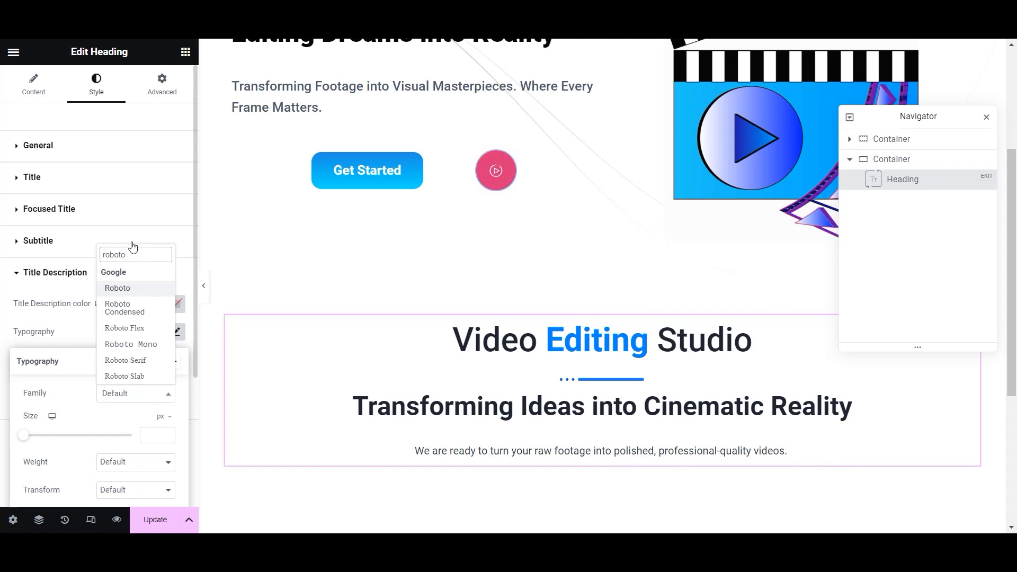
left_click(127, 279)
left_click(143, 435)
type("22")
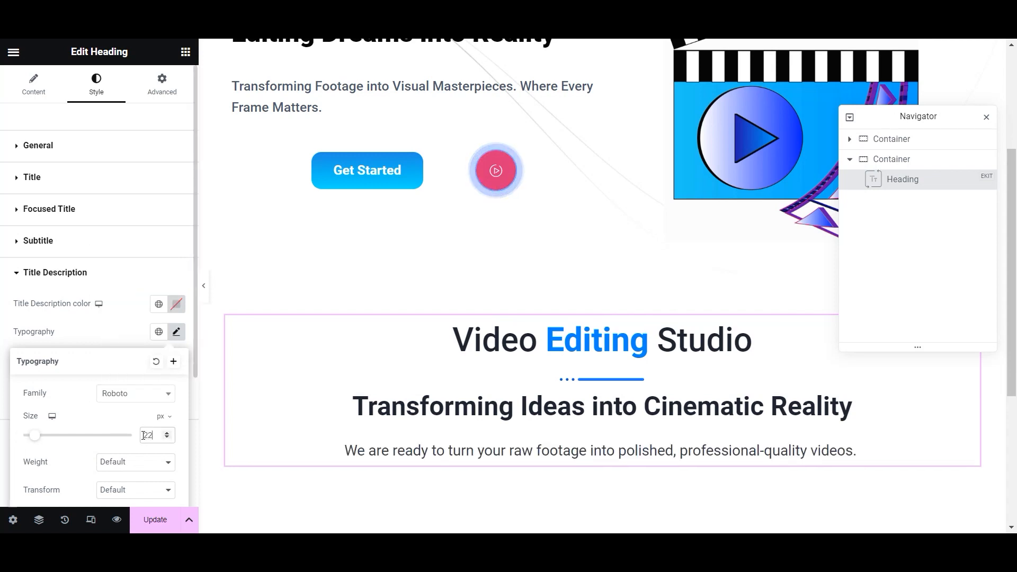
left_click(138, 472)
left_click(142, 387)
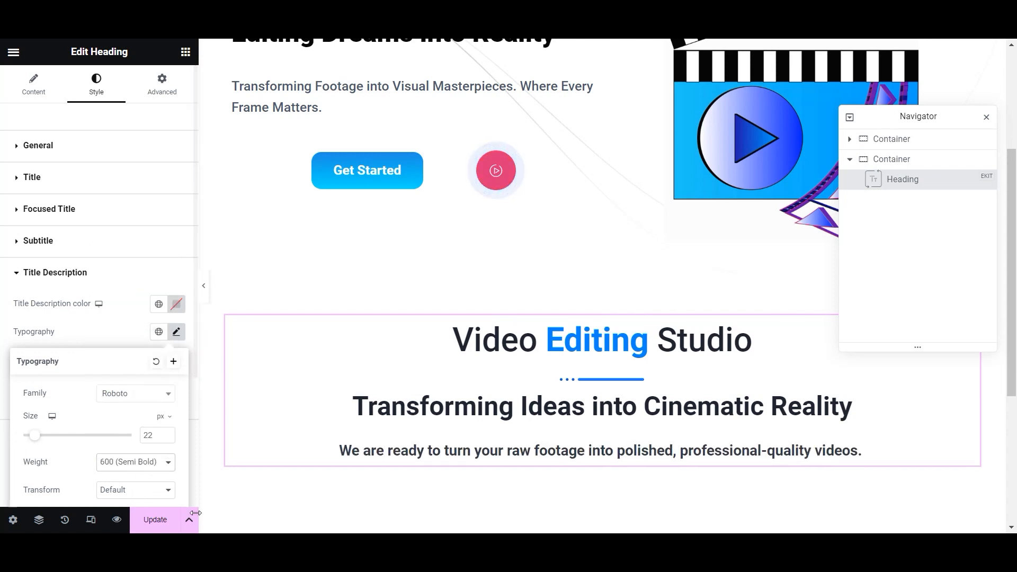
left_click(150, 464)
left_click(151, 378)
left_click(154, 522)
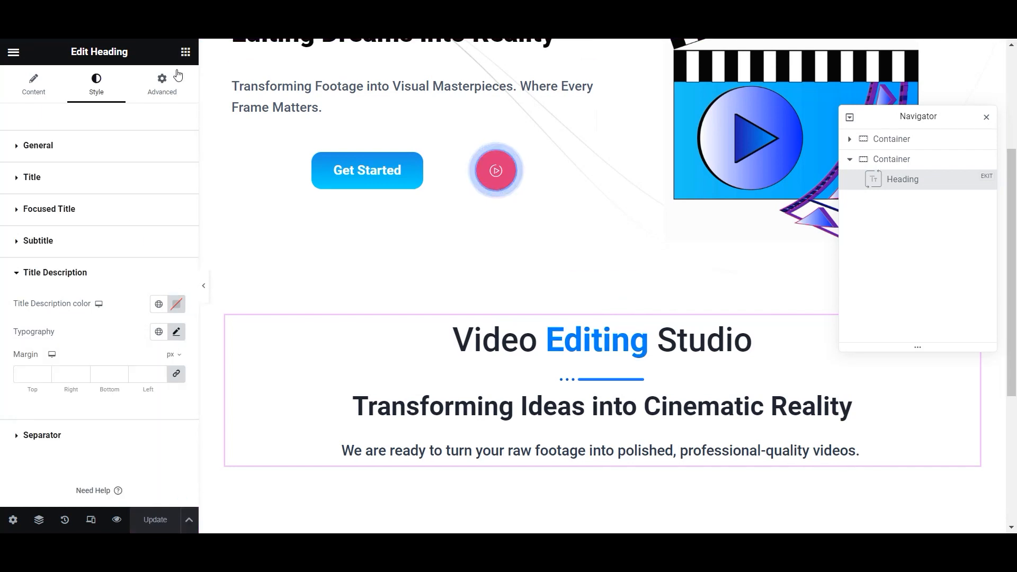
left_click(185, 52)
- Add a heading above the Video Editing Studio title reading 'Video Editing Services'
left_click_drag(47, 366, 602, 318)
triple_click(164, 184)
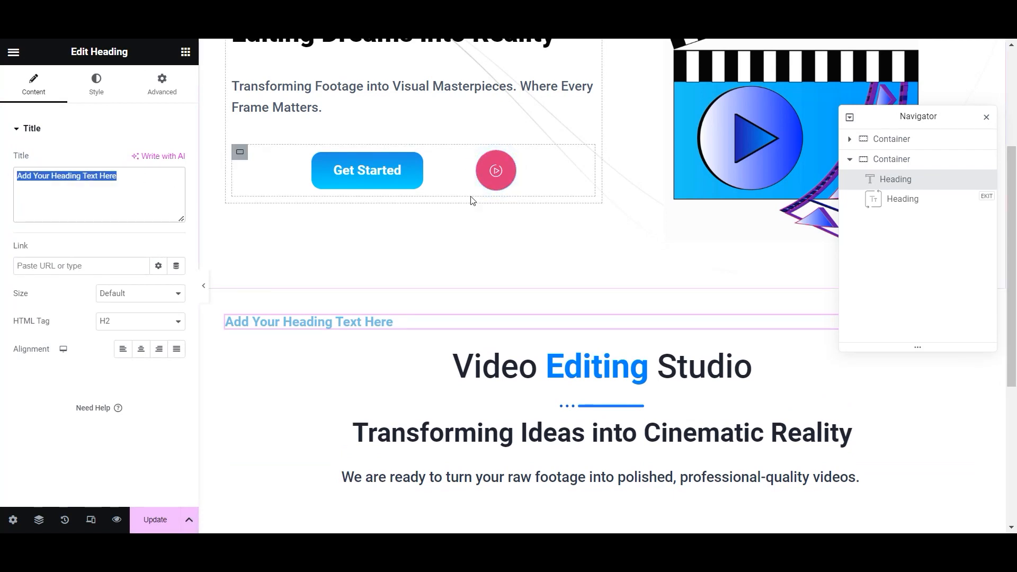
type("Video Editing Services")
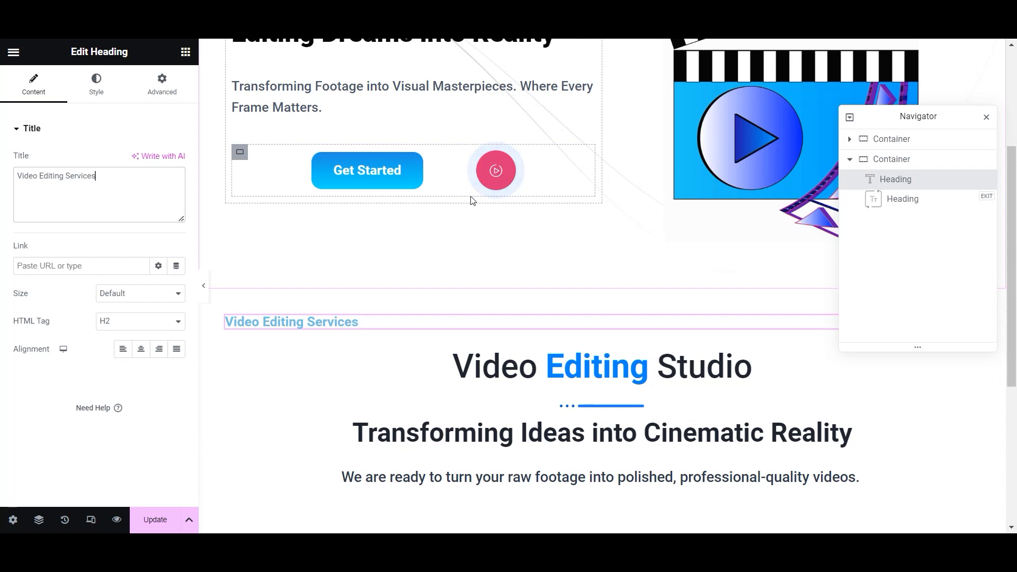
- Give the heading 30 px Extra Bold (800) typography and centre-align it
left_click(165, 167)
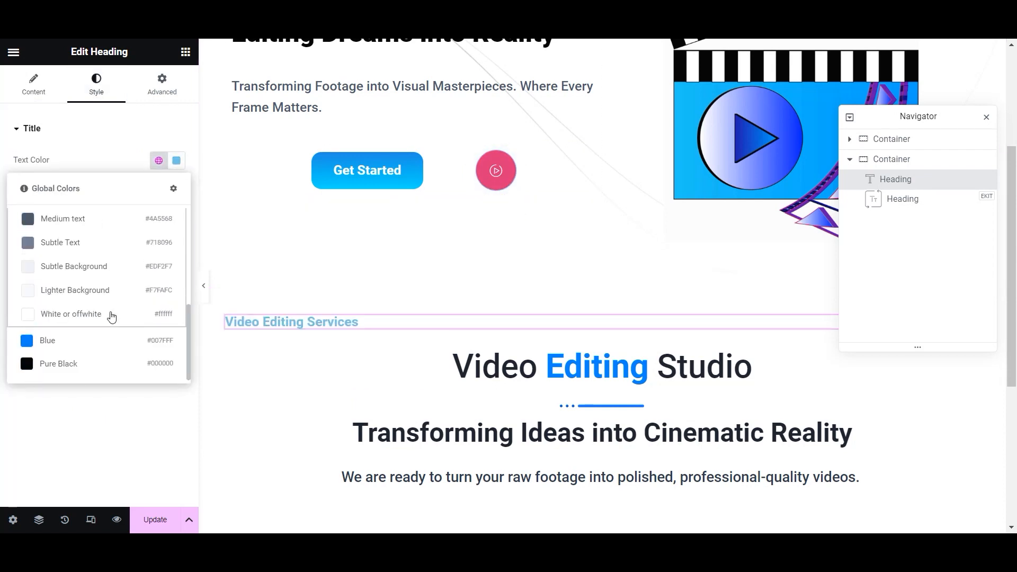
left_click(98, 359)
left_click(178, 189)
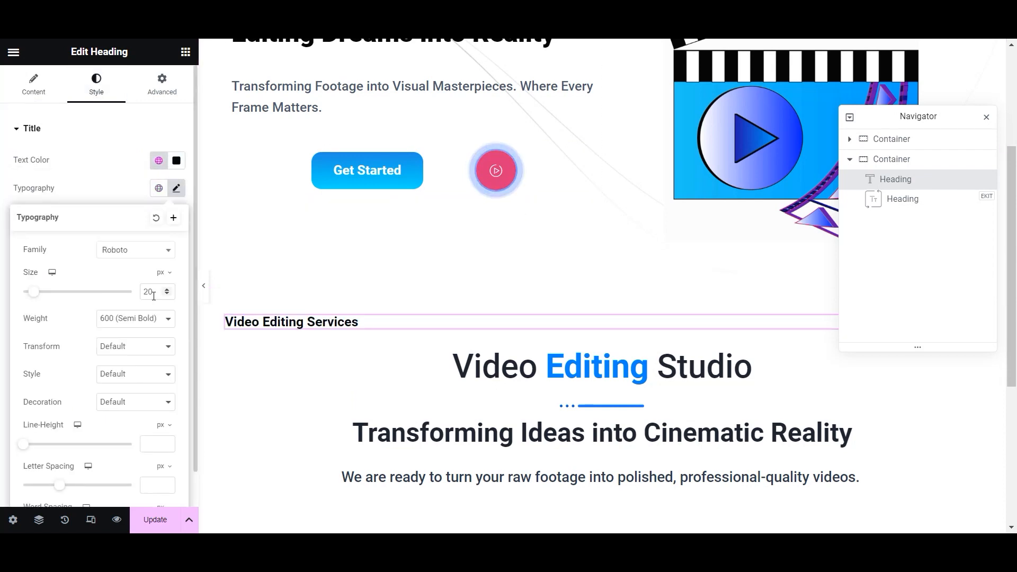
type("30")
left_click(144, 323)
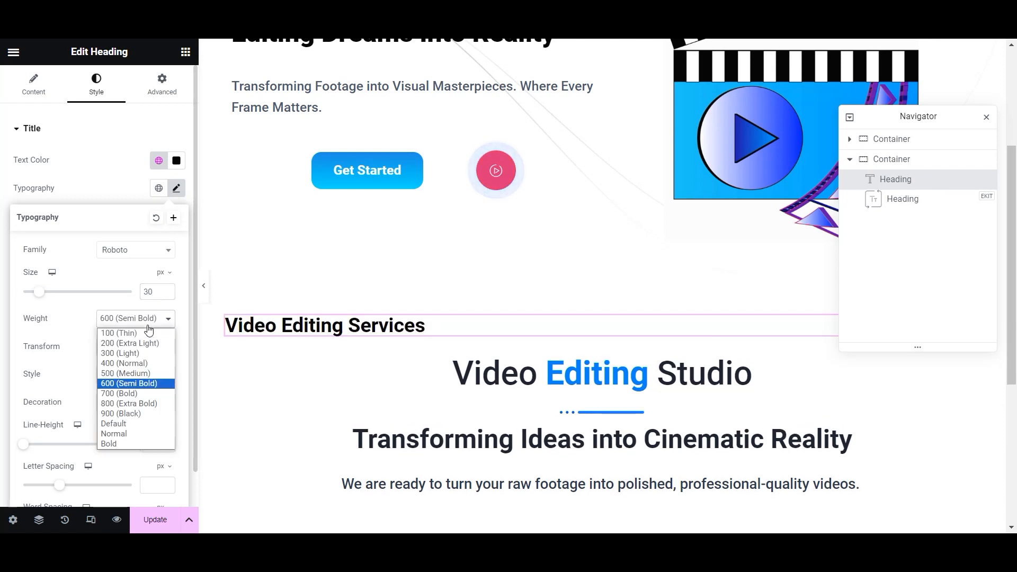
left_click(139, 406)
left_click(129, 201)
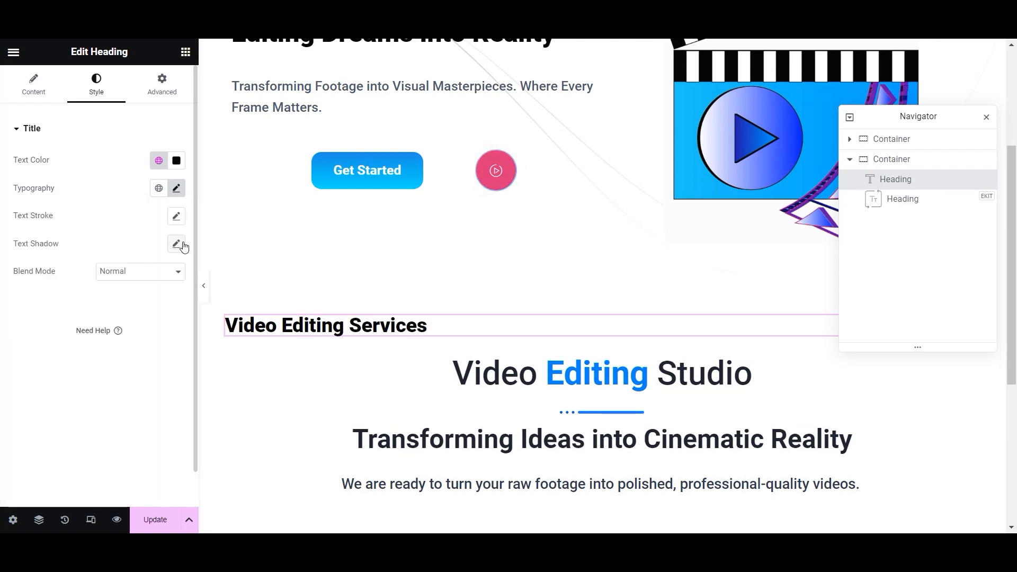
left_click(35, 84)
left_click(141, 348)
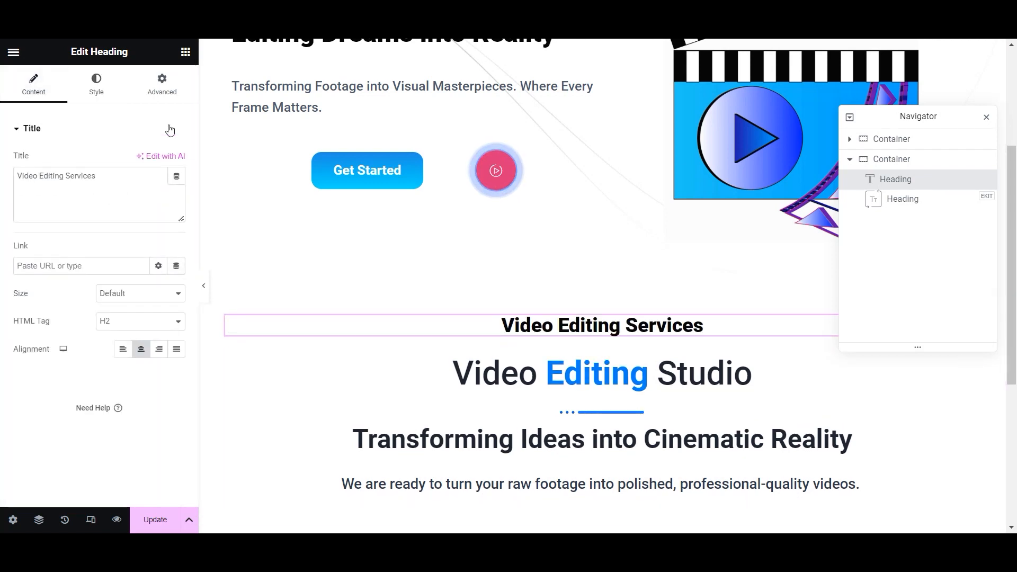
- Colour the Video Editing Services heading Blue and update the page
left_click(96, 84)
left_click(158, 160)
scroll(108, 347, "down", 5)
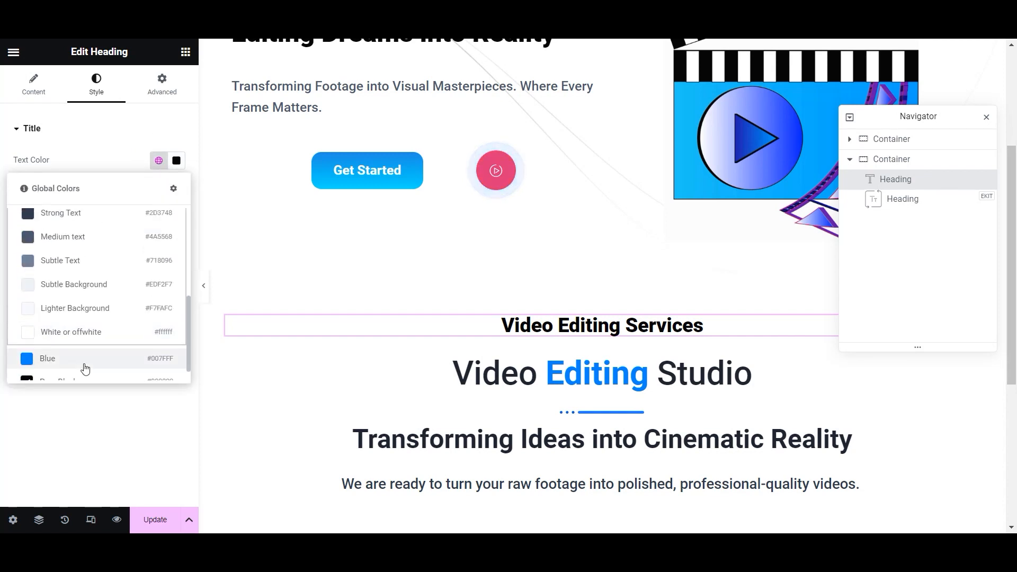
left_click(84, 364)
left_click(159, 160)
left_click(129, 416)
left_click(176, 160)
left_click(143, 397)
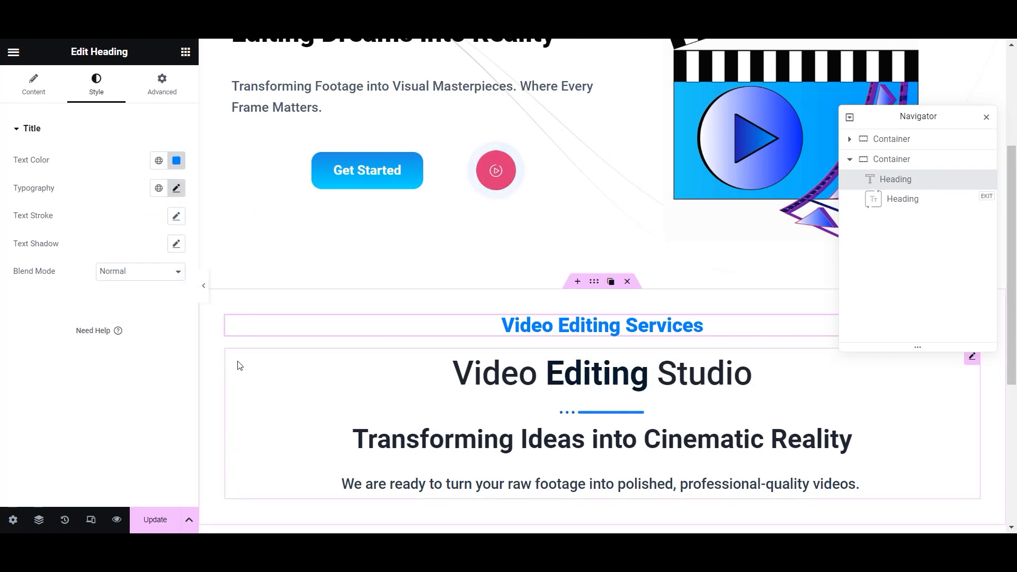
left_click(154, 518)
scroll(413, 401, "down", 1)
scroll(417, 384, "down", 3)
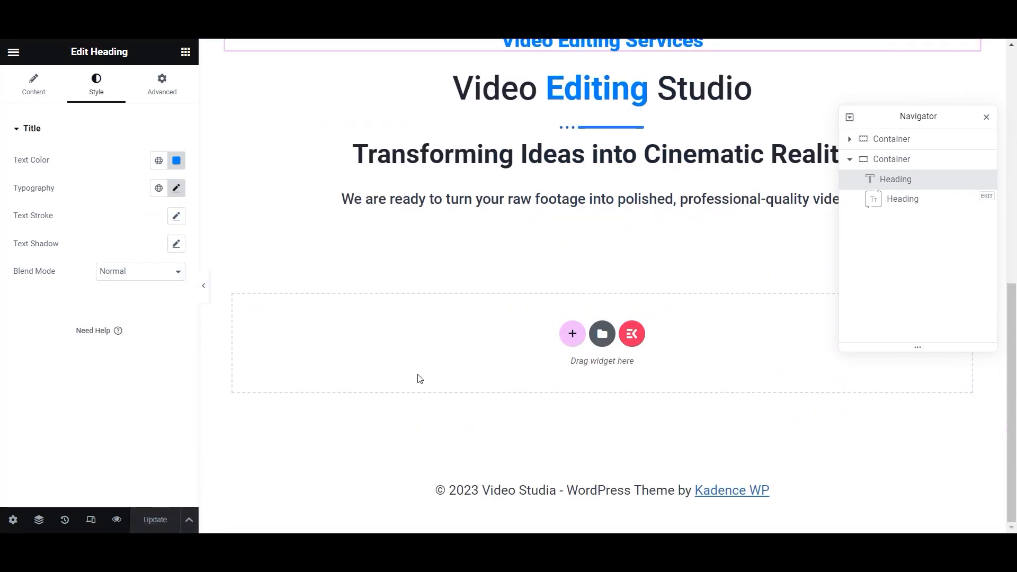
scroll(417, 389, "up", 3)
scroll(435, 397, "down", 2)
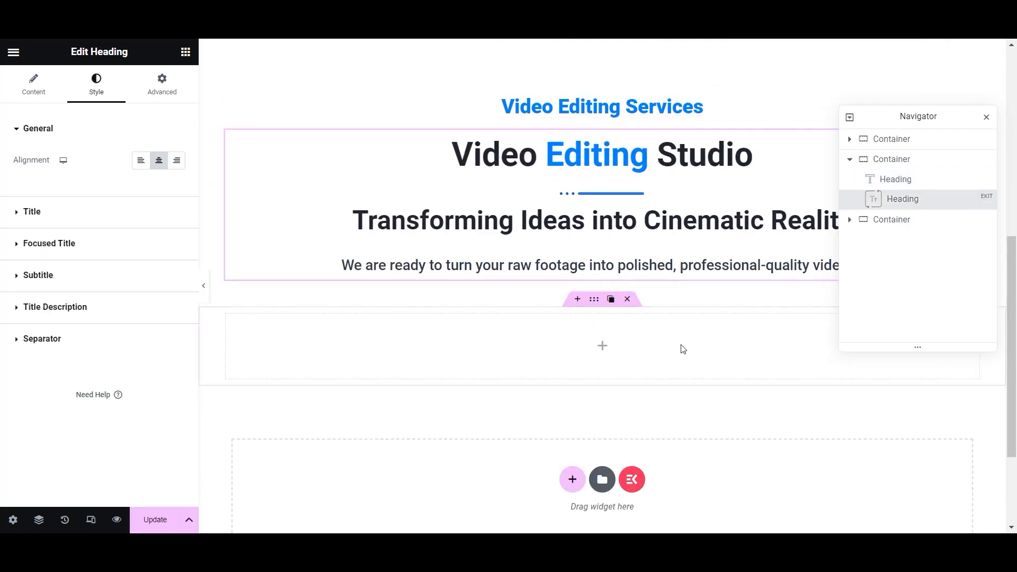
- Replace the leftover empty container with a new container below the description
left_click(629, 302)
left_click(185, 49)
left_click_drag(53, 258, 561, 281)
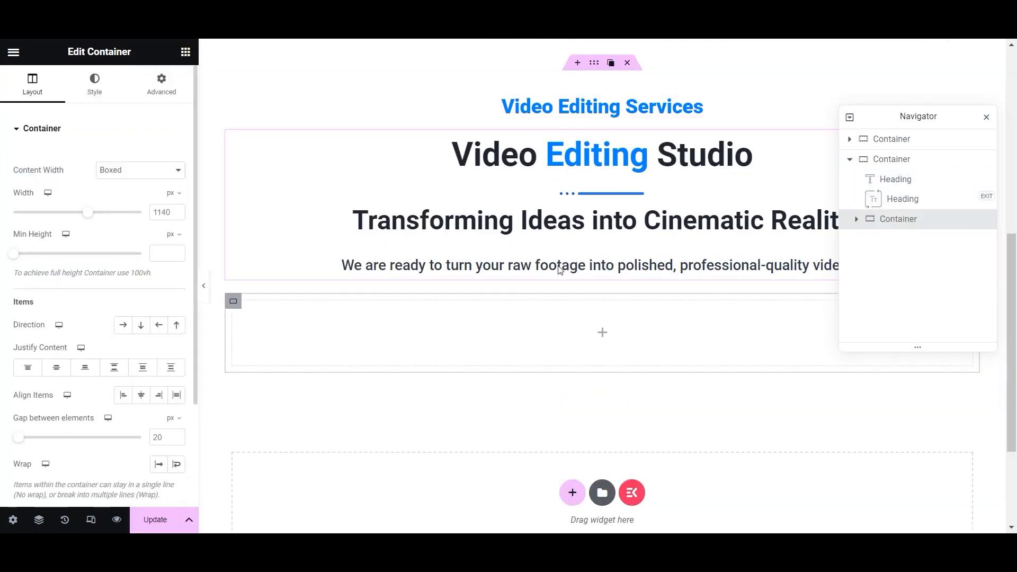
- Centre the new container's items and let them wrap onto new lines
left_click(601, 334)
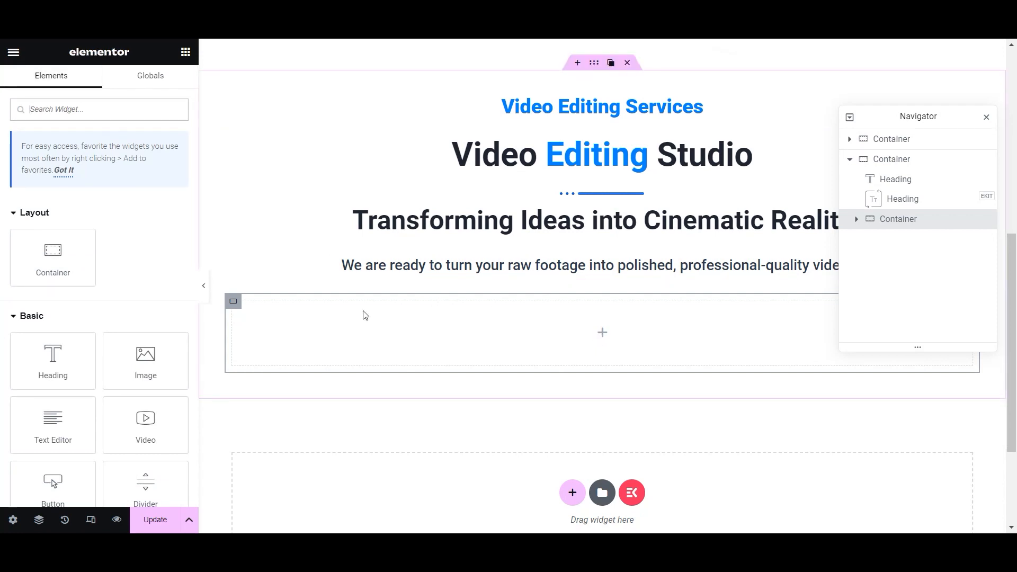
left_click(233, 302)
left_click(141, 395)
left_click(177, 464)
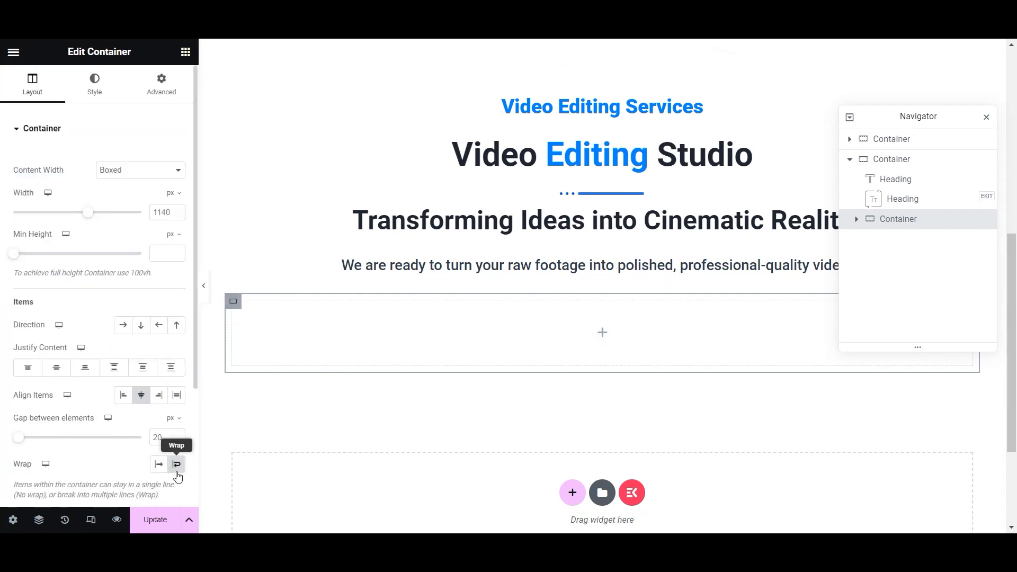
- Set the container's linked padding to 100 px and update the page
left_click(151, 88)
scroll(47, 357, "down", 5)
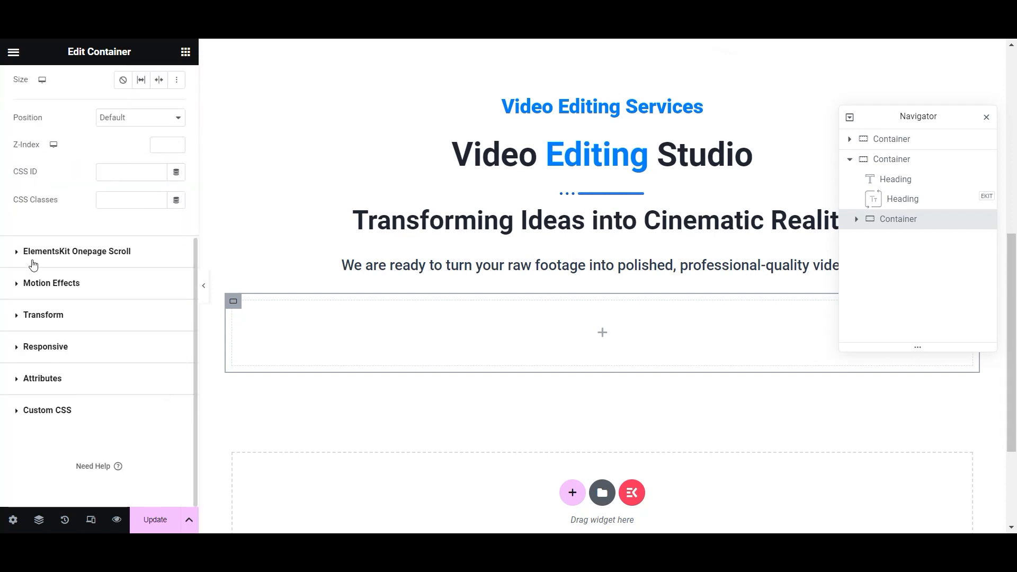
scroll(34, 391, "up", 5)
scroll(53, 360, "down", 5)
scroll(49, 359, "up", 5)
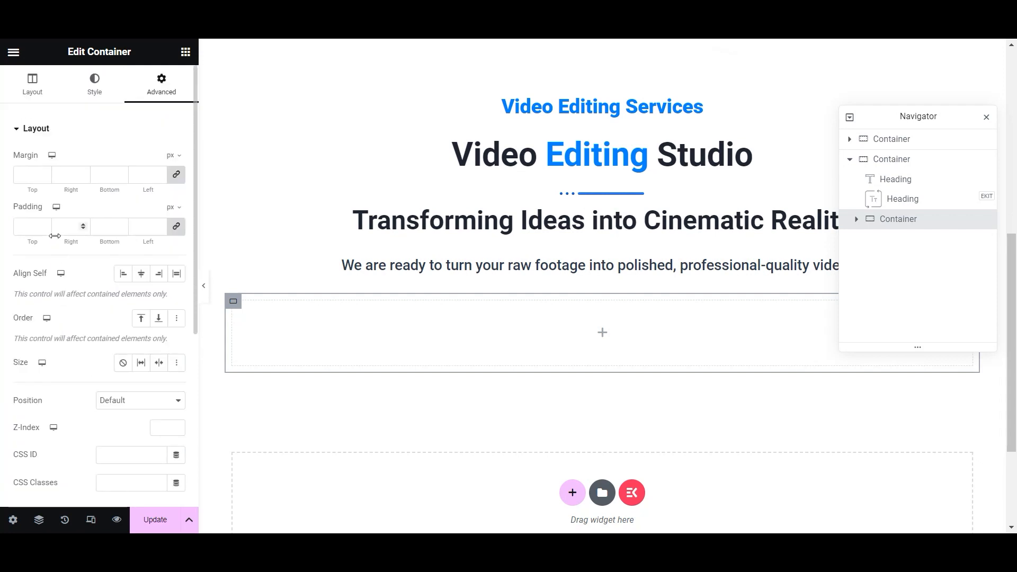
type("100")
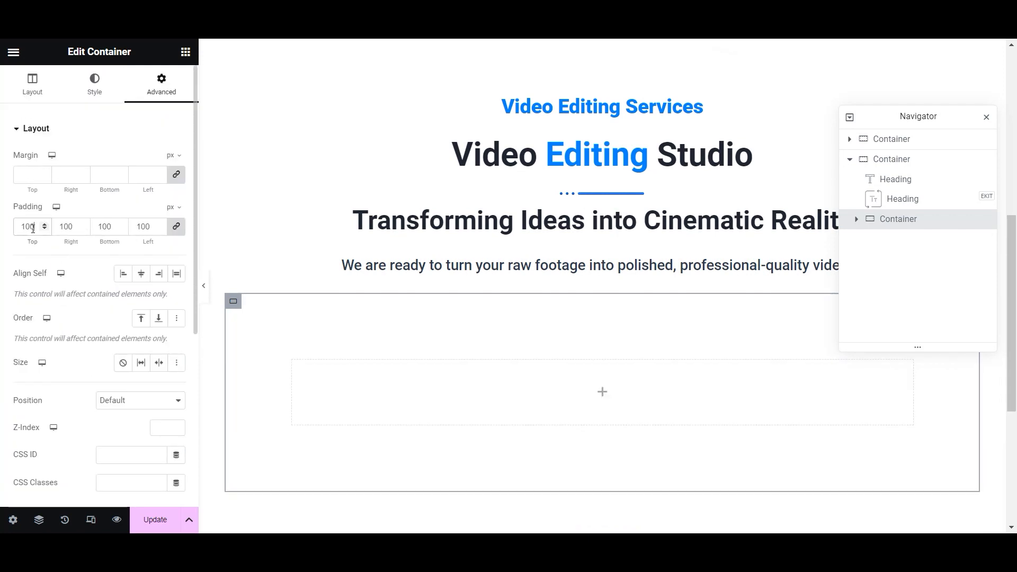
double_click(55, 260)
left_click(168, 514)
scroll(137, 398, "down", 3)
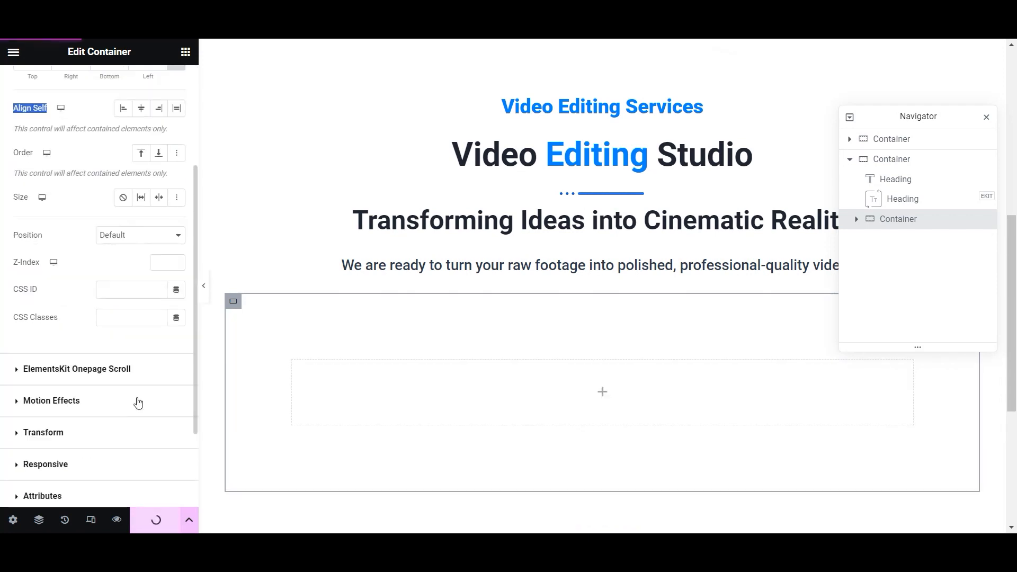
scroll(95, 403, "down", 2)
- Round the container's corners with a 35 px border radius and save
left_click(47, 412)
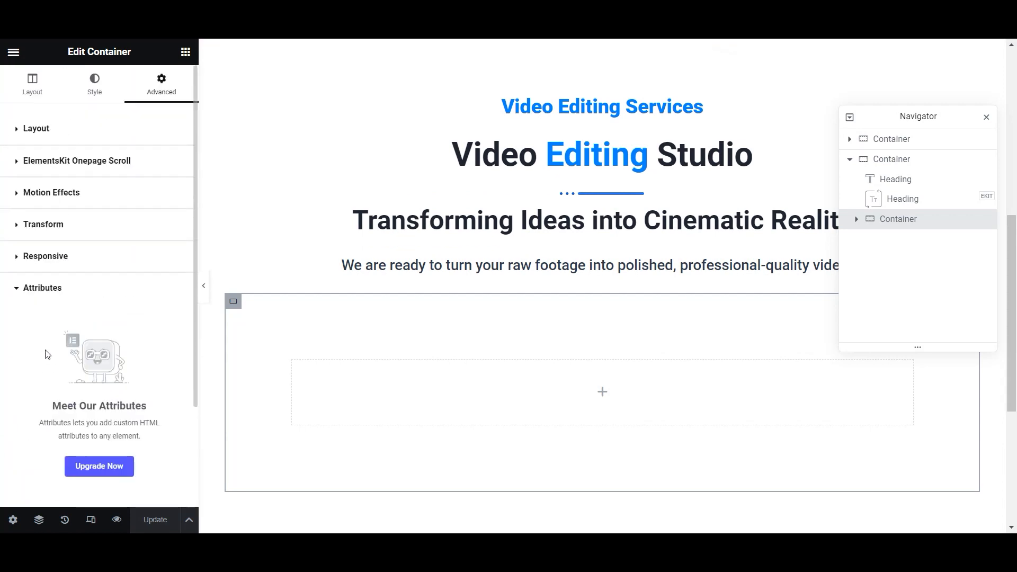
left_click(14, 298)
left_click(22, 227)
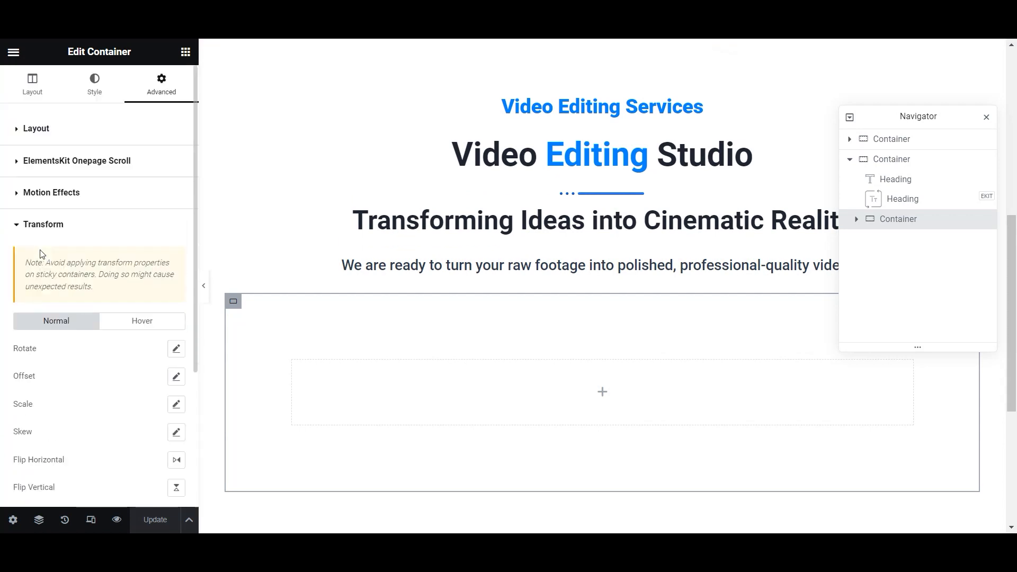
left_click(35, 101)
scroll(63, 297, "down", 5)
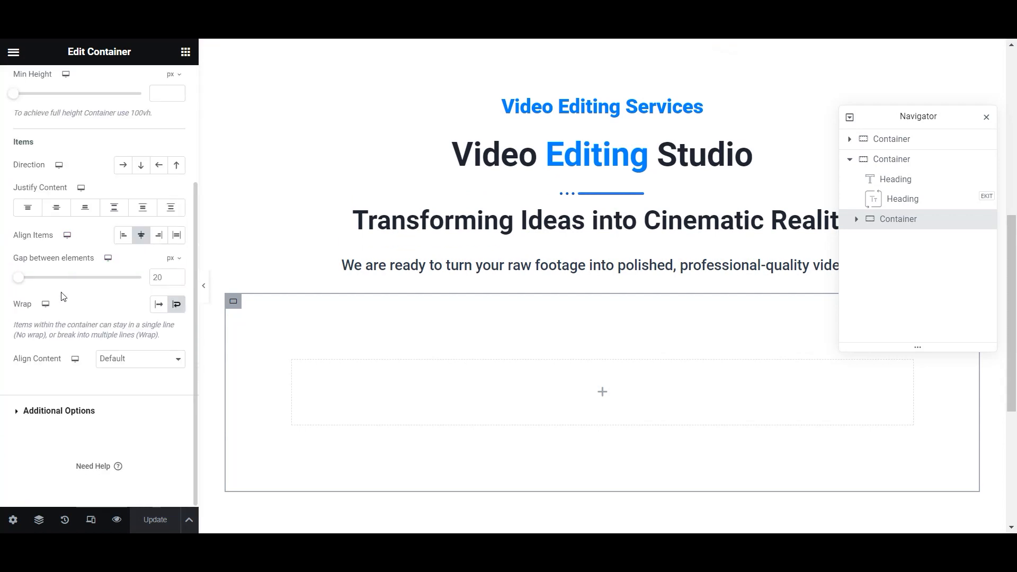
left_click(16, 412)
left_click(95, 84)
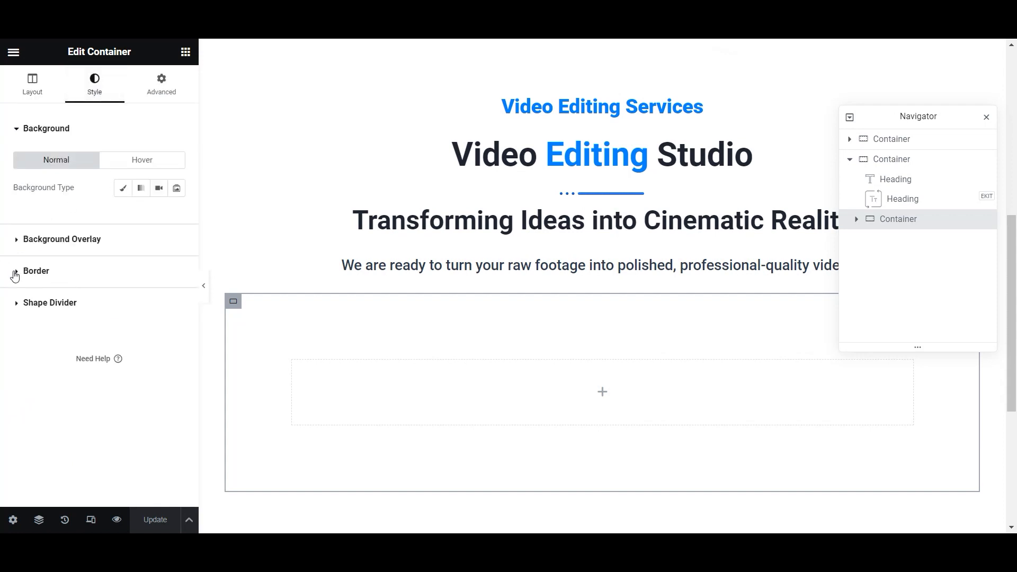
left_click(12, 274)
type("35")
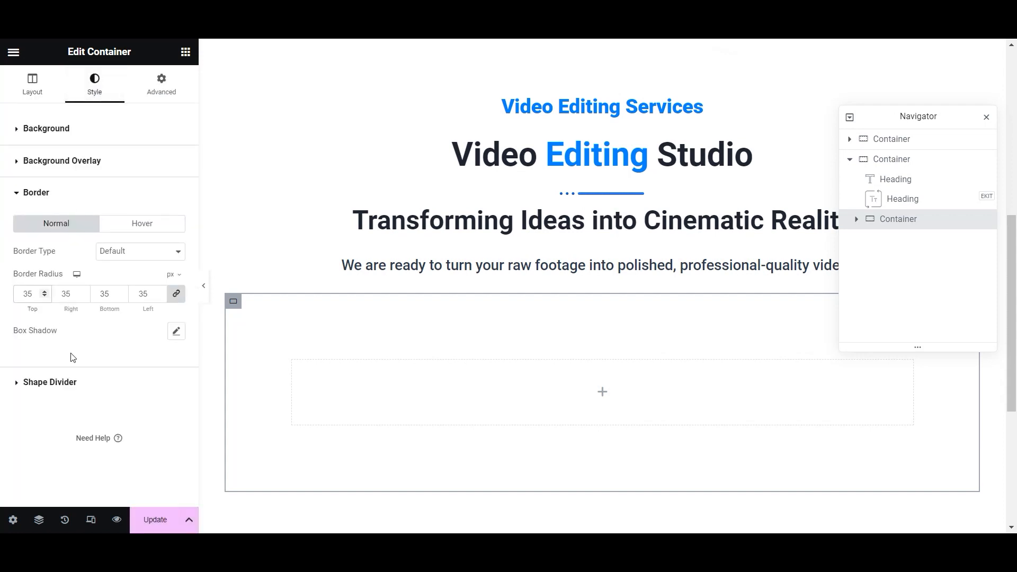
key("ctrl+s")
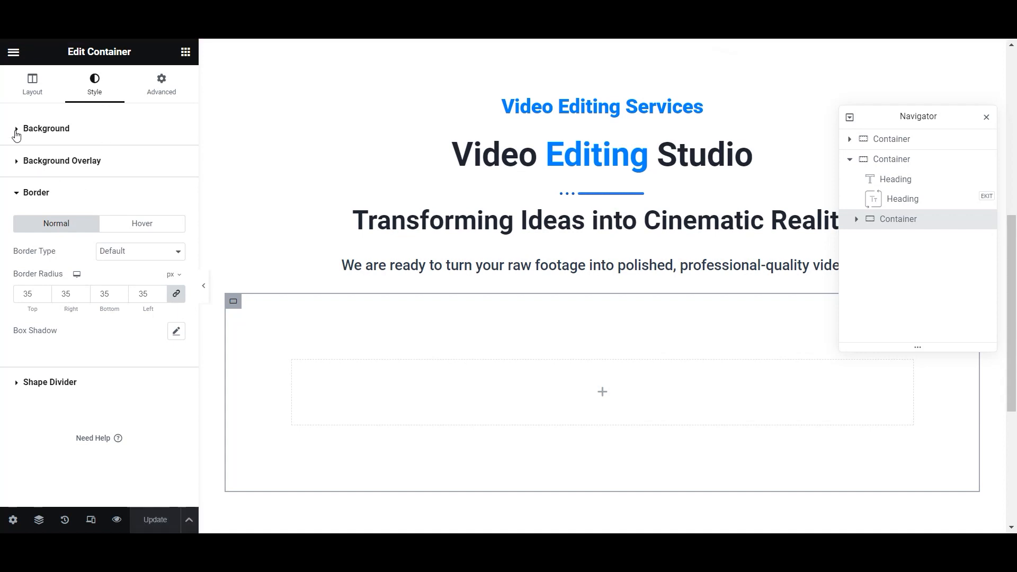
- Give the container a classic #f3f7fa background colour copied from the notes, and update
left_click(16, 129)
left_click(121, 207)
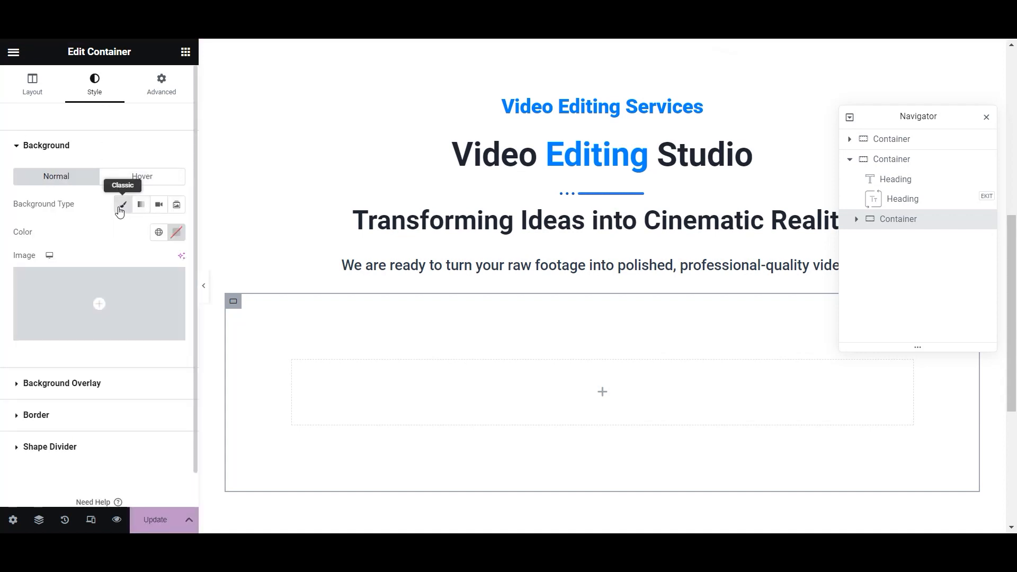
left_click(176, 232)
key("alt+Tab")
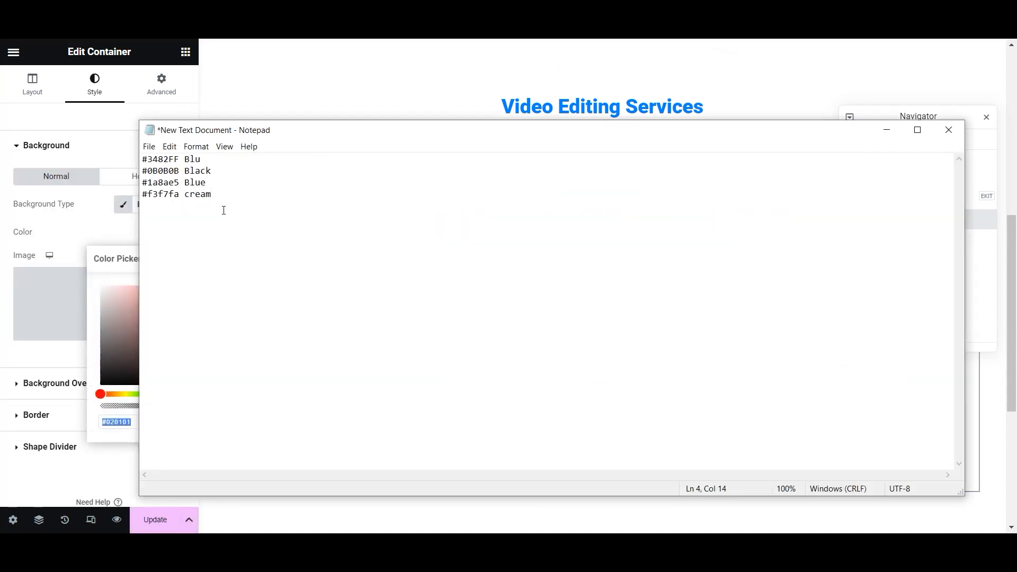
right_click(152, 200)
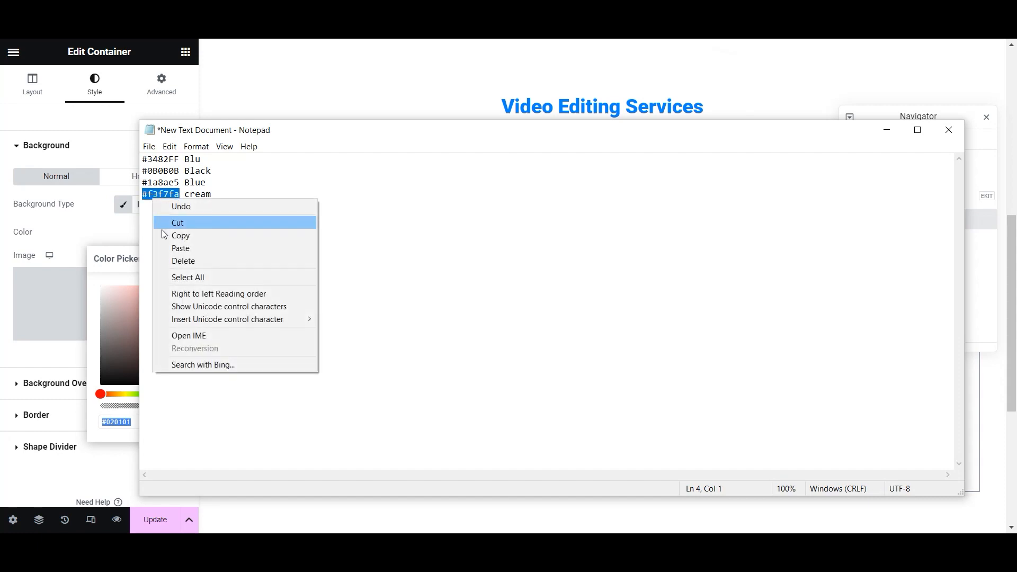
left_click(174, 233)
key("ctrl+z")
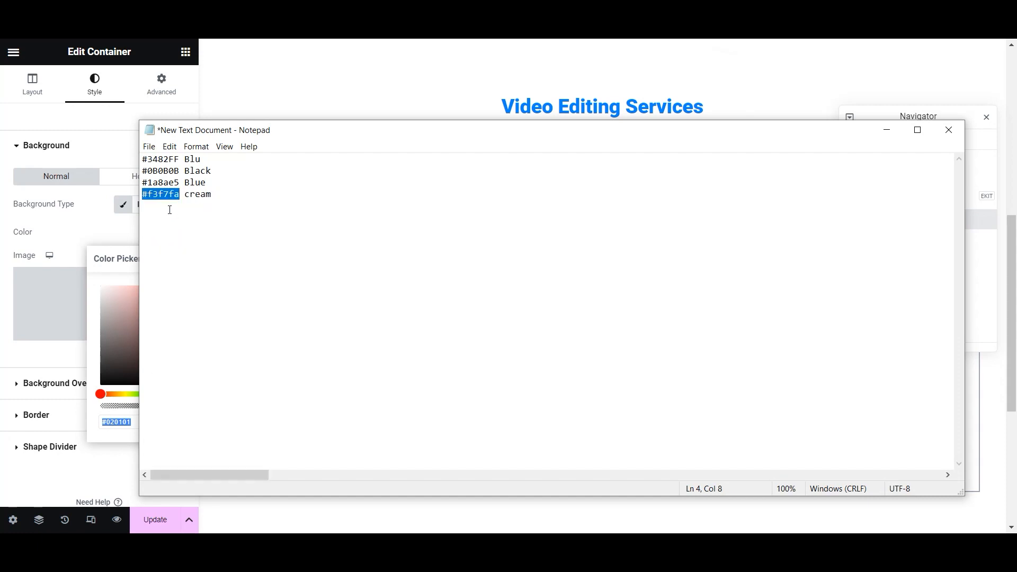
key("alt+Tab")
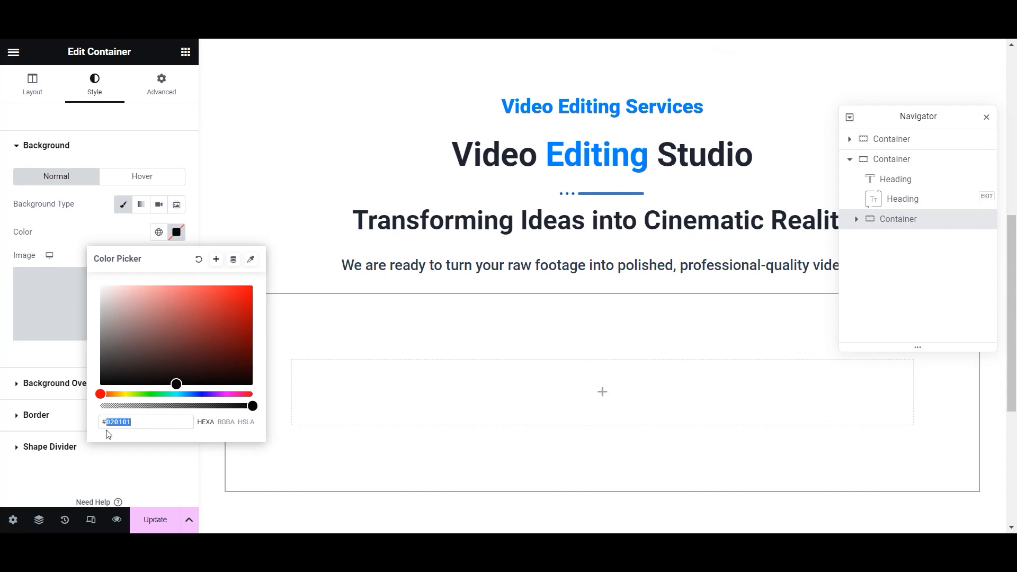
key("BackSpace")
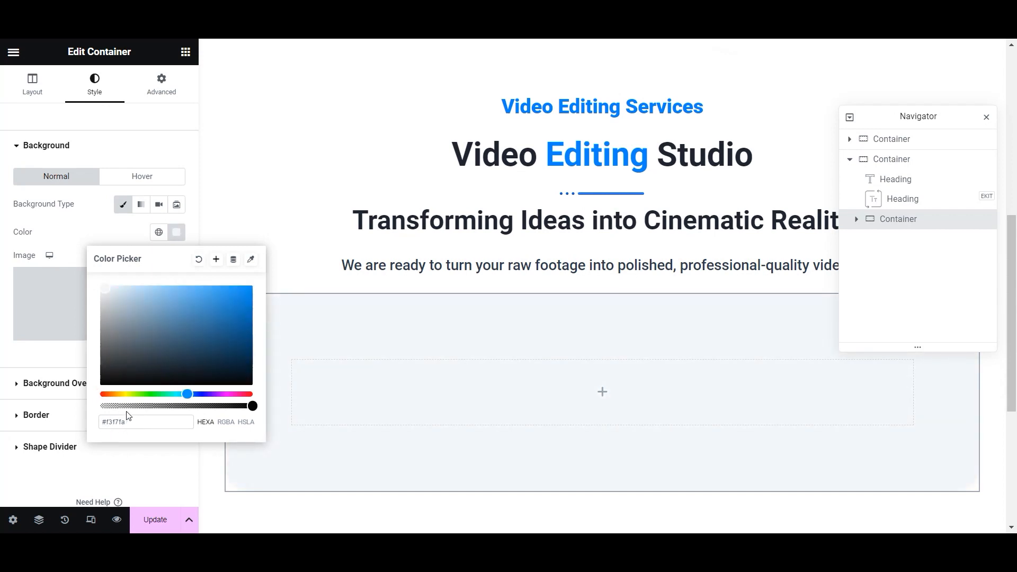
left_click(155, 520)
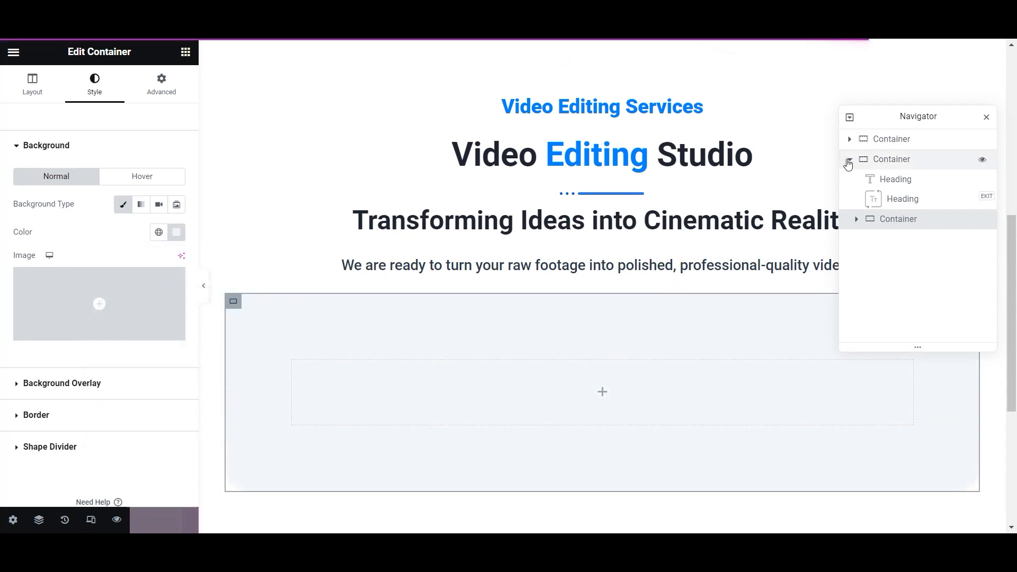
- Place a full-width inner container at 33% width inside the pale blue box
left_click(602, 392)
left_click_drag(53, 257, 447, 331)
left_click(140, 170)
left_click(151, 197)
left_click_drag(141, 212, 57, 212)
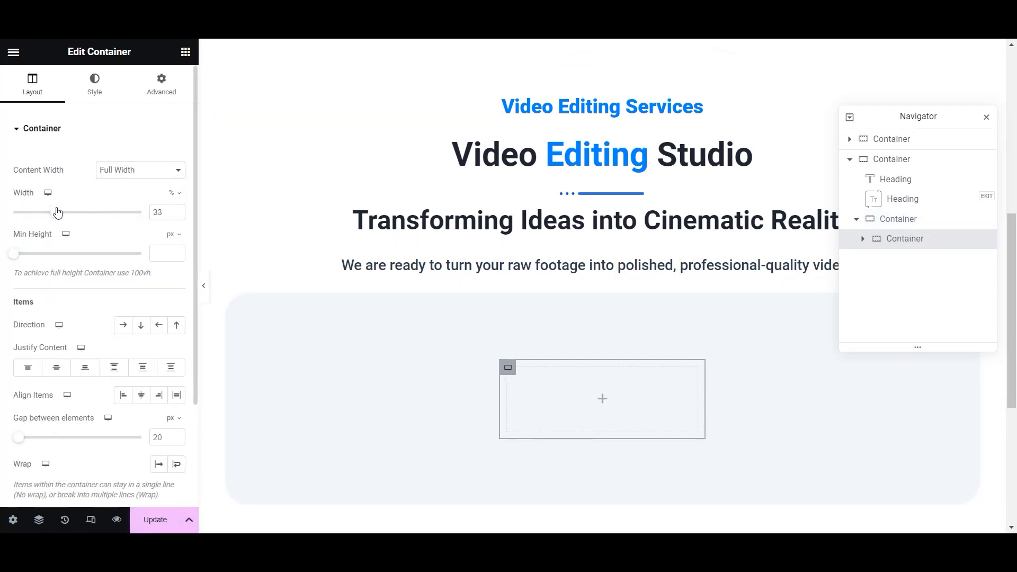
- Give the inner container a solid white hover background and 30 px rounded corners, then update
left_click(94, 85)
left_click(127, 160)
left_click(175, 192)
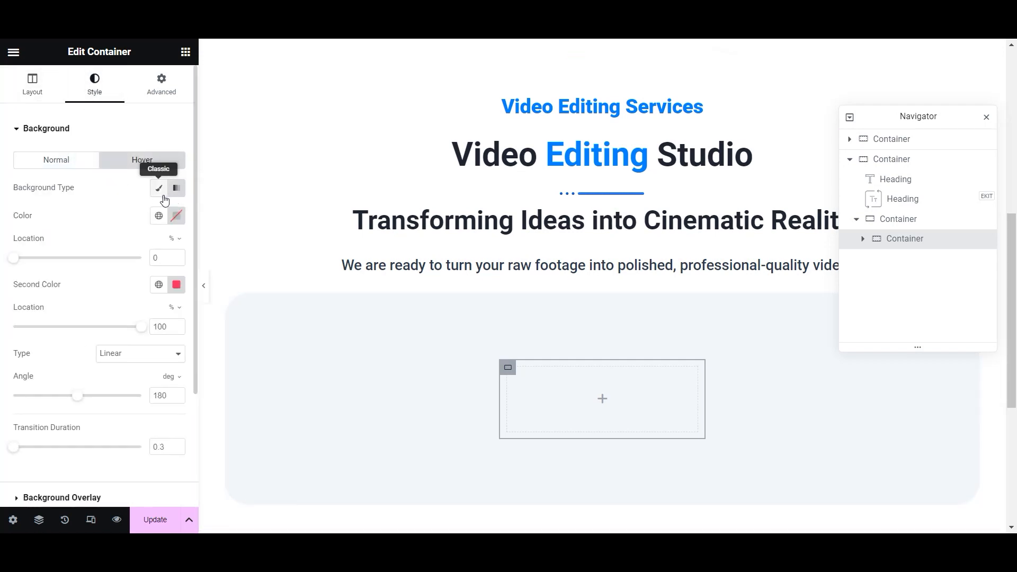
left_click(159, 188)
left_click(181, 216)
left_click_drag(176, 365, 100, 269)
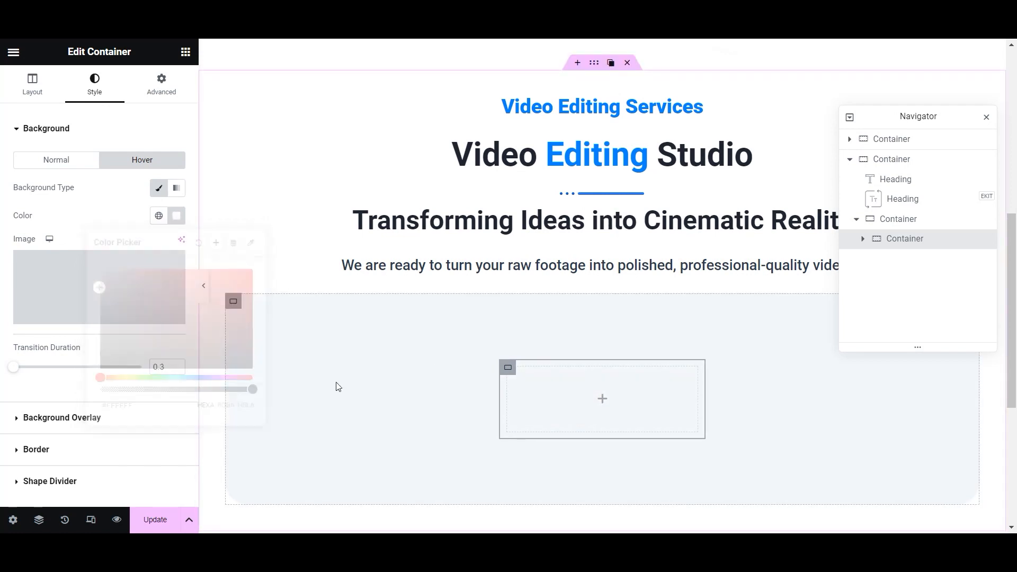
left_click(336, 385)
left_click(36, 449)
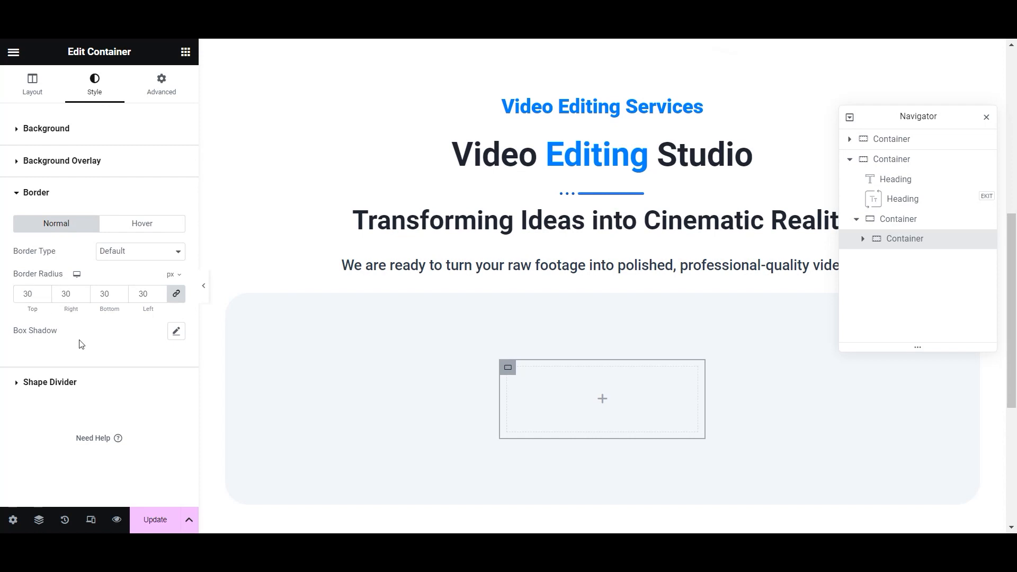
left_click(148, 513)
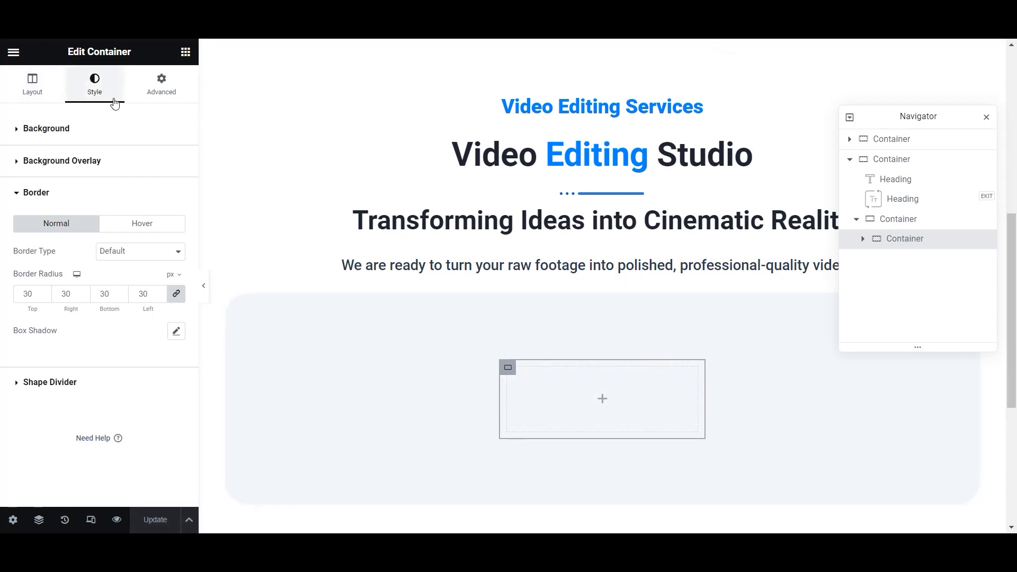
- Set the inner container's padding to 40 px and update the page
left_click(153, 87)
left_click(35, 227)
type("40")
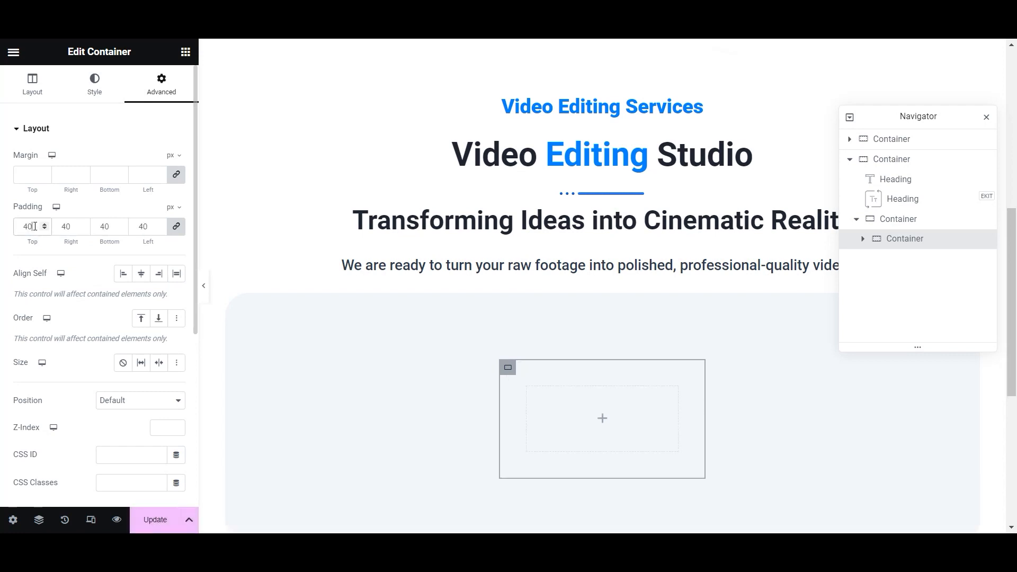
left_click(164, 527)
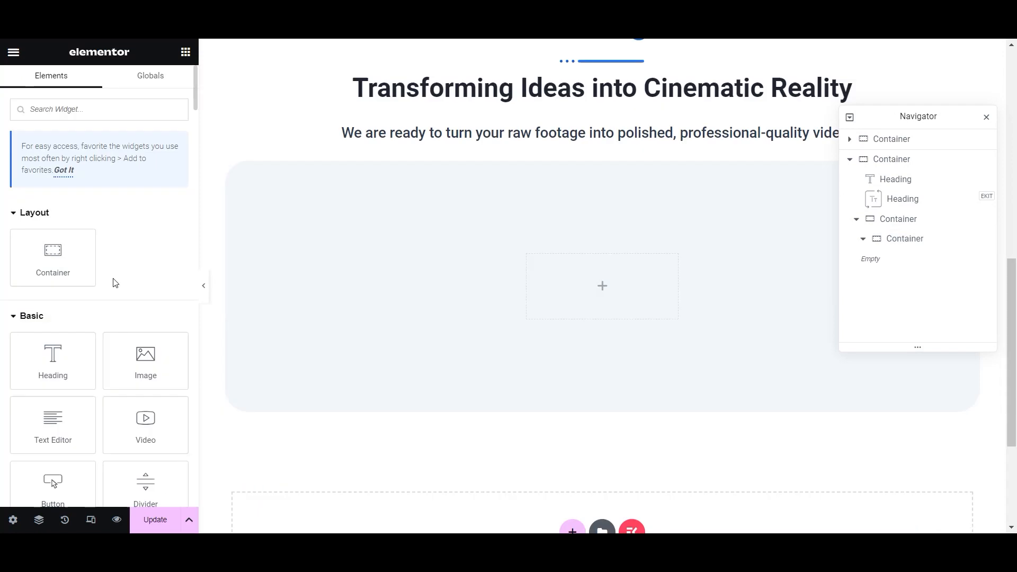
- Add an Image Box showing video-camera.png with alt text 'Video Editing Services' to the inner container
type("image")
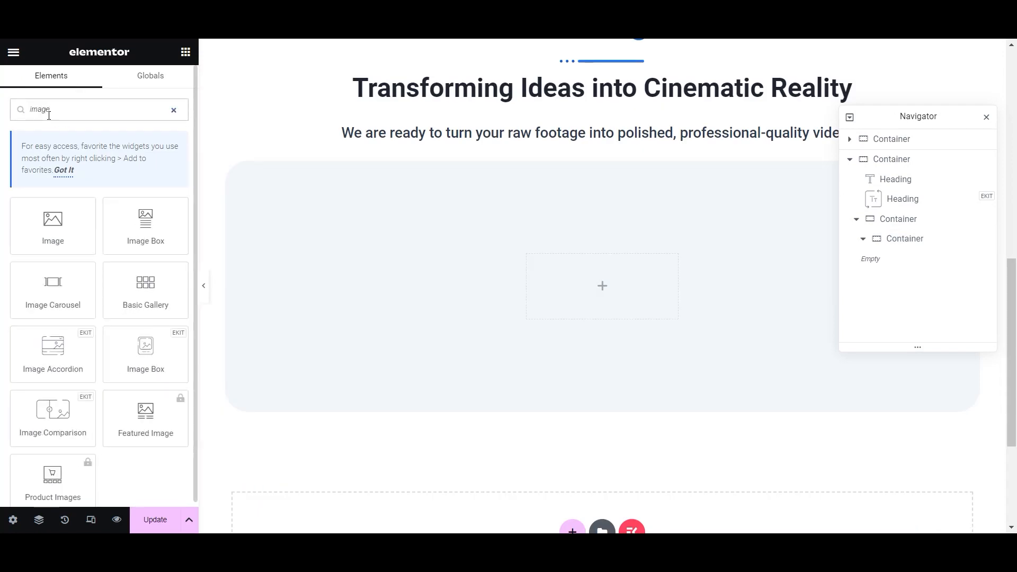
left_click_drag(145, 226, 608, 294)
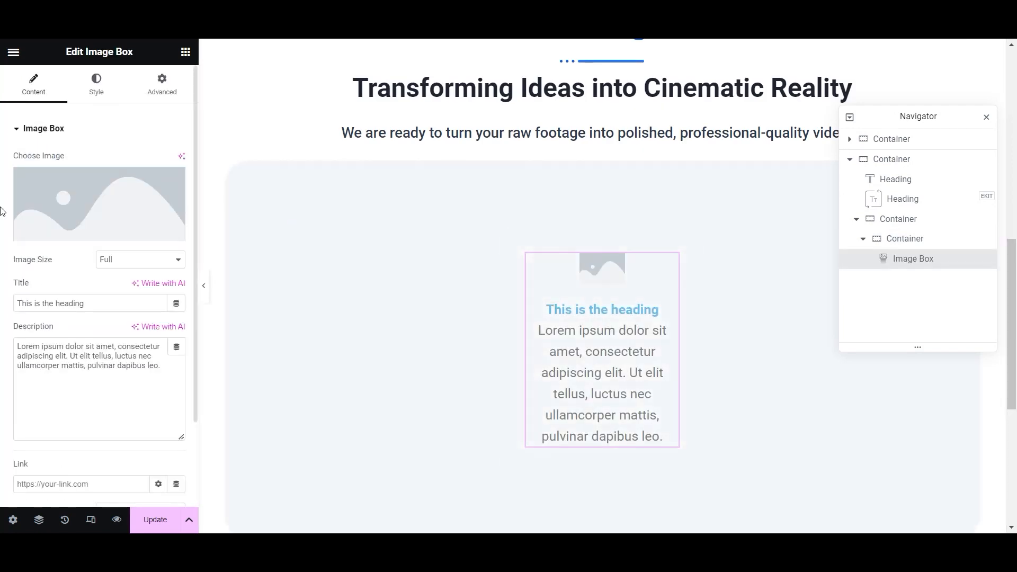
left_click(78, 214)
left_click(222, 231)
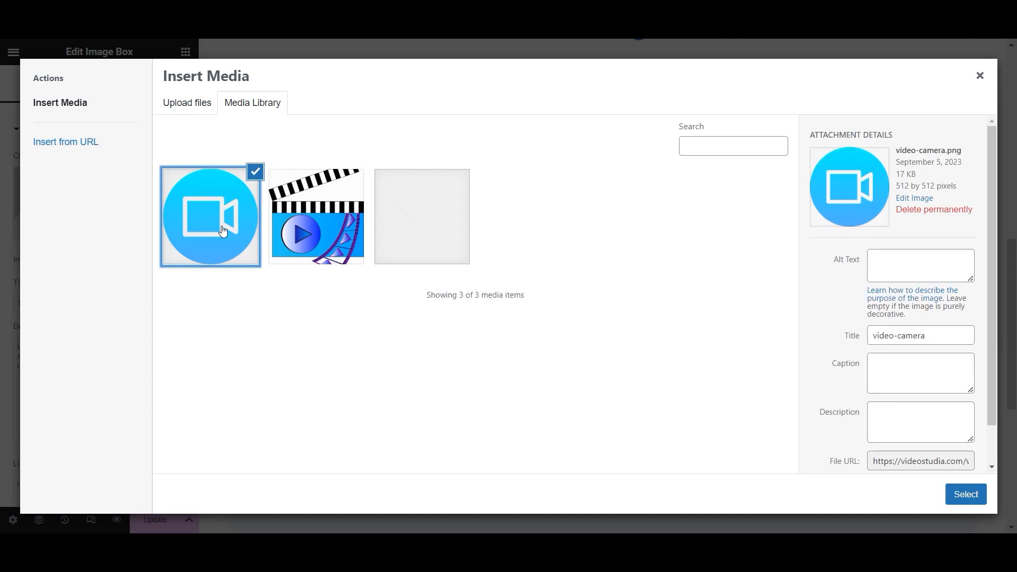
left_click(905, 258)
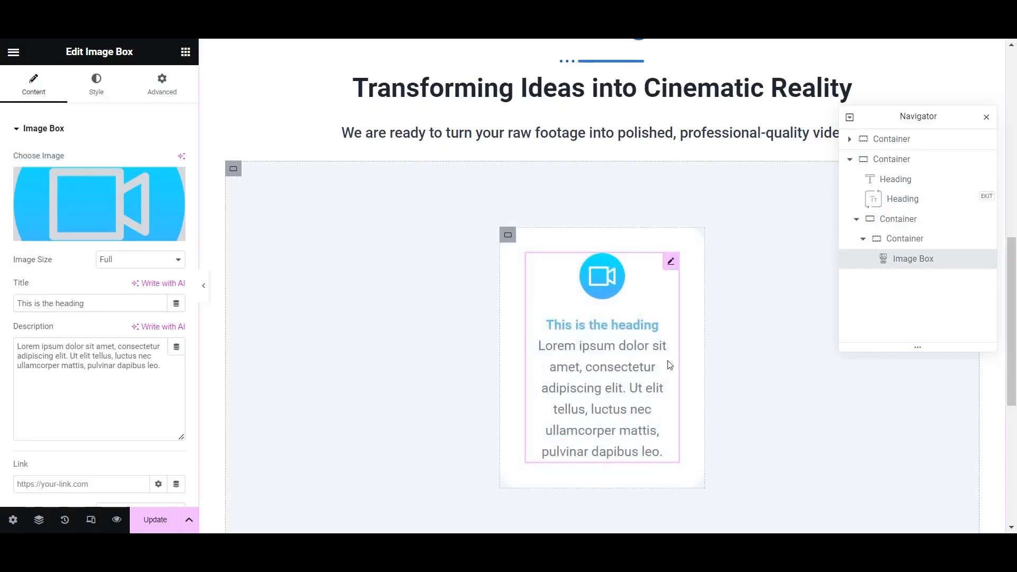
left_click(963, 494)
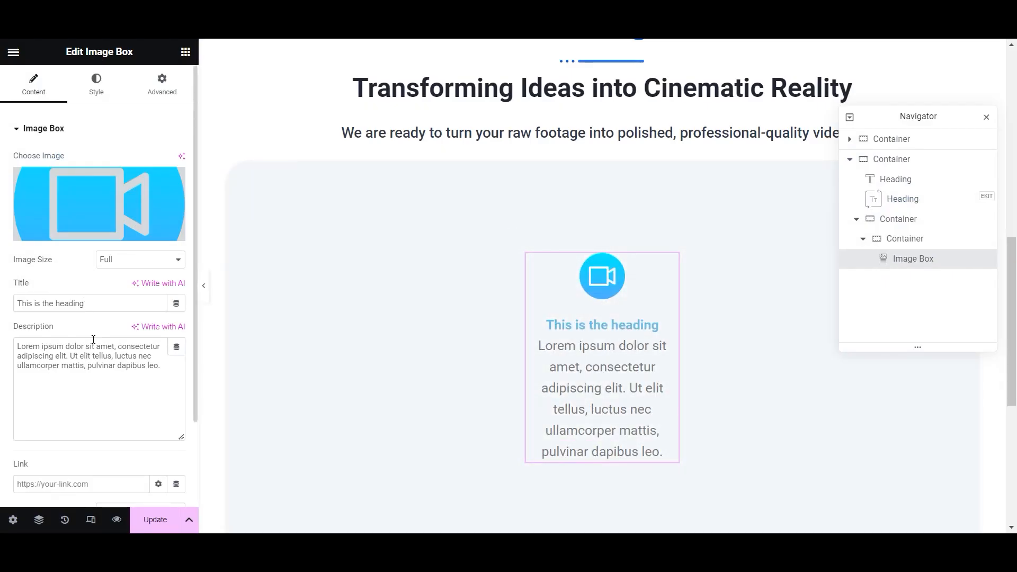
scroll(115, 422, "down", 2)
scroll(121, 400, "up", 3)
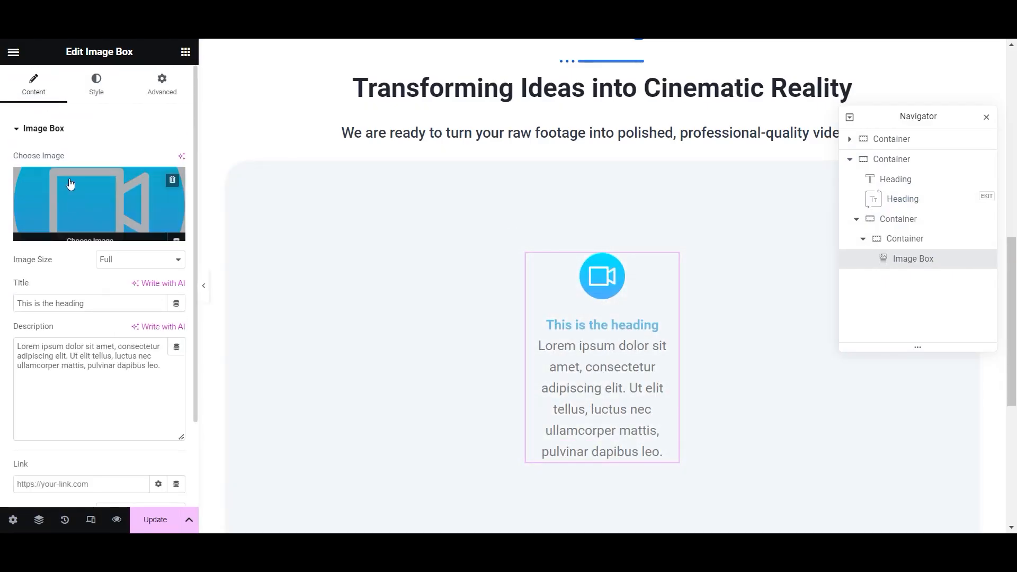
left_click(96, 84)
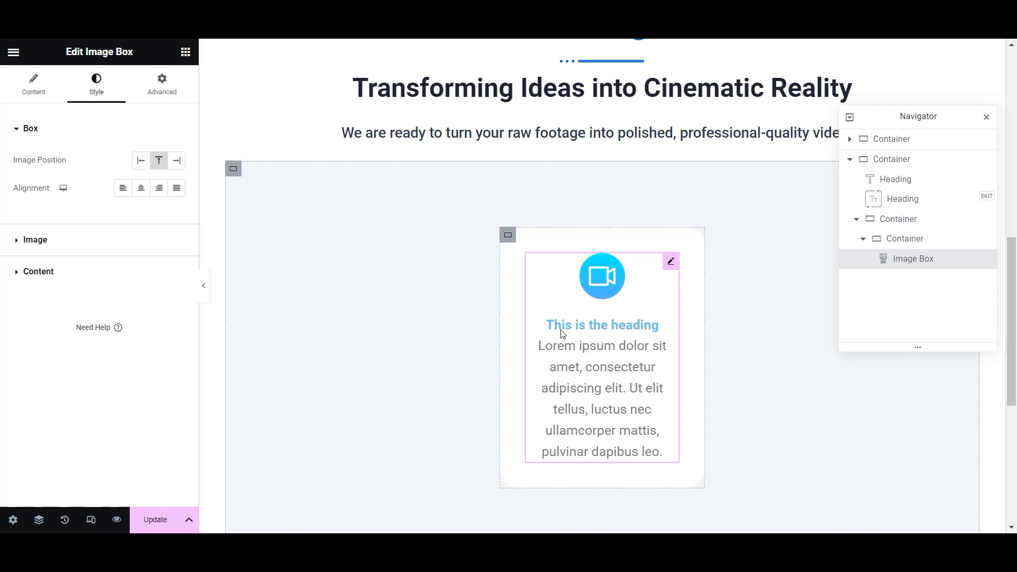
- Set the image box title to 22 px and Pure Black
left_click(13, 276)
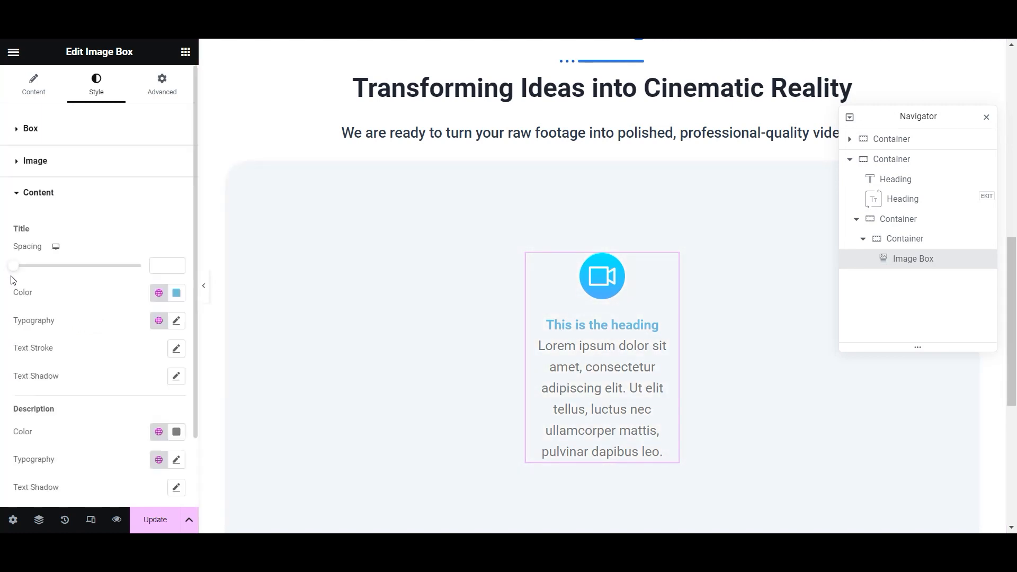
left_click(175, 321)
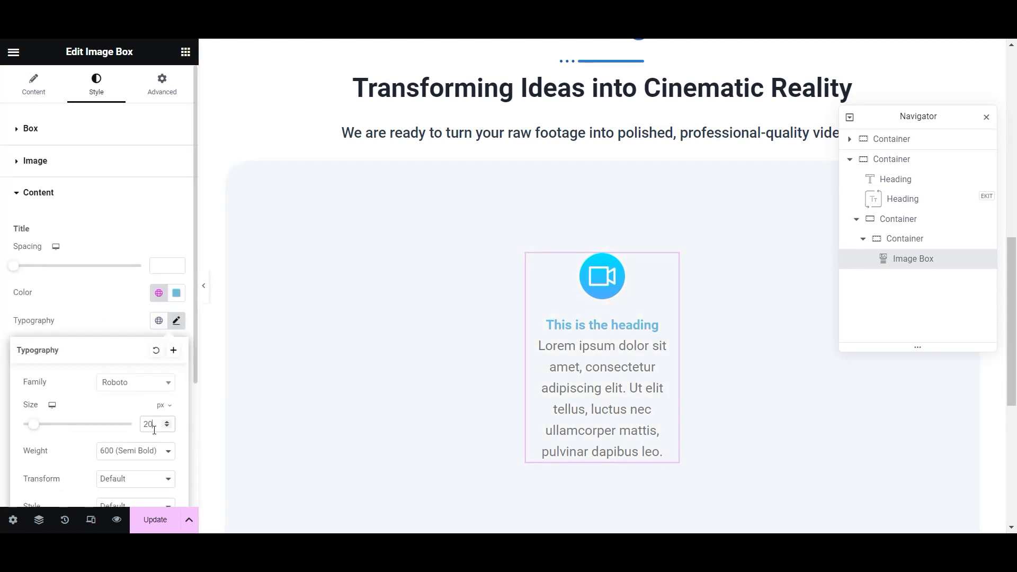
key("Up")
key("Up")
scroll(139, 453, "down", 3)
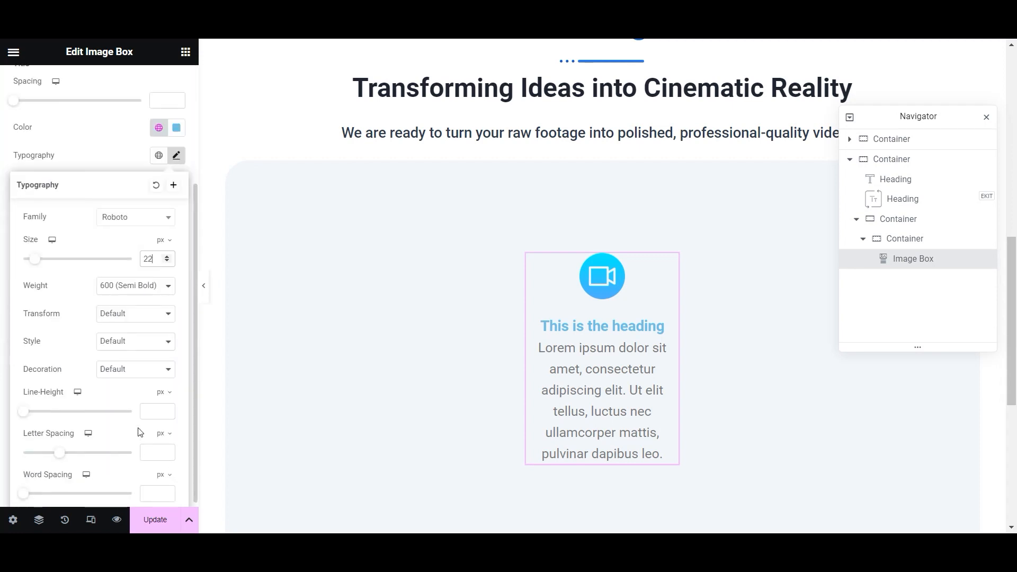
left_click(97, 156)
left_click(159, 127)
scroll(97, 304, "down", 3)
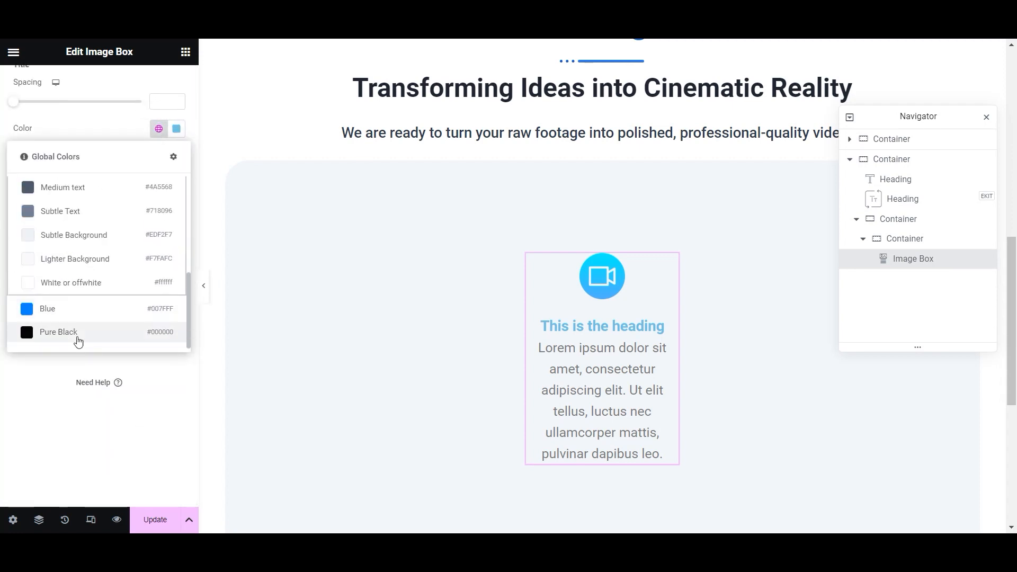
left_click(77, 333)
- Change the image box description to 'We can edit your footage'
left_click(173, 382)
left_click(109, 373)
scroll(140, 325, "up", 3)
left_click(34, 86)
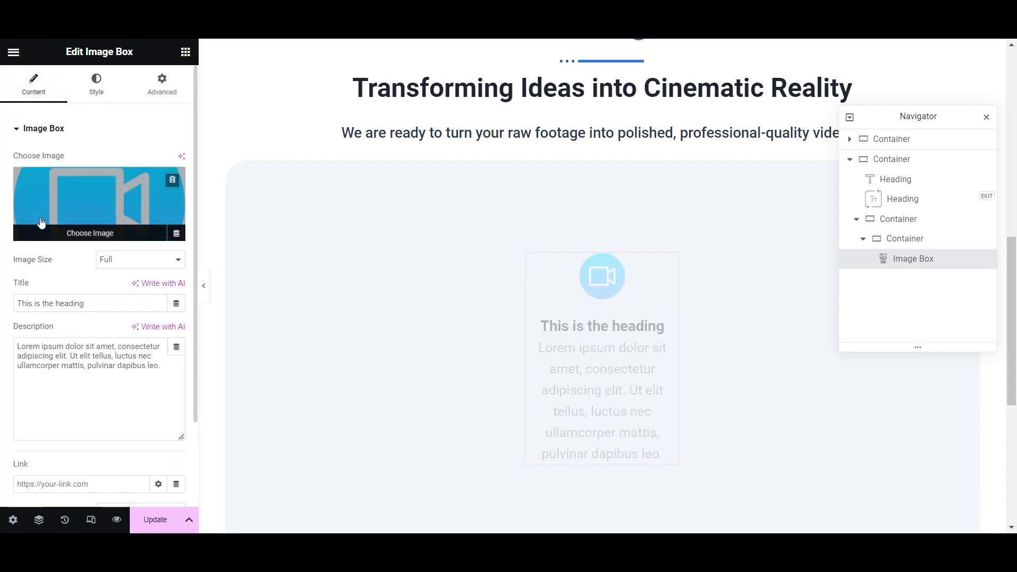
left_click_drag(162, 366, 2, 345)
type("We can edit yo")
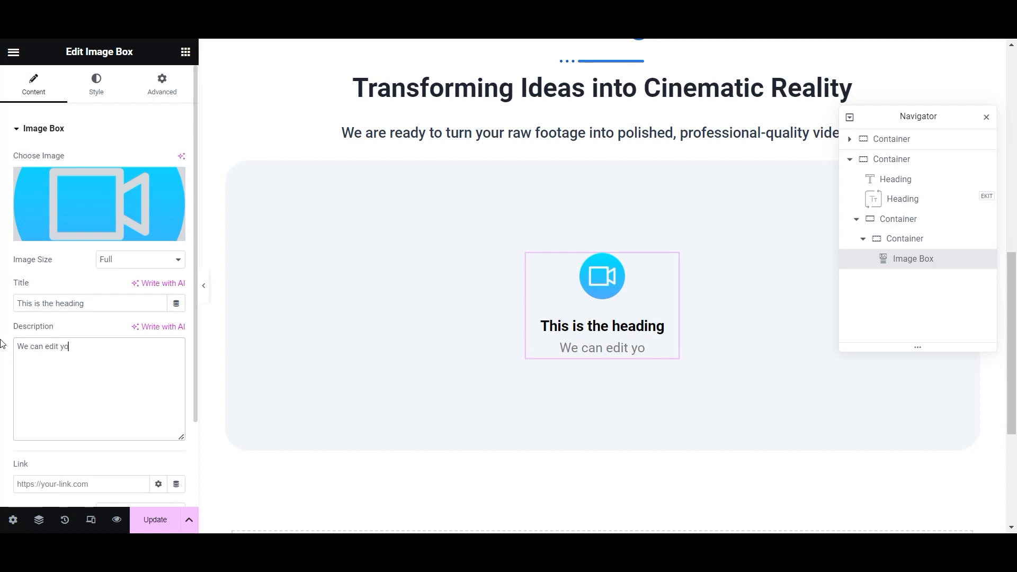
type("ur footage")
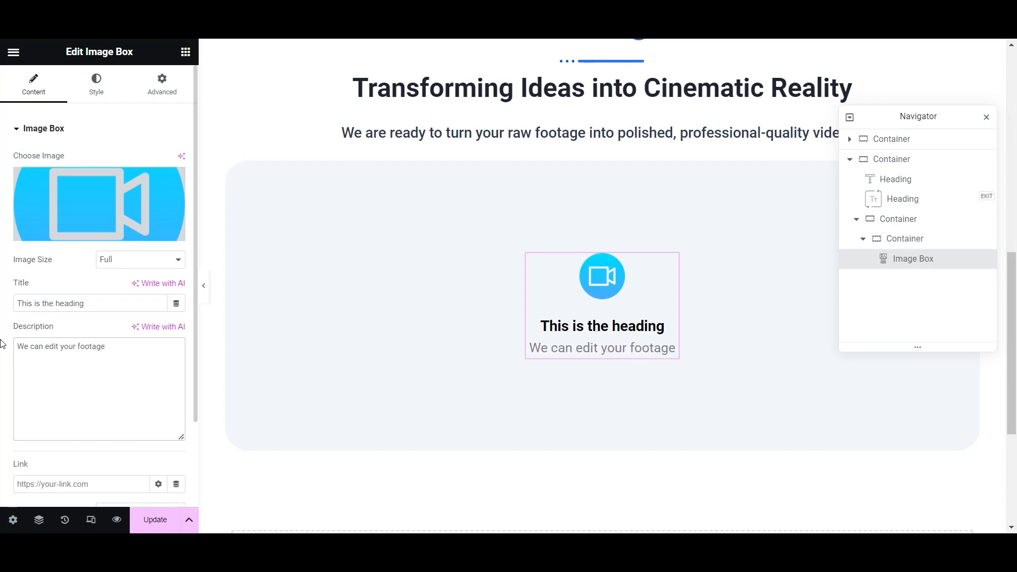
key("alt+Tab")
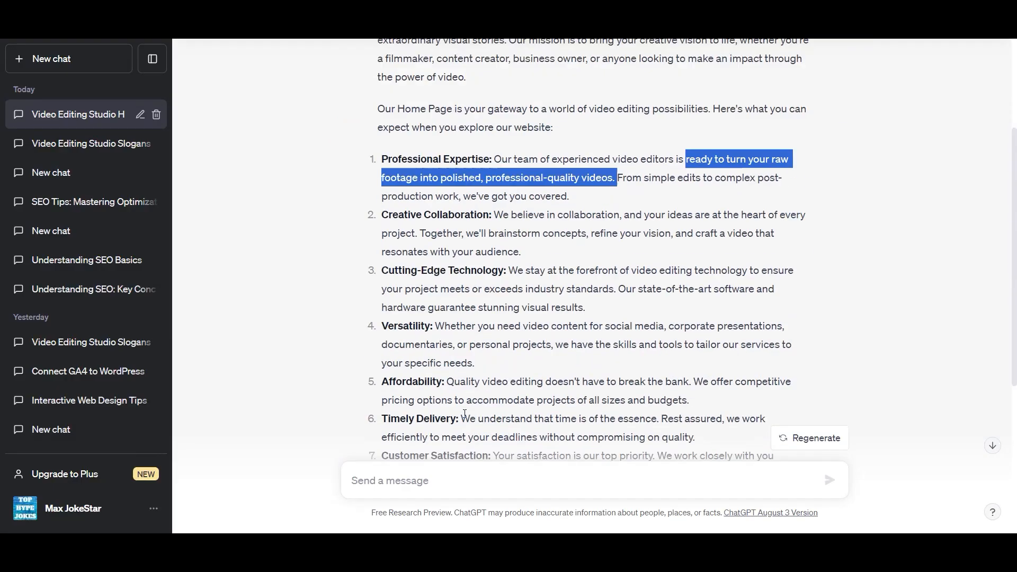
- Paste ChatGPT's Cutting-Edge Technology sentence over the image box description
scroll(465, 413, "down", 2)
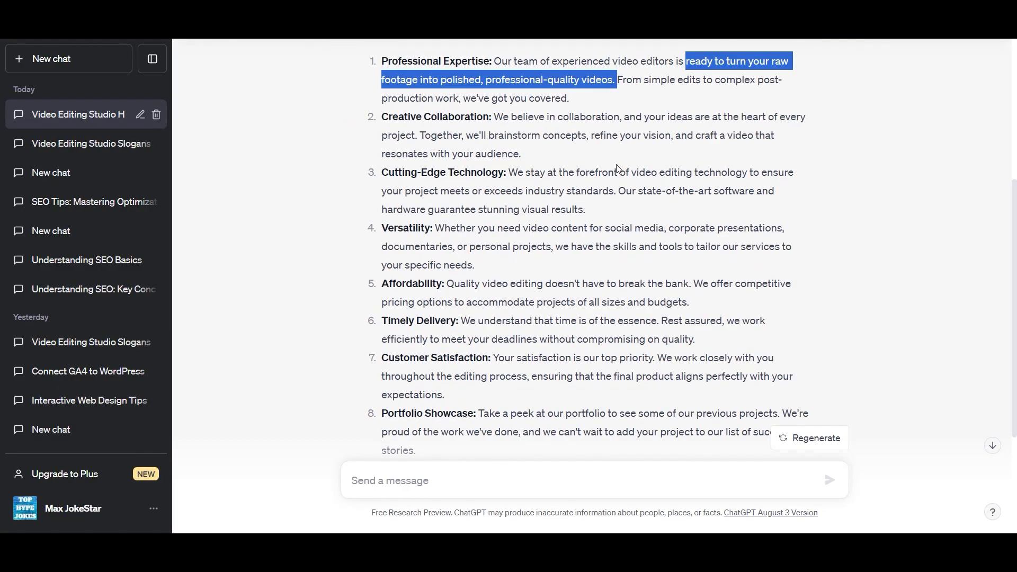
scroll(604, 173, "down", 3)
scroll(603, 174, "up", 6)
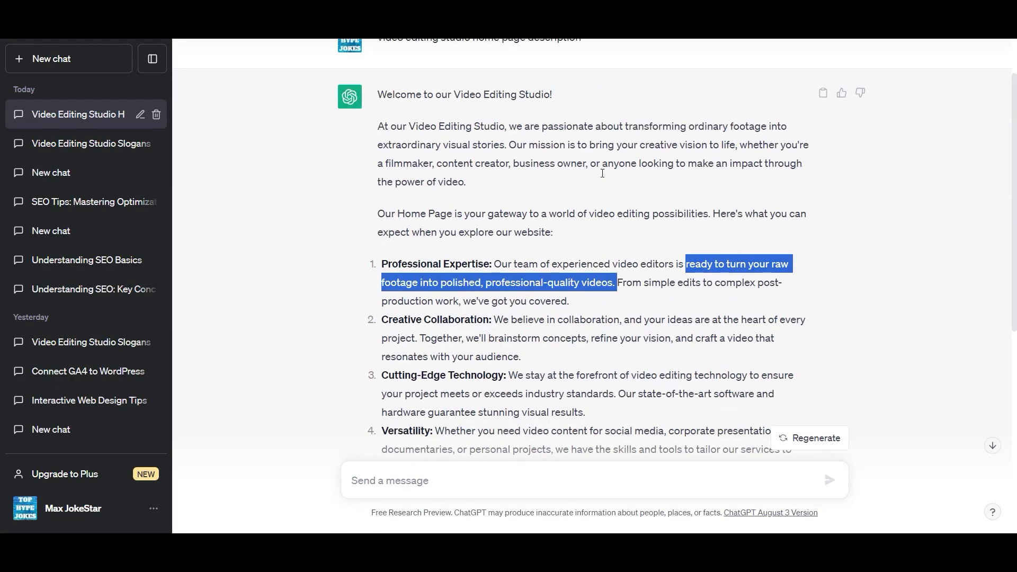
scroll(576, 261, "down", 1)
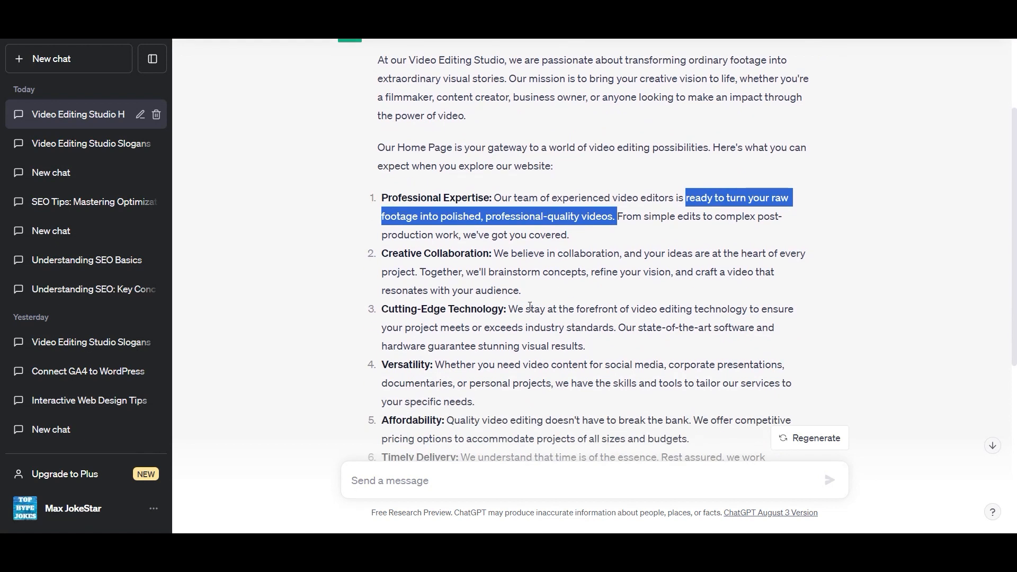
left_click_drag(510, 309, 621, 330)
right_click(601, 327)
left_click(609, 336)
left_click(408, 553)
left_click_drag(121, 348, 25, 335)
key("ctrl+v")
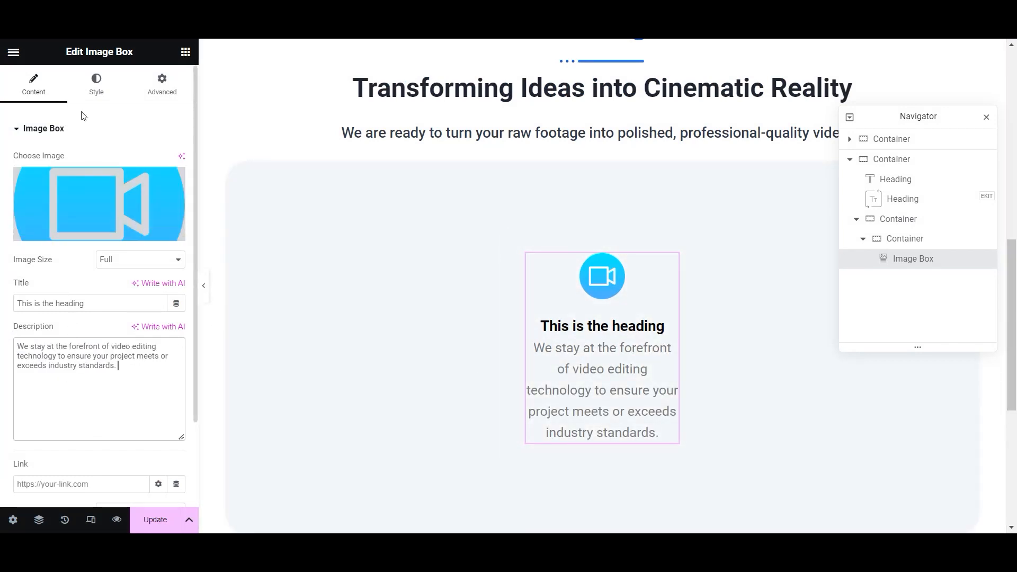
- Set the description colour to the Strong Text global colour and select the card's container
left_click(96, 85)
left_click(14, 271)
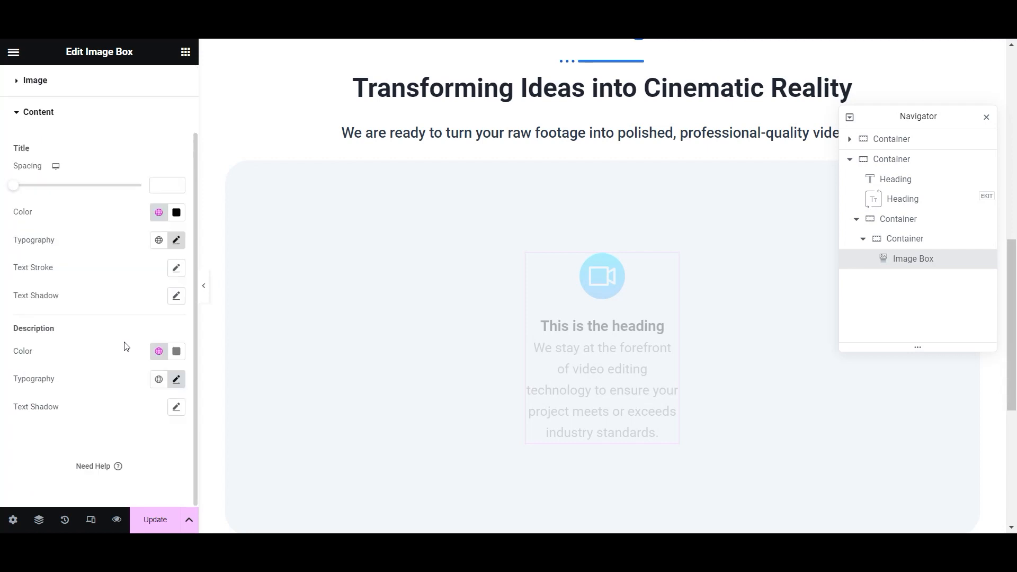
left_click(159, 351)
scroll(95, 275, "down", 5)
left_click(87, 165)
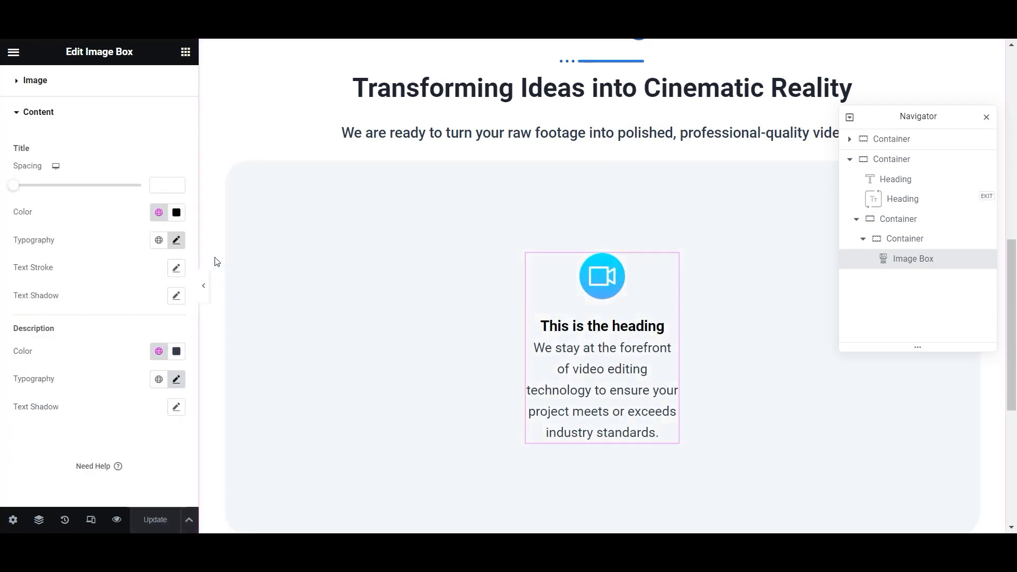
scroll(62, 158, "up", 2)
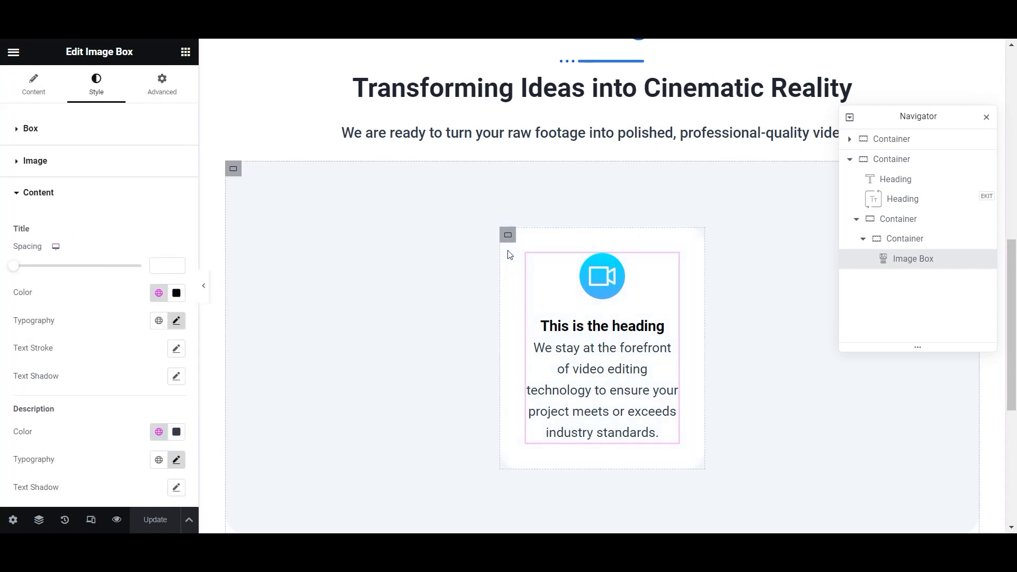
left_click(508, 234)
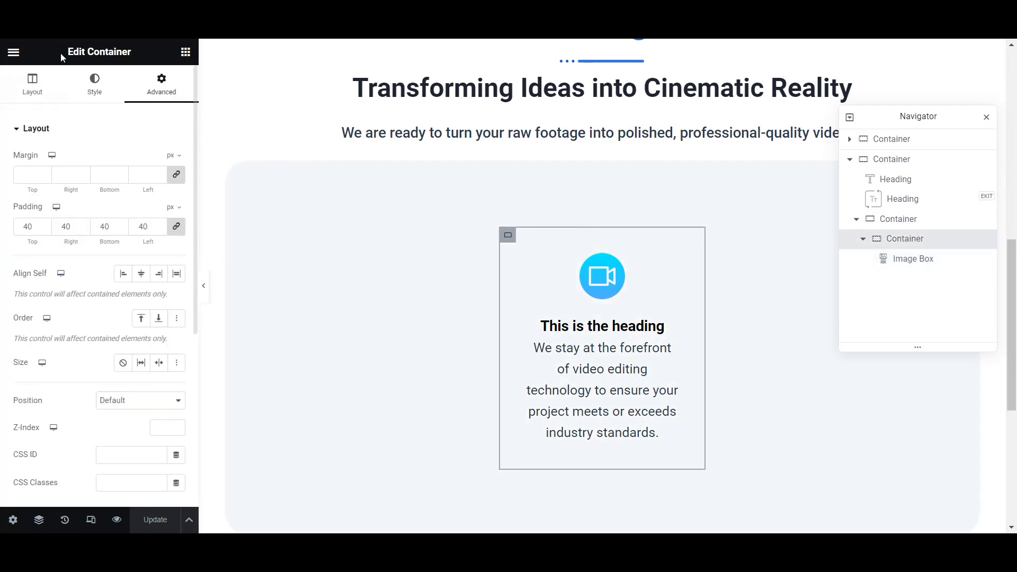
- Set the card container's classic background colour to light blue #DAEEFF
left_click(95, 84)
left_click(123, 189)
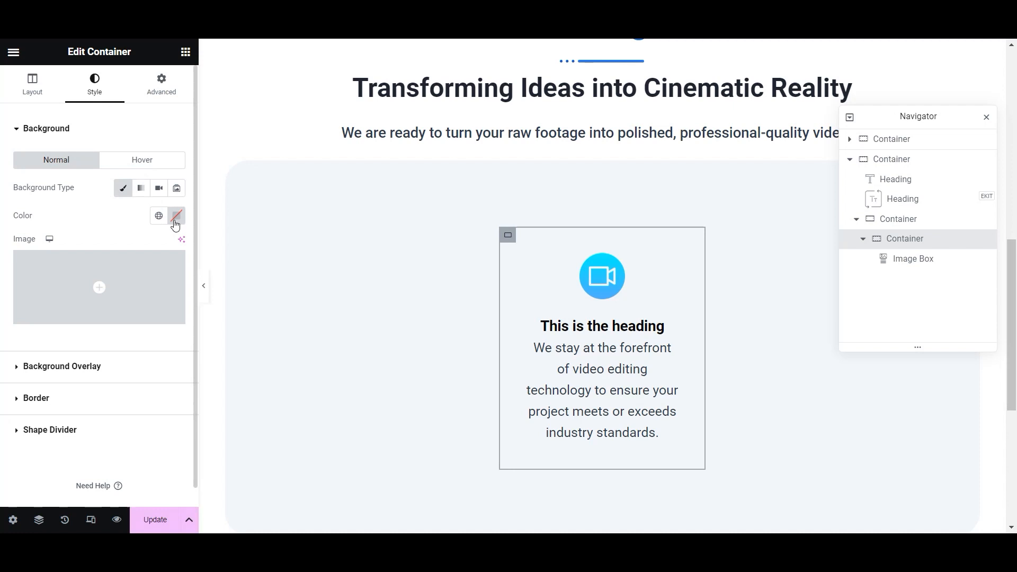
left_click(176, 216)
left_click_drag(190, 377, 132, 267)
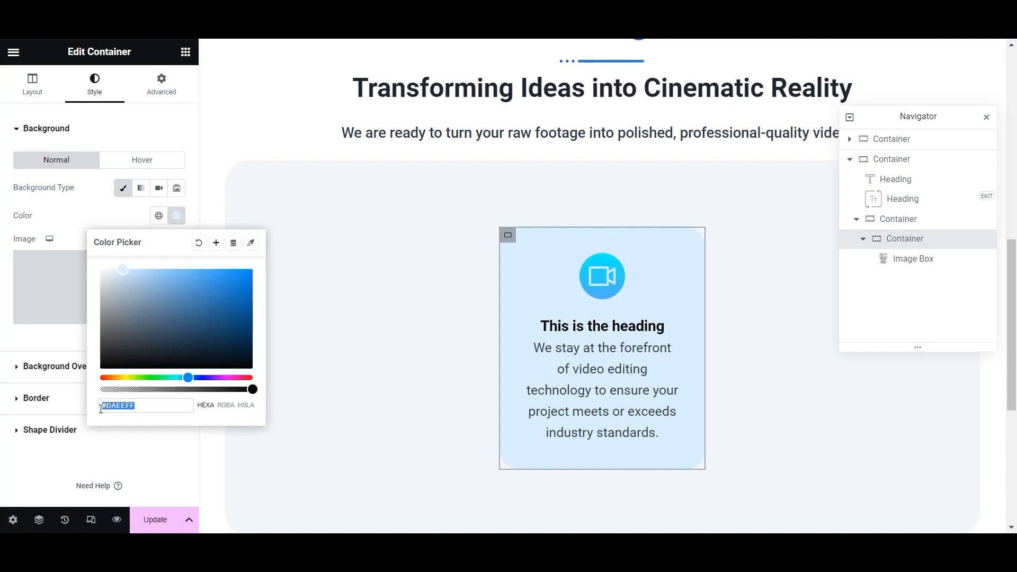
key("alt+Tab")
left_click(260, 207)
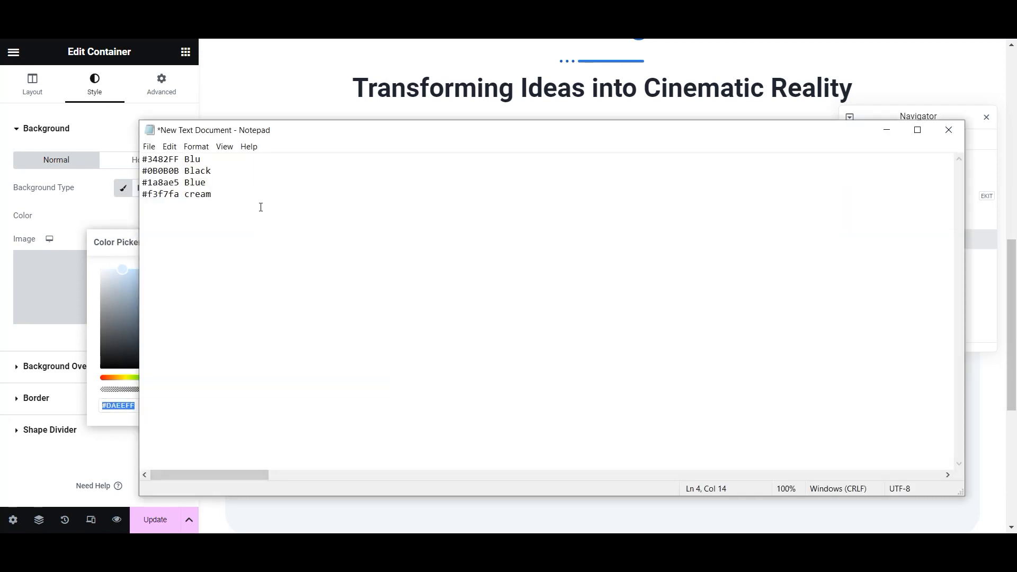
left_click(112, 445)
- Center the card's image-box icon and text
left_click(111, 443)
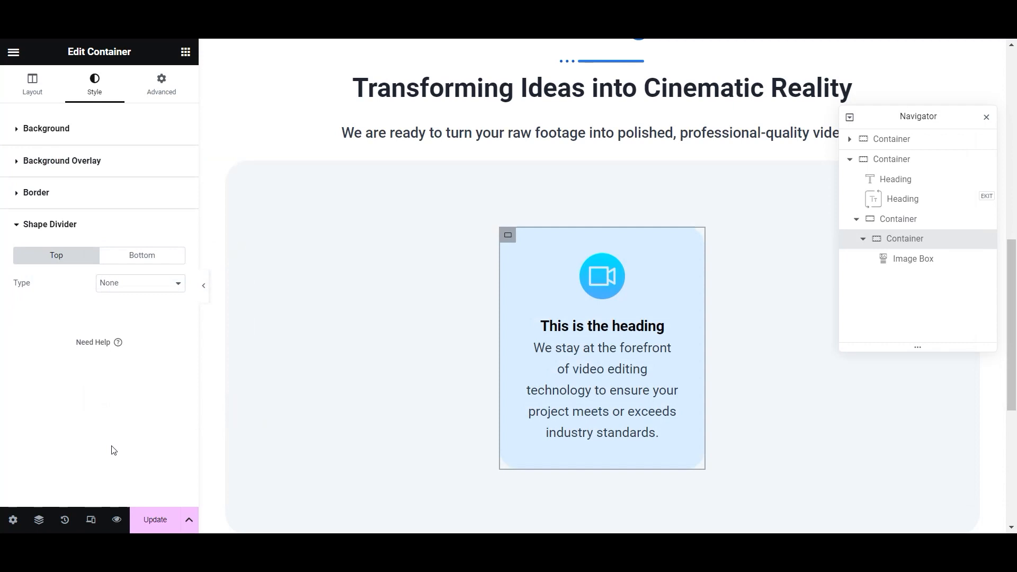
left_click(570, 350)
left_click(123, 188)
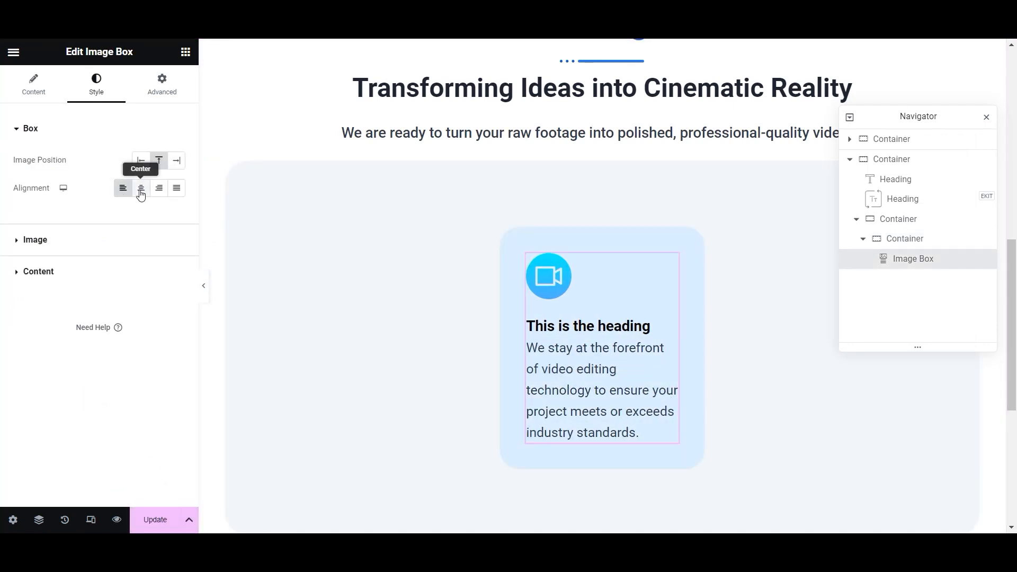
left_click(141, 188)
- Add a button below the card text, labelled 'Learn More'
left_click(185, 51)
left_click_drag(86, 347, 566, 418)
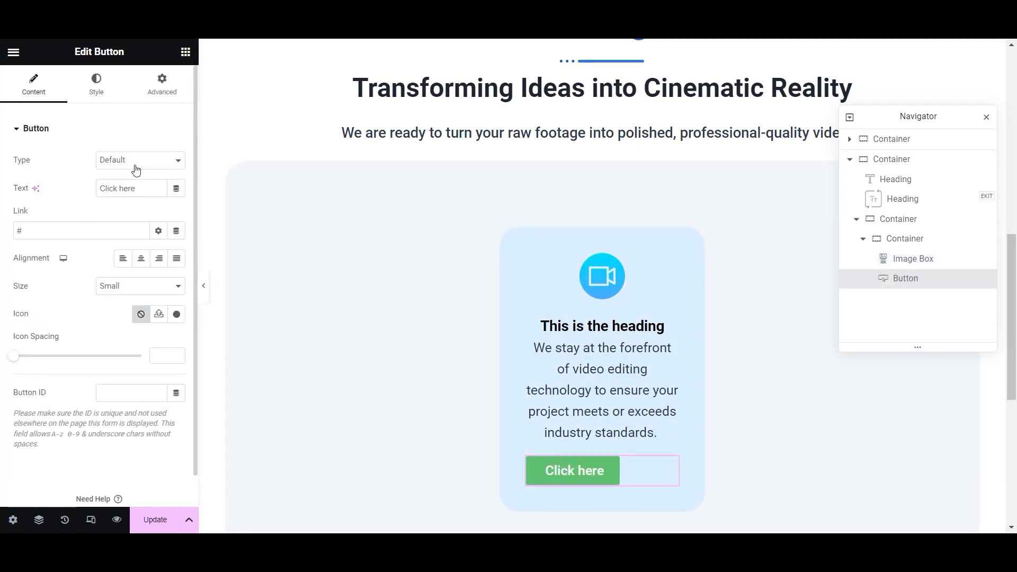
left_click_drag(121, 189, 36, 192)
type("Learn More")
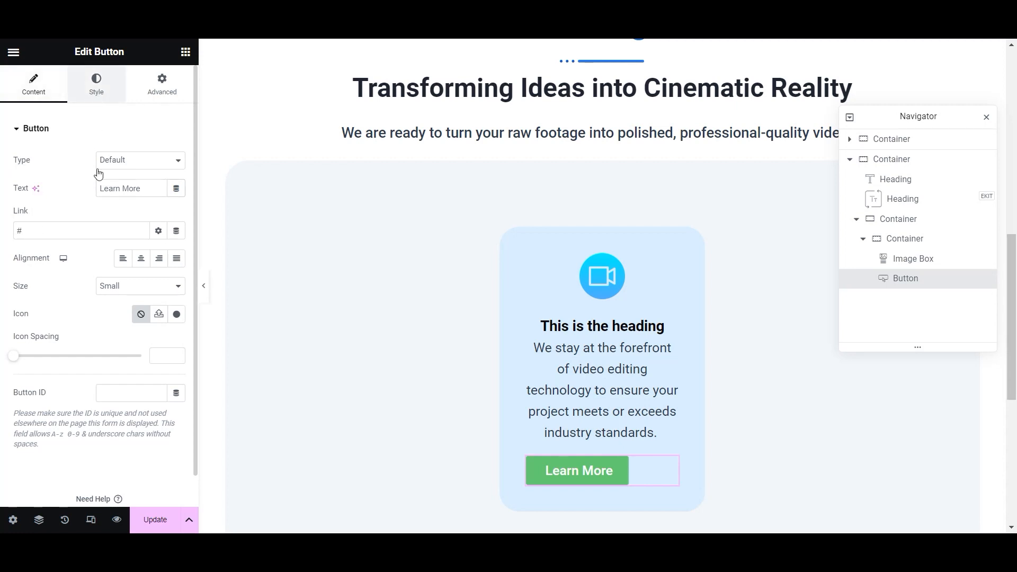
- Set the Learn More button's background colour to blue
left_click(96, 84)
left_click(159, 300)
scroll(83, 404, "down", 2)
scroll(83, 408, "up", 2)
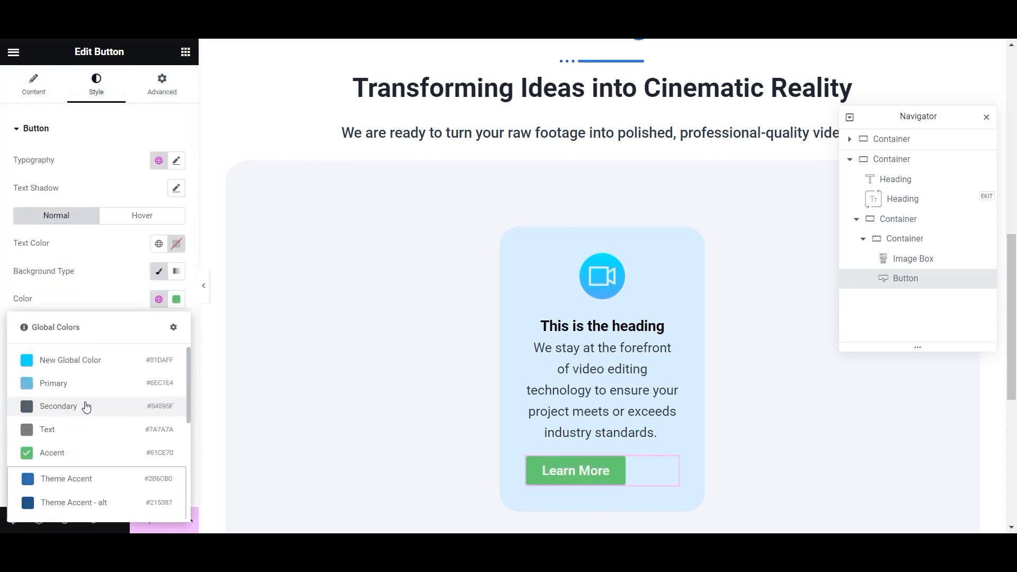
scroll(79, 397, "down", 3)
left_click(78, 472)
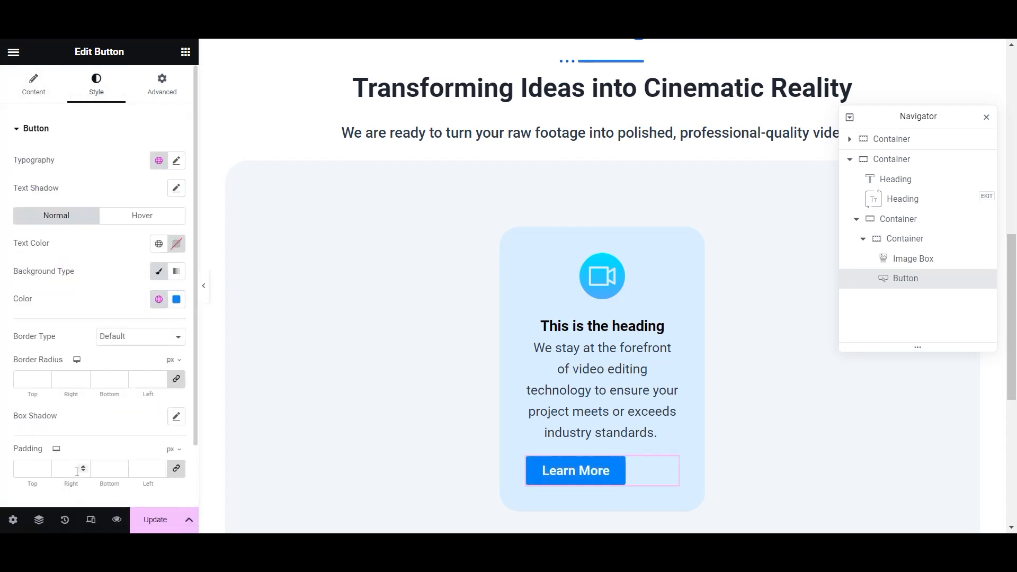
- Switch the button background to a gradient from global cyan to global Blue, and save the page
left_click(180, 274)
left_click(176, 368)
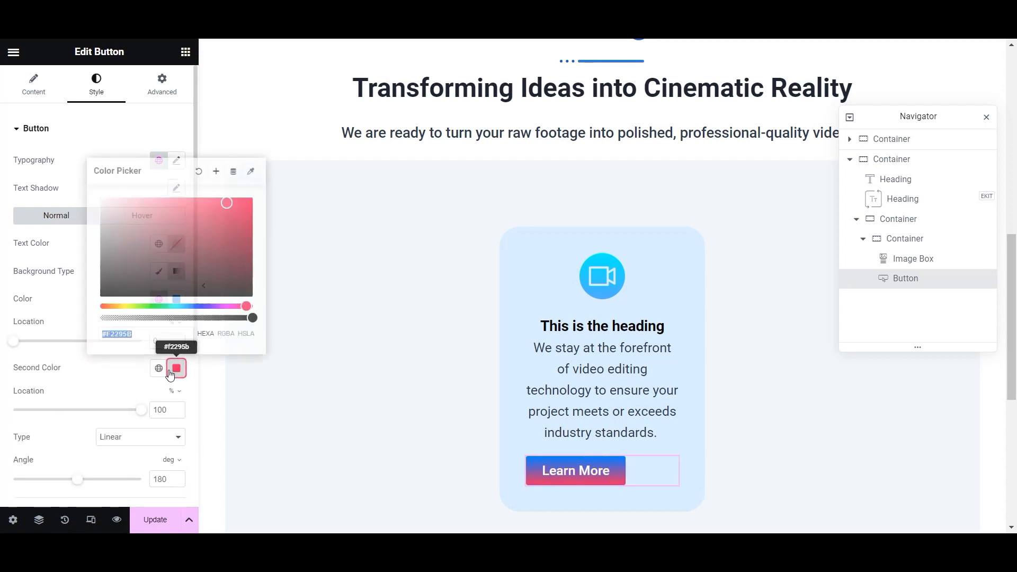
left_click(69, 319)
left_click(159, 299)
left_click(68, 358)
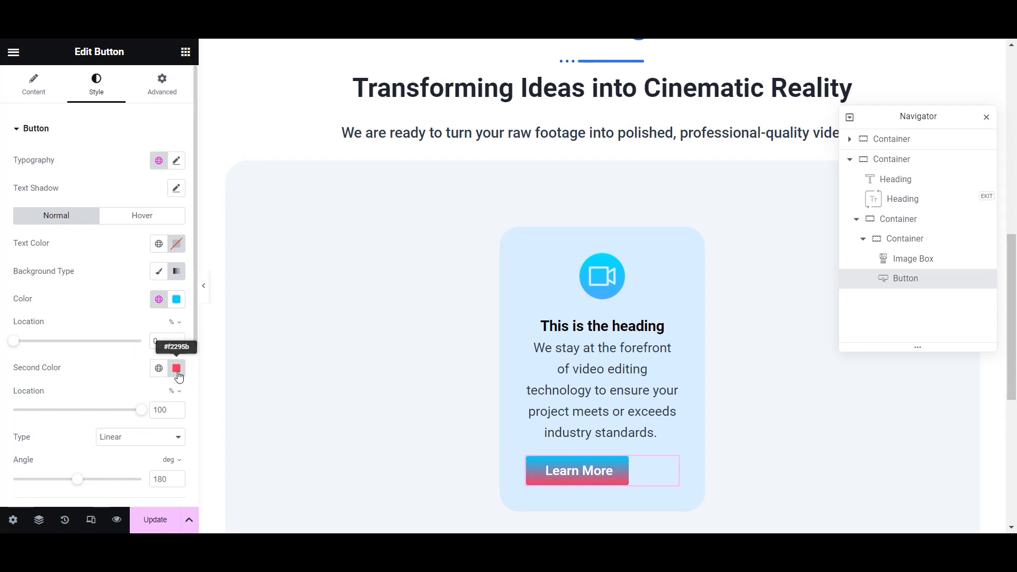
left_click(159, 368)
scroll(82, 318, "down", 3)
left_click(79, 329)
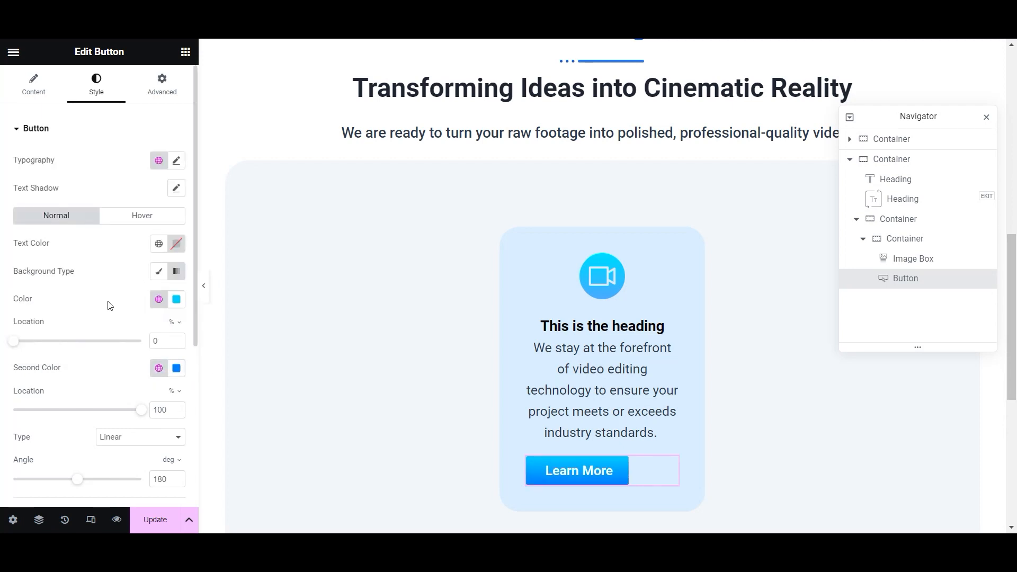
scroll(110, 306, "down", 5)
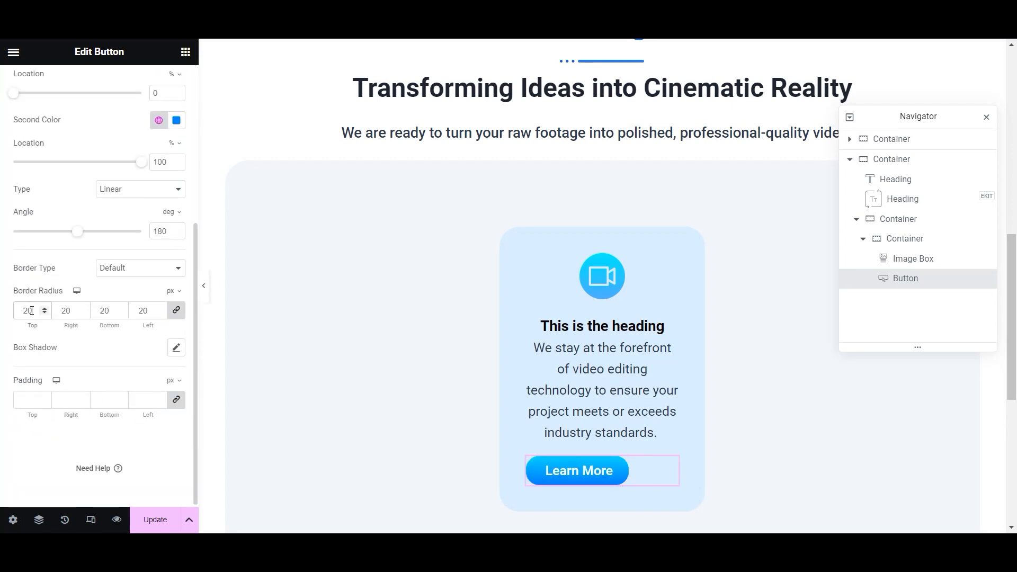
left_click(151, 520)
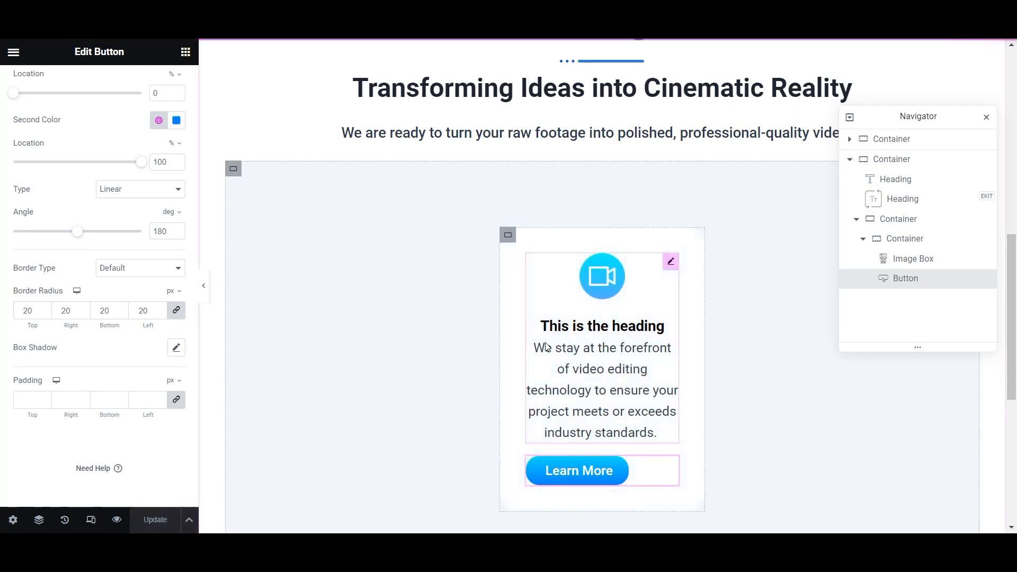
- Set the outer section to Direction Row with Align Items Start
left_click(525, 236)
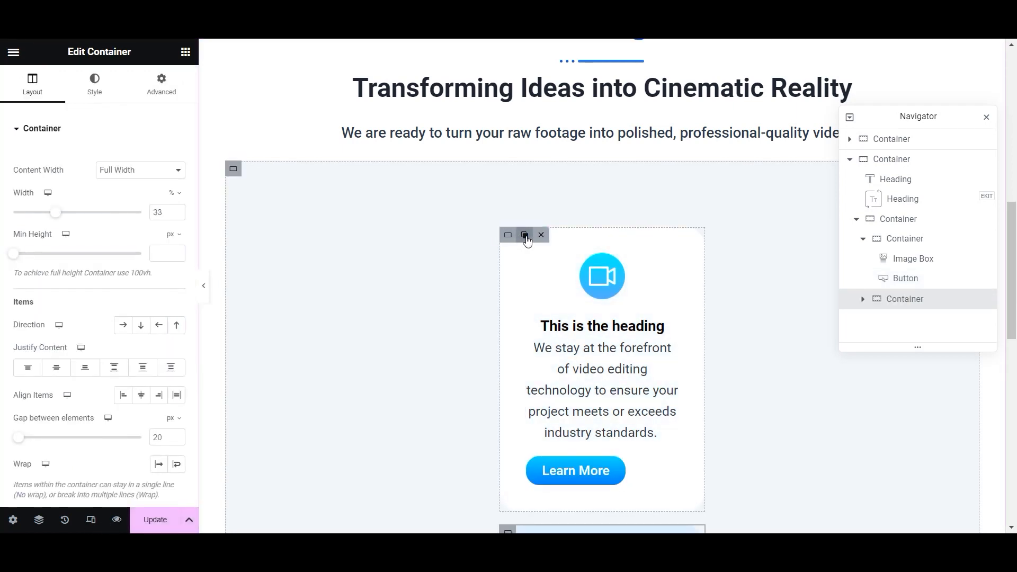
left_click(233, 225)
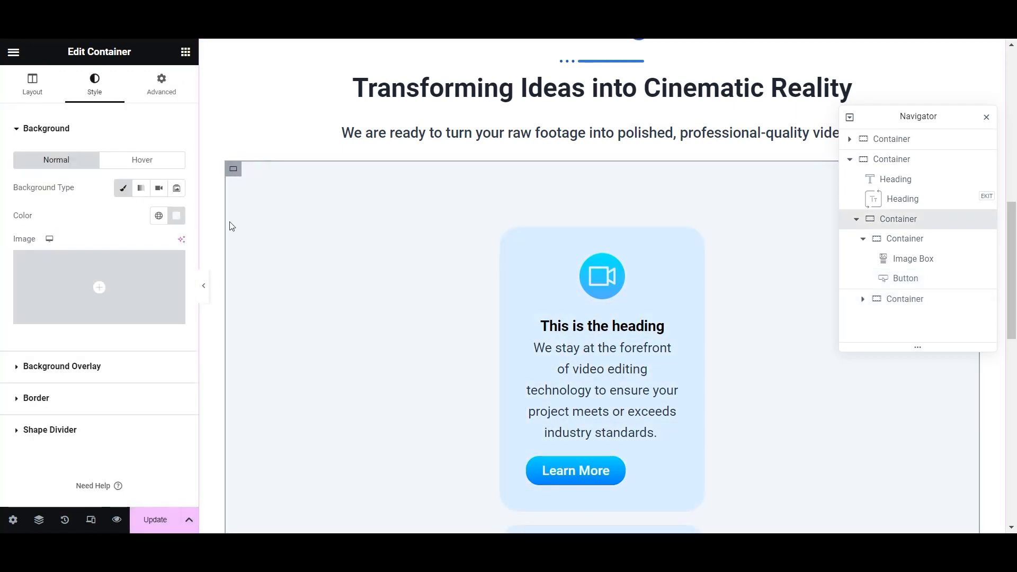
left_click(160, 91)
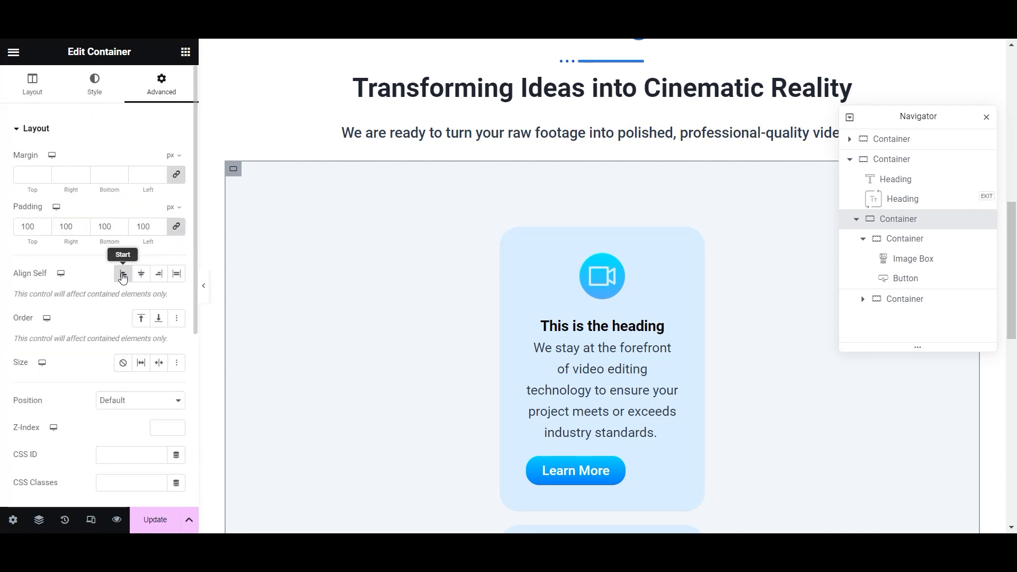
left_click(32, 85)
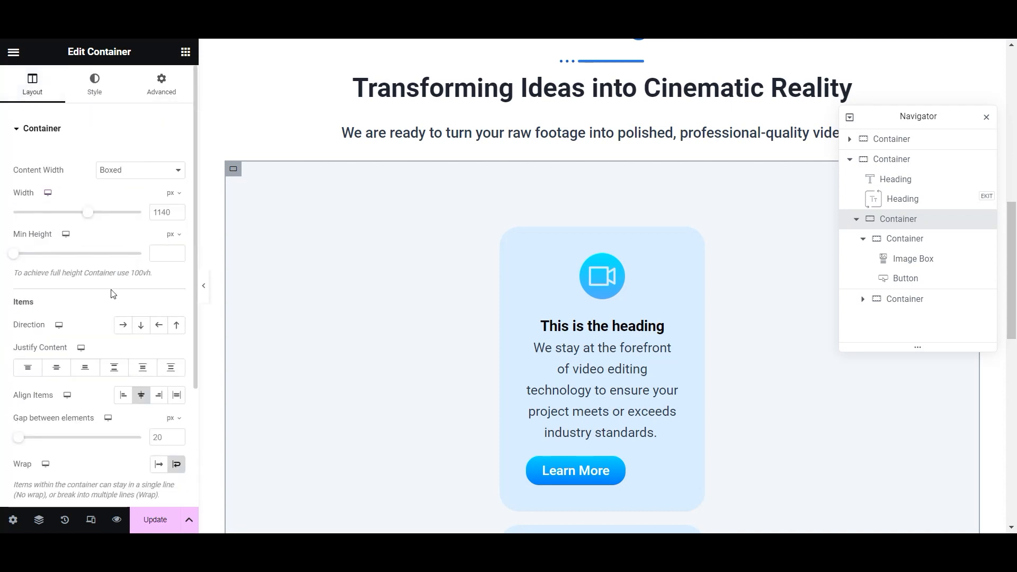
left_click(123, 395)
scroll(543, 376, "down", 5)
scroll(281, 395, "up", 3)
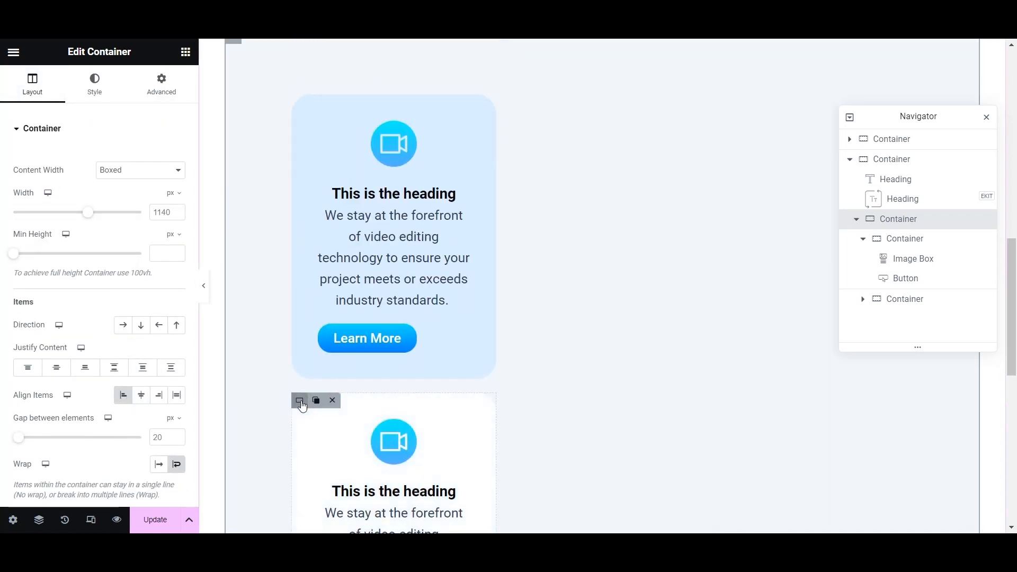
left_click(332, 399)
left_click(123, 325)
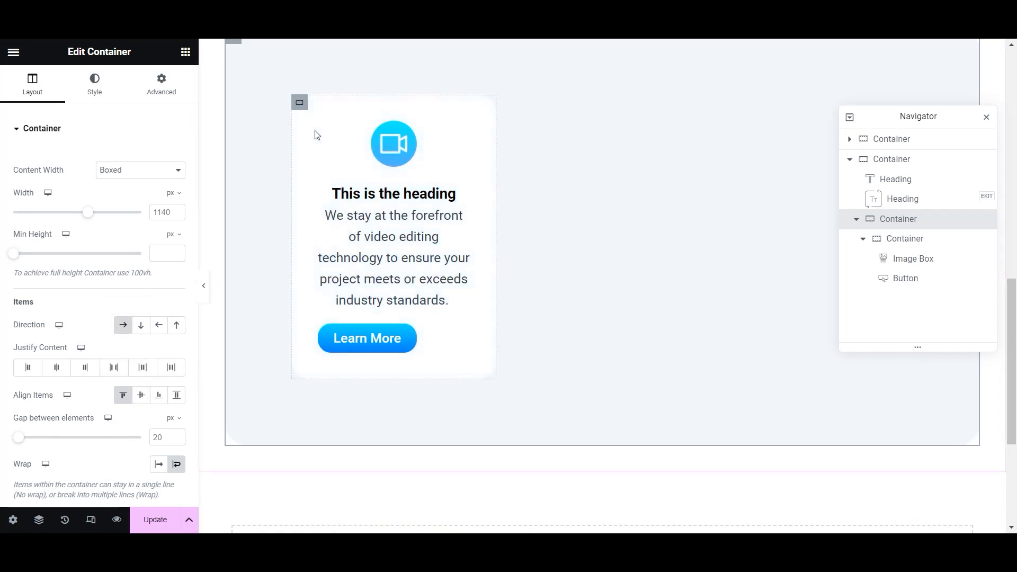
- Duplicate the service card twice and narrow the first card to 30% width
left_click(316, 102)
left_click(316, 103)
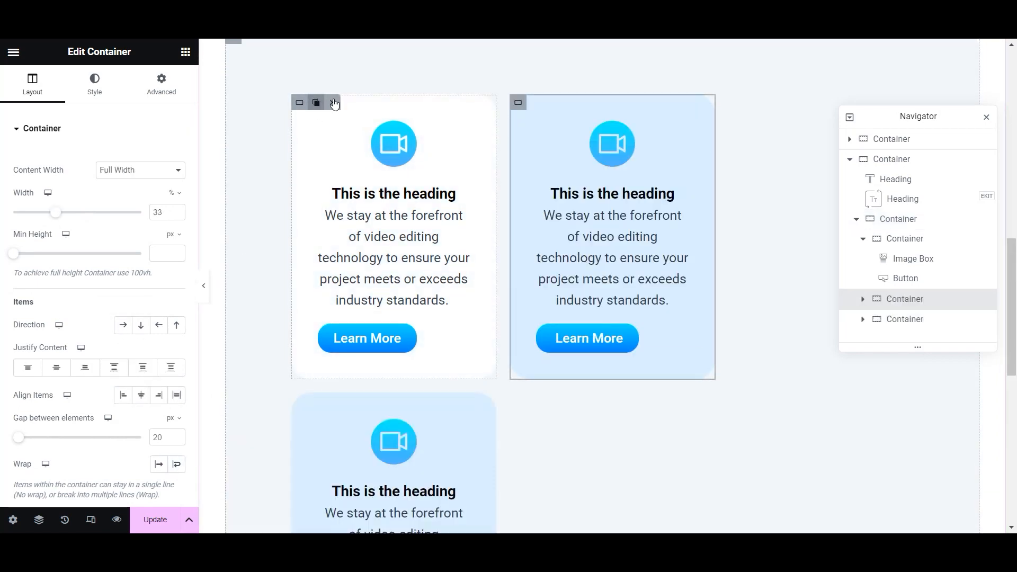
left_click(301, 103)
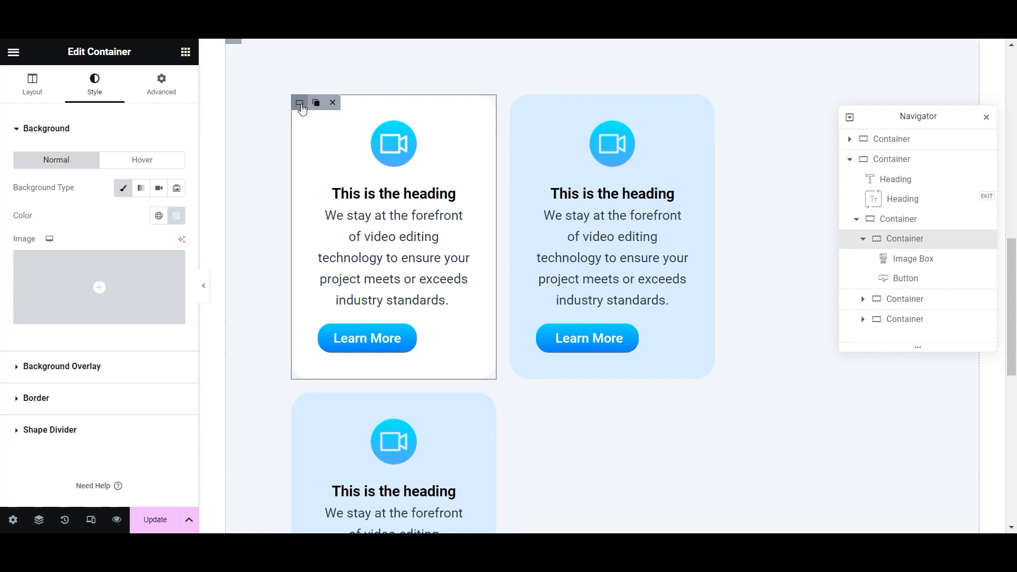
left_click(164, 87)
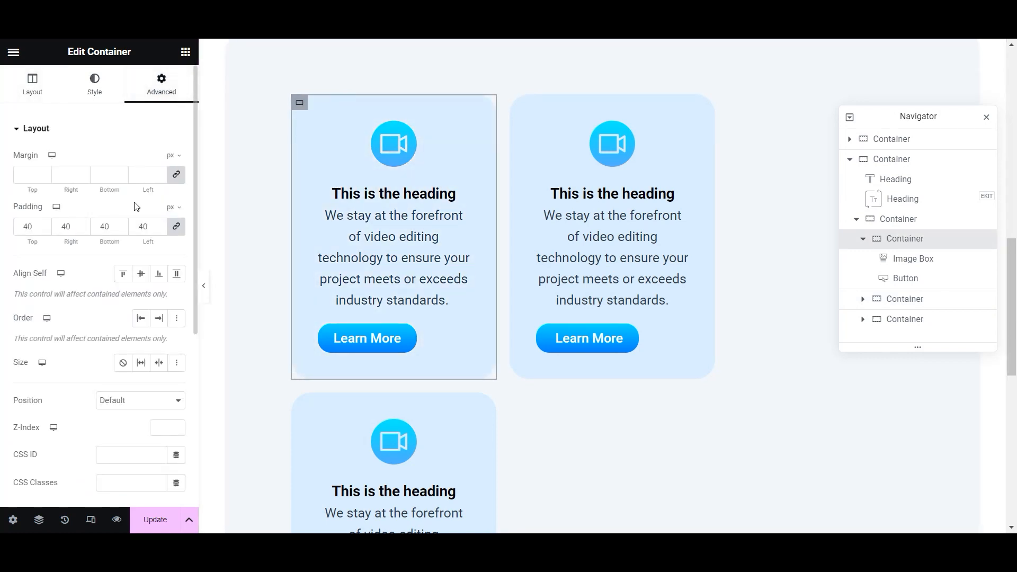
left_click(32, 85)
left_click(177, 214)
left_click(177, 215)
left_click(177, 215)
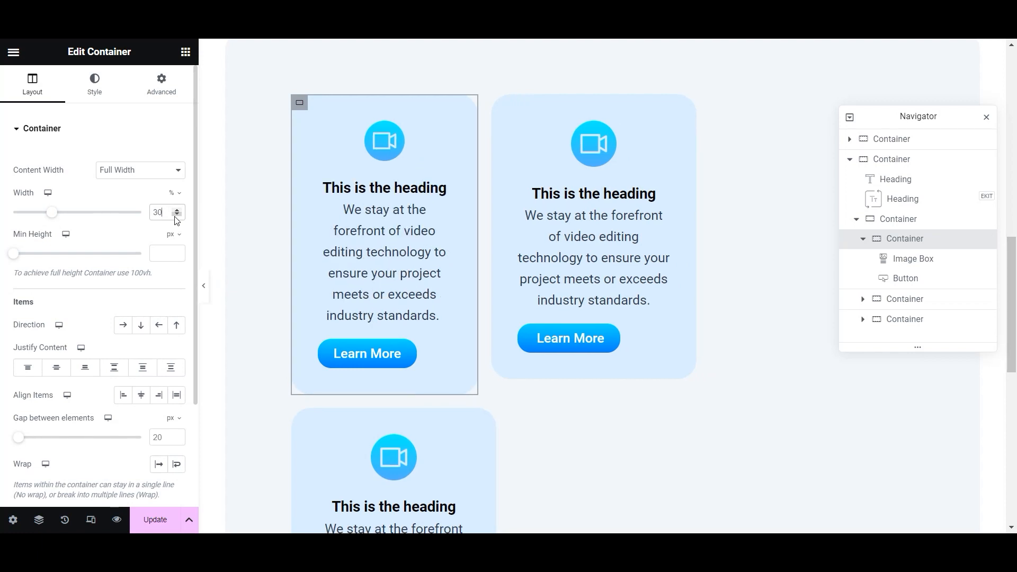
- Replace the two extra cards with two copies of the 30%-wide card
left_click(332, 418)
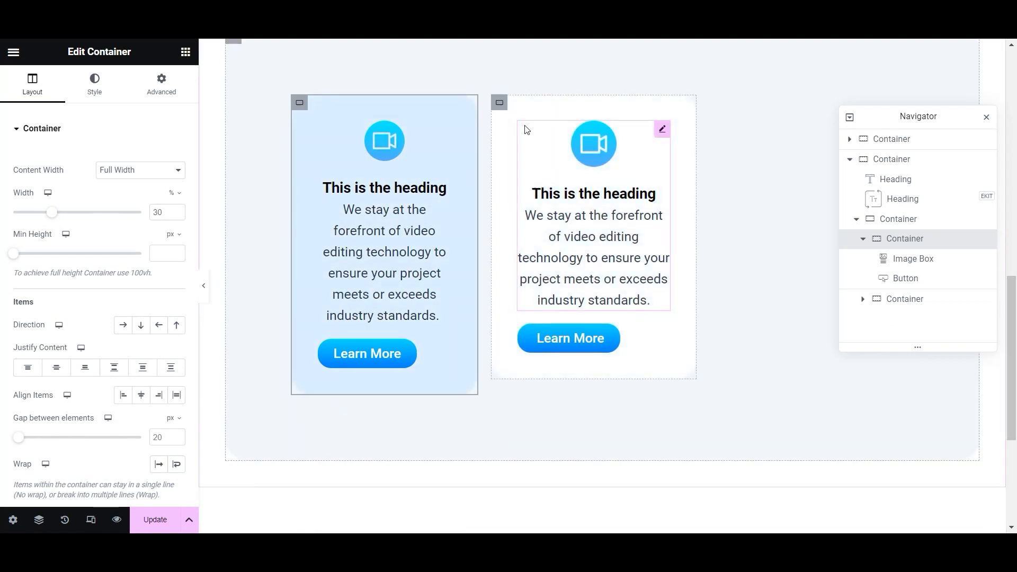
left_click(533, 102)
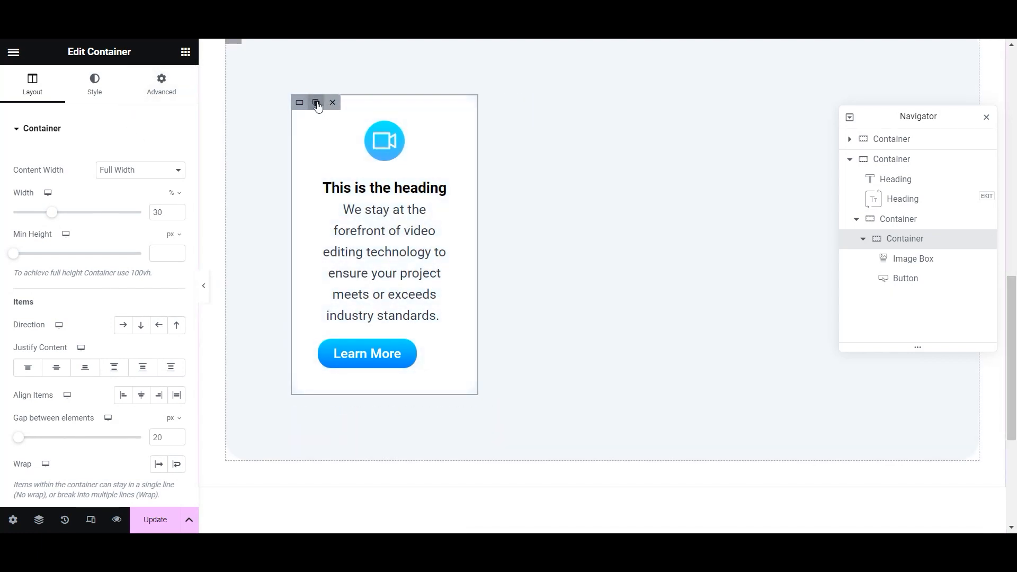
left_click(317, 102)
left_click(317, 102)
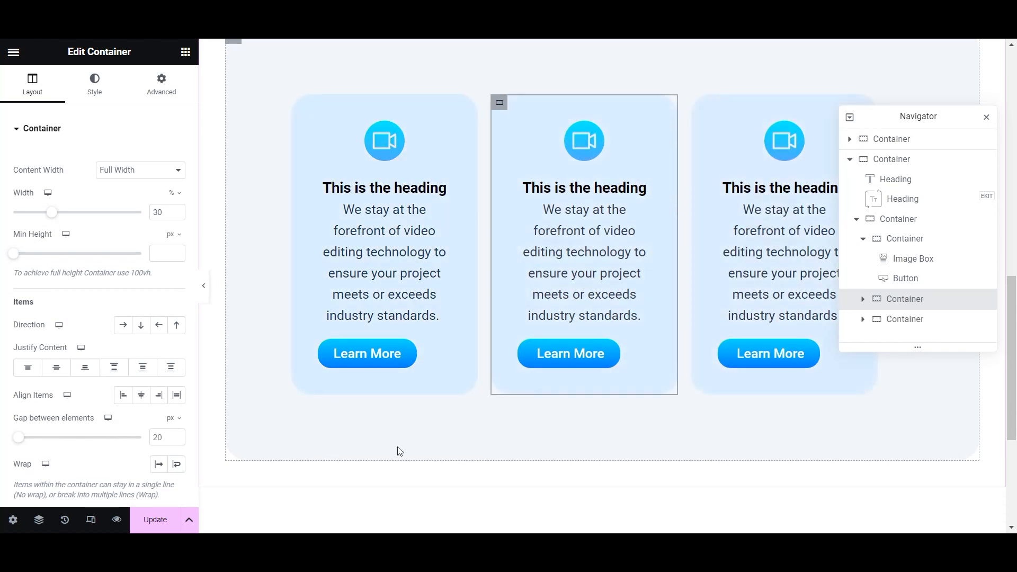
scroll(477, 408, "up", 3)
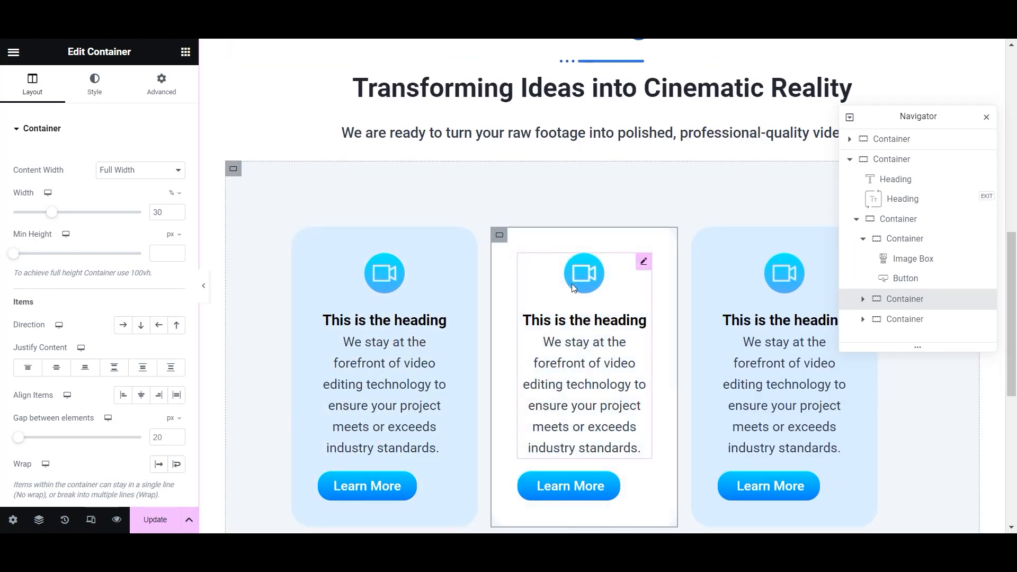
- Give the middle card the sound.png icon, an audio-editing description and the title 'Audio Editing Services'
left_click(572, 287)
left_click(95, 148)
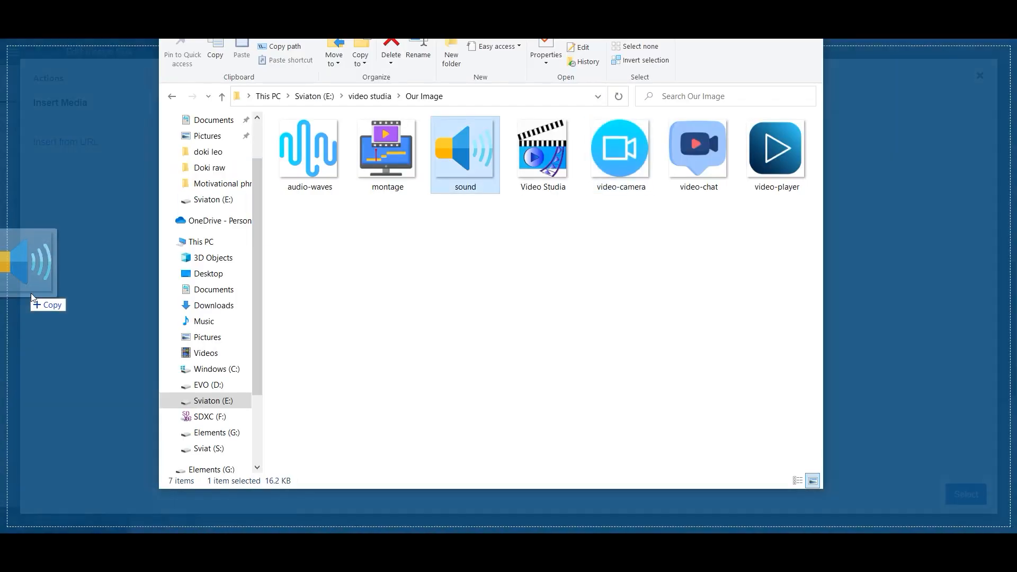
left_click_drag(18, 291, 431, 288)
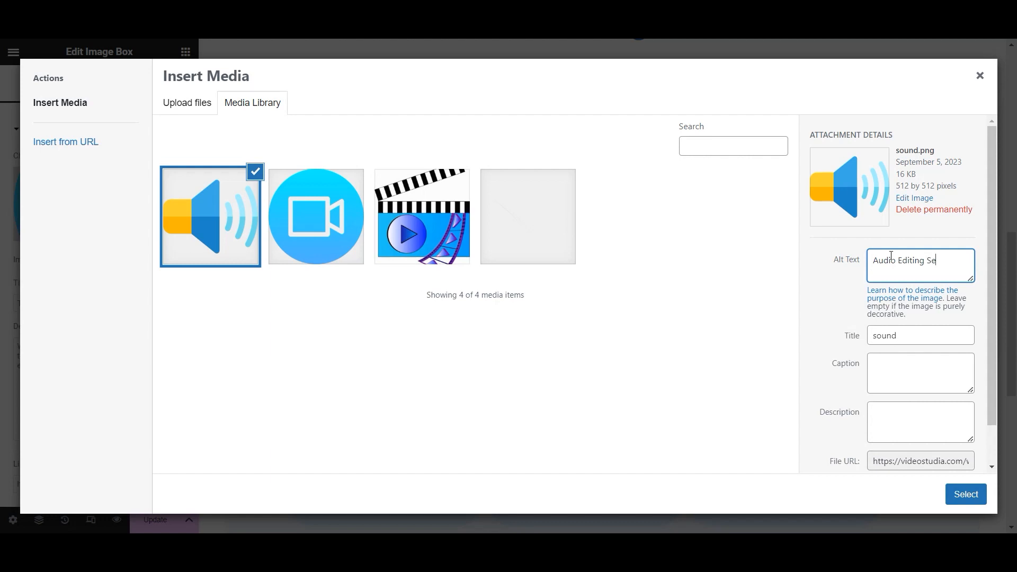
left_click(966, 493)
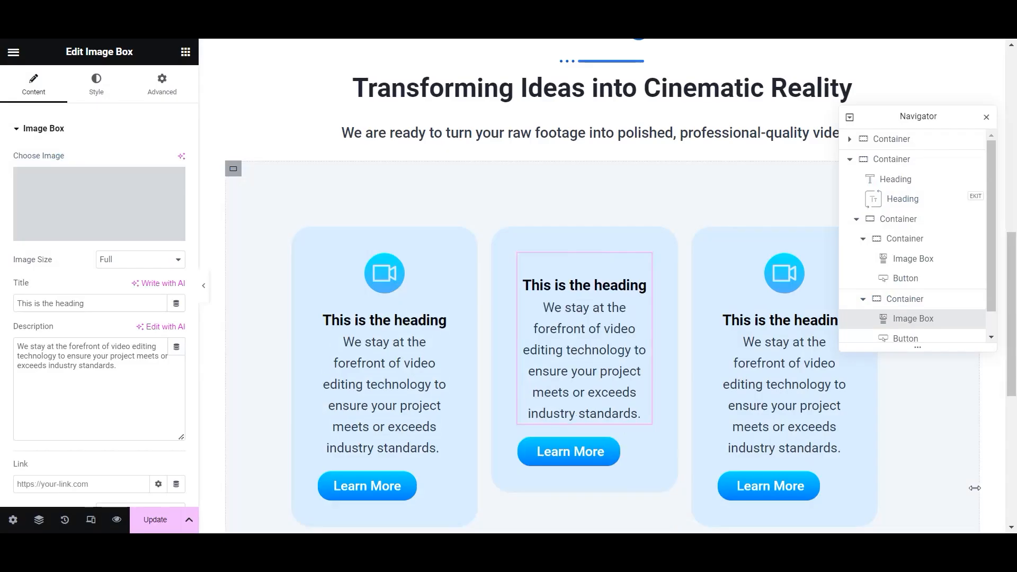
left_click_drag(146, 379, 8, 357)
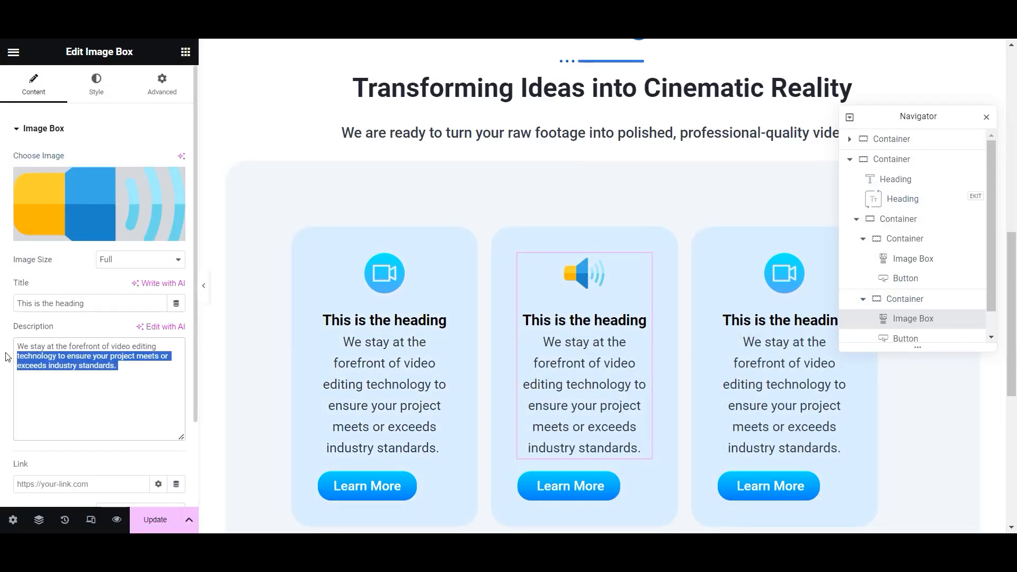
type("We'll clean up background noise, eliminate glitches, and ensure crystal-clear audio quality.")
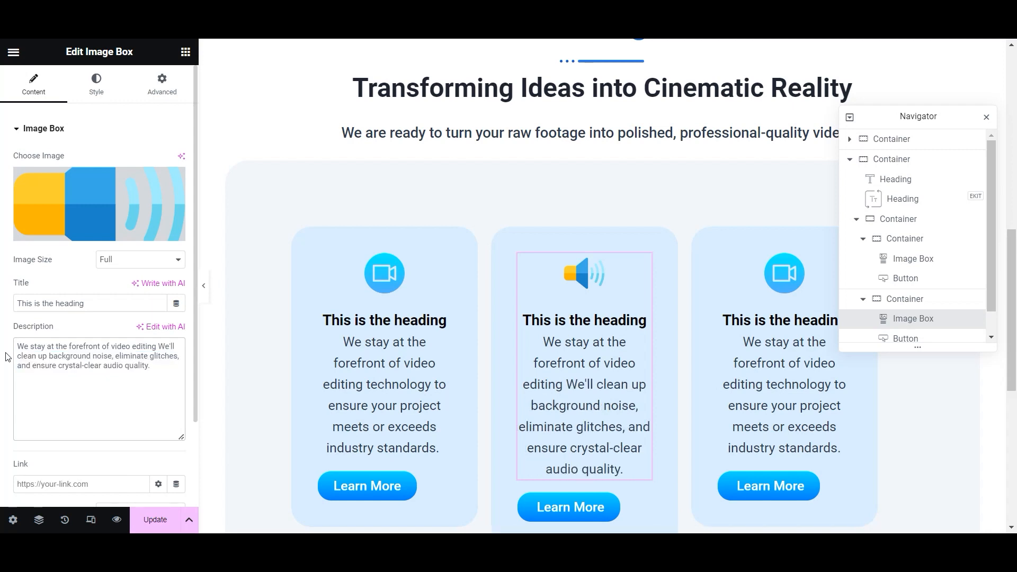
left_click_drag(151, 347, 8, 341)
key("BackSpace")
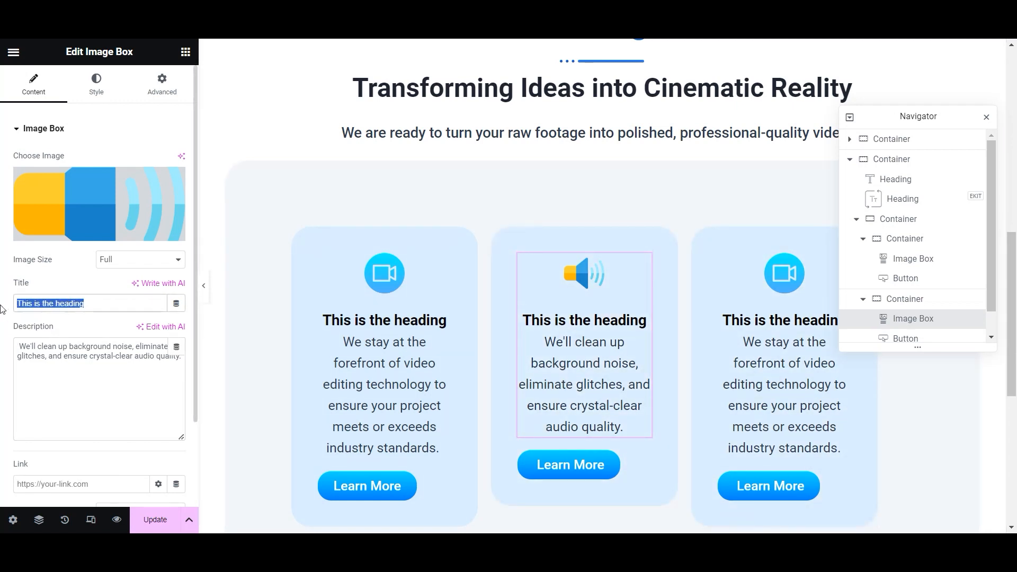
type("Audio Editing Services")
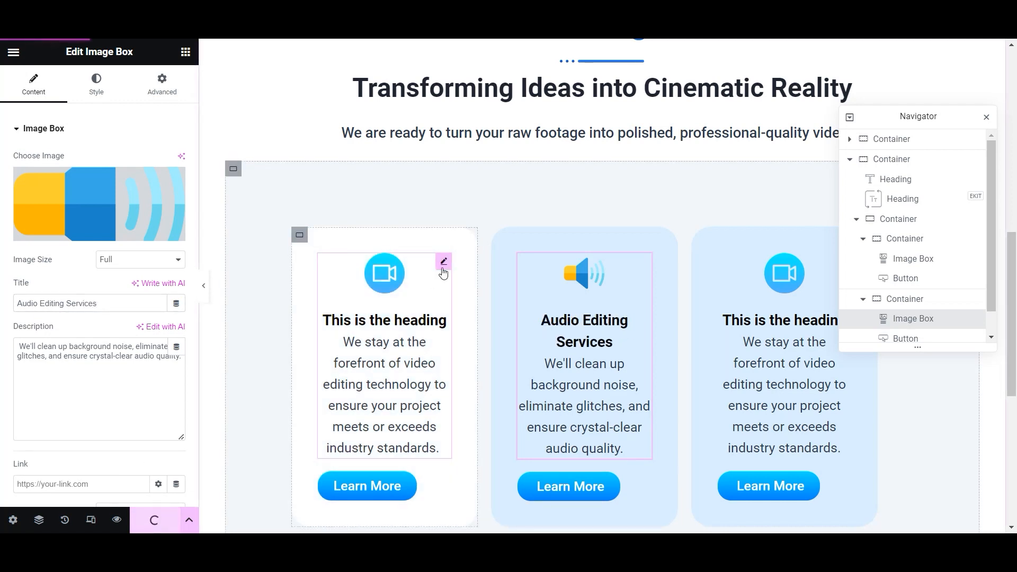
- Retitle the first card 'Video Editing Services' and save the page
left_click(443, 273)
left_click(32, 271)
left_click(34, 85)
left_click_drag(85, 303, 62, 301)
type("Video")
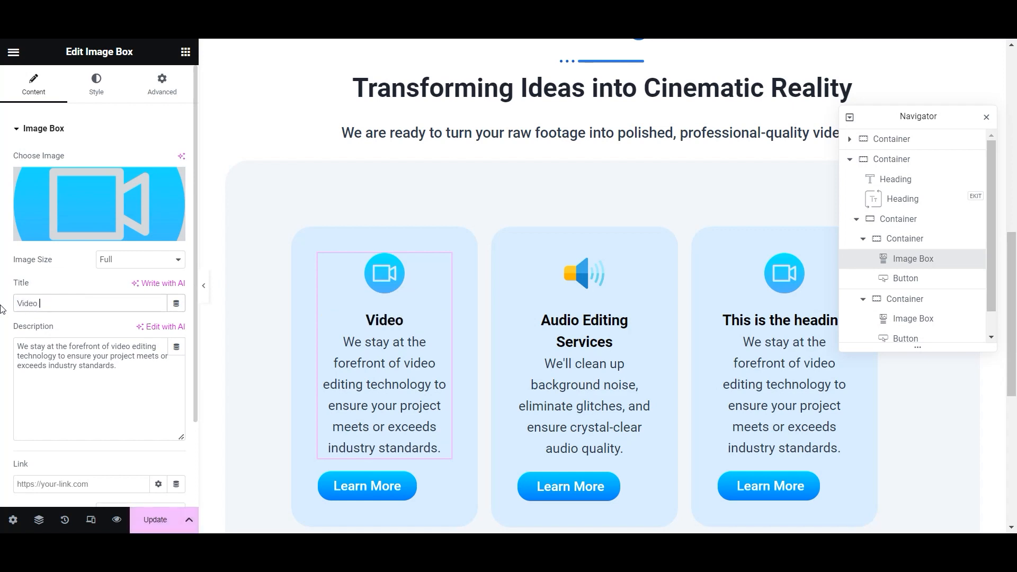
type(" Editing Servicws")
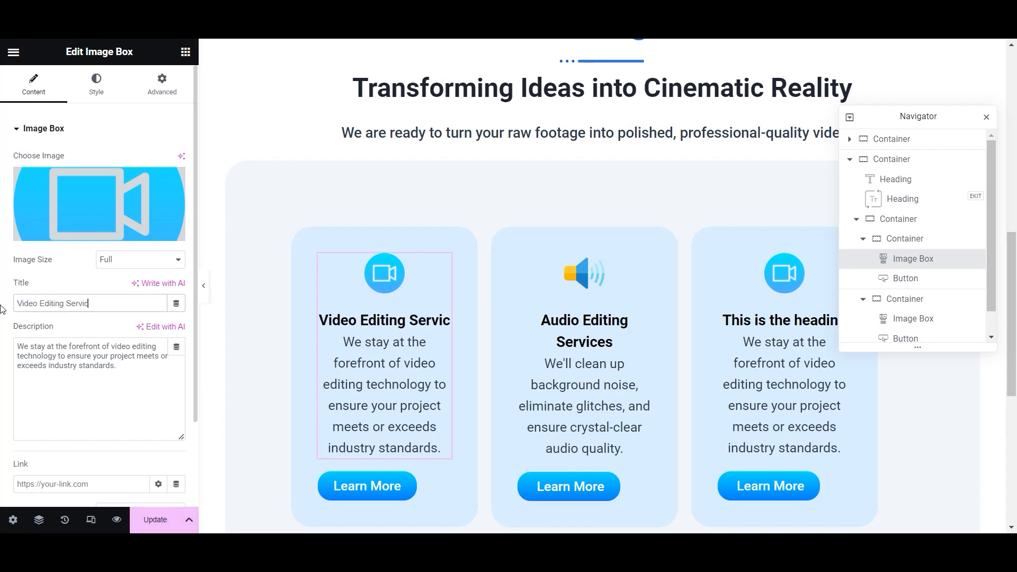
key("BackSpace")
key("BackSpace")
type("es")
key("ctrl+s")
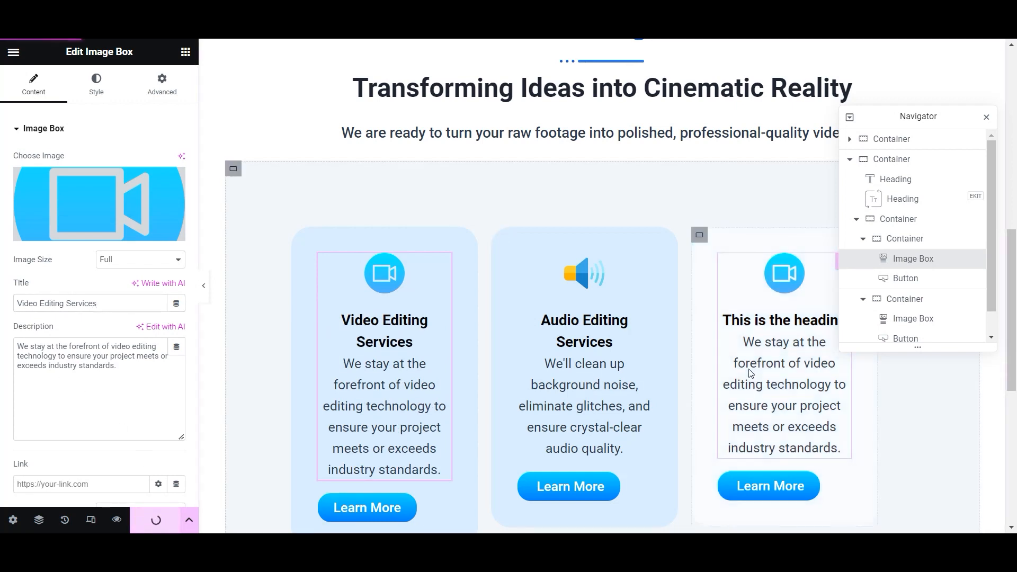
left_click(699, 238)
left_click(784, 273)
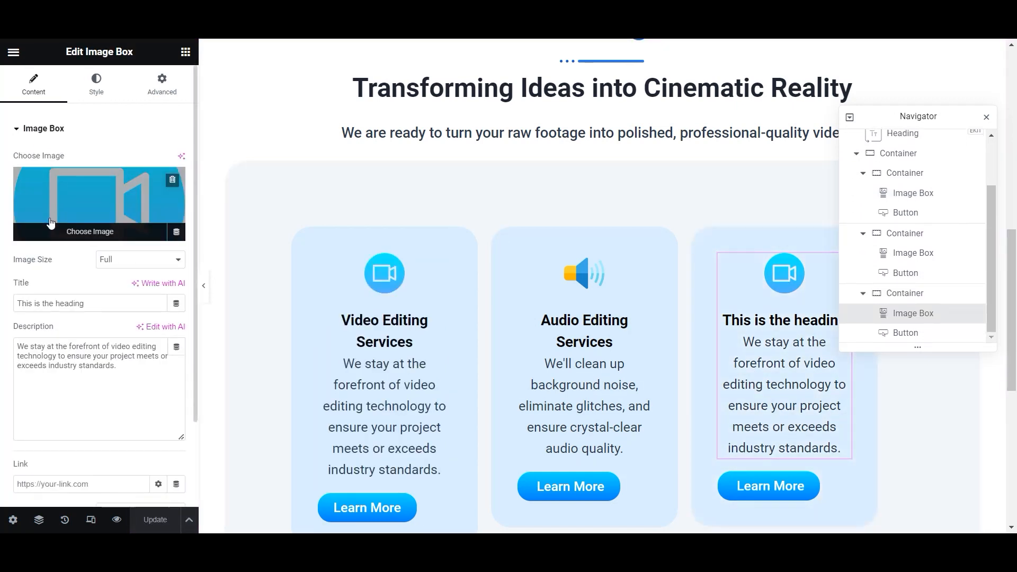
- Upload video-player.png with alt text and use it as the third card's icon
left_click(100, 196)
left_click(186, 102)
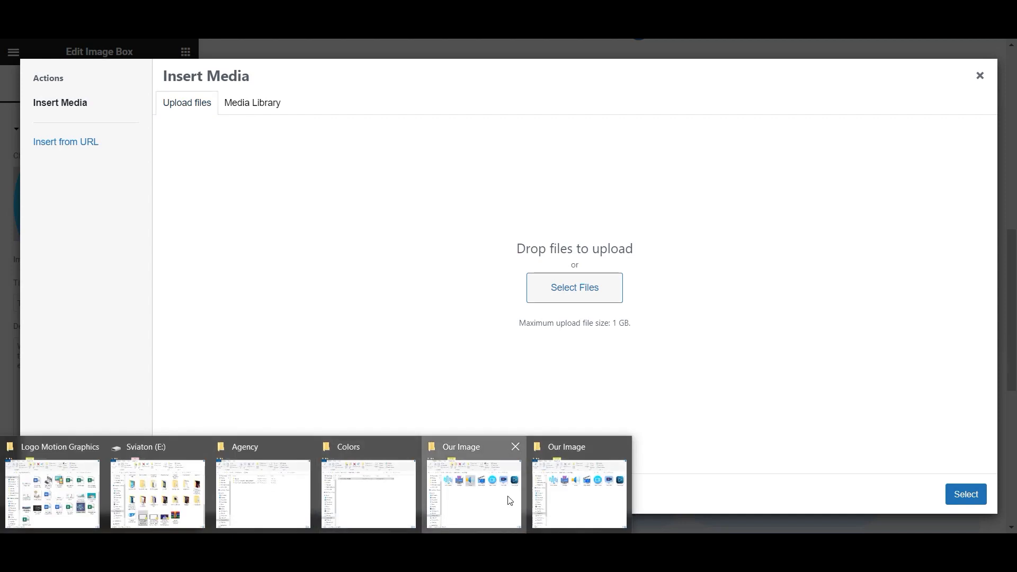
left_click(510, 500)
left_click_drag(774, 148, 95, 254)
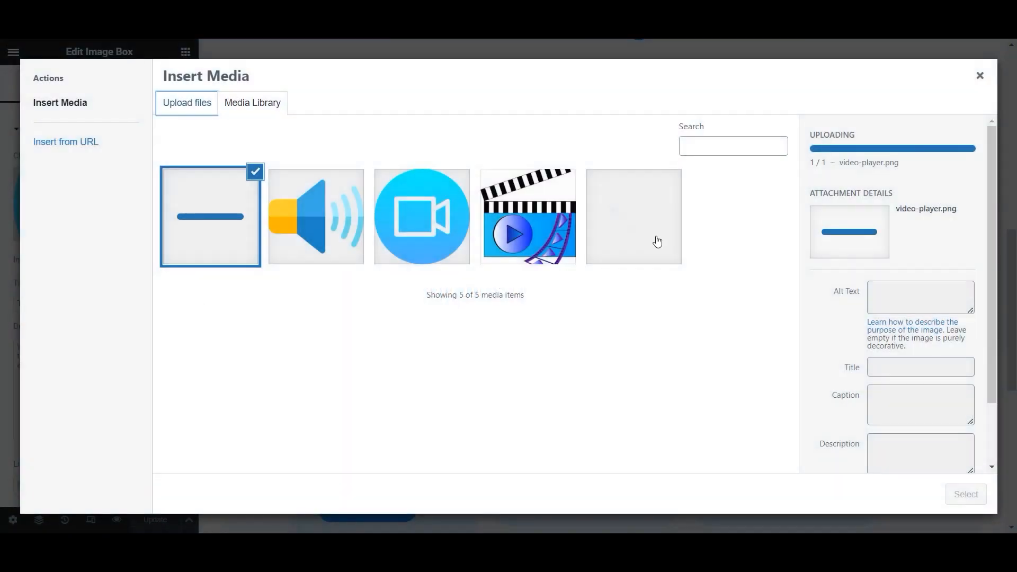
left_click(884, 298)
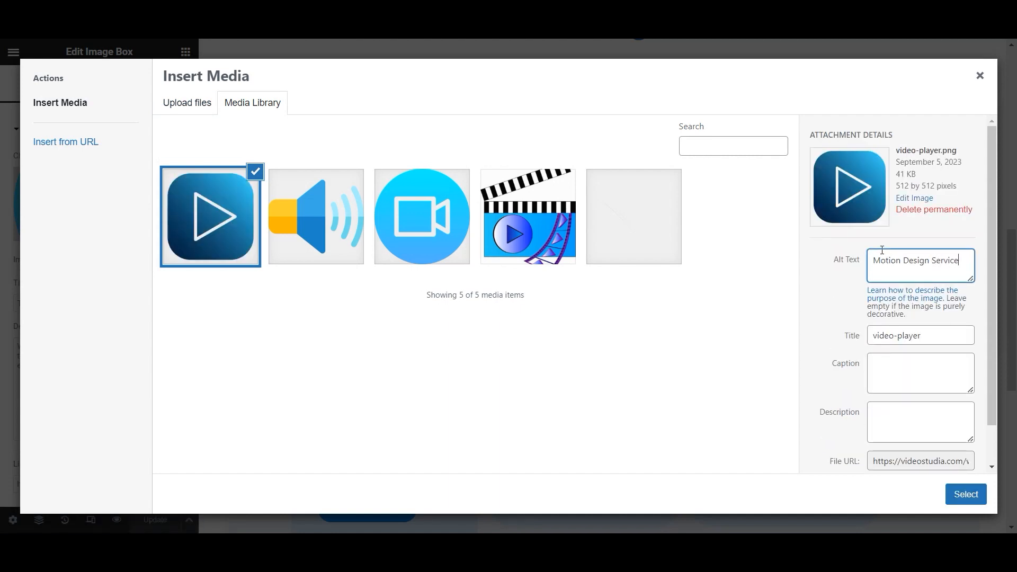
left_click(966, 493)
- Title the third card 'Motion Design Services' and start a motion-intro description: 'We can Create Motion Intro for your brand...'
left_click_drag(90, 303, 3, 340)
type("Motion Design Services")
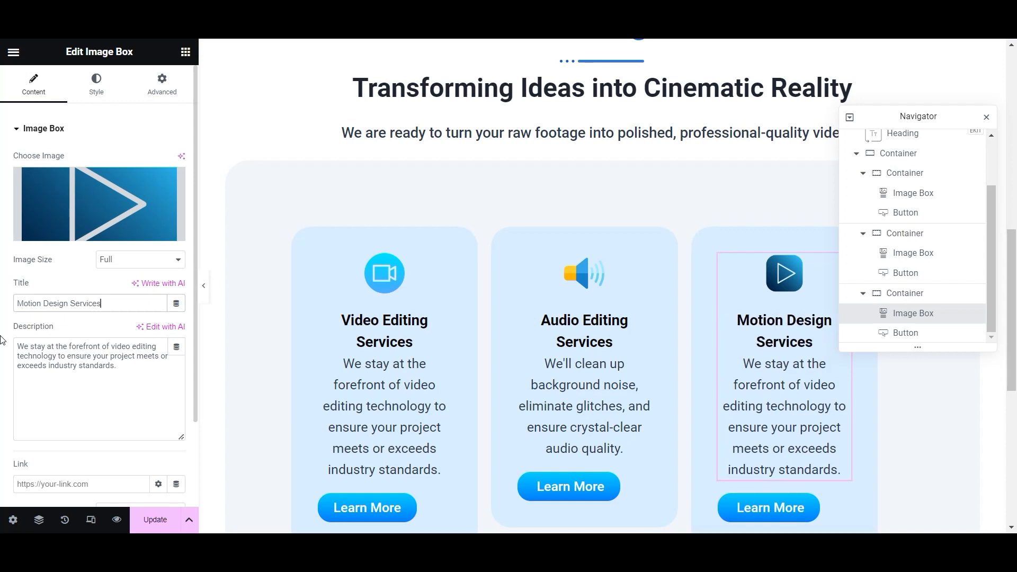
left_click_drag(61, 395, 17, 349)
key("BackSpace")
type("We can Create Motion In")
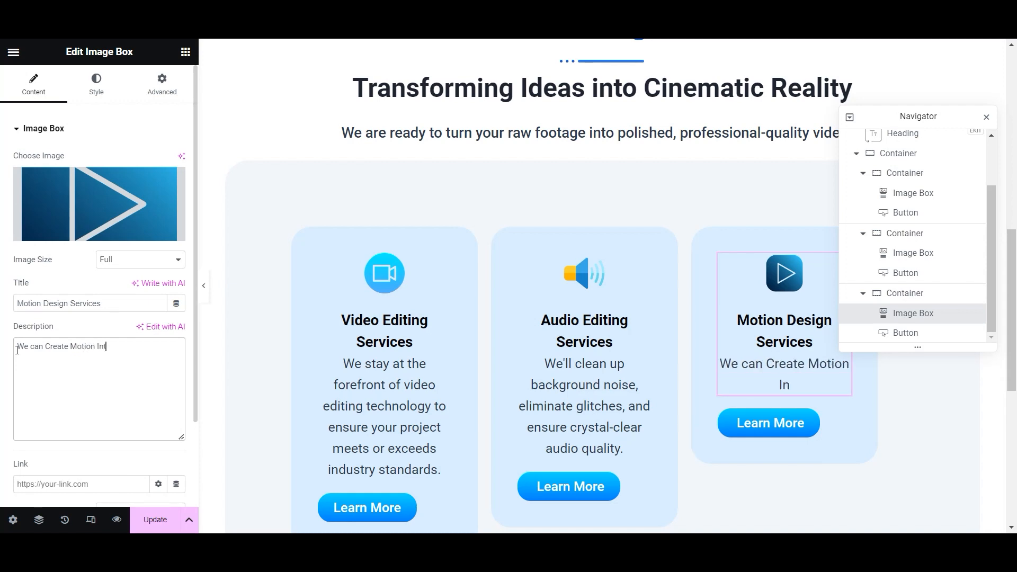
type("tro for your ")
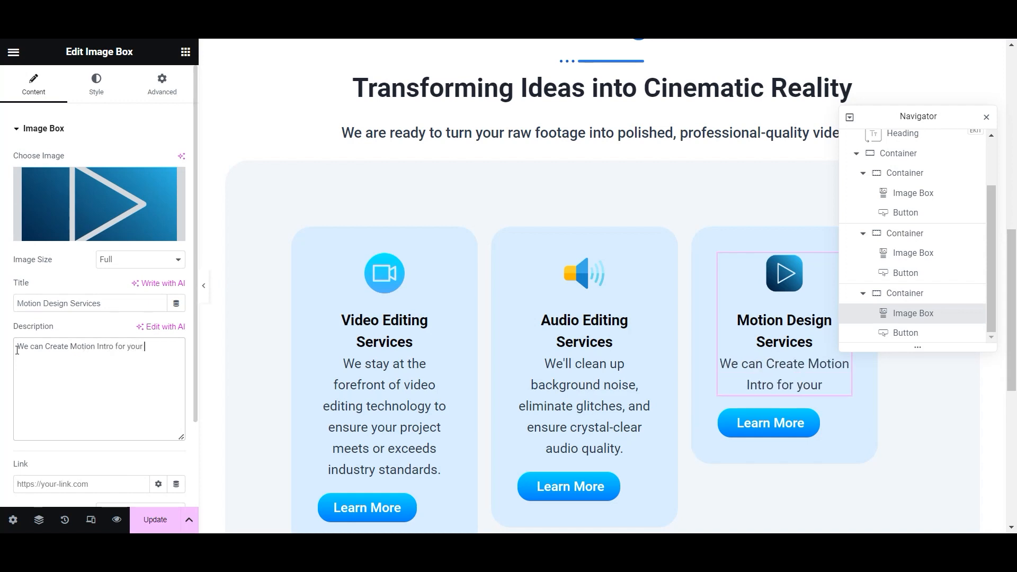
type("brand. Animated")
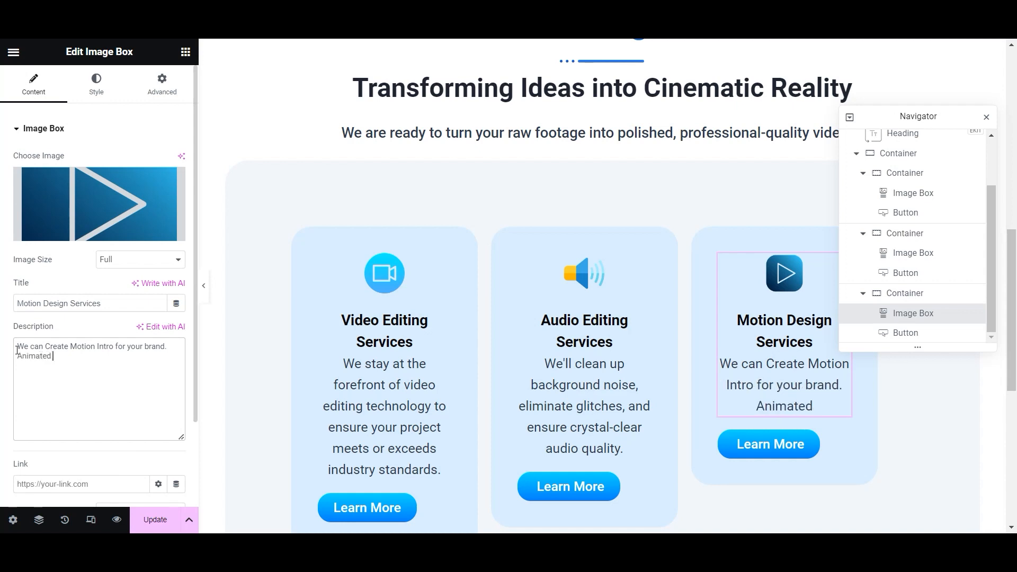
type(" Titles")
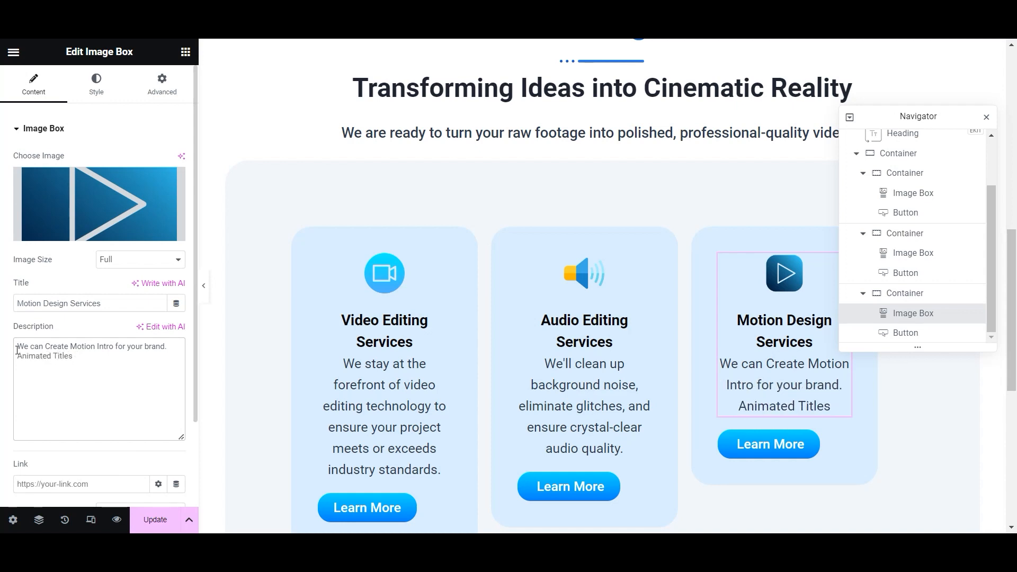
type(" to empha")
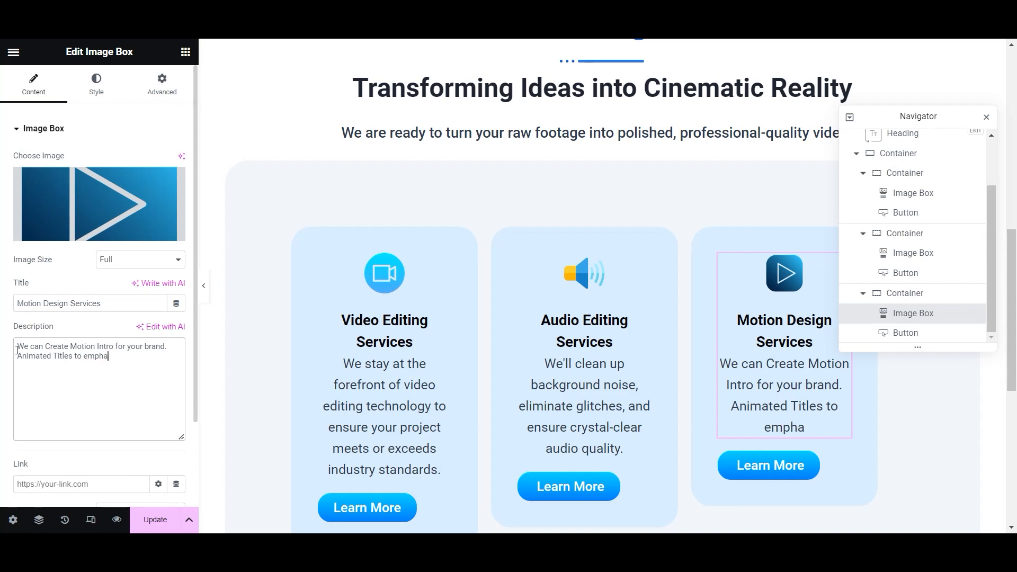
type("size your brand and much more.")
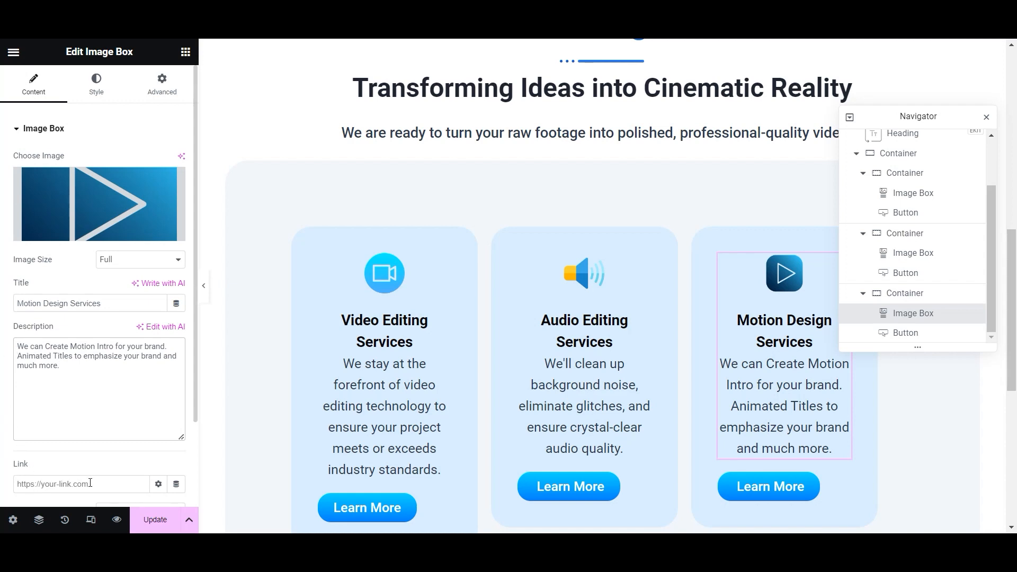
- Save, then add a heading reading 'Transforming Footage into Masterpieces' below the cards
left_click(155, 519)
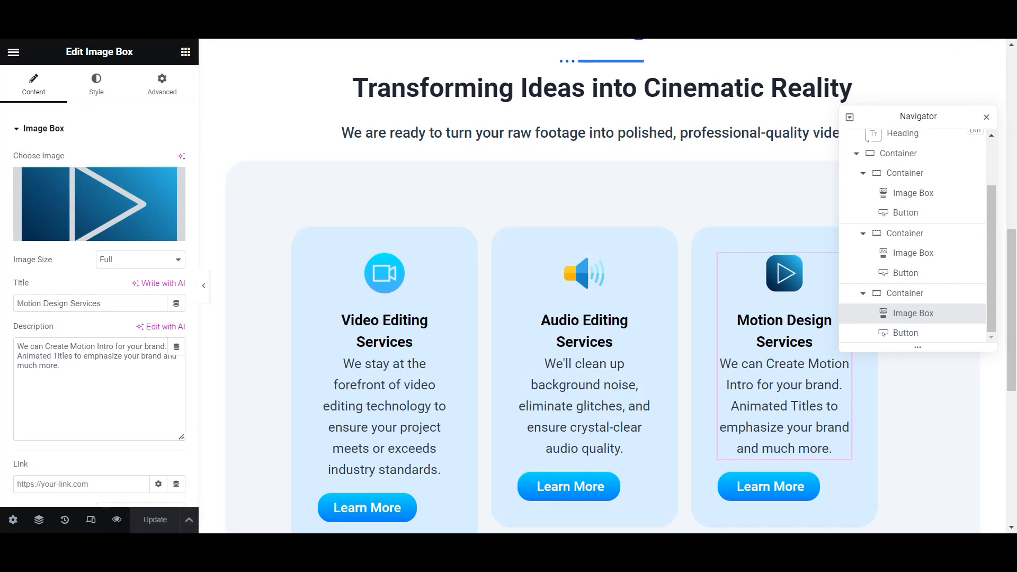
scroll(602, 286, "down", 5)
left_click(185, 51)
left_click_drag(50, 360, 465, 357)
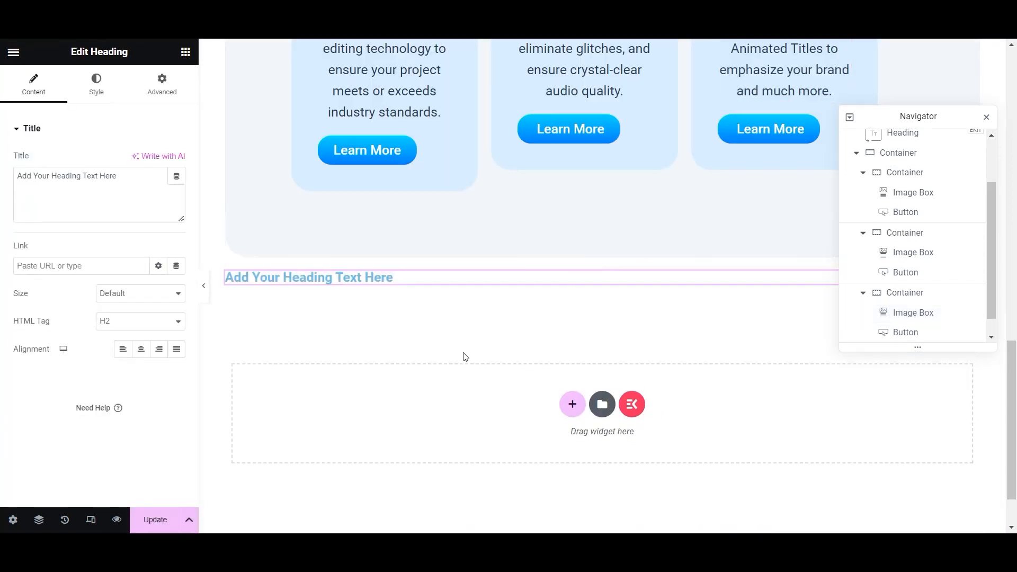
left_click(96, 196)
key("ctrl+a")
type("Transforming Footage into Masterpieces.")
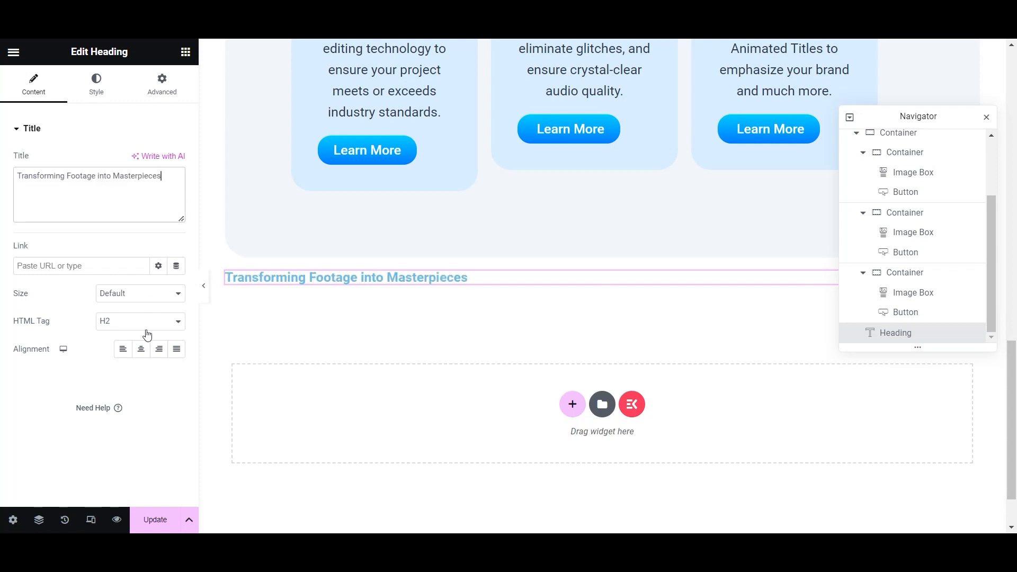
- Center the heading, colour it Pure Black and set its font size to 24
left_click(140, 349)
left_click(121, 84)
left_click(159, 160)
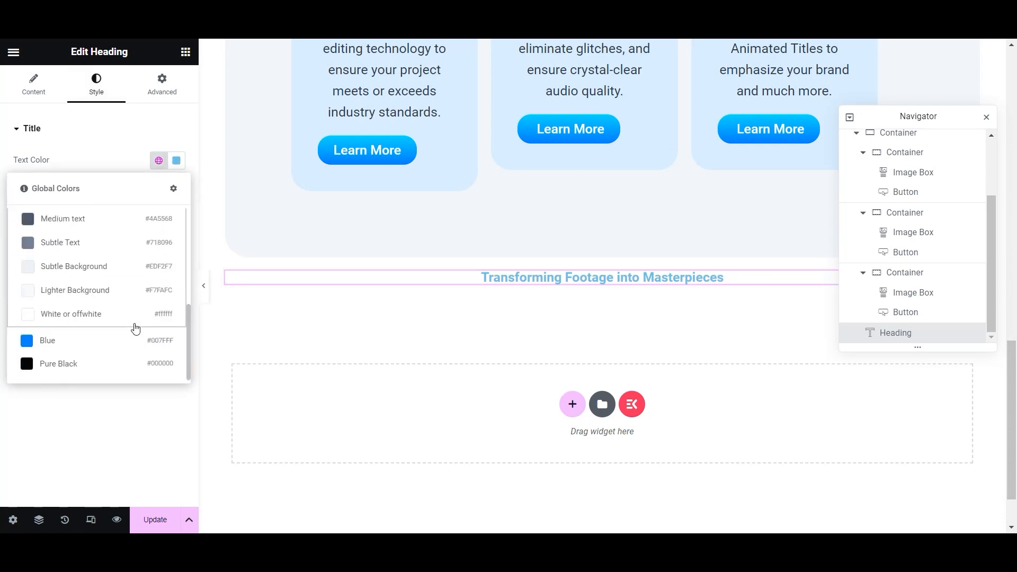
left_click(96, 363)
left_click(175, 189)
left_click(167, 290)
left_click(167, 290)
left_click(167, 291)
left_click(168, 290)
left_click(108, 180)
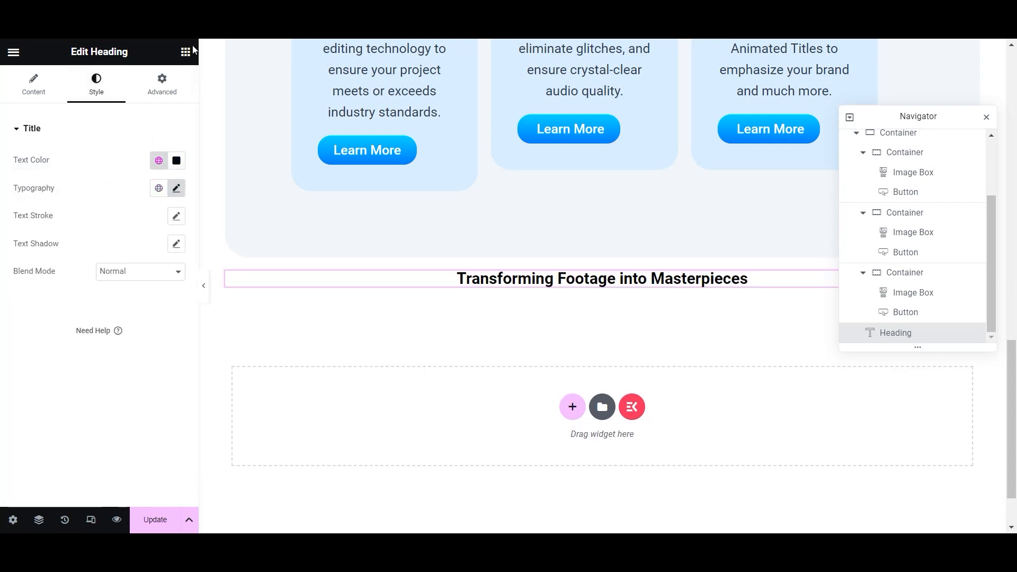
- Set the heading margins to 0 with a 20 top margin, save, and add an empty container beneath
left_click(162, 84)
left_click(26, 175)
type("0")
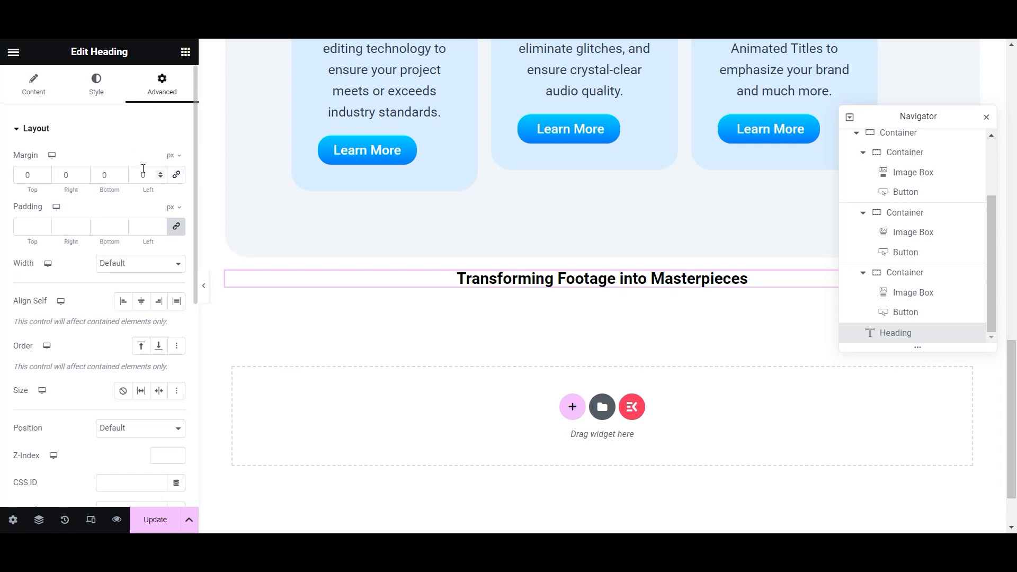
left_click(46, 172)
left_click(47, 173)
left_click(47, 173)
left_click(37, 85)
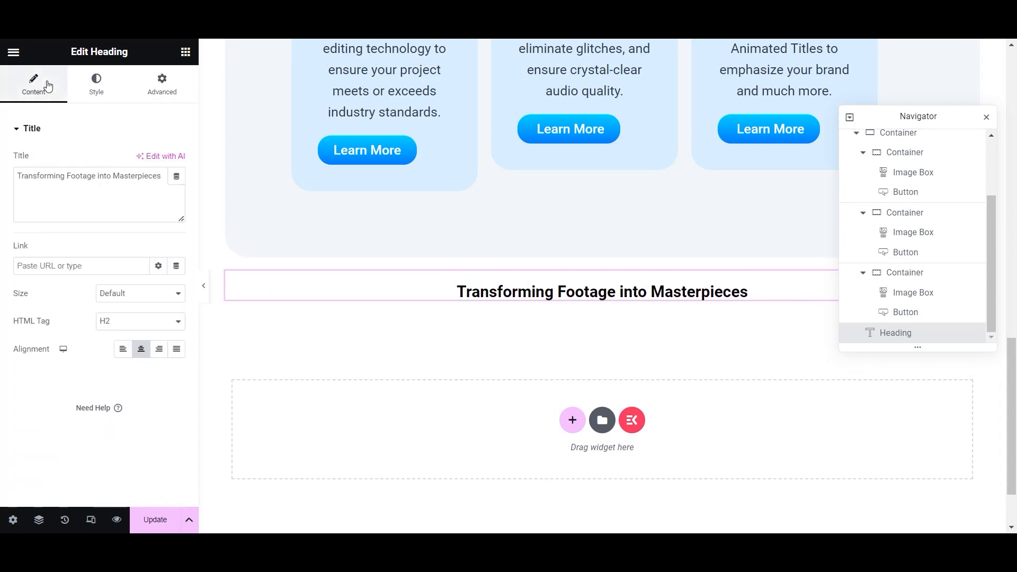
left_click(96, 84)
left_click(176, 189)
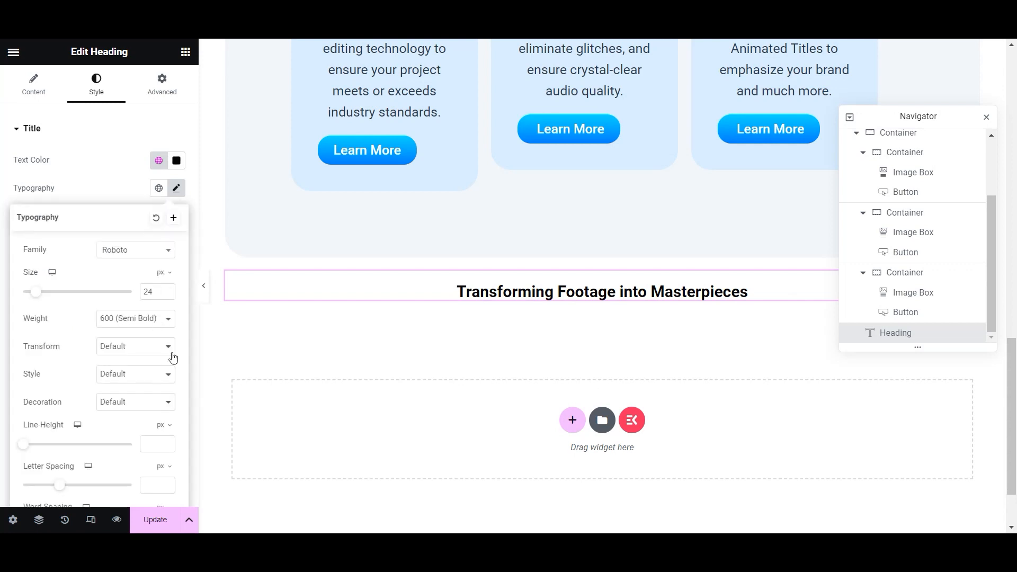
left_click(155, 519)
left_click(185, 51)
left_click_drag(53, 254, 504, 304)
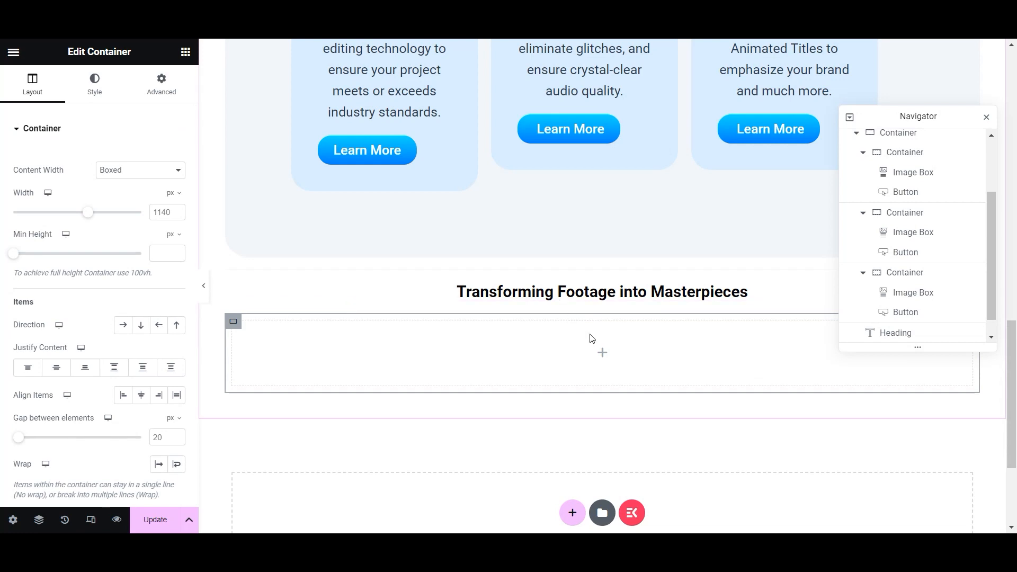
- Nest a container, set the outer container to Row, and duplicate the inner one into two columns
left_click(604, 354)
left_click_drag(50, 254, 509, 354)
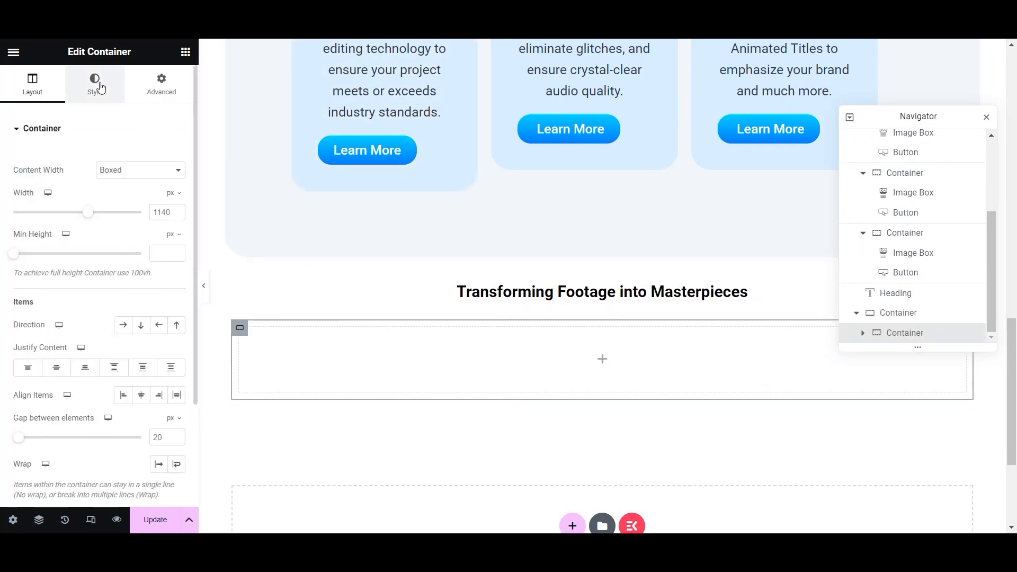
left_click(234, 321)
left_click(123, 325)
left_click(258, 328)
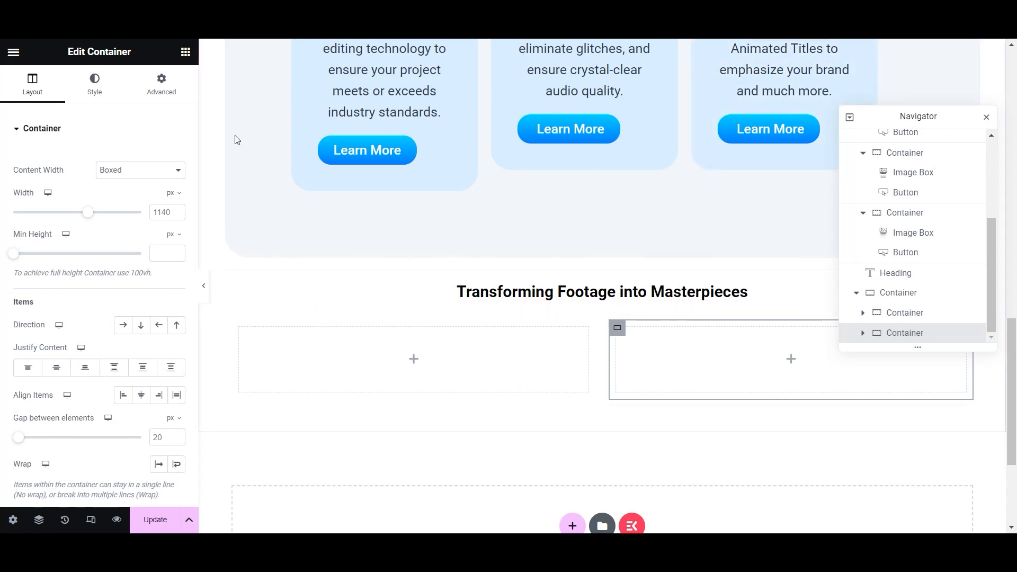
- Place an Image in the left column using uploaded Video-Editing.png, alt text 'Video Studio Editing Services'
left_click(186, 51)
left_click_drag(146, 358, 445, 370)
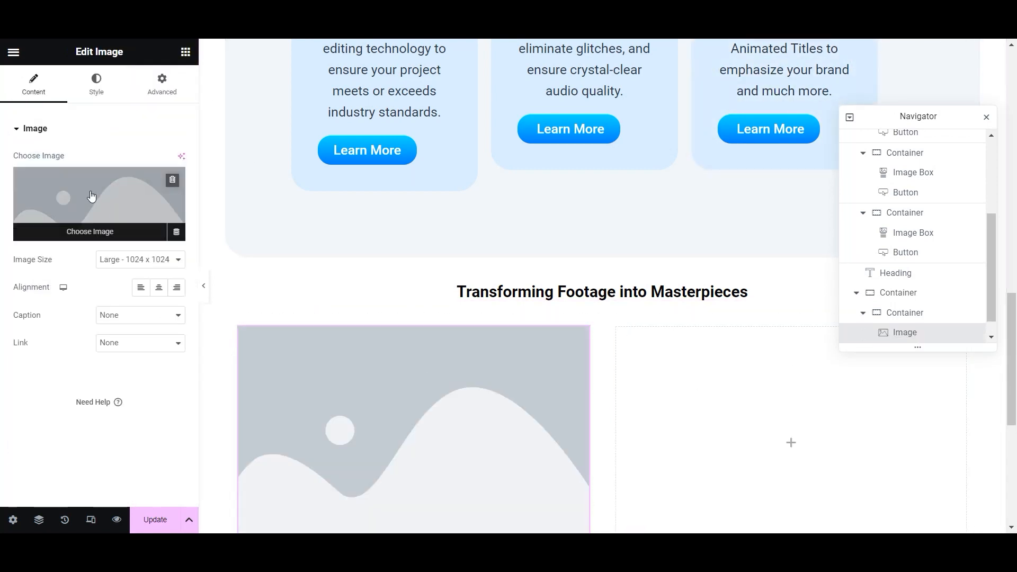
left_click(99, 222)
left_click(186, 103)
left_click(522, 504)
left_click_drag(540, 152, 137, 264)
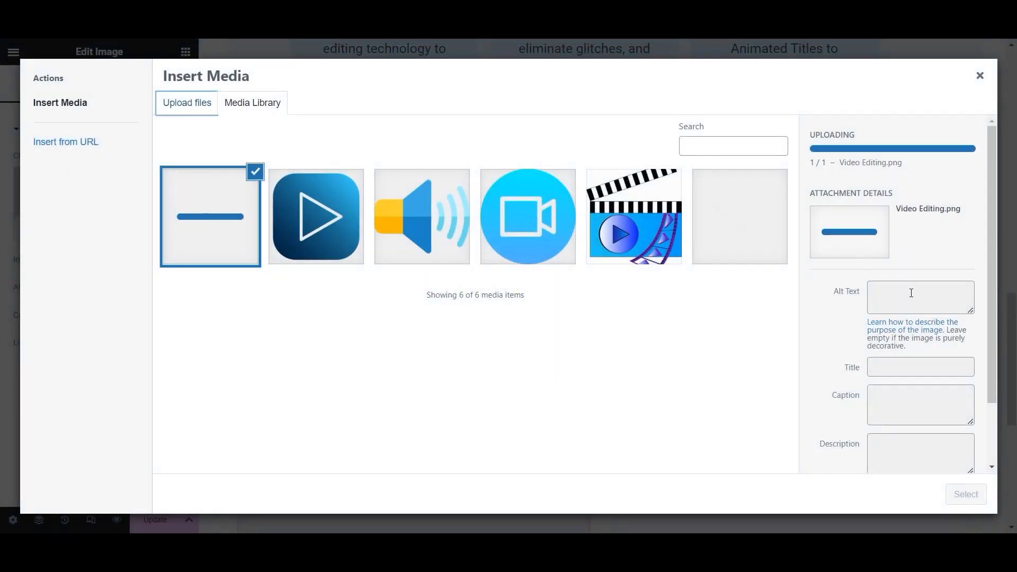
left_click(877, 242)
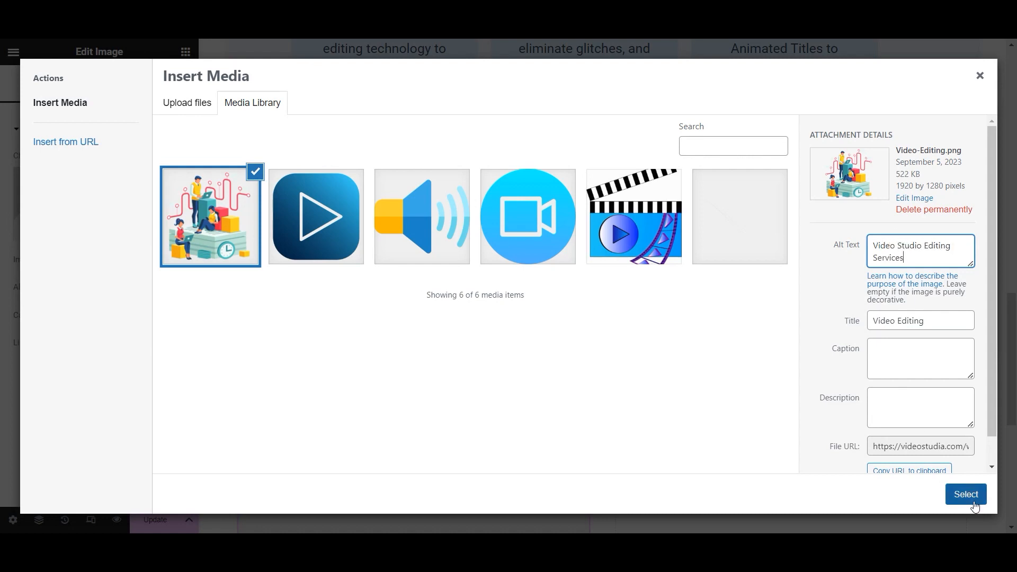
left_click(966, 494)
scroll(955, 466, "down", 4)
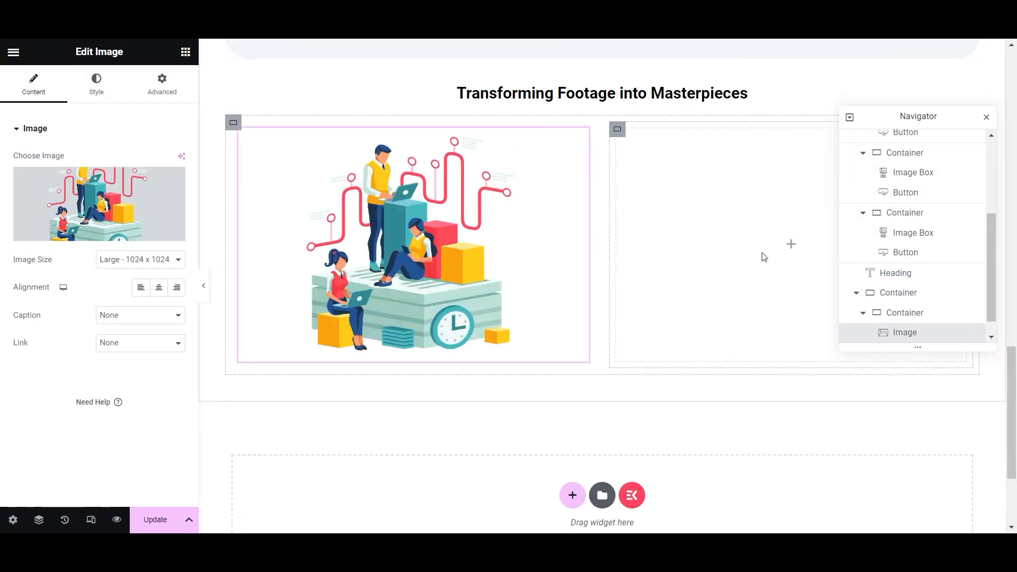
scroll(733, 261, "up", 8)
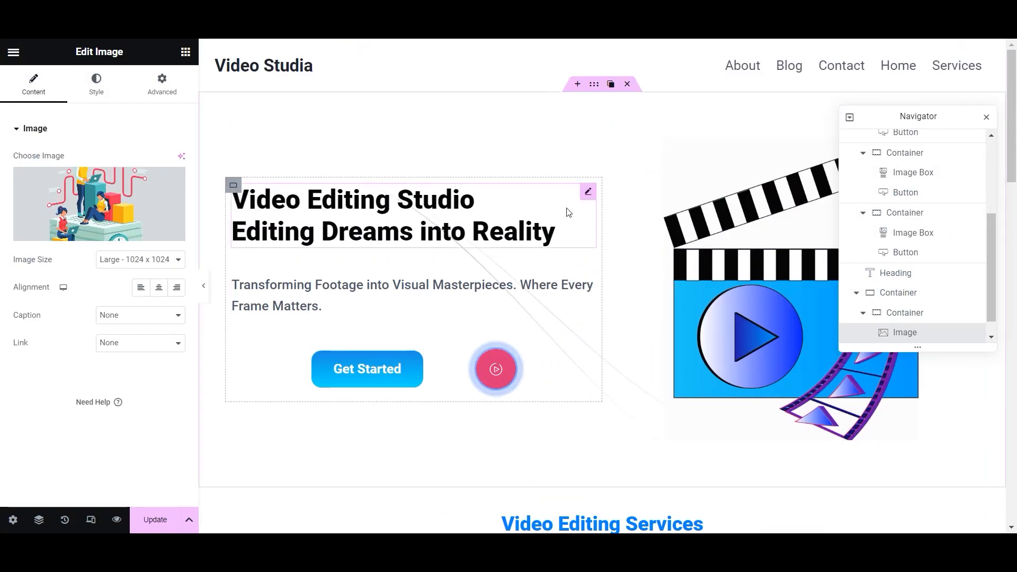
- Copy the hero content container and paste it into the empty right column
right_click(233, 184)
left_click(281, 273)
scroll(666, 336, "down", 10)
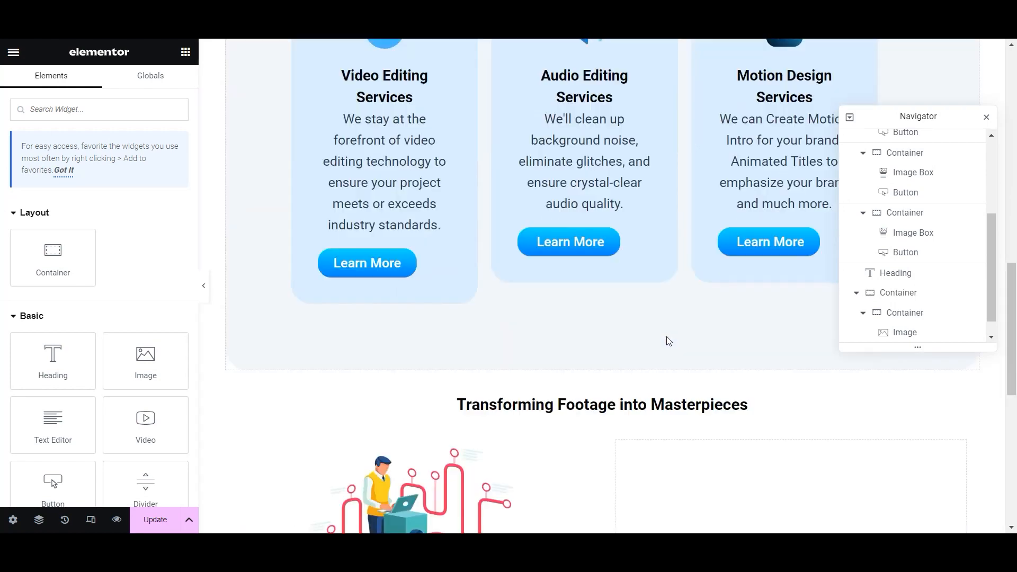
right_click(778, 217)
left_click(794, 320)
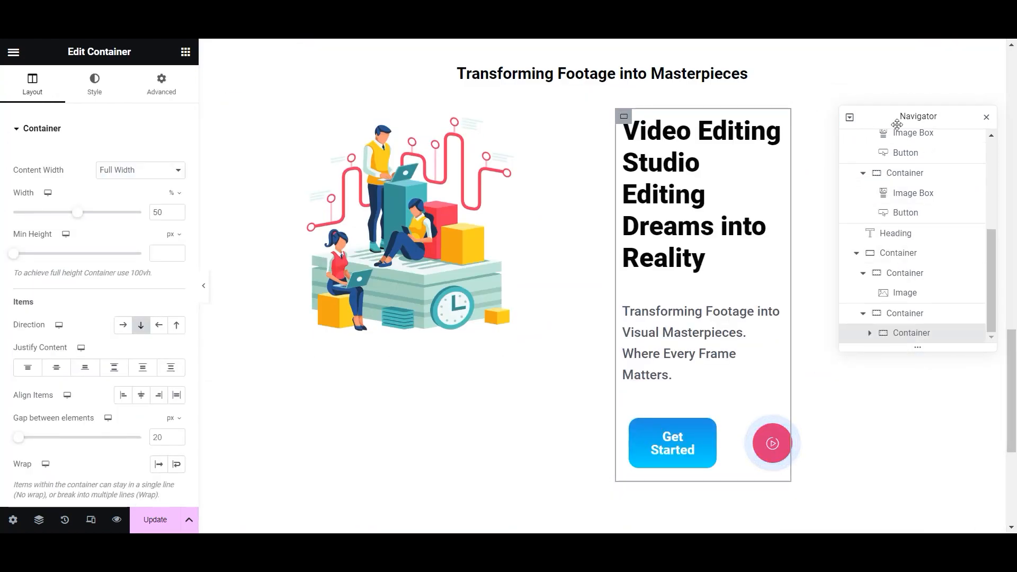
left_click(987, 117)
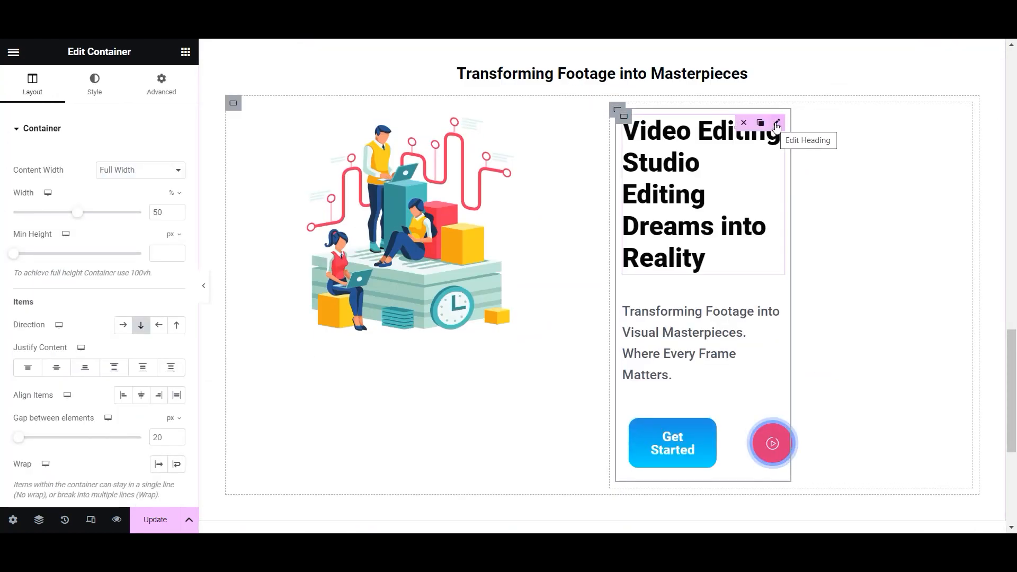
- Widen the text container beside the illustration and delete the round video play widget
left_click_drag(78, 212, 141, 212)
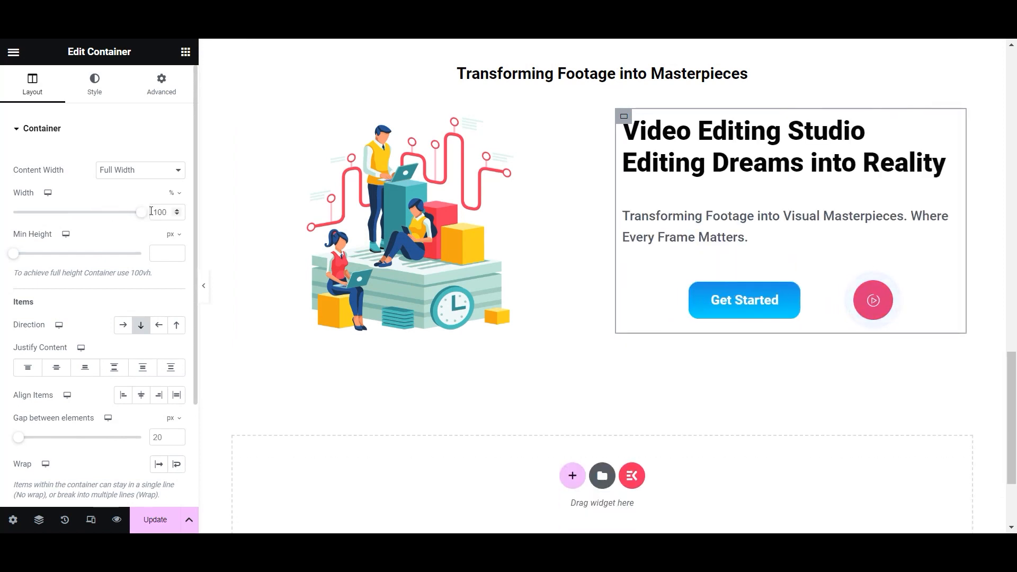
right_click(890, 294)
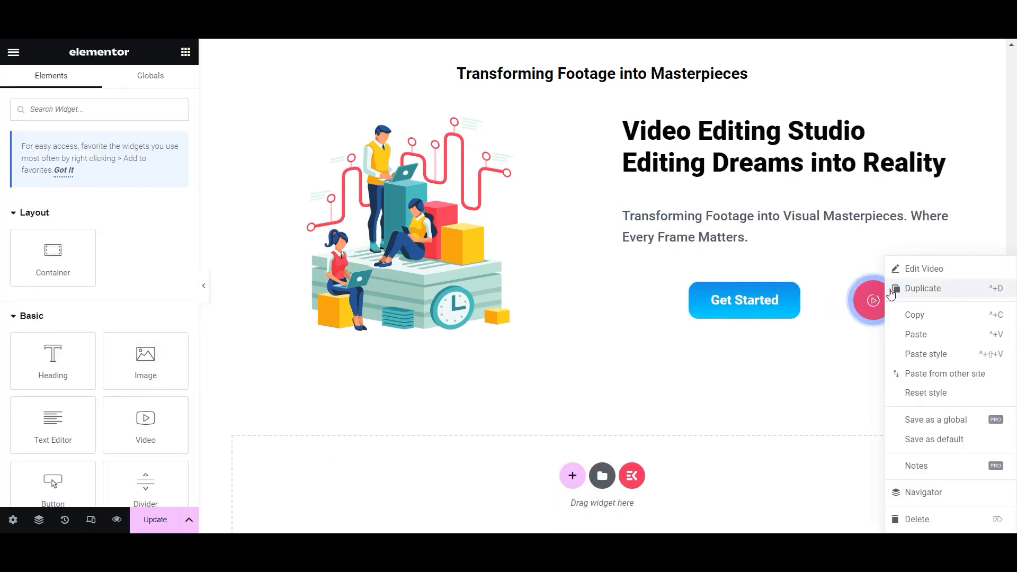
left_click(861, 518)
left_click(736, 164)
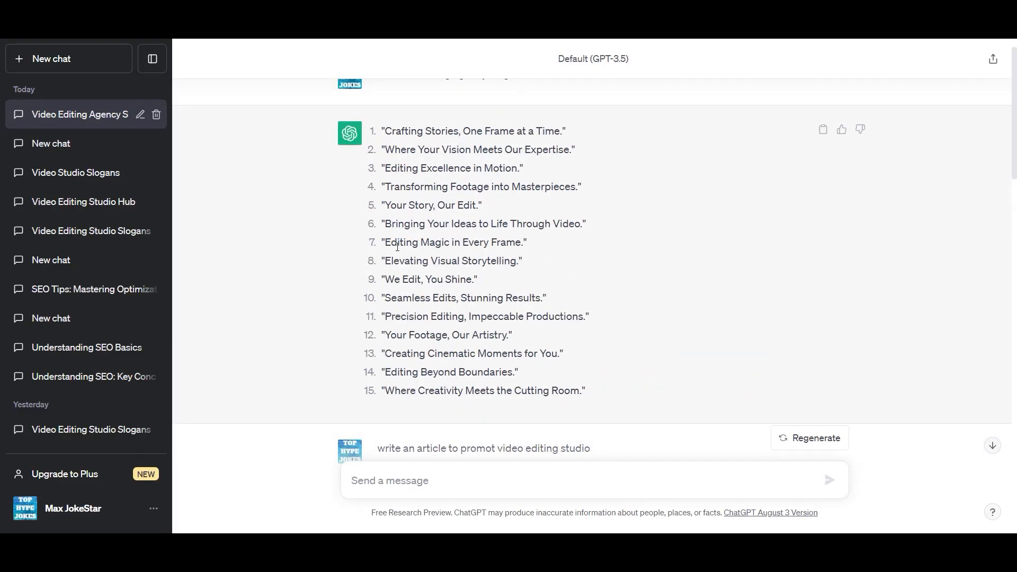
- Copy ChatGPT's slogan 'Editing Excellence in Motion' into the heading's second line
left_click_drag(385, 170, 518, 169)
right_click(514, 171)
left_click(535, 178)
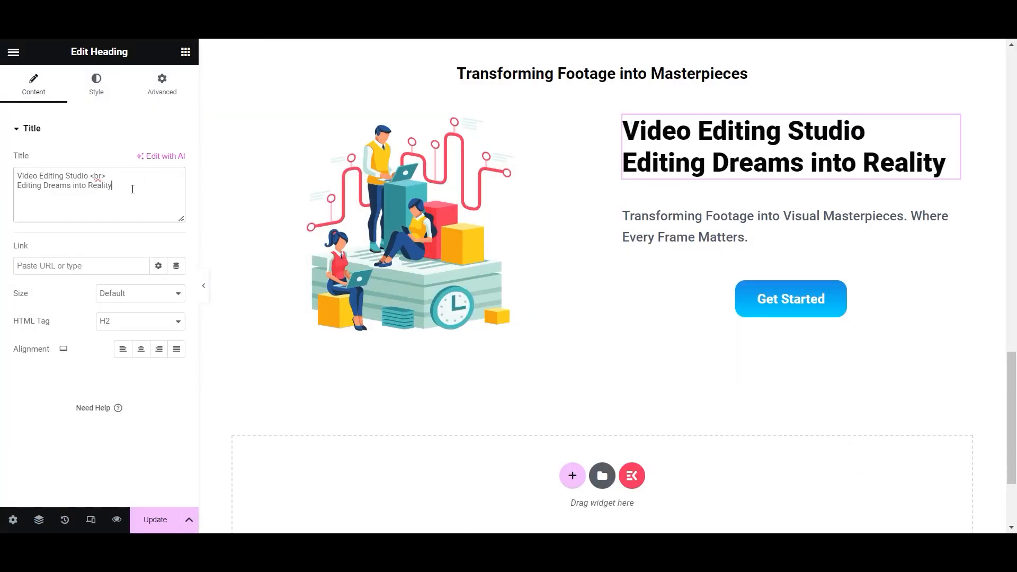
key("ctrl+v")
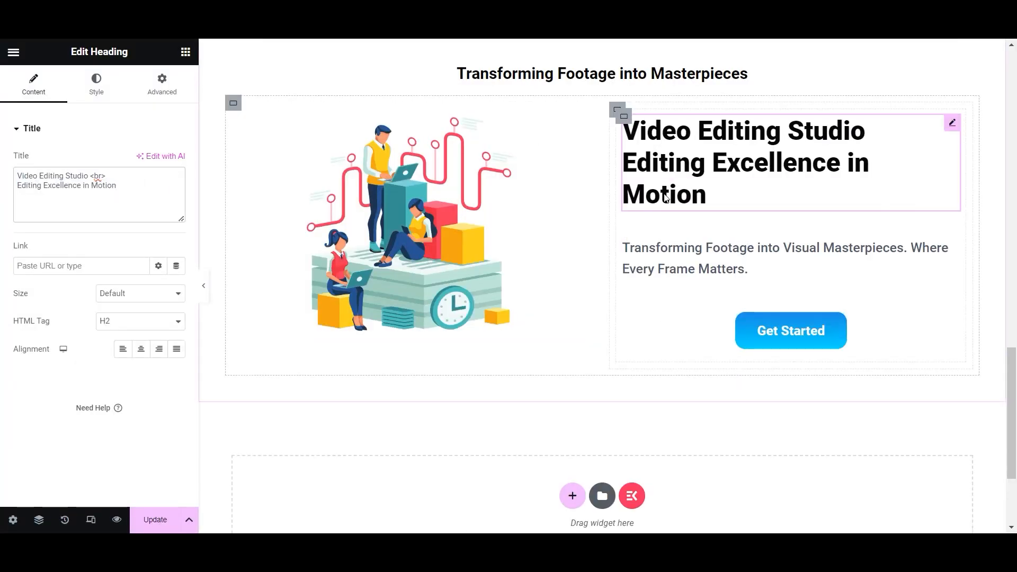
- Replace the description with the article's first two video-editing sentences and update the page
left_click(655, 273)
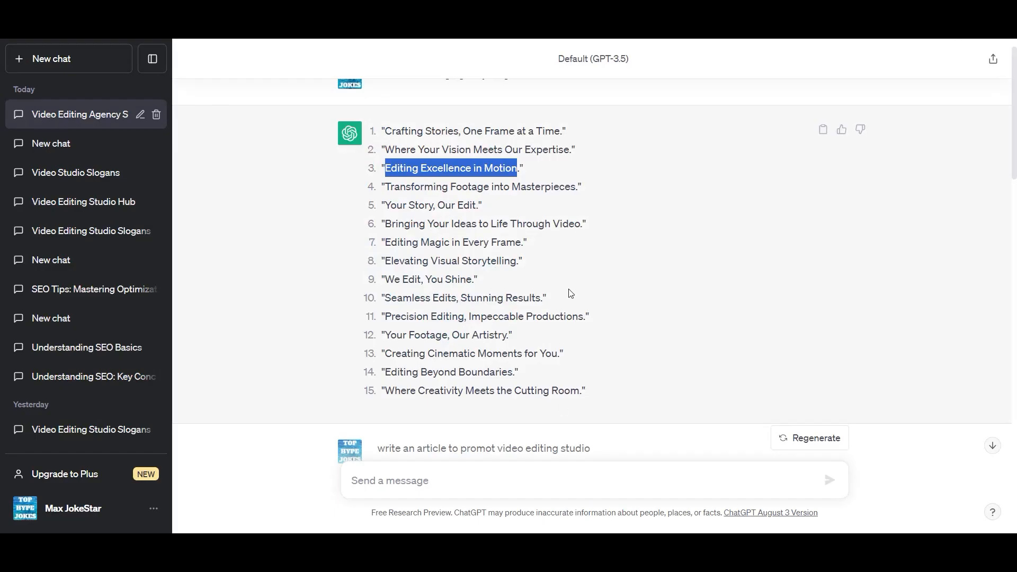
scroll(572, 238, "down", 7)
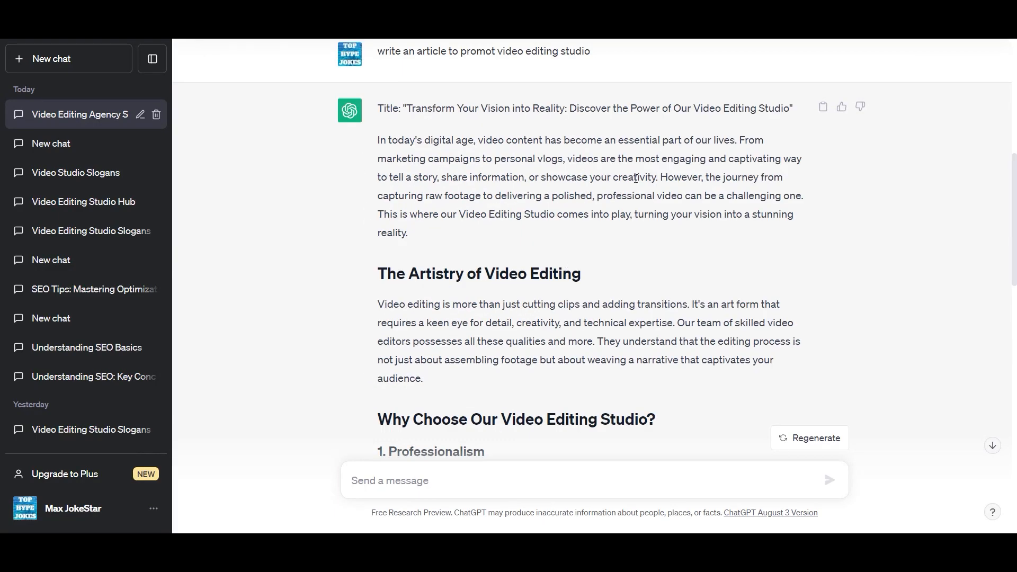
left_click_drag(377, 310, 651, 337)
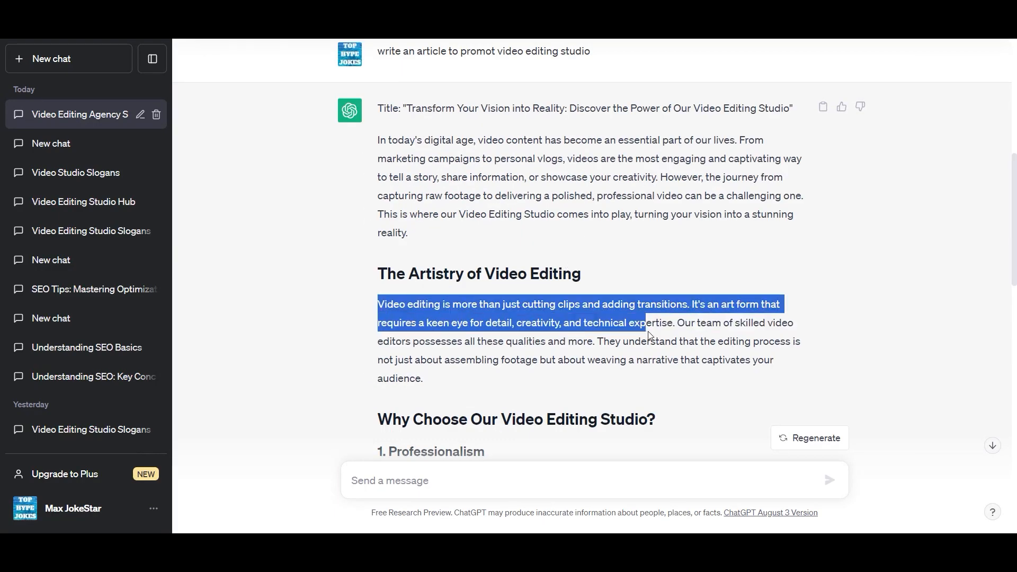
right_click(655, 335)
left_click(390, 305)
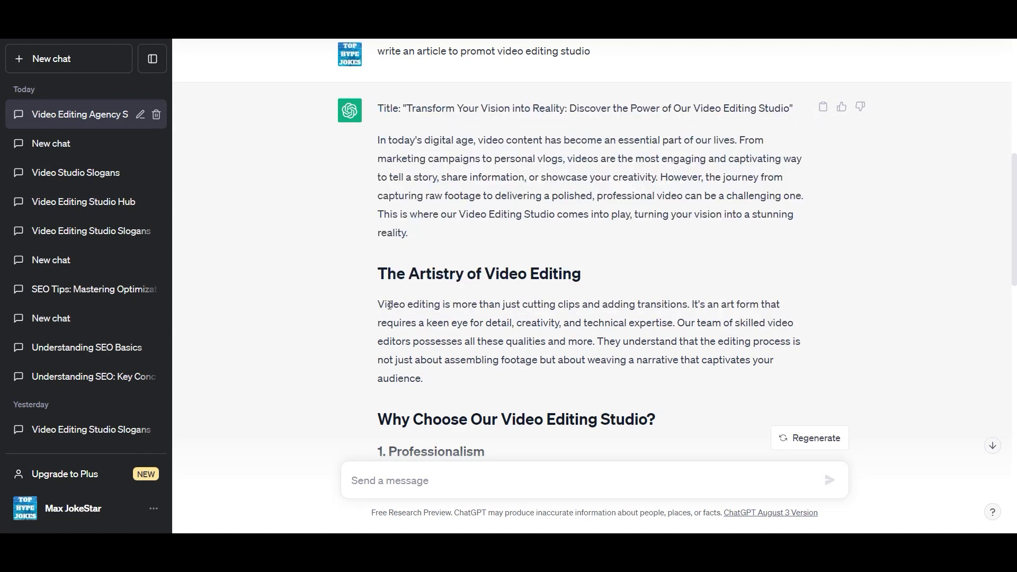
left_click_drag(385, 307, 683, 330)
right_click(677, 324)
left_click(663, 324)
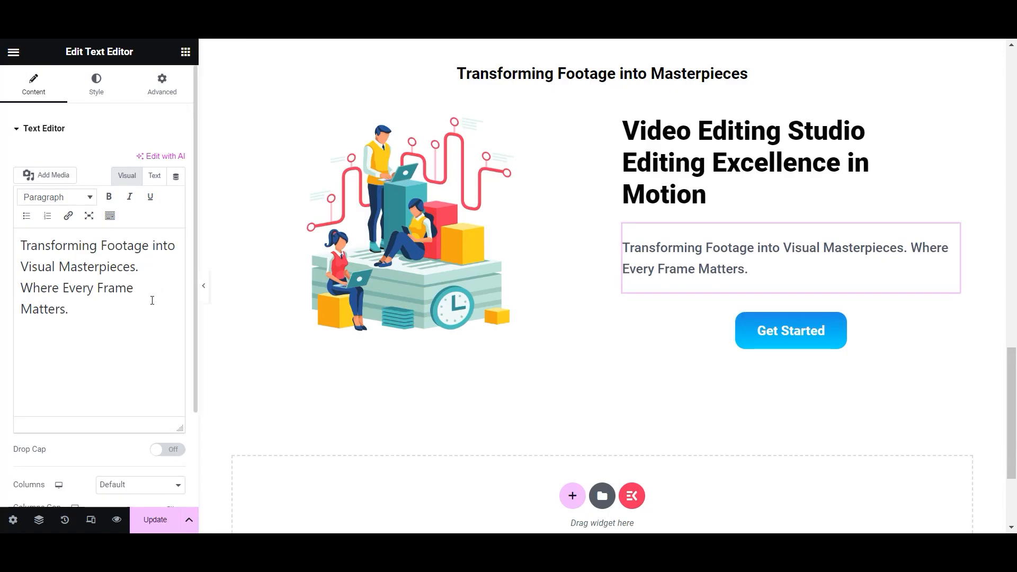
left_click_drag(69, 310, 12, 233)
key("ctrl+v")
left_click(154, 519)
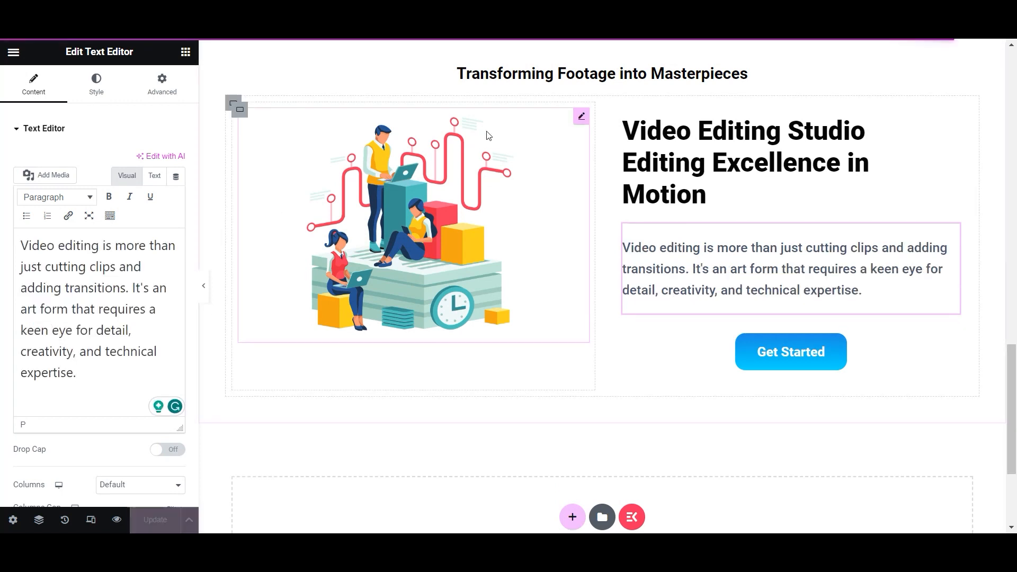
- Link the Get Started button to the About page and update
left_click(772, 356)
left_click(95, 234)
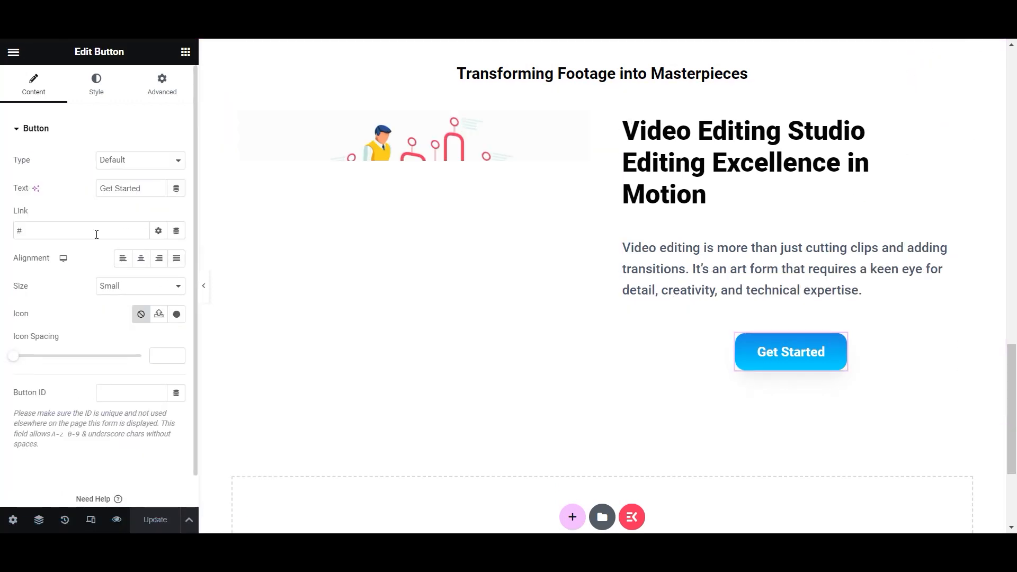
type("abou")
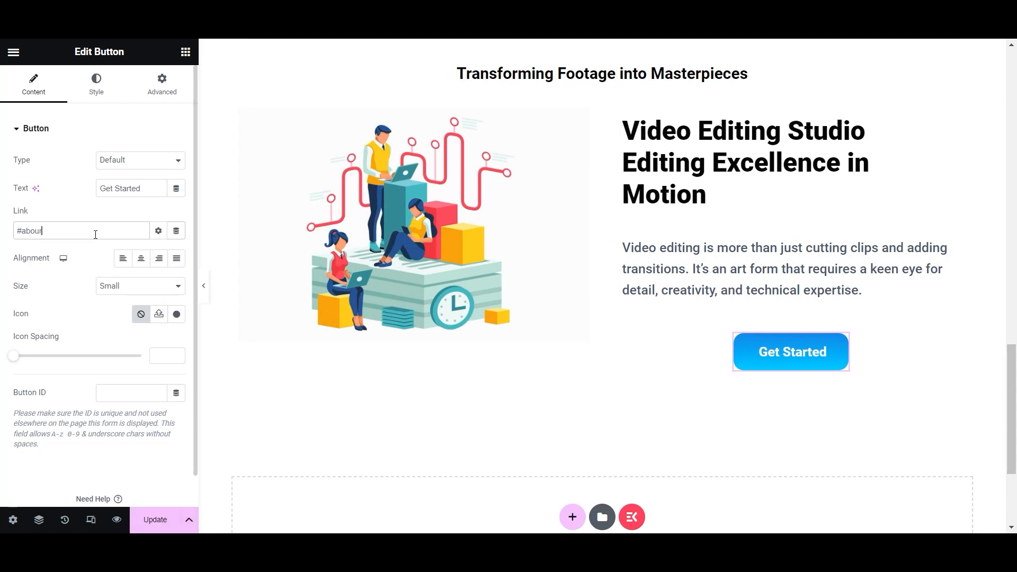
key("BackSpace")
key("BackSpace")
key("BackSpace")
key("BackSpace")
key("BackSpace")
type("ab")
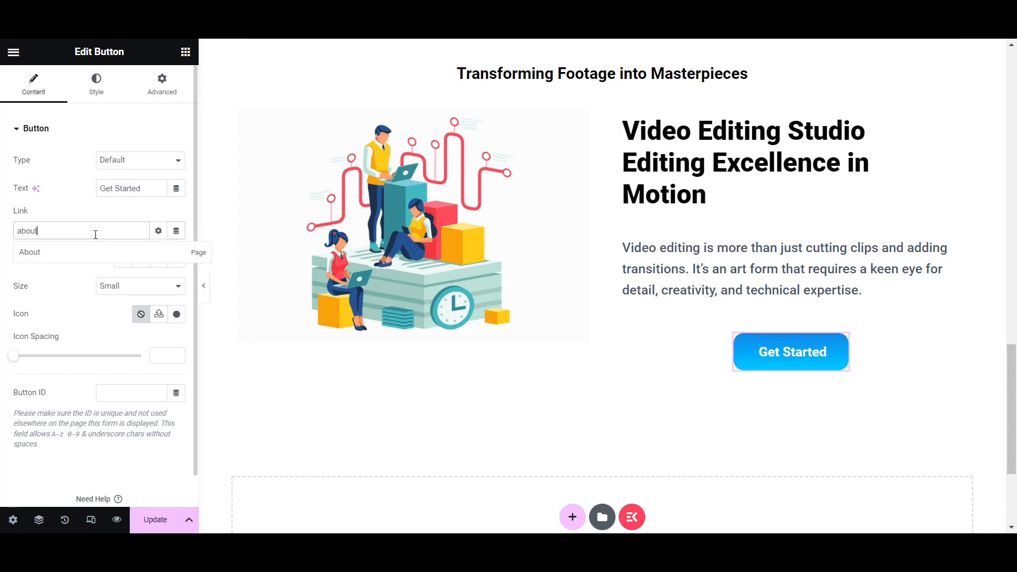
left_click(87, 253)
left_click(154, 519)
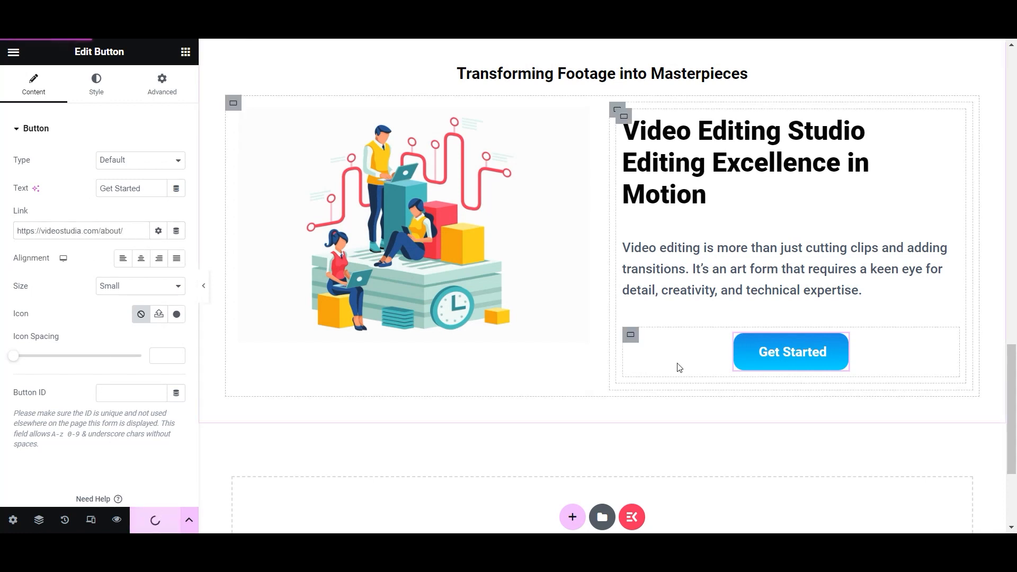
- Add a one-container section below with padding 80 top/bottom and 20 sides
scroll(679, 367, "down", 3)
left_click(571, 384)
left_click(430, 418)
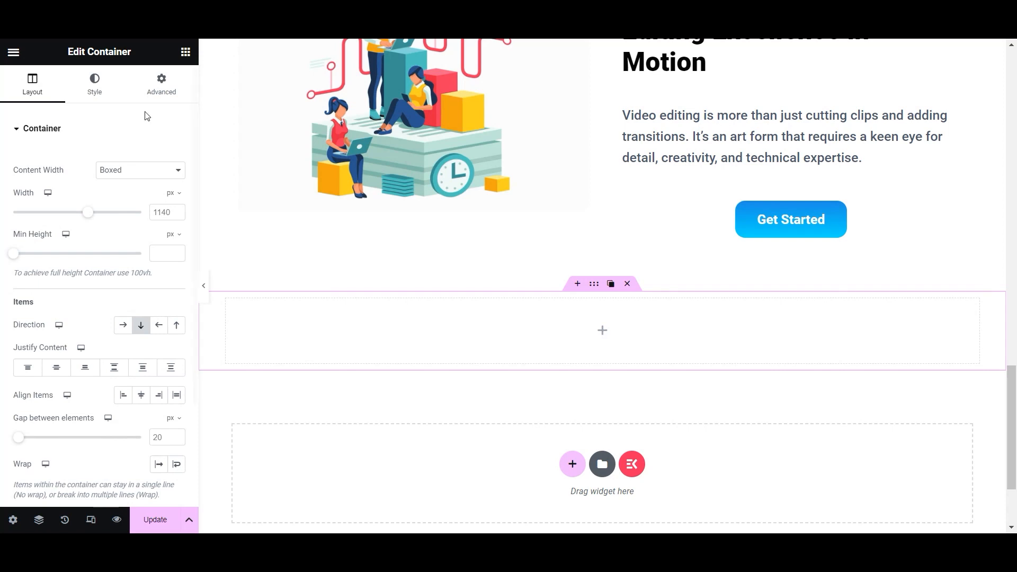
left_click(161, 85)
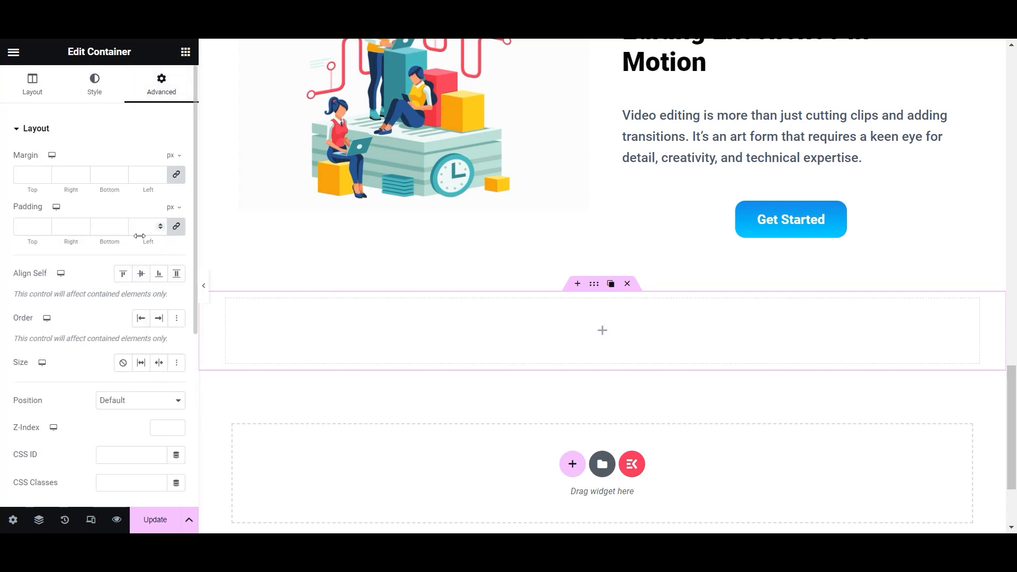
left_click(22, 220)
type("20")
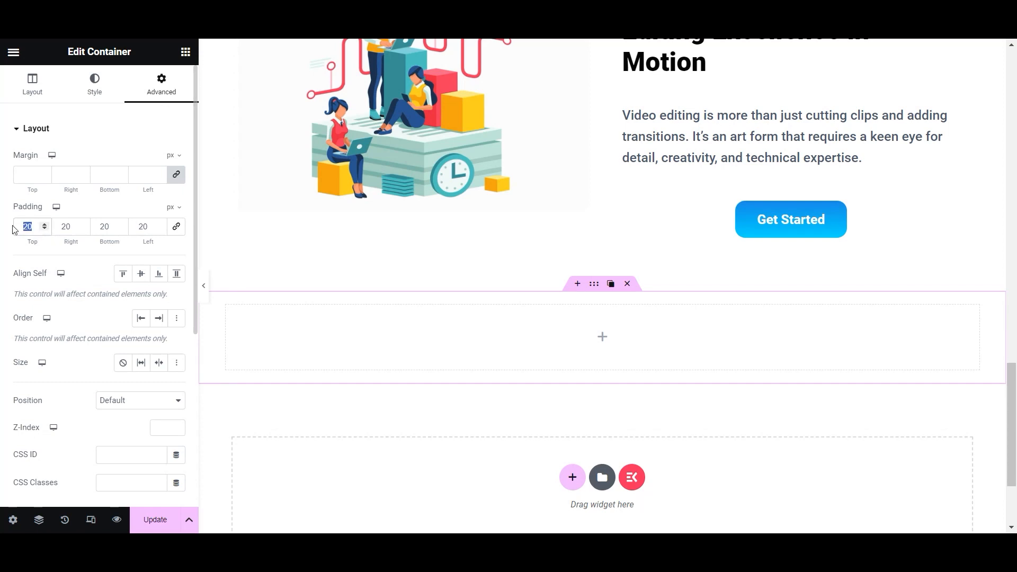
type("80")
double_click(114, 233)
type("80")
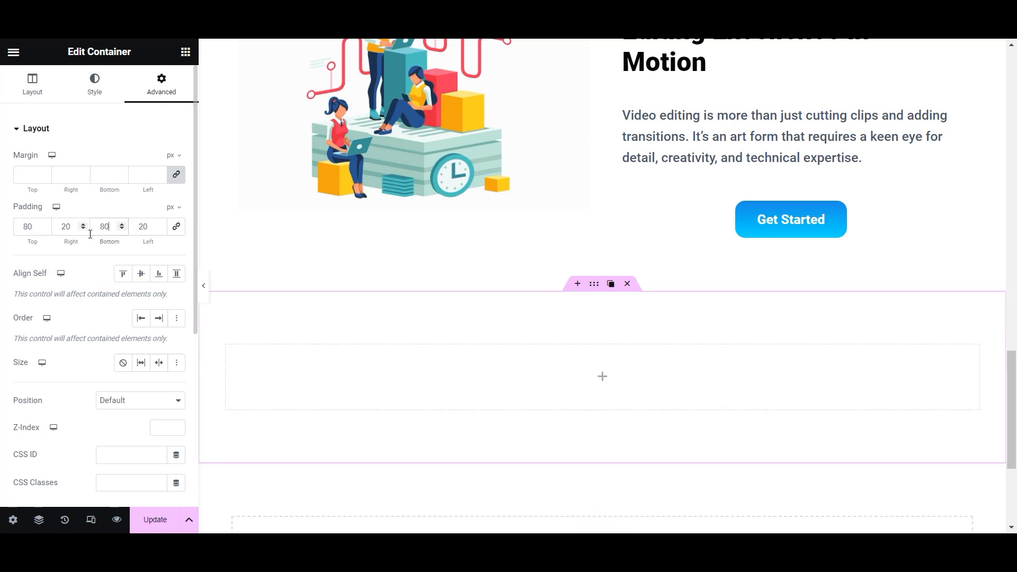
scroll(668, 223, "up", 3)
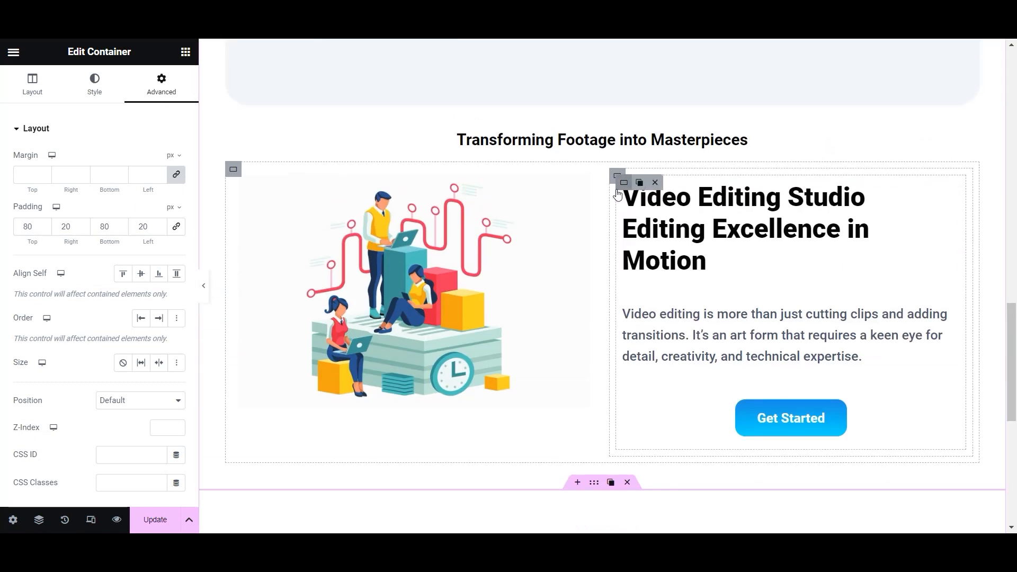
- Copy the heading, text and button column and paste it into the new section
right_click(625, 182)
left_click(659, 274)
scroll(618, 347, "down", 5)
right_click(609, 317)
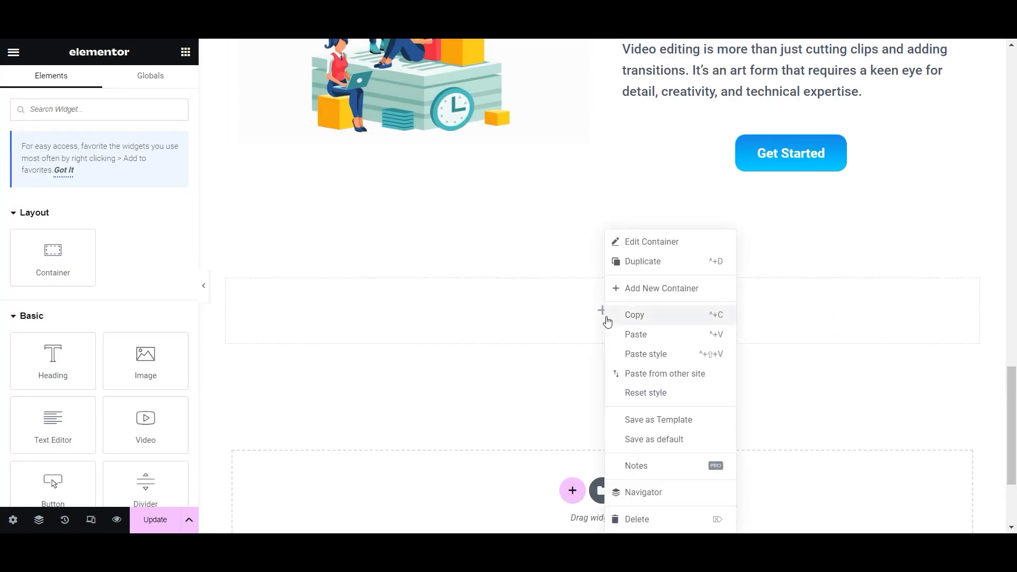
left_click(634, 335)
- Retitle the pasted heading 'Our Projects' over 'Video Editing Studio'
left_click(471, 307)
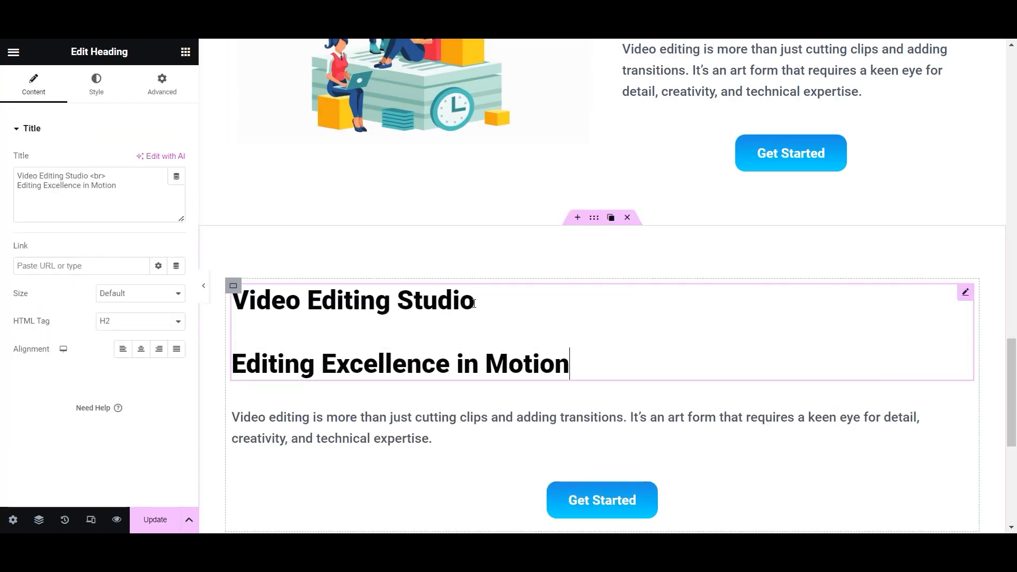
left_click_drag(491, 301, 456, 310)
left_click(482, 311)
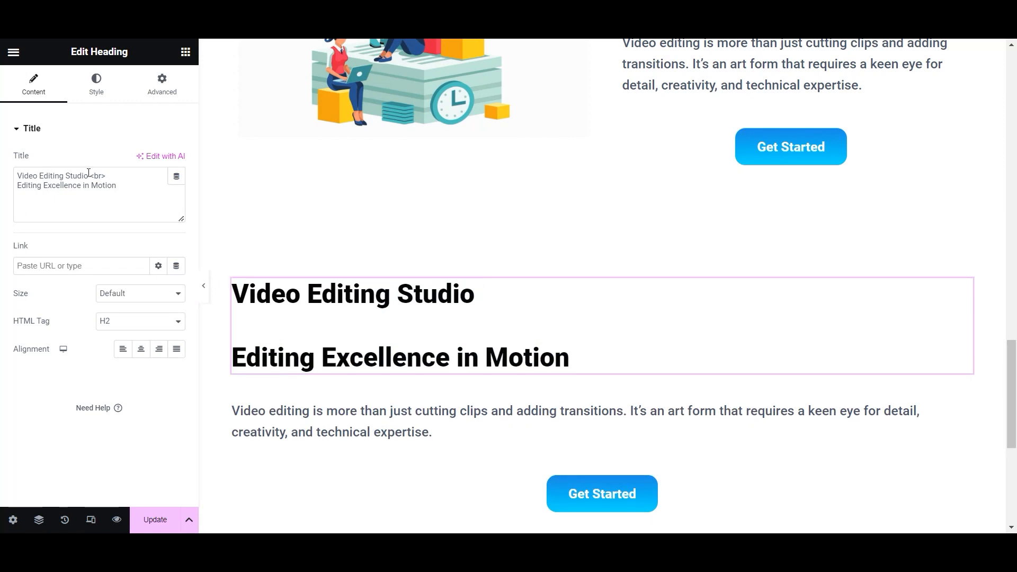
left_click_drag(86, 173, 15, 173)
type("Our")
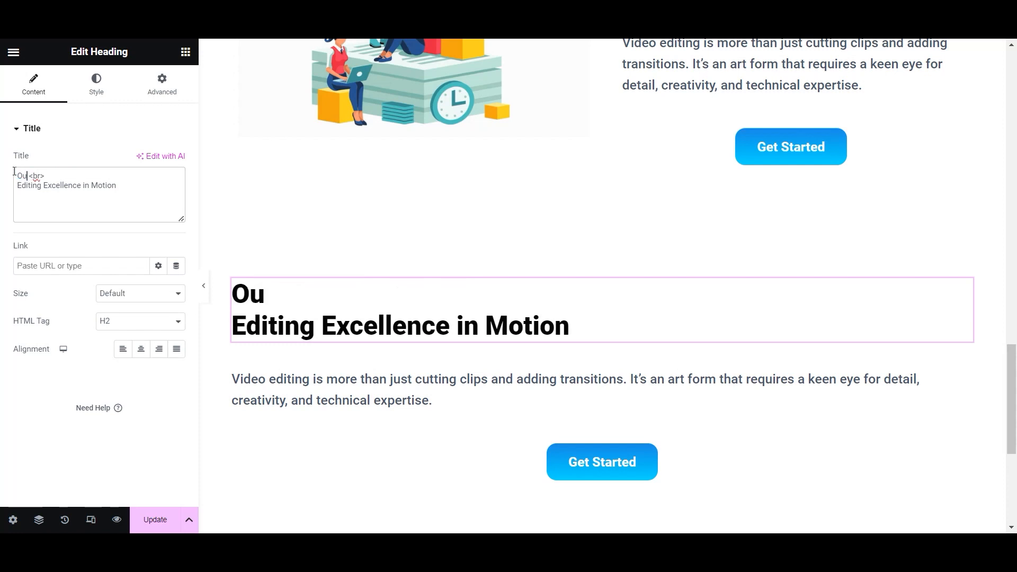
type(" Projects")
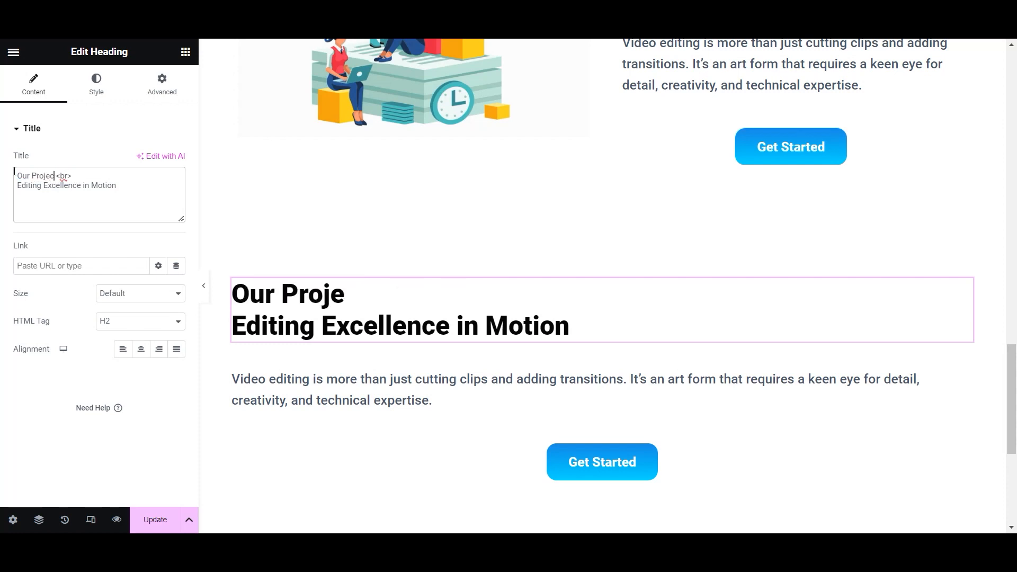
left_click_drag(116, 185, 19, 184)
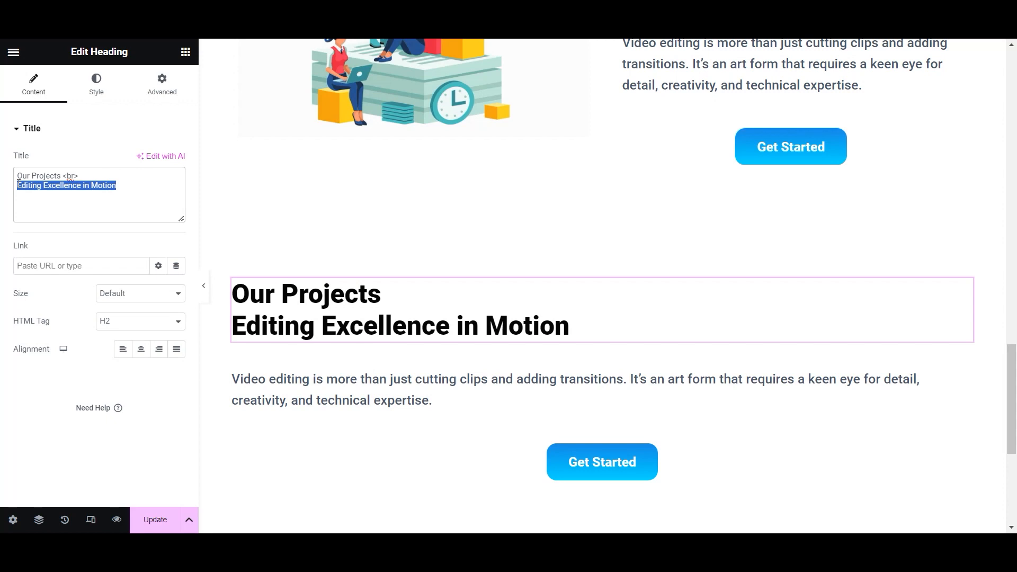
type("W")
key("BackSpace")
type("Vi")
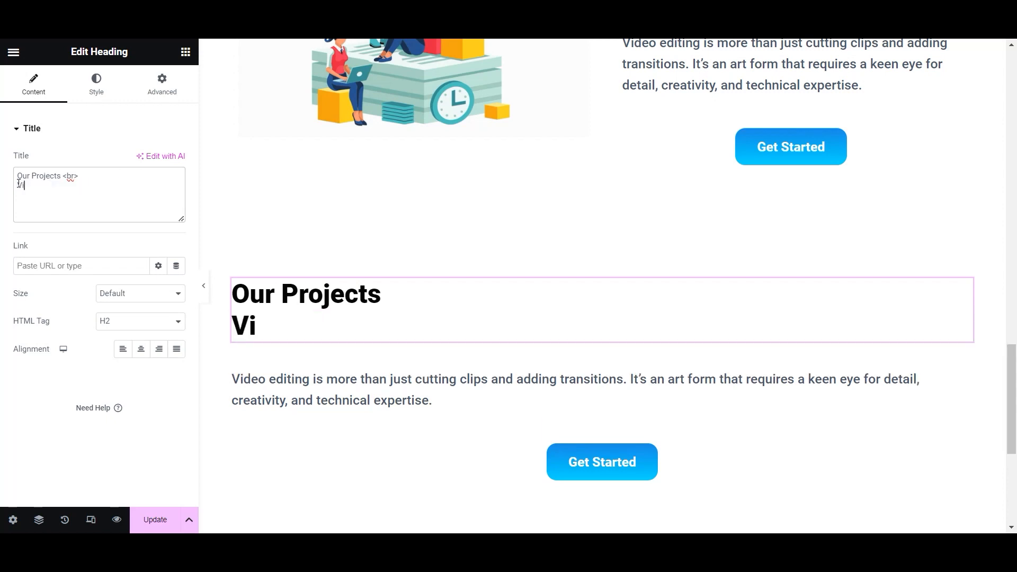
type("deo Editing ")
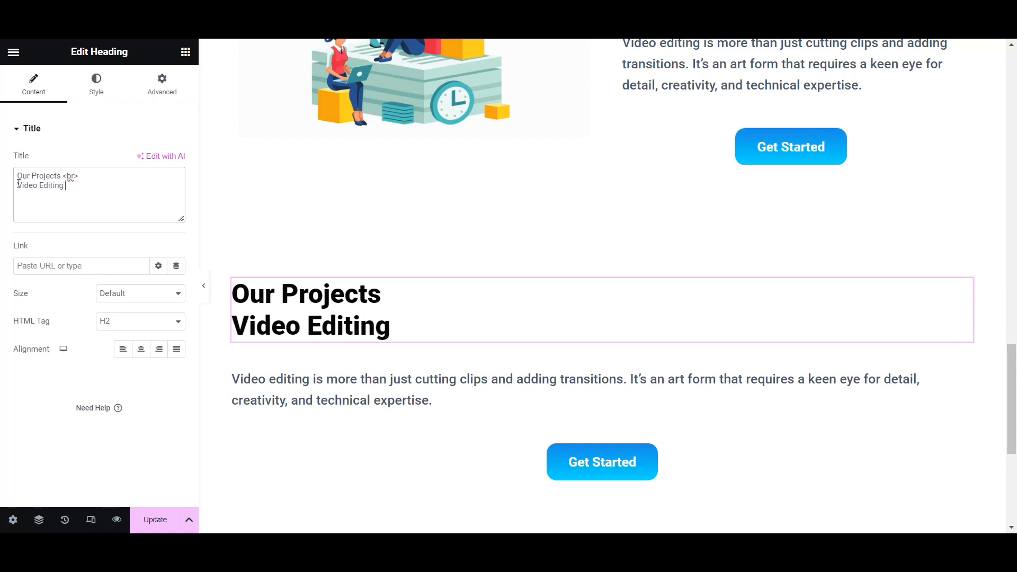
type("Studio")
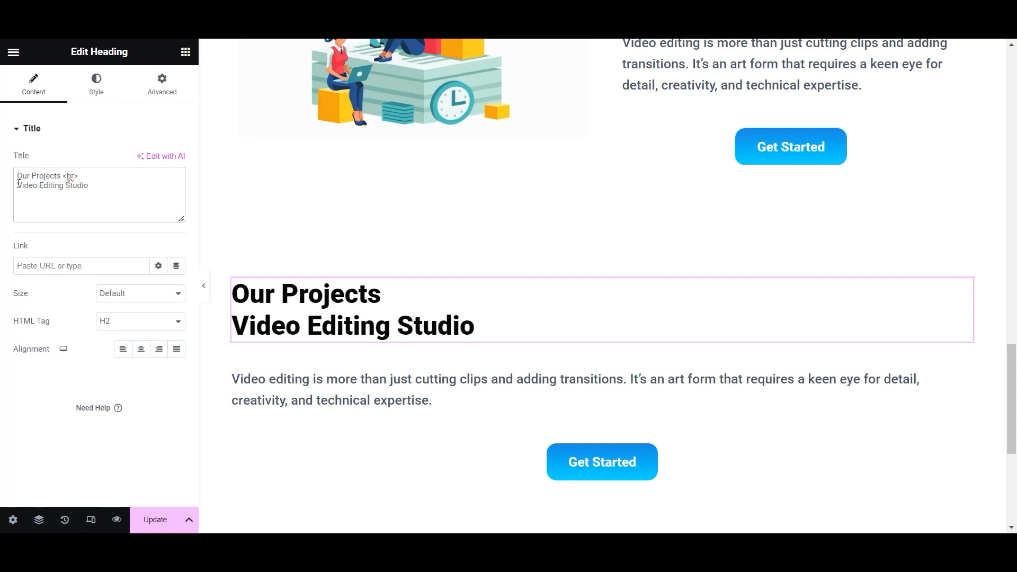
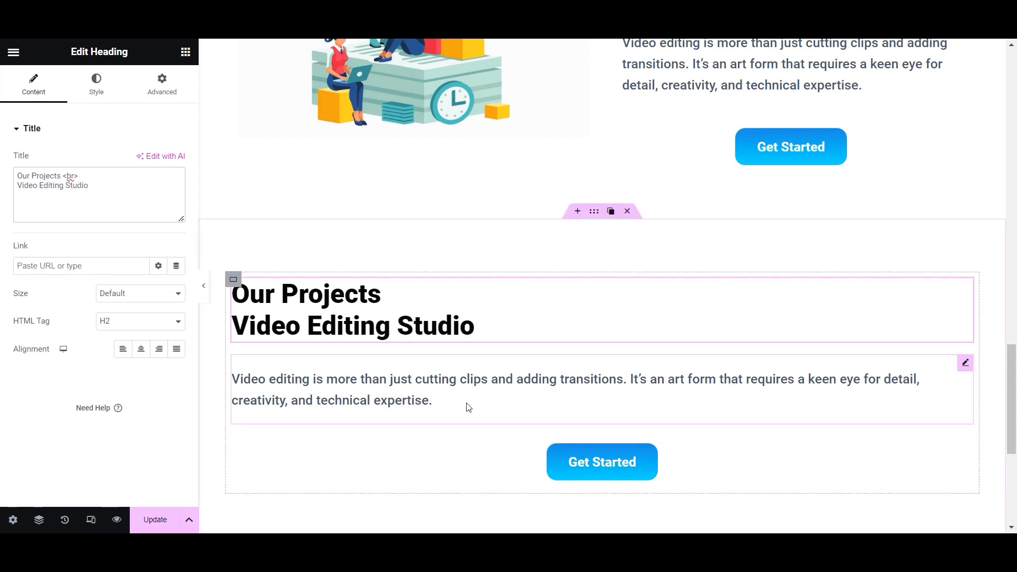
- Delete the Get Started button from Our Projects and select the paragraph below the heading
left_click(618, 452)
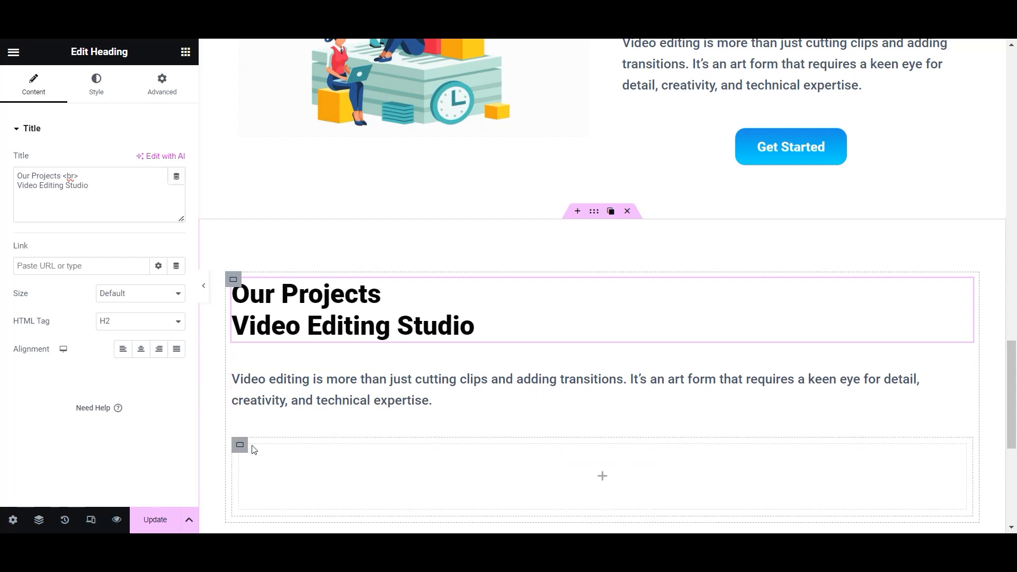
left_click(241, 385)
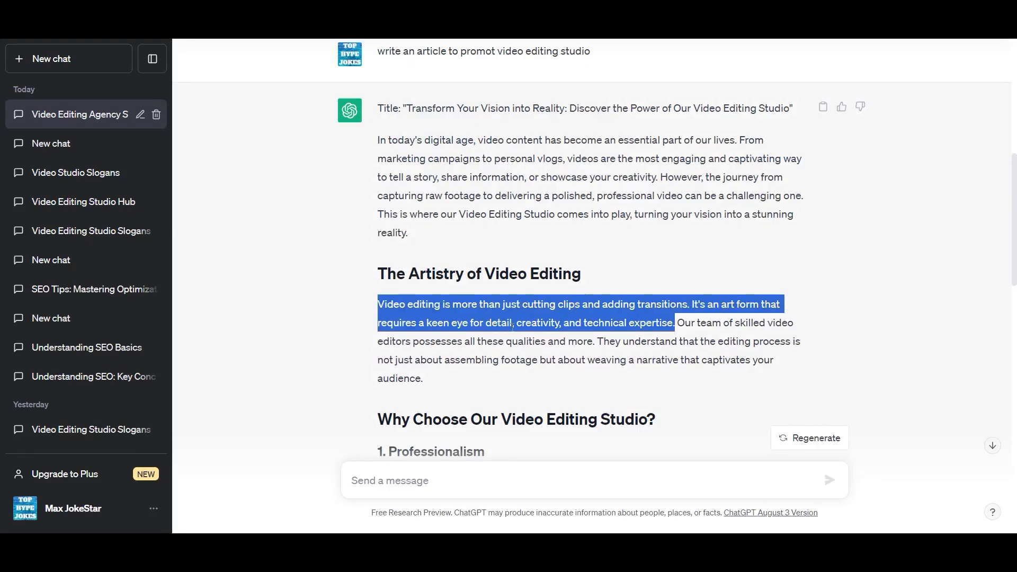
- Copy the 'takes professionalism seriously' sentence from the ChatGPT article's Professionalism section
scroll(513, 324, "down", 4)
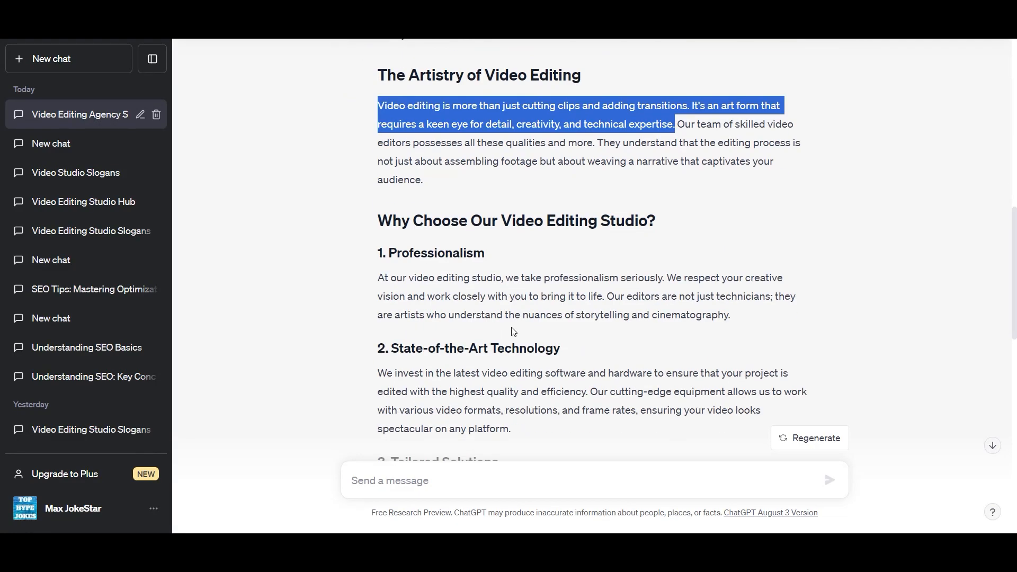
left_click(412, 275)
left_click_drag(509, 281, 600, 299)
right_click(587, 299)
left_click(600, 309)
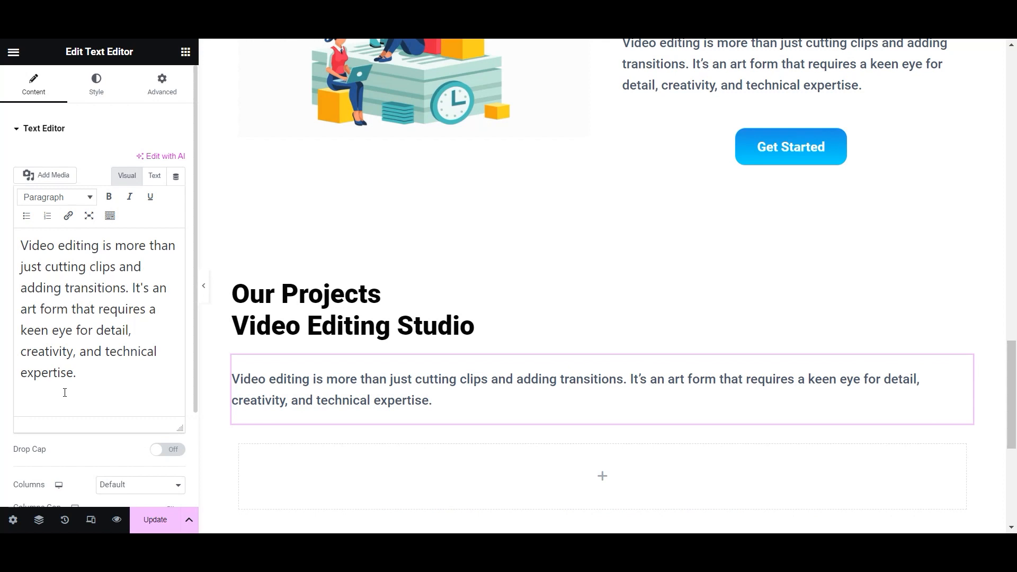
- Replace the projects paragraph with the pasted sentence, starting it 'Video Studia takes'
key("ctrl+a")
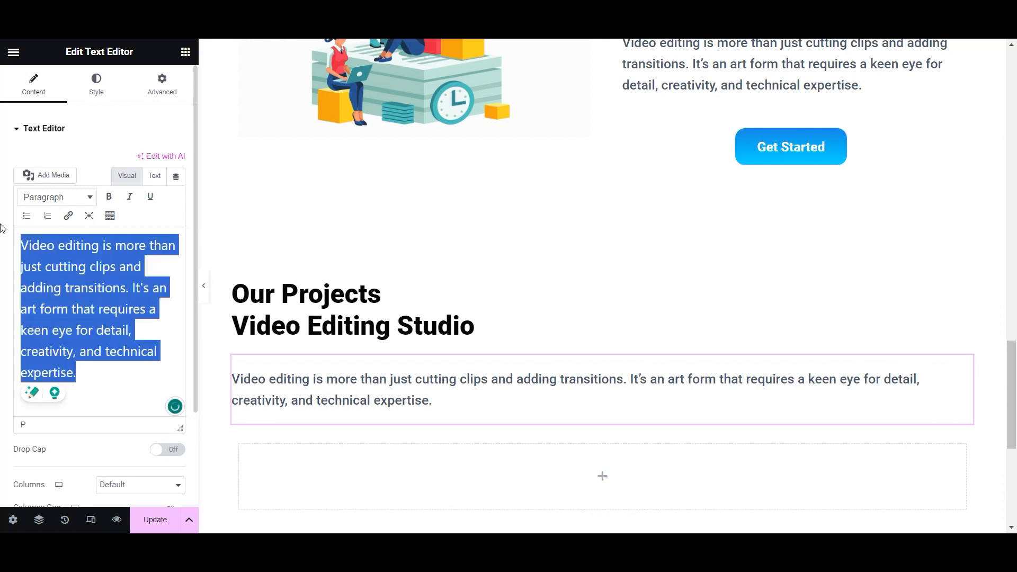
key("ctrl+v")
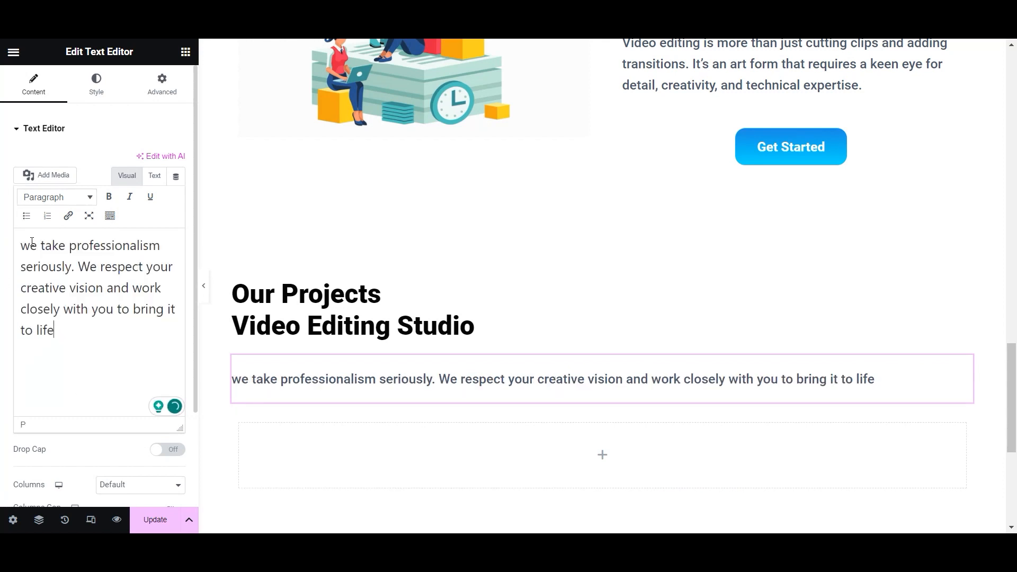
key("BackSpace")
key("BackSpace")
type("Video Stu")
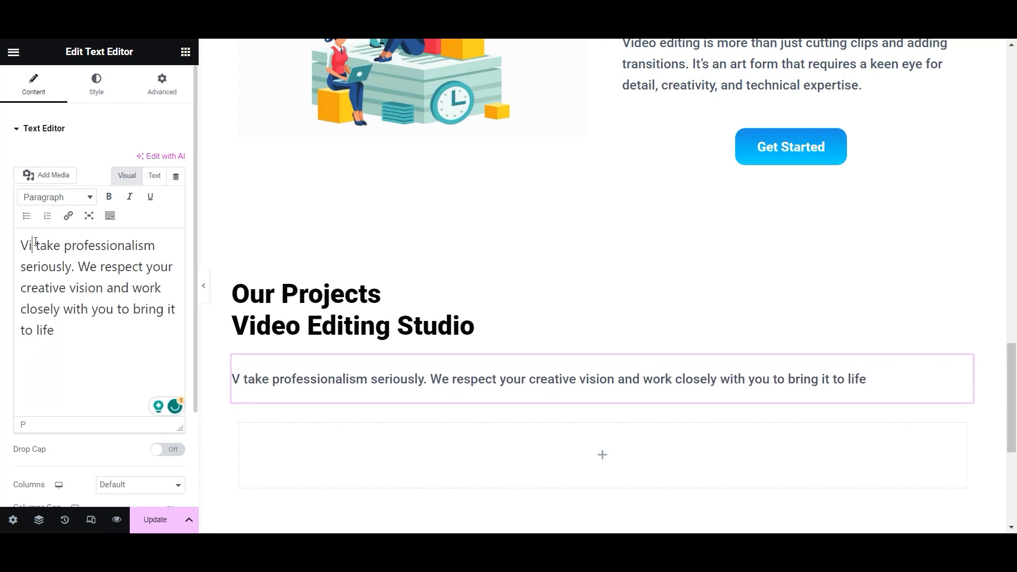
type("dia")
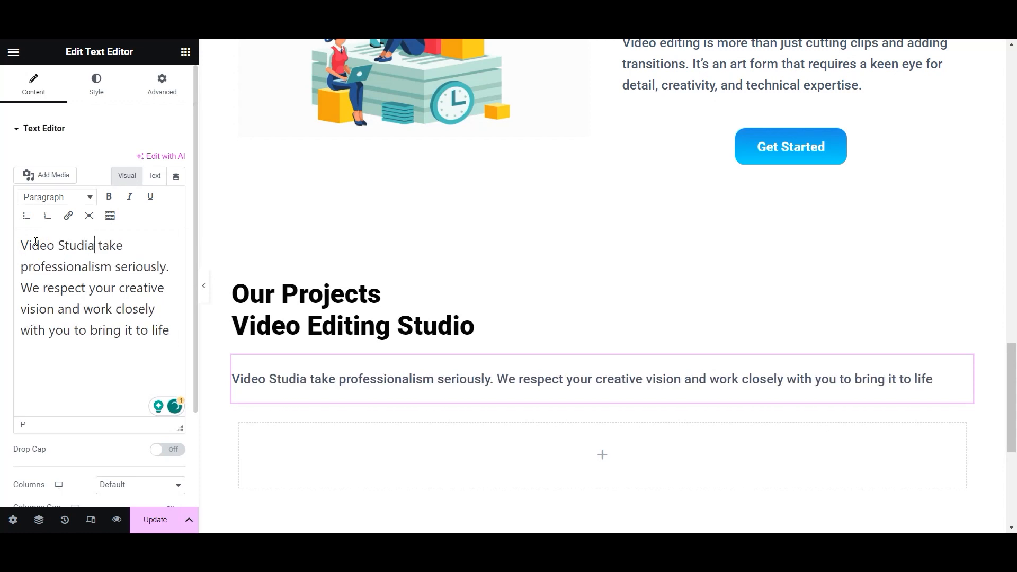
left_click(118, 275)
- Centre-align the Our Projects heading and save the page
left_click(327, 306)
left_click(141, 349)
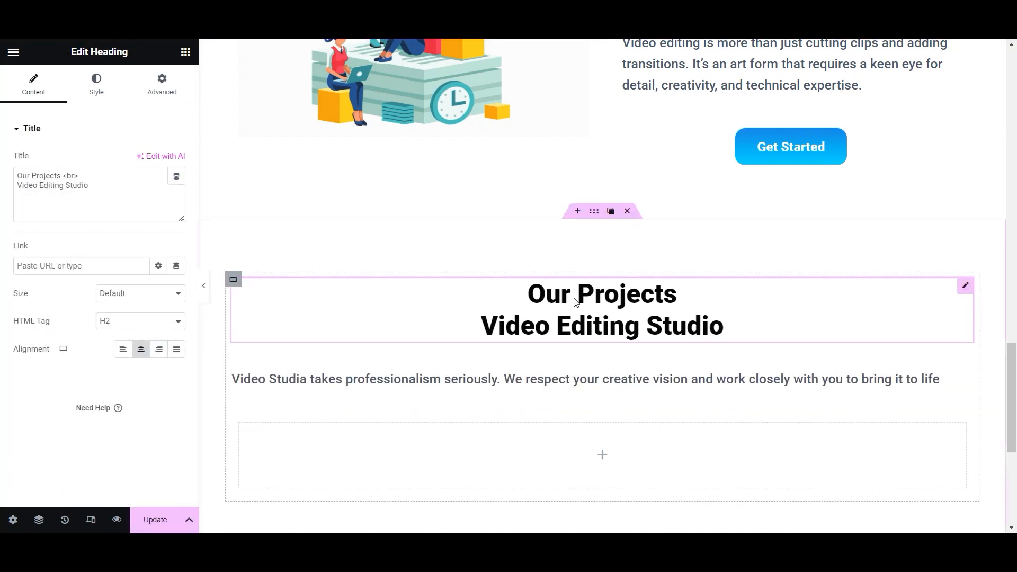
left_click(155, 520)
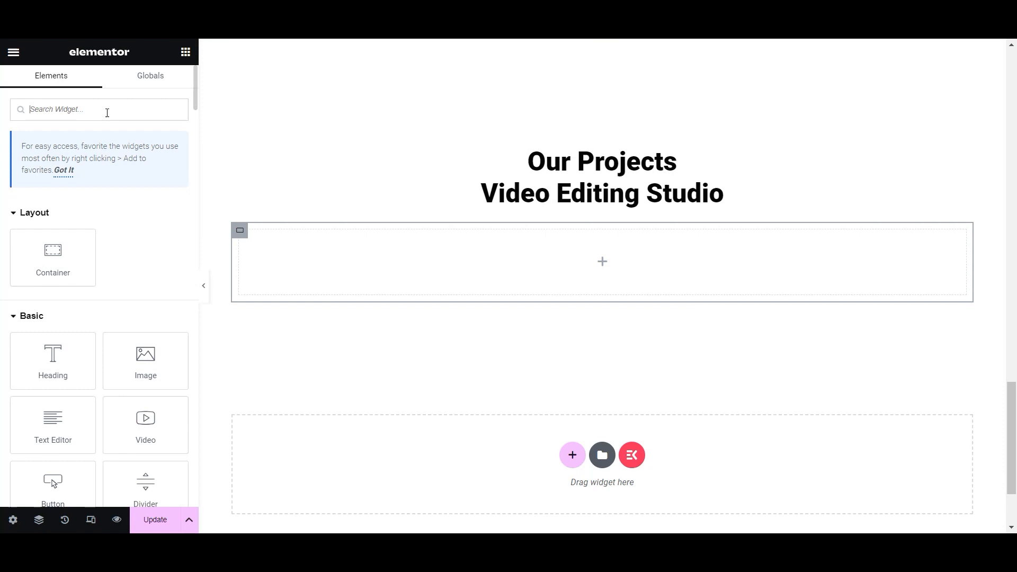
left_click(107, 113)
- Drop a Tabs widget into the empty container and rename its first tab 'Video Editing'
type("tabs")
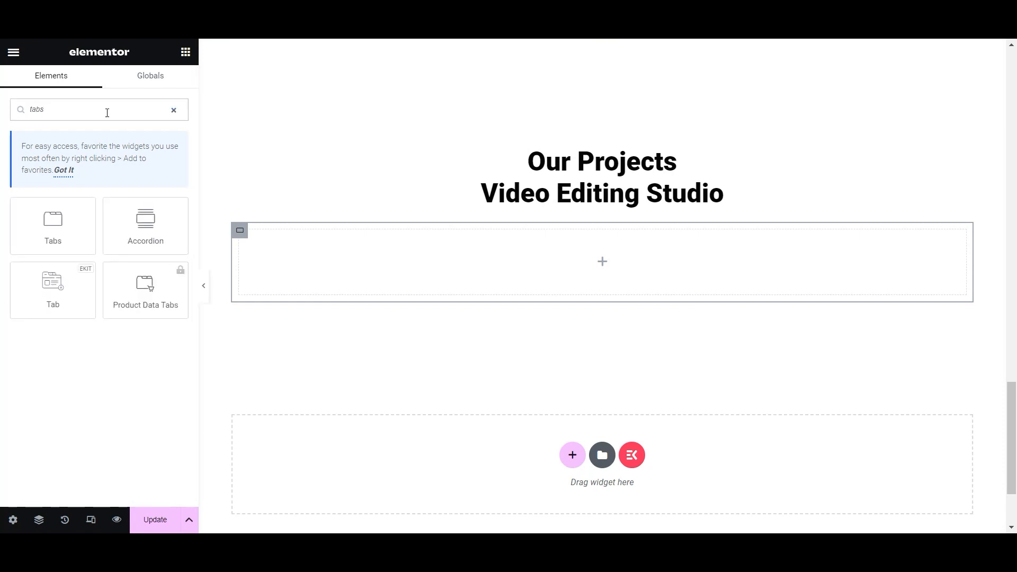
left_click_drag(66, 205, 604, 249)
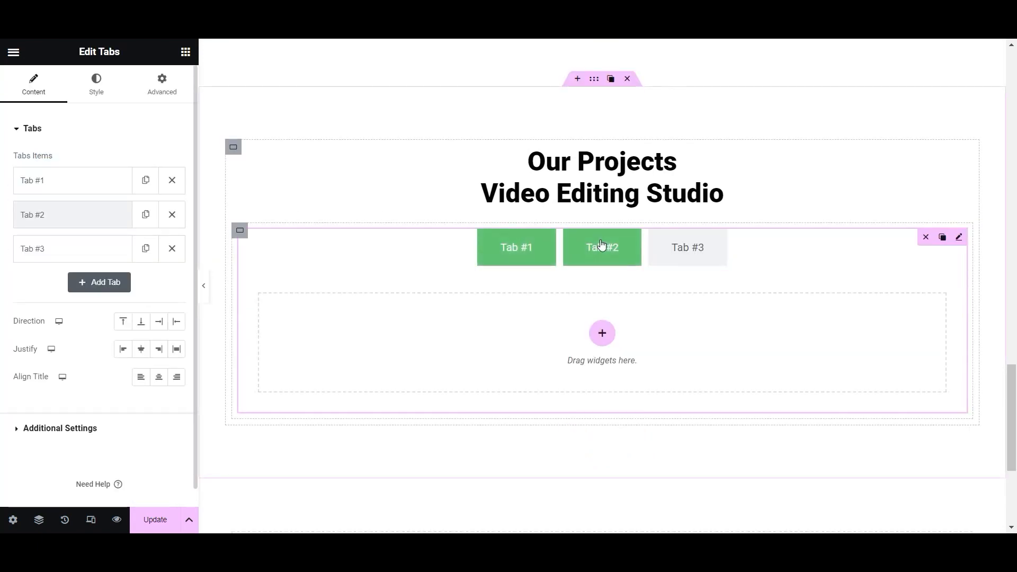
left_click(98, 185)
left_click(100, 229)
key("BackSpace")
key("BackSpace")
key("BackSpace")
key("BackSpace")
key("BackSpace")
key("BackSpace")
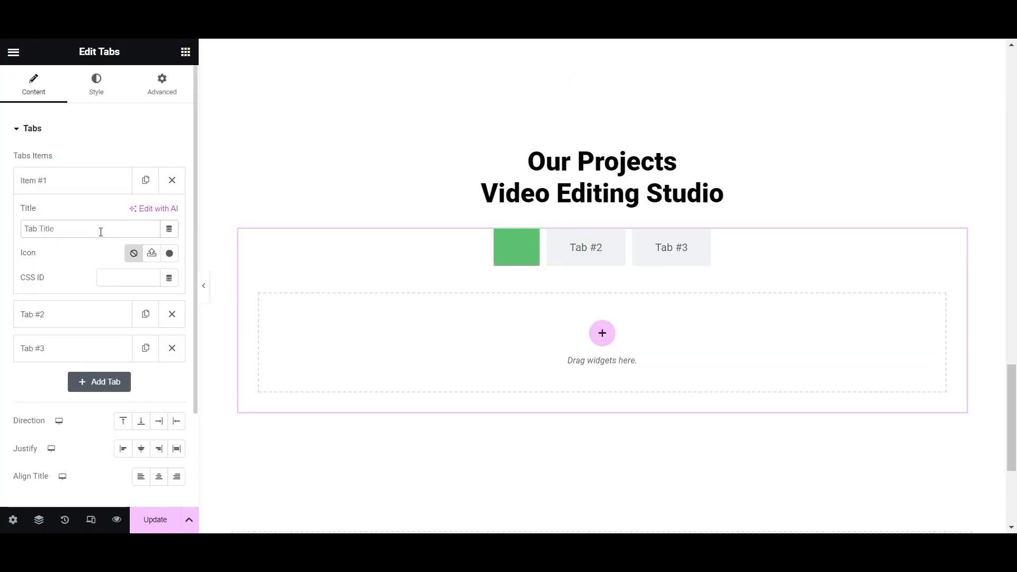
type("Video Editing")
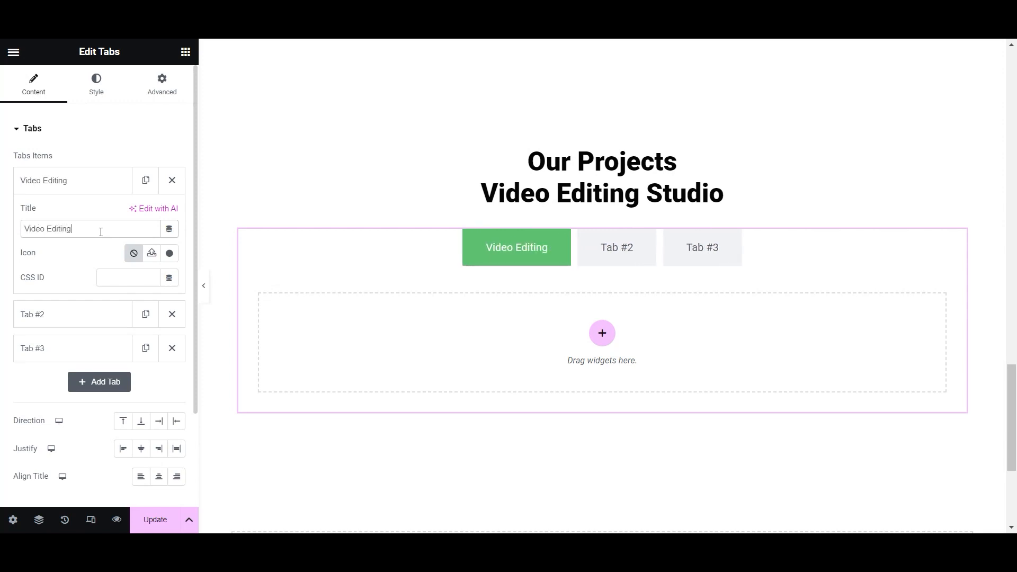
- Rename the second and third tabs to 'Audio Editing' and 'Motion Design'
left_click(71, 315)
left_click(75, 221)
left_click(88, 260)
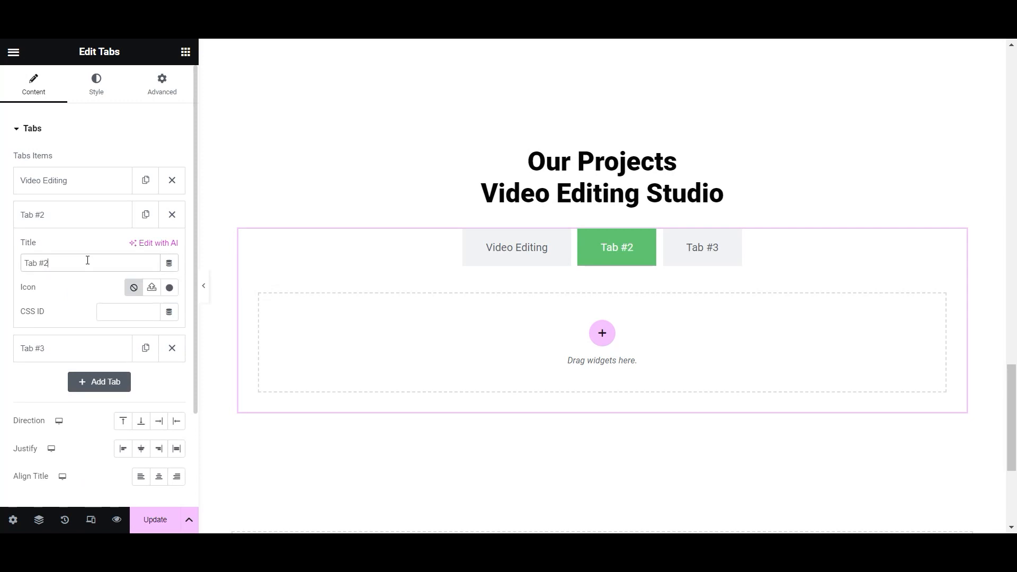
key("BackSpace")
key("BackSpace")
key("BackSpace")
key("BackSpace")
key("BackSpace")
key("BackSpace")
type("Audio Editing")
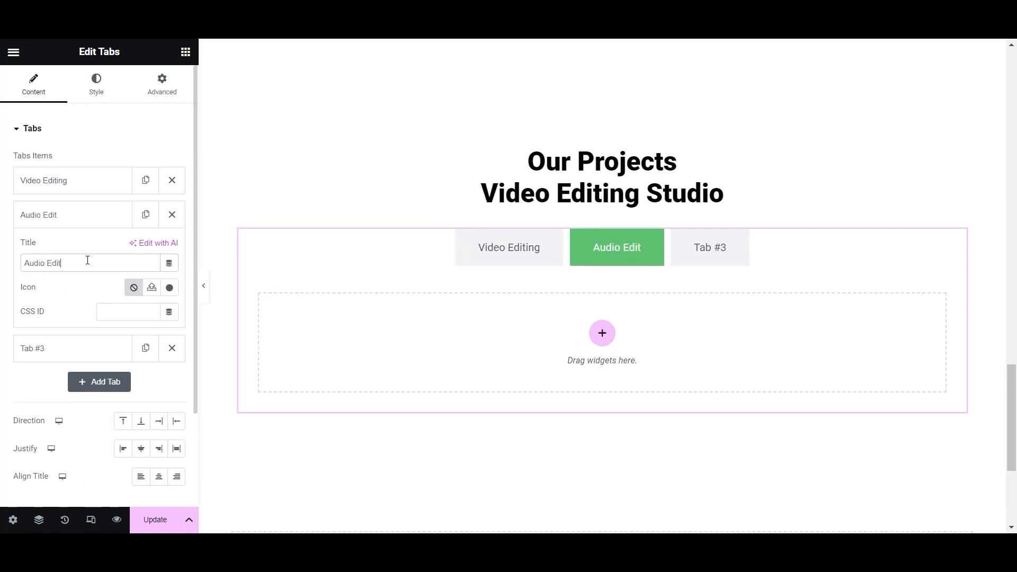
left_click(101, 349)
left_click(72, 297)
key("BackSpace")
key("BackSpace")
key("BackSpace")
key("BackSpace")
key("BackSpace")
key("BackSpace")
type("Mo")
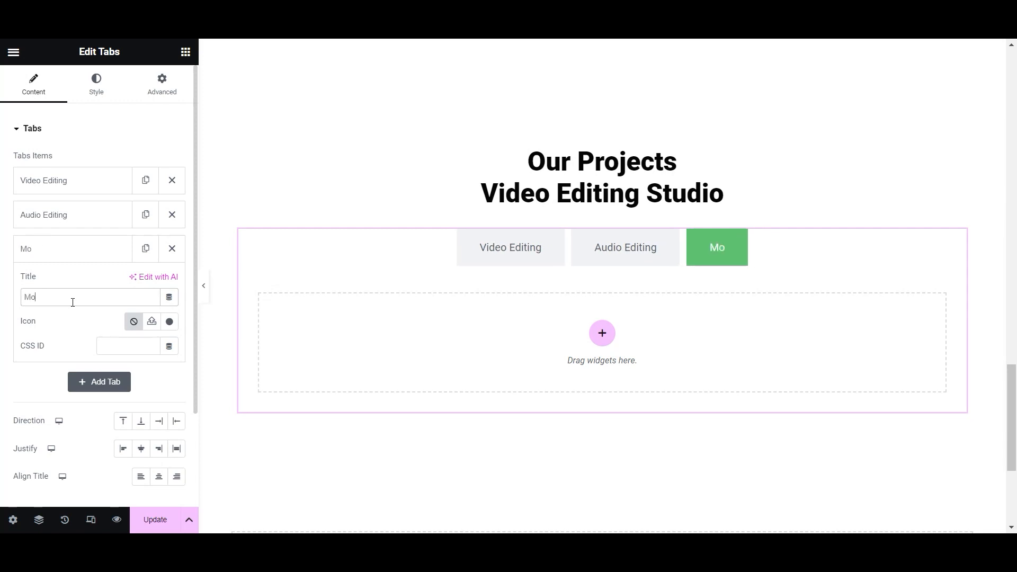
type("tion Design")
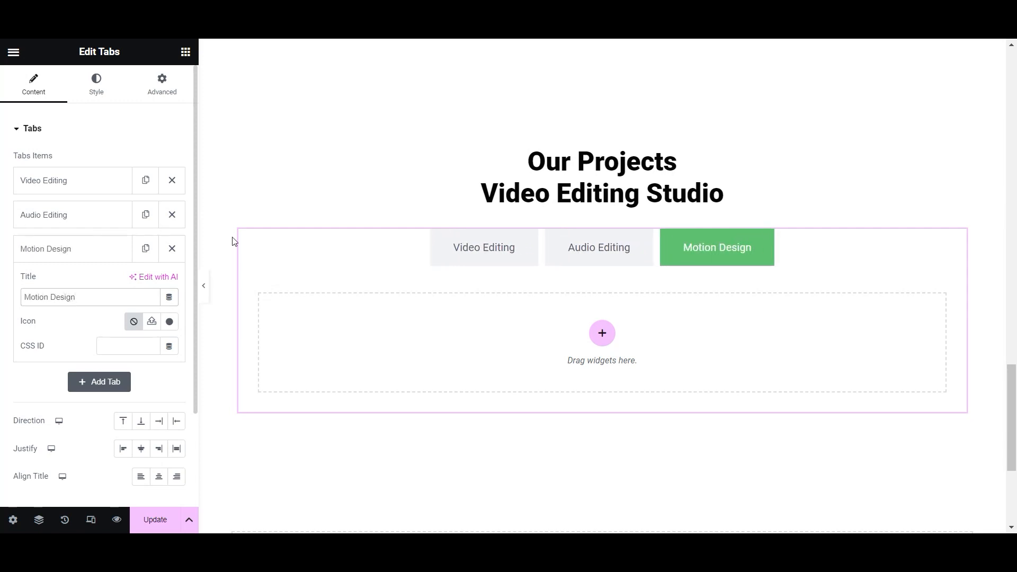
left_click(514, 240)
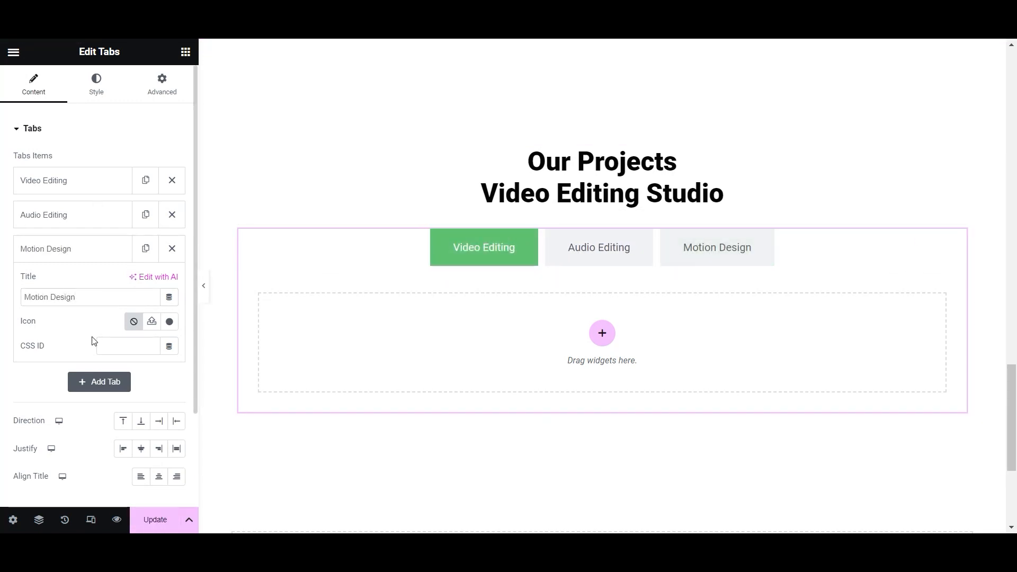
scroll(94, 339, "down", 2)
scroll(94, 328, "up", 2)
left_click(96, 85)
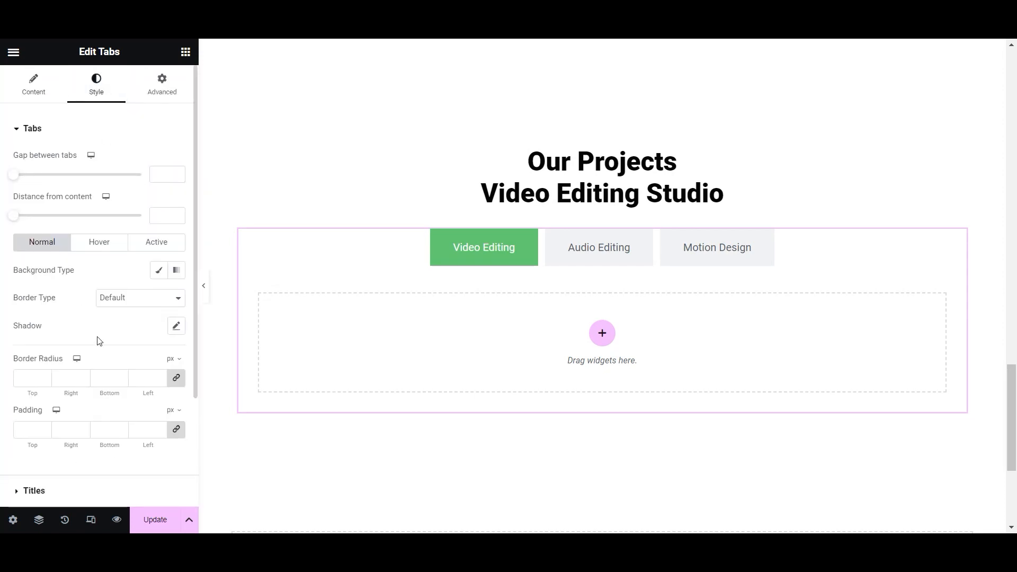
- Give the tabs a gradient background colour in the Style settings
left_click(176, 271)
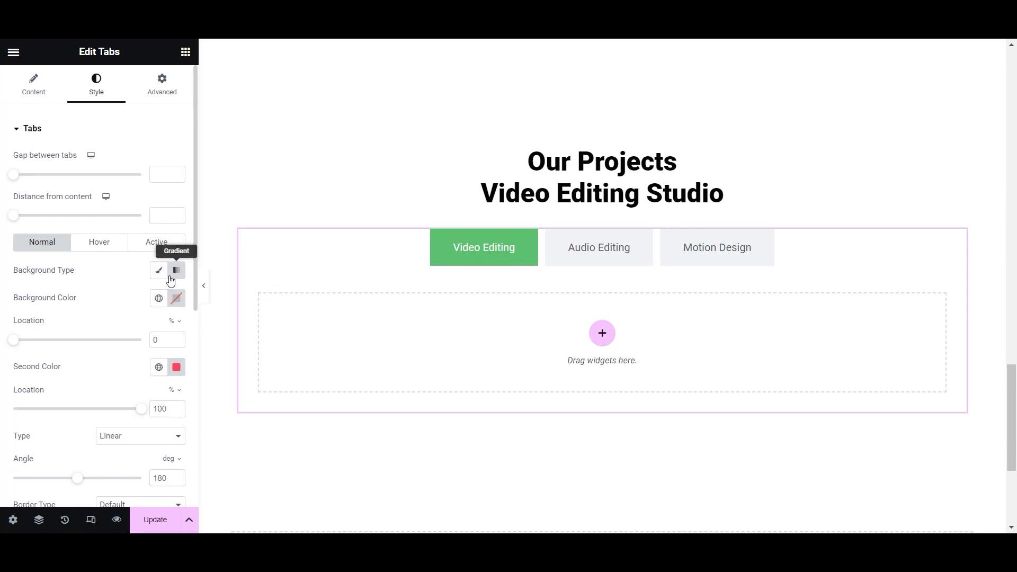
left_click(176, 302)
left_click(138, 275)
scroll(106, 329, "down", 2)
scroll(107, 328, "up", 2)
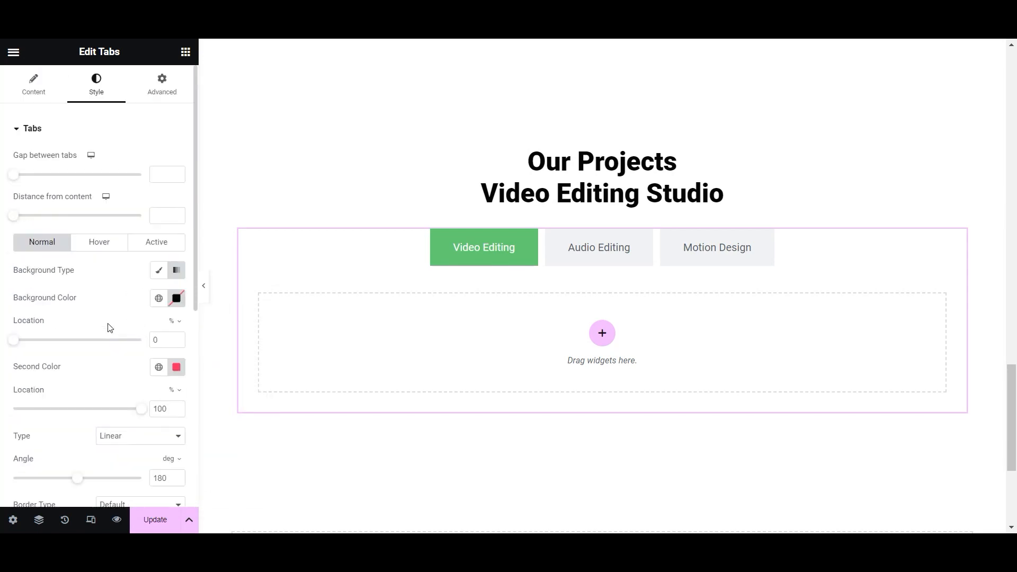
- Review the tabs' content, additional and Advanced border settings
left_click(37, 82)
scroll(85, 339, "down", 1)
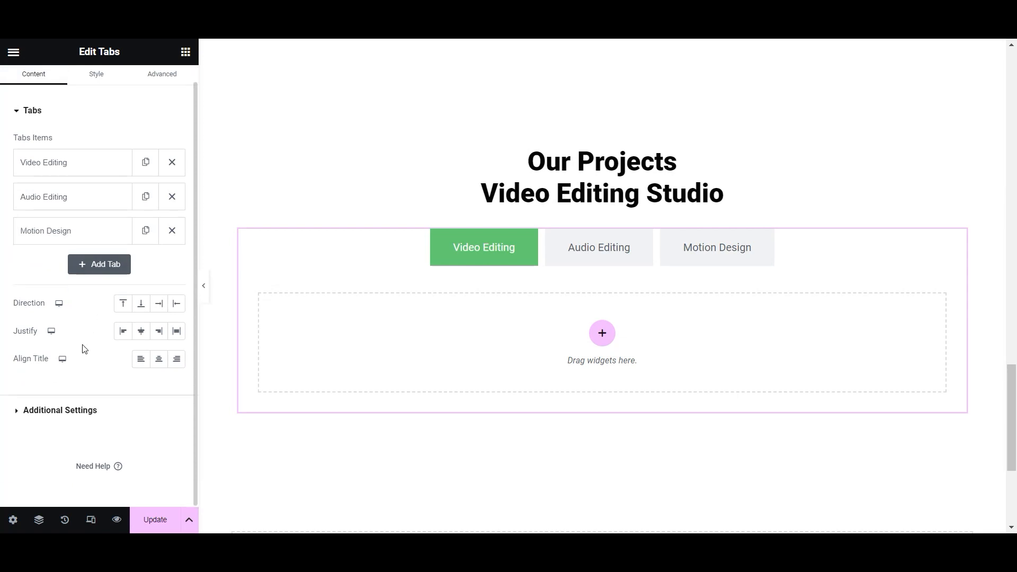
left_click(22, 412)
left_click(13, 163)
left_click(10, 128)
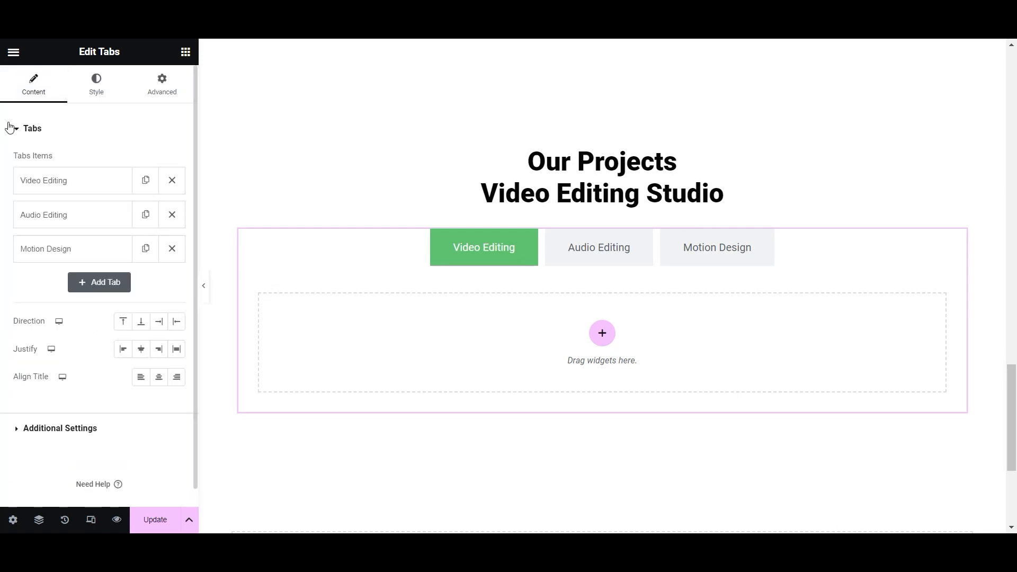
left_click(151, 89)
scroll(82, 228, "down", 5)
left_click(14, 412)
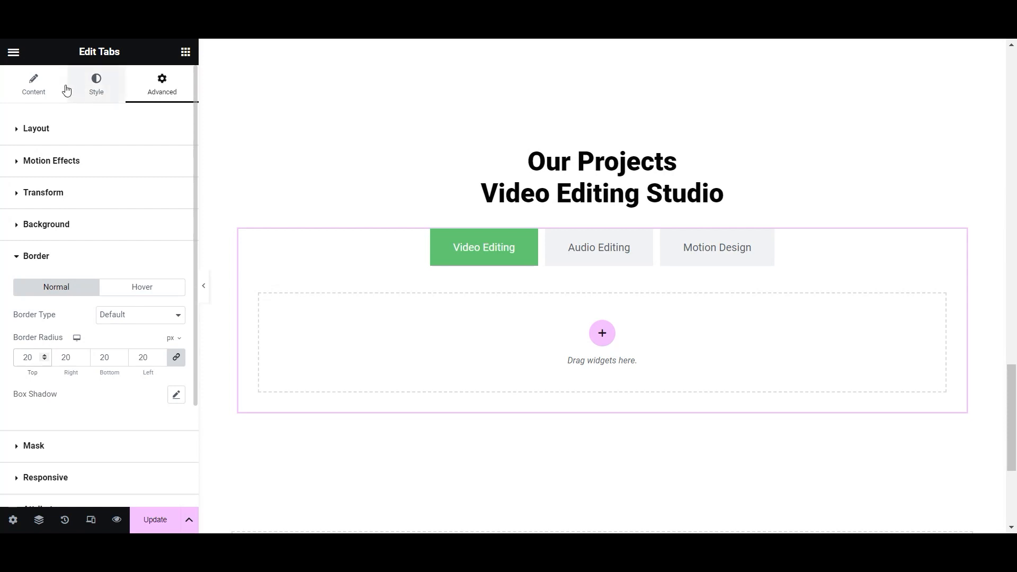
left_click(366, 253)
left_click(89, 182)
- Set the tab titles' typography to 20 px with Medium (500) weight and save
left_click(106, 97)
scroll(106, 159, "down", 7)
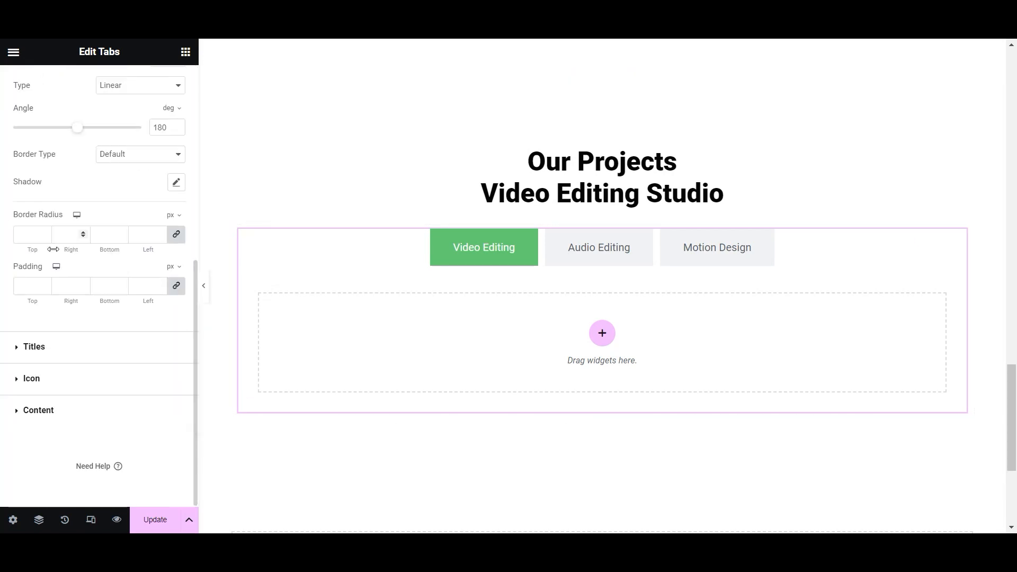
scroll(104, 182, "up", 3)
scroll(53, 318, "down", 1)
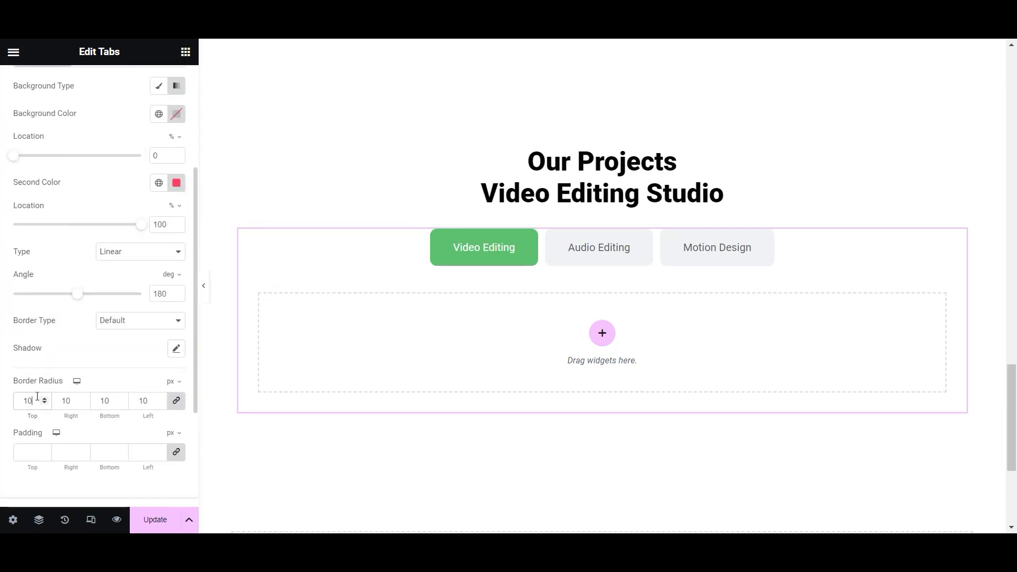
left_click(153, 519)
scroll(97, 322, "up", 4)
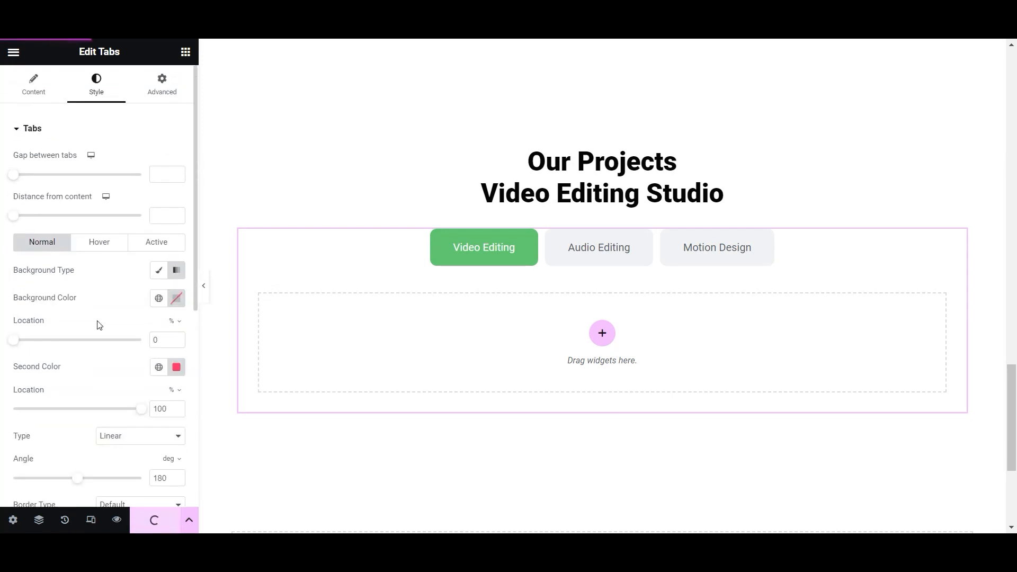
left_click(21, 139)
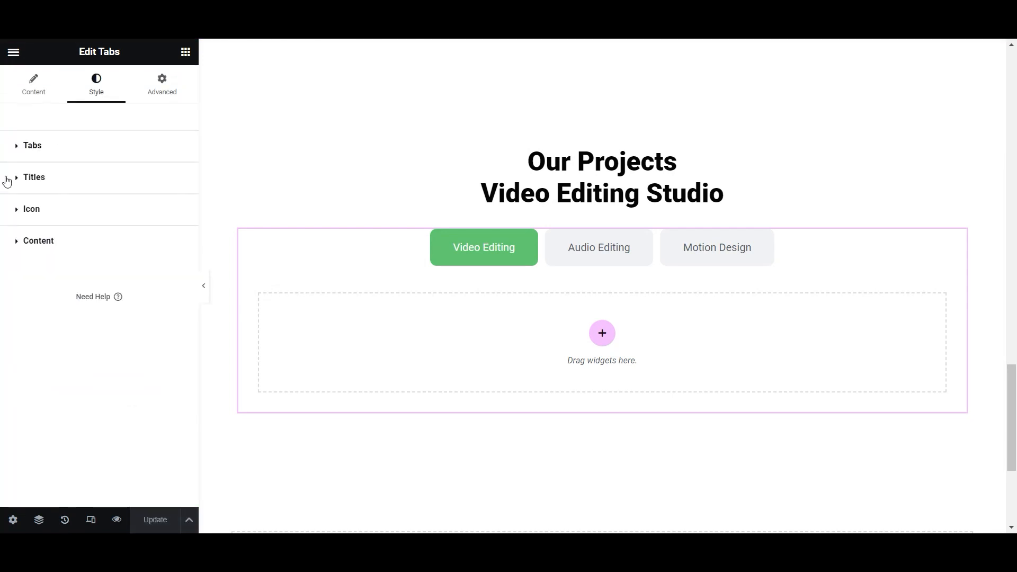
left_click(12, 184)
left_click(176, 210)
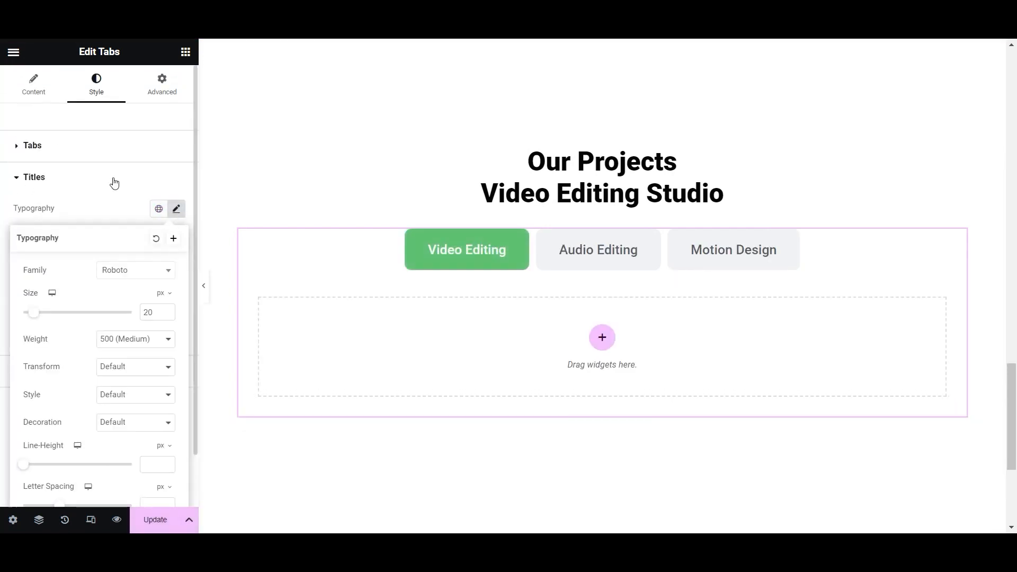
left_click(113, 182)
left_click(161, 522)
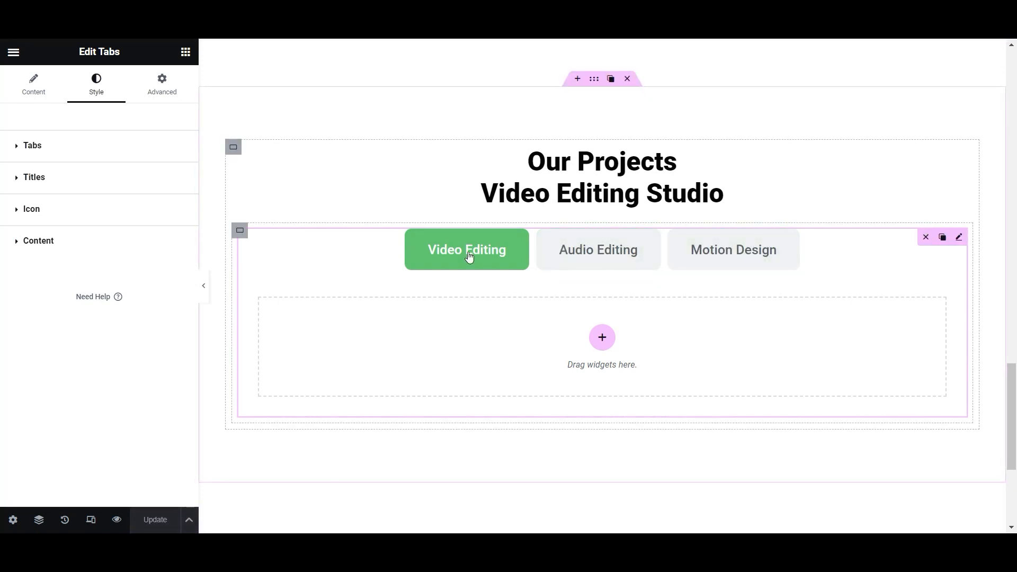
- Add a two-column container inside the first tab's content
left_click(186, 51)
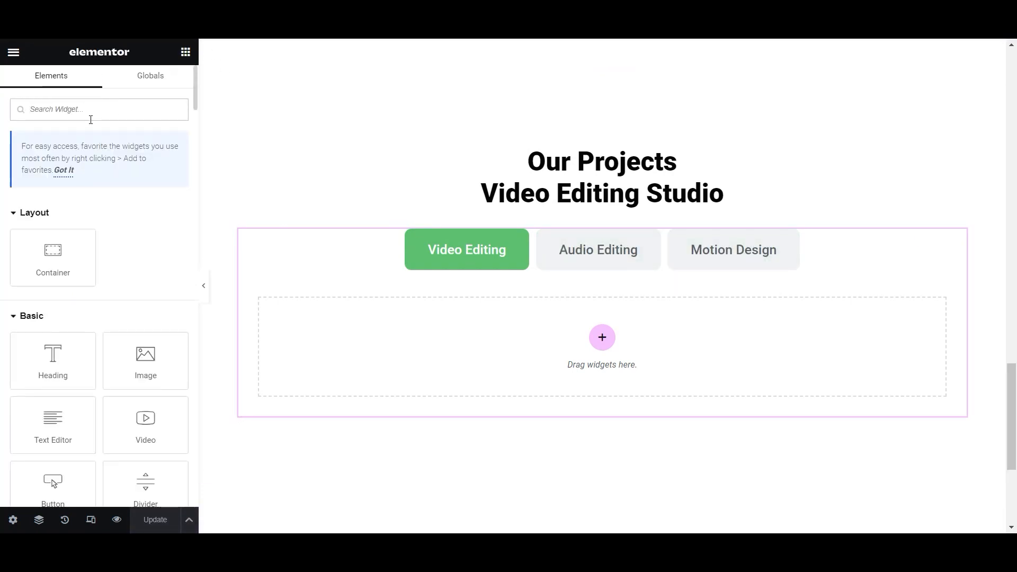
type("ima")
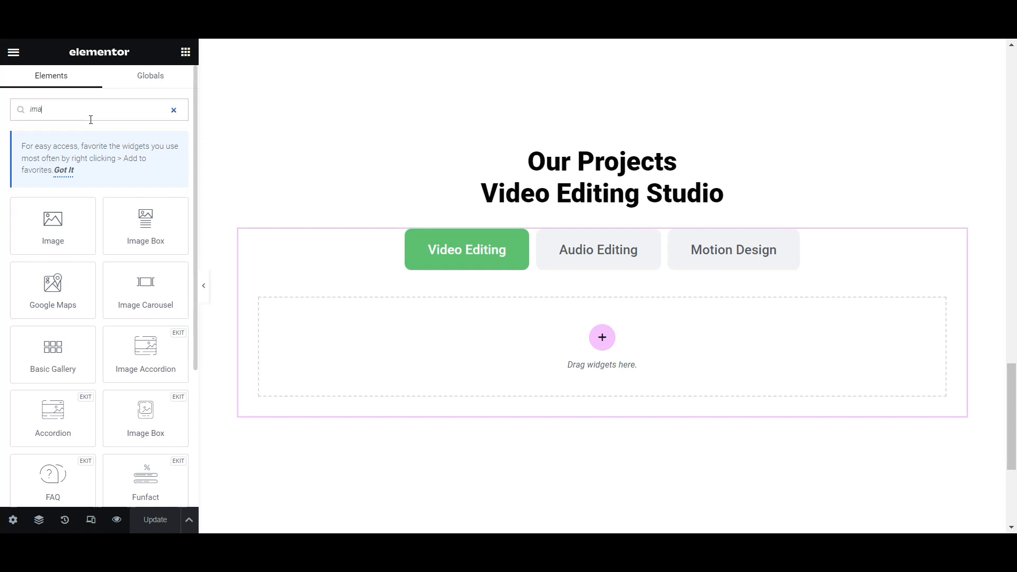
left_click_drag(147, 420, 170, 421)
left_click(602, 337)
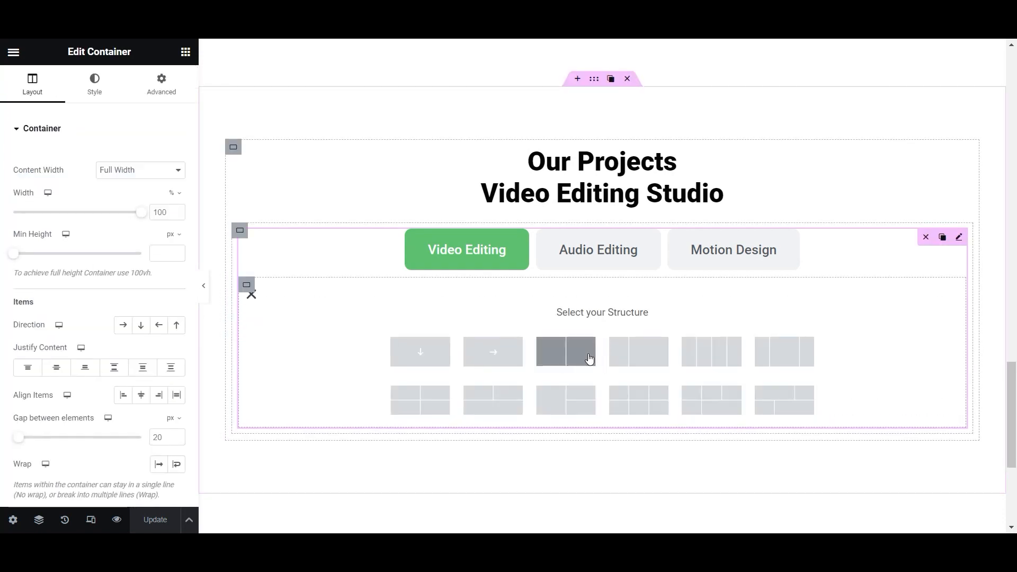
left_click(565, 356)
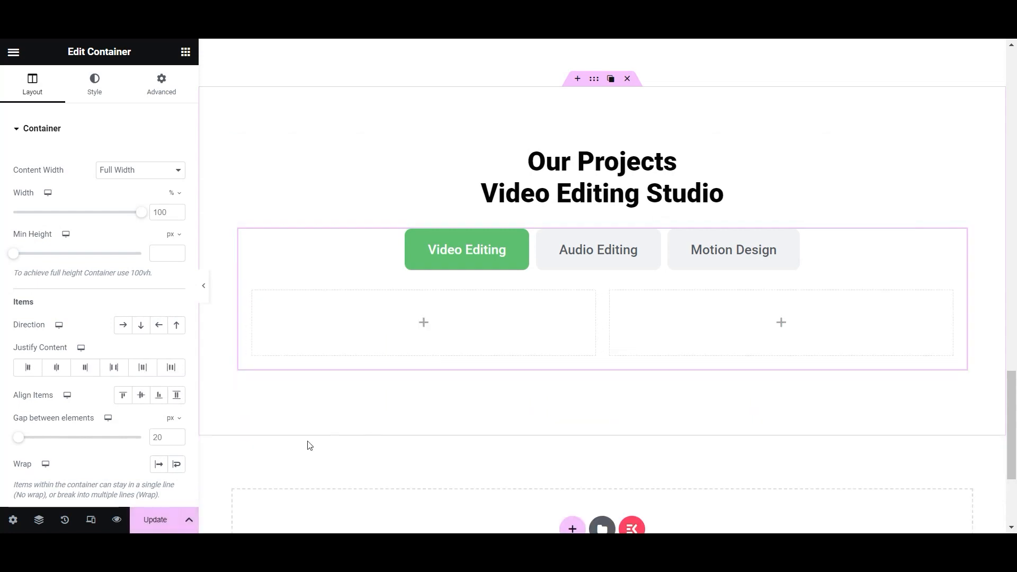
- Drag an Image Box widget into the left column of the tab content
left_click(185, 52)
type("image bo")
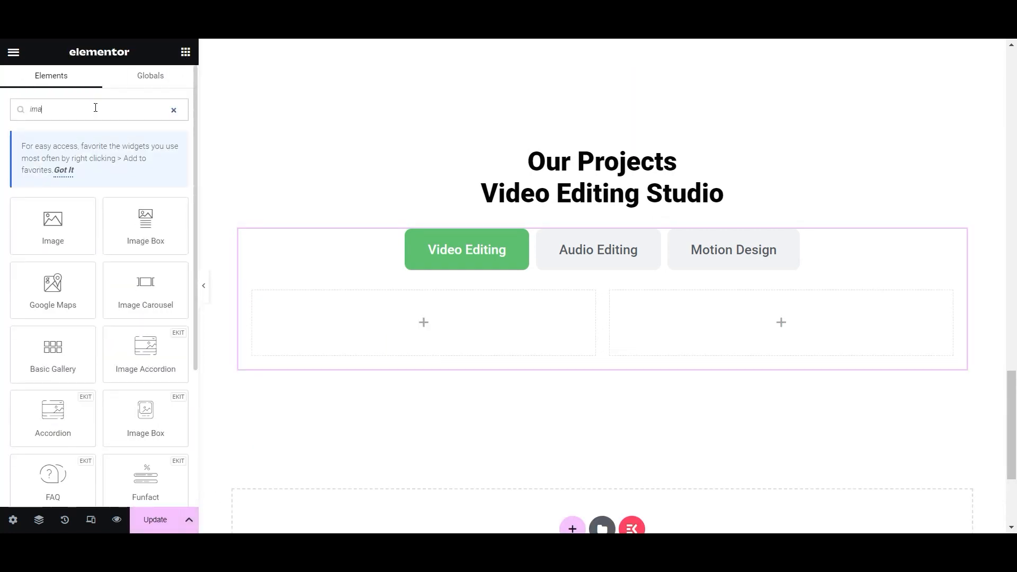
left_click_drag(166, 198, 411, 329)
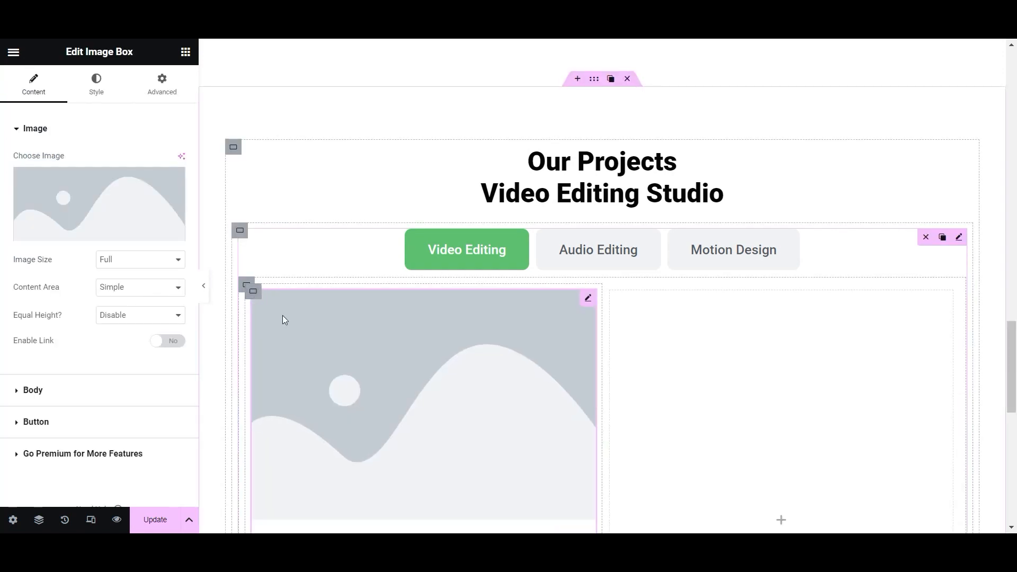
scroll(381, 286, "down", 6)
scroll(458, 249, "up", 5)
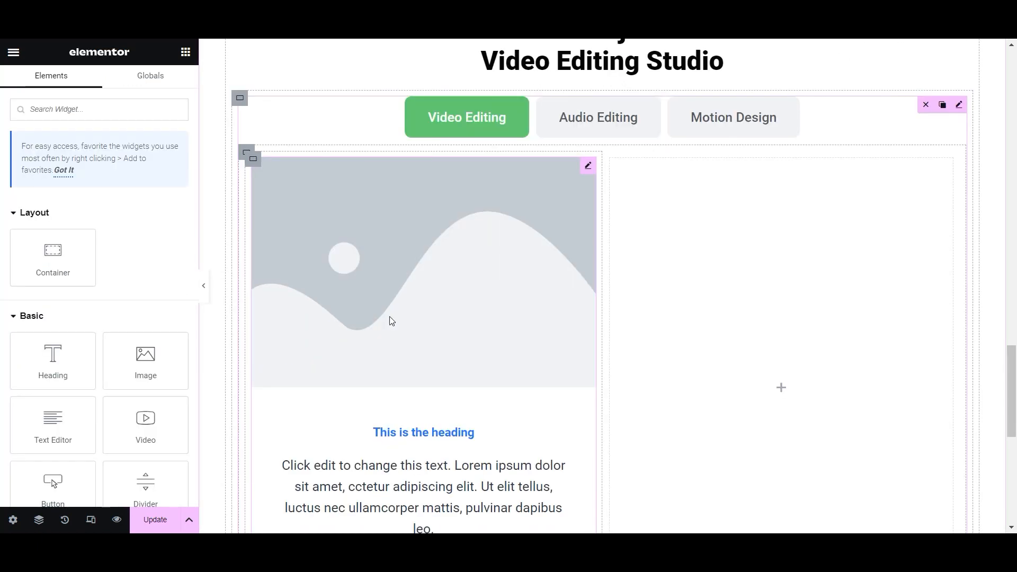
left_click(388, 319)
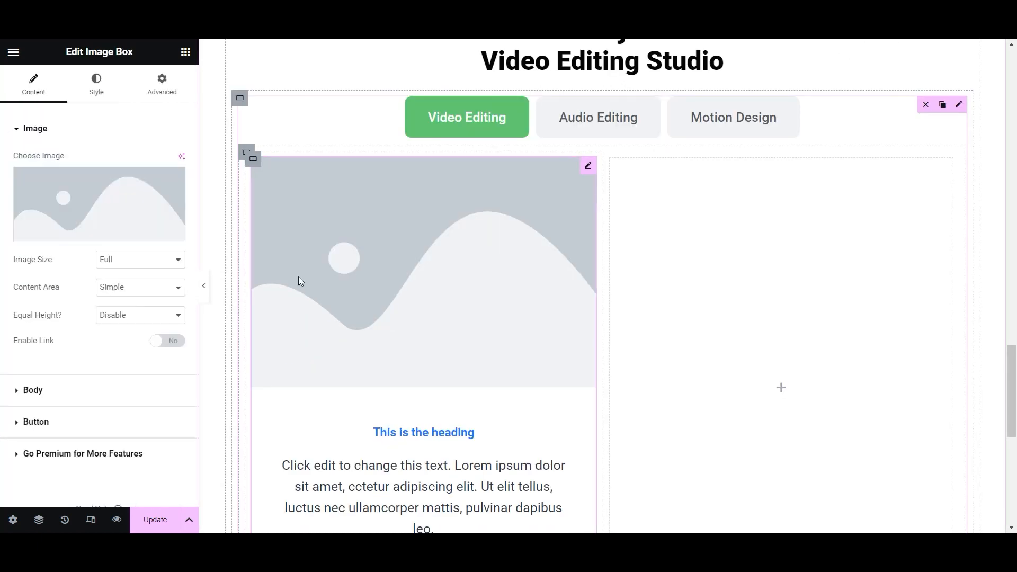
left_click(76, 186)
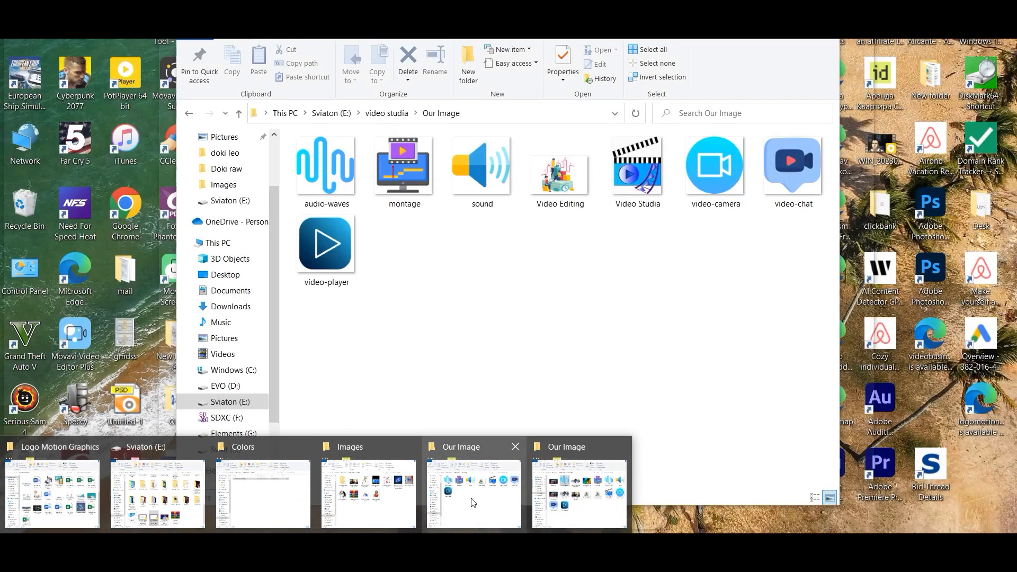
- Upload the film-reel image with alt text and insert it into the image box
left_click(470, 504)
left_click_drag(481, 177, 132, 265)
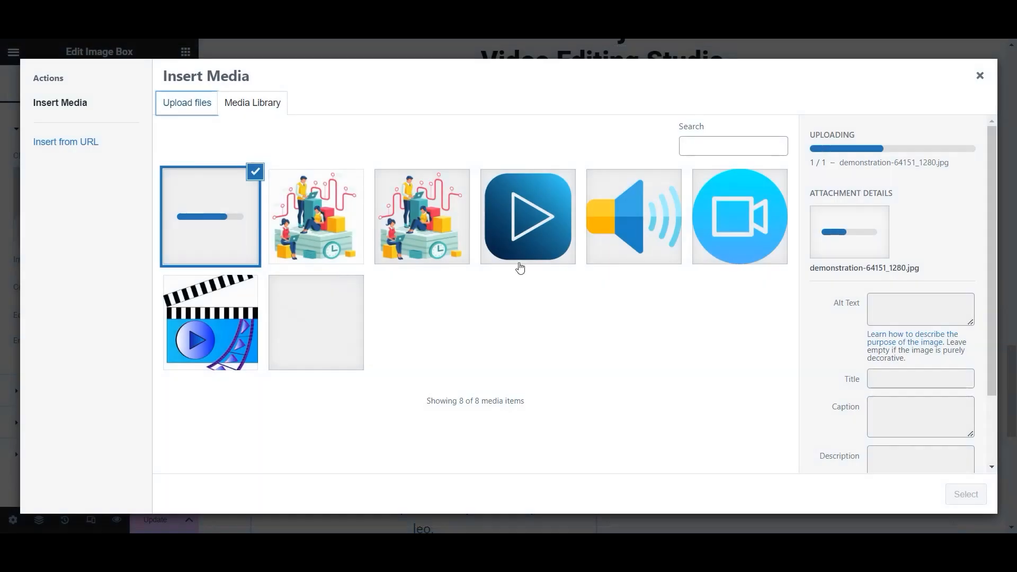
left_click(875, 306)
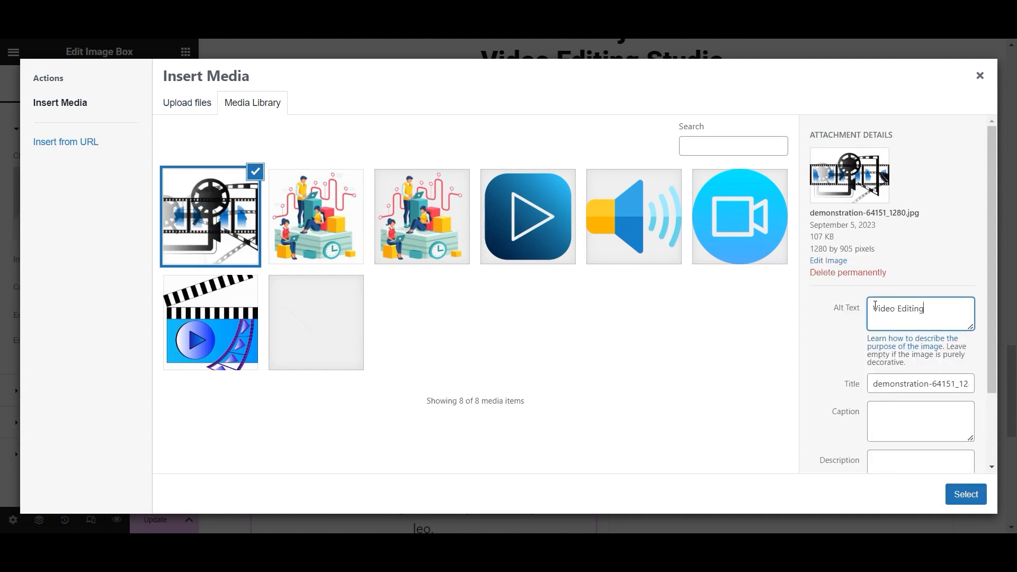
left_click(966, 494)
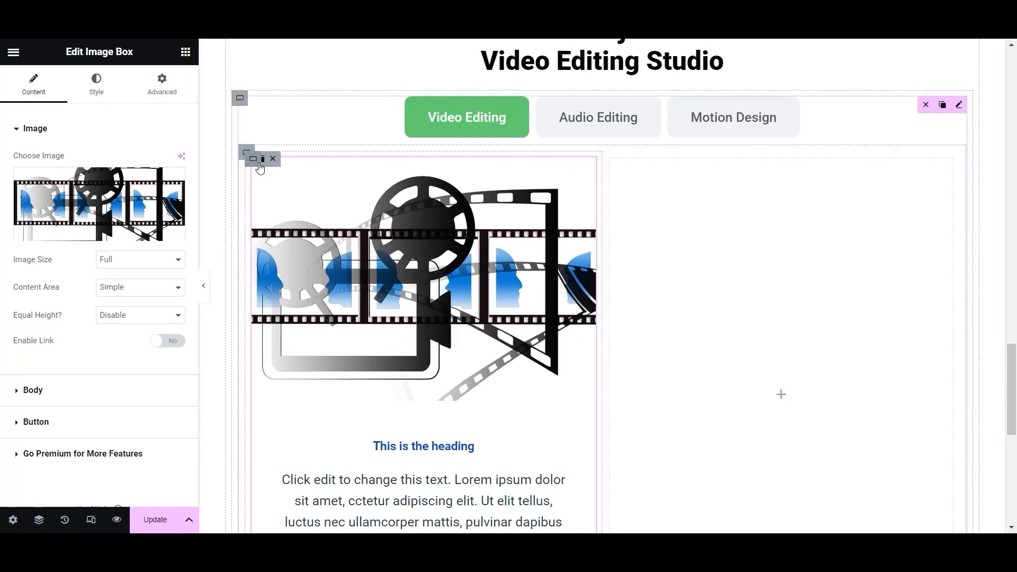
- Duplicate the image box column twice and delete the empty fourth column
left_click(269, 159)
left_click(269, 159)
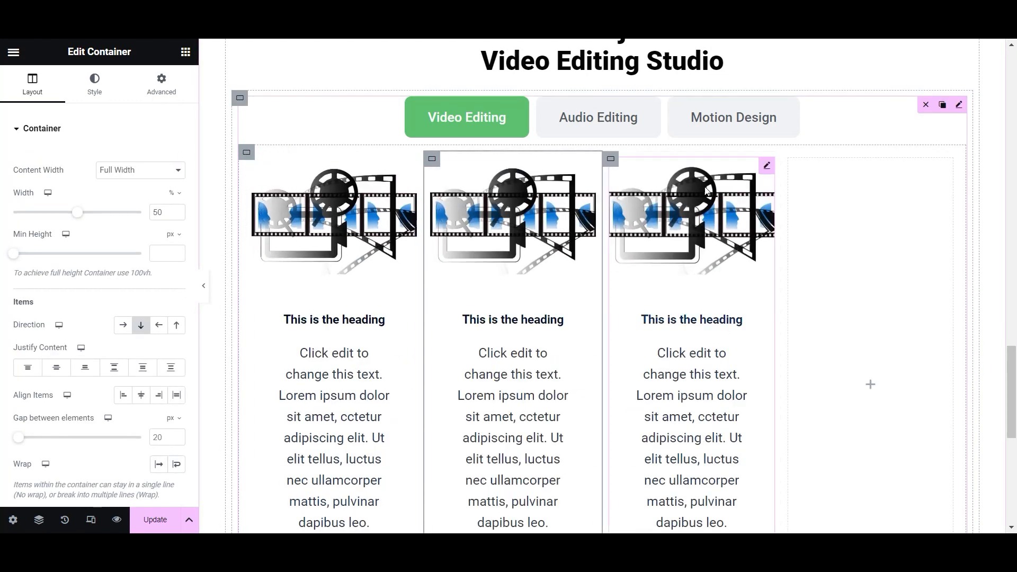
mouse_move(791, 162)
left_click(822, 159)
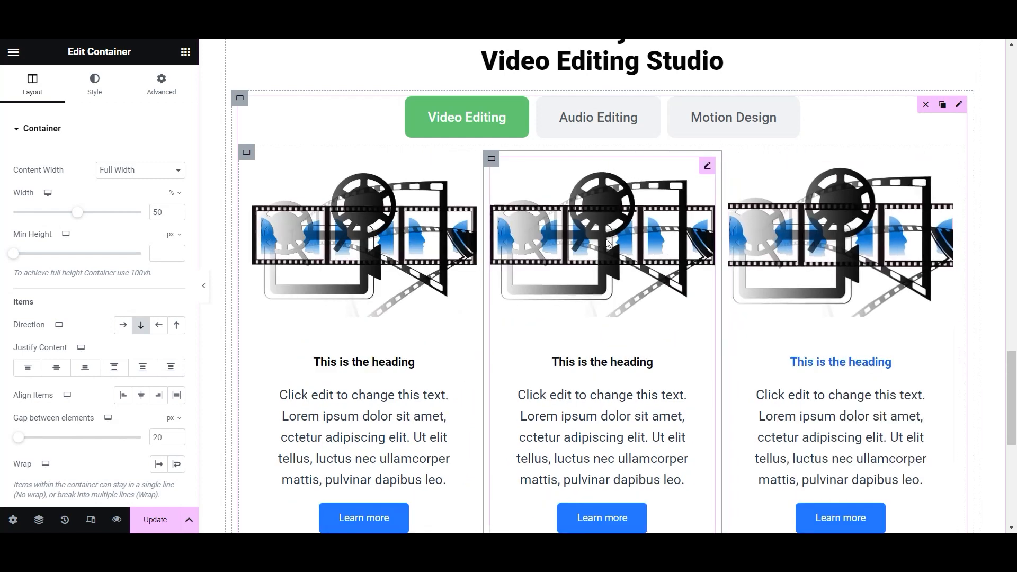
scroll(472, 339, "down", 3)
scroll(465, 339, "up", 2)
- Upload the Audio Edit speaker image with alt text into the middle image box
left_click(611, 186)
left_click(91, 206)
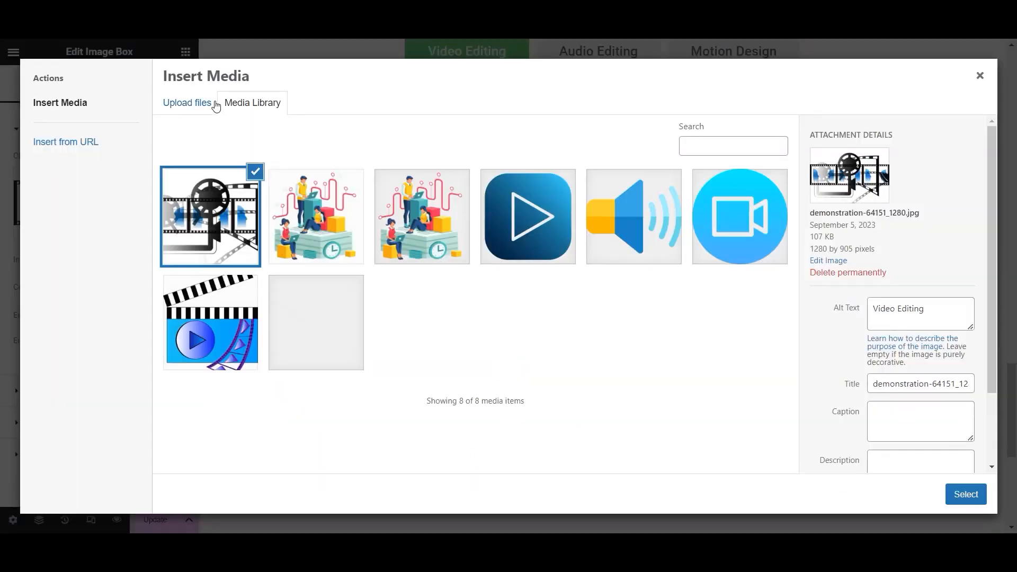
left_click(209, 103)
left_click(482, 507)
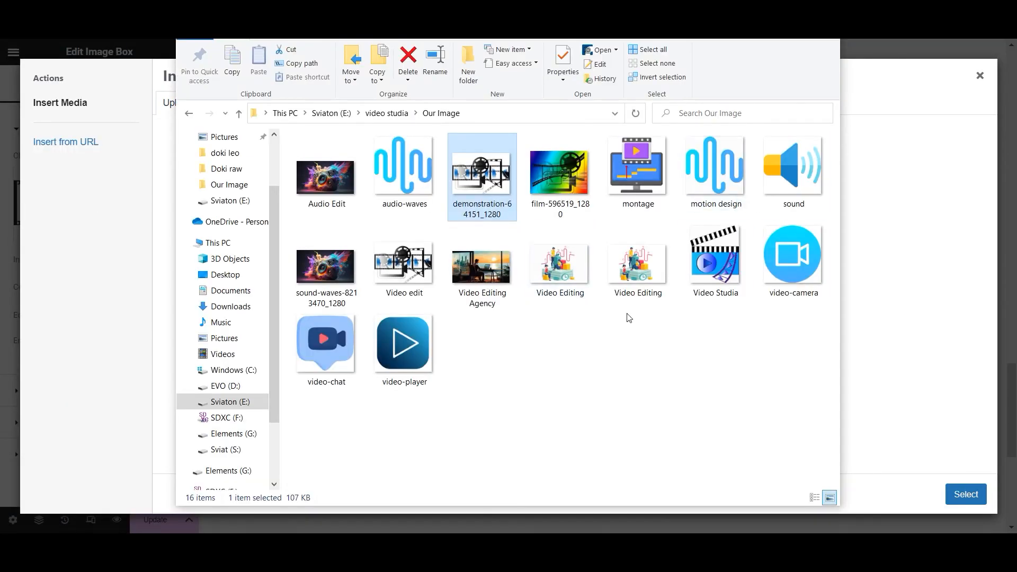
left_click_drag(333, 201, 57, 342)
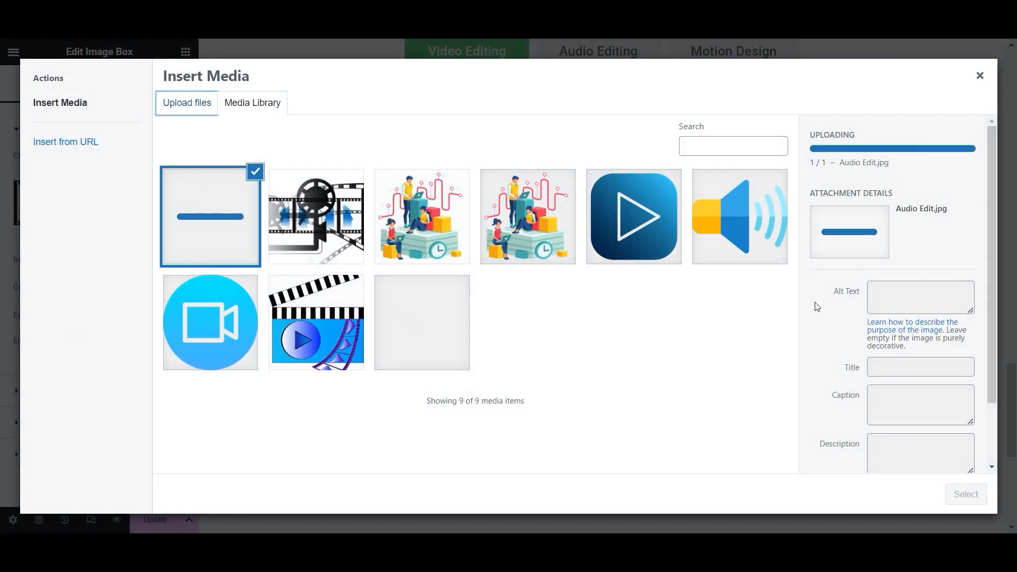
left_click(894, 254)
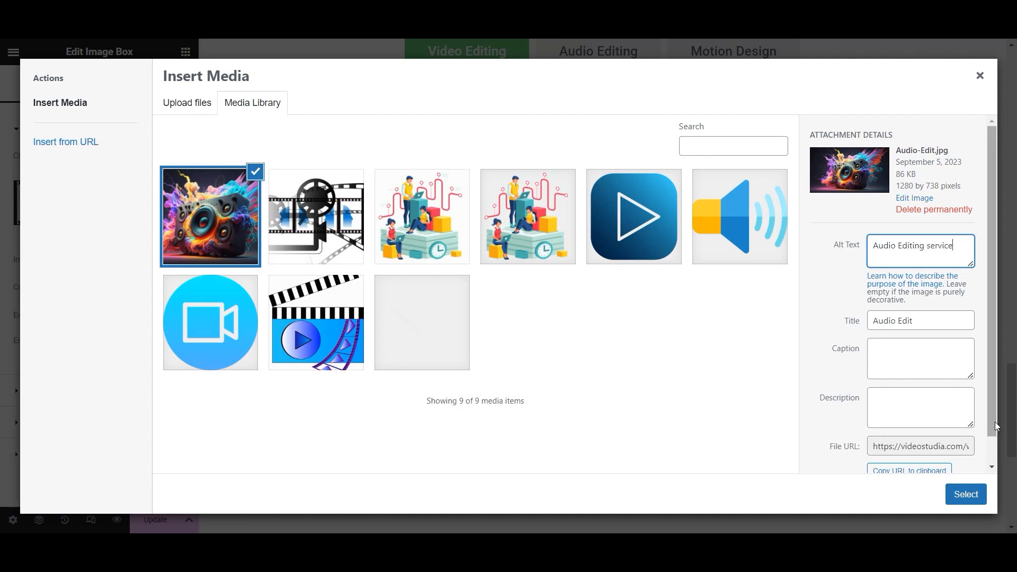
left_click(966, 493)
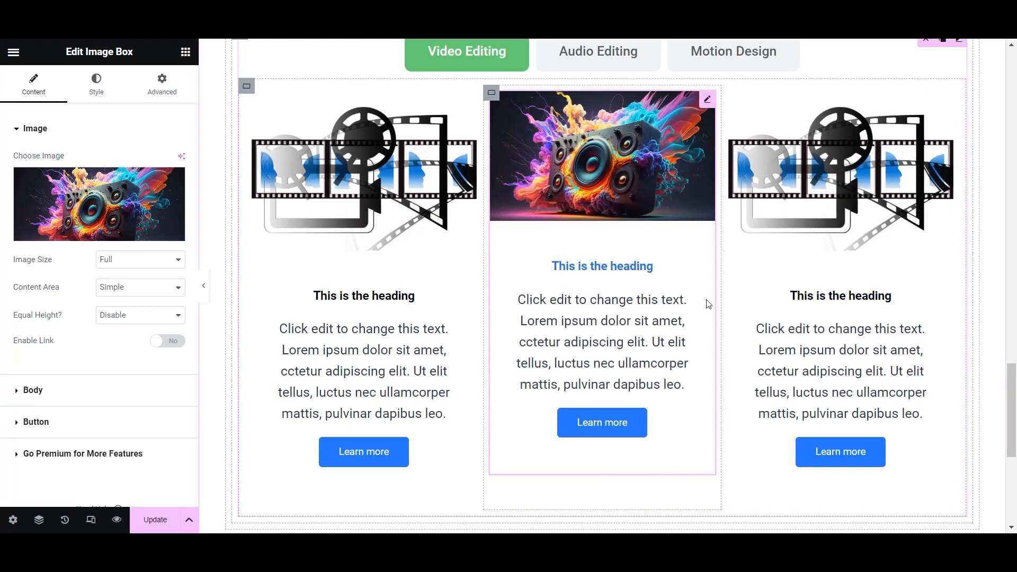
- Upload the motion design blue wave image with alt text into the third box
left_click(798, 206)
left_click(159, 198)
left_click(191, 107)
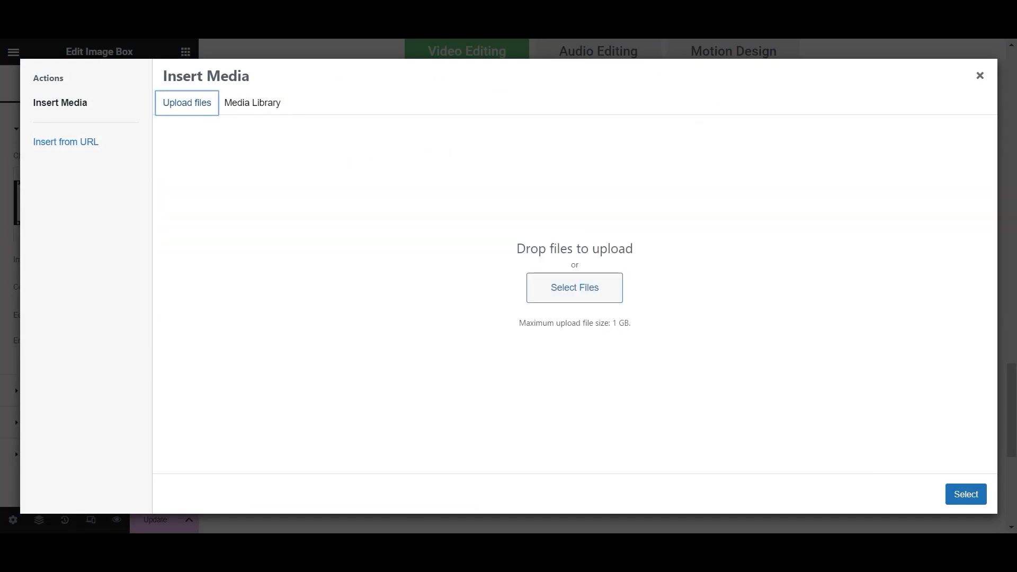
left_click(479, 503)
left_click_drag(715, 169, 478, 337)
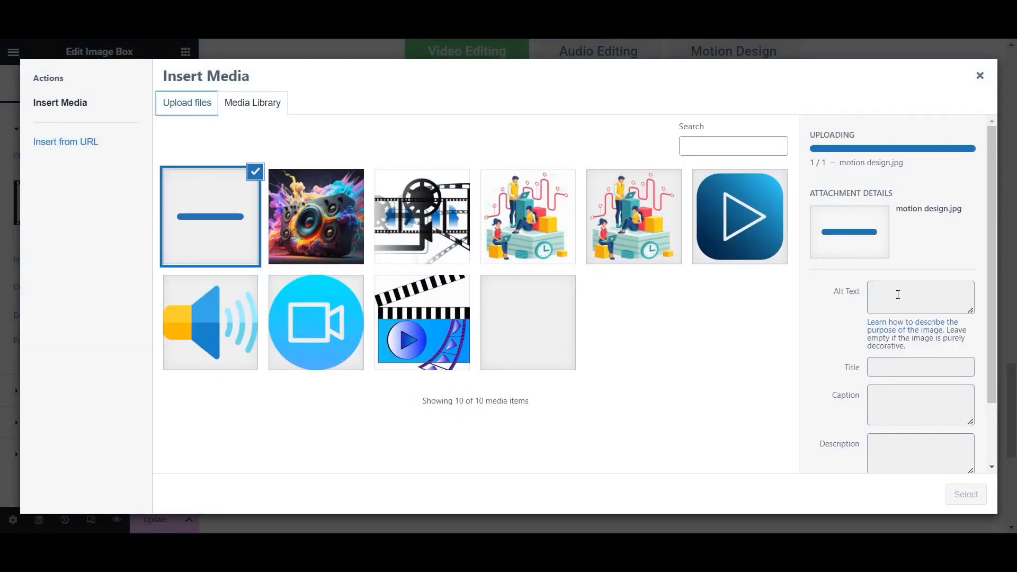
left_click(877, 254)
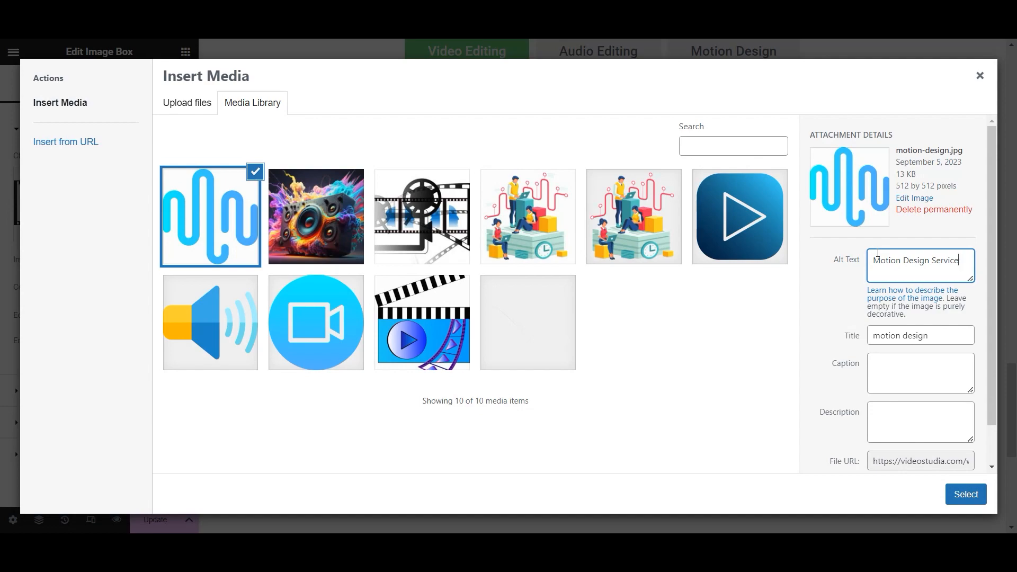
left_click(966, 494)
scroll(688, 221, "down", 5)
scroll(348, 320, "up", 5)
- Replace the first box's picture with the uploaded Video-edit.jpg film-reel image
left_click(376, 191)
left_click(99, 204)
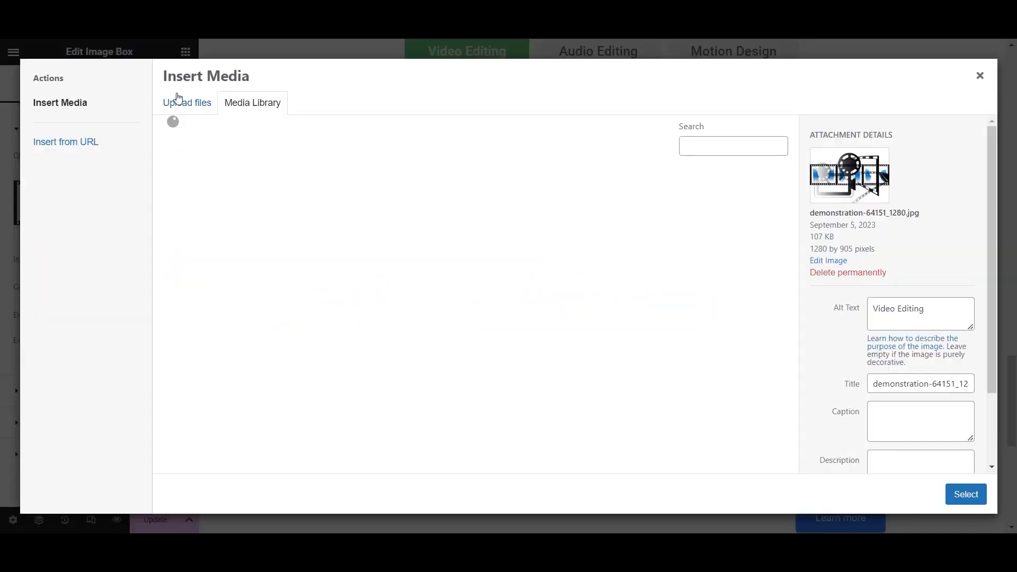
left_click(186, 102)
left_click(472, 479)
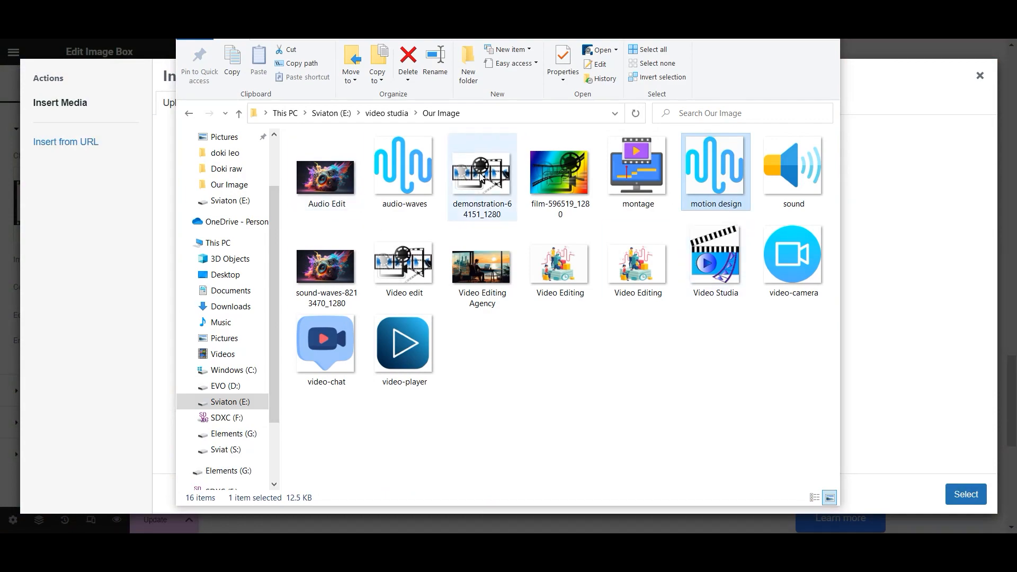
left_click_drag(404, 265, 874, 339)
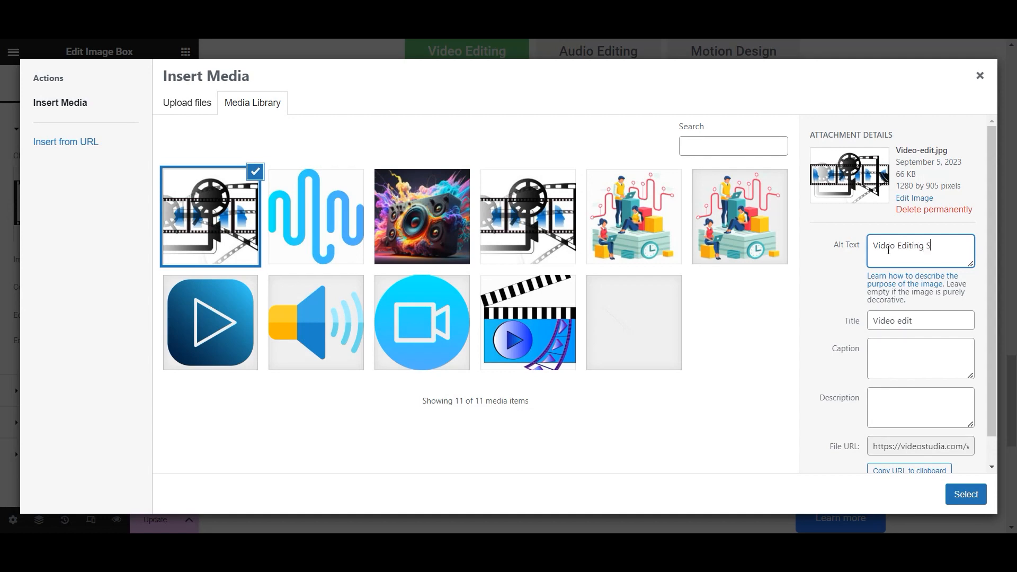
left_click(959, 487)
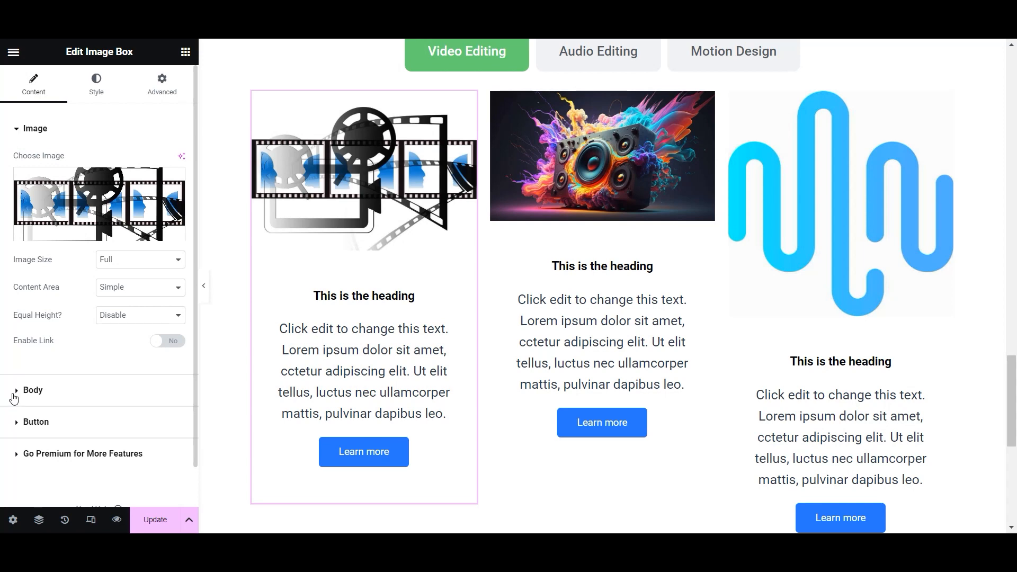
- Title the three image boxes 'Video Editing', 'Audio Editing' and 'Motion Design'
left_click(21, 391)
type("Video Editing")
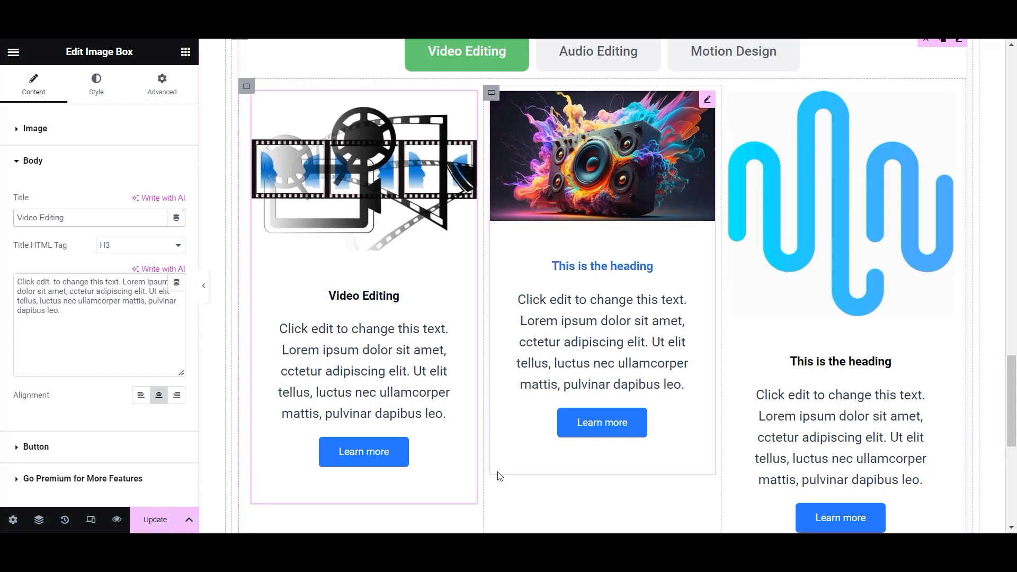
left_click(589, 288)
left_click(16, 391)
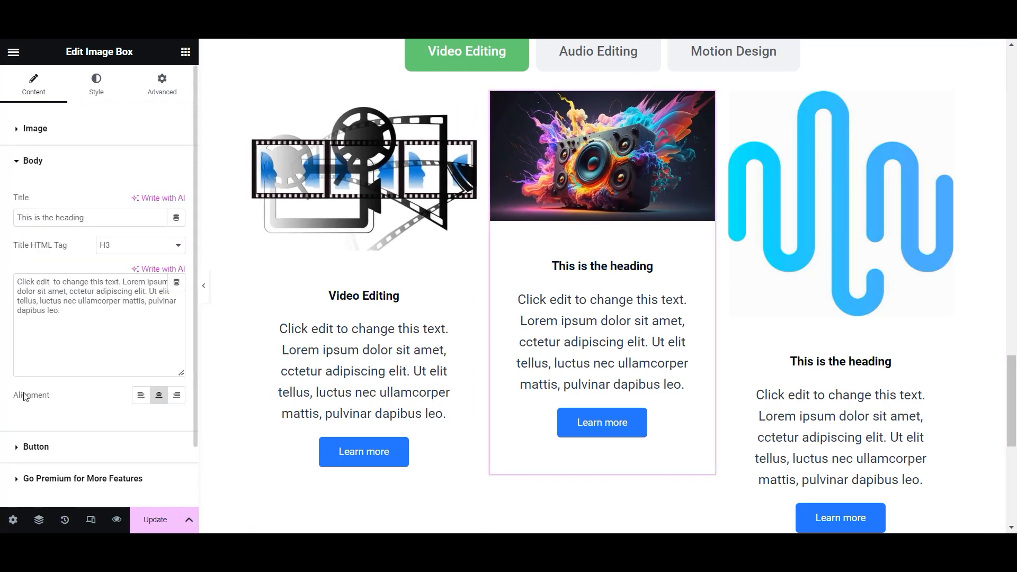
type("Audio Editing")
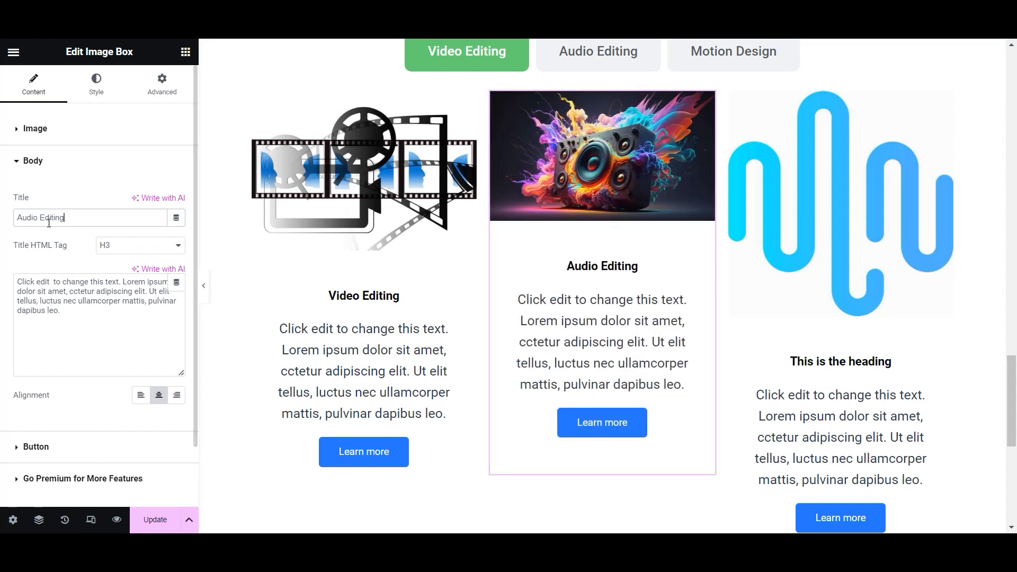
left_click(776, 363)
left_click(15, 392)
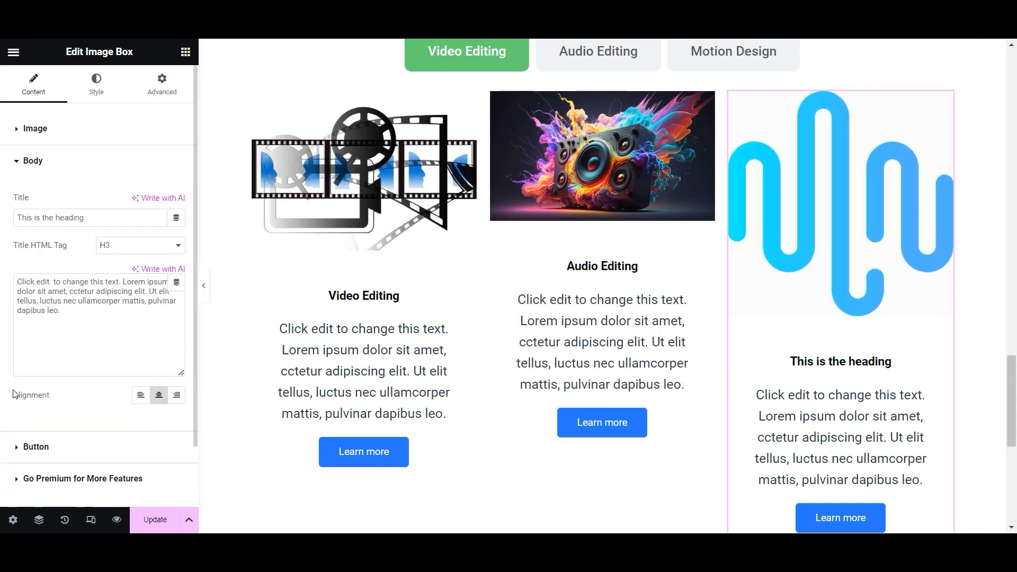
type("Motion Design")
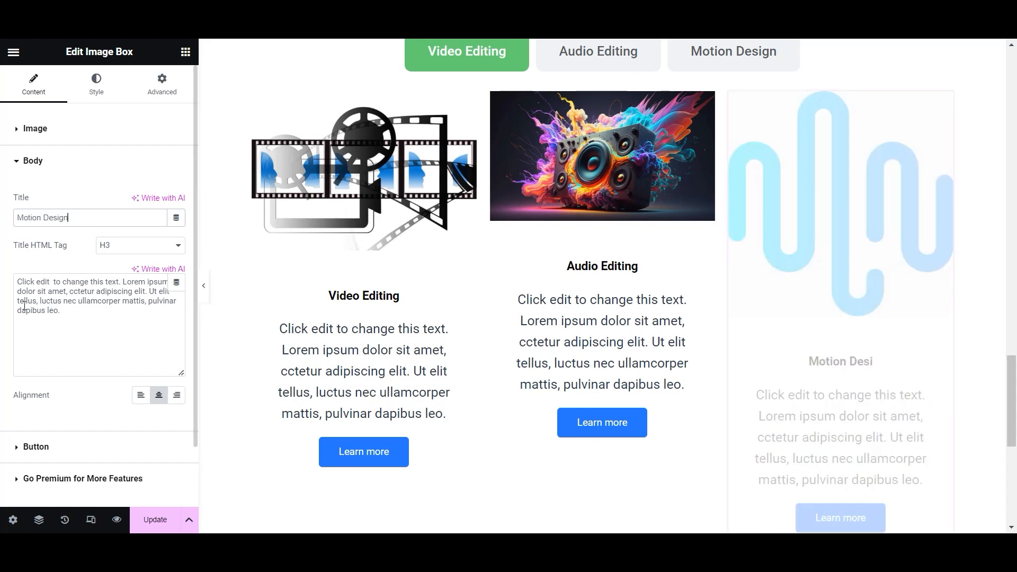
- Save the page changes
left_click(151, 518)
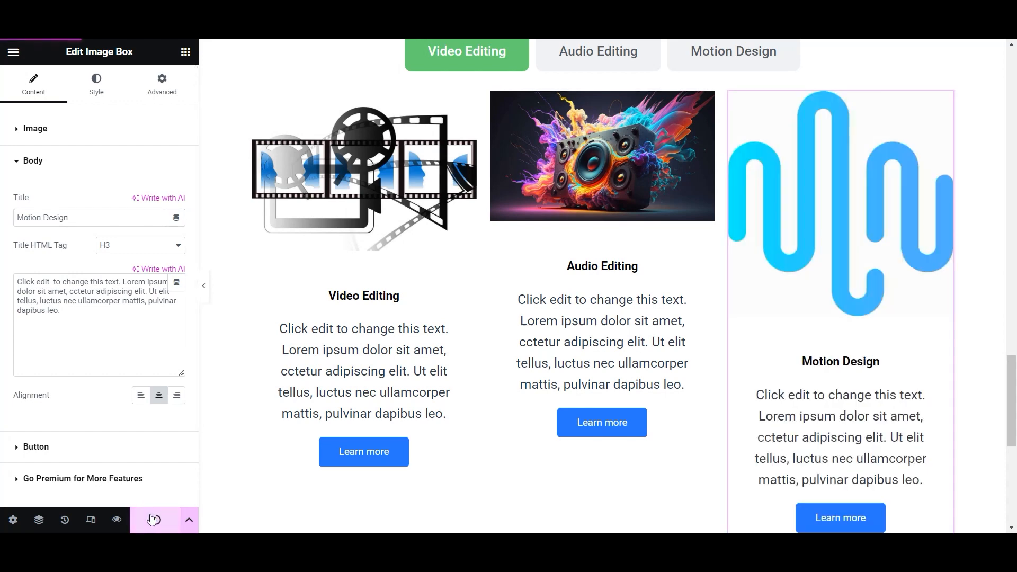
left_click(444, 474)
left_click(32, 422)
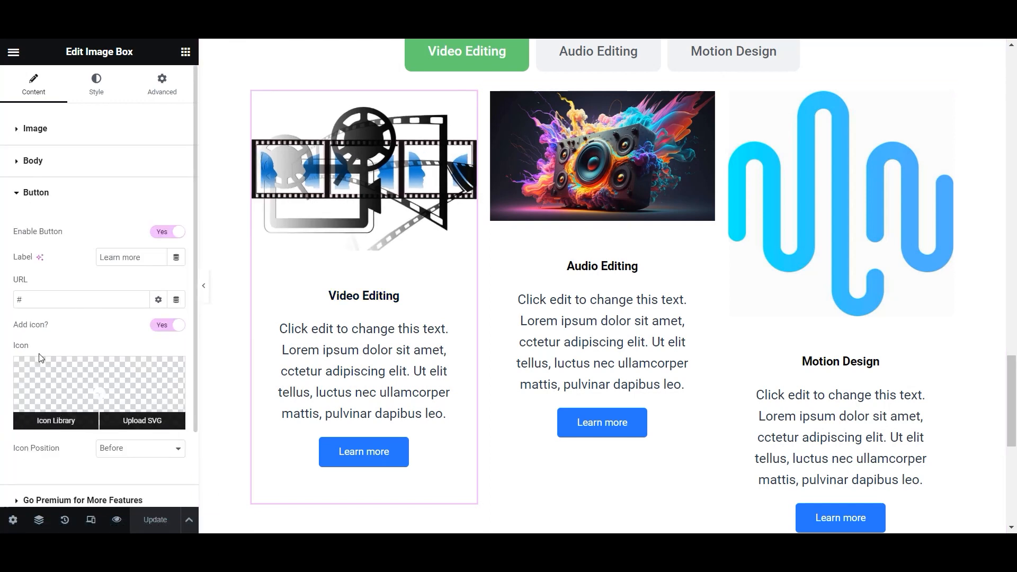
- Add the Video icon from the Icon Library to the Video Editing button
left_click(87, 404)
left_click(387, 109)
type("video")
left_click(608, 188)
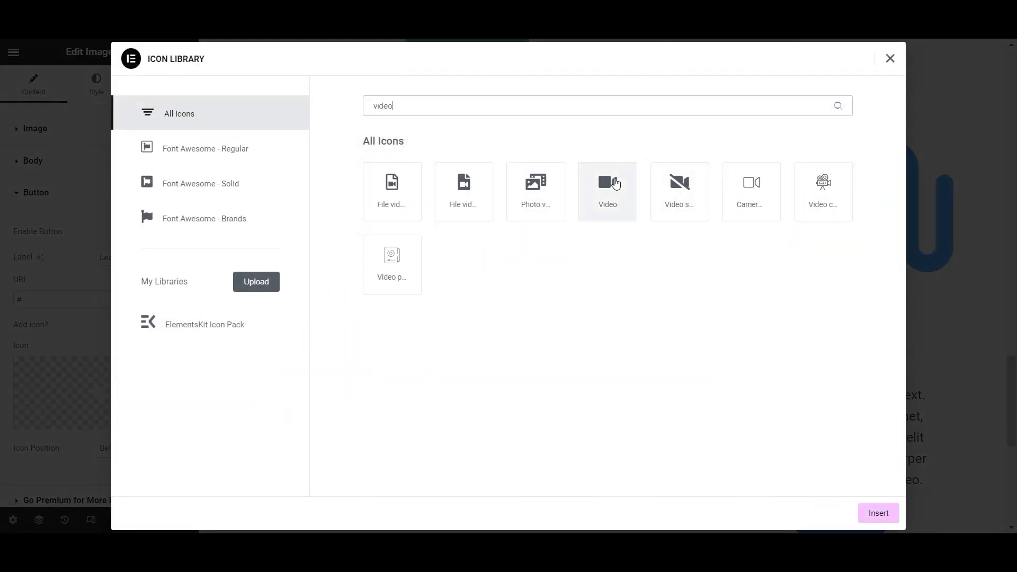
left_click(872, 517)
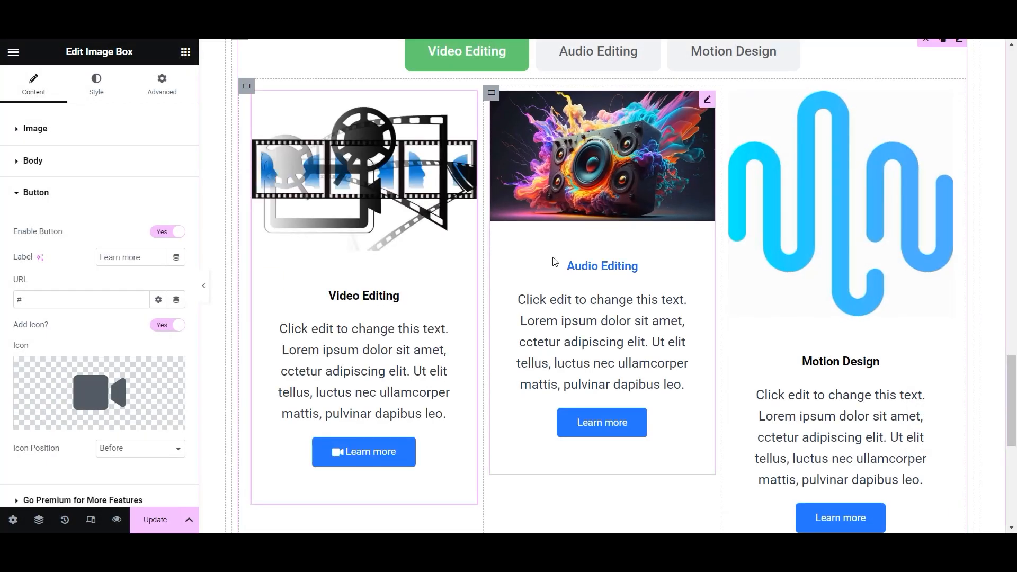
- Add an audio player icon to the Audio Editing box's button
left_click(613, 422)
left_click(36, 422)
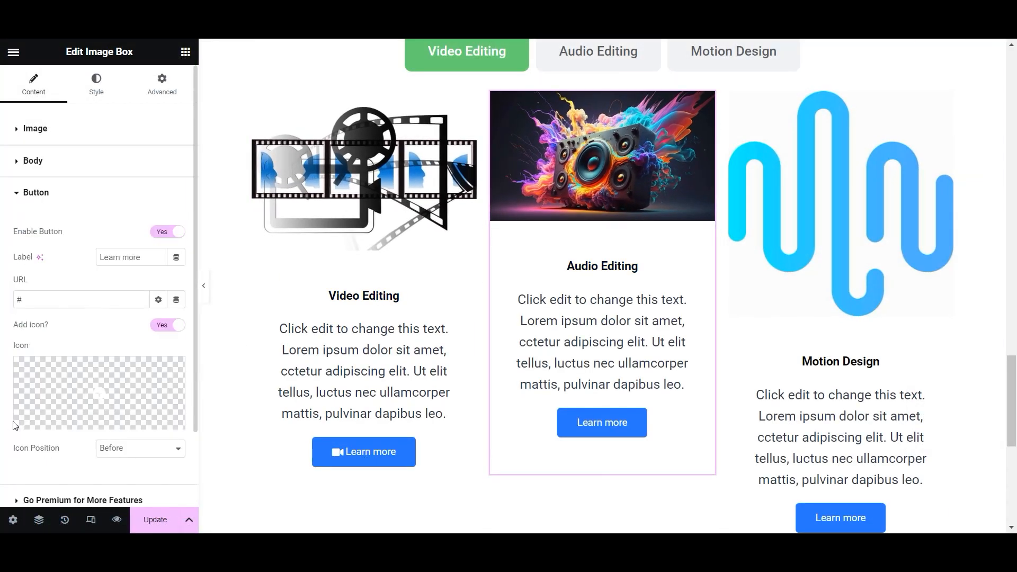
left_click(88, 403)
type("audio")
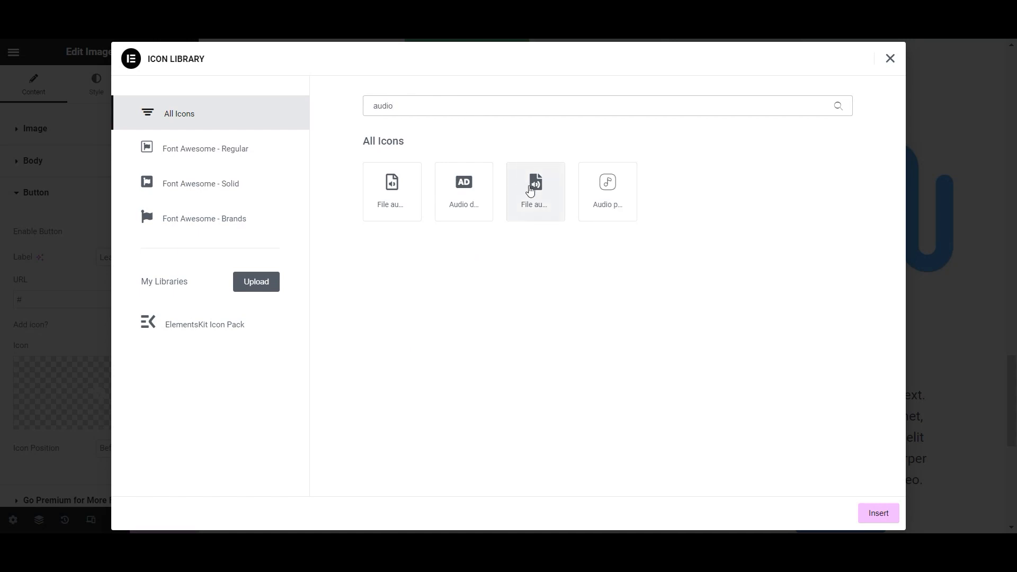
left_click(608, 190)
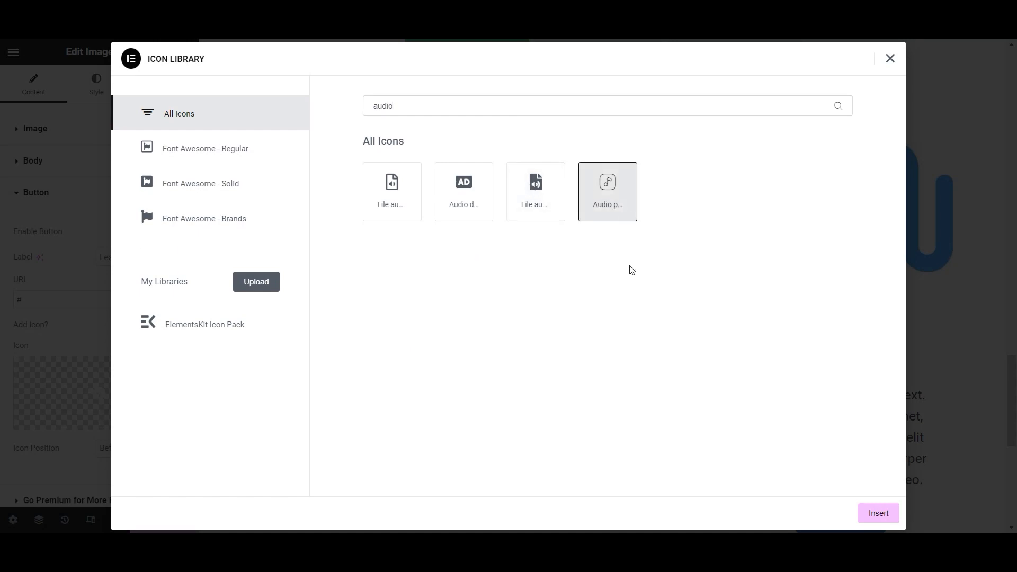
left_click(879, 519)
scroll(840, 386, "down", 3)
- Add a sound-wave icon to the Motion Design box's button
left_click(841, 385)
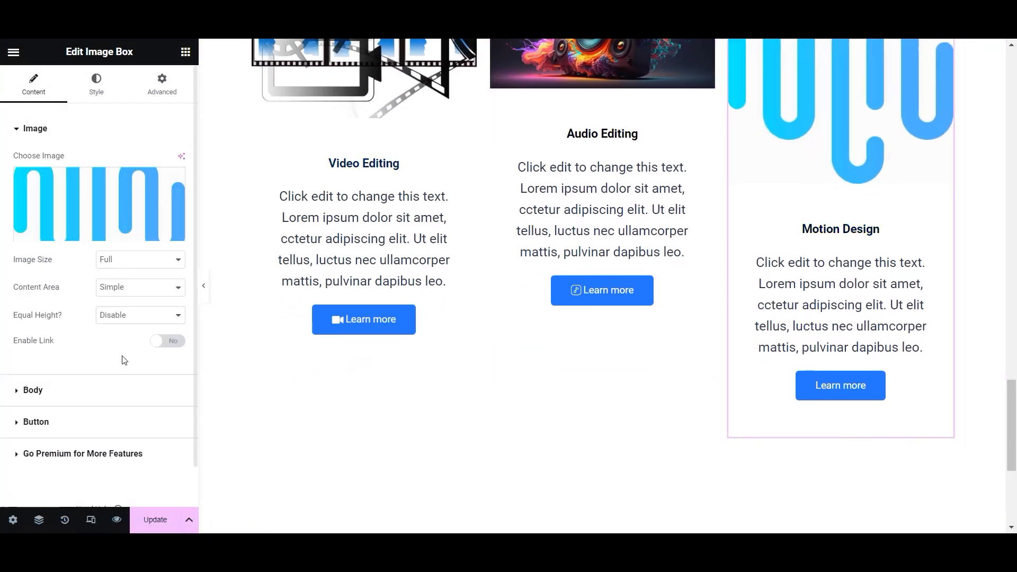
left_click(19, 422)
left_click(53, 397)
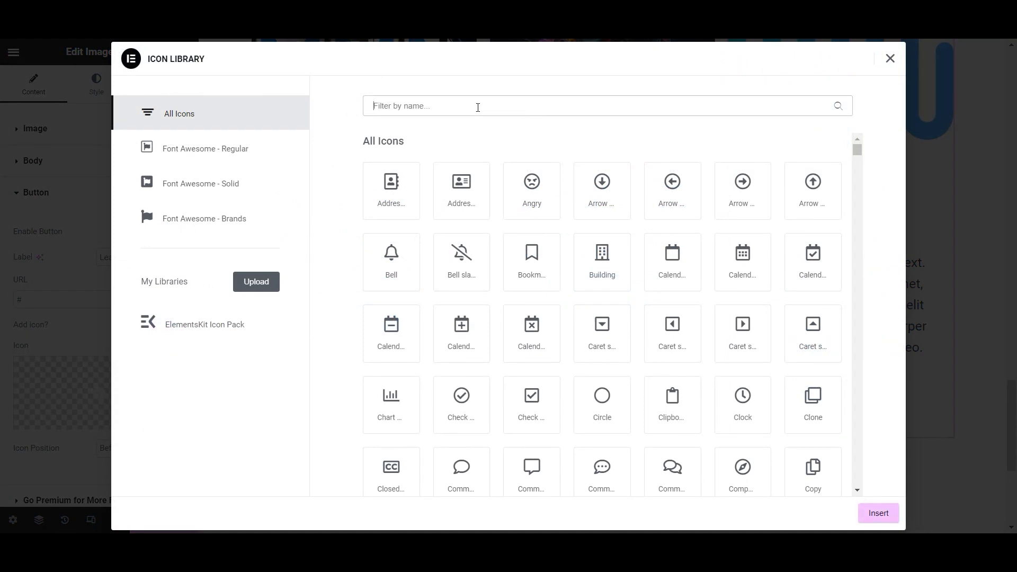
type("anim")
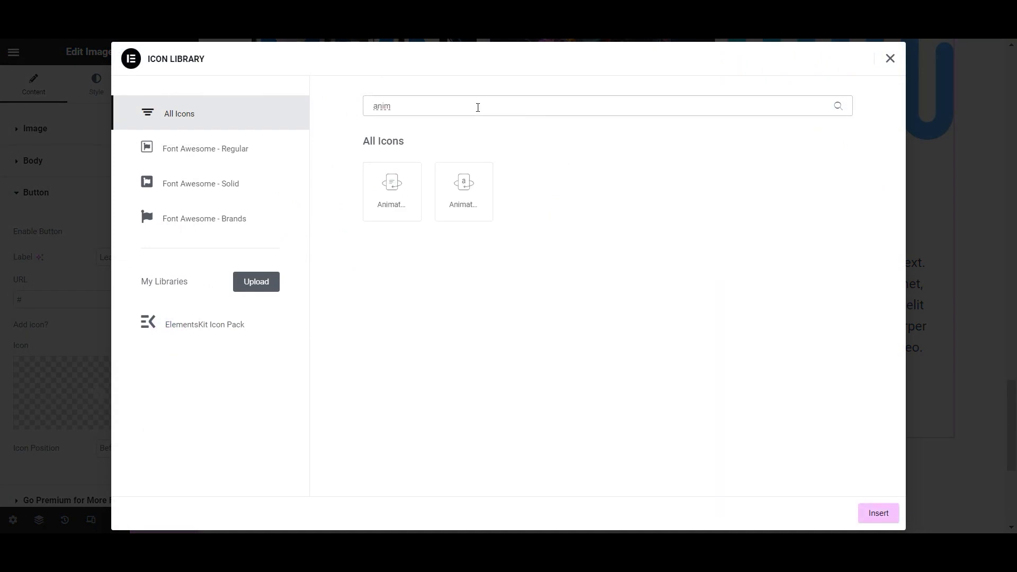
key("BackSpace")
key("BackSpace")
key("BackSpace")
key("BackSpace")
type("motio")
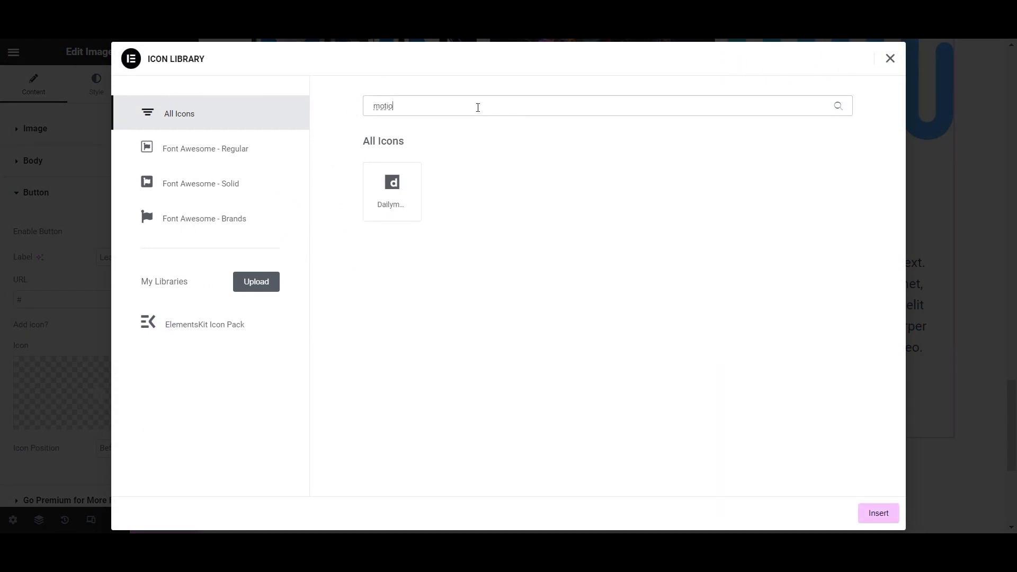
key("BackSpace")
key("BackSpace")
key("BackSpace")
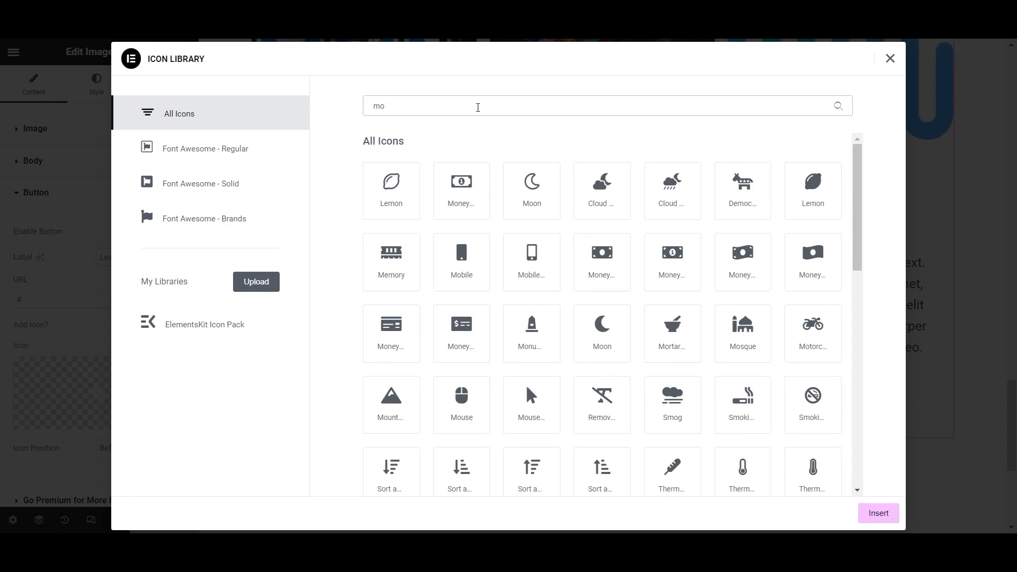
scroll(681, 322, "down", 7)
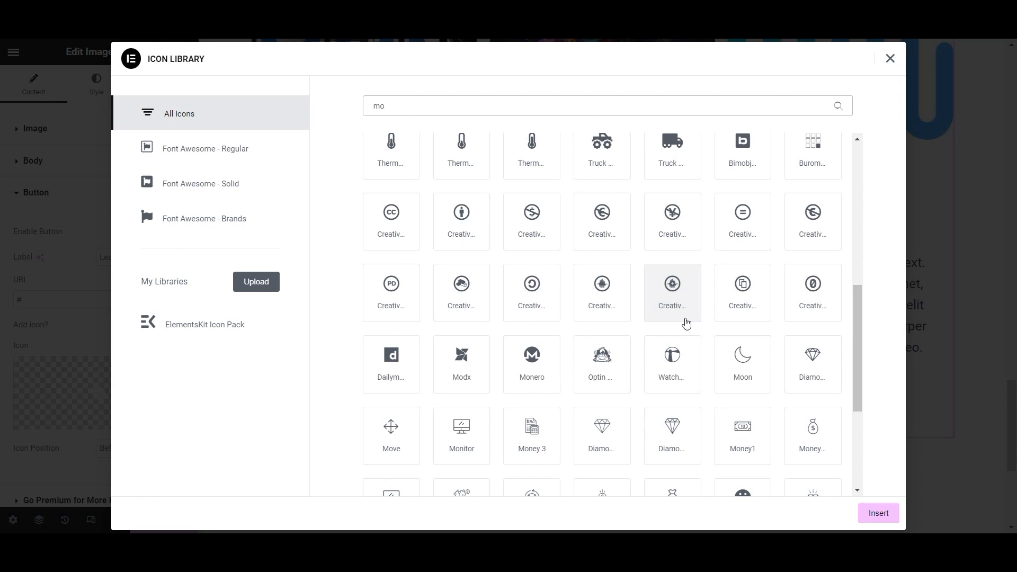
left_click(602, 297)
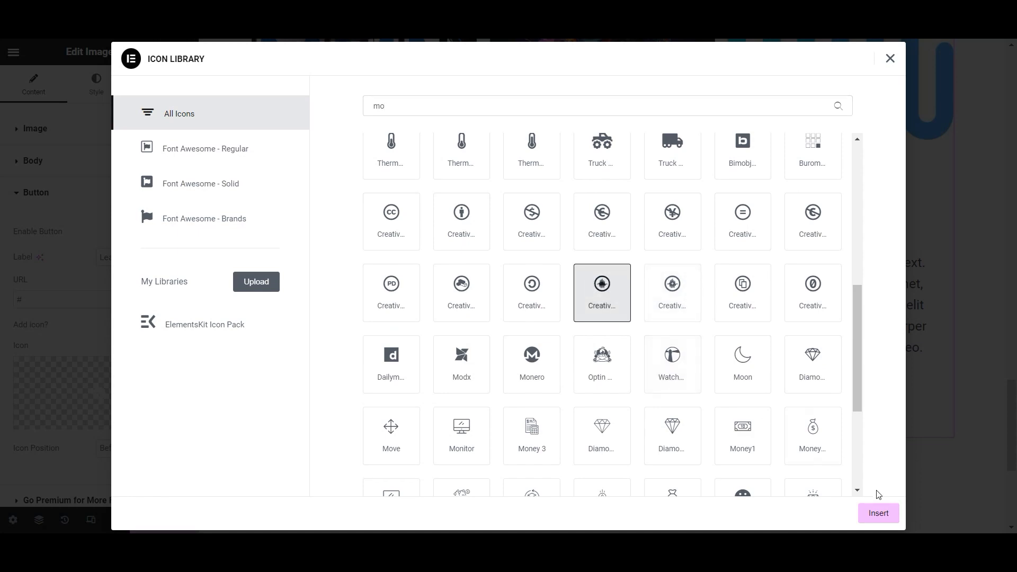
left_click(878, 513)
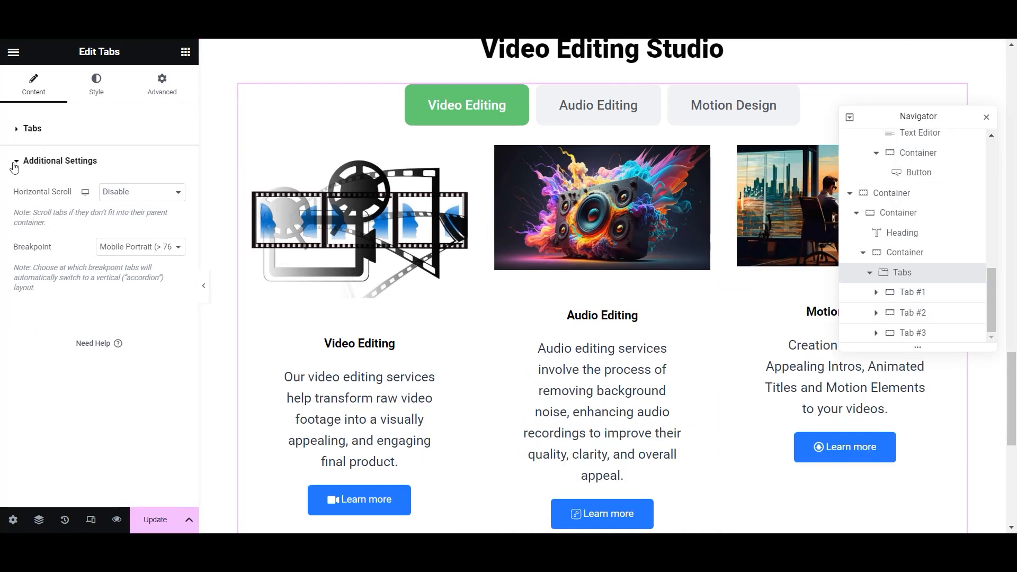
- Preview the existing Video Editing, Audio Editing and Motion Design project tabs on the canvas
left_click(14, 167)
left_click(20, 135)
scroll(521, 207, "up", 1)
left_click(562, 159)
left_click(712, 170)
left_click(509, 176)
left_click(599, 174)
left_click(734, 173)
left_click(475, 181)
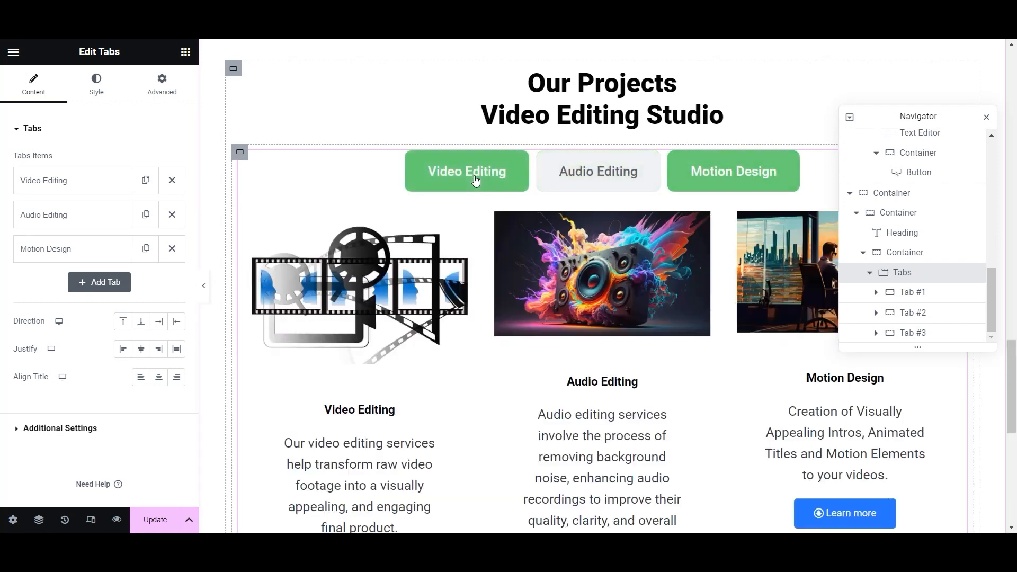
- Delete the Audio Editing and Motion Design tabs and duplicate Video Editing twice to make three
left_click(172, 214)
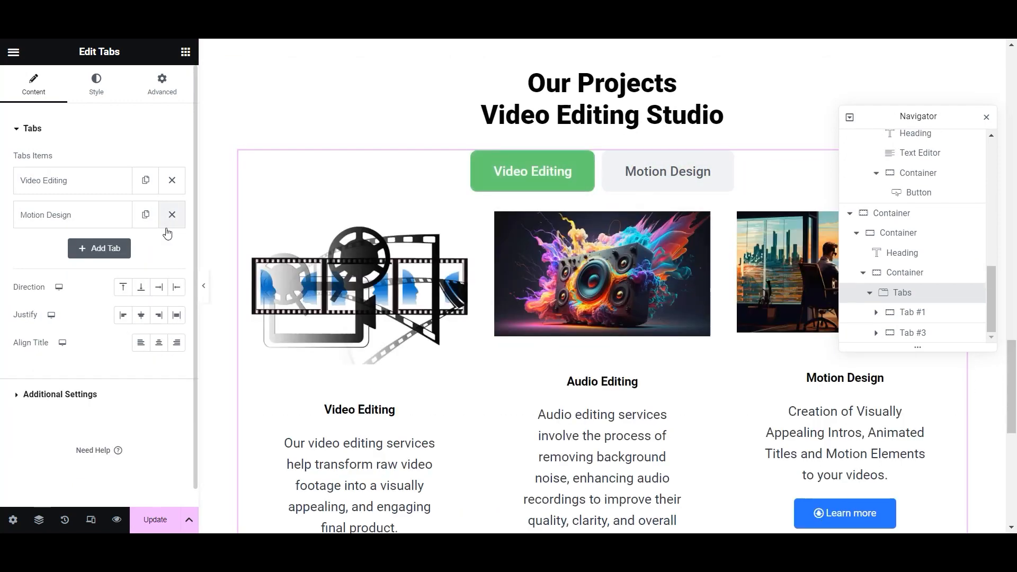
left_click(172, 214)
left_click(170, 182)
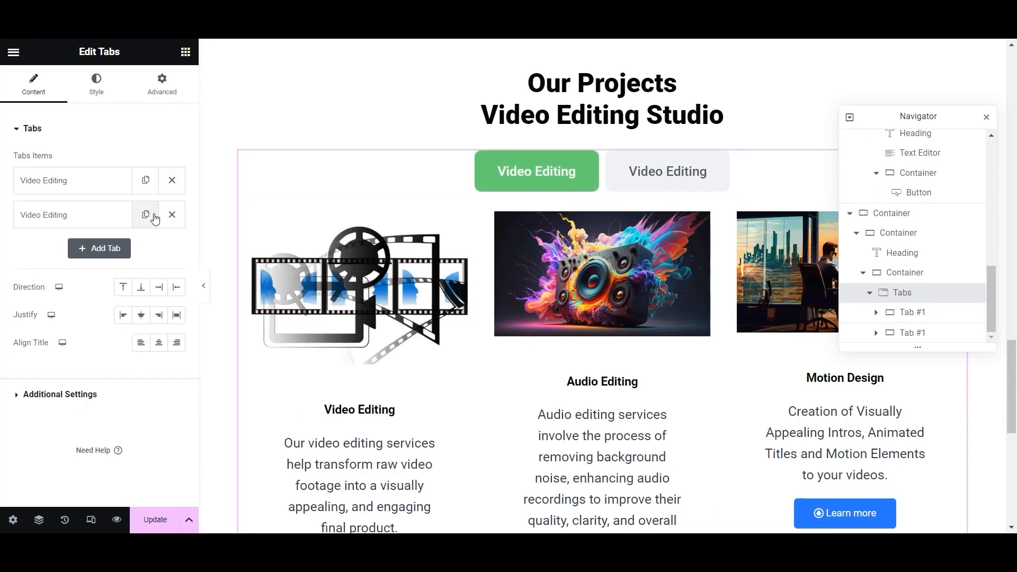
left_click(153, 216)
- Retitle the second and third tabs 'Audio Editing' and 'Motion Design', then save the page
left_click(99, 216)
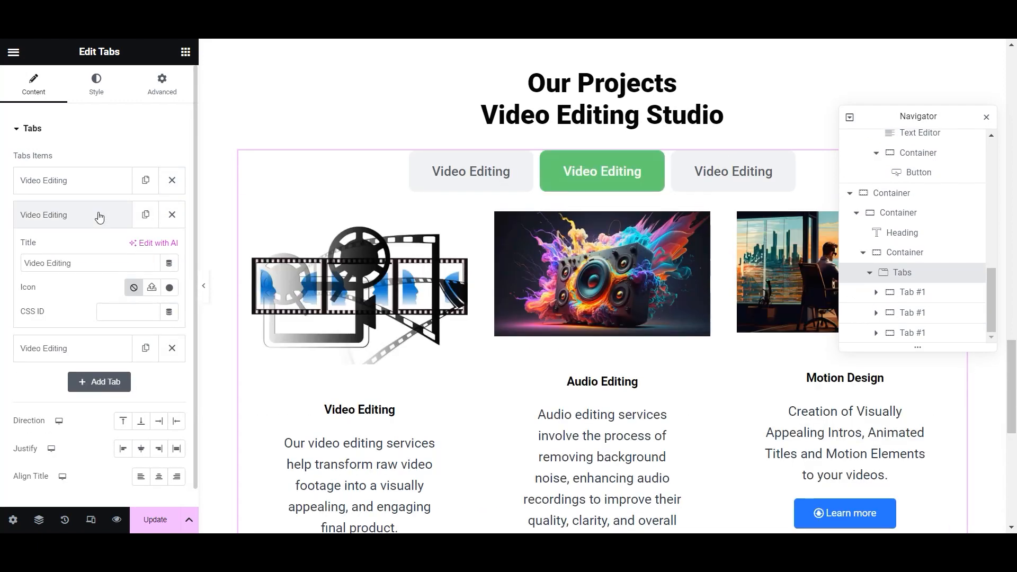
left_click_drag(74, 263, 27, 258)
type("Audio")
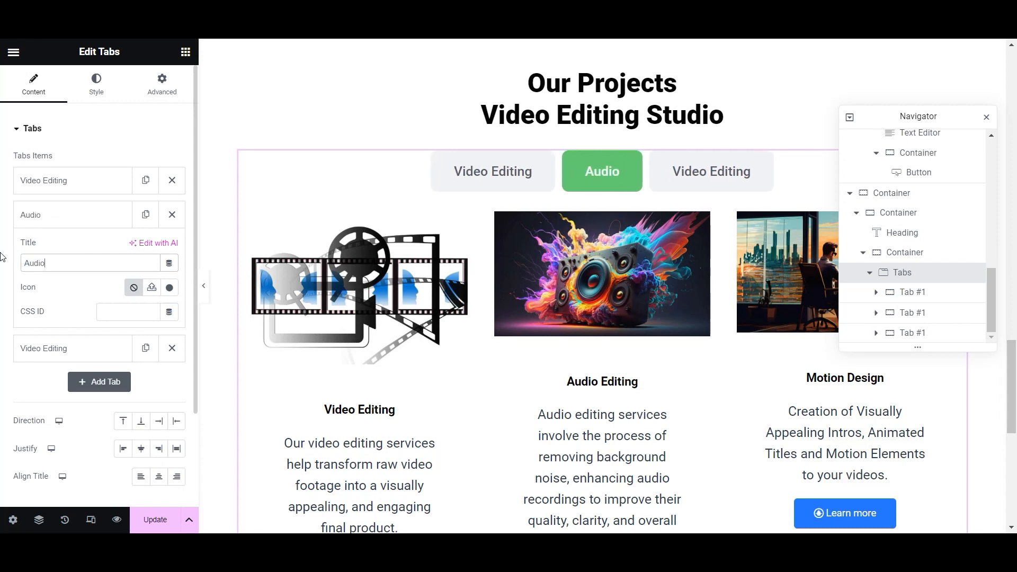
type(" Editing")
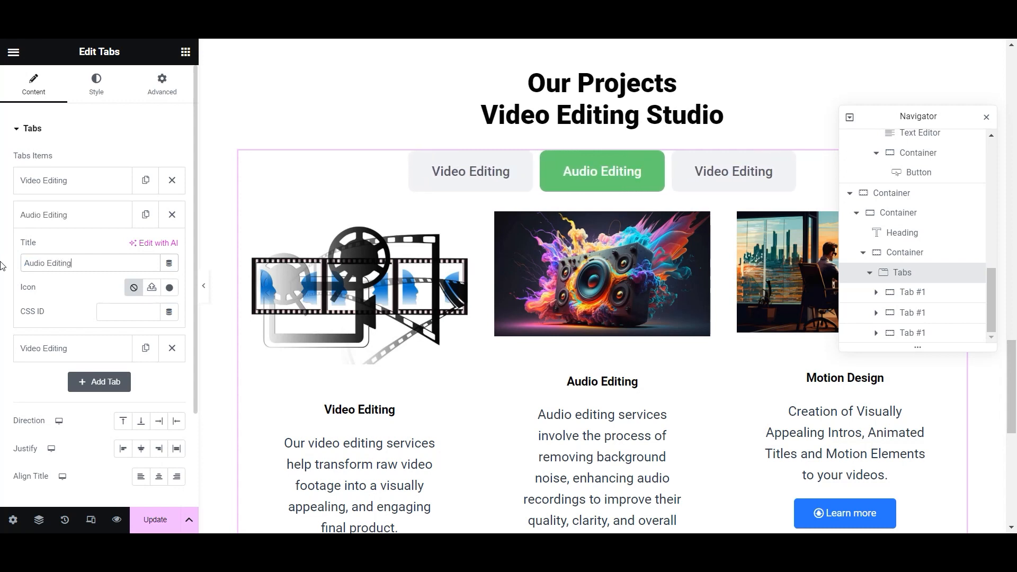
left_click(81, 351)
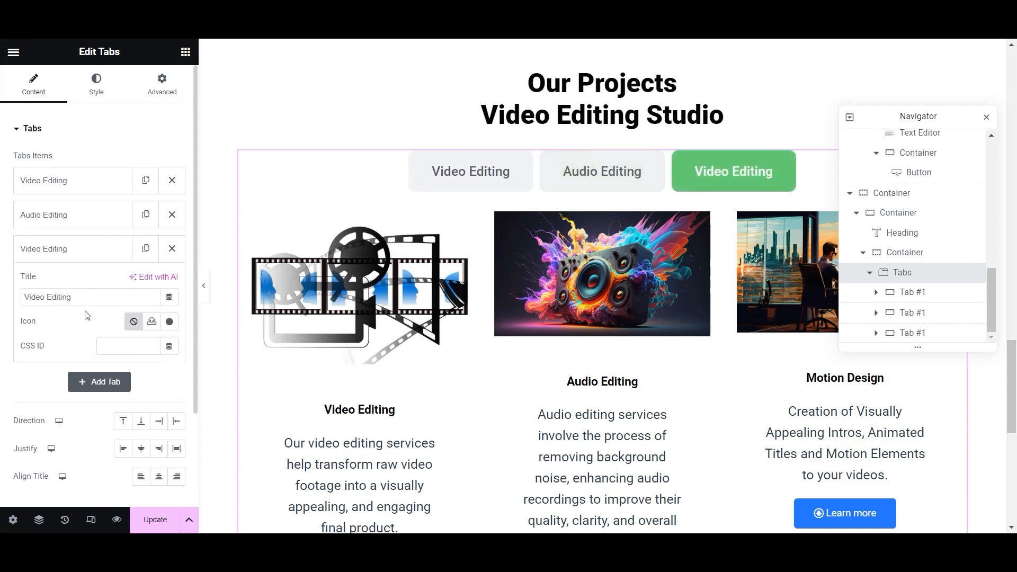
key("BackSpace")
key("BackSpace")
key("BackSpace")
key("BackSpace")
key("BackSpace")
key("BackSpace")
key("BackSpace")
key("BackSpace")
key("BackSpace")
key("BackSpace")
key("BackSpace")
key("BackSpace")
key("BackSpace")
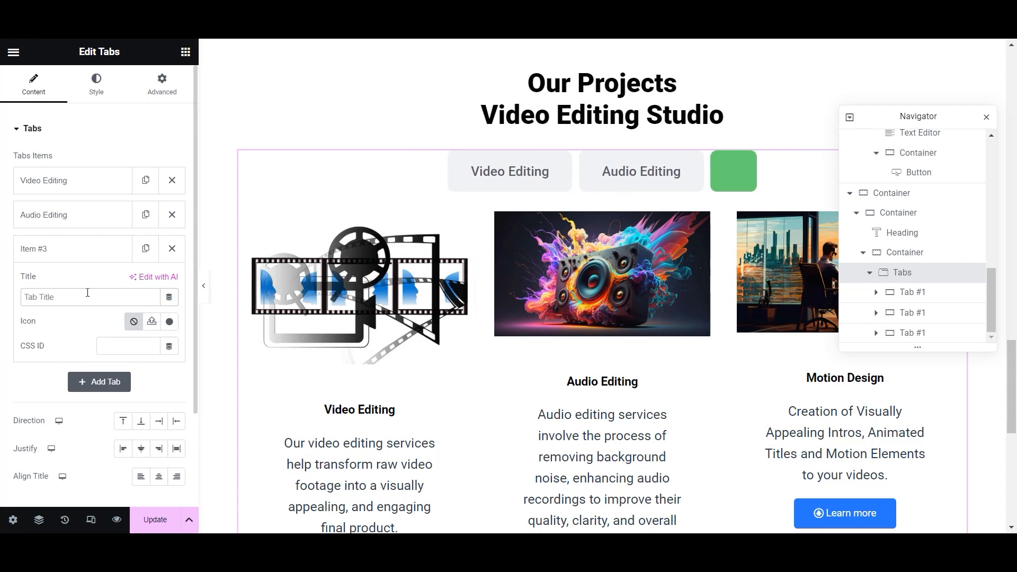
type("Motion D")
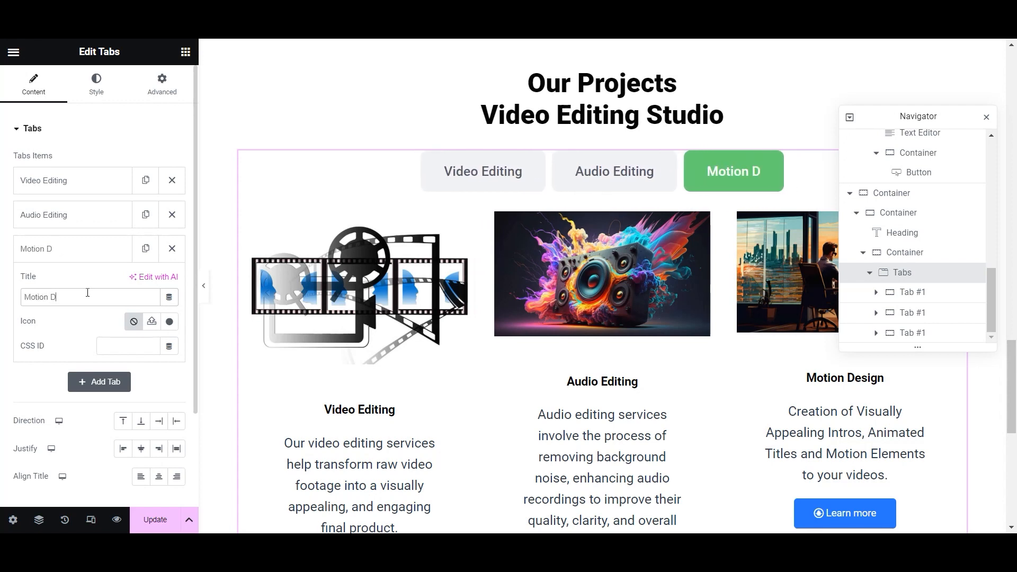
type("esign")
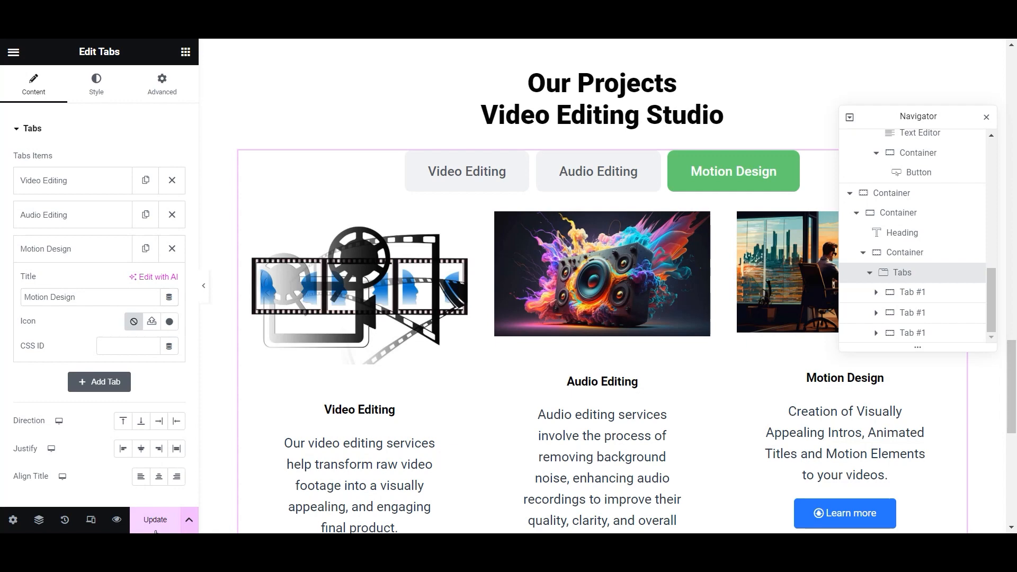
left_click(155, 520)
- Preview the Video Editing, Audio Editing and Motion Design tabs in turn
left_click(496, 182)
left_click(602, 184)
left_click(723, 179)
left_click(509, 183)
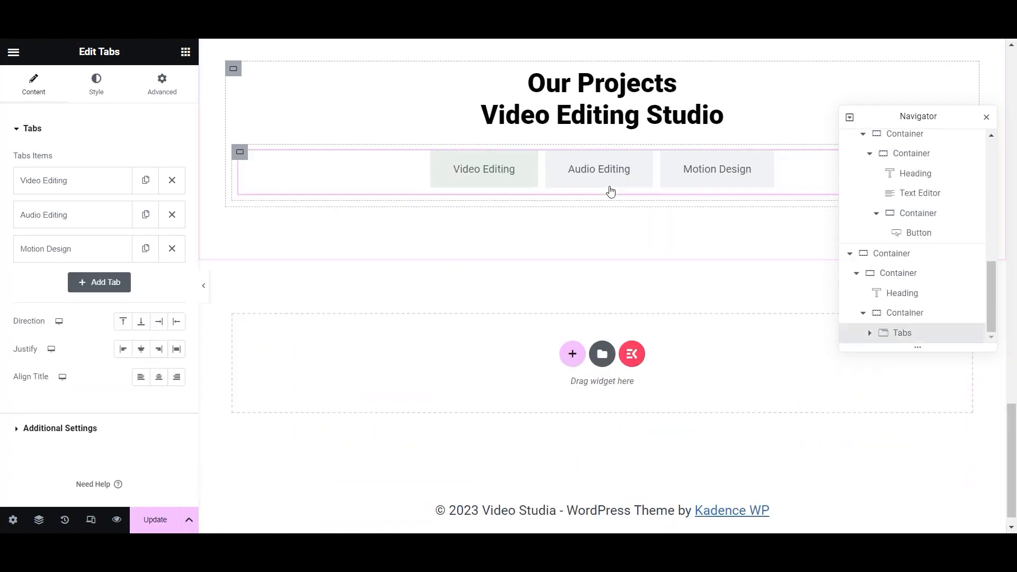
left_click(609, 183)
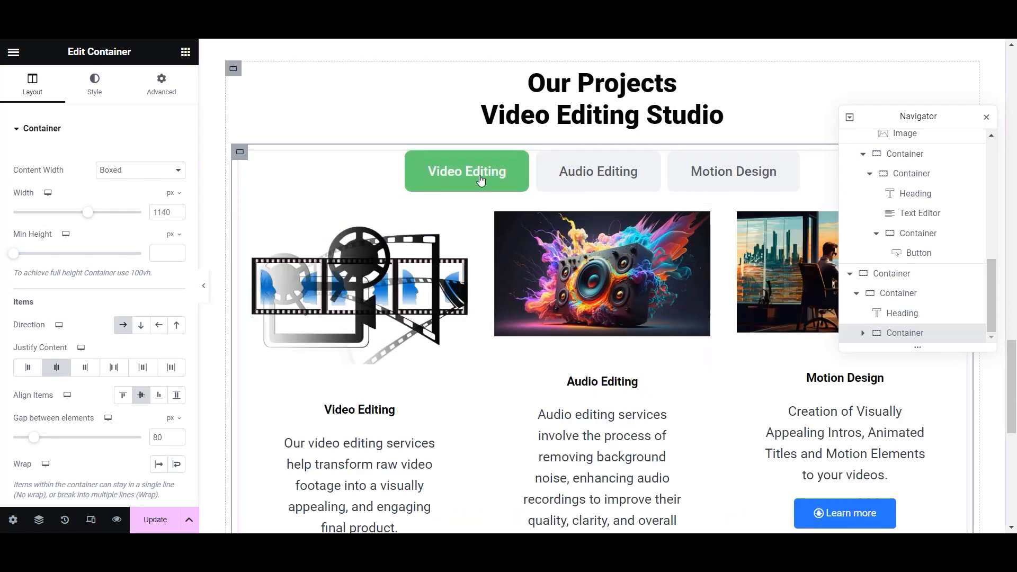
left_click(602, 183)
left_click(602, 184)
left_click(731, 187)
left_click(491, 187)
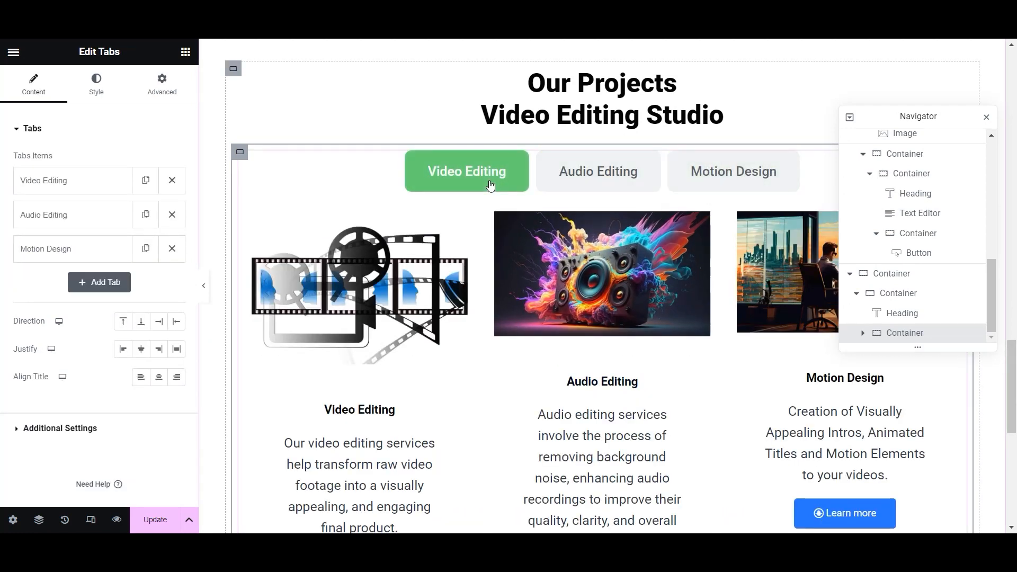
scroll(491, 187, "down", 3)
scroll(371, 432, "up", 5)
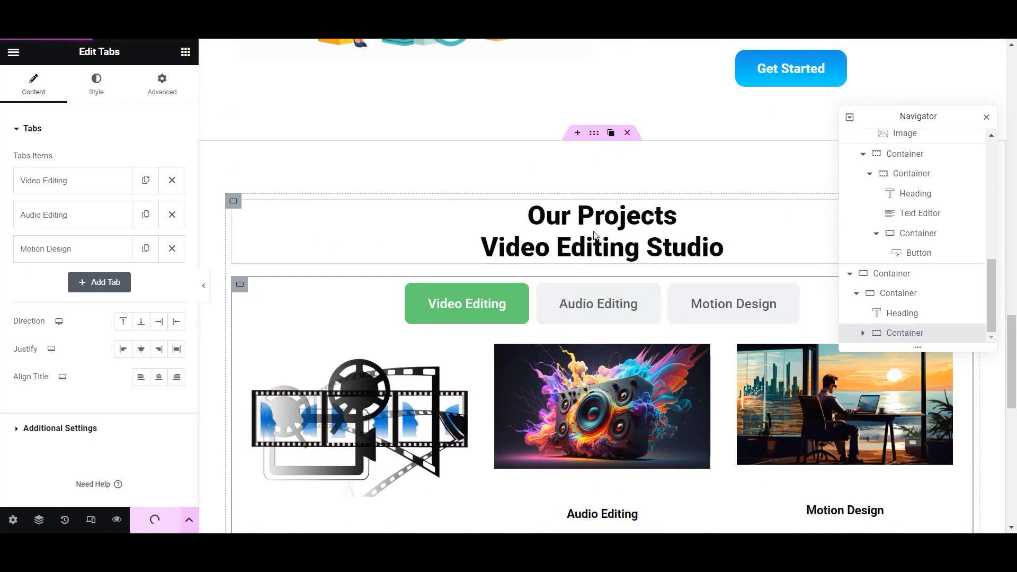
- Set the Our Projects section's top and bottom padding to 40 and save the page
left_click(589, 214)
scroll(522, 172, "down", 1)
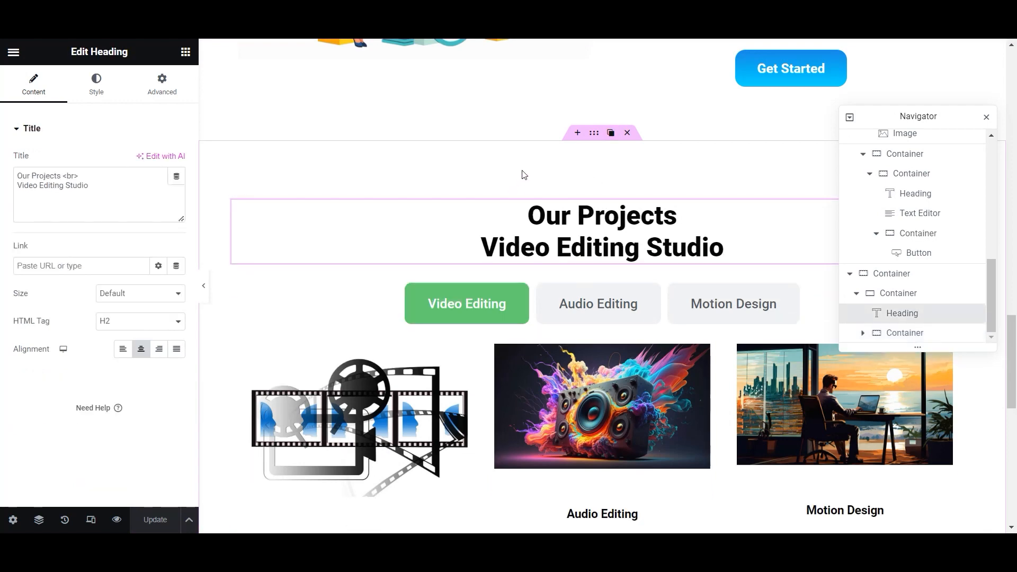
scroll(601, 219, "up", 5)
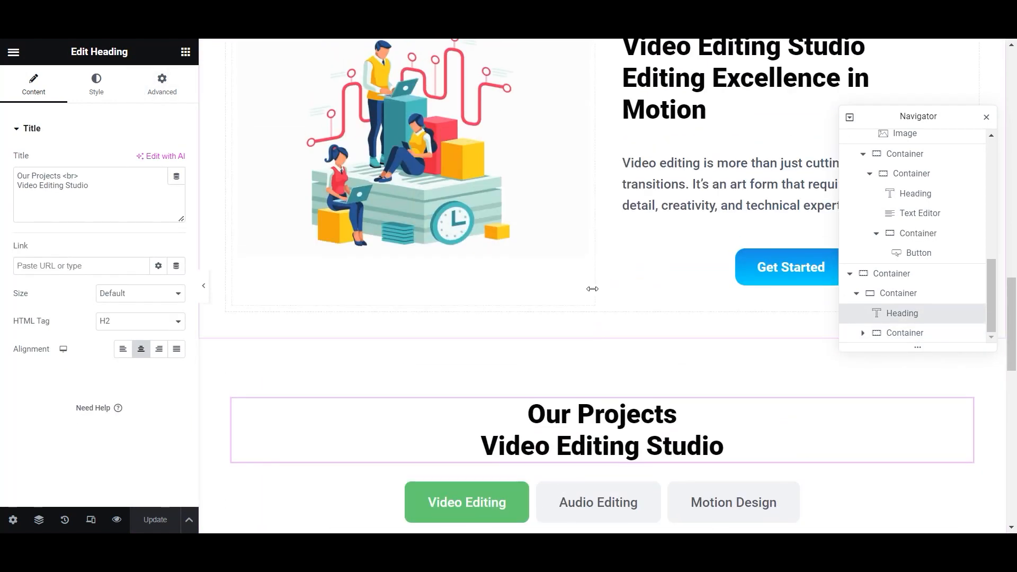
left_click(593, 331)
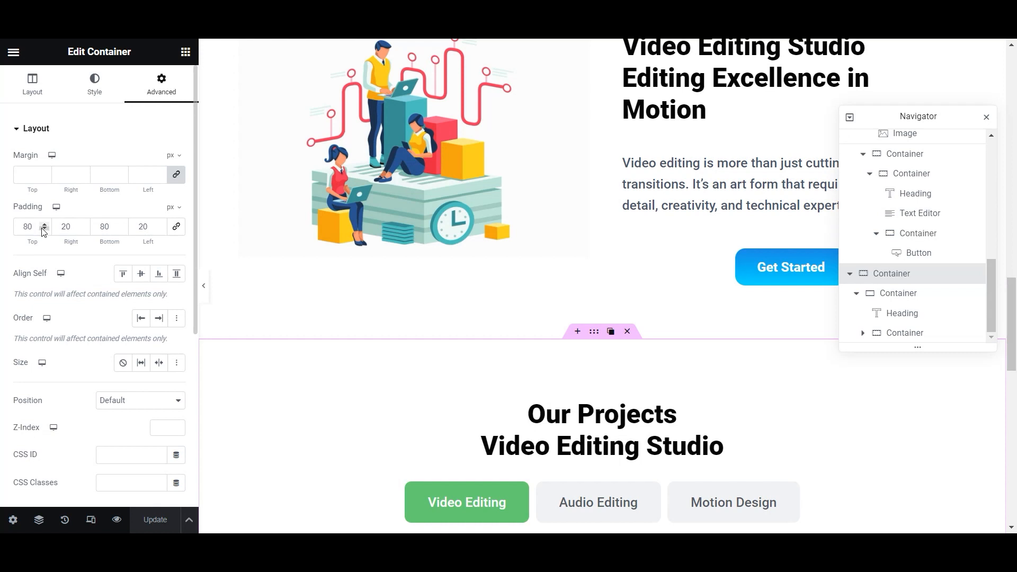
type("40")
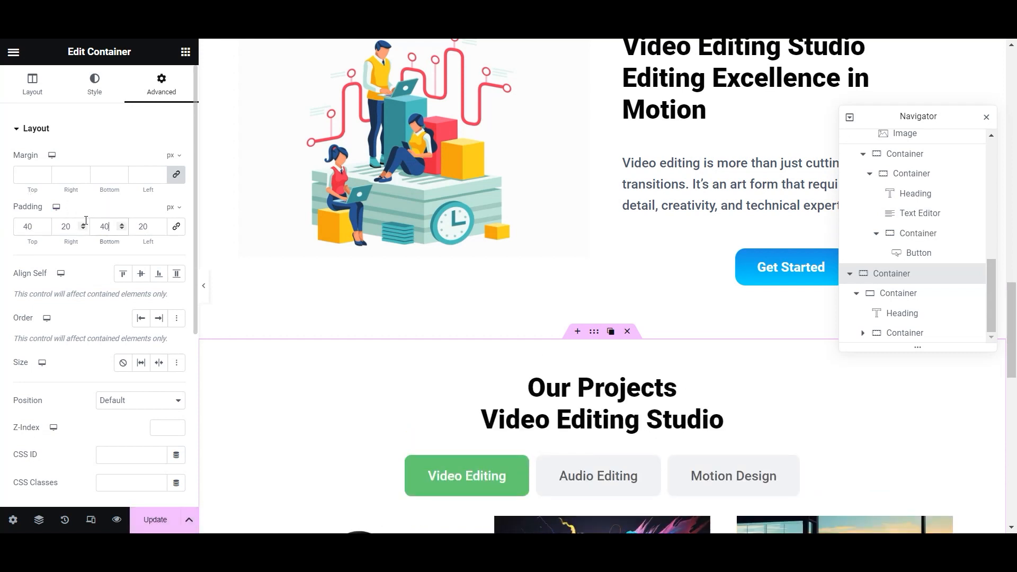
left_click(155, 519)
- Scroll through the section and select the projects Tabs widget
scroll(541, 376, "down", 6)
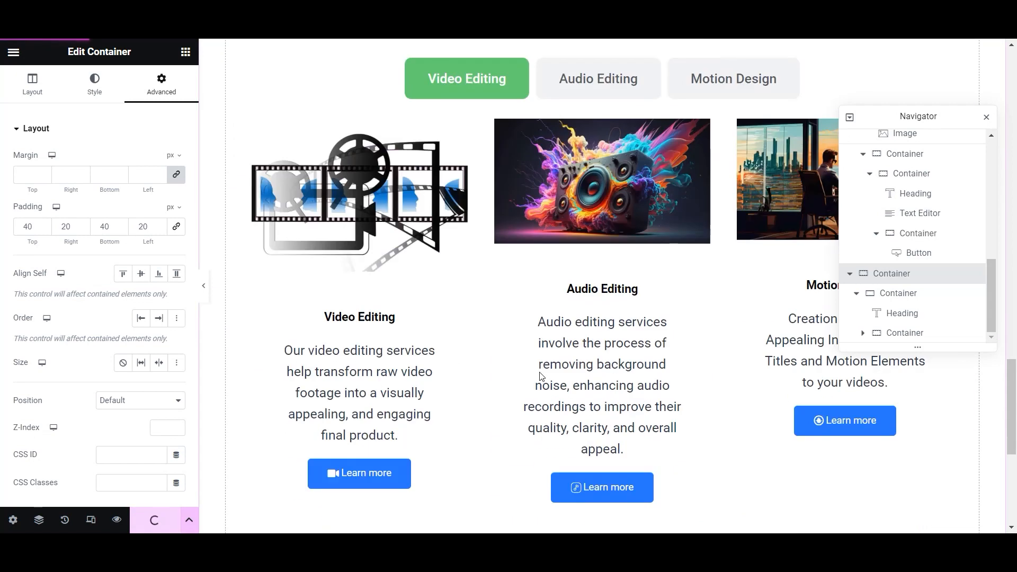
scroll(541, 376, "down", 5)
scroll(540, 376, "up", 7)
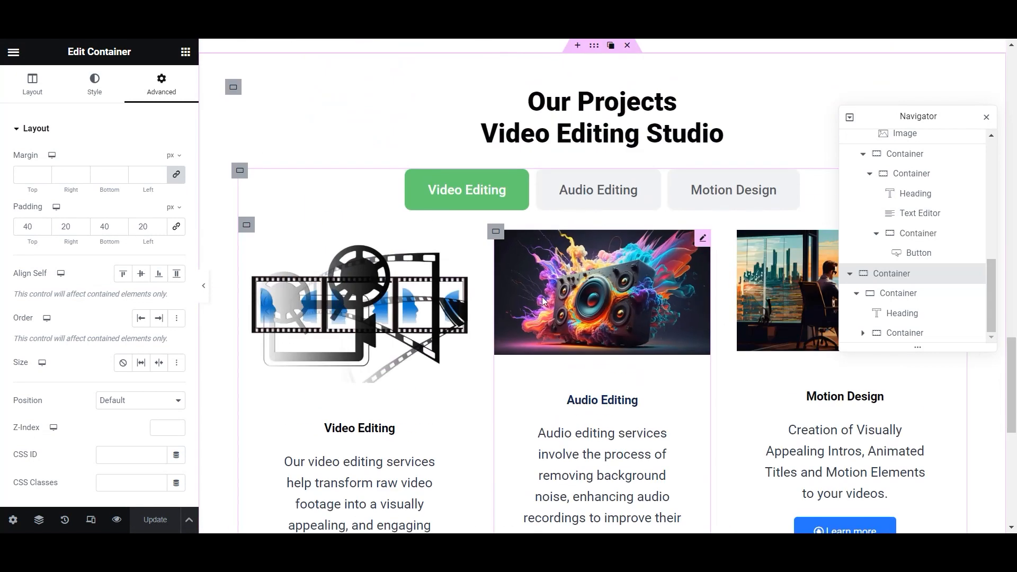
left_click(566, 199)
scroll(729, 191, "up", 6)
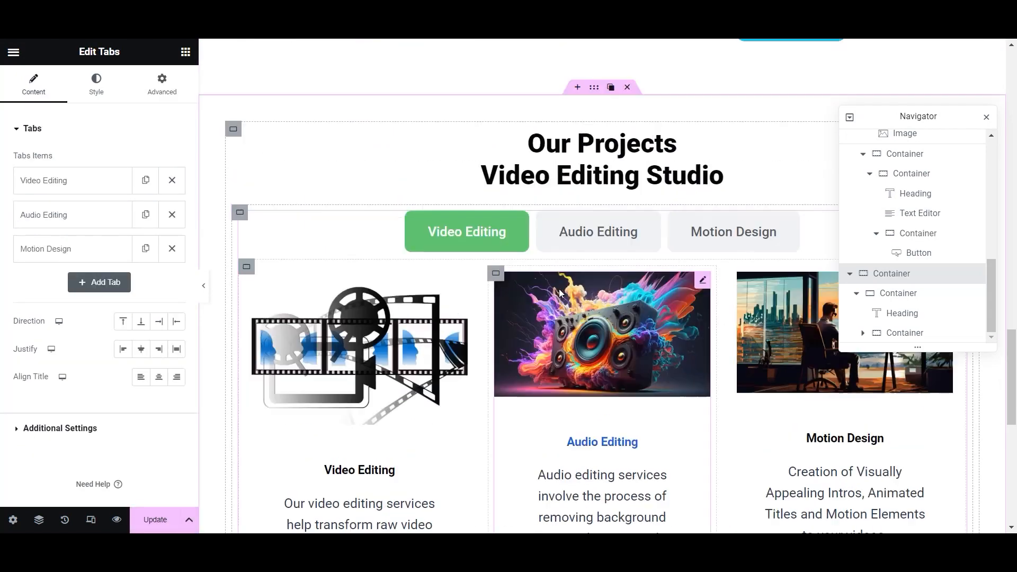
- Save the page, then copy the Our Projects heading and paste it into the new empty section
left_click(152, 525)
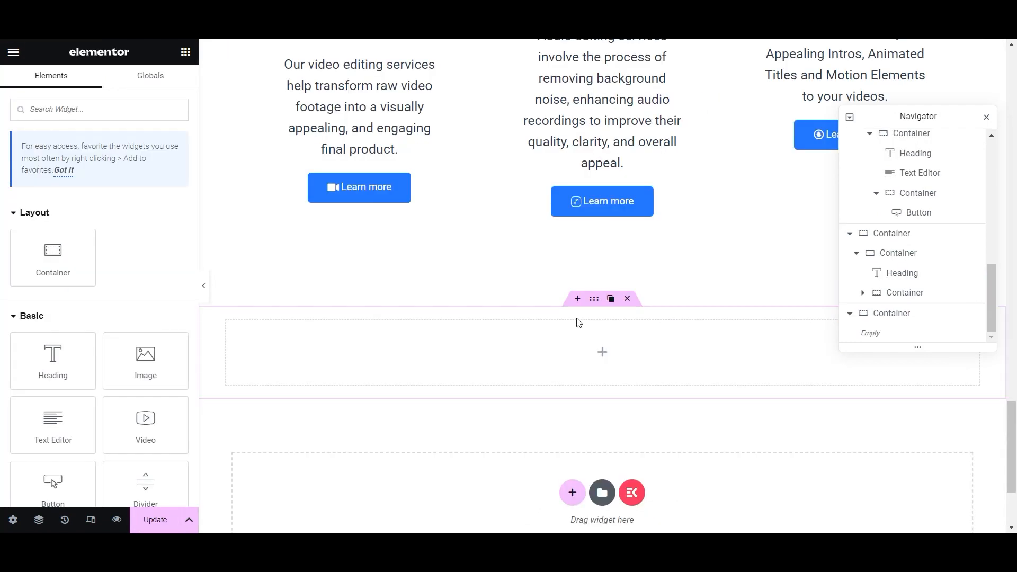
scroll(578, 320, "up", 12)
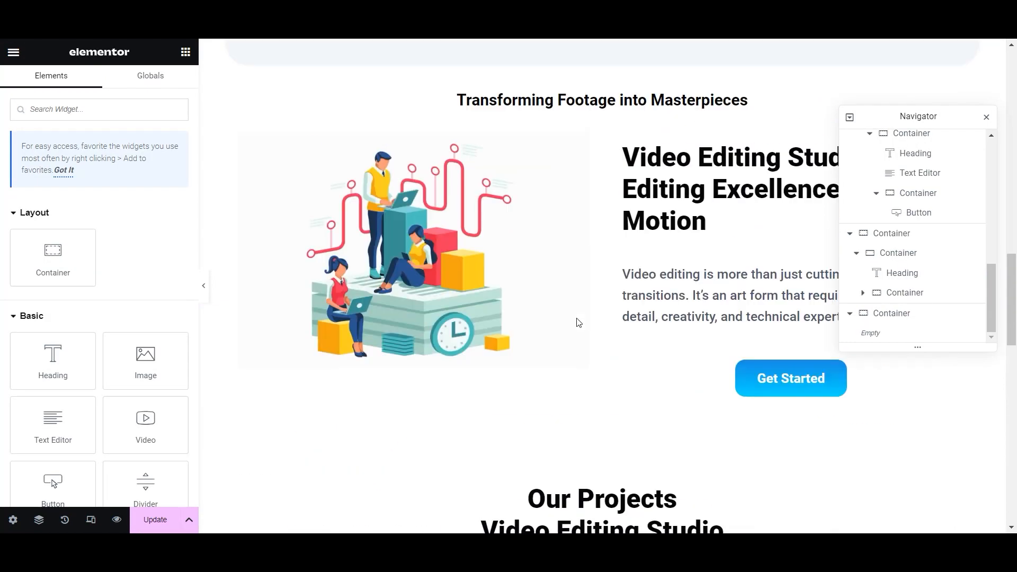
scroll(597, 378, "down", 2)
right_click(964, 371)
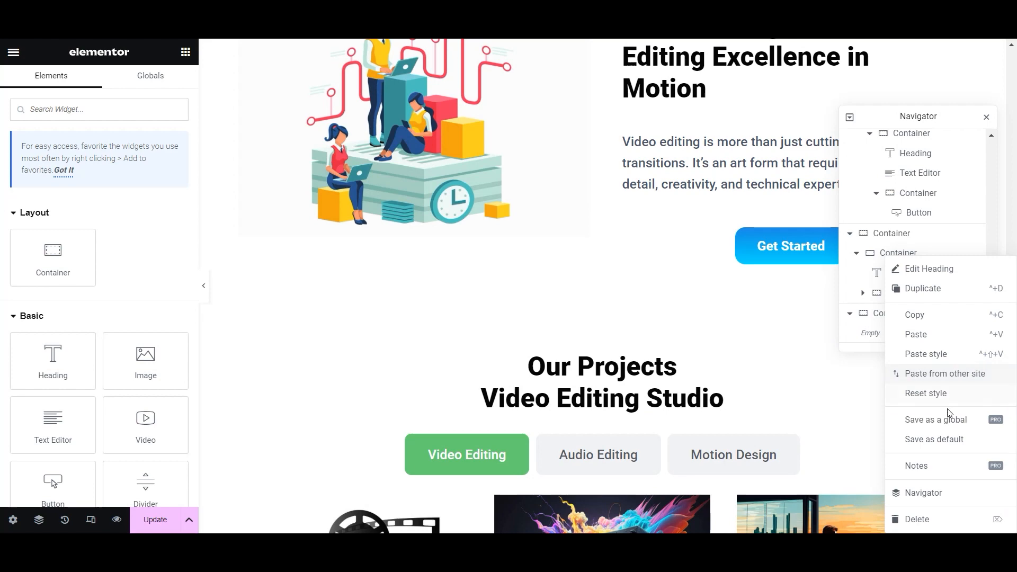
left_click(924, 317)
scroll(722, 368, "down", 12)
right_click(593, 293)
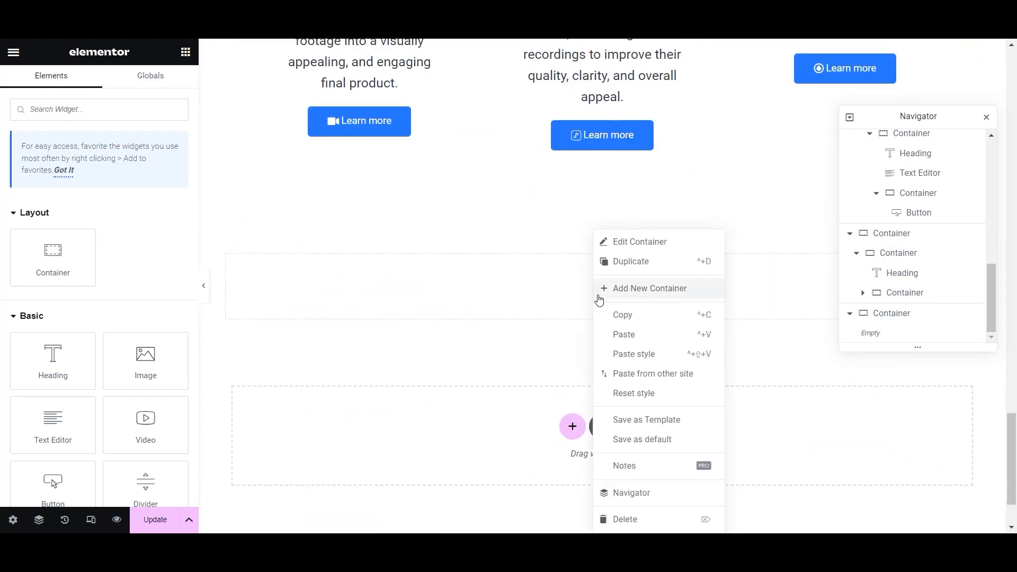
left_click(624, 334)
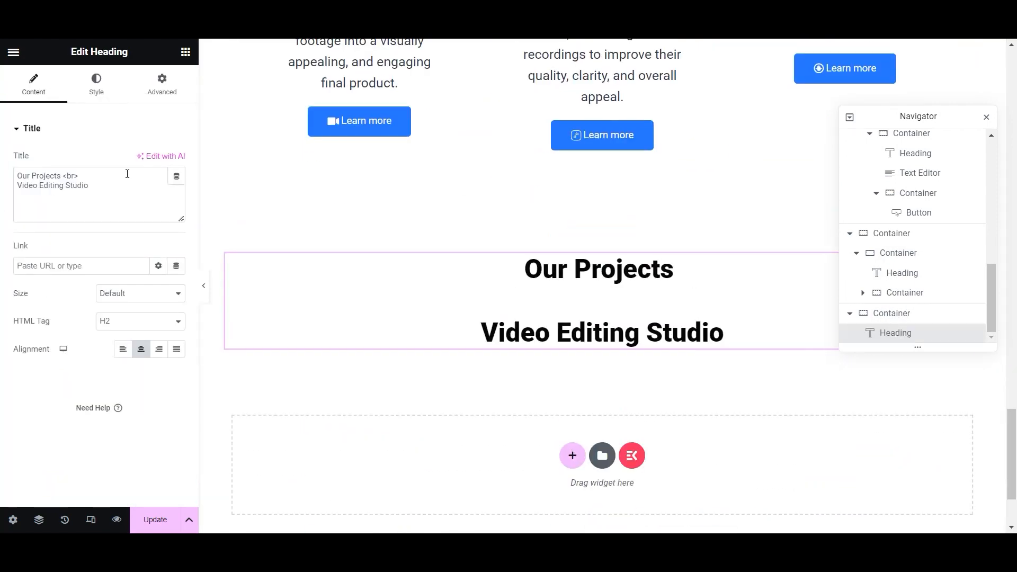
- Change the pasted heading to 'Video Studia' over 'Some Reviews about our Services' and save
left_click_drag(63, 173, 17, 170)
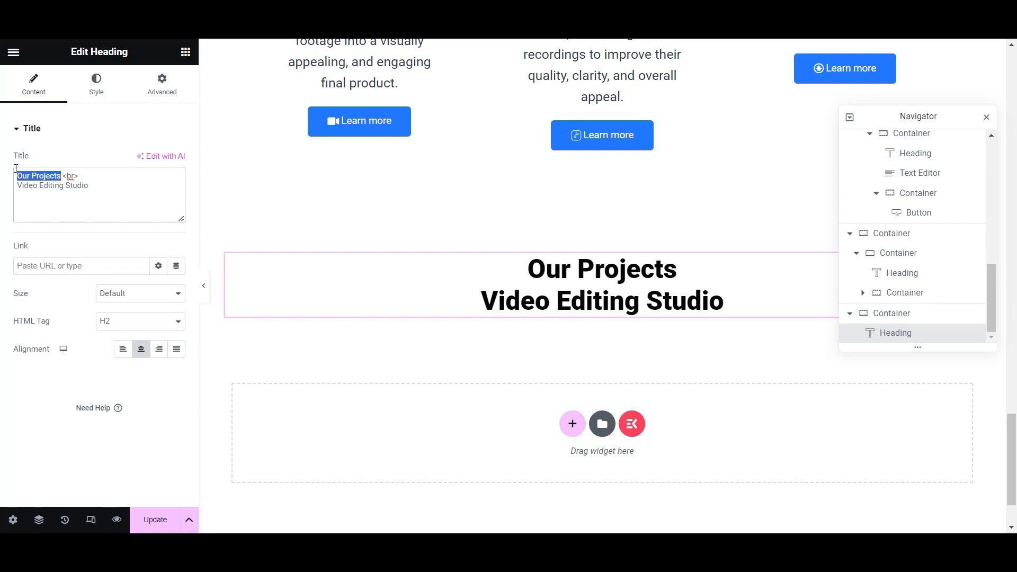
type("Video Studia")
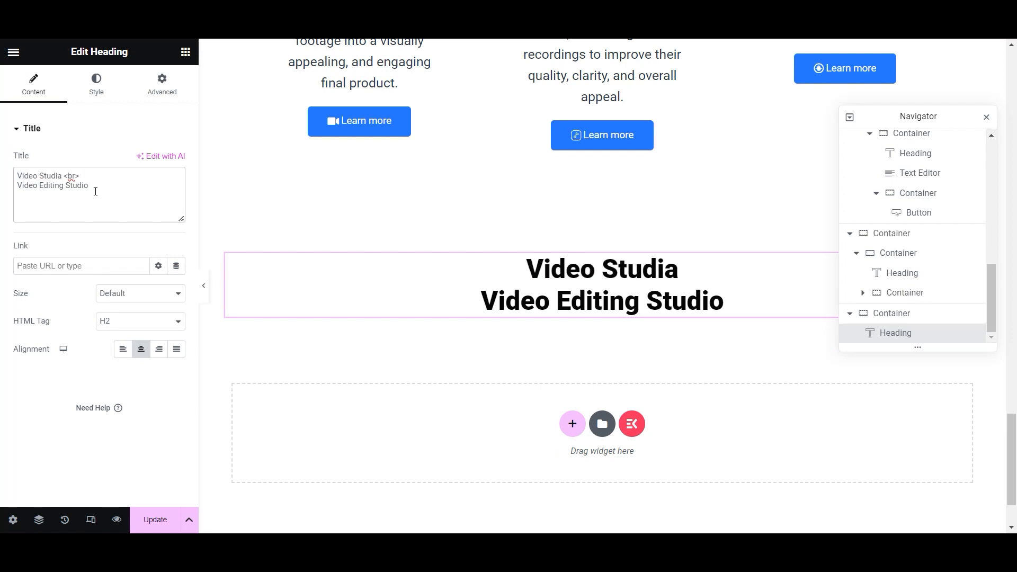
key("BackSpace")
type("S")
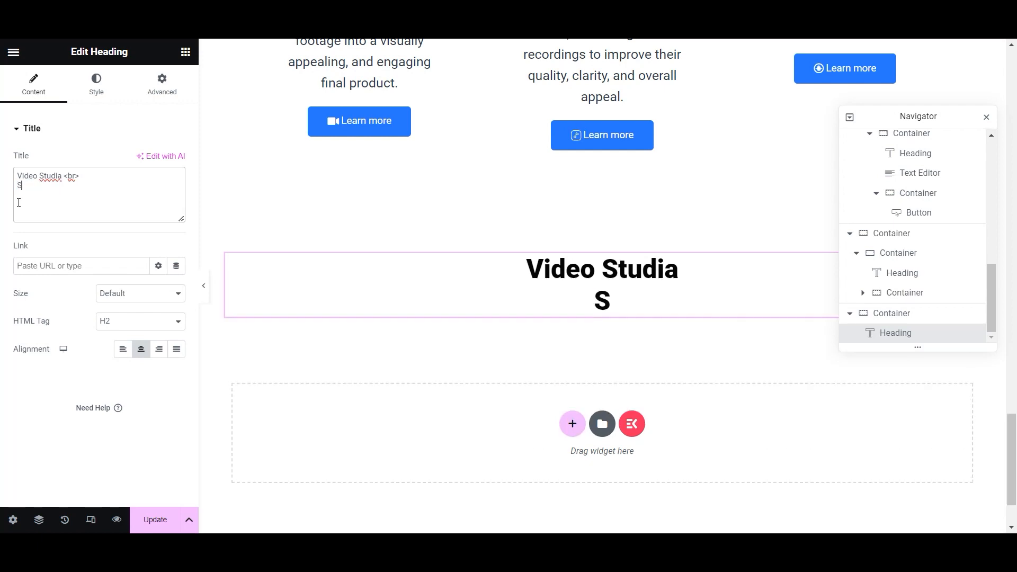
type("ome Review")
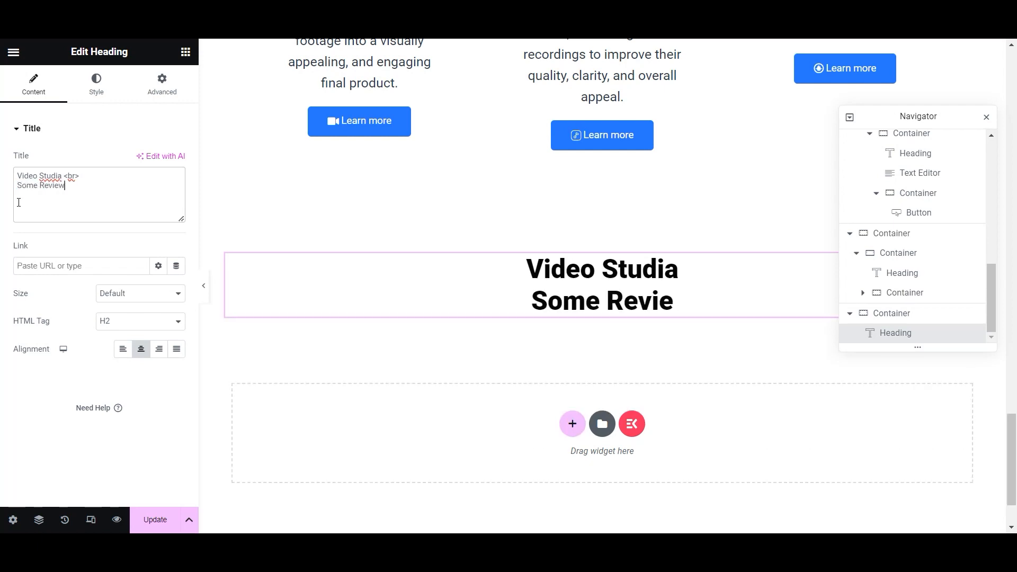
type("s about our ")
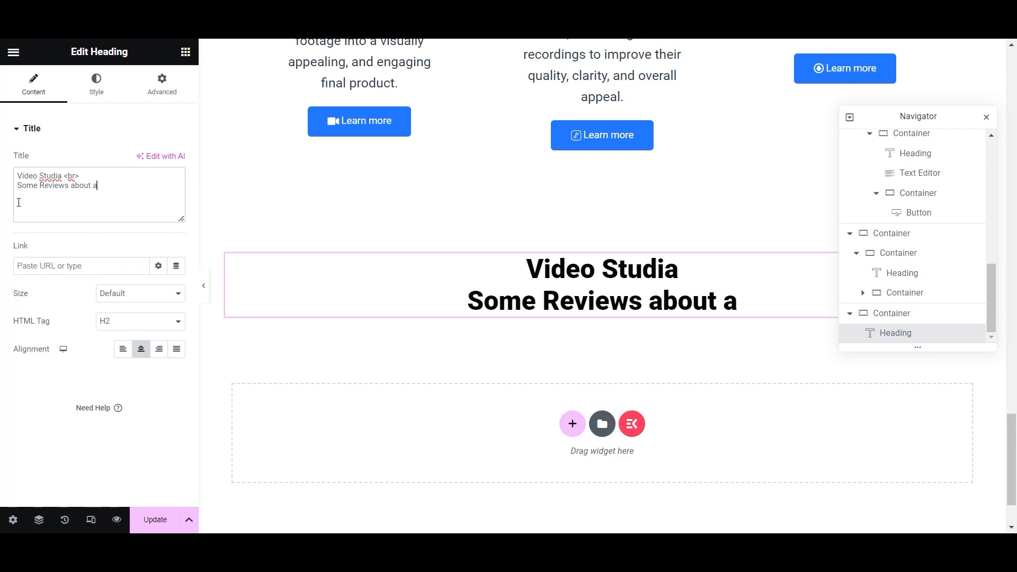
type("Services")
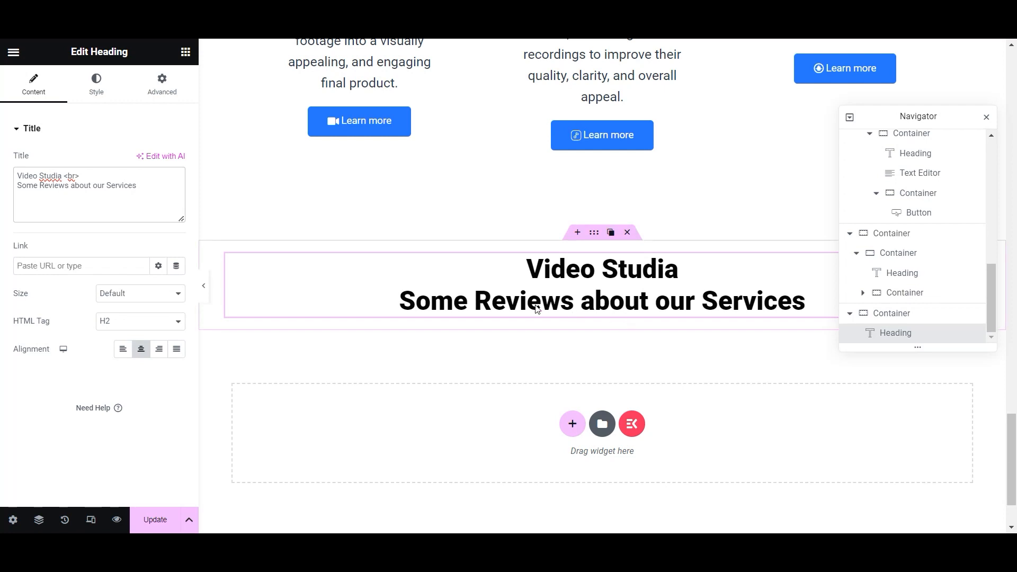
left_click(155, 520)
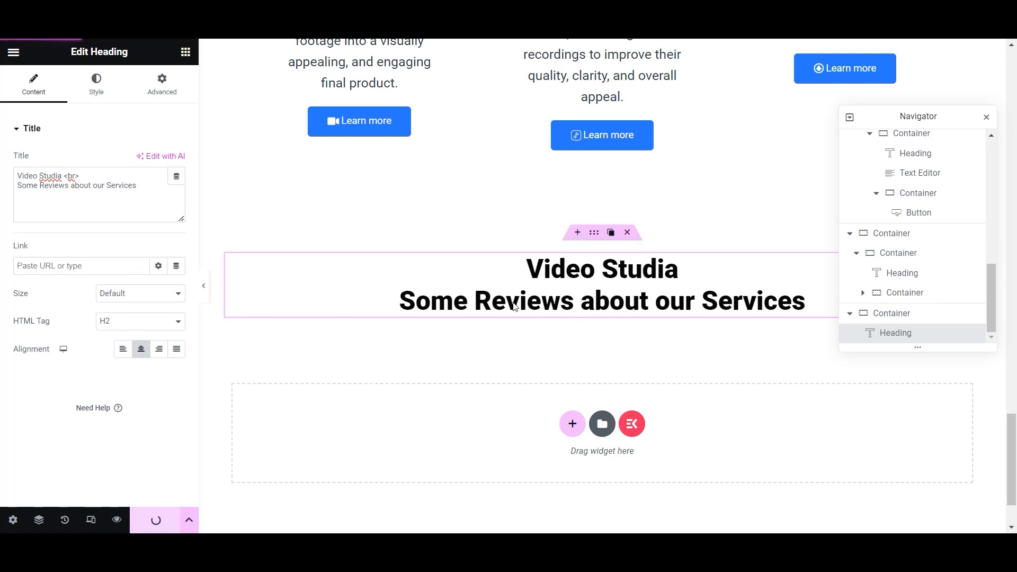
left_click(186, 52)
- Add a container below the reviews heading with a nested inner container 45% wide
left_click_drag(53, 175, 579, 313)
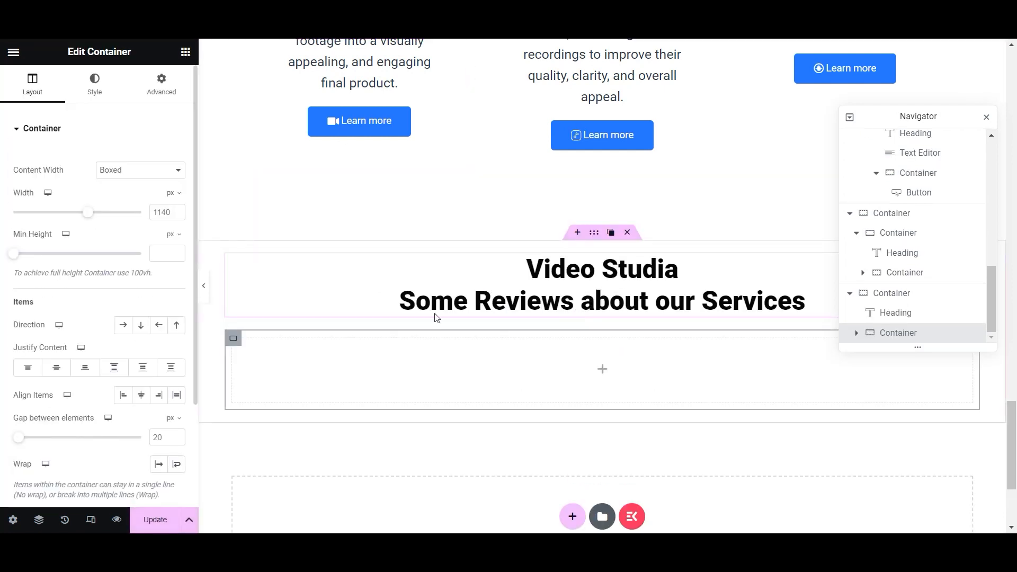
left_click(603, 374)
left_click_drag(53, 254, 351, 374)
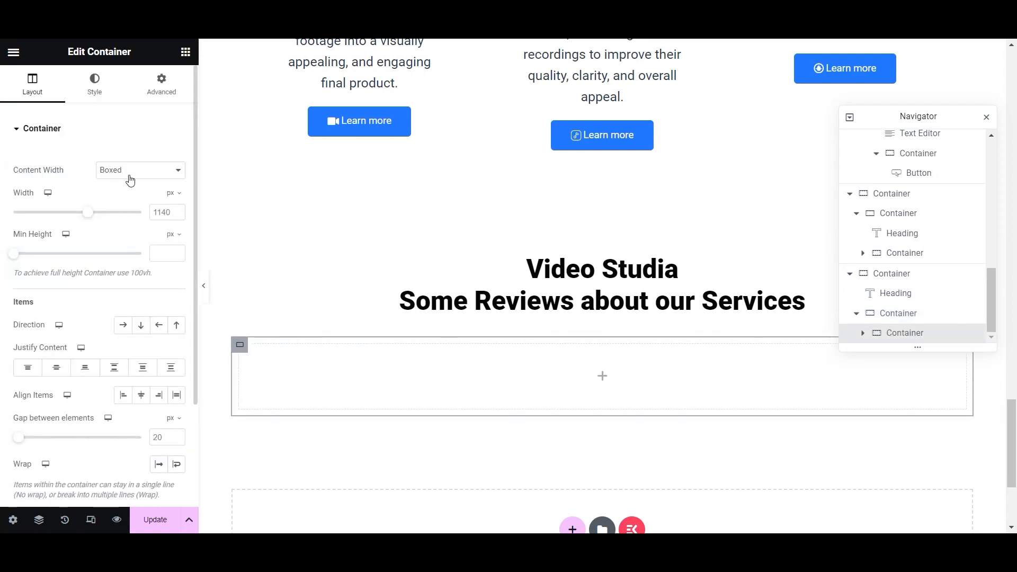
left_click(122, 195)
left_click_drag(141, 217, 61, 217)
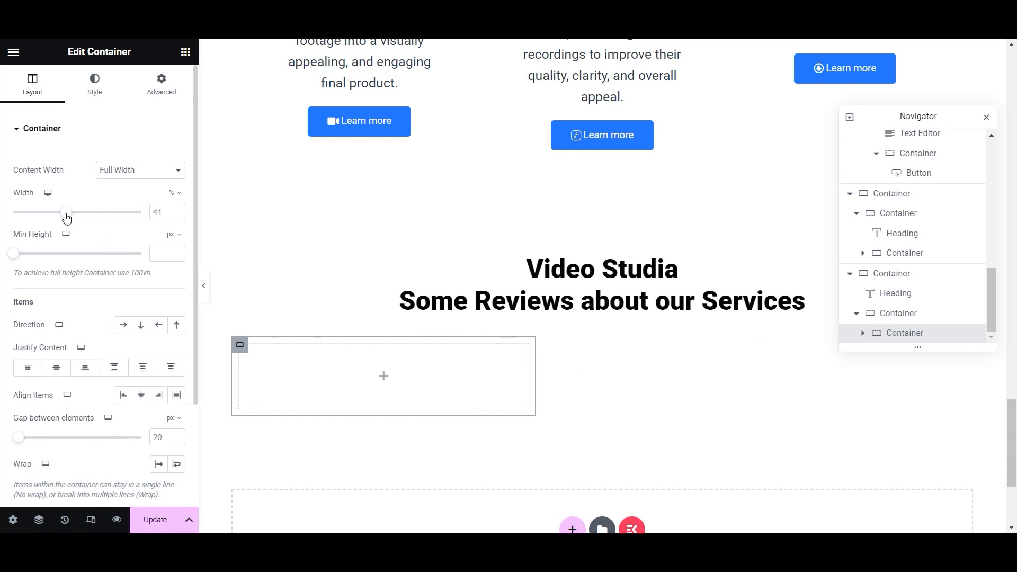
key("BackSpace")
type("5")
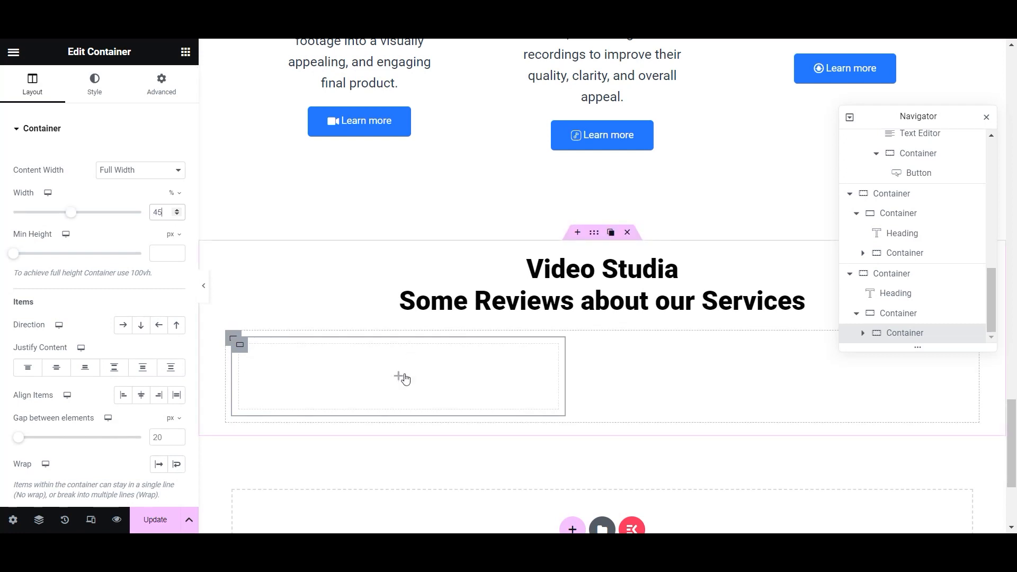
- Give the inner container 20 px rounded corners and 10 px padding, then save the page
scroll(120, 212, "down", 3)
scroll(120, 212, "up", 3)
left_click(95, 84)
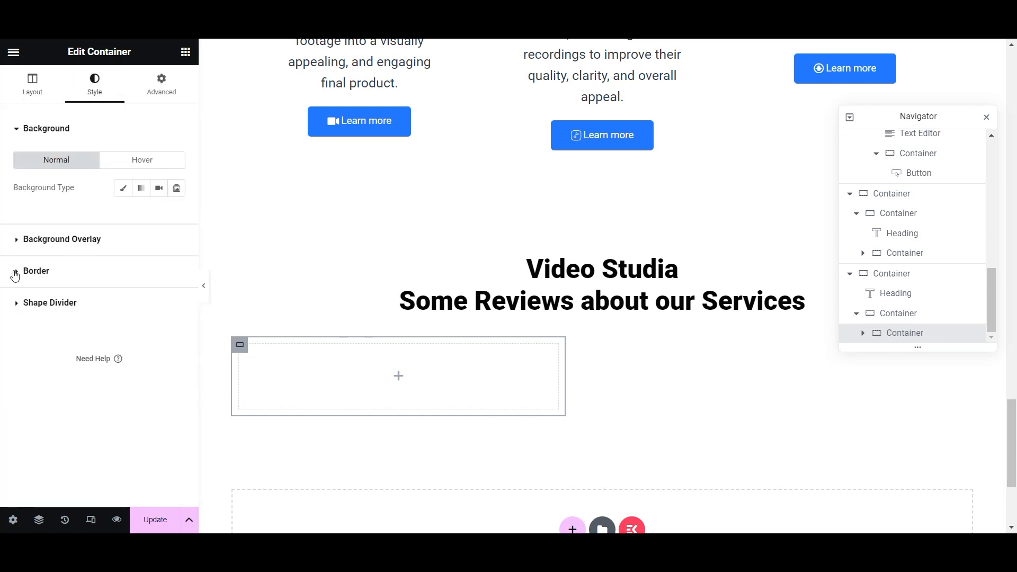
left_click(15, 272)
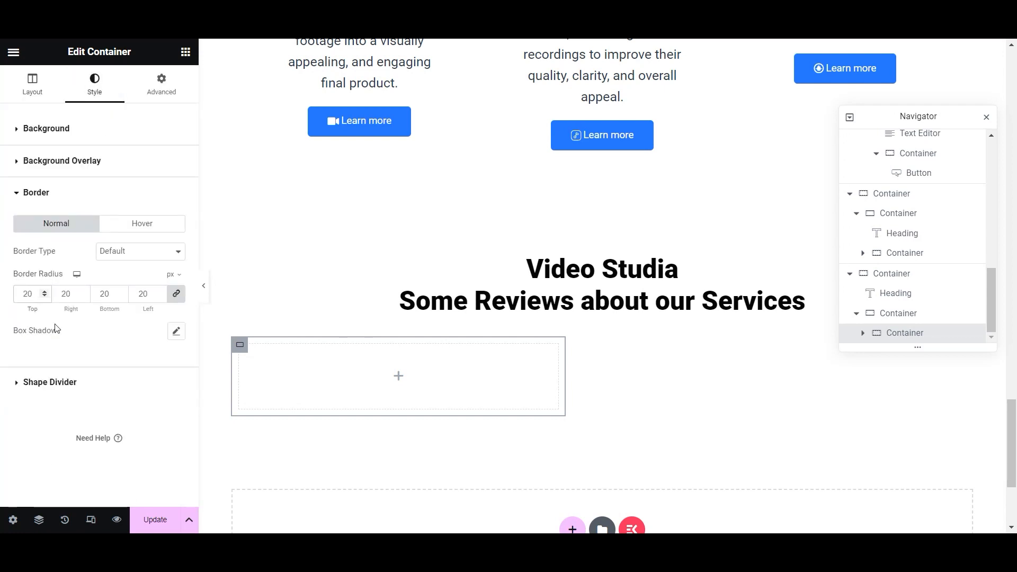
left_click(161, 84)
type("10")
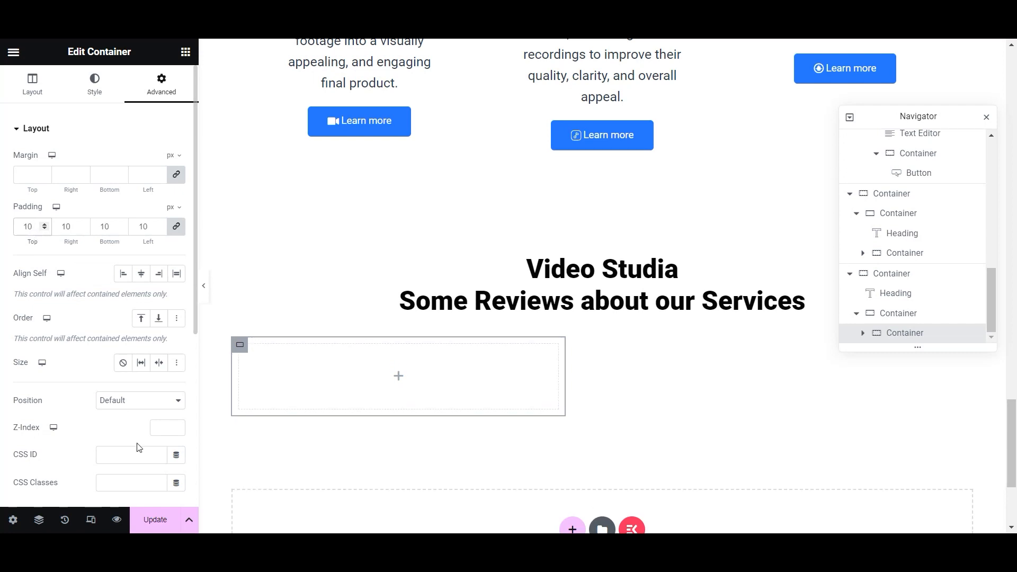
left_click(154, 520)
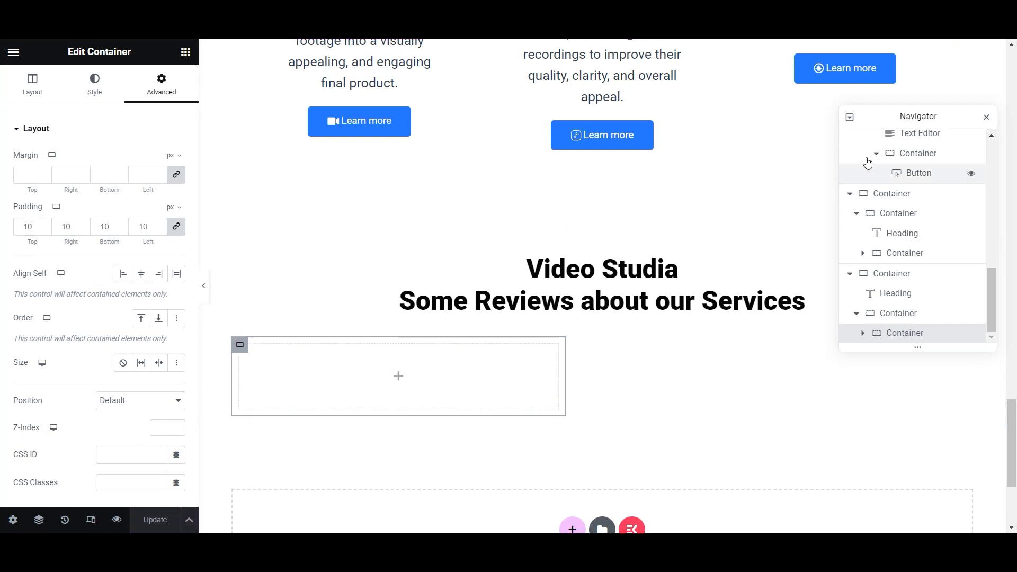
- Drag a Heading widget into the empty inner container
left_click(305, 270)
left_click(186, 51)
left_click_drag(50, 359, 421, 395)
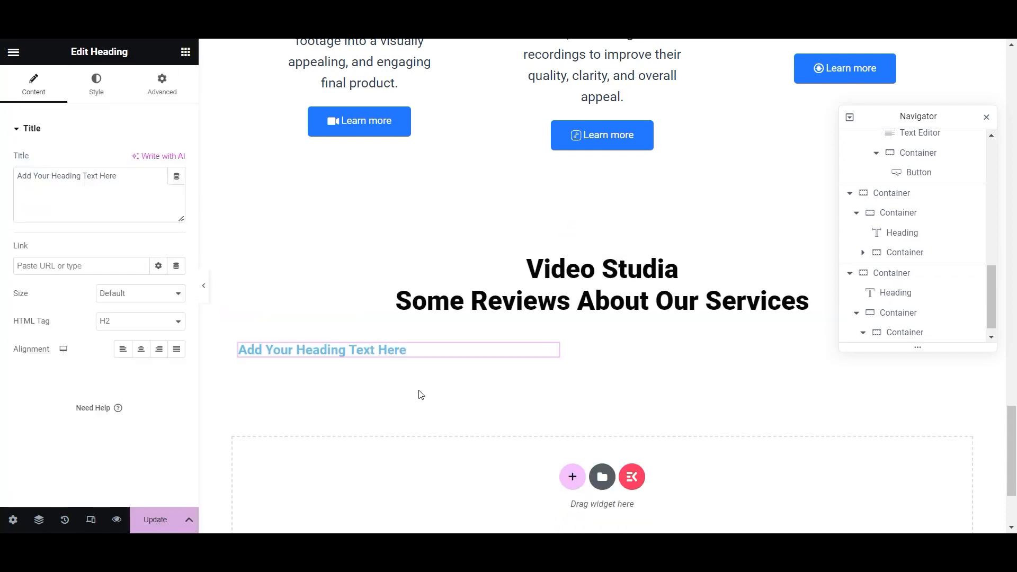
- Add a text block under the heading, title it 'Outstanding Video Editing Services', and duplicate the card
left_click(187, 53)
left_click_drag(53, 424, 429, 360)
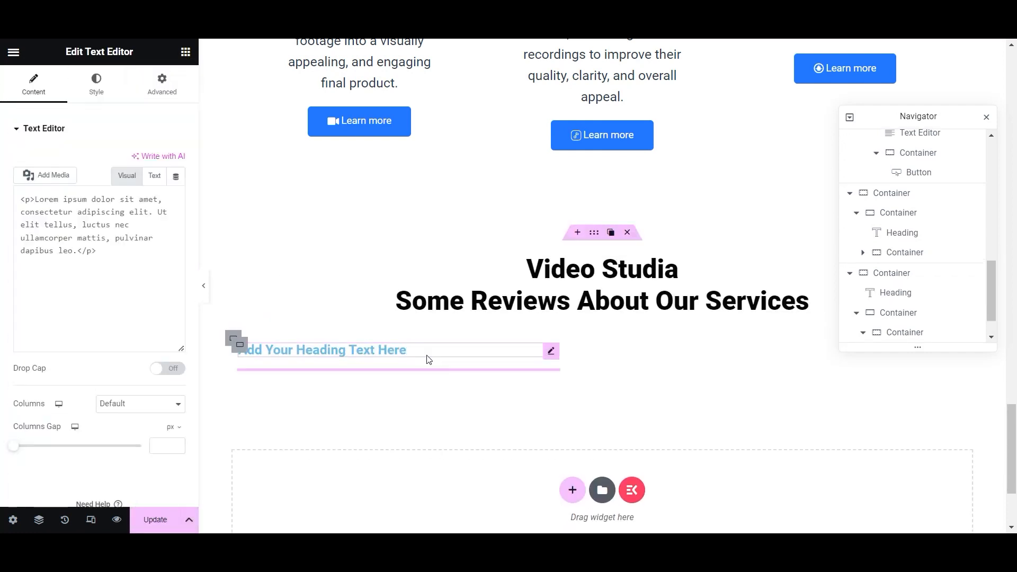
left_click(397, 351)
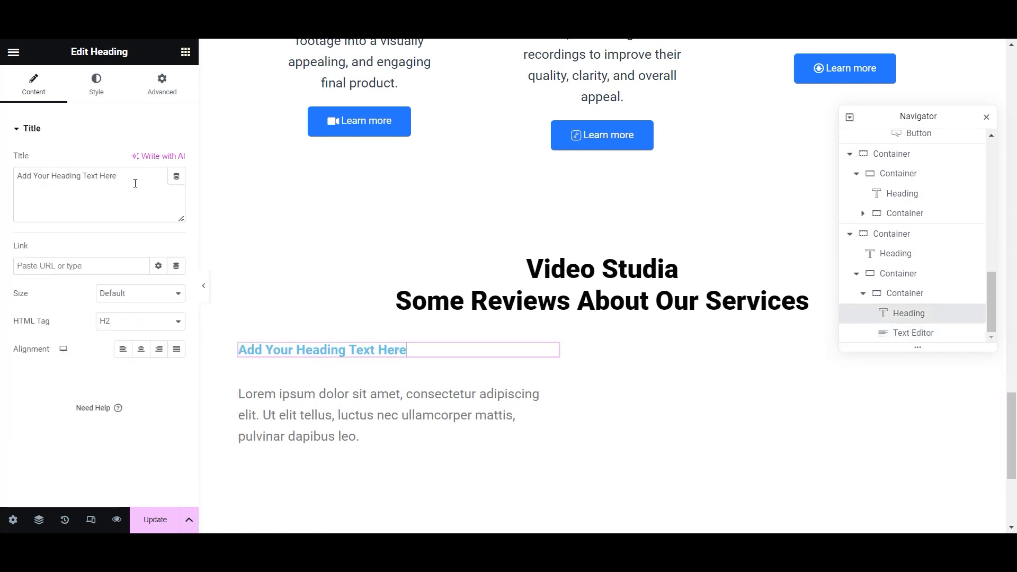
type("Outstan")
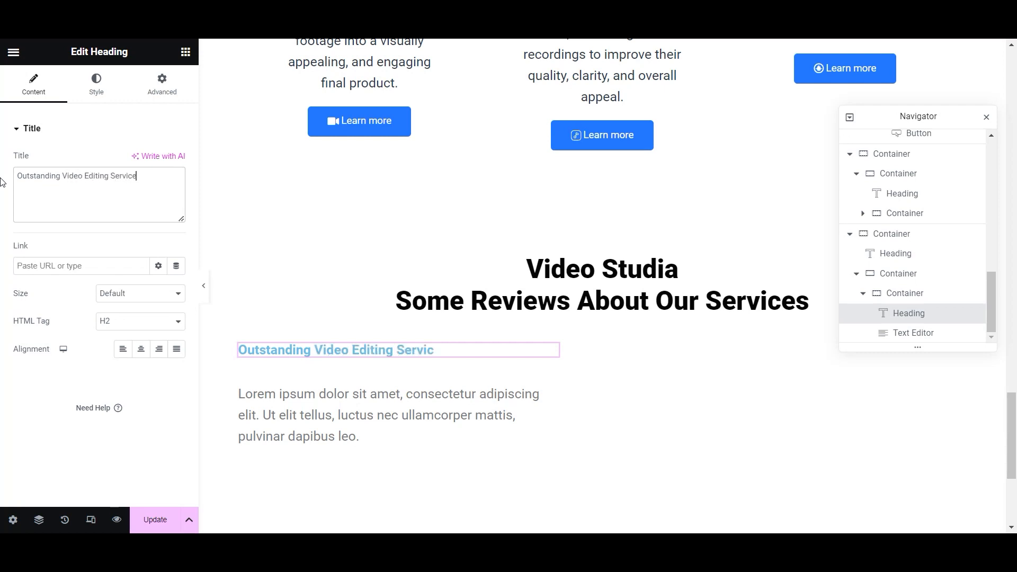
left_click(374, 392)
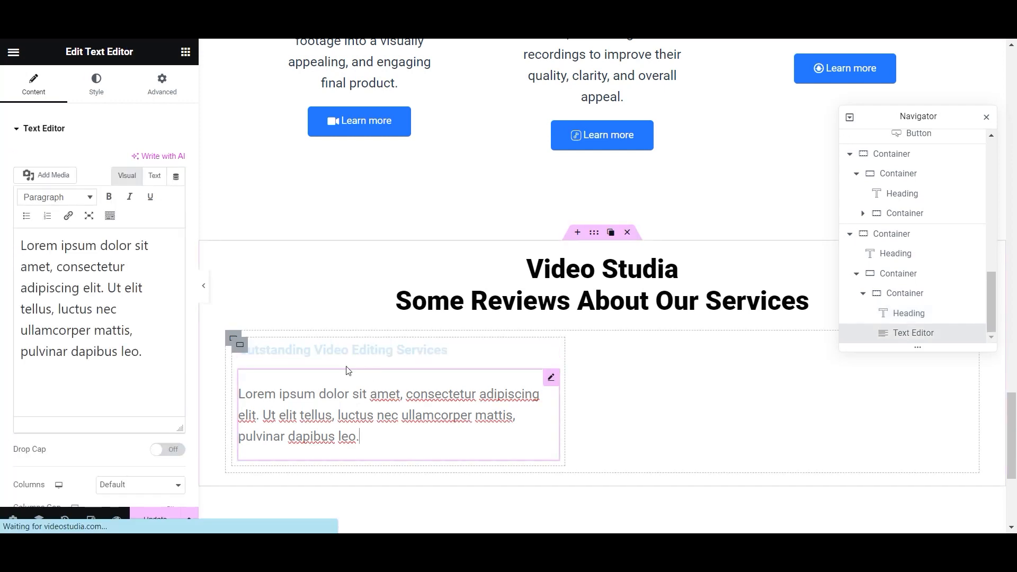
left_click(251, 345)
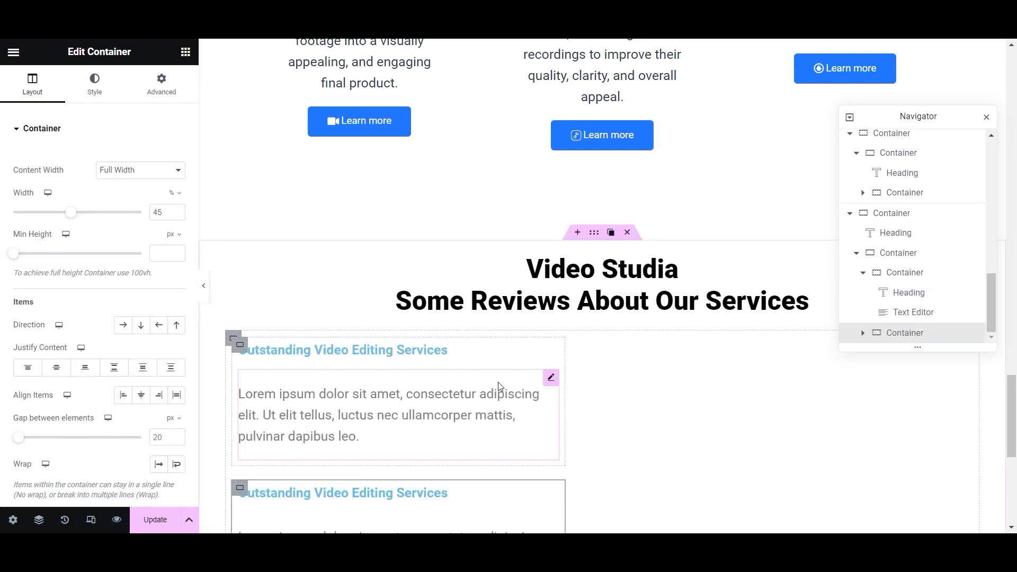
- Set the cards' parent container to Row direction with Space Between justification
left_click(910, 255)
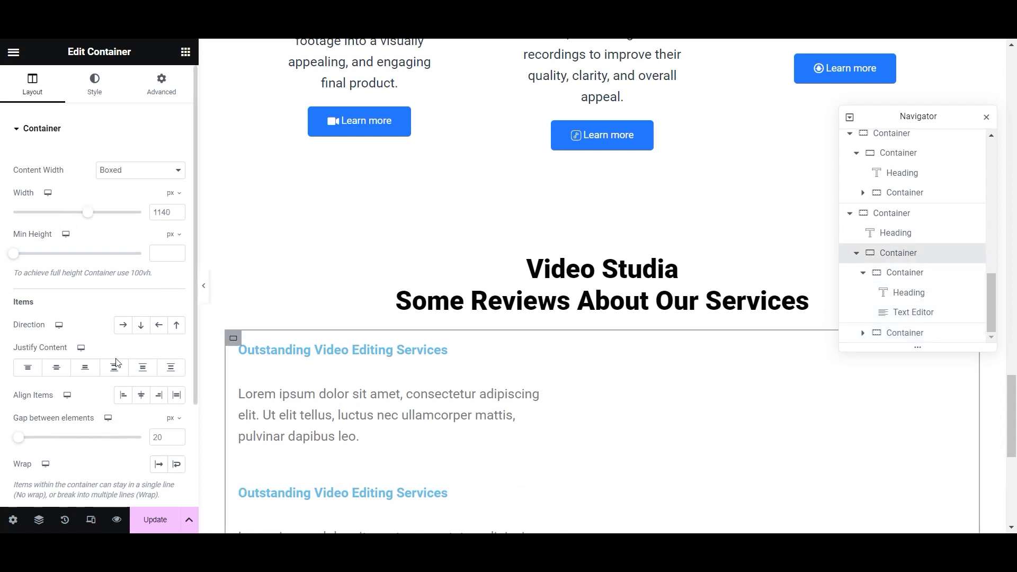
left_click(122, 325)
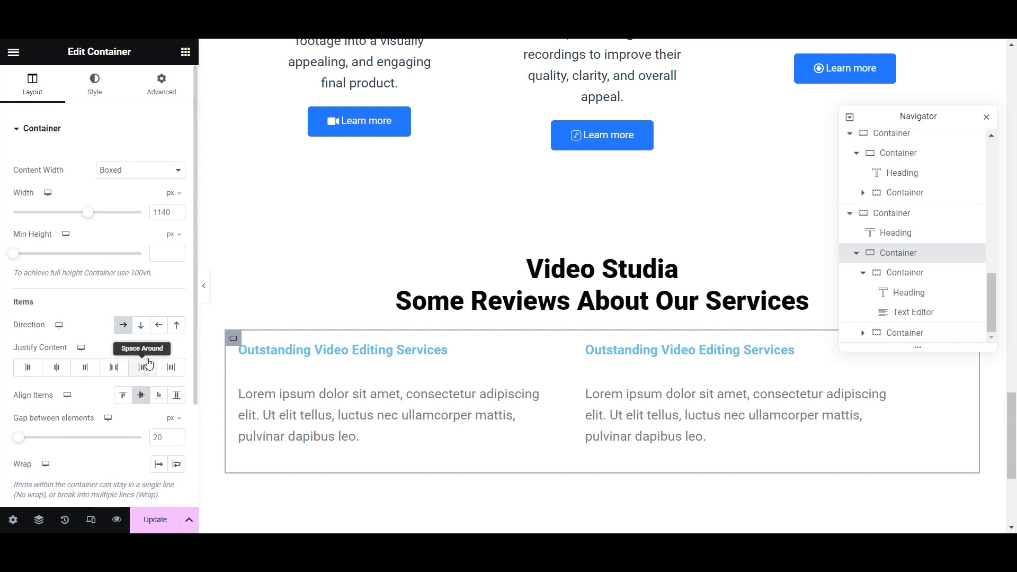
left_click(114, 369)
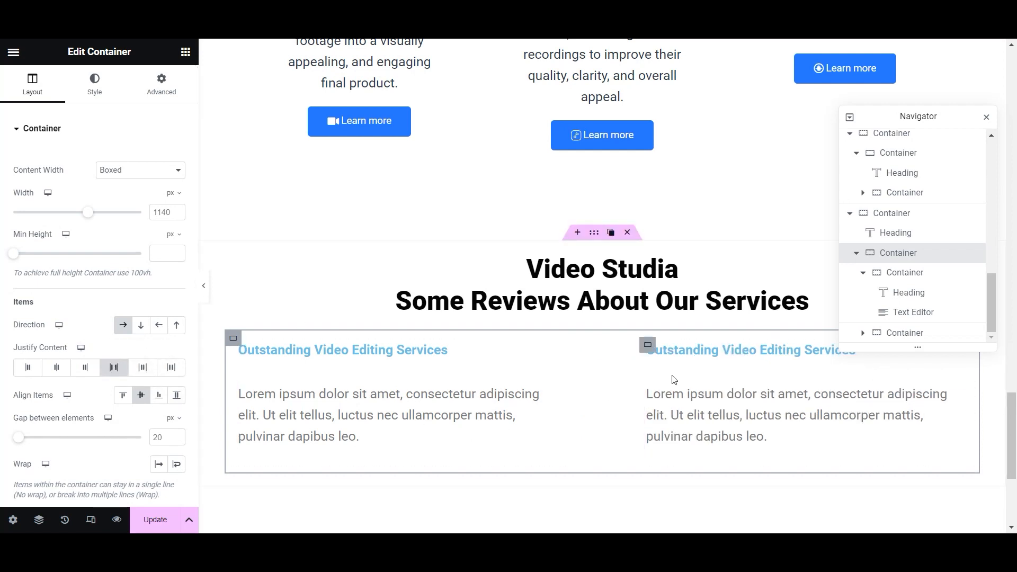
scroll(776, 376, "down", 2)
scroll(779, 377, "up", 1)
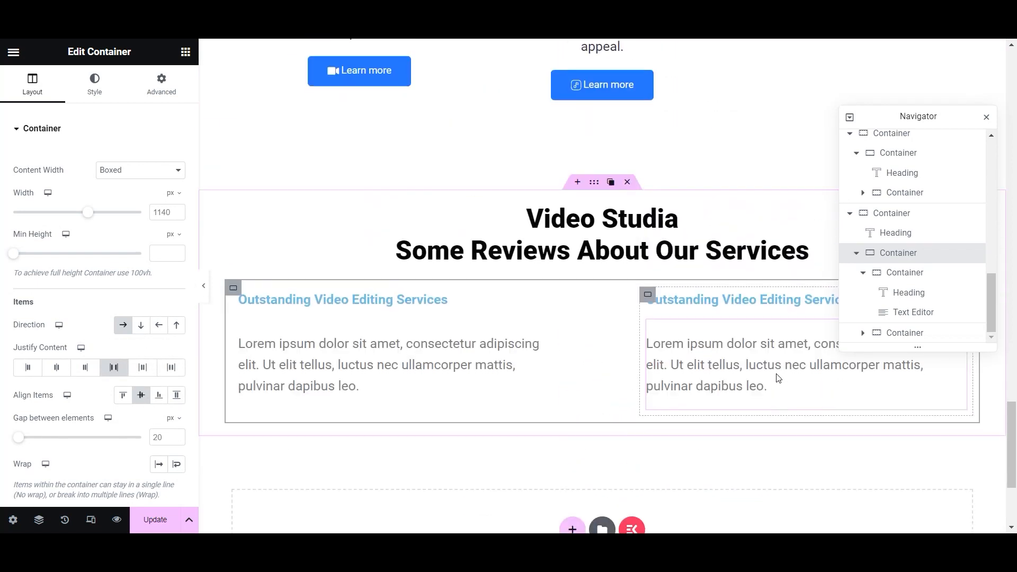
- Style the left review heading black, 24 px, weight 700 (Bold)
left_click(549, 300)
left_click(96, 85)
left_click(158, 161)
scroll(101, 243, "down", 4)
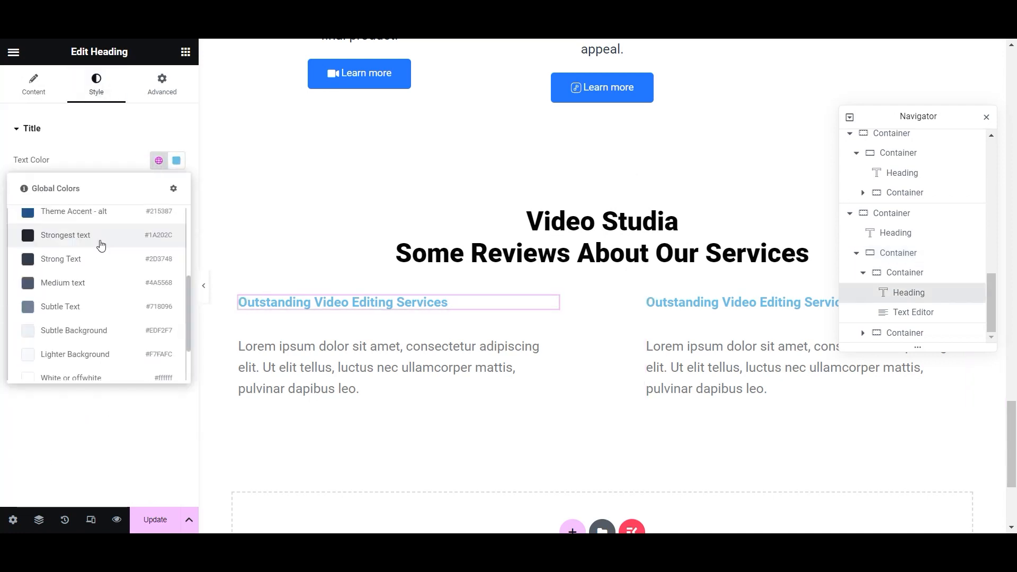
left_click(66, 359)
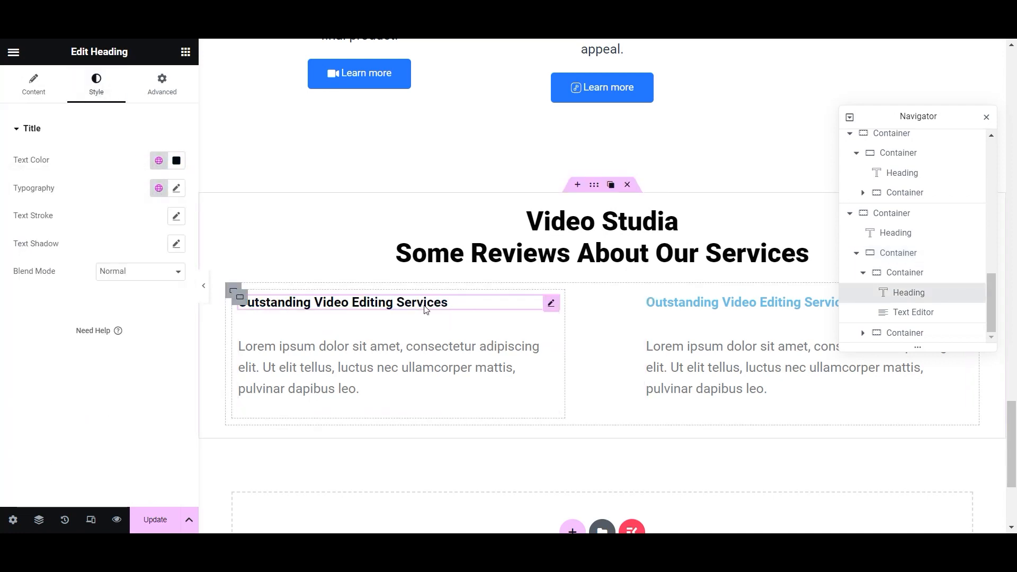
left_click(177, 188)
left_click(168, 290)
left_click(168, 290)
left_click(168, 289)
left_click(167, 290)
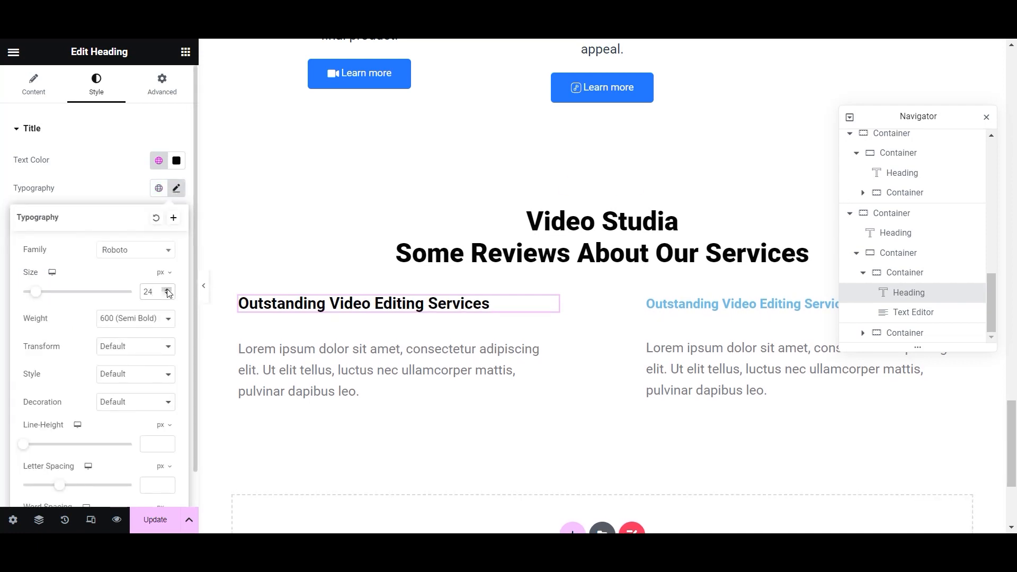
left_click(160, 319)
left_click(139, 392)
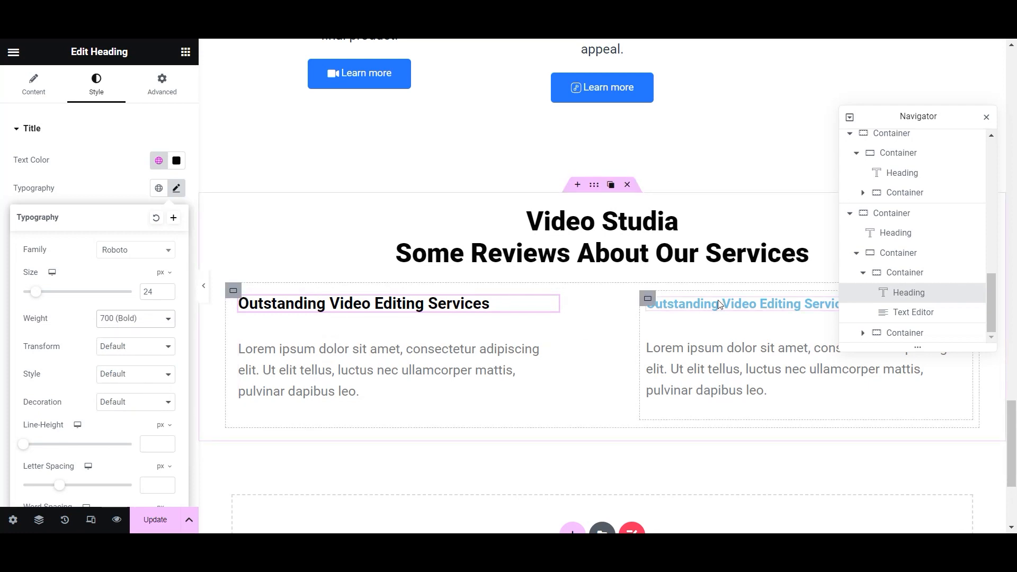
- Copy the left heading's style and paste it onto the right review heading
right_click(546, 310)
right_click(576, 322)
left_click(568, 323)
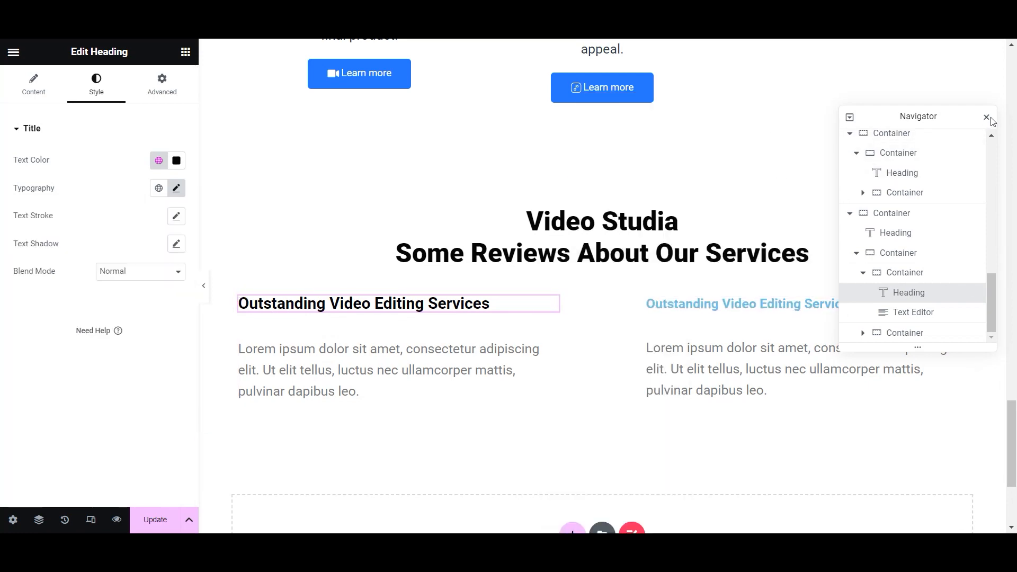
left_click(987, 117)
right_click(961, 305)
left_click(927, 352)
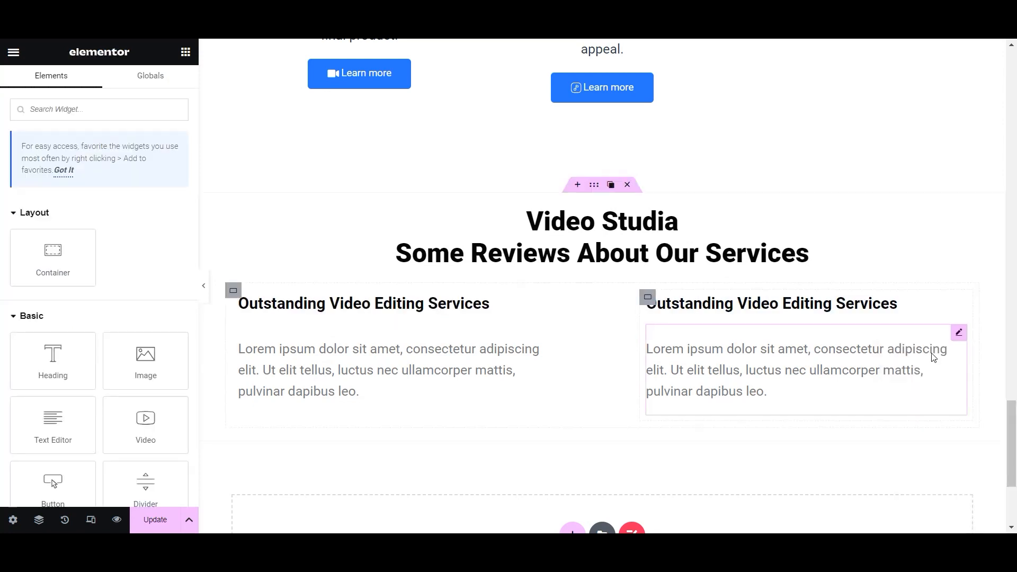
left_click(310, 375)
- Set the left review text colour to the global Strongest text colour
left_click(96, 84)
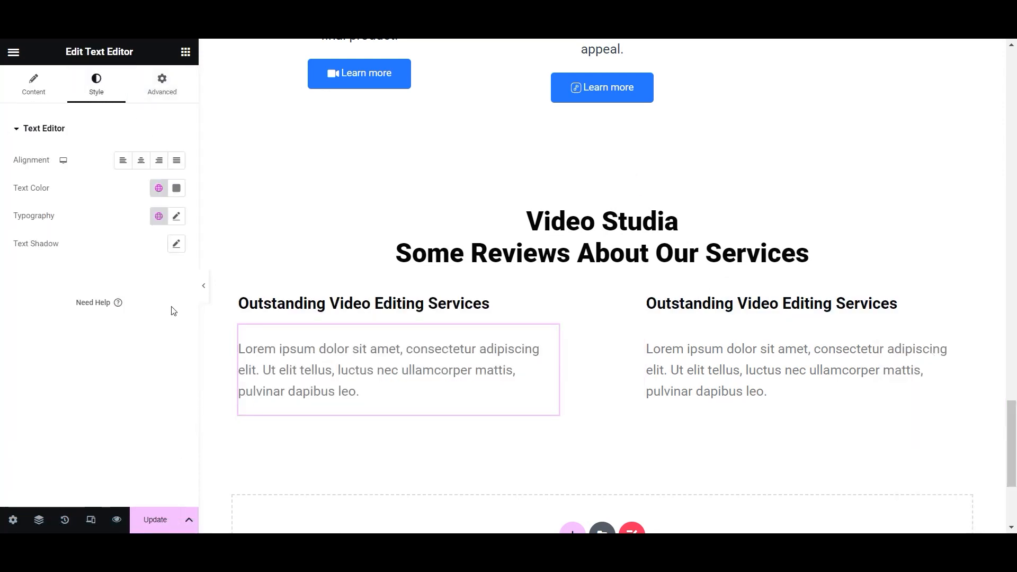
left_click(159, 190)
scroll(93, 341, "up", 2)
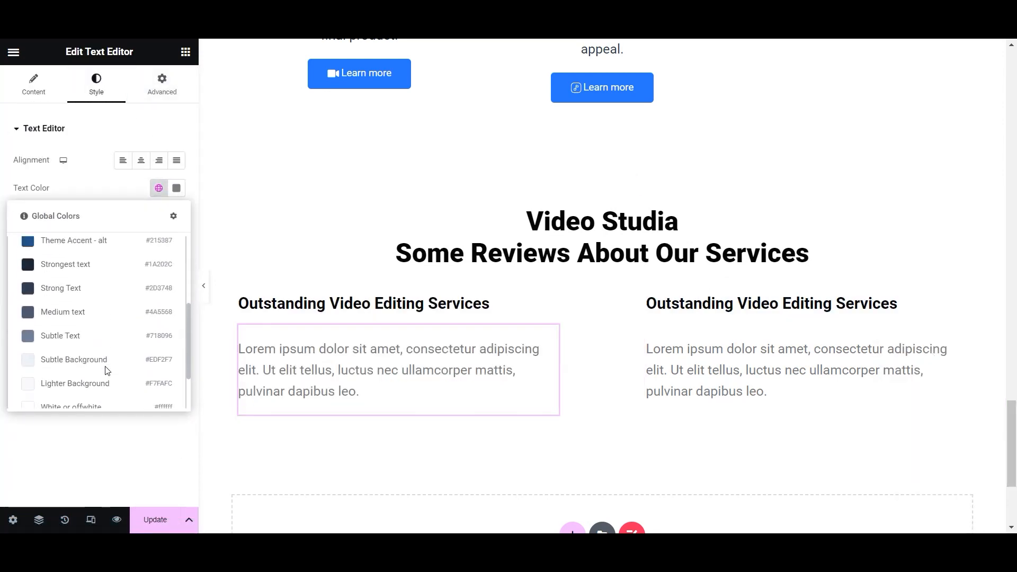
left_click(85, 275)
- Set the right review text colour to the global Strong Text colour and save the page
left_click(768, 356)
left_click(91, 91)
left_click(158, 217)
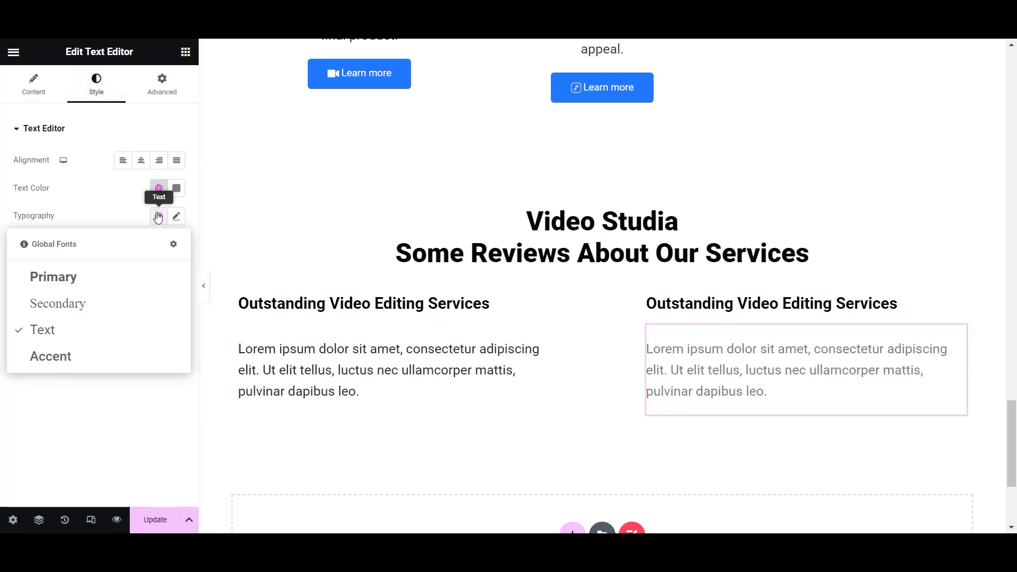
left_click(139, 217)
left_click(174, 220)
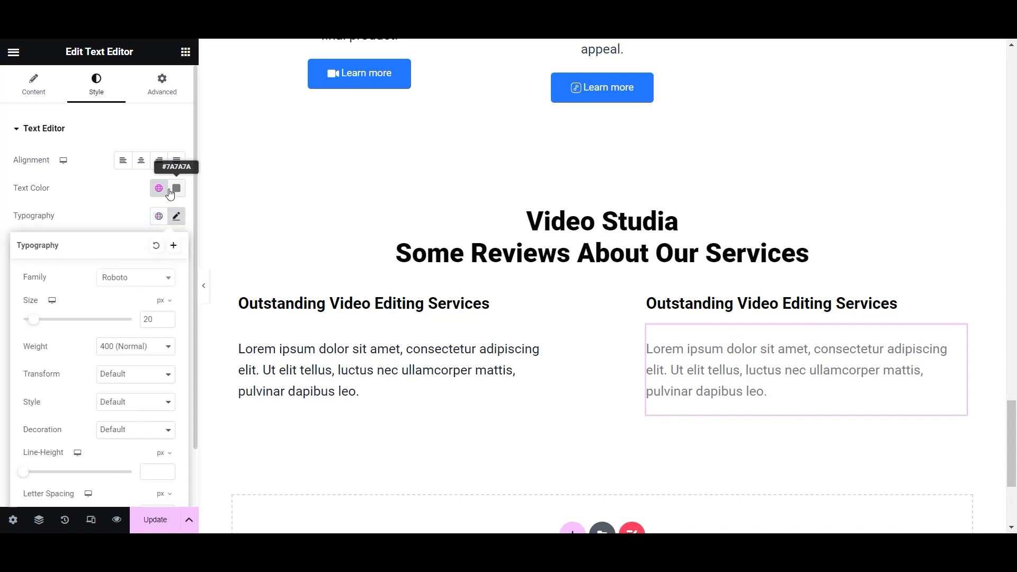
left_click(160, 191)
scroll(81, 257, "up", 3)
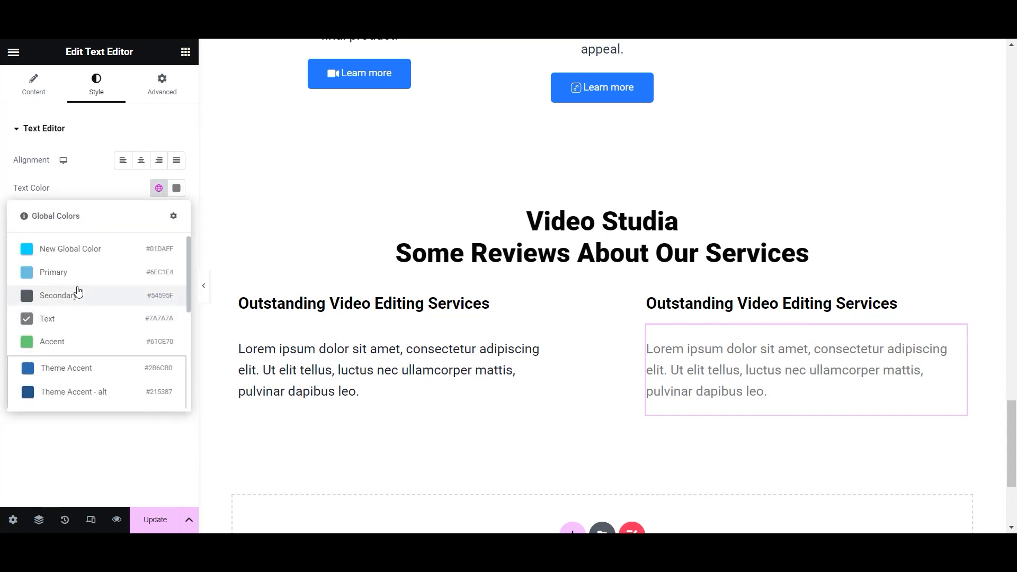
scroll(80, 297, "down", 2)
left_click(85, 310)
left_click(154, 519)
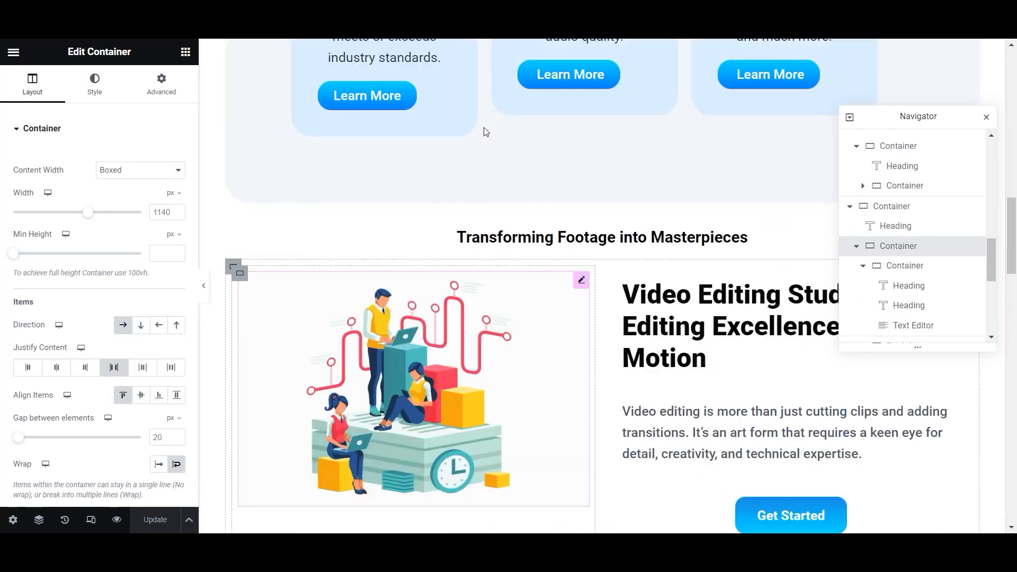
scroll(485, 130, "up", 10)
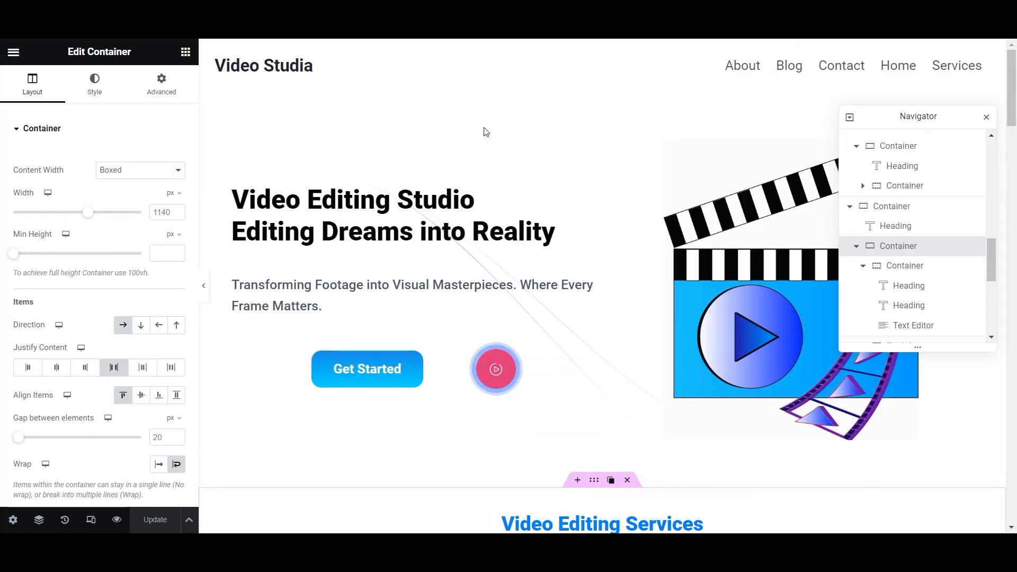
scroll(602, 261, "down", 10)
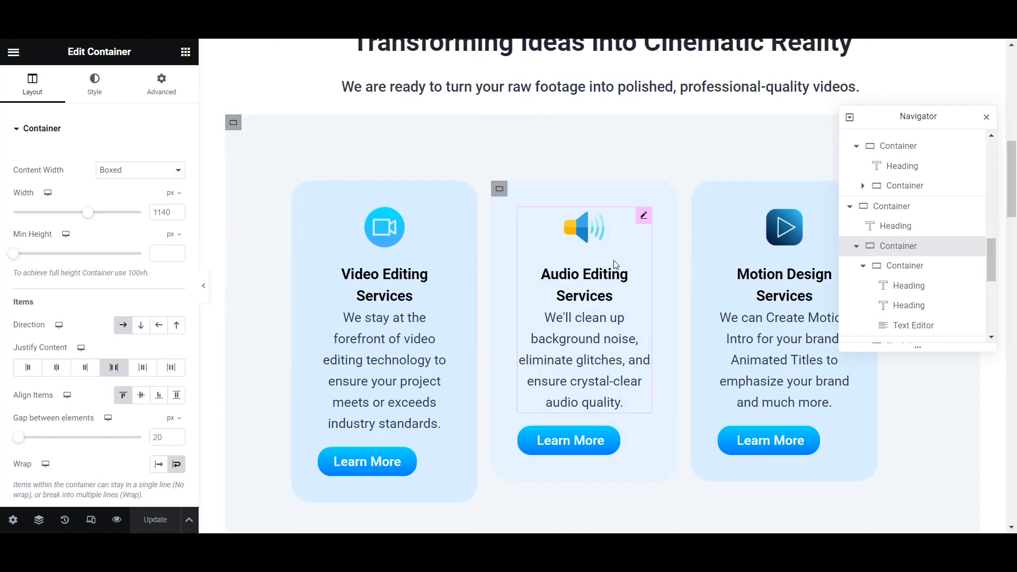
- Scroll through the page from hero to footer and select the hero section's container
scroll(614, 266, "down", 15)
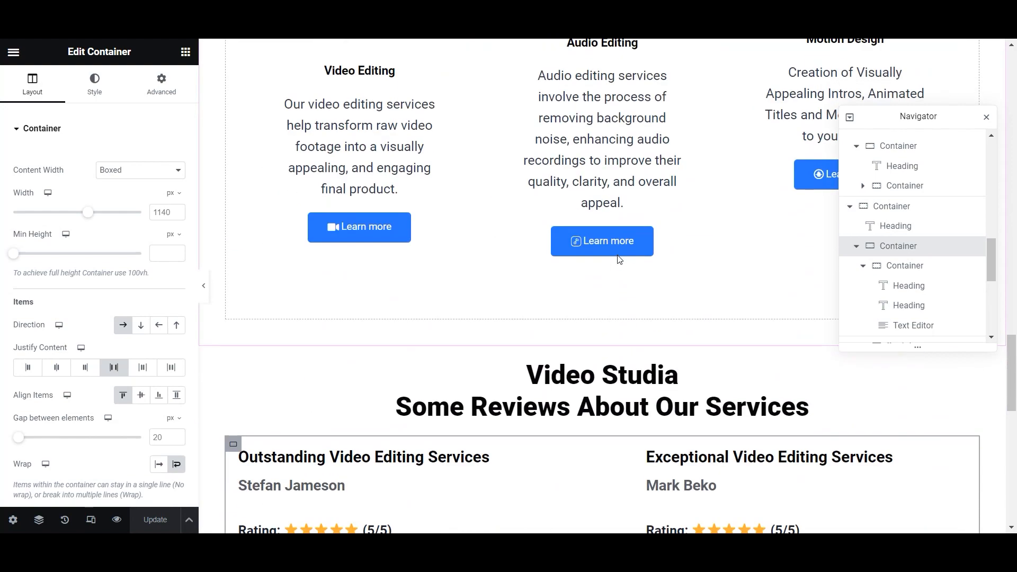
scroll(619, 260, "down", 10)
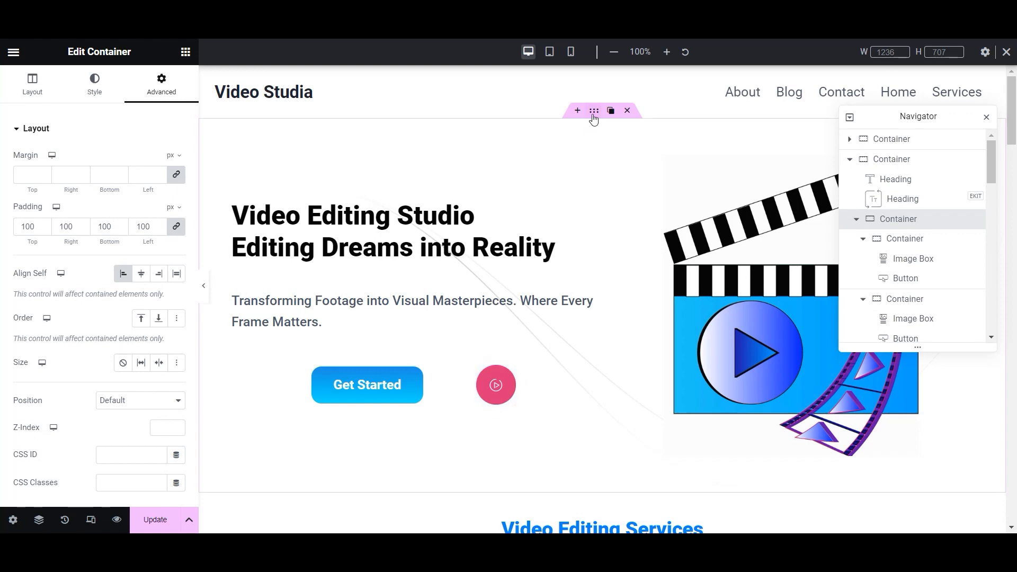
left_click(593, 113)
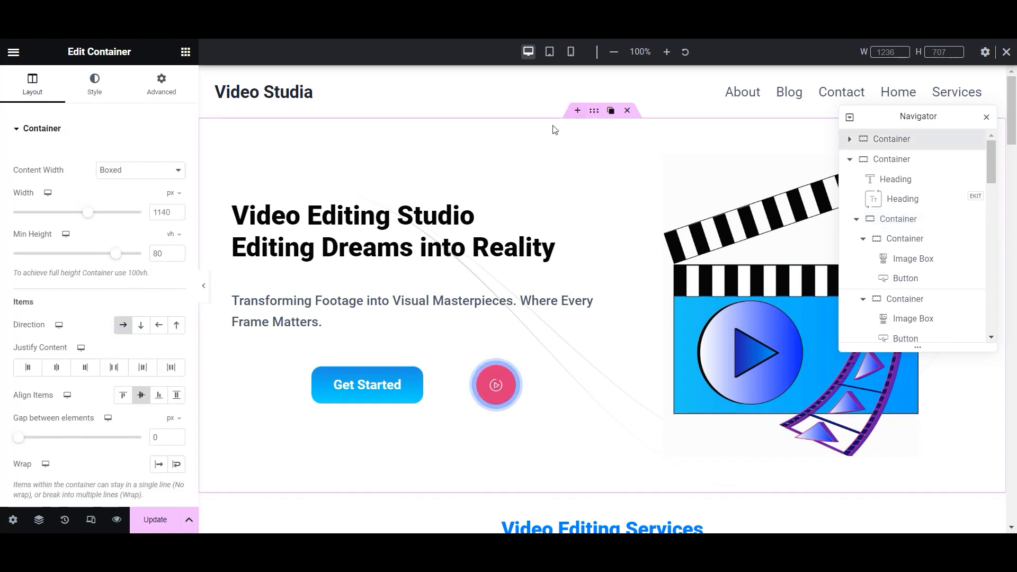
scroll(518, 175, "down", 8)
scroll(529, 158, "up", 8)
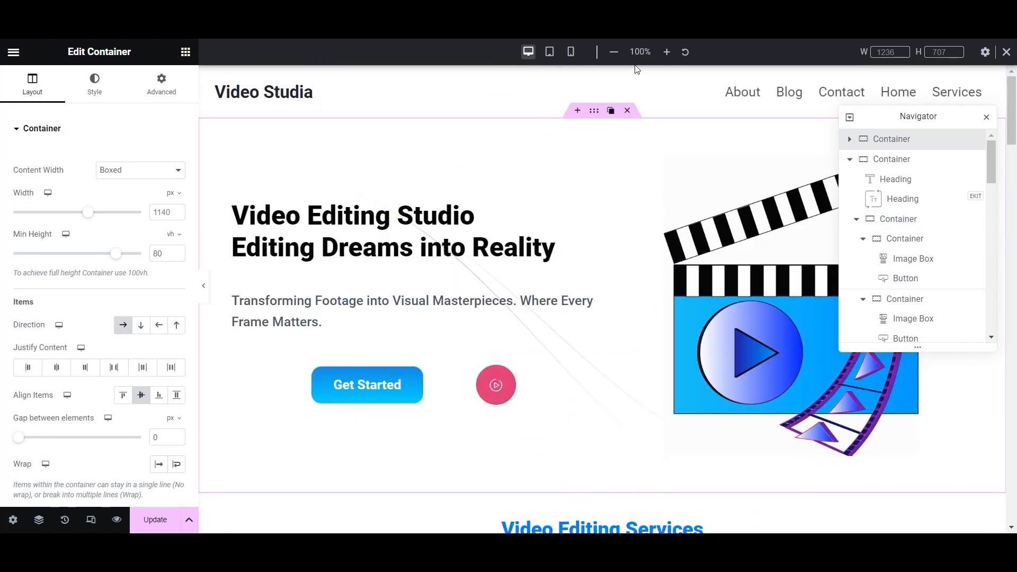
- Switch to Tablet view and change the Video Editing Services card's padding from 40 to 20
left_click(549, 51)
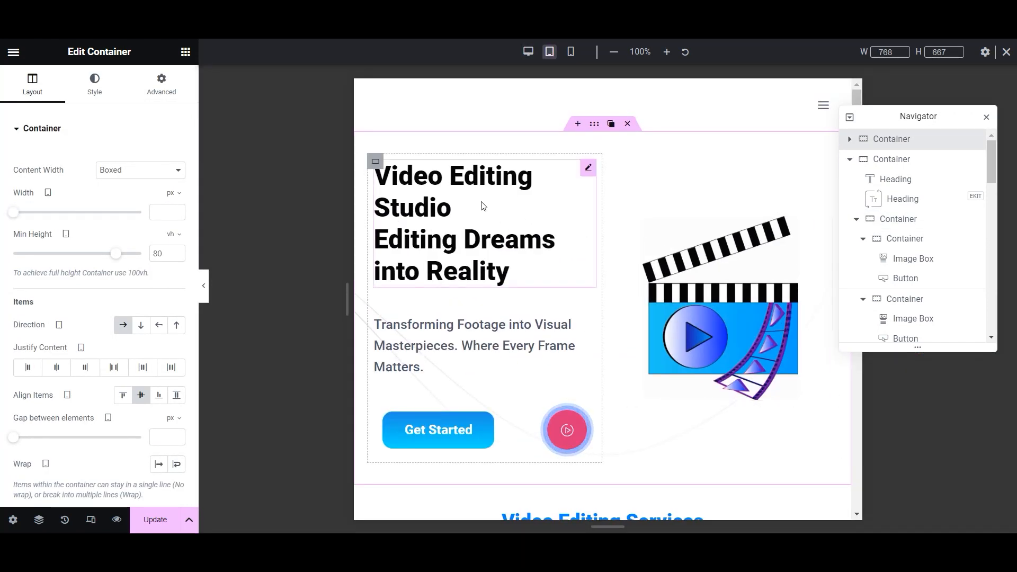
scroll(482, 205, "down", 6)
scroll(628, 196, "down", 6)
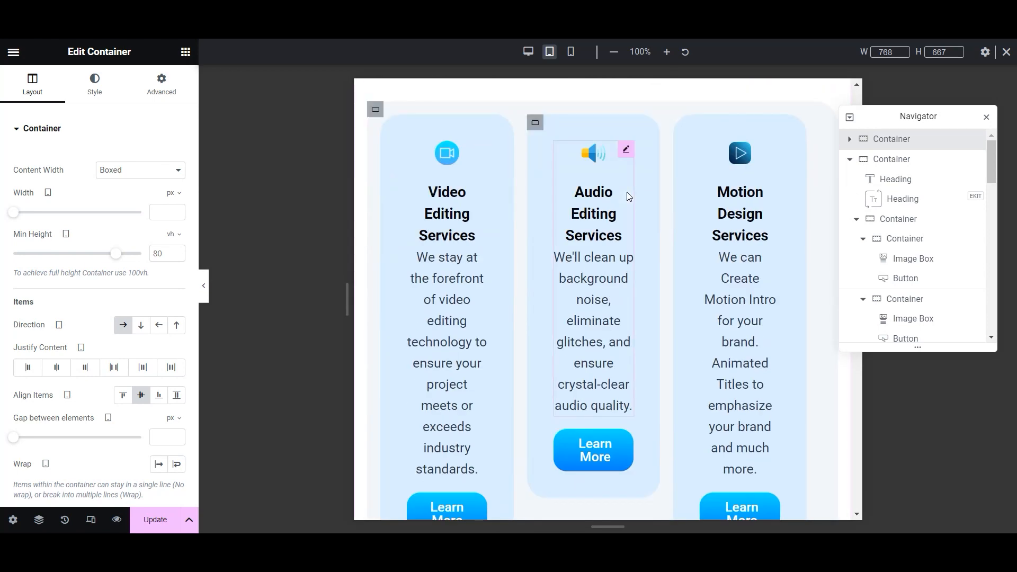
scroll(552, 197, "up", 3)
left_click(376, 181)
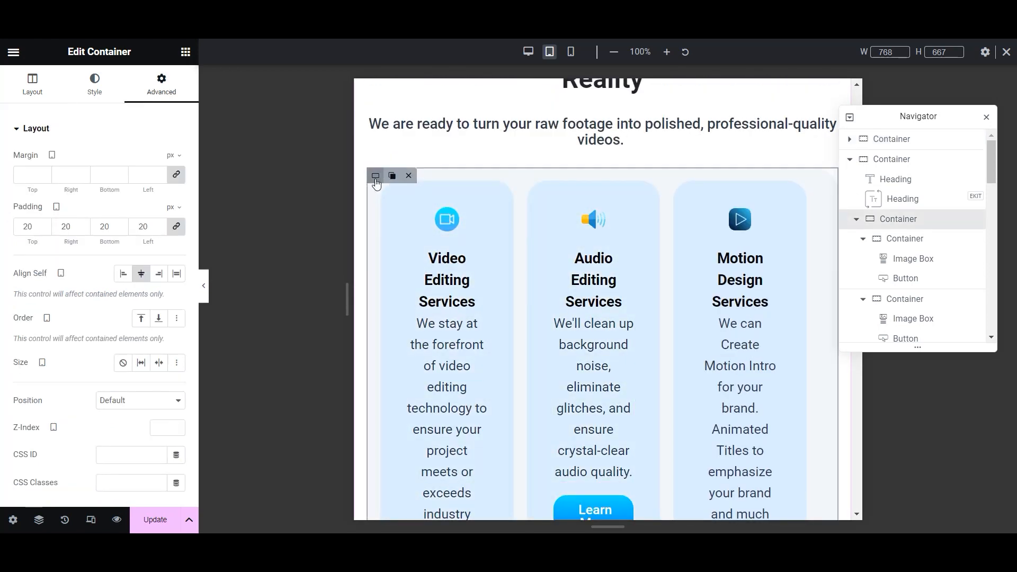
left_click(389, 192)
left_click(157, 90)
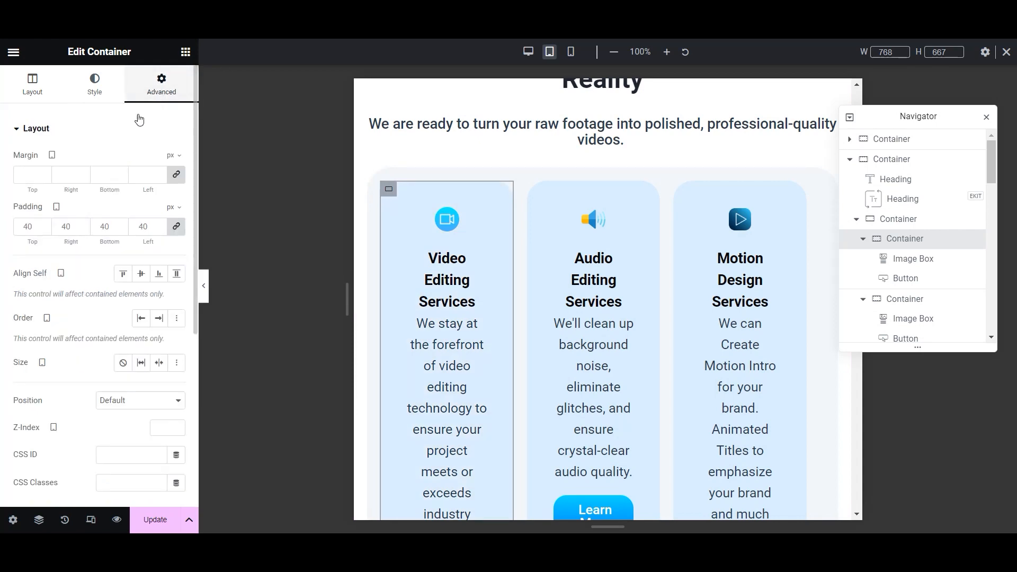
double_click(29, 227)
type("20")
scroll(399, 284, "down", 1)
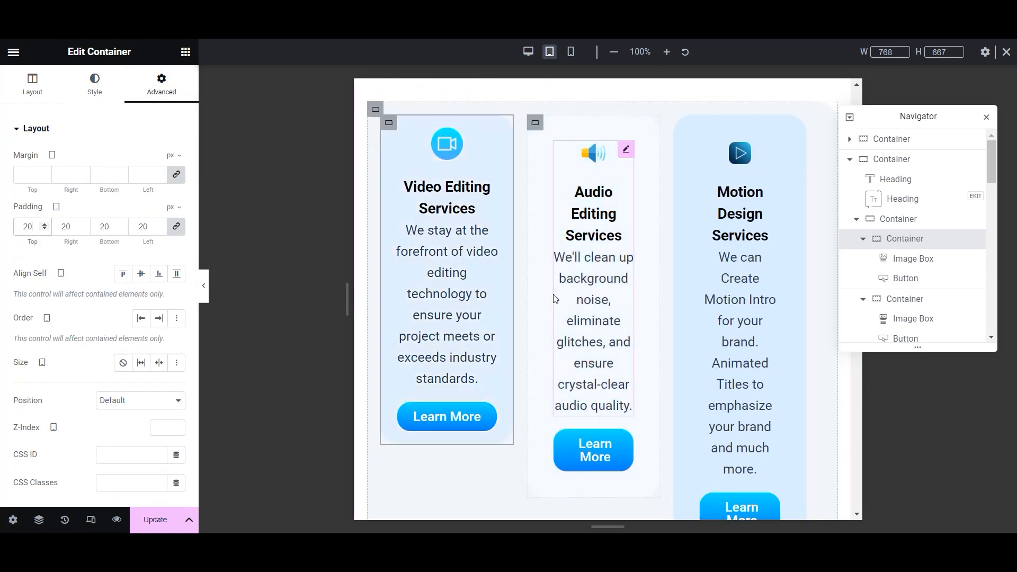
scroll(503, 296, "up", 2)
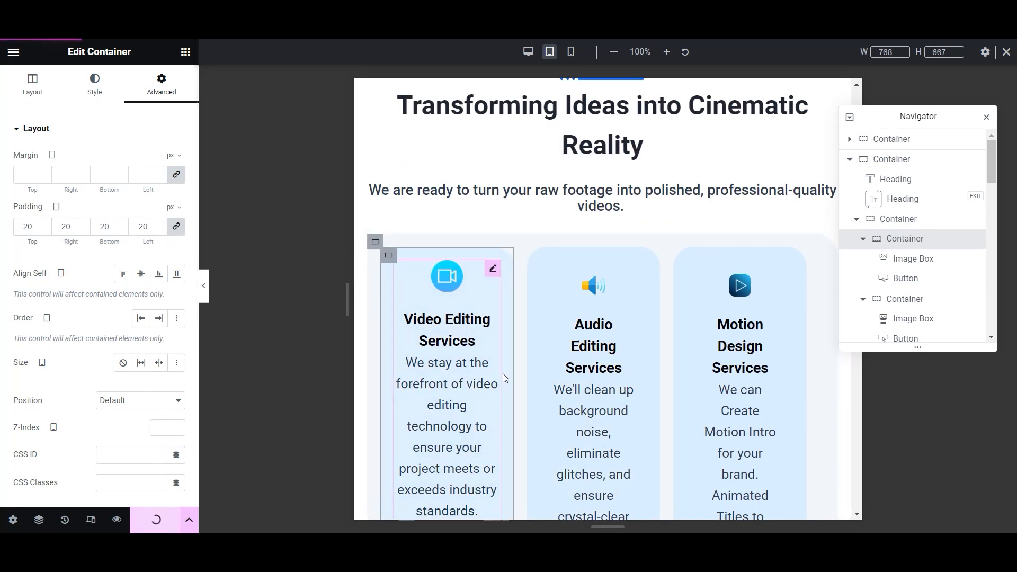
- Set the Audio Editing and Motion Design Services cards' padding to 20 as well
left_click(535, 255)
left_click(162, 83)
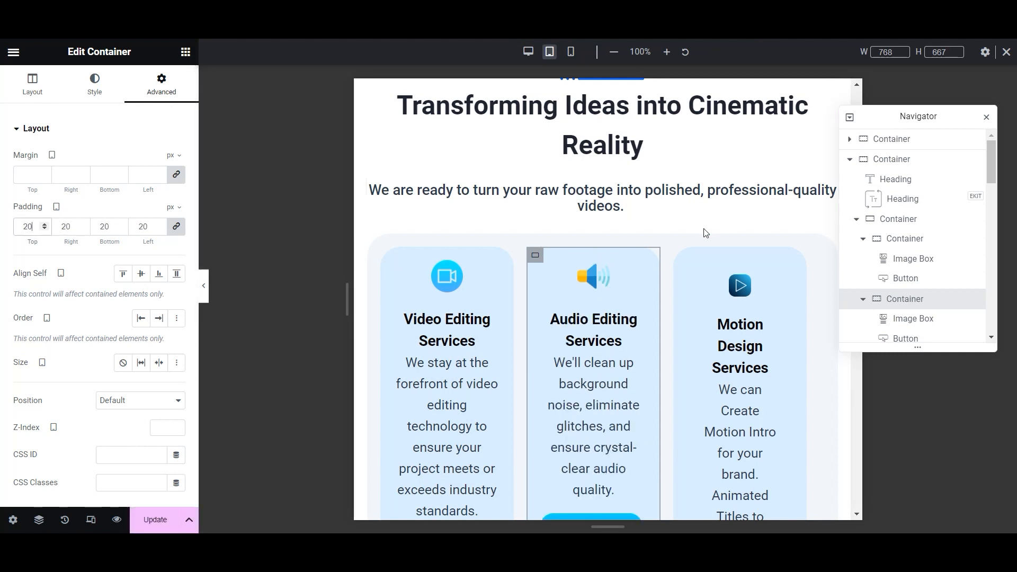
left_click(683, 255)
left_click(161, 82)
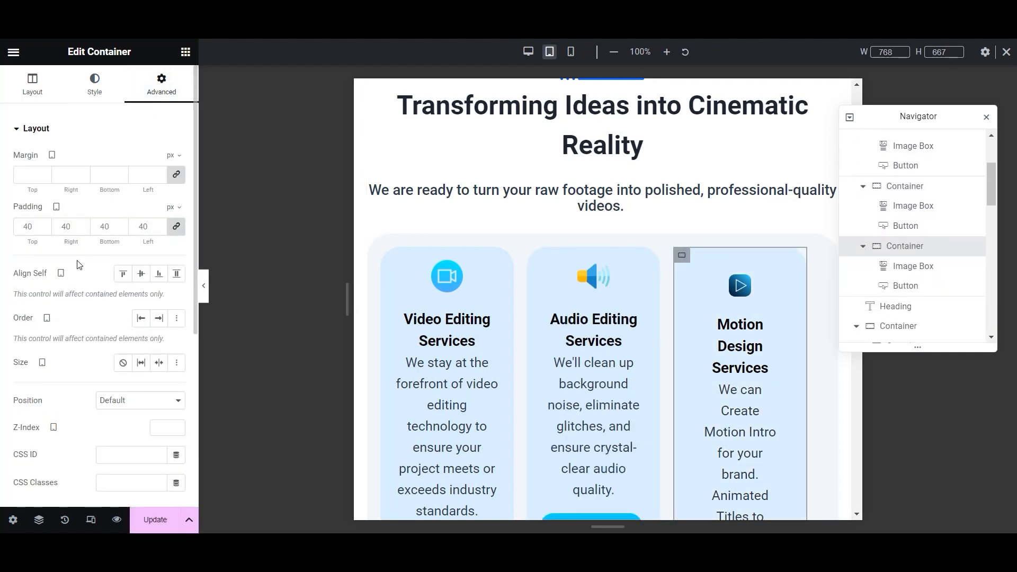
type("20")
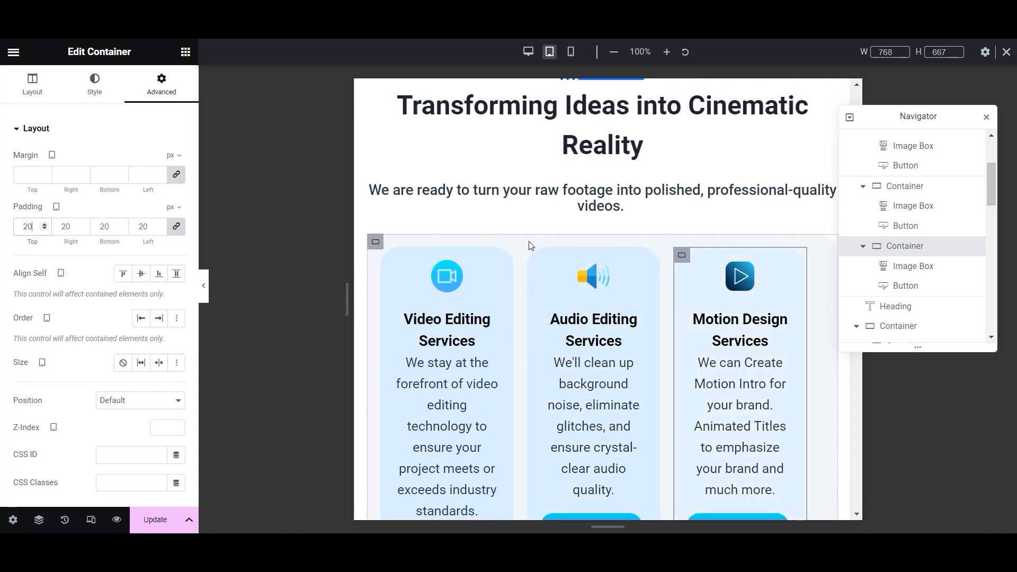
left_click(376, 243)
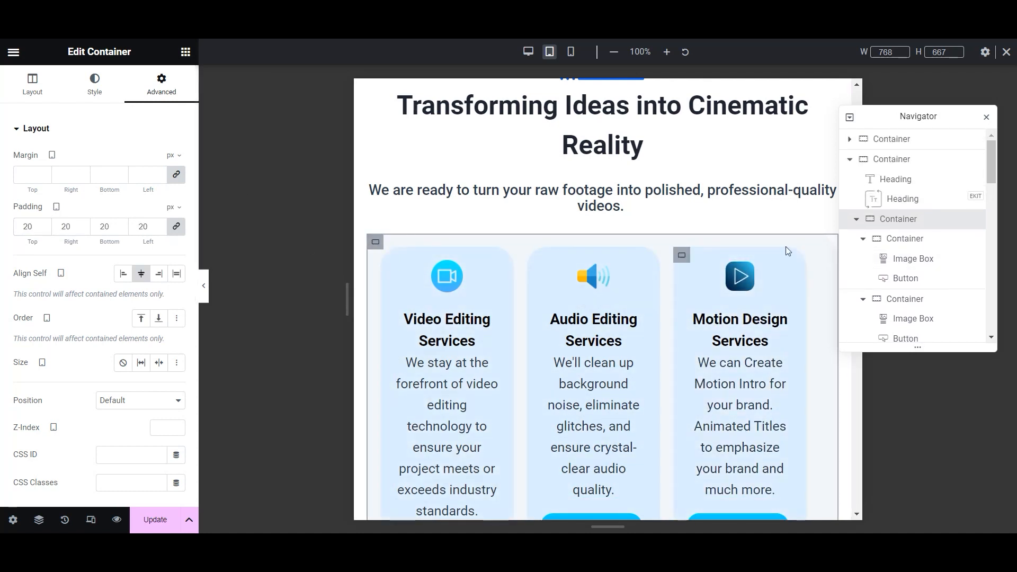
- Set the cards container's Align Items to Start so the cards top-align
left_click(46, 105)
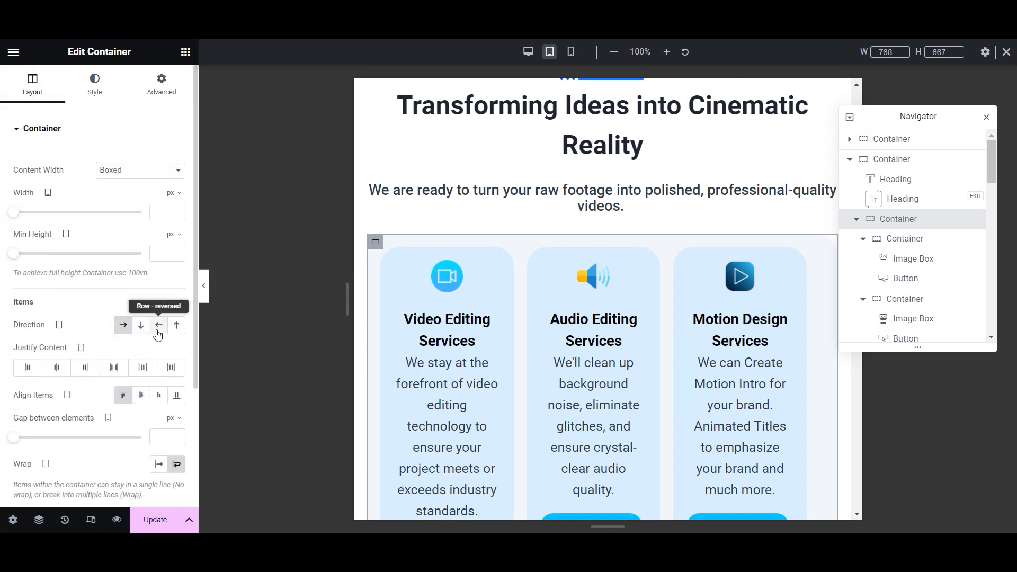
left_click(140, 397)
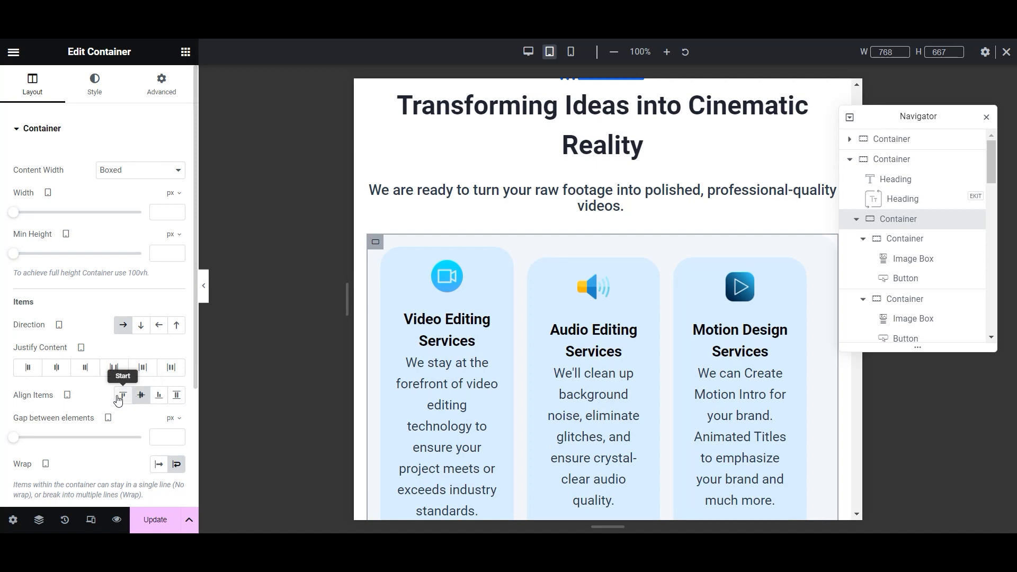
left_click(122, 395)
scroll(617, 197, "down", 3)
scroll(618, 197, "up", 2)
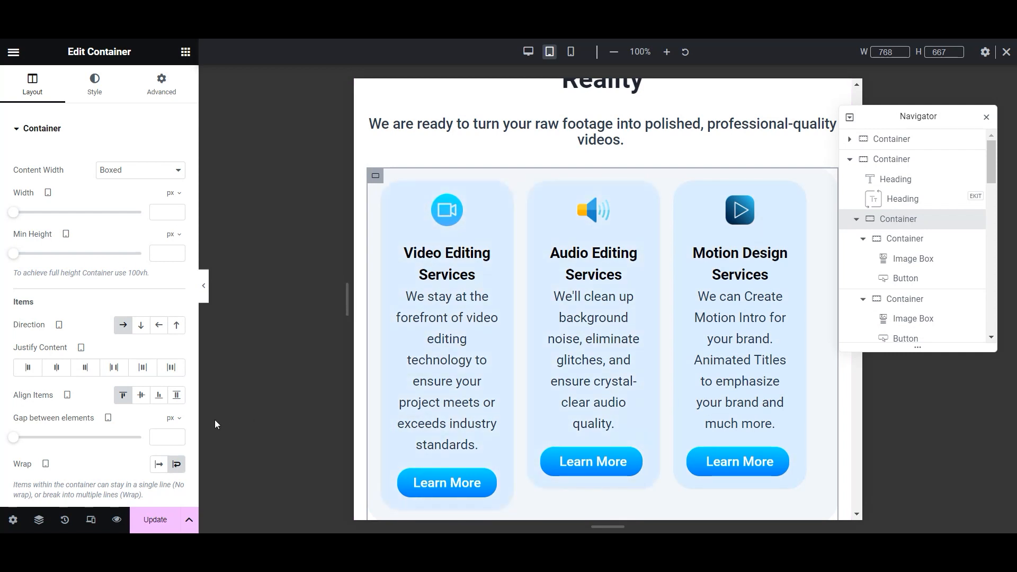
- Set a 25px gap between the service cards and update the page
left_click_drag(16, 440, 24, 437)
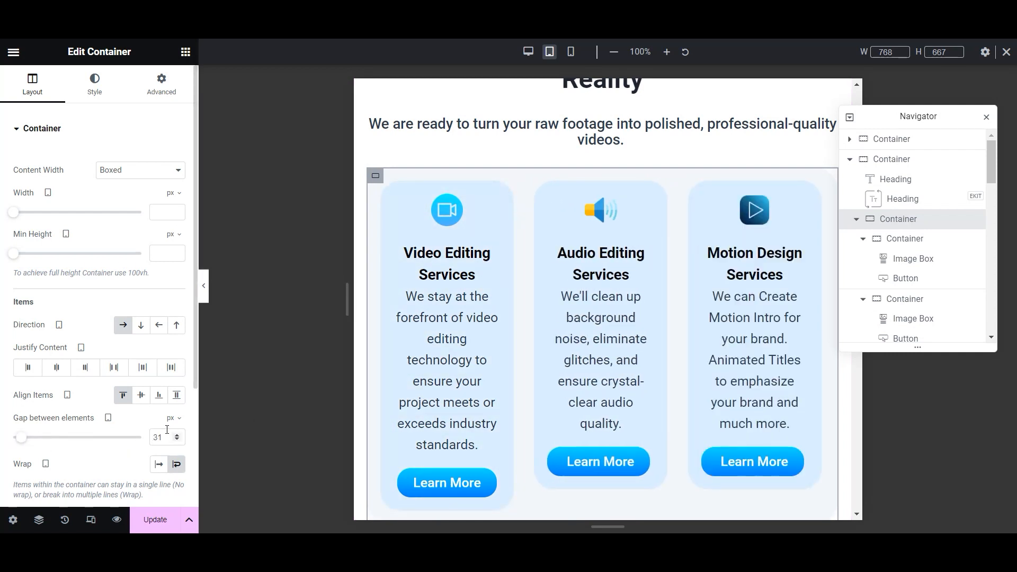
type("25")
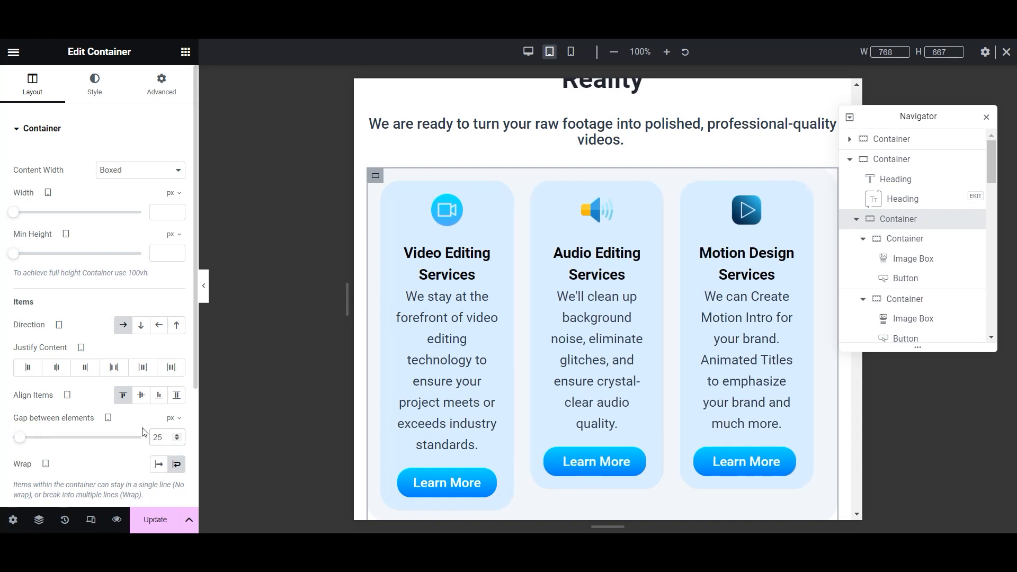
scroll(641, 345, "down", 3)
scroll(641, 346, "up", 3)
scroll(641, 344, "down", 3)
scroll(641, 345, "up", 2)
left_click(147, 521)
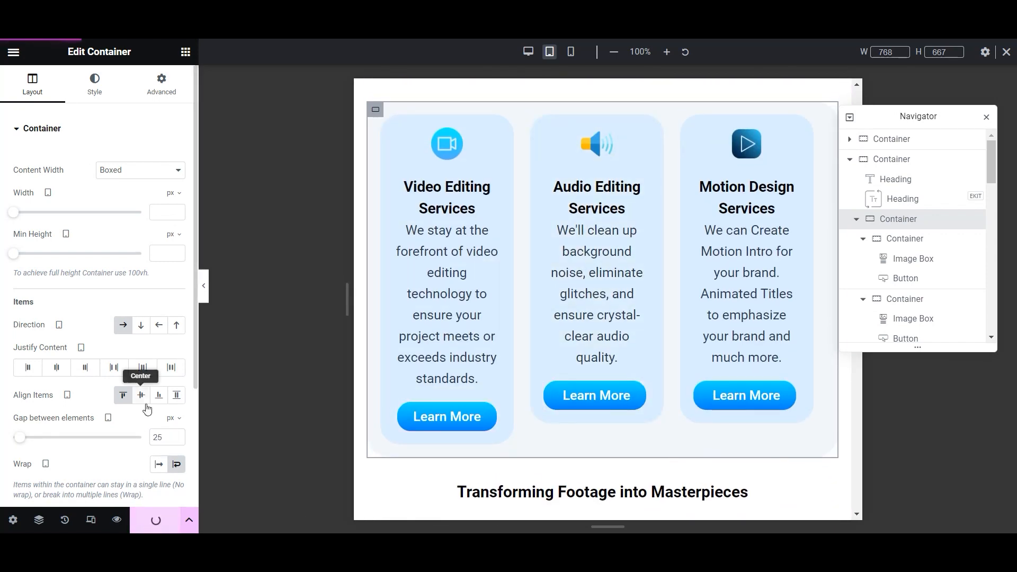
- Set Justify Content to Center for the cards and update again
left_click(60, 370)
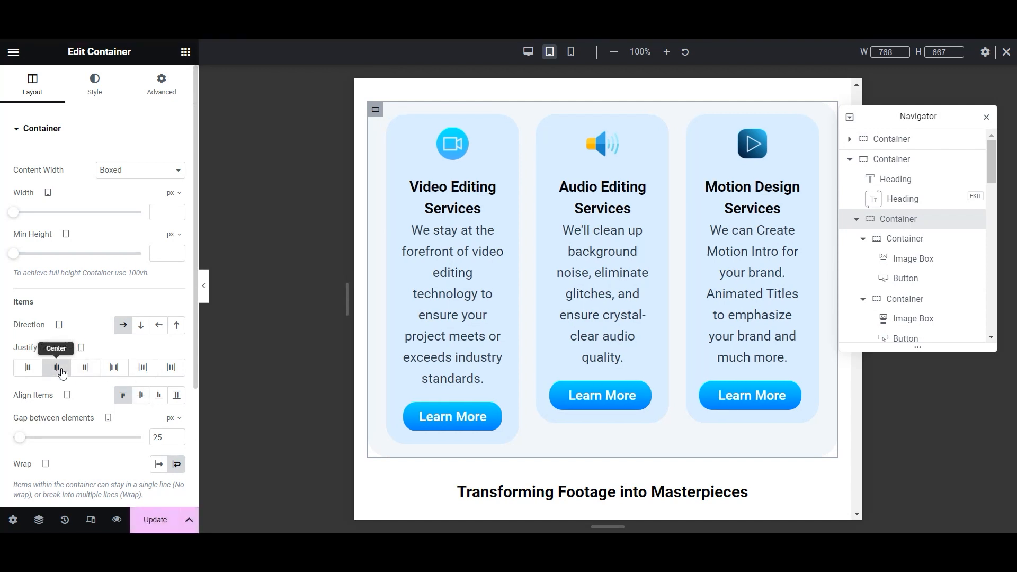
left_click(155, 520)
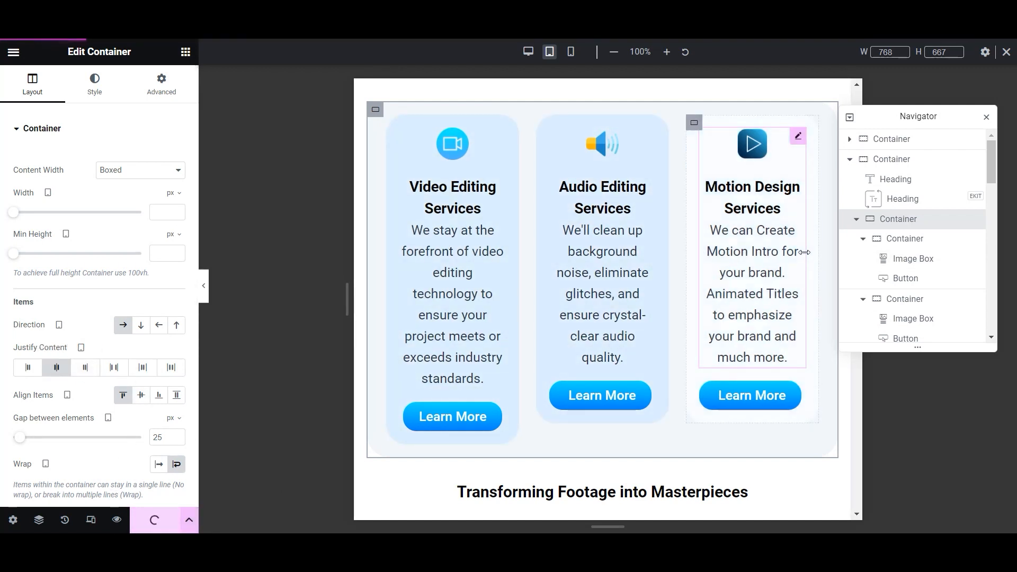
scroll(508, 300, "down", 5)
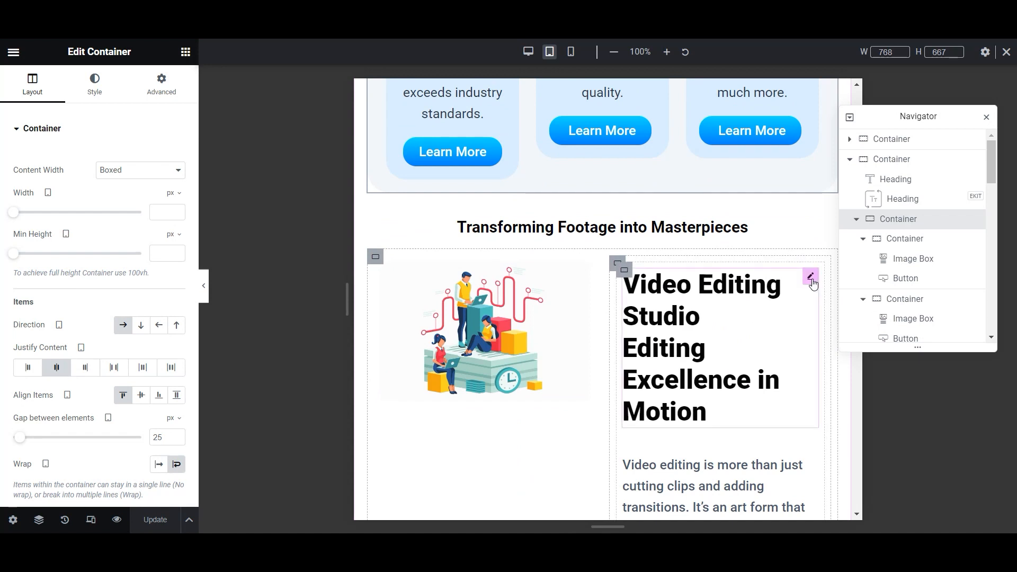
- Inspect the Video Editing Studio heading's layout, content, style and typography settings
left_click(810, 276)
left_click(162, 83)
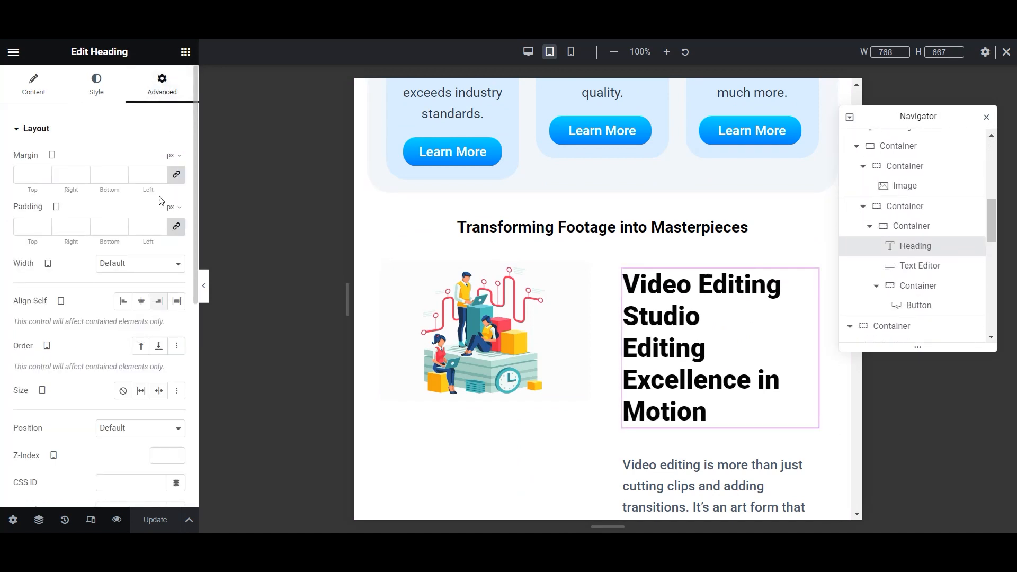
left_click(16, 88)
left_click(96, 85)
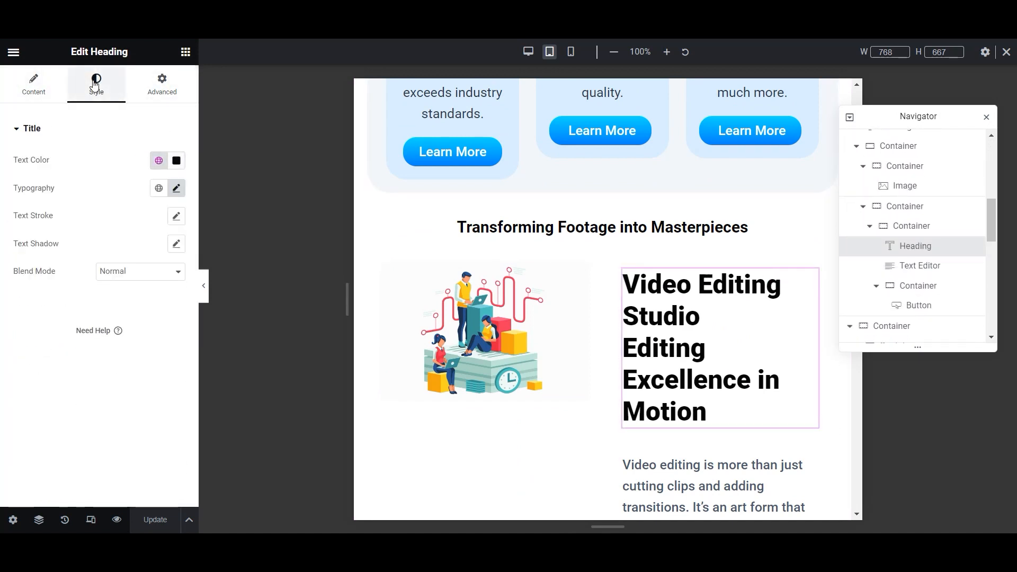
left_click(176, 189)
left_click(100, 171)
scroll(507, 351, "down", 4)
scroll(568, 463, "up", 2)
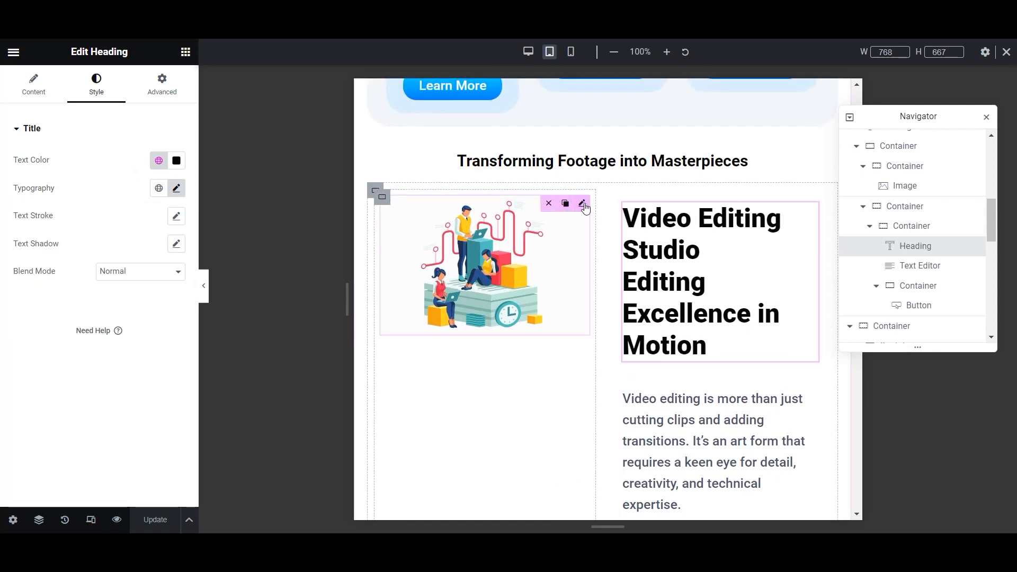
- Centre the illustration horizontally and vertically within its container
left_click(396, 197)
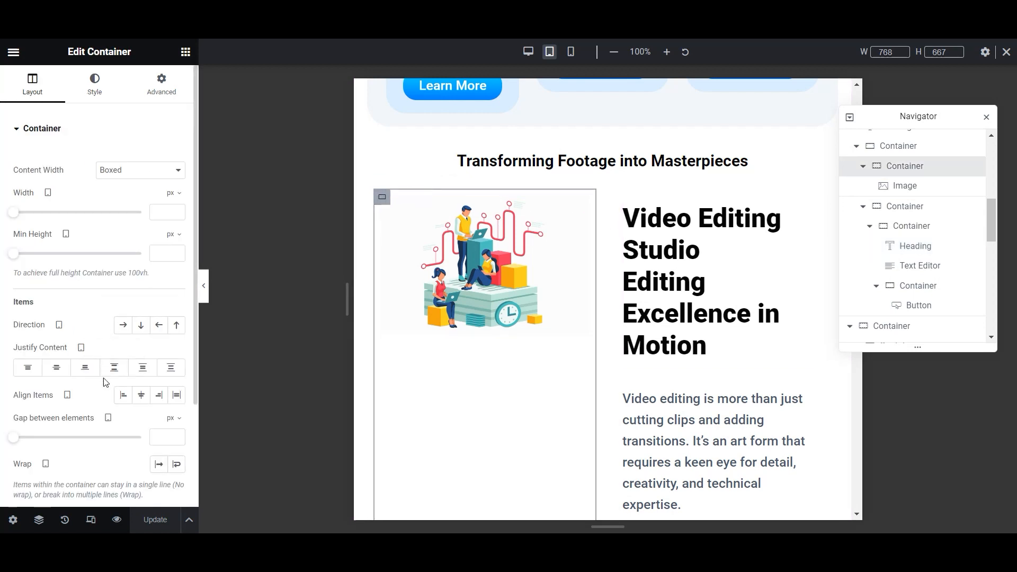
left_click(143, 397)
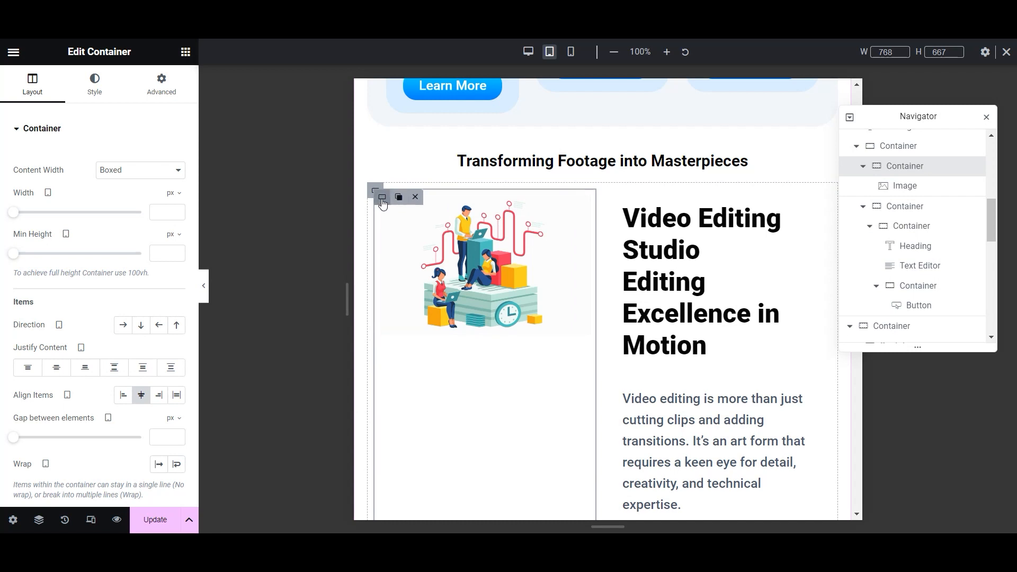
left_click(56, 367)
scroll(685, 293, "down", 3)
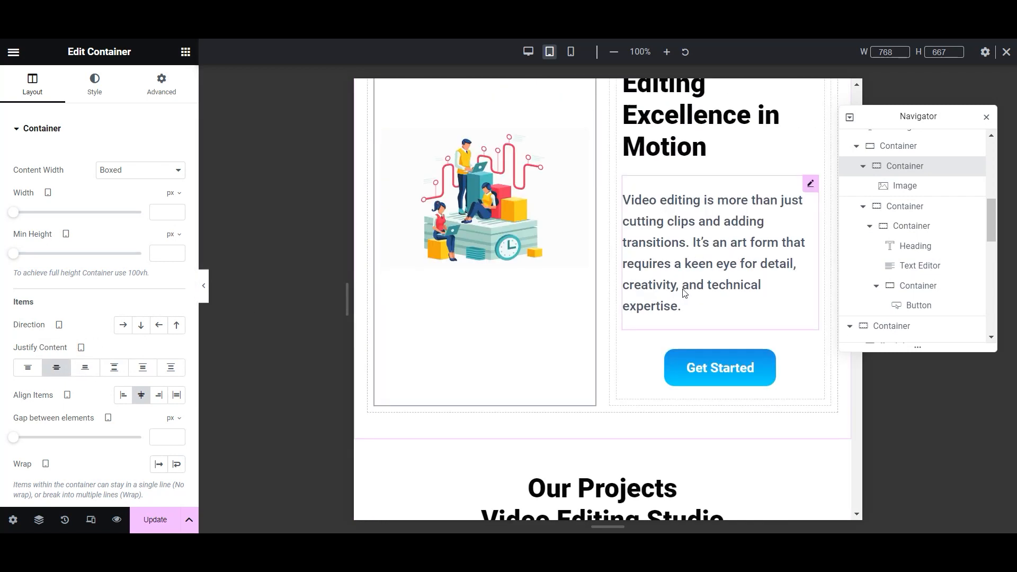
scroll(685, 293, "up", 2)
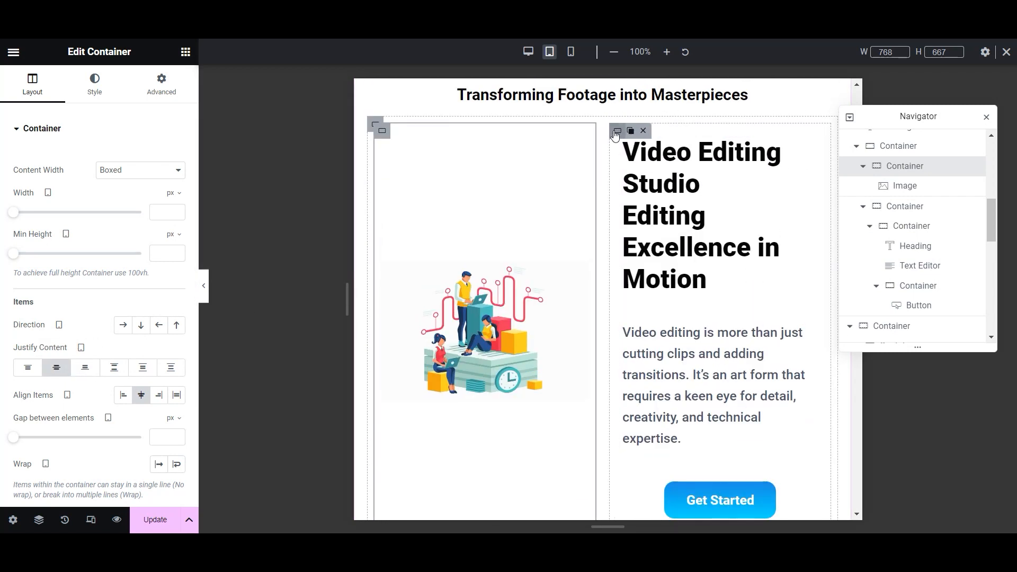
- Show the Advanced spacing settings of the heading-and-text container
left_click(625, 137)
left_click(162, 85)
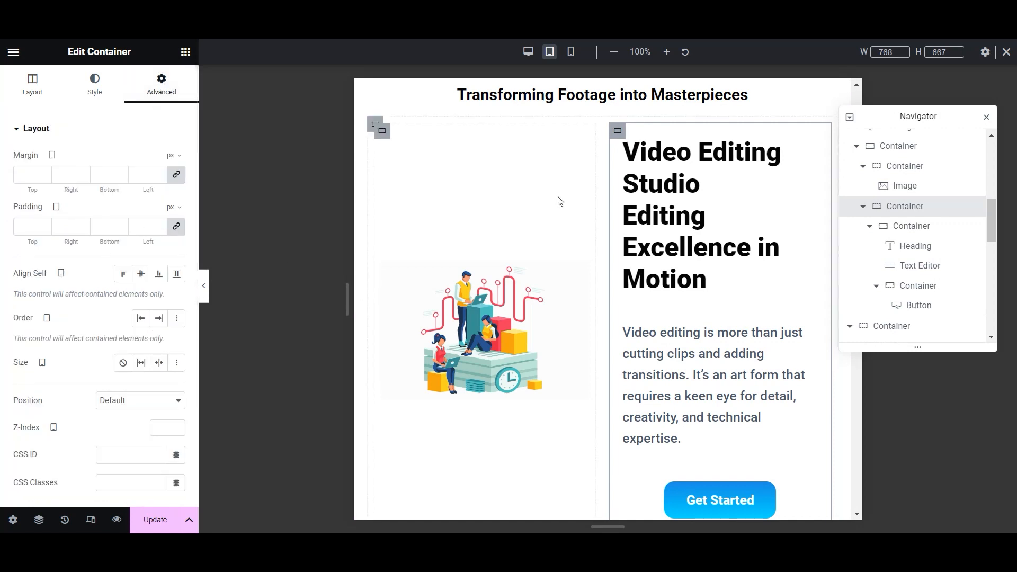
scroll(701, 263, "down", 2)
scroll(704, 256, "up", 1)
scroll(706, 257, "down", 1)
scroll(706, 256, "up", 3)
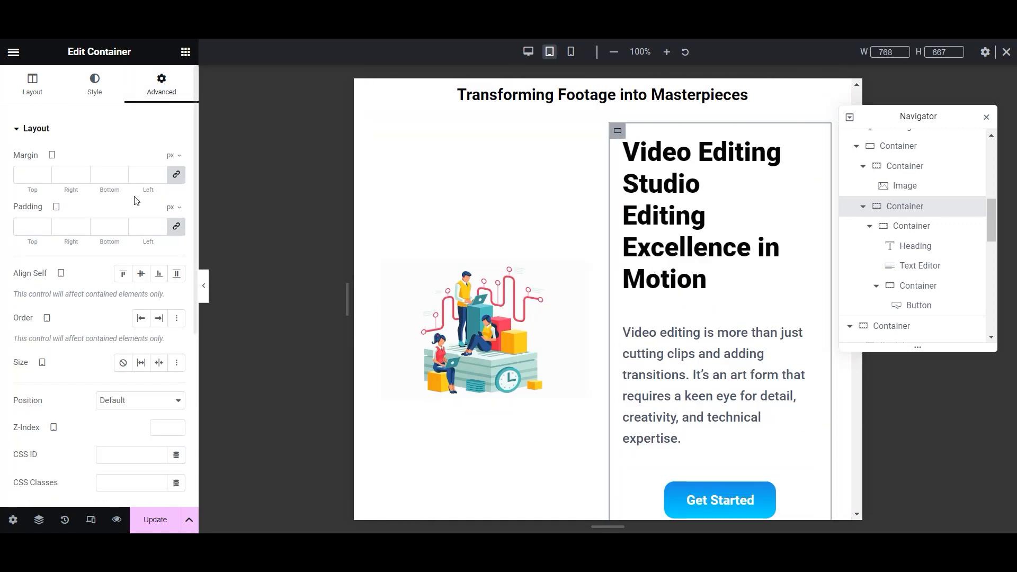
- Show the Video Editing Studio section container's Advanced settings and scroll toward Our Projects
left_click(373, 191)
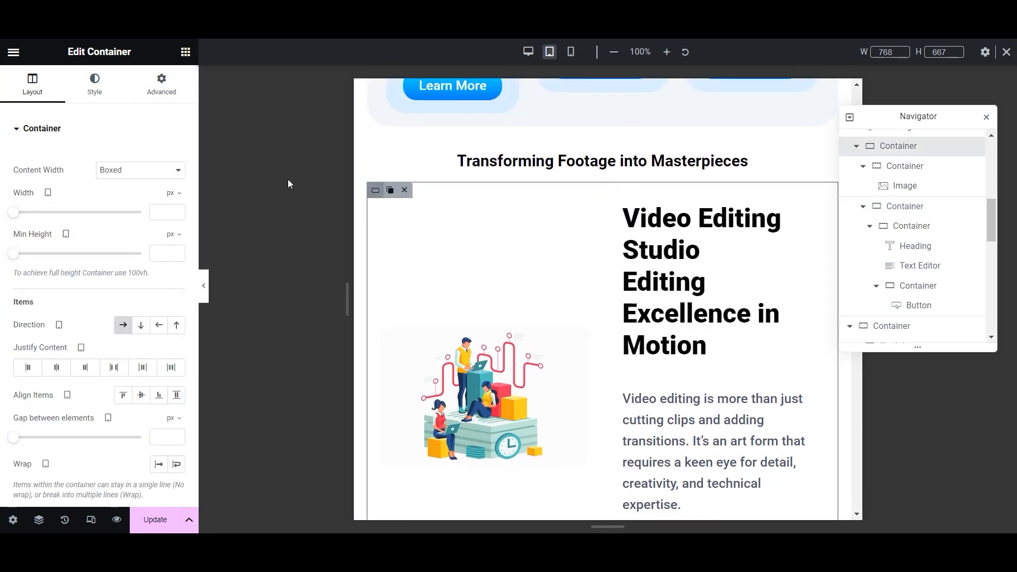
left_click(162, 84)
scroll(510, 291, "down", 3)
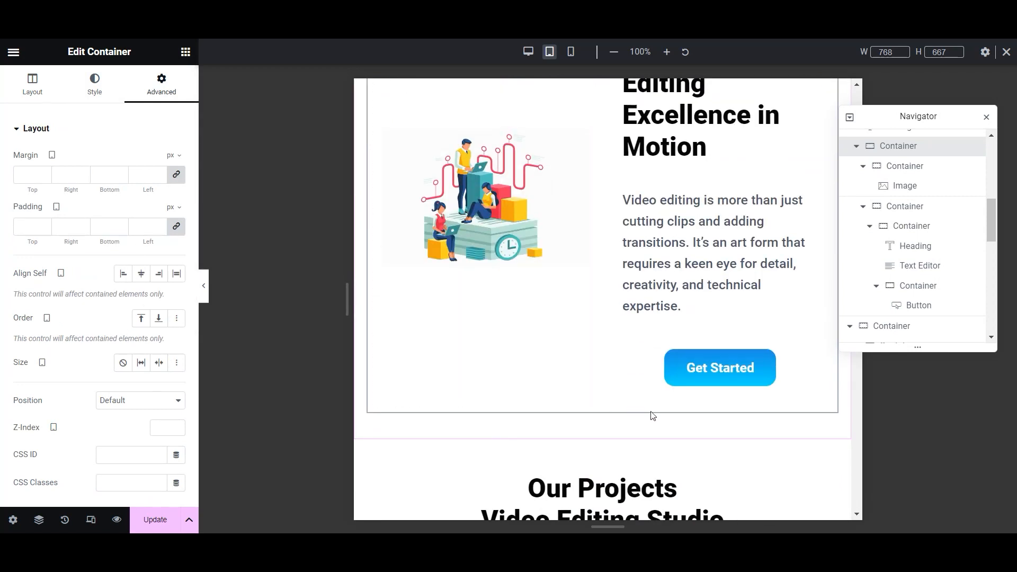
scroll(742, 344, "up", 2)
scroll(810, 318, "down", 2)
scroll(517, 415, "up", 3)
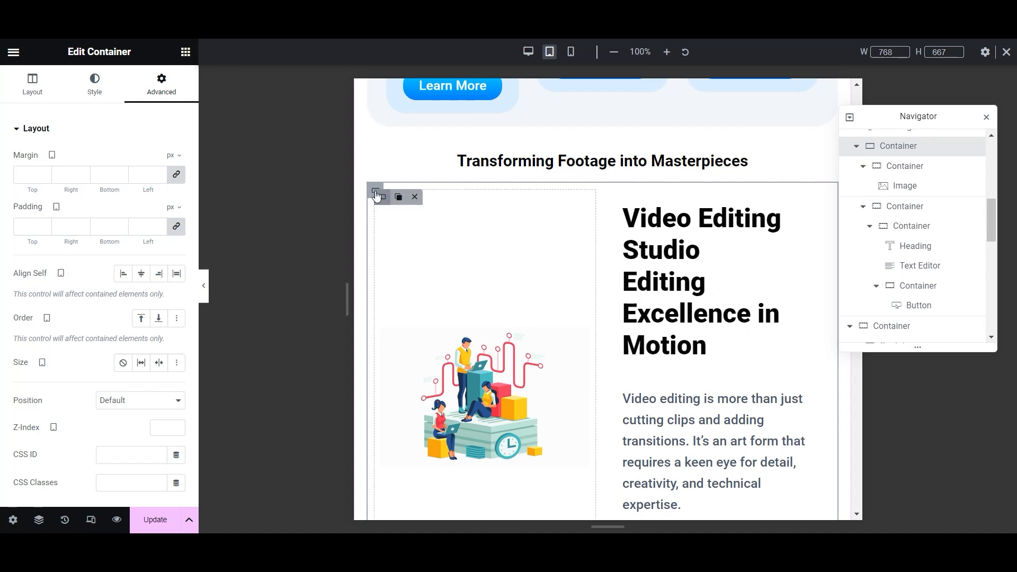
scroll(561, 277, "down", 10)
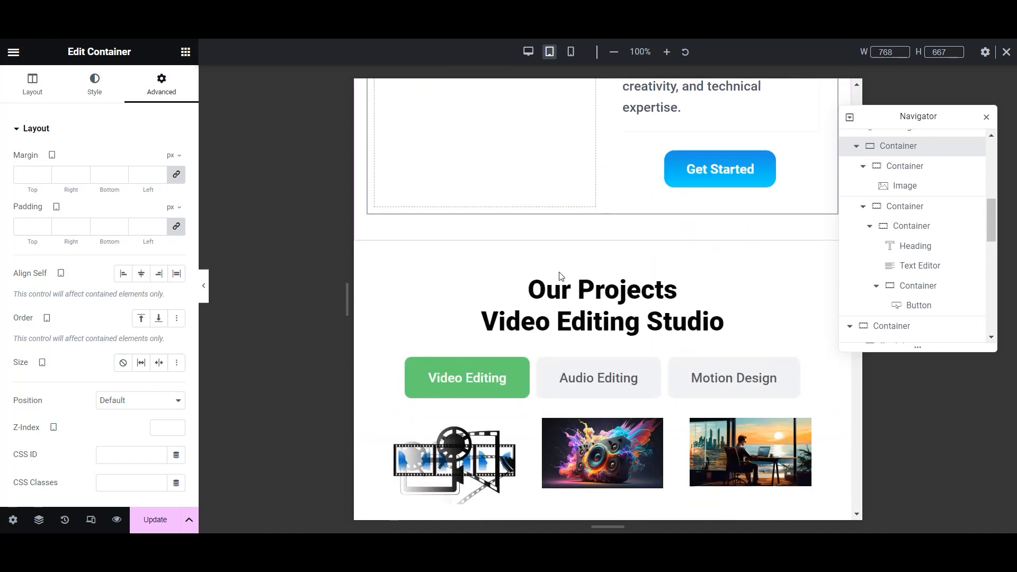
- Show the Advanced settings of the Our Projects section container
scroll(727, 394, "down", 10)
scroll(768, 388, "up", 11)
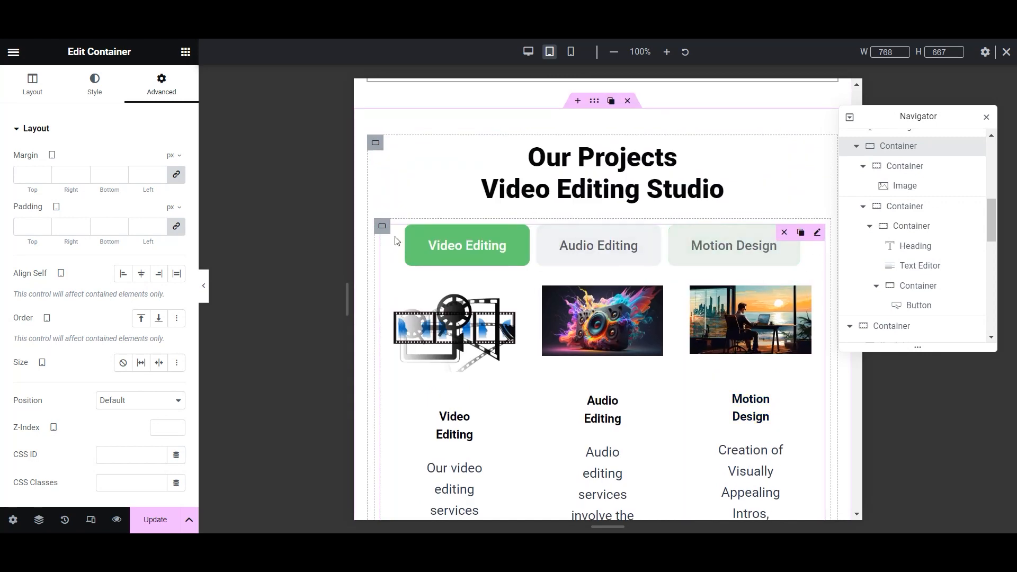
left_click(382, 226)
left_click(153, 88)
scroll(76, 345, "down", 5)
scroll(63, 403, "up", 5)
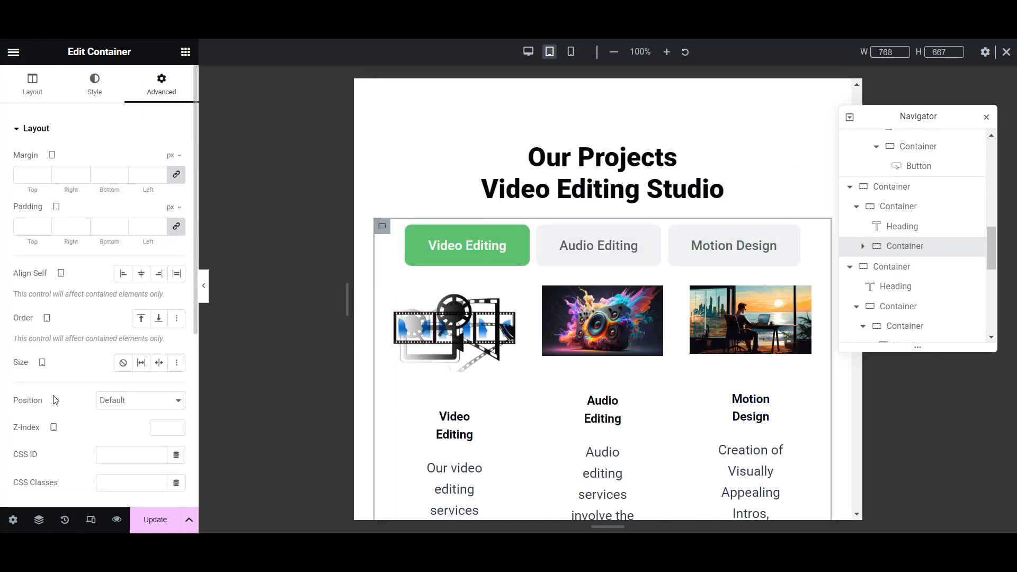
scroll(631, 351, "down", 5)
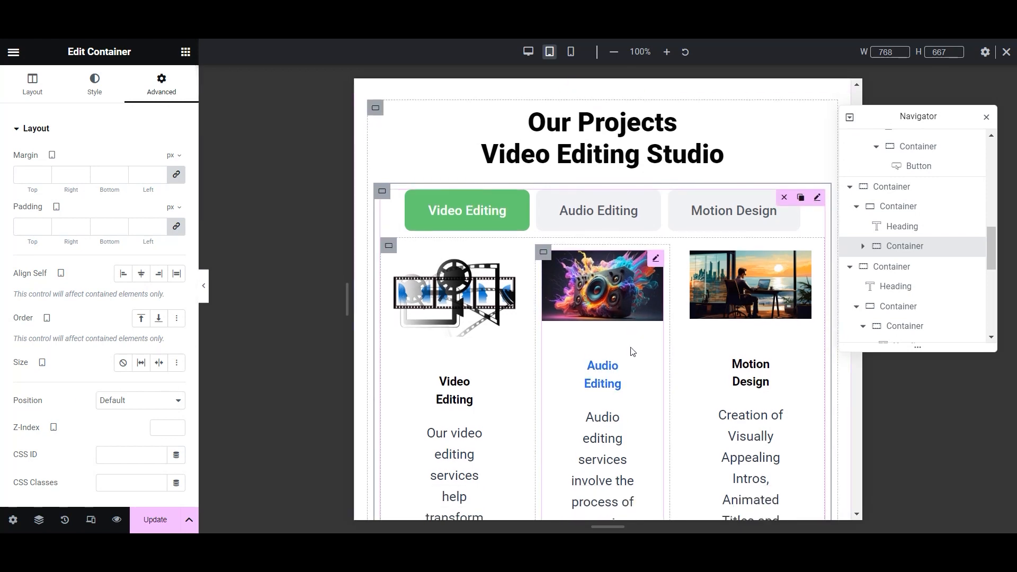
scroll(674, 371, "up", 2)
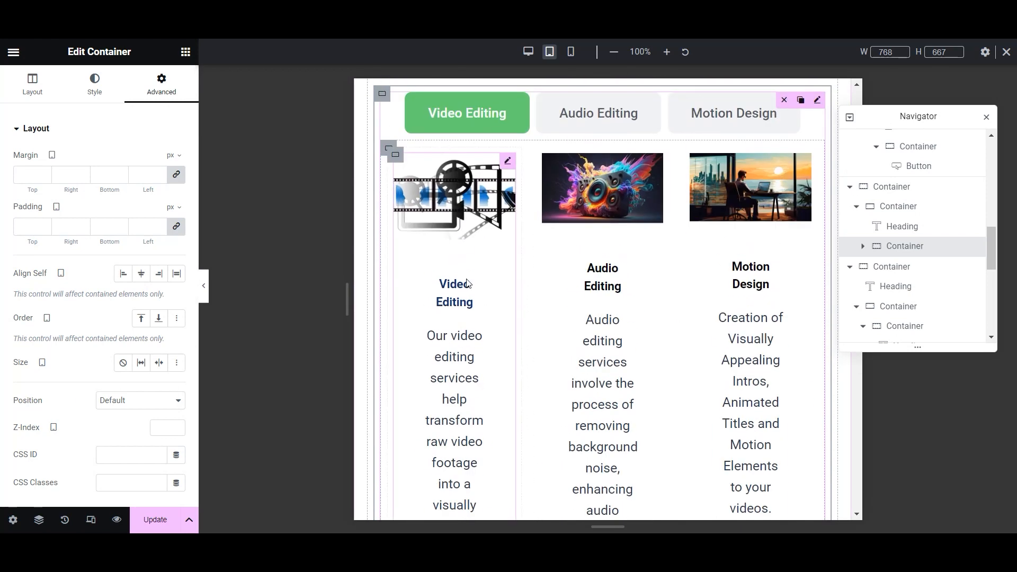
- Show the Video Editing project column's Advanced settings
left_click(397, 159)
left_click(155, 79)
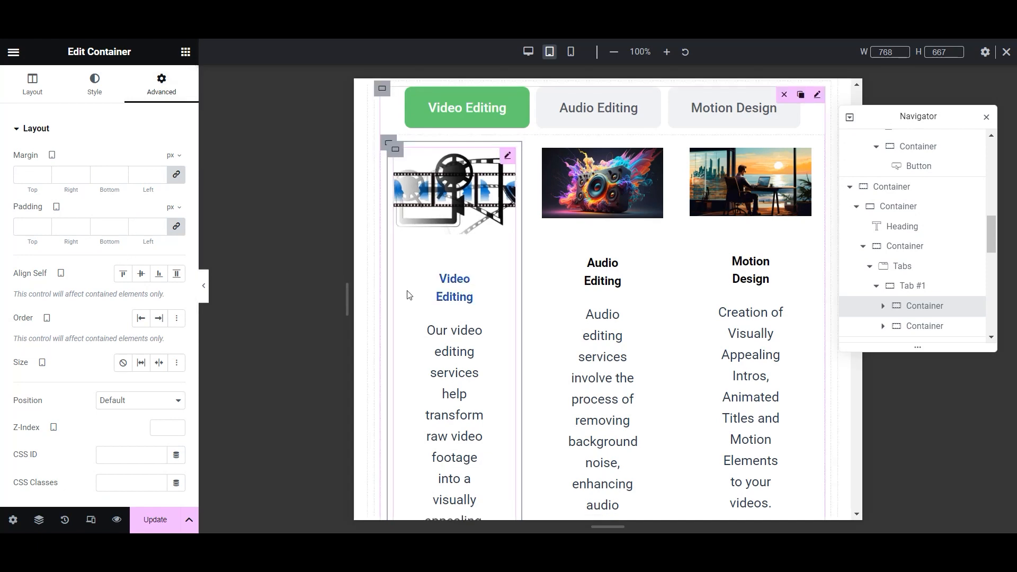
scroll(495, 297, "down", 6)
scroll(498, 298, "up", 3)
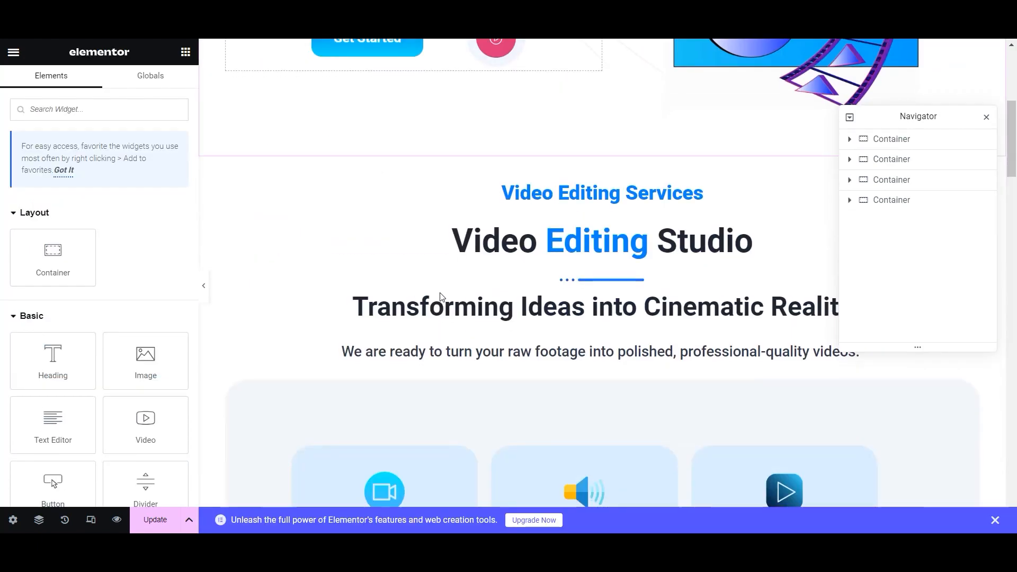
scroll(609, 175, "up", 5)
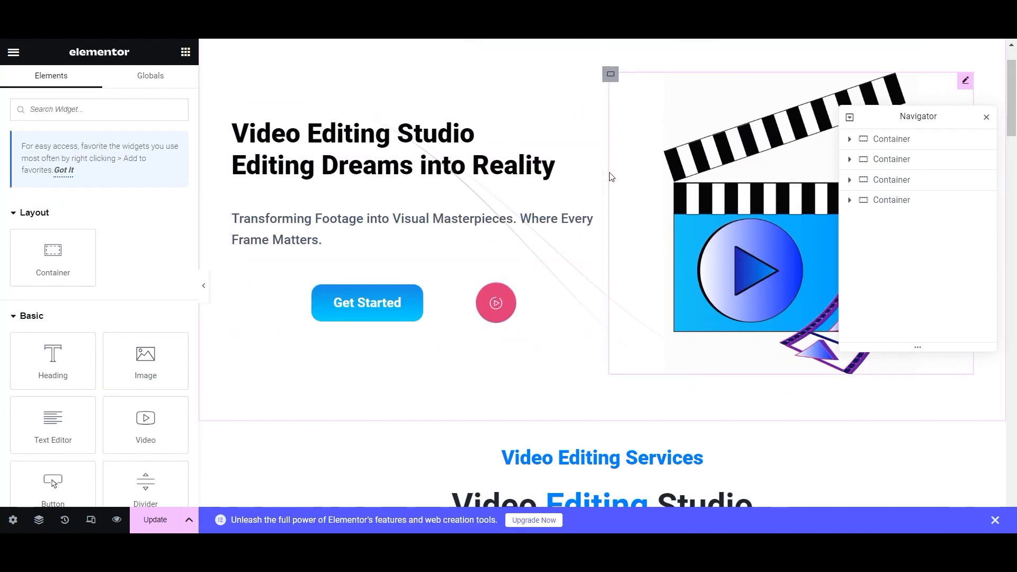
- Preview the page at tablet width and scroll down to the projects tabs
left_click(97, 521)
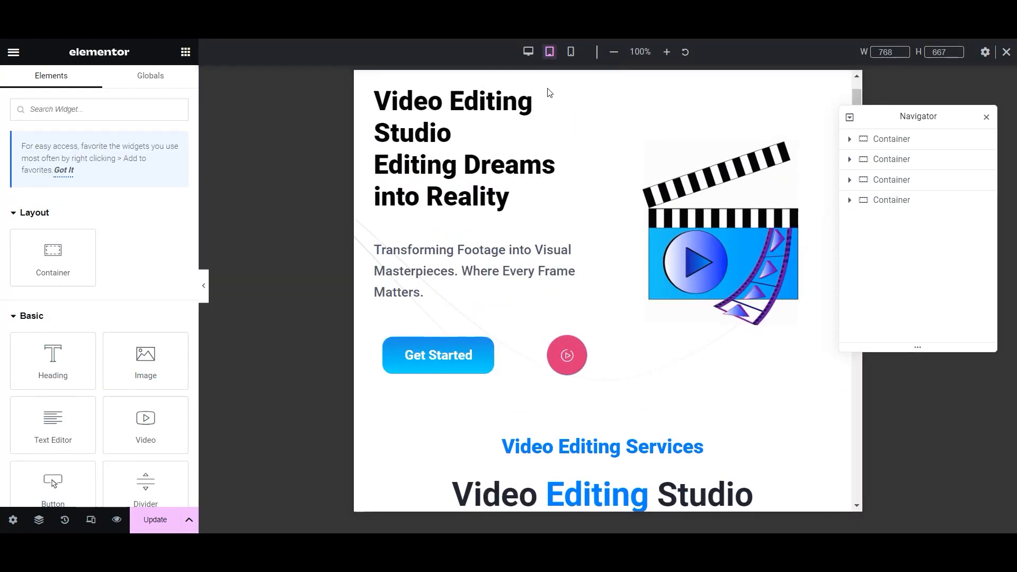
scroll(551, 254, "down", 10)
scroll(567, 253, "down", 10)
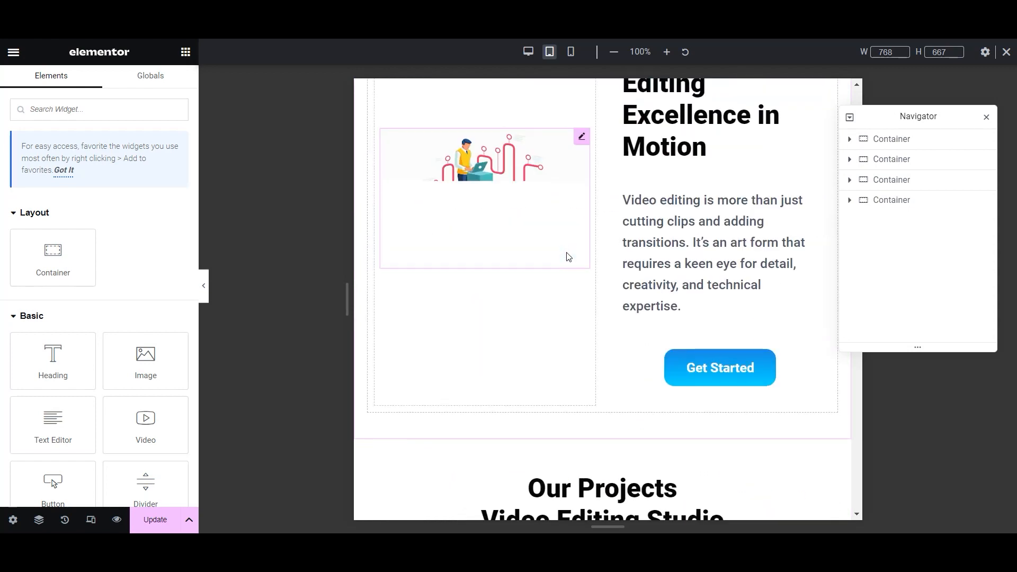
scroll(567, 257, "down", 10)
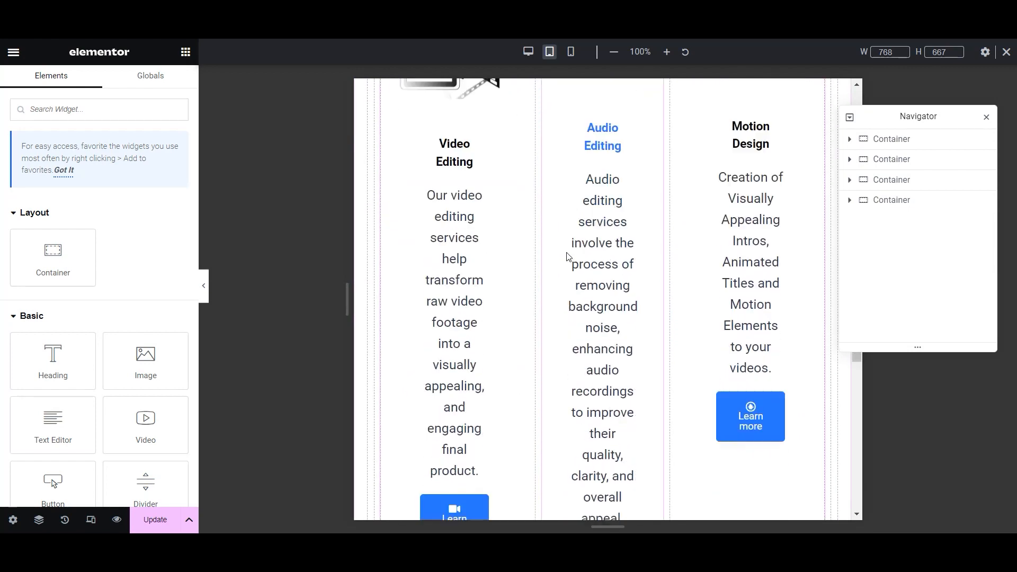
scroll(567, 257, "down", 10)
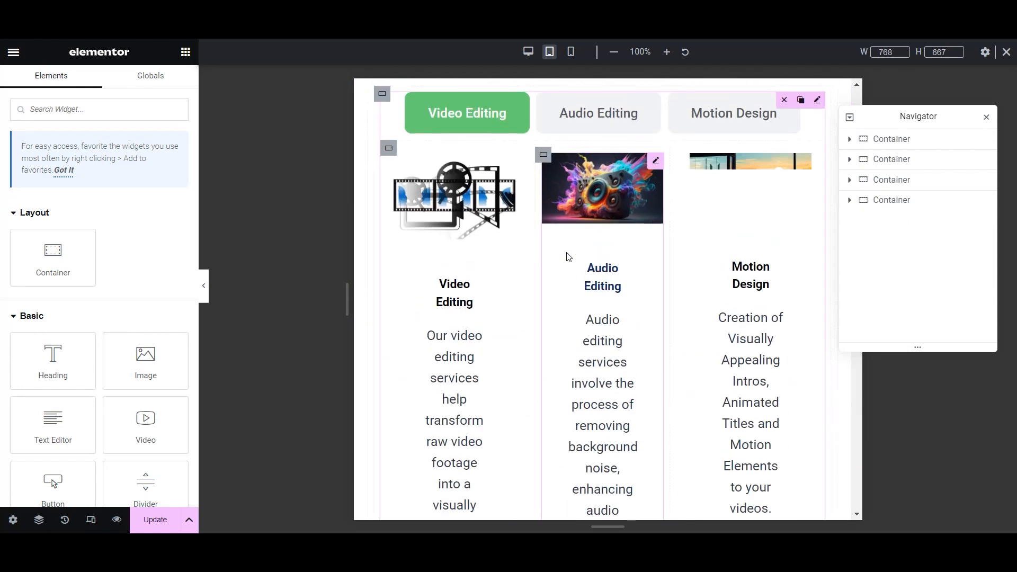
- Select the Tabs widget, then the Video Editing column, ending on its Layout settings
left_click(474, 121)
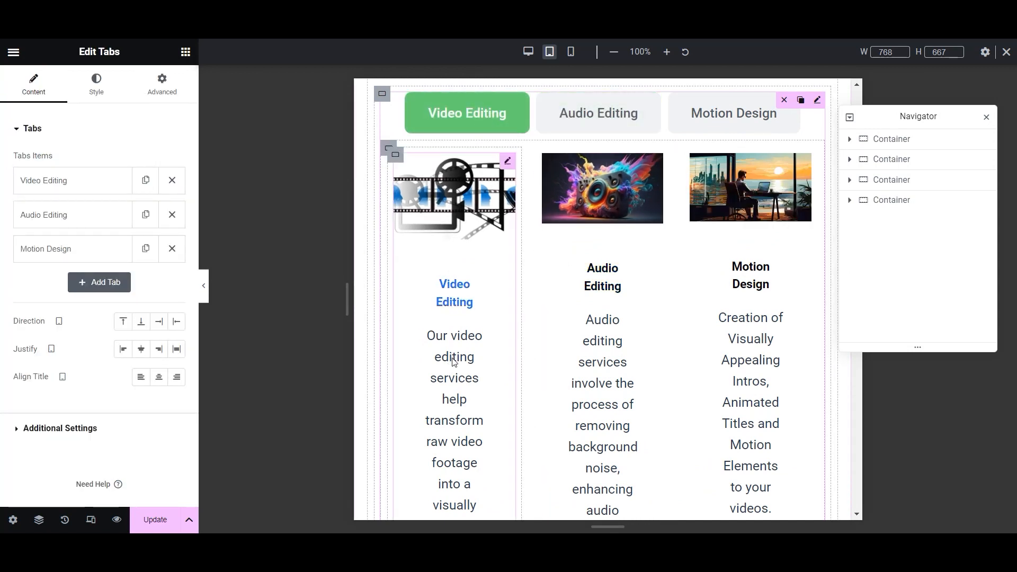
left_click(393, 158)
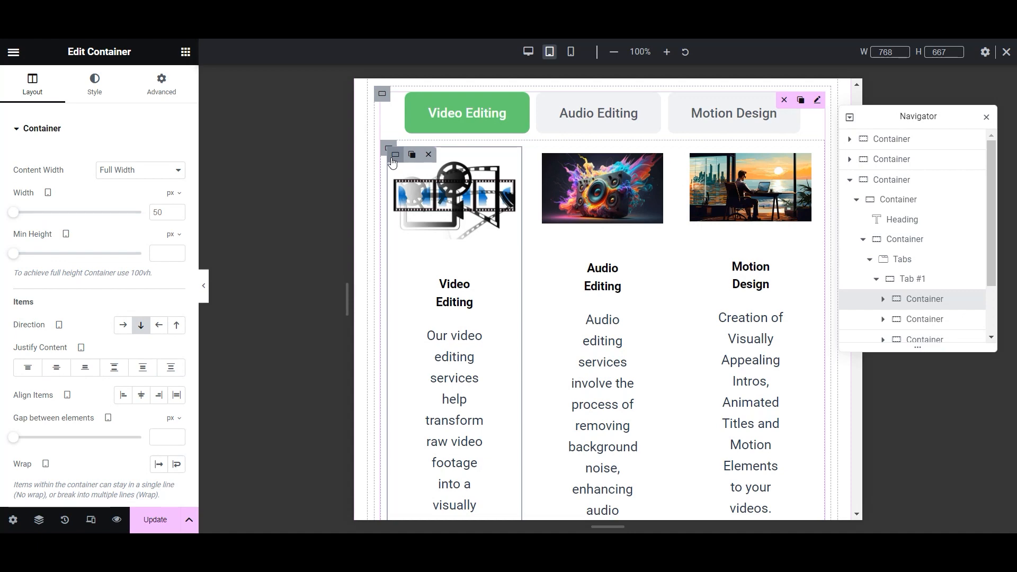
scroll(392, 162, "down", 4)
scroll(27, 318, "down", 2)
scroll(24, 320, "up", 2)
left_click(92, 88)
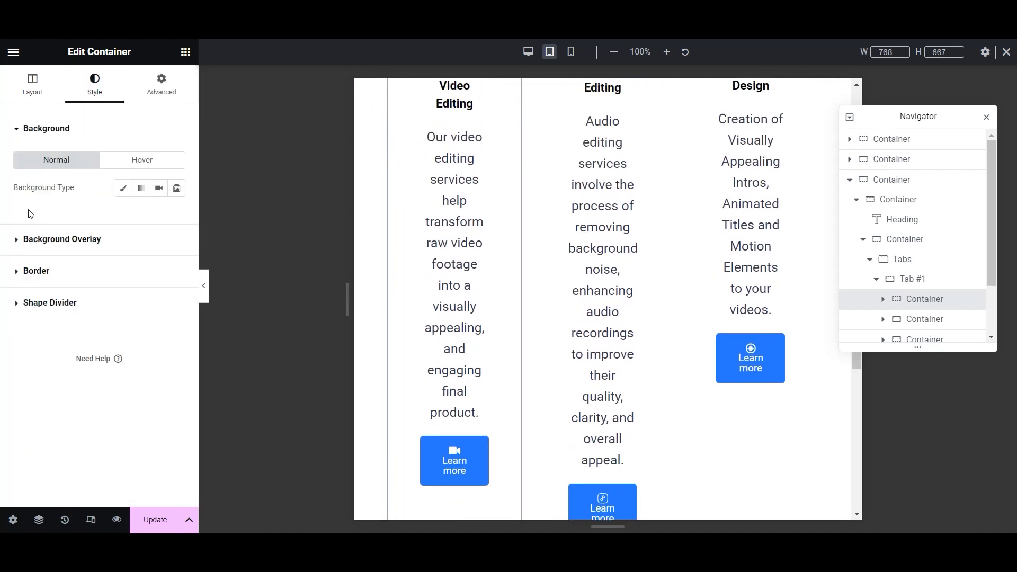
scroll(444, 244, "up", 1)
scroll(430, 254, "up", 1)
left_click(32, 84)
scroll(70, 200, "down", 2)
scroll(95, 163, "up", 2)
scroll(397, 291, "up", 3)
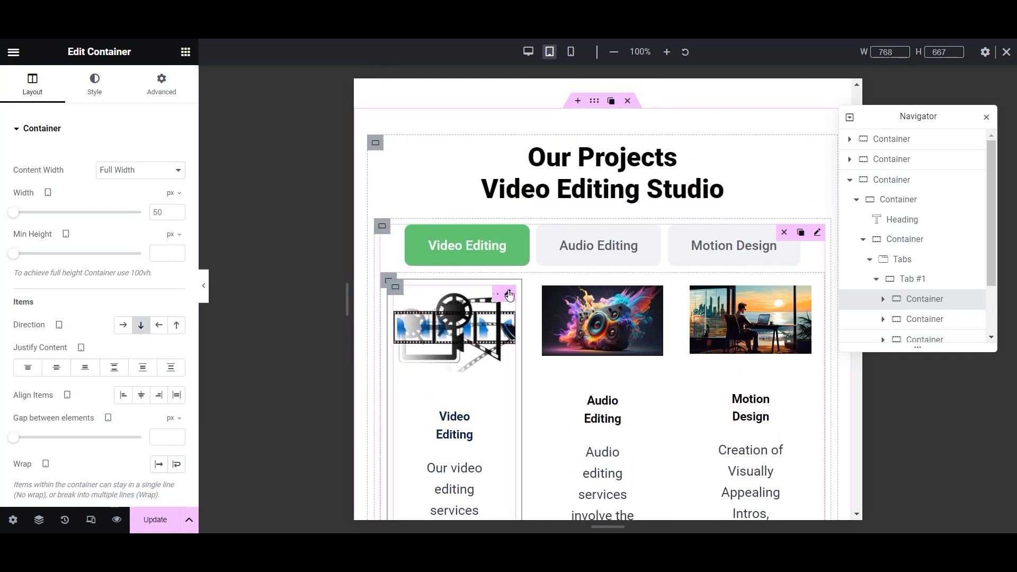
- Set the Video Editing image box's description spacing to -10
left_click(509, 294)
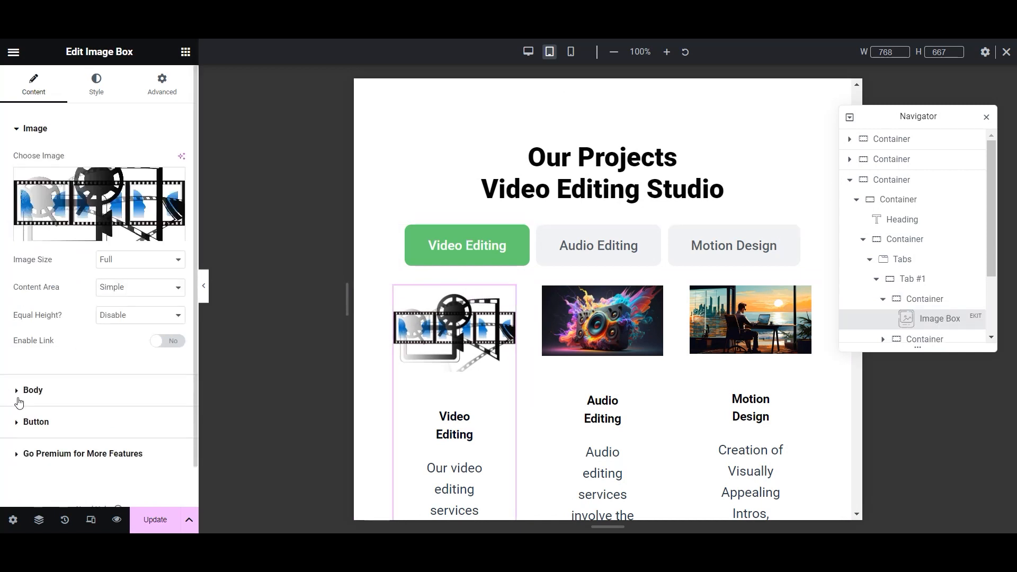
left_click(36, 392)
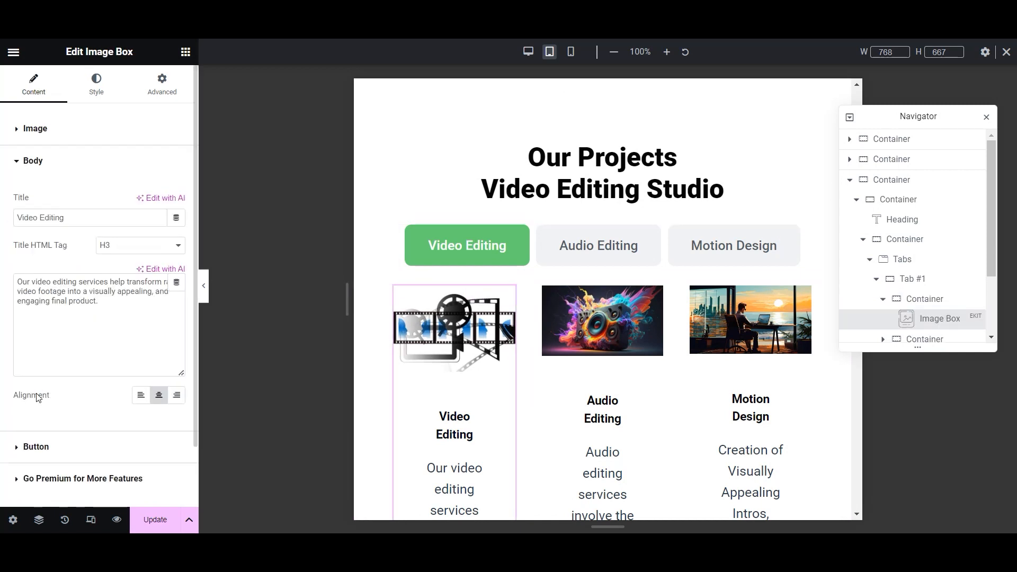
left_click(97, 93)
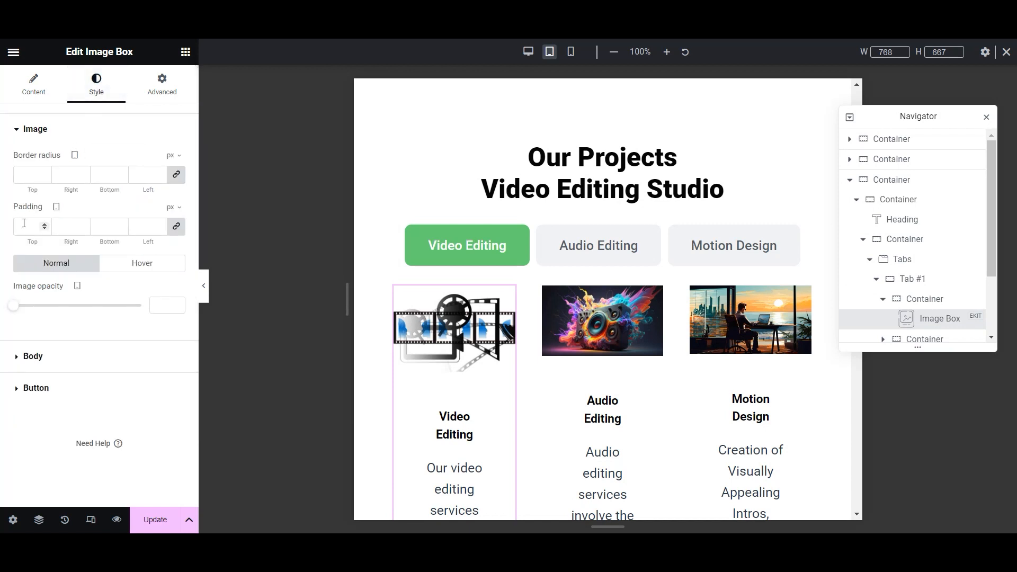
left_click(15, 357)
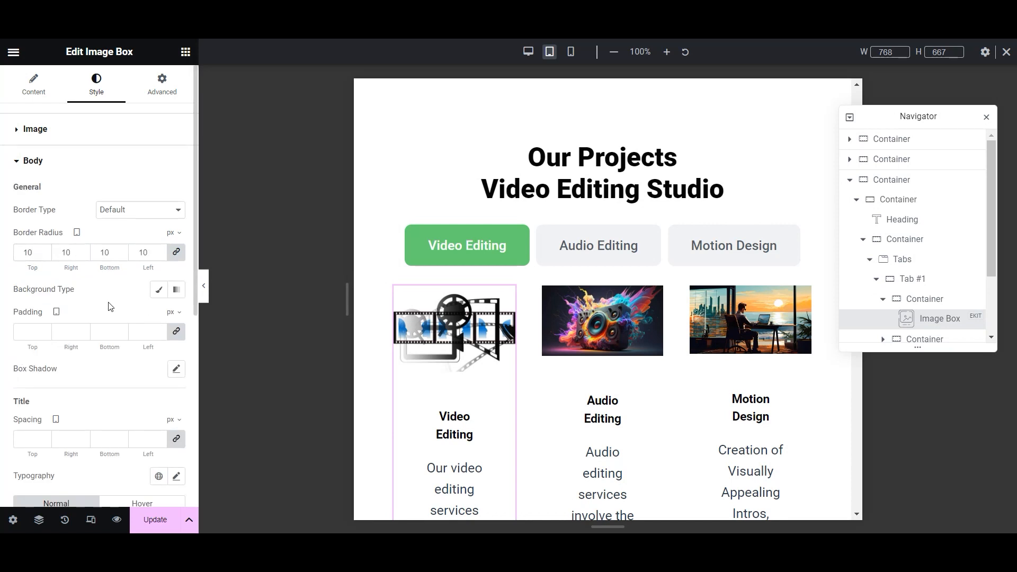
scroll(106, 310, "down", 6)
scroll(80, 302, "up", 5)
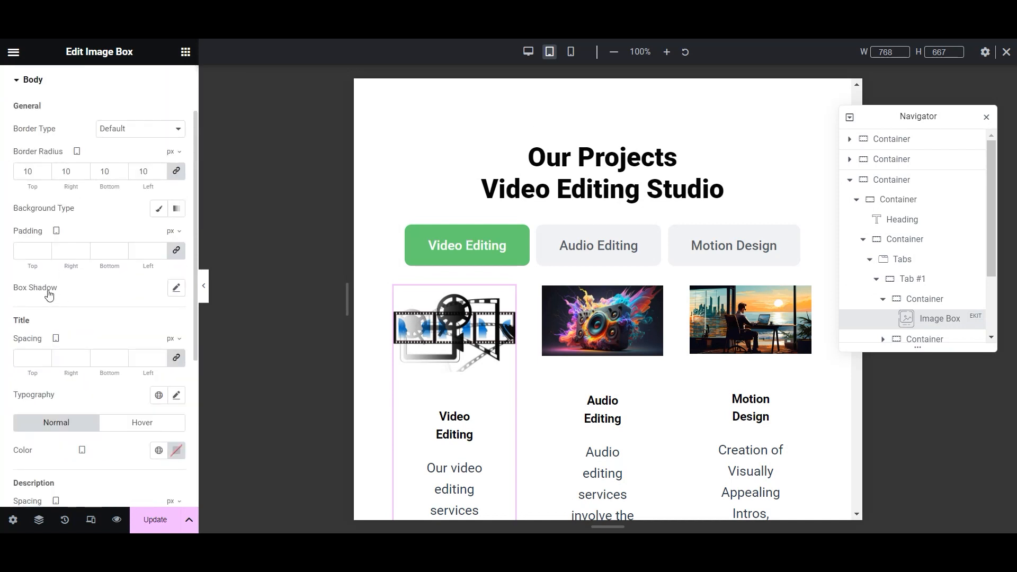
scroll(26, 345, "down", 2)
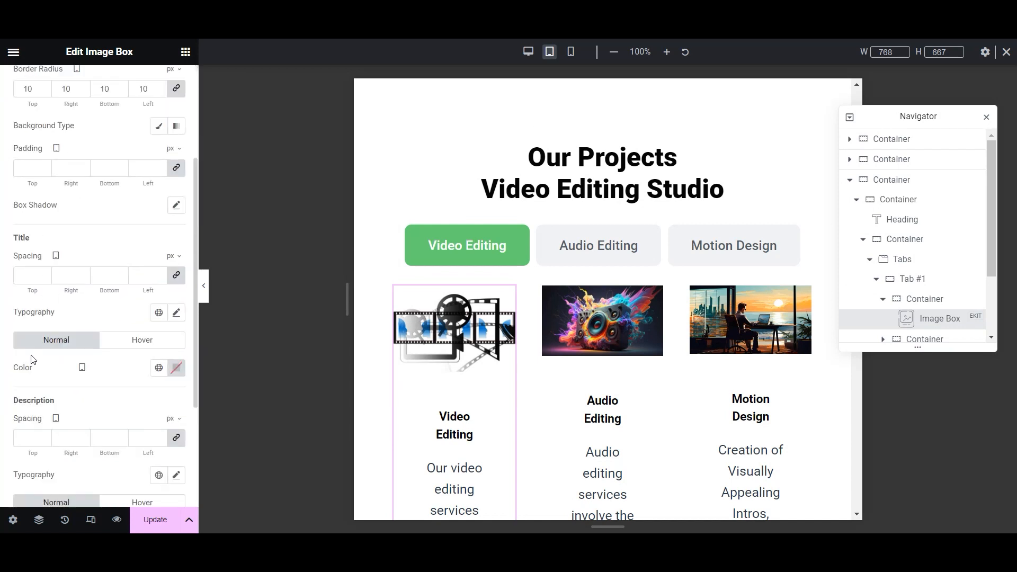
left_click(44, 440)
left_click(45, 440)
left_click(44, 440)
left_click(44, 440)
left_click(44, 440)
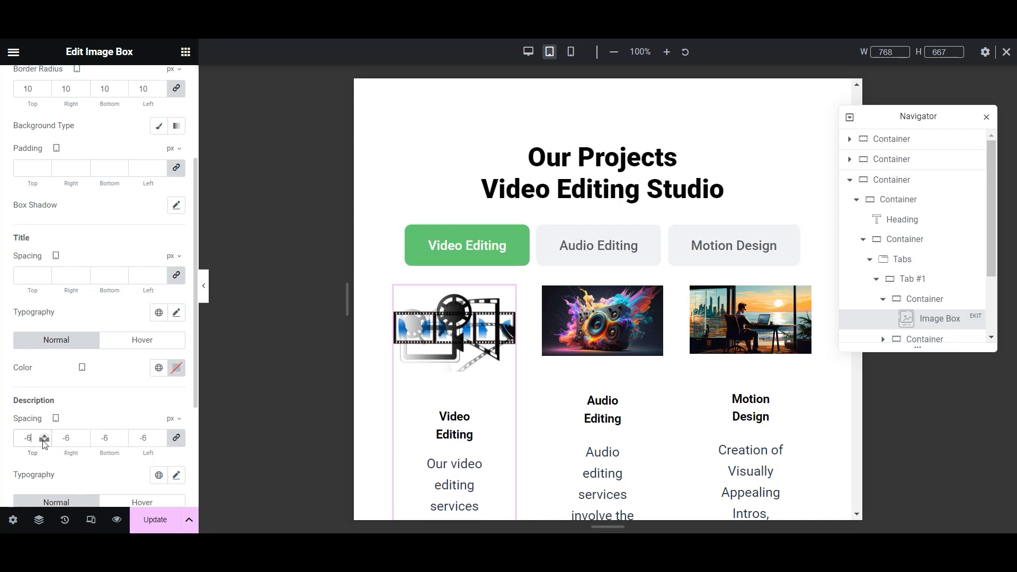
left_click(44, 441)
scroll(549, 298, "down", 5)
scroll(7, 424, "down", 4)
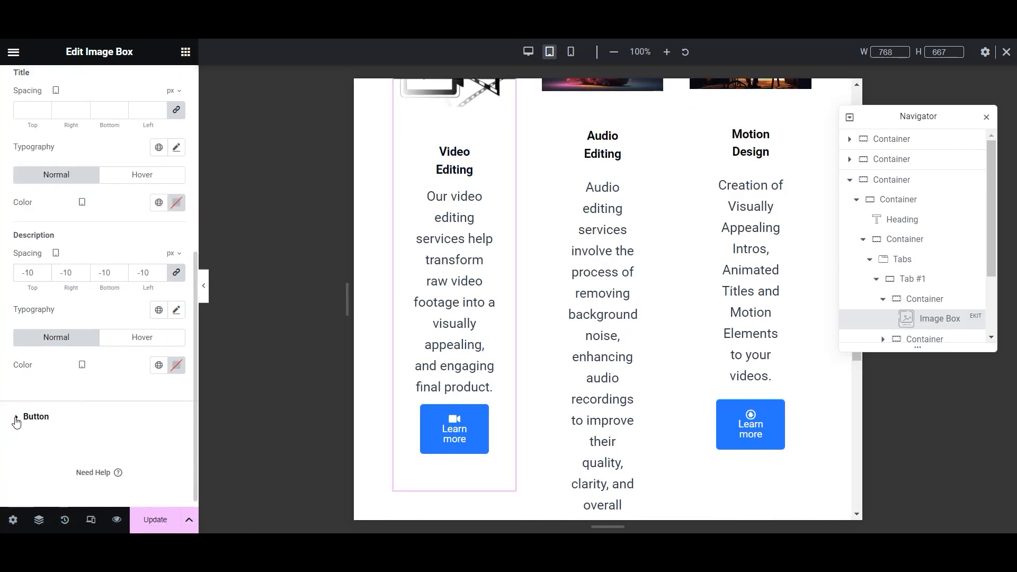
- Give the Learn more button 6px padding and 15px border radius, then update
left_click(17, 420)
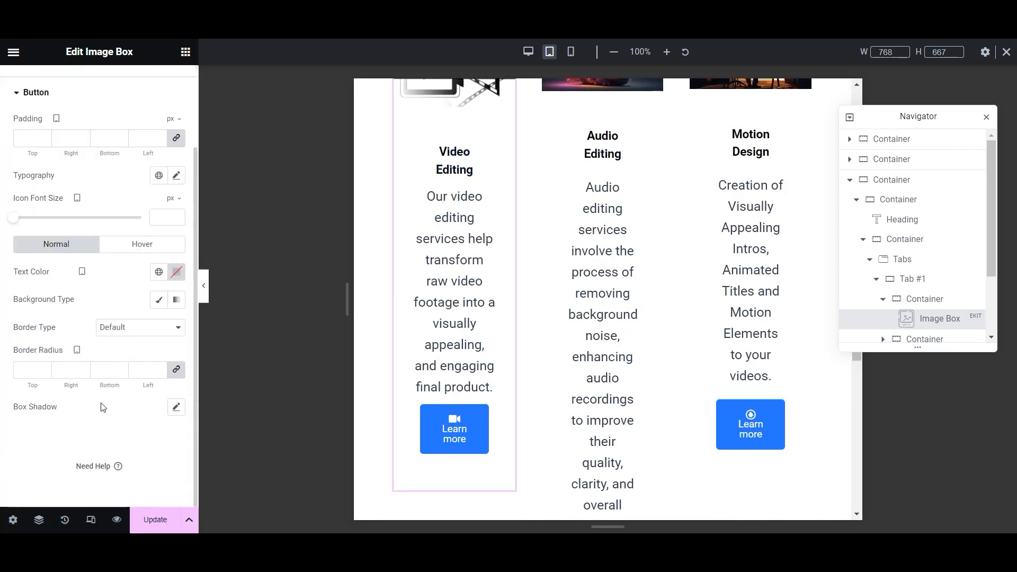
left_click(46, 137)
left_click(46, 136)
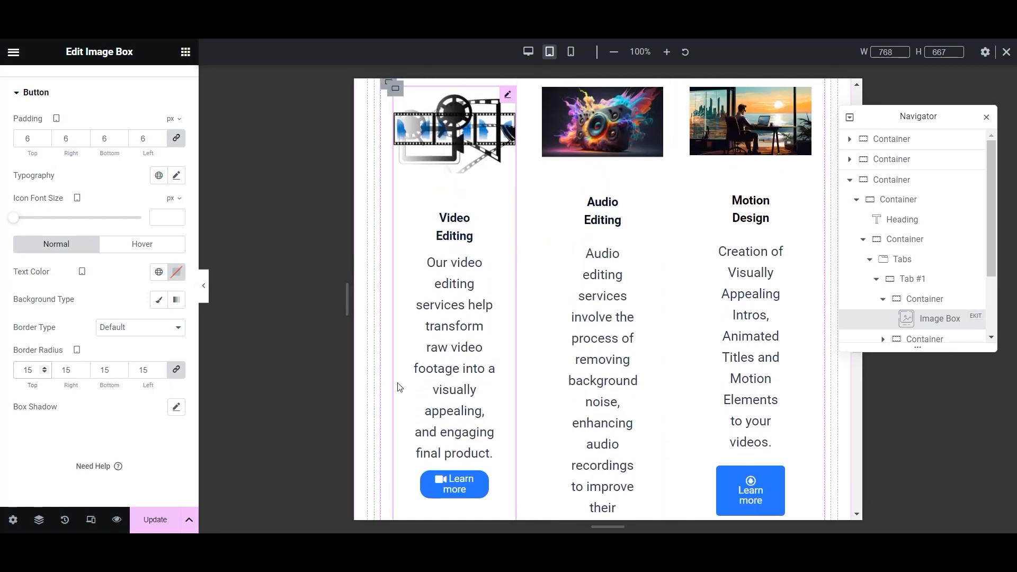
left_click(146, 526)
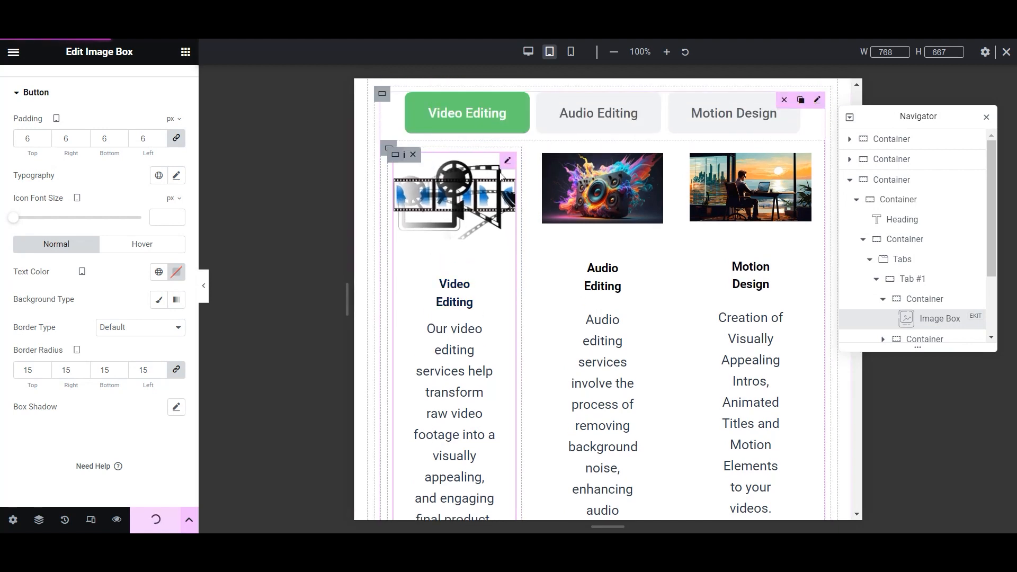
- Copy the Video Editing image box and paste its style onto the Audio Editing and Motion Design boxes
right_click(511, 164)
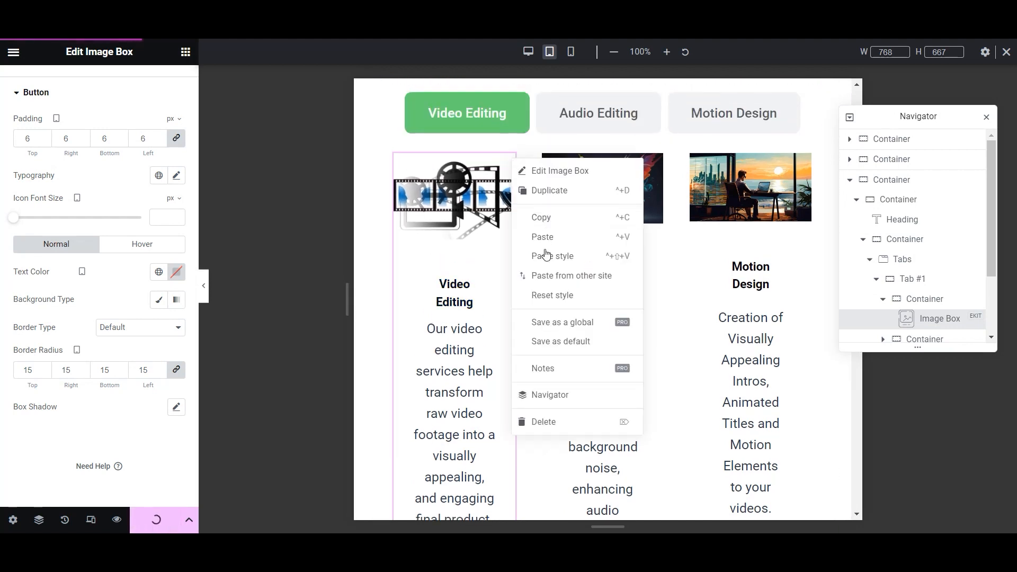
left_click(553, 218)
right_click(657, 165)
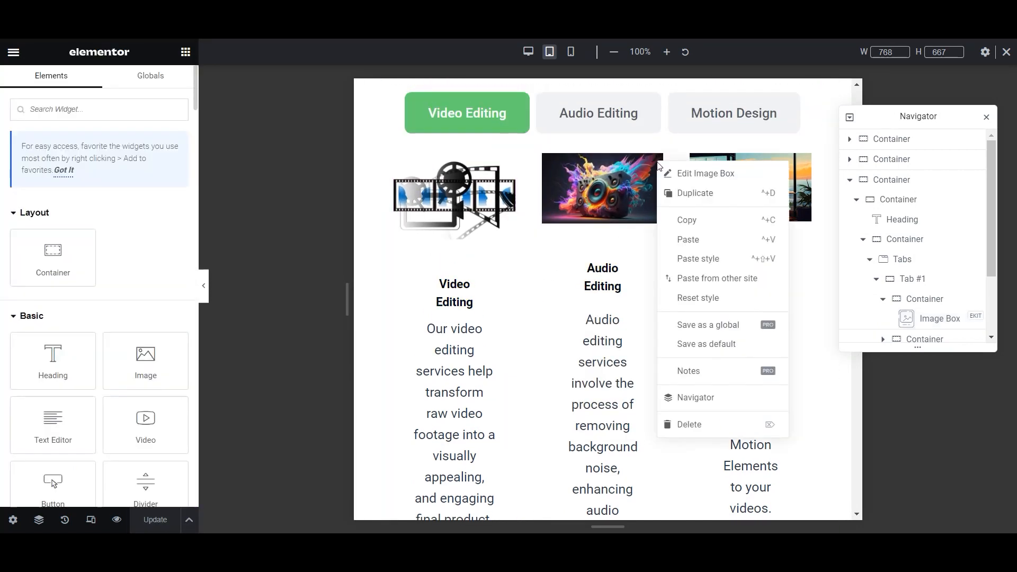
left_click(693, 259)
scroll(711, 270, "down", 4)
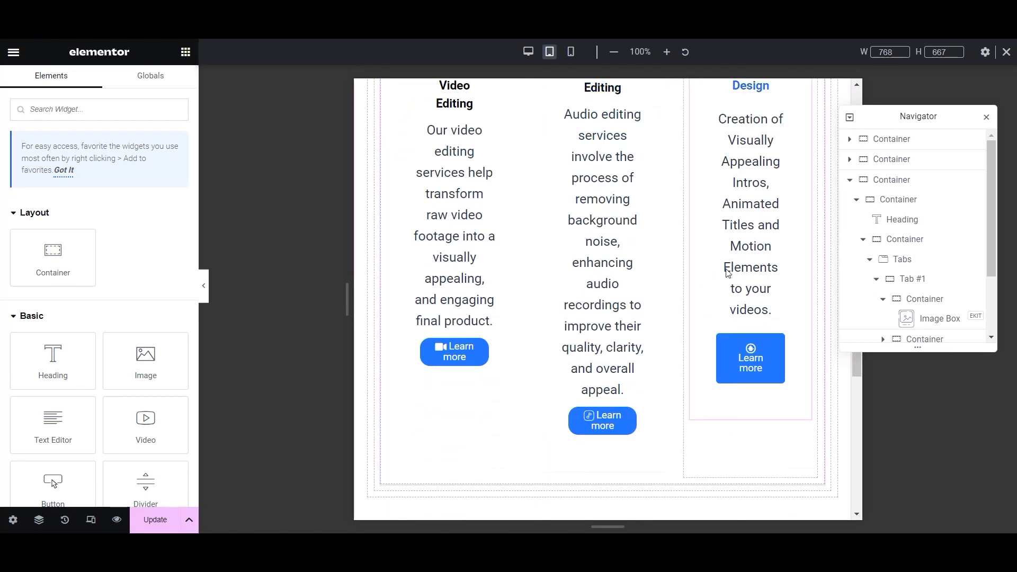
scroll(785, 234, "up", 5)
right_click(807, 226)
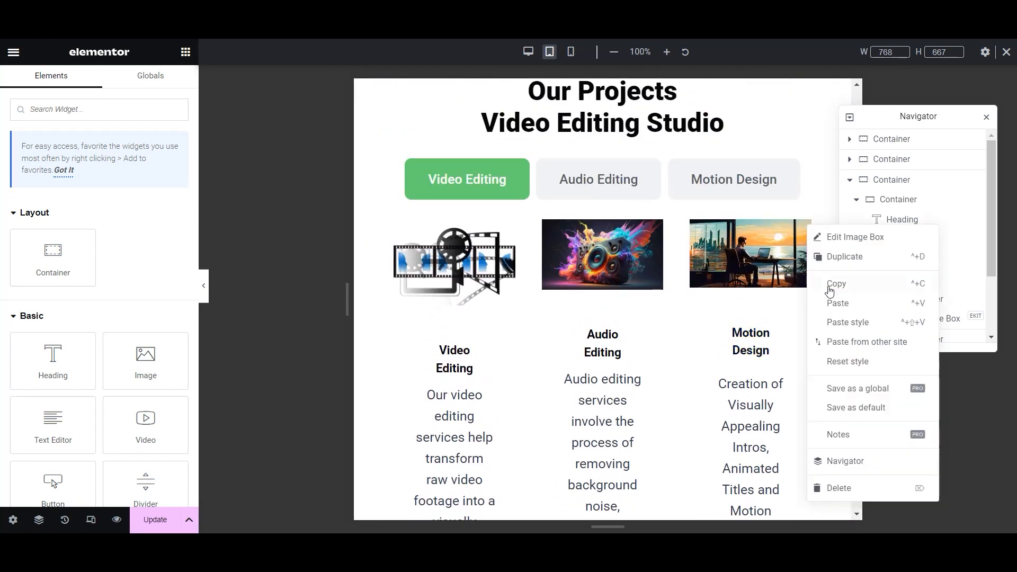
left_click(847, 322)
- In the Audio Editing tab, paste the copied style onto all three project boxes
left_click(590, 182)
right_click(504, 231)
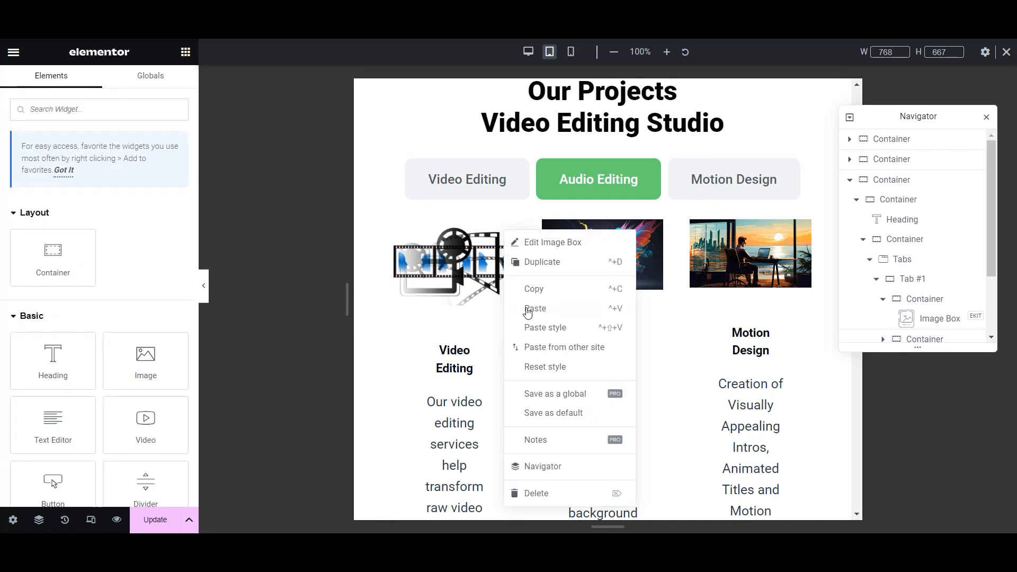
left_click(546, 327)
right_click(658, 234)
left_click(699, 326)
right_click(805, 233)
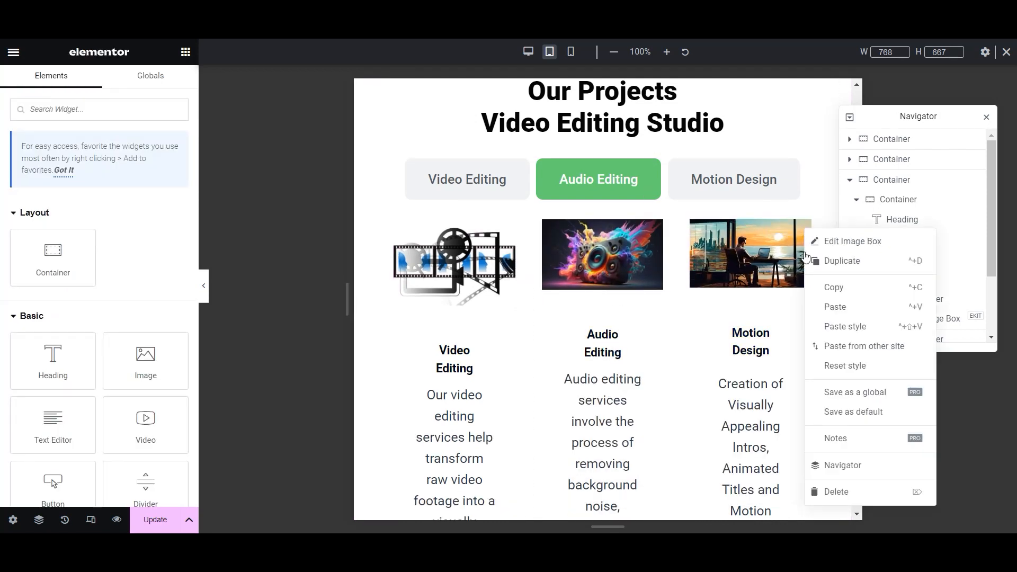
left_click(839, 326)
- In the Motion Design tab, paste the copied style onto all three project boxes
left_click(733, 183)
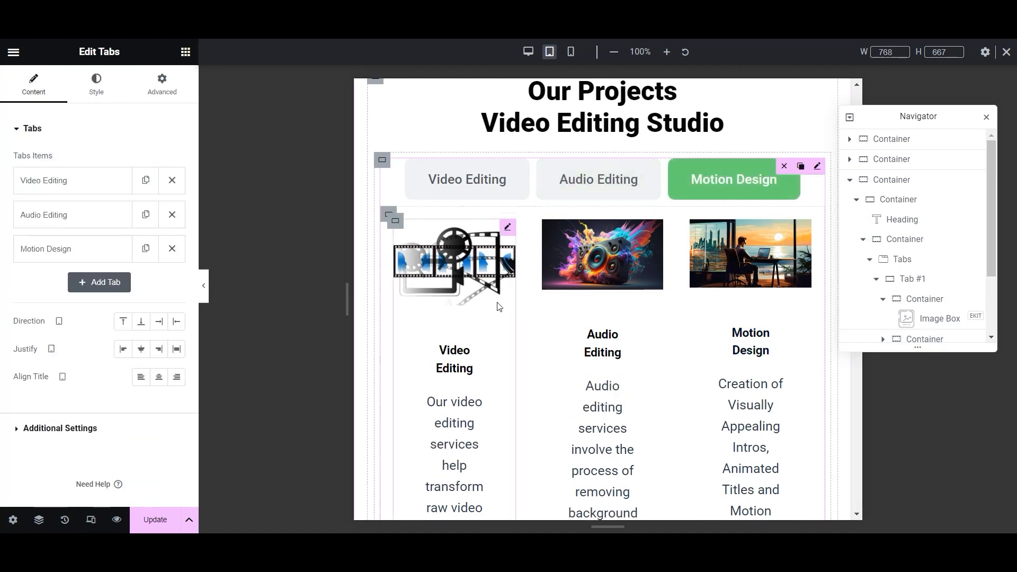
right_click(513, 234)
left_click(547, 328)
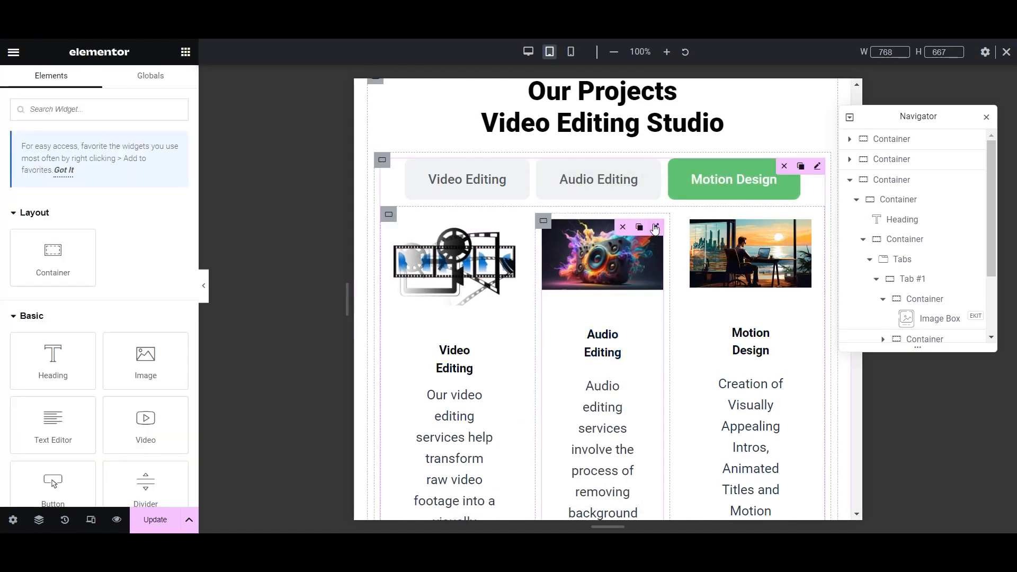
right_click(655, 227)
left_click(672, 328)
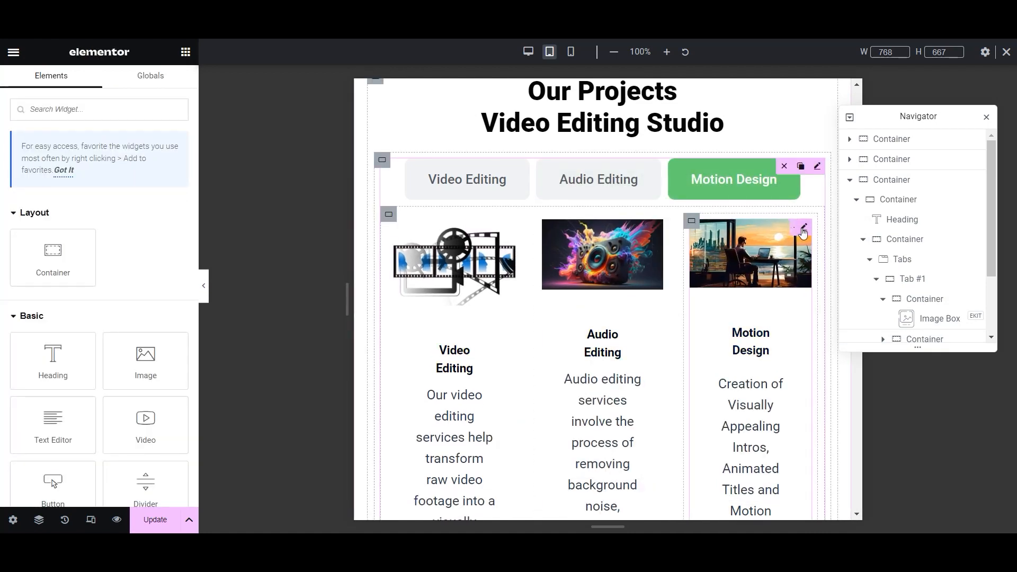
right_click(803, 229)
left_click(842, 324)
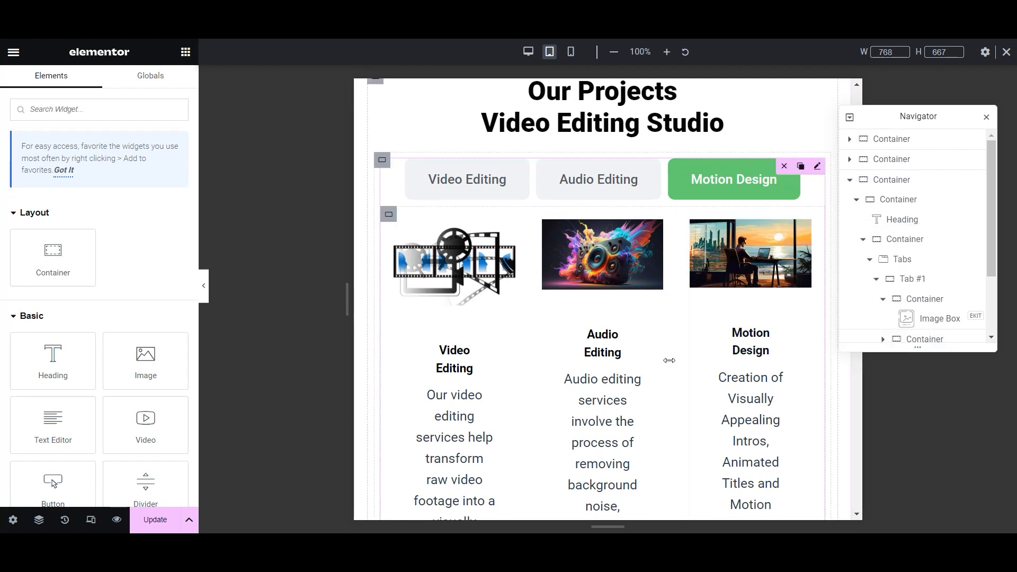
scroll(672, 365, "down", 5)
scroll(689, 379, "up", 5)
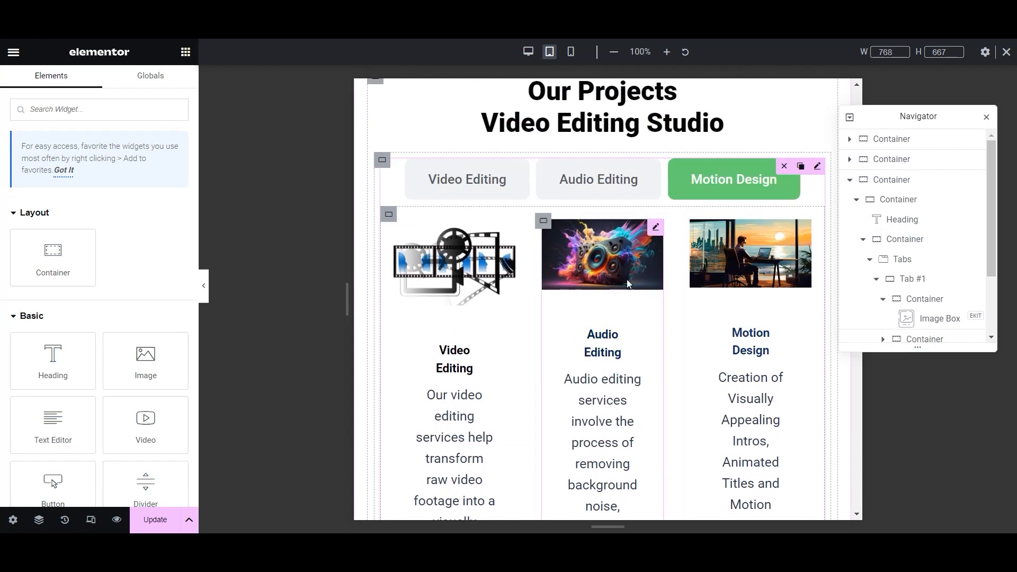
scroll(684, 369, "down", 8)
scroll(685, 370, "down", 12)
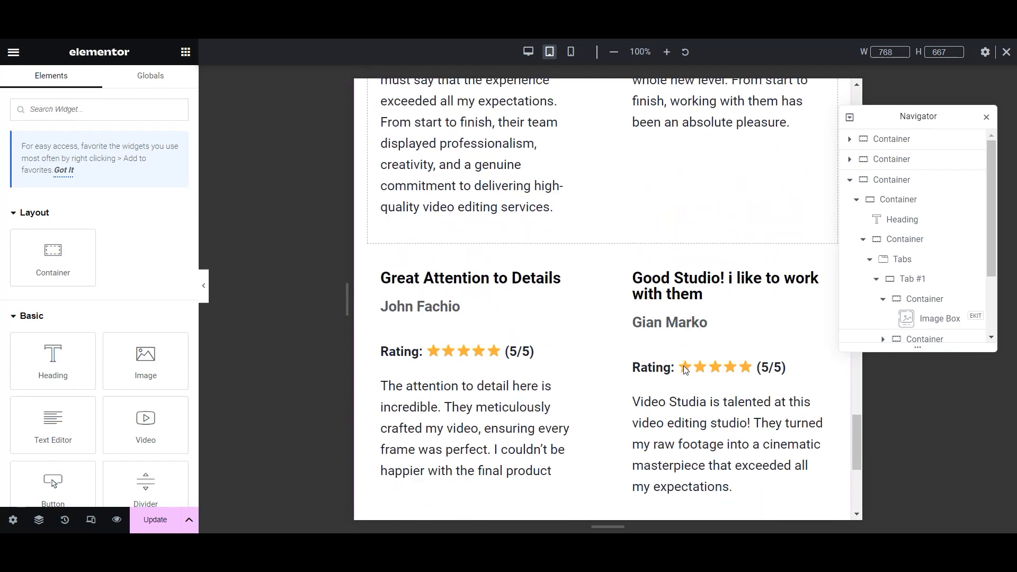
- Save with Ctrl+S, switch to Mobile Portrait view and test the hamburger menu
key("ctrl+s")
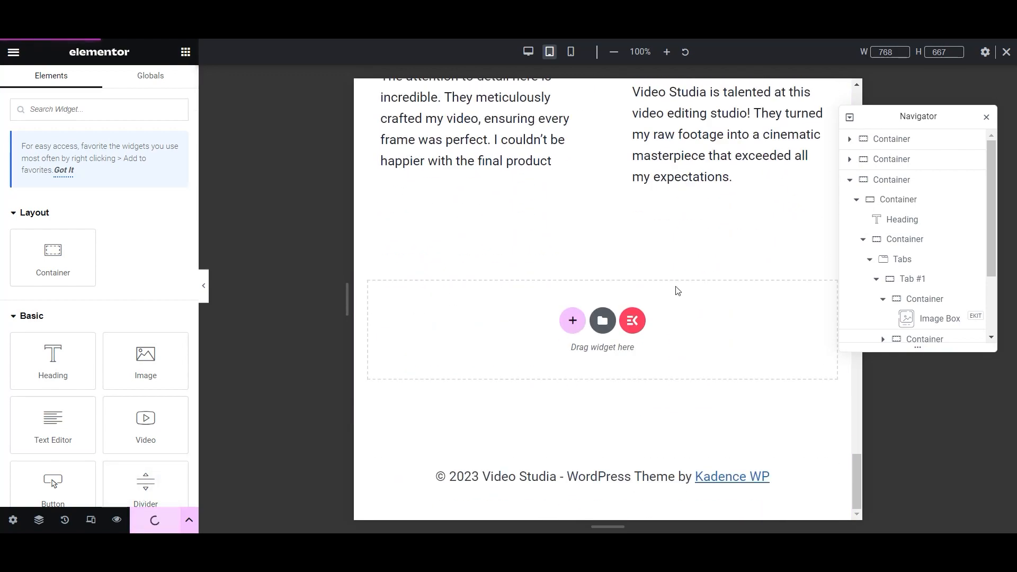
scroll(677, 291, "up", 20)
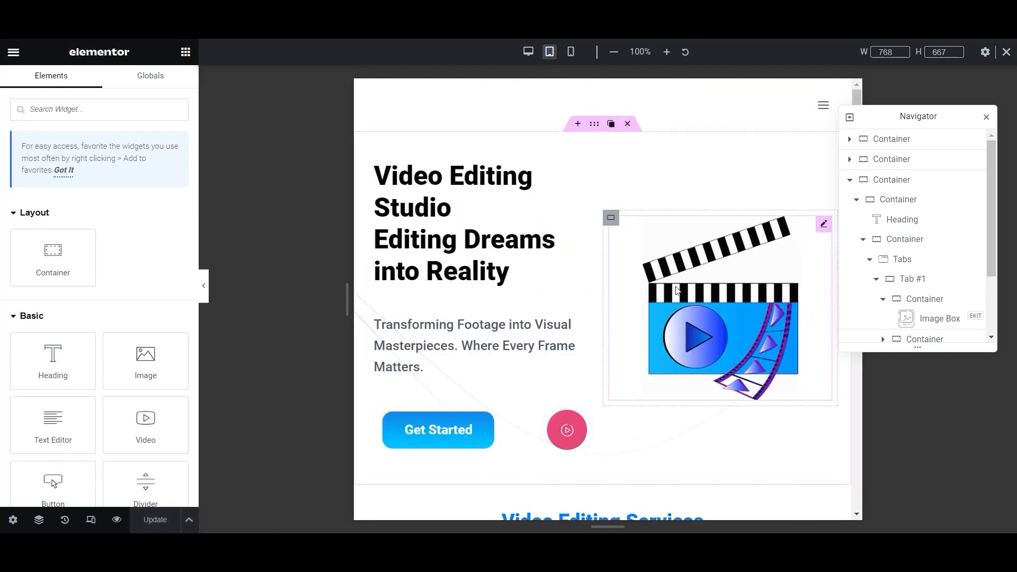
left_click(571, 52)
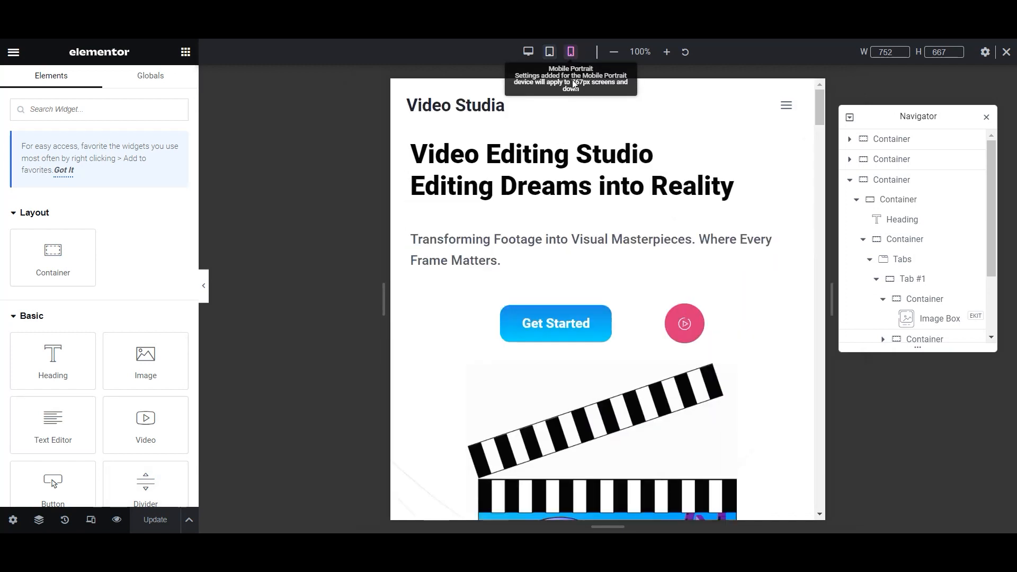
left_click(693, 106)
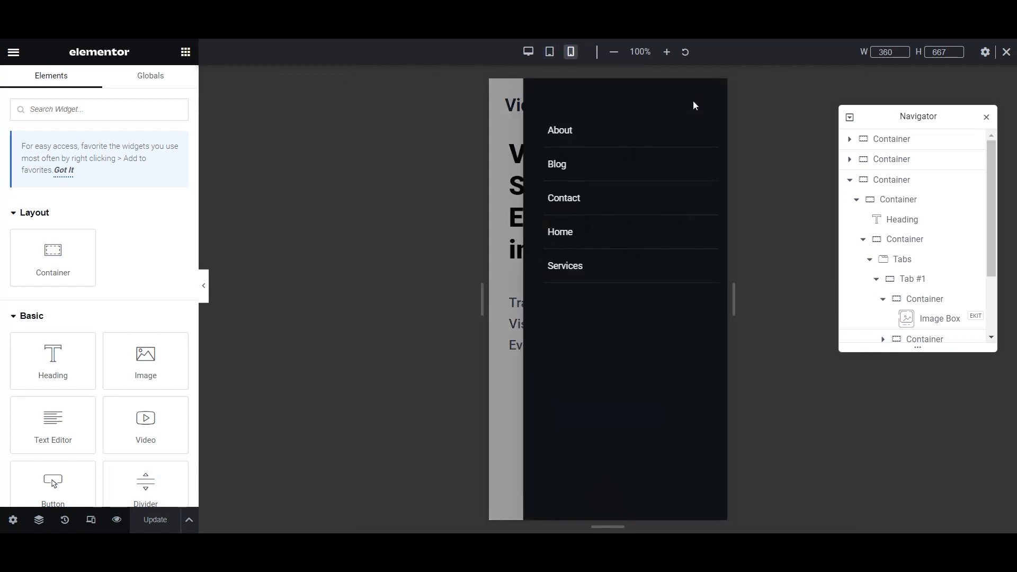
left_click(696, 102)
scroll(643, 264, "down", 2)
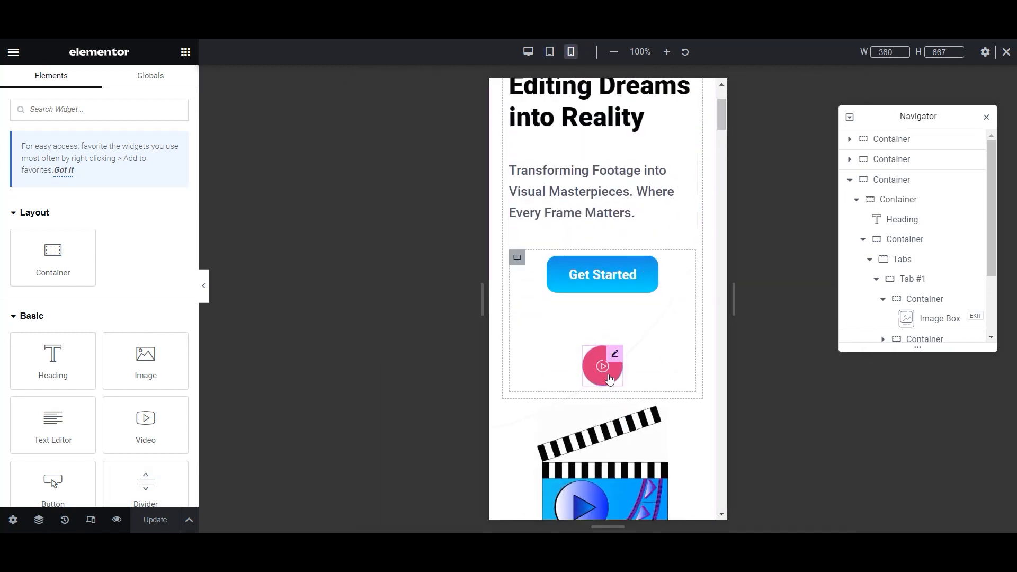
- Change the mobile hero buttons container's gap between elements from 80 to 50 px
left_click(517, 258)
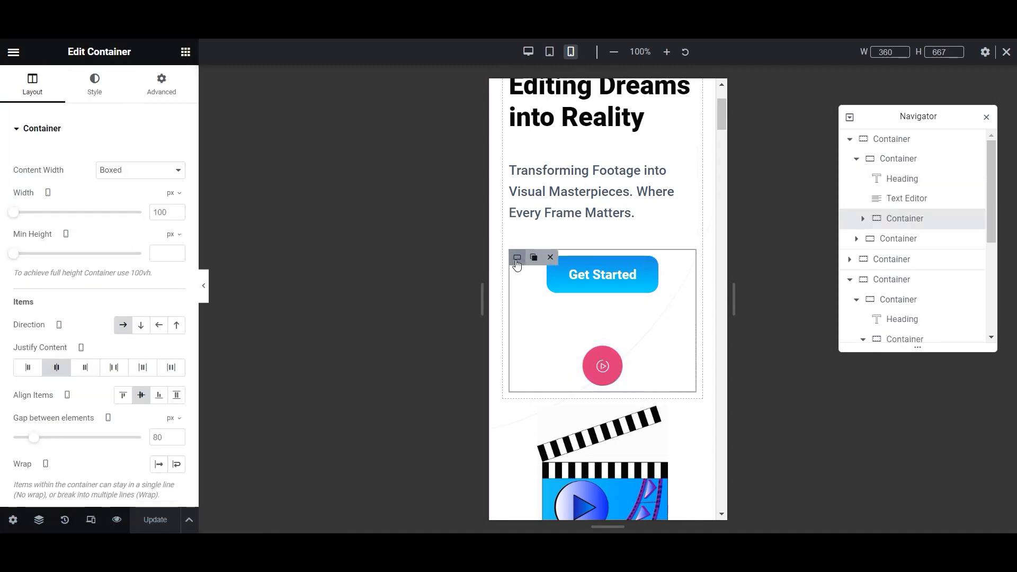
left_click_drag(34, 437, 24, 440)
double_click(155, 437)
type("40")
double_click(153, 438)
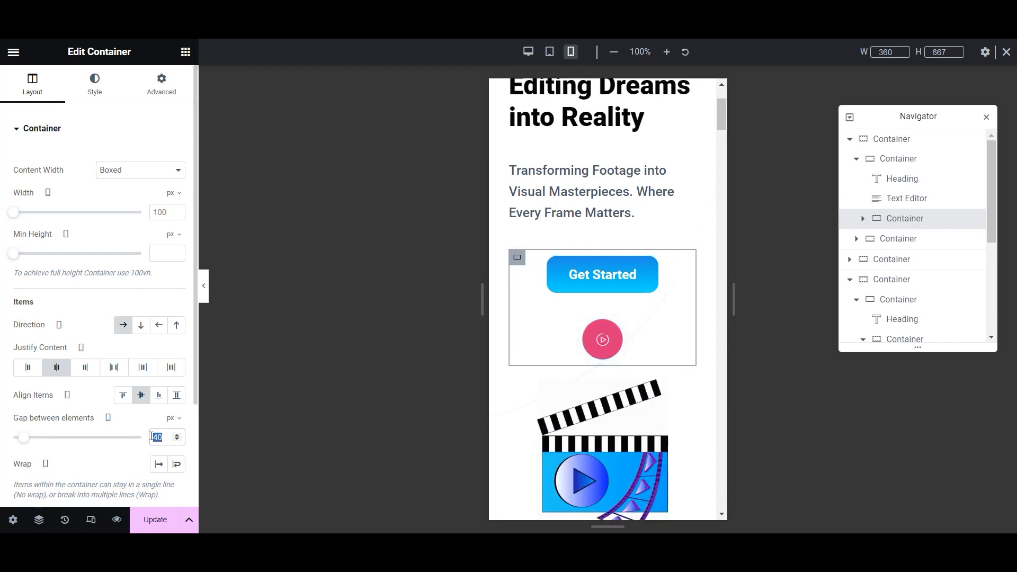
type("50")
scroll(533, 400, "down", 3)
scroll(533, 399, "down", 15)
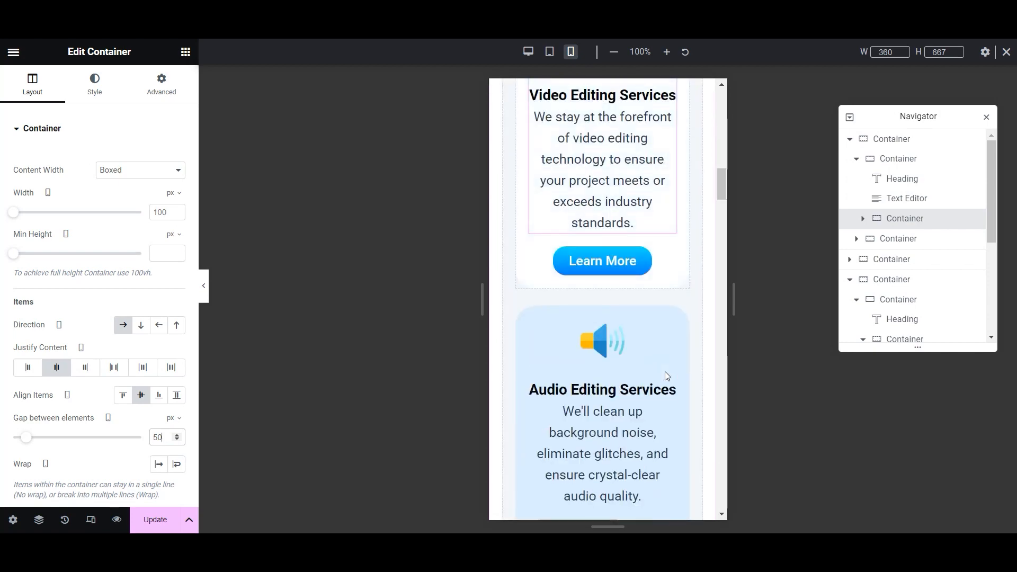
scroll(666, 375, "down", 10)
scroll(666, 375, "up", 6)
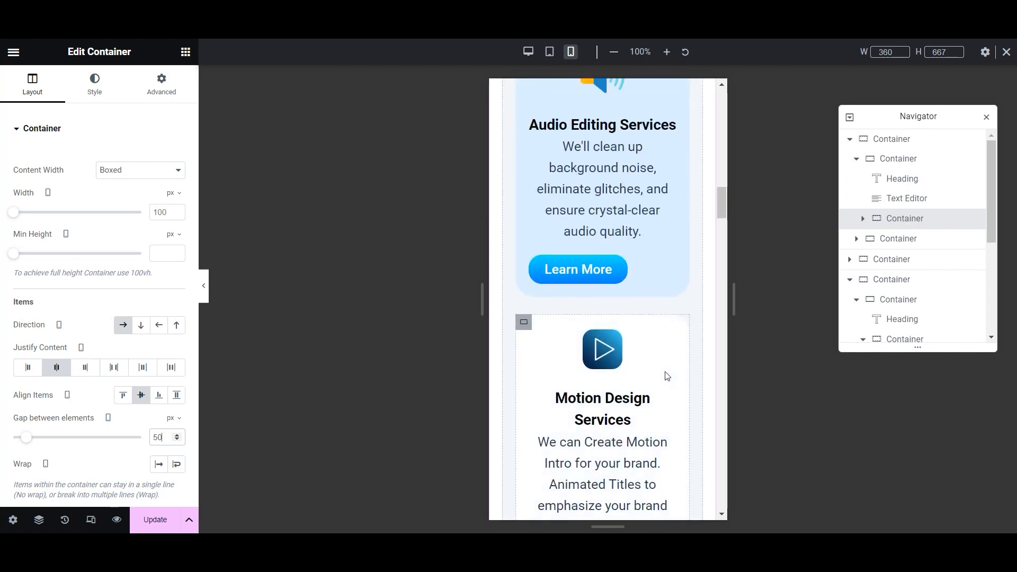
scroll(667, 375, "up", 9)
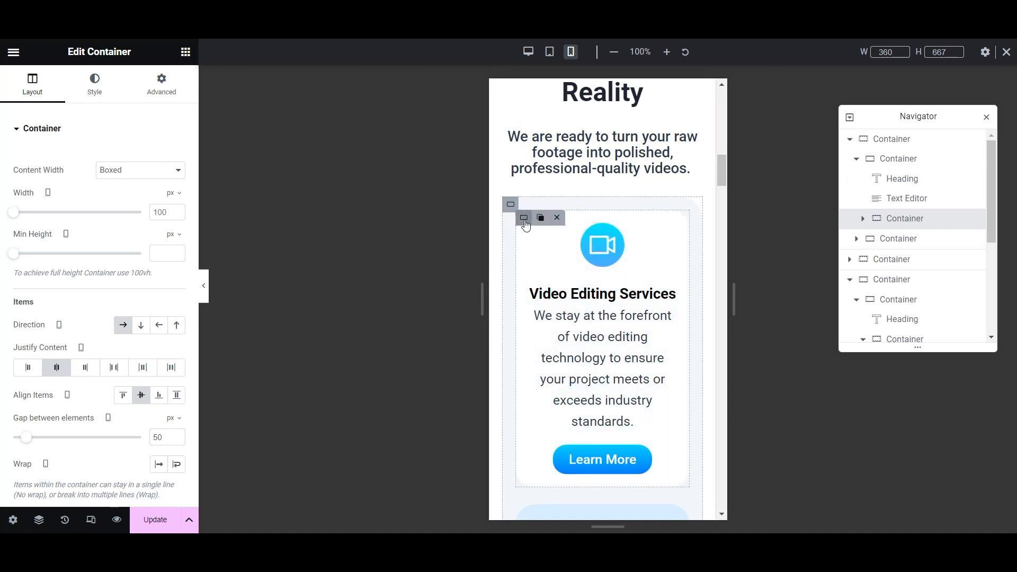
- Copy the Video Editing card and paste its light-blue style onto the Audio and Motion Design cards
right_click(525, 225)
left_click(557, 304)
scroll(562, 387, "down", 4)
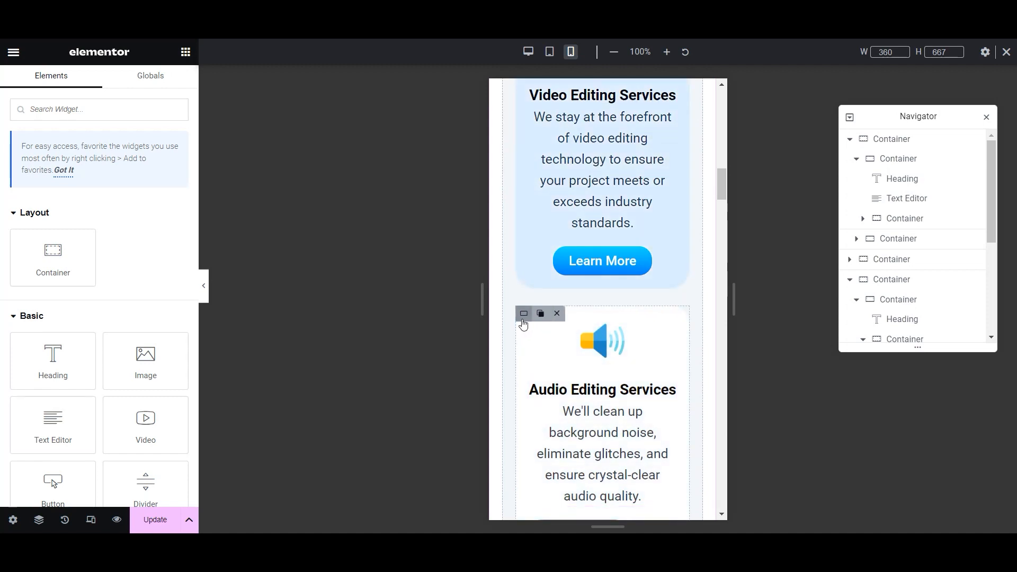
right_click(523, 324)
left_click(553, 353)
scroll(562, 370, "down", 5)
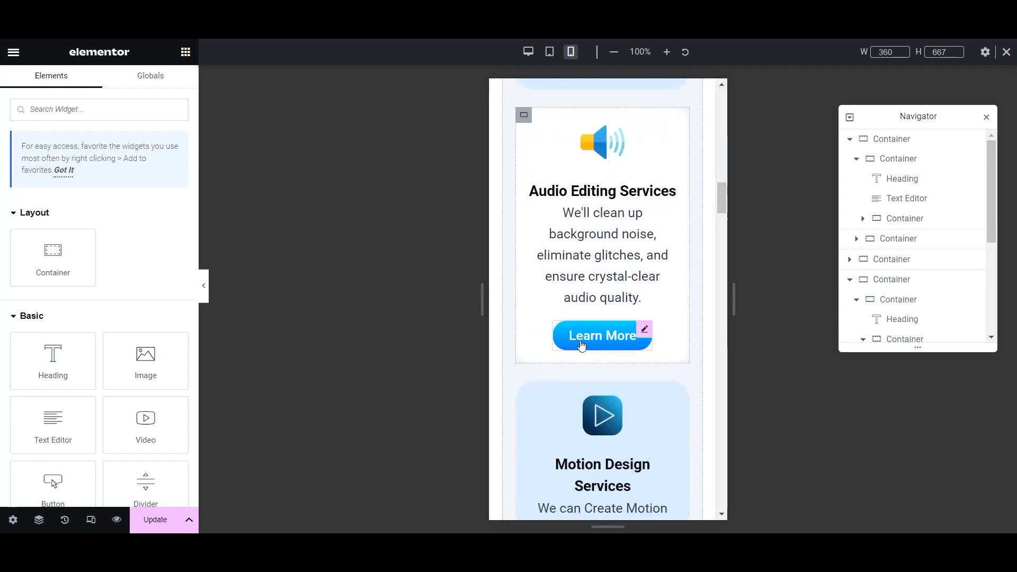
scroll(546, 405, "up", 2)
right_click(524, 321)
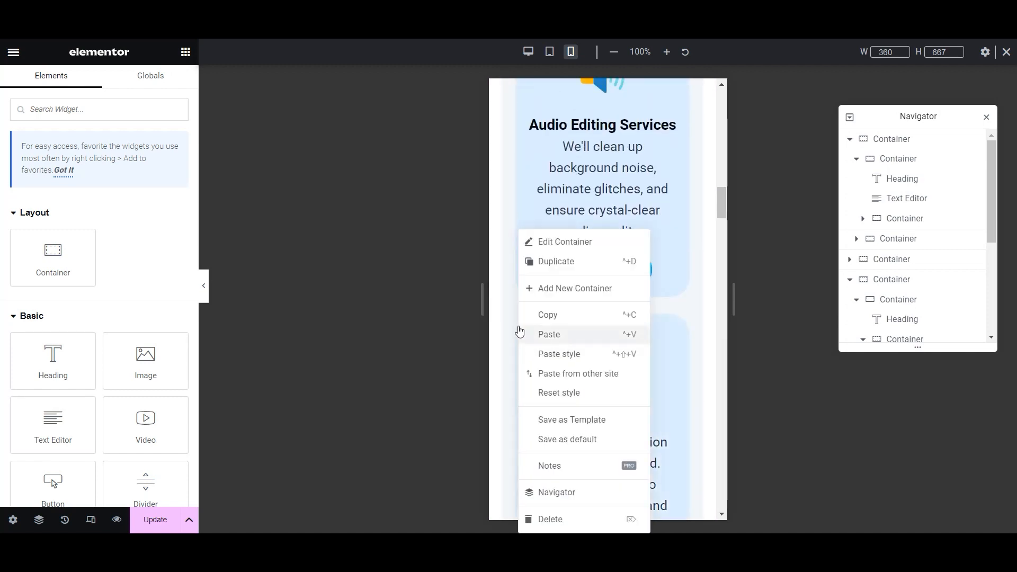
left_click(553, 354)
- Scroll to the page footer and save the page with Update
scroll(630, 345, "down", 3)
scroll(630, 345, "down", 15)
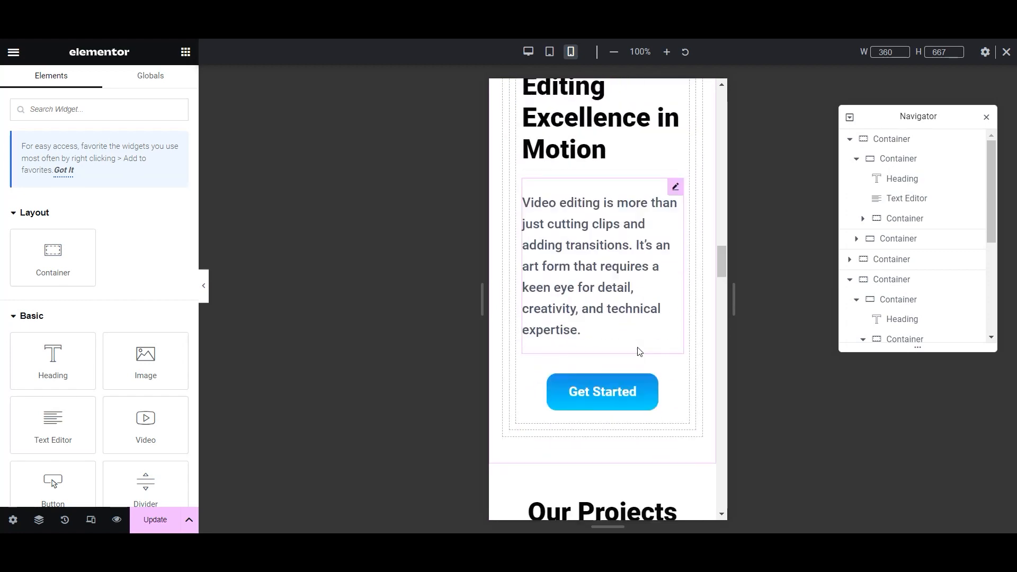
scroll(639, 352, "down", 10)
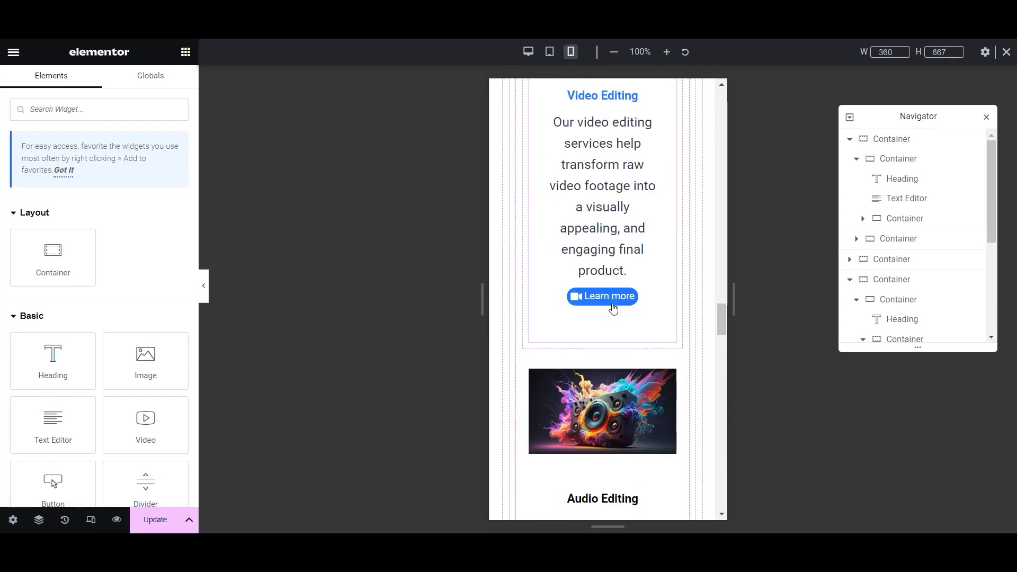
scroll(614, 308, "down", 12)
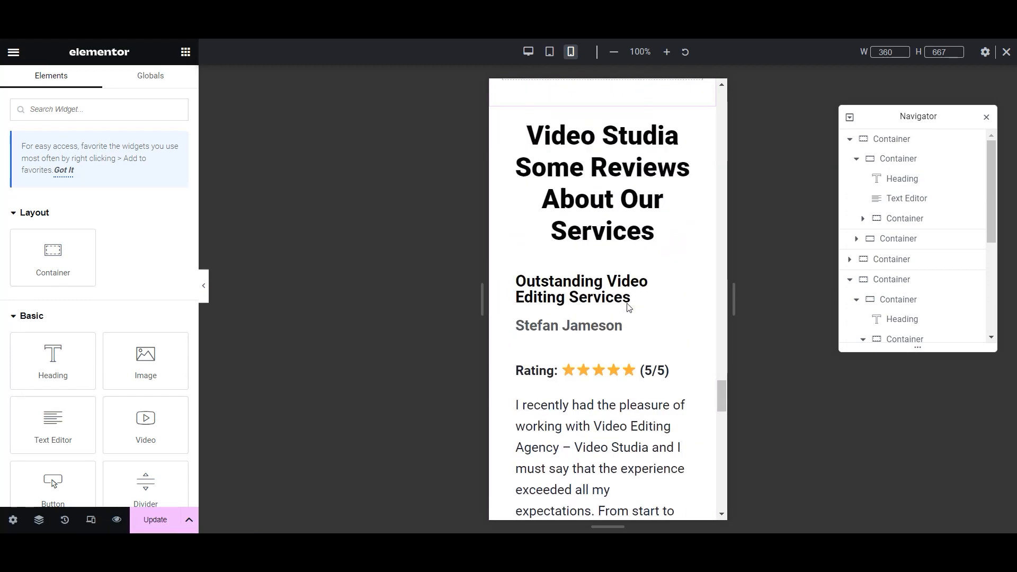
scroll(639, 307, "down", 12)
left_click(161, 520)
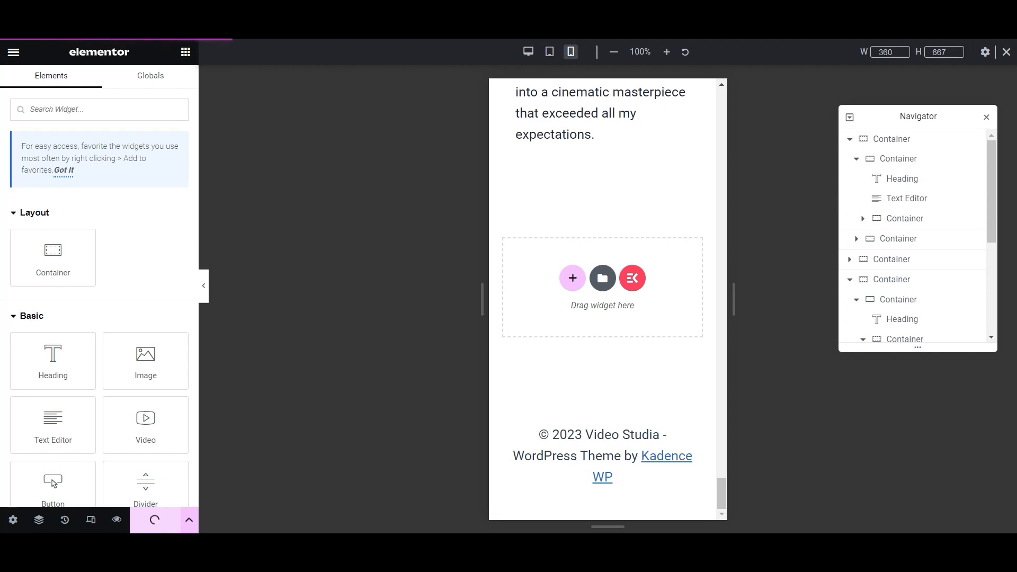
- Leave the Elementor editor and open Pages > All Pages in the WordPress dashboard
left_click(164, 248)
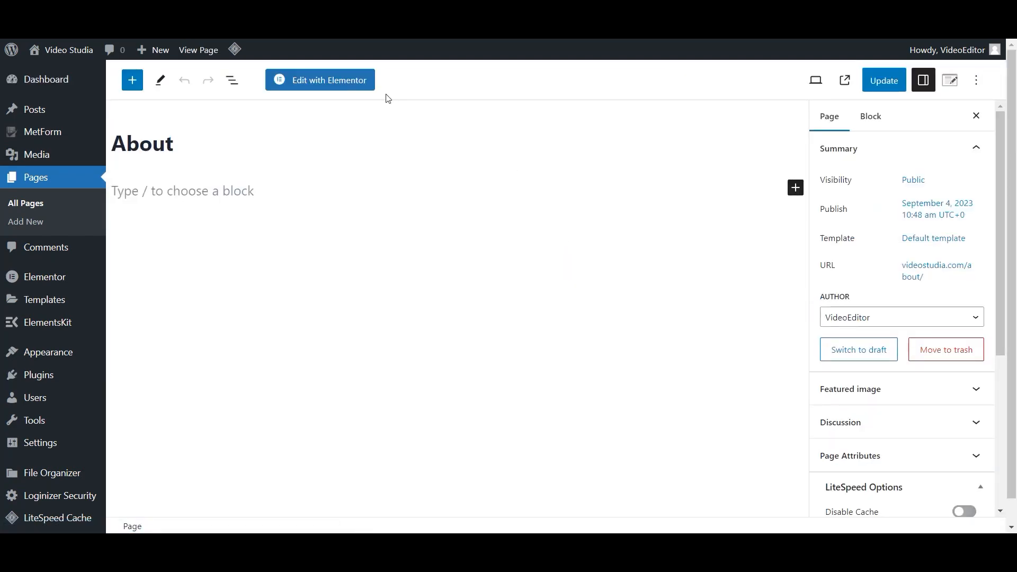
- Edit the About page with Elementor and add a single-column container with 20 px padding
left_click(352, 88)
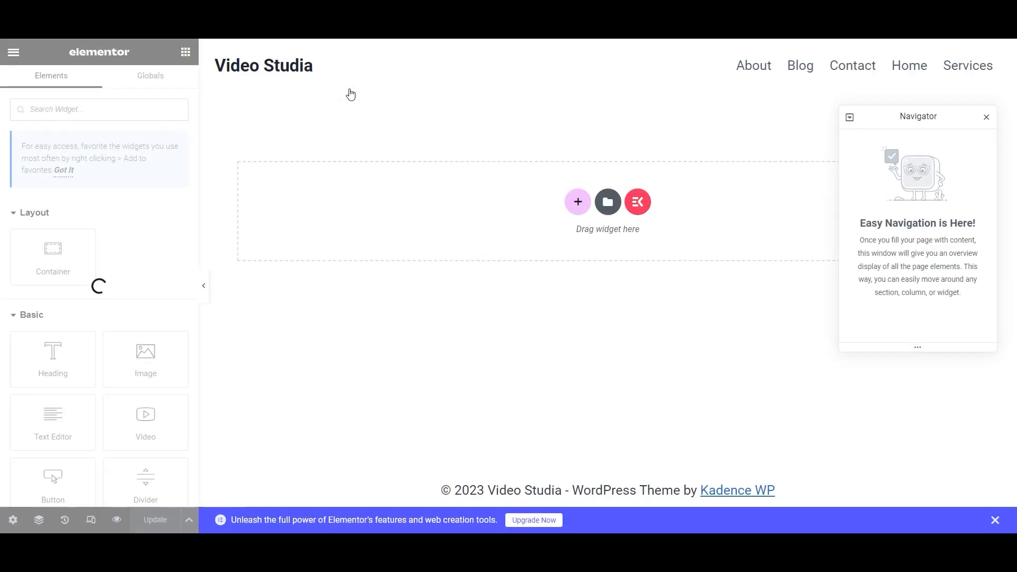
left_click(578, 202)
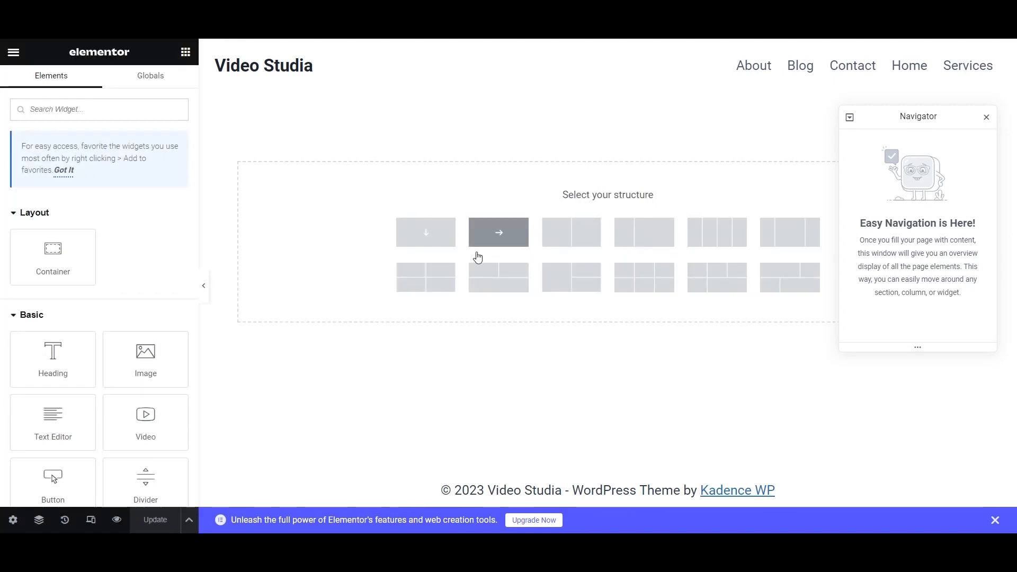
left_click(424, 231)
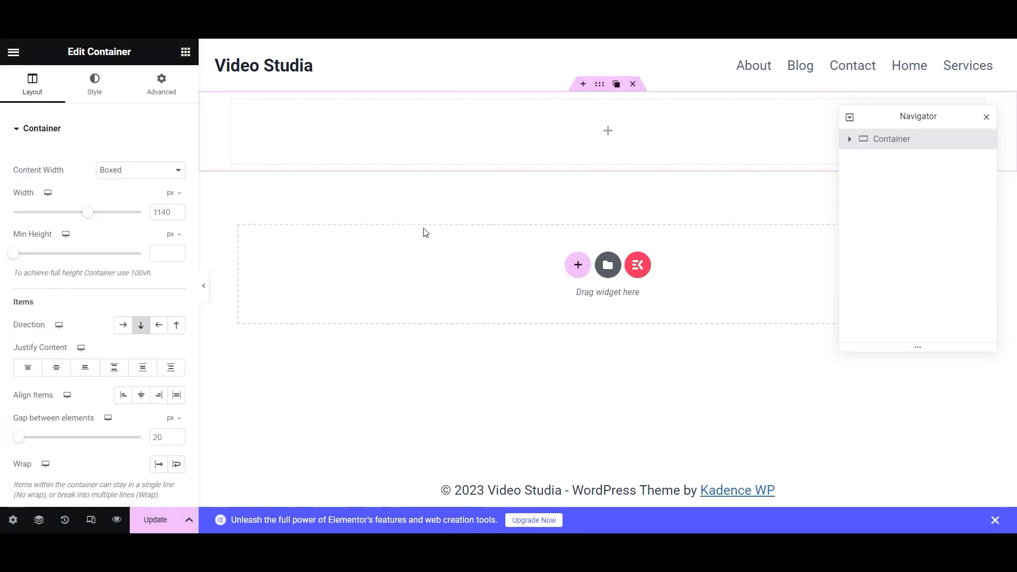
left_click(161, 93)
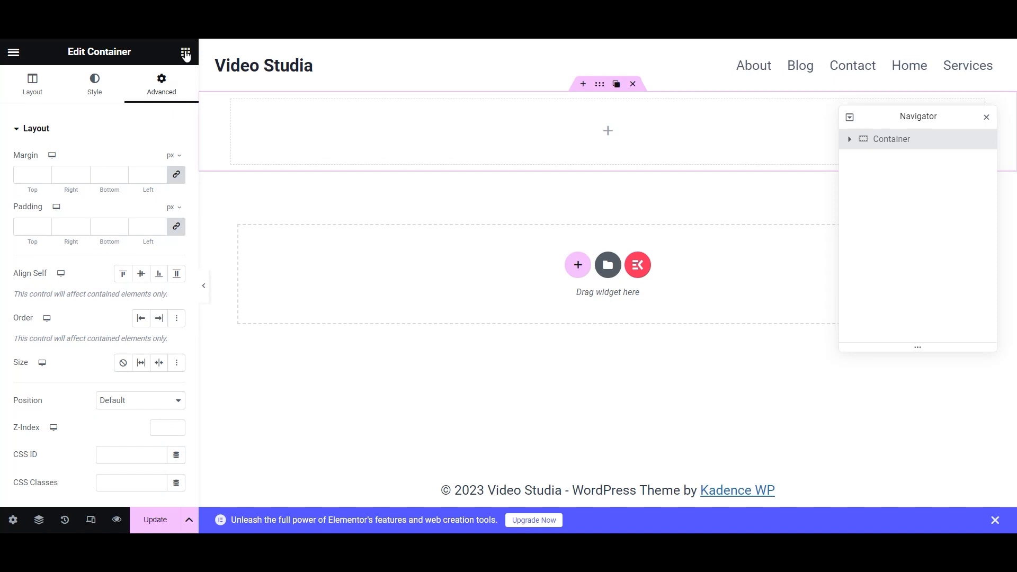
type("20")
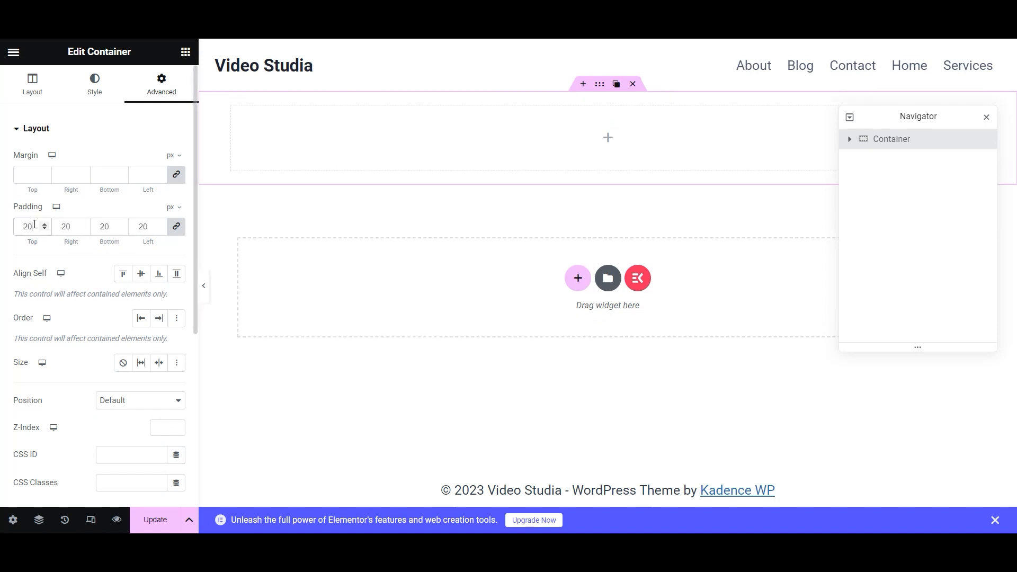
- Add a centred heading reading 'About' inside the new container
left_click(186, 51)
left_click_drag(50, 358, 587, 154)
left_click_drag(145, 180, 3, 186)
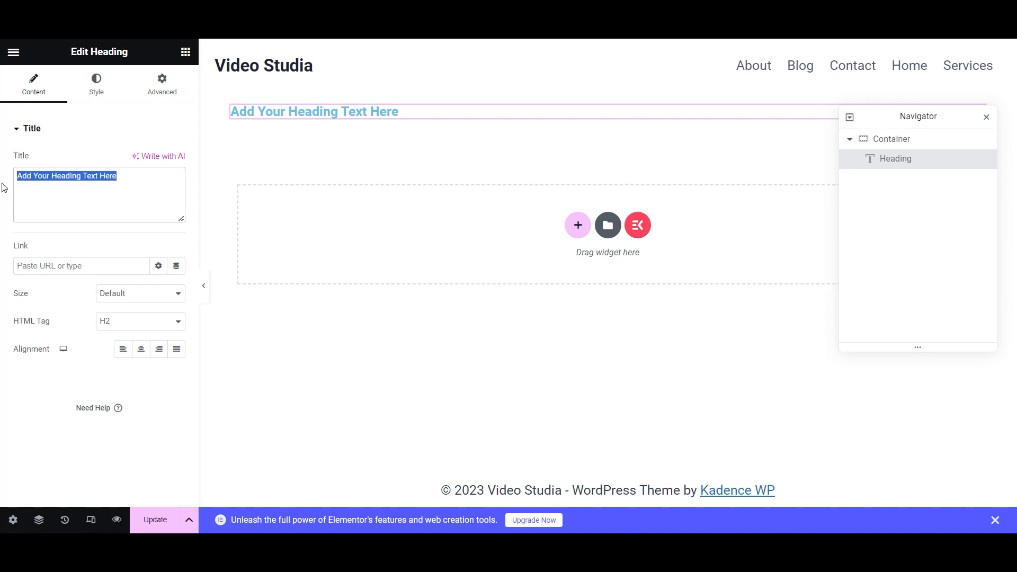
type("About")
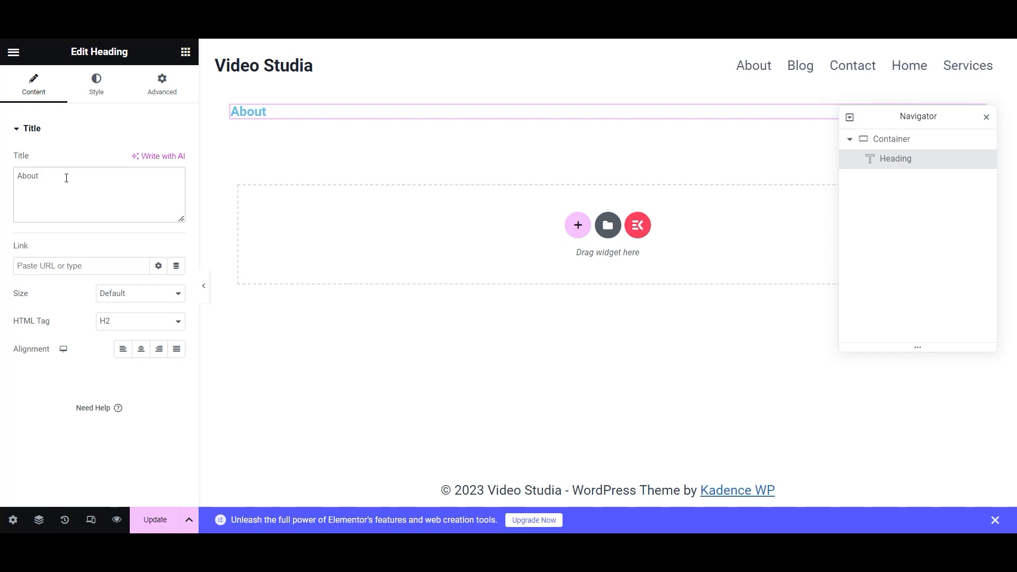
left_click(141, 355)
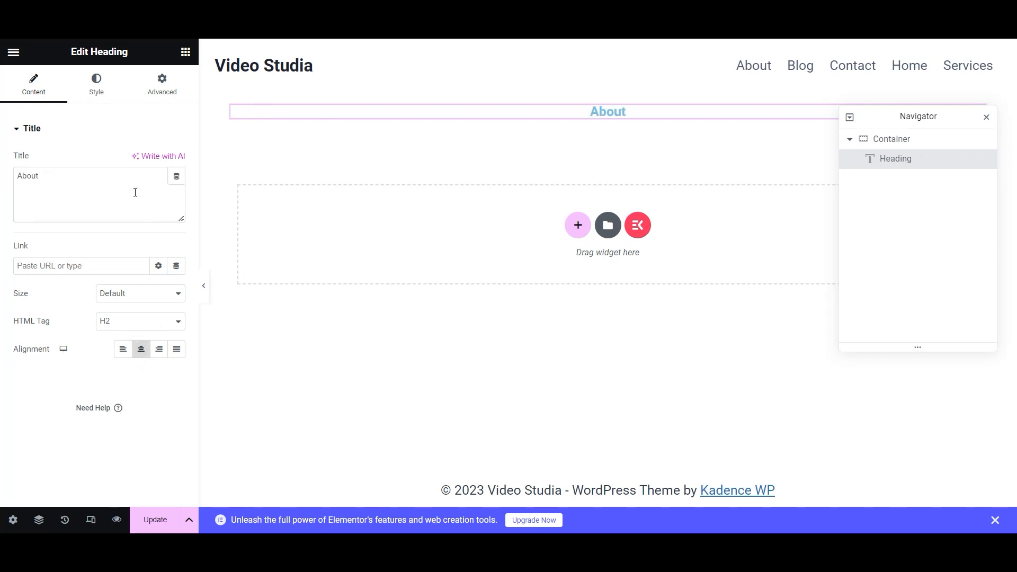
- Style the heading Pure Black, 40 px, weight 800 (Extra Bold), and save the page
left_click(127, 89)
left_click(159, 160)
scroll(106, 317, "down", 3)
left_click(85, 364)
left_click(177, 189)
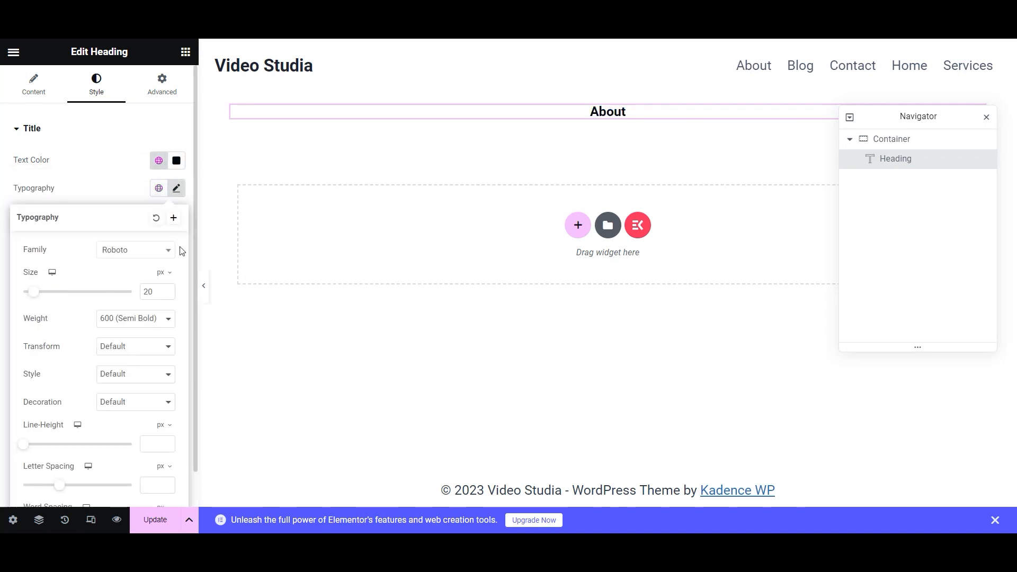
left_click_drag(166, 295, 167, 294)
type("40")
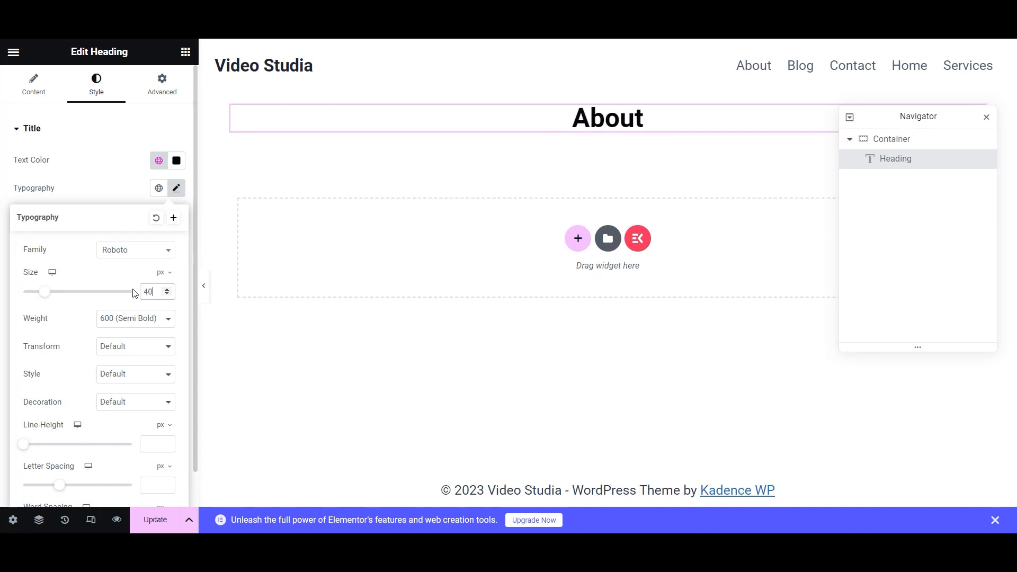
left_click(133, 319)
left_click(140, 395)
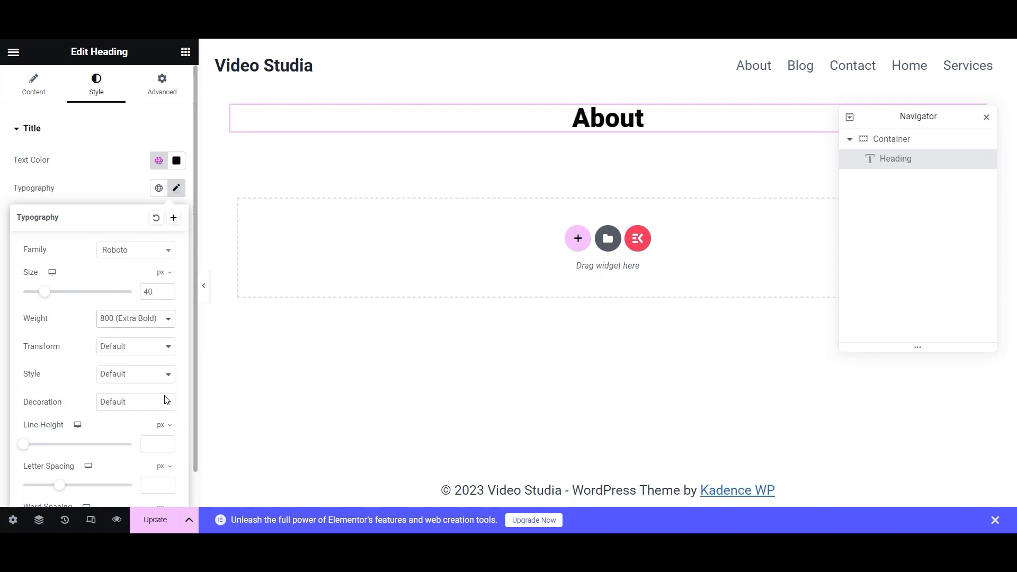
left_click(148, 522)
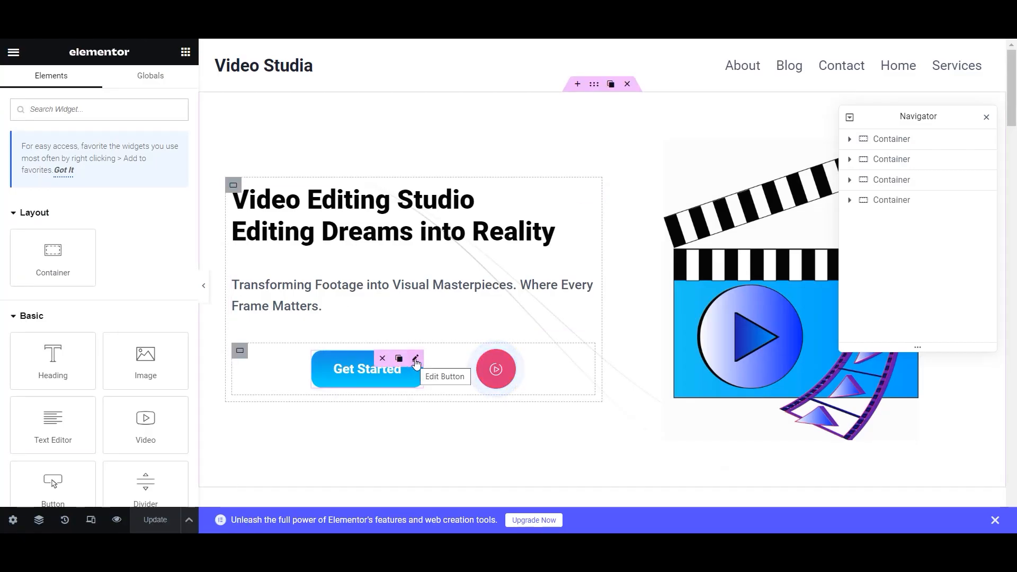
- Copy the Get Started button and paste it, centred, beneath the heading
right_click(416, 364)
left_click(520, 317)
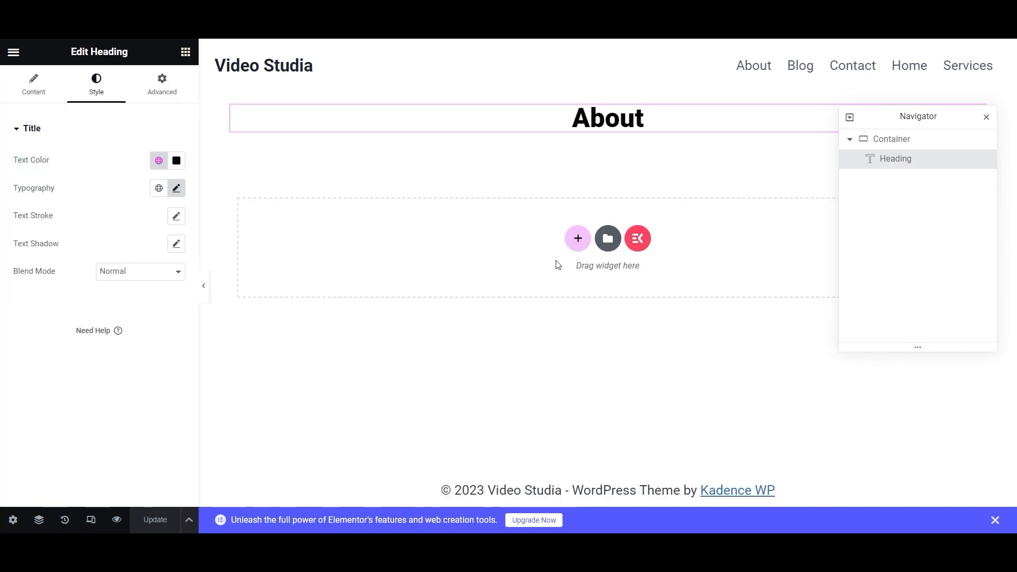
right_click(601, 158)
left_click(559, 167)
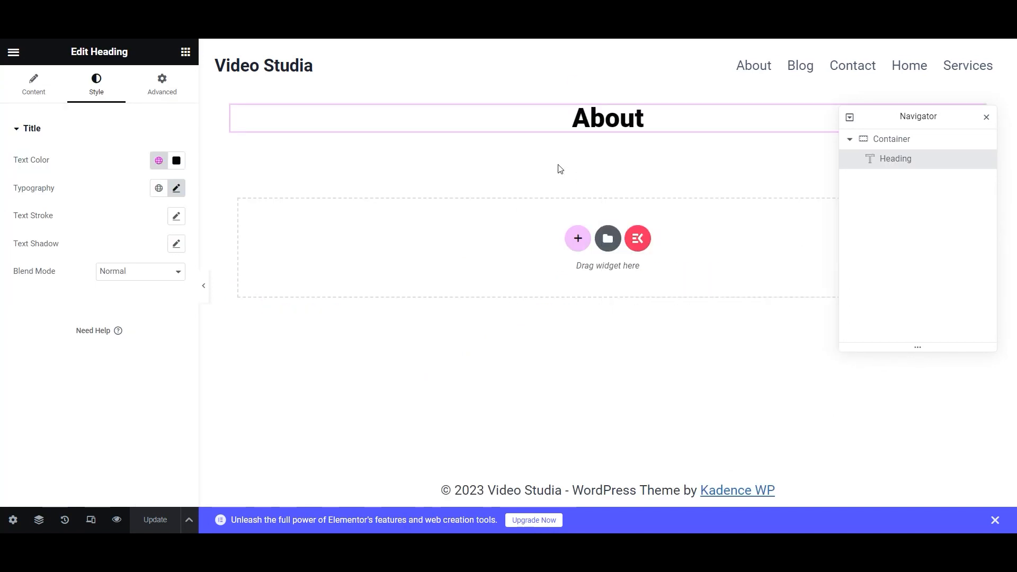
right_click(625, 144)
left_click(647, 244)
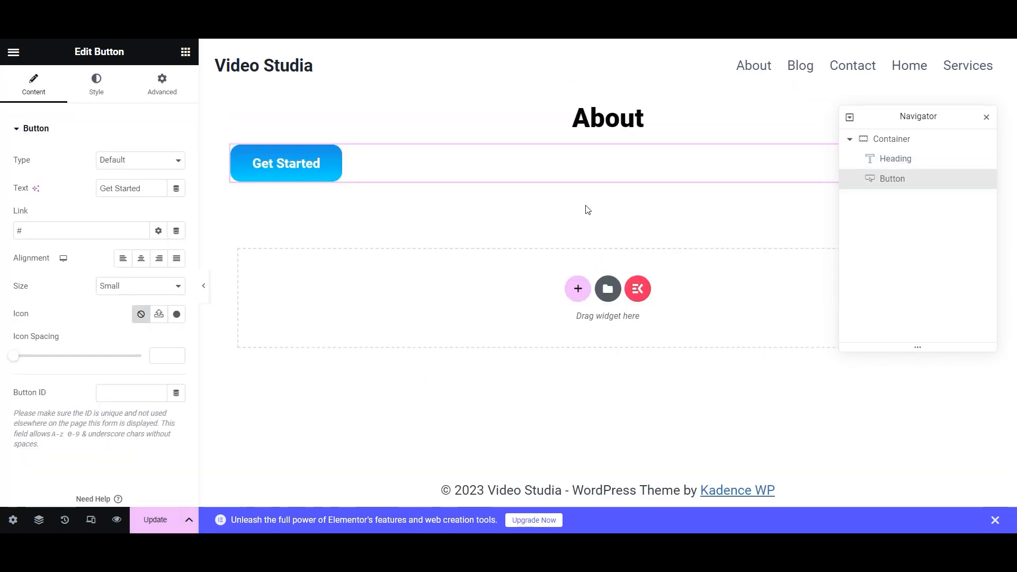
left_click(142, 259)
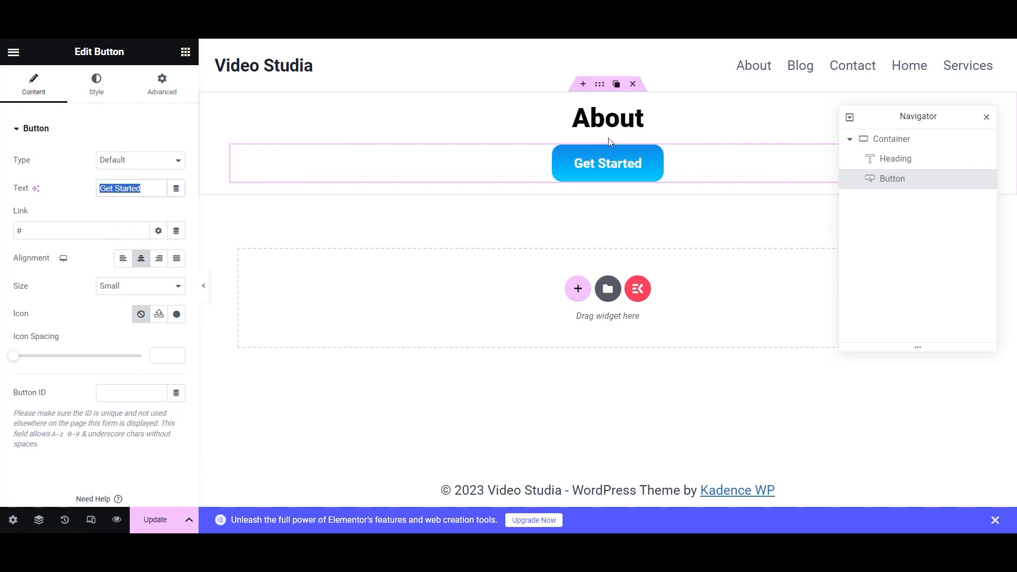
- Change the heading text to 'About Video Studia' and start a new section below it
left_click(647, 118)
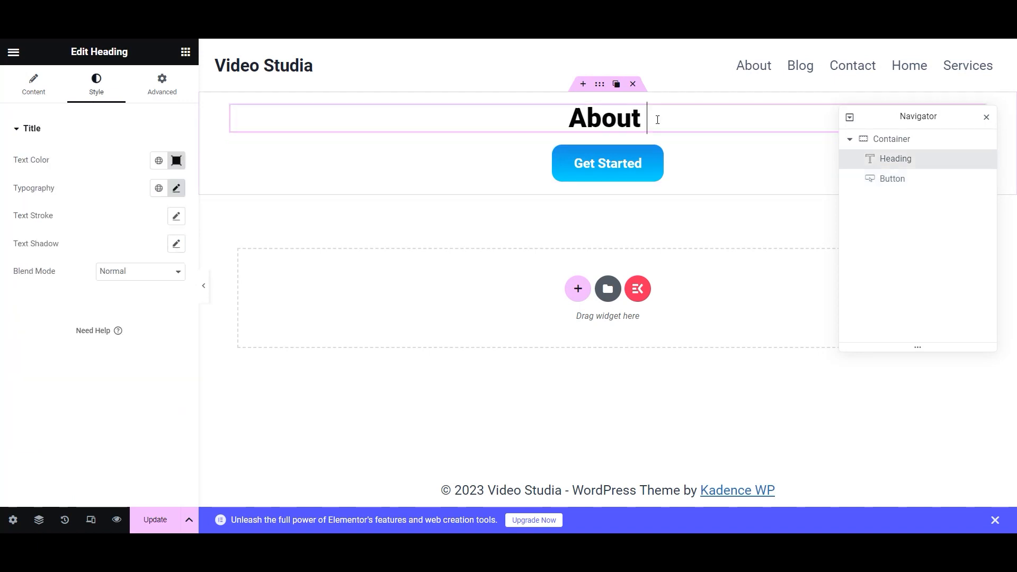
left_click(62, 95)
left_click(117, 172)
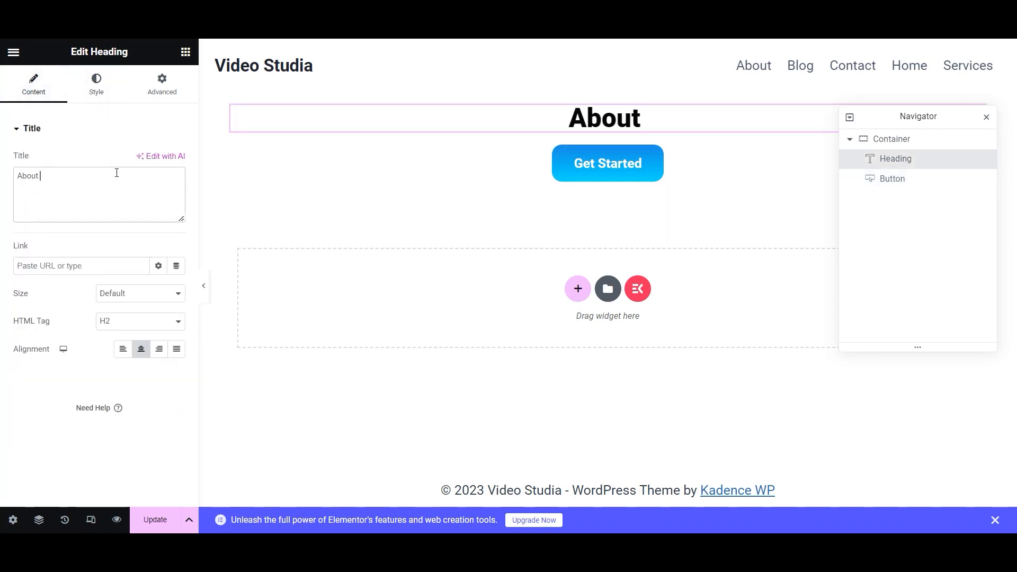
type("Video S")
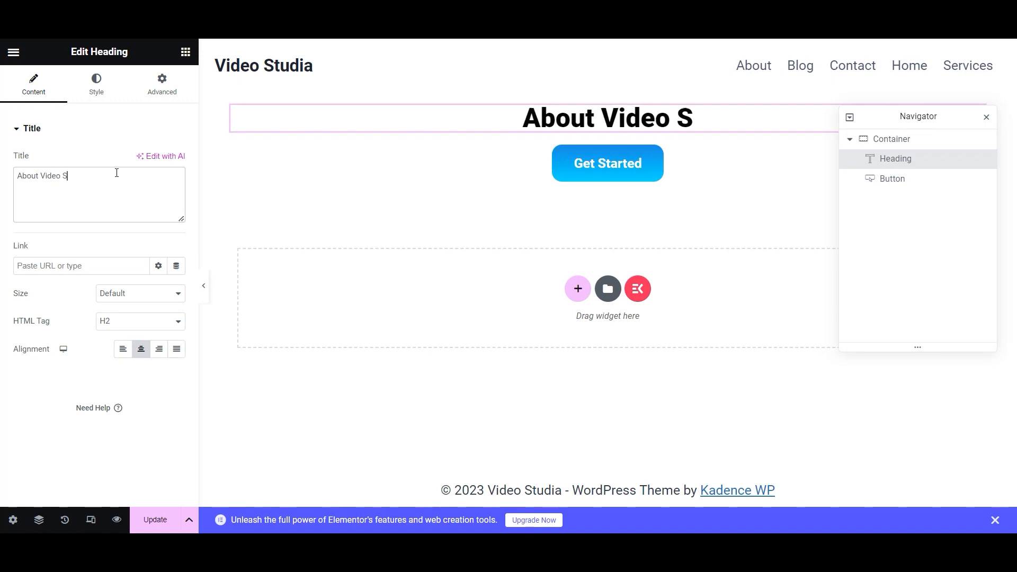
type("tudia")
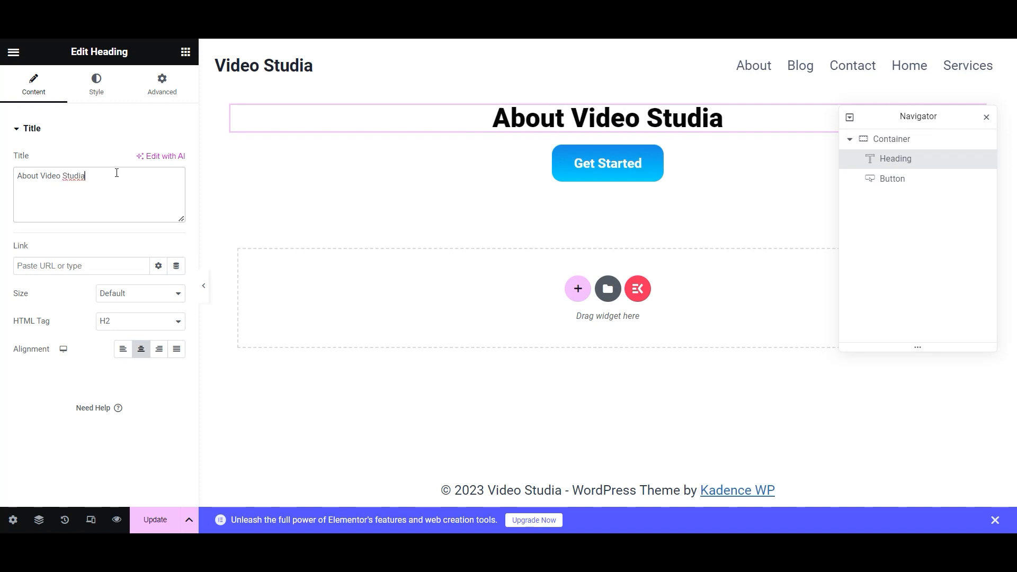
left_click(578, 288)
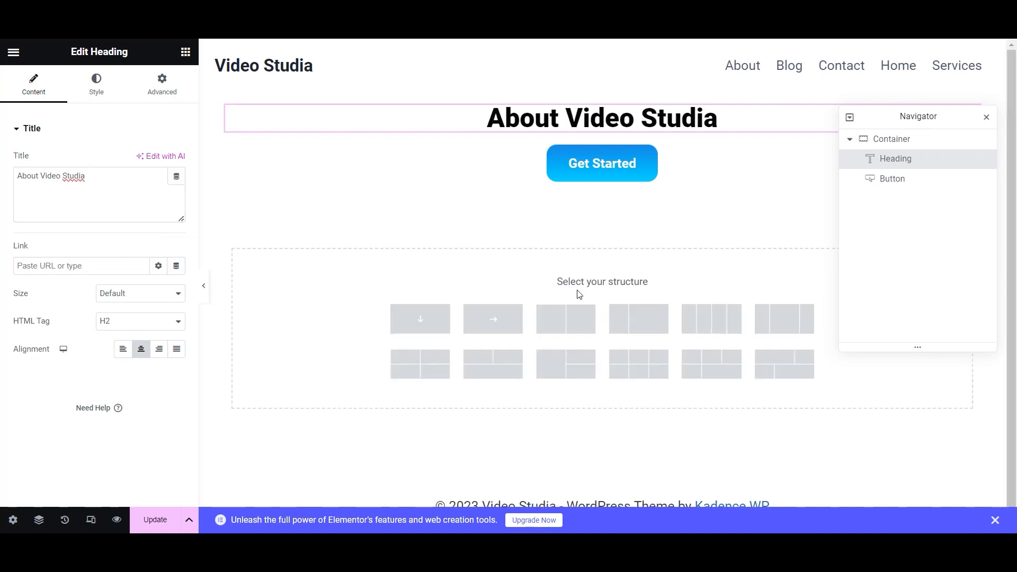
- Make the new section a two-column layout with 20 px padding
left_click(560, 322)
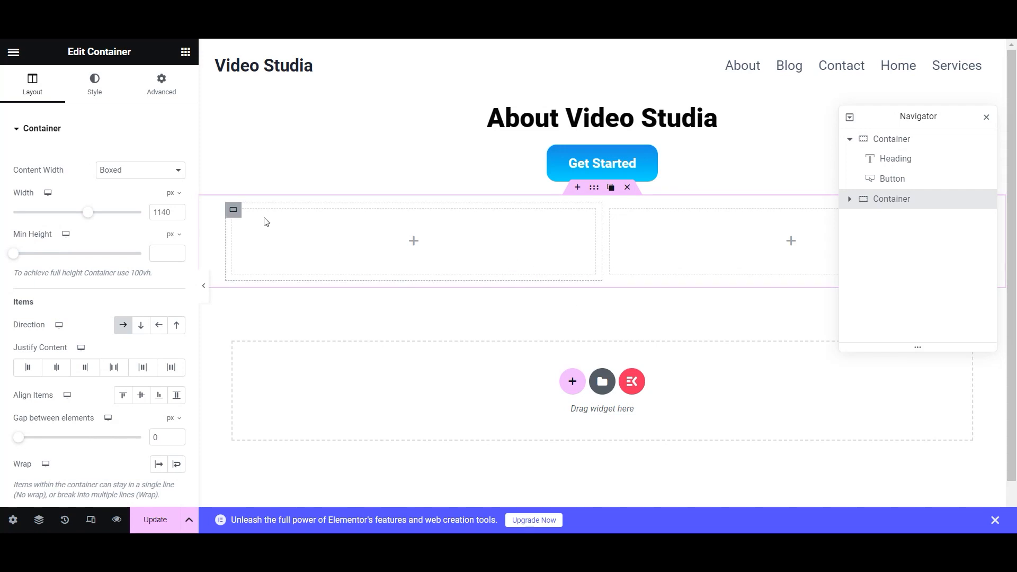
left_click(160, 83)
type("20")
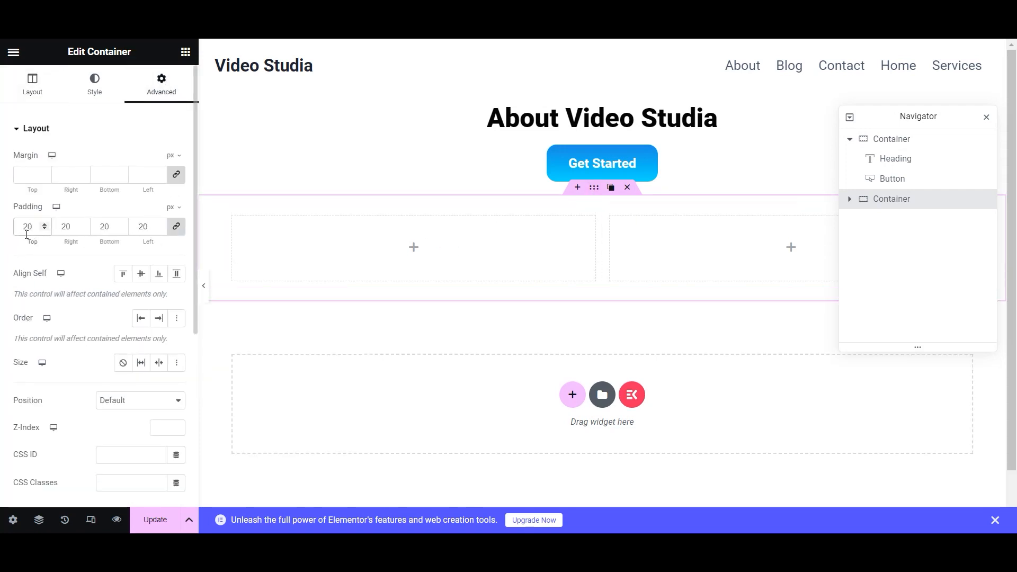
left_click(108, 135)
left_click(96, 86)
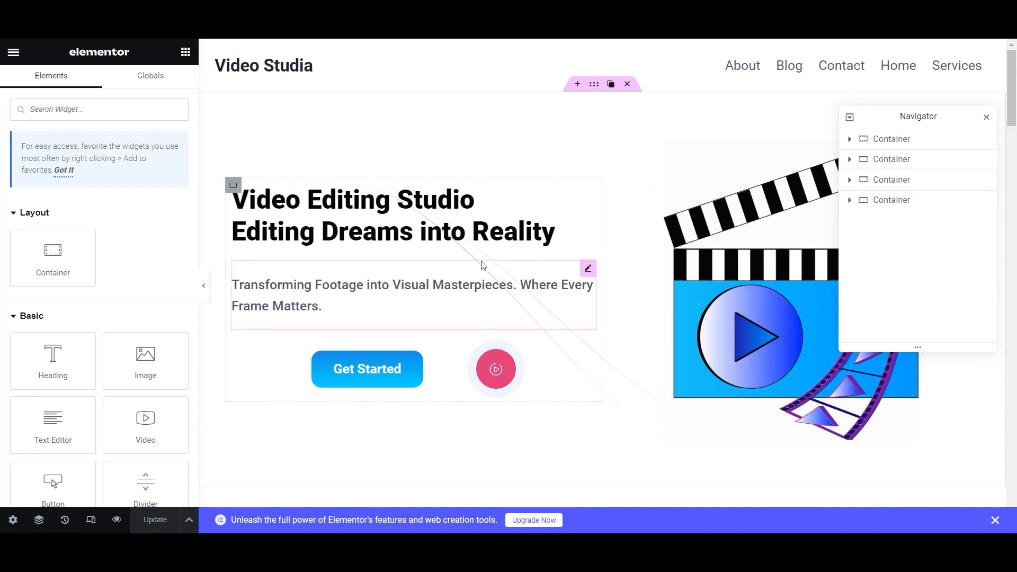
- Copy the hero heading and text block into the left column at full width
right_click(229, 189)
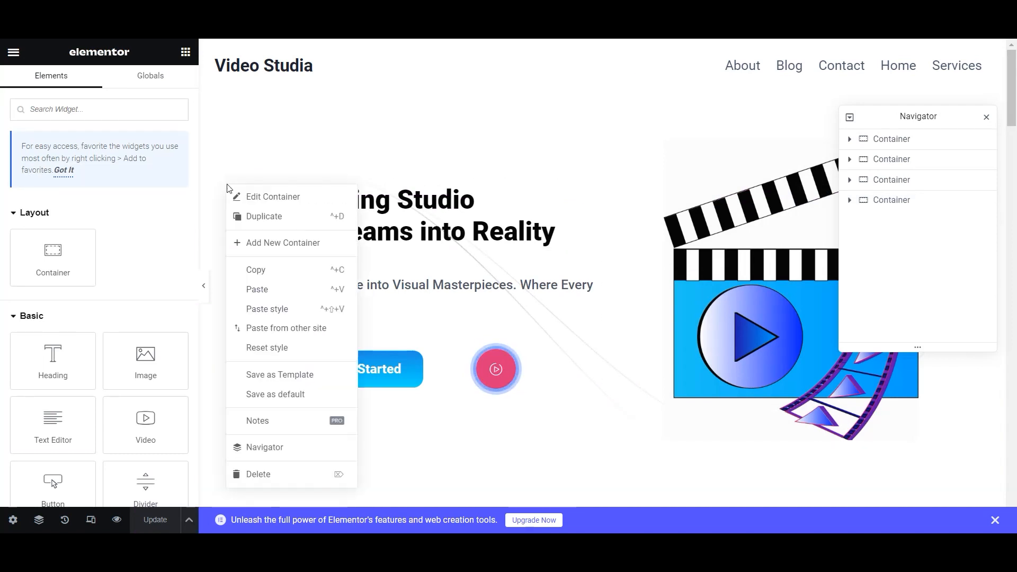
left_click(257, 270)
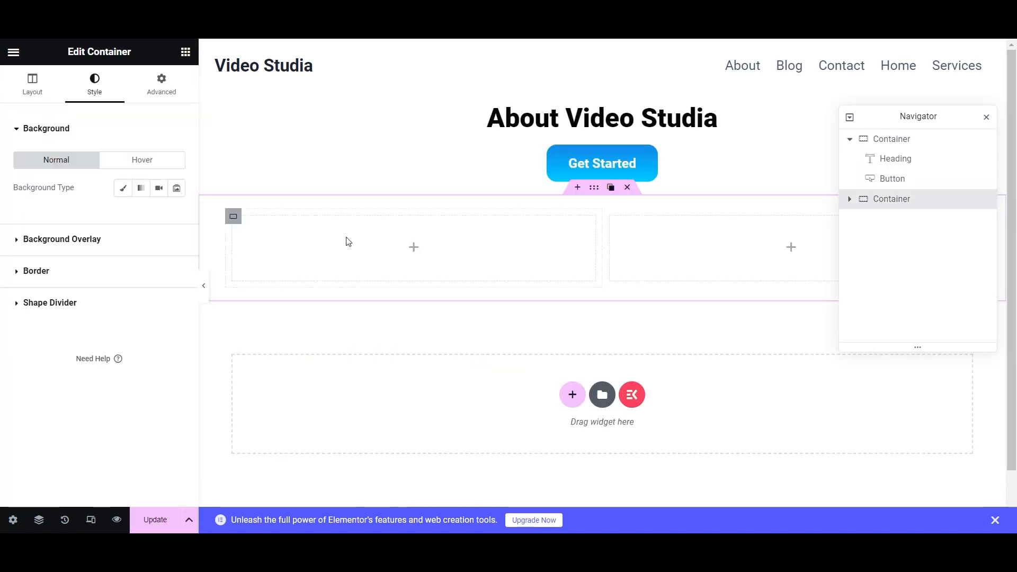
right_click(415, 257)
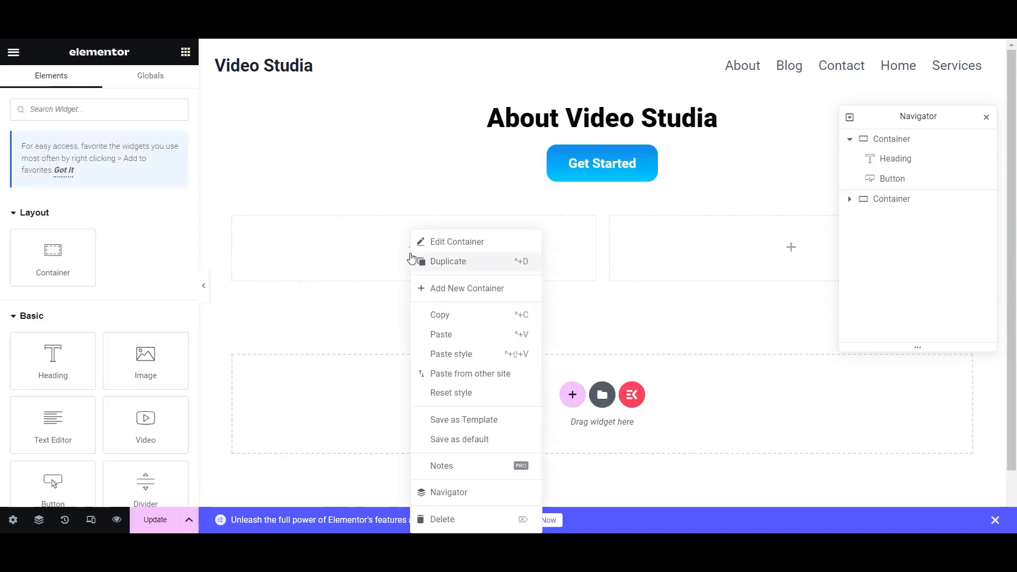
left_click(448, 343)
left_click_drag(120, 219, 141, 222)
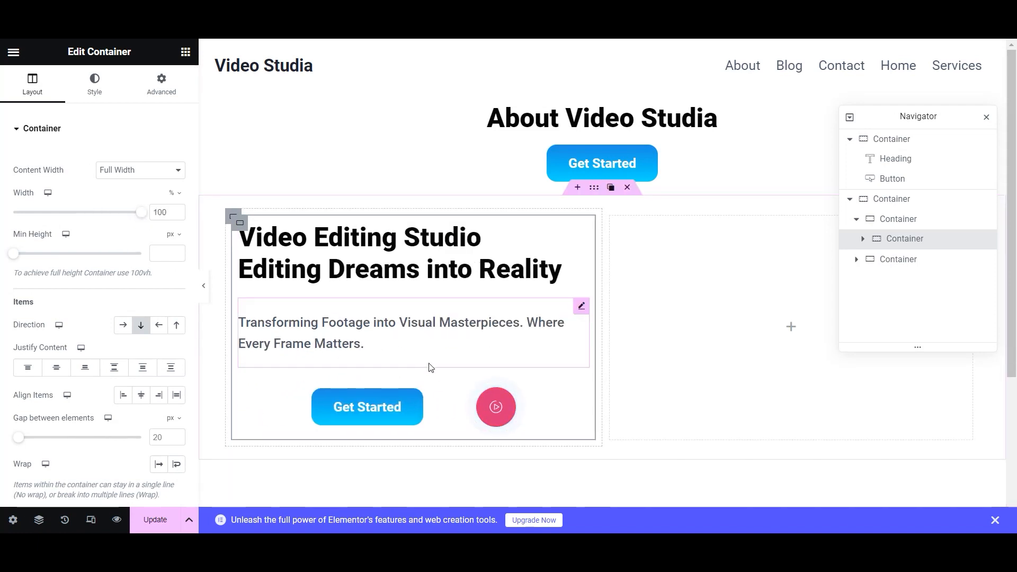
- Delete the hero video and add an empty container to the right column
right_click(498, 421)
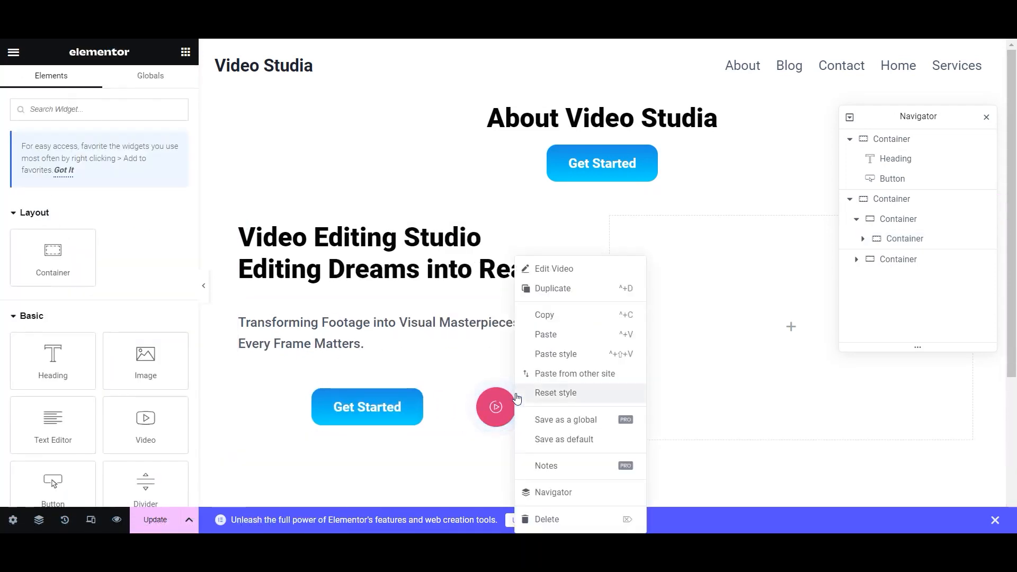
key("Delete")
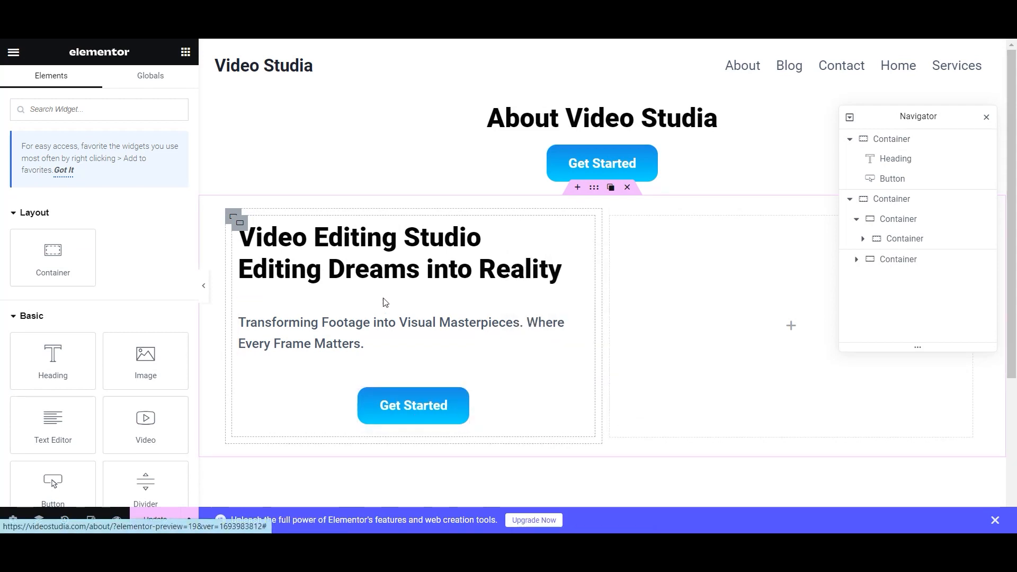
left_click(377, 268)
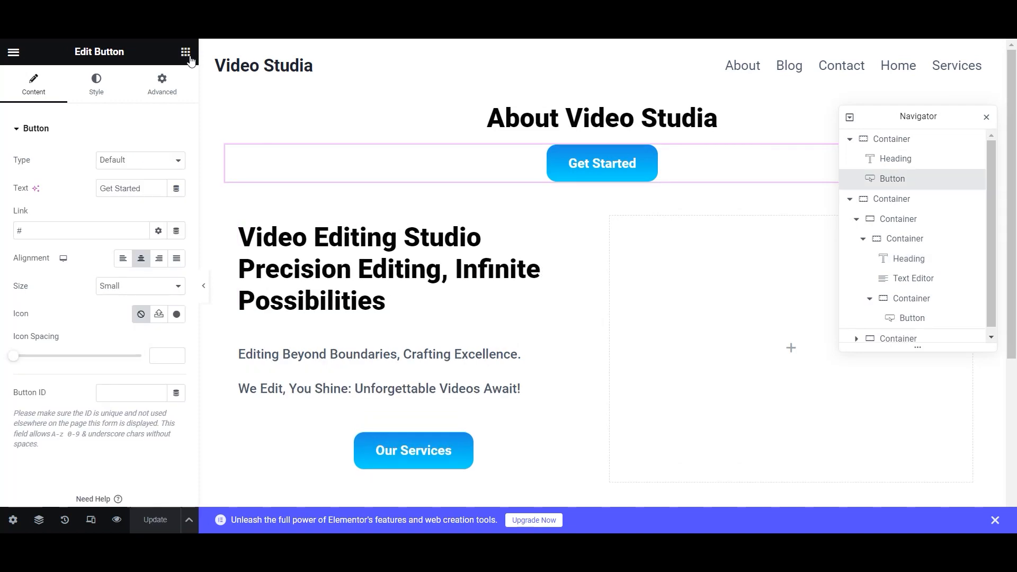
left_click(185, 52)
left_click_drag(53, 254, 768, 347)
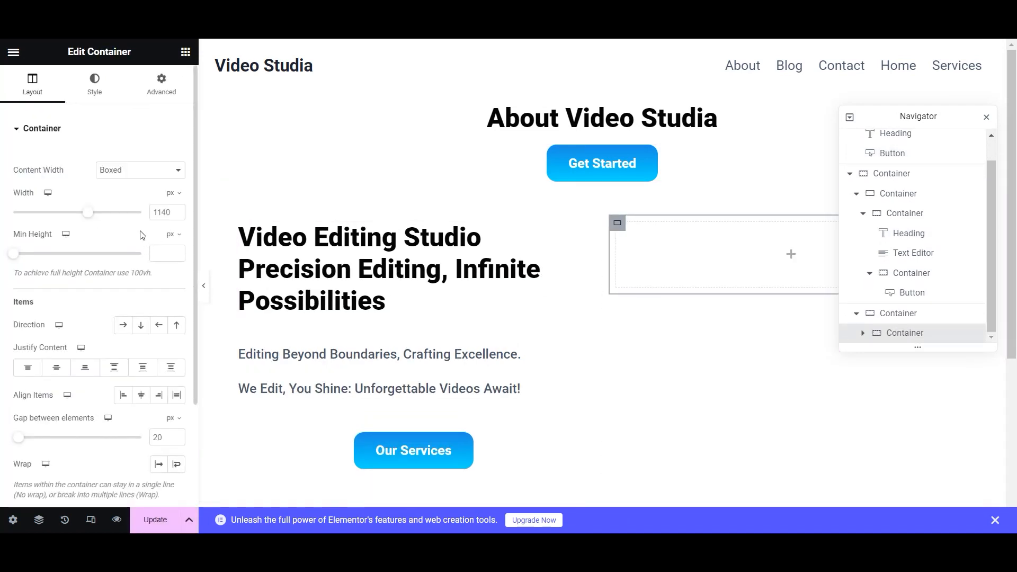
- Set the new container to Full Width content with a width of 40%
left_click(141, 171)
left_click(130, 194)
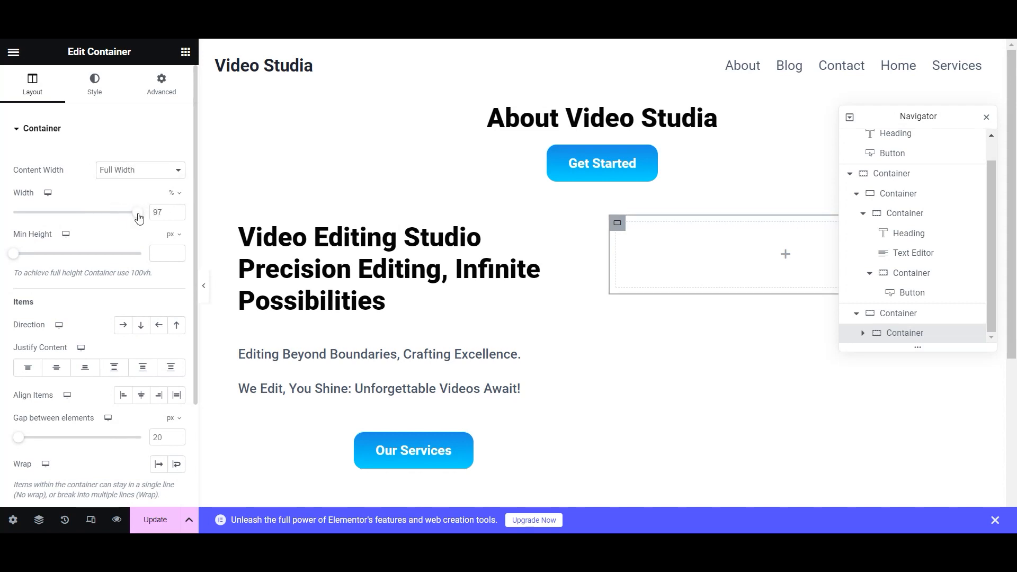
left_click_drag(139, 218, 79, 218)
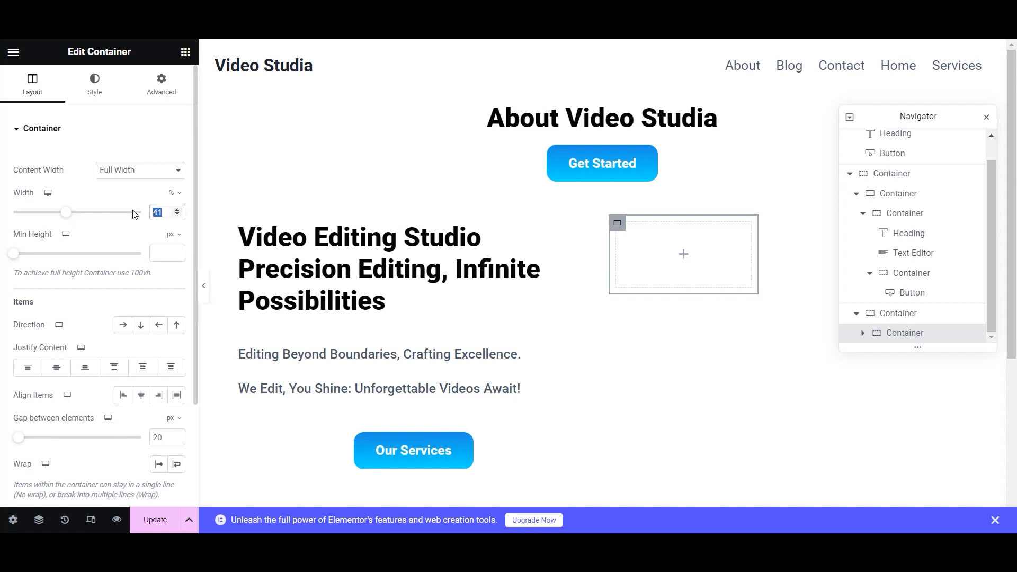
type("40")
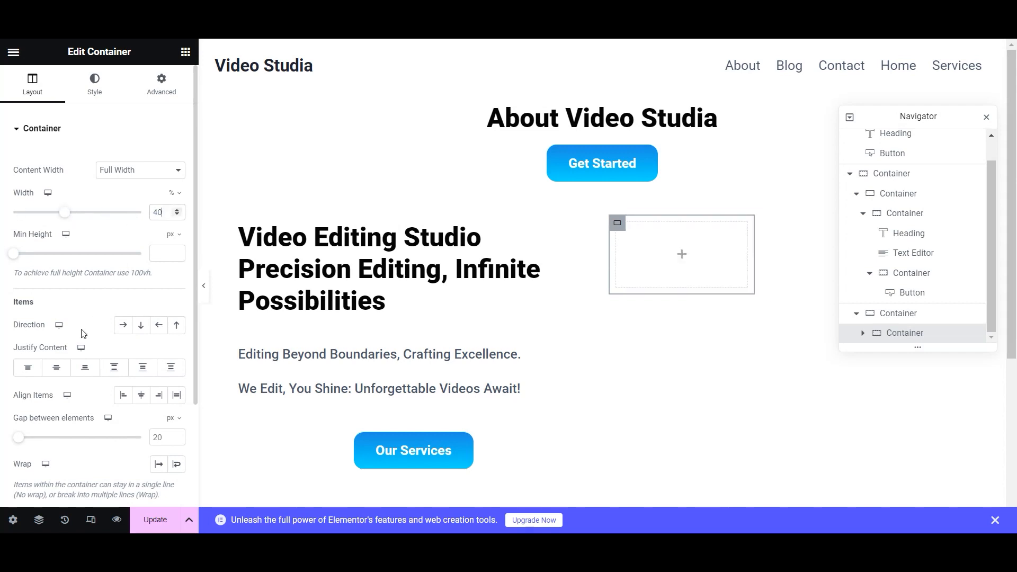
scroll(94, 304, "down", 2)
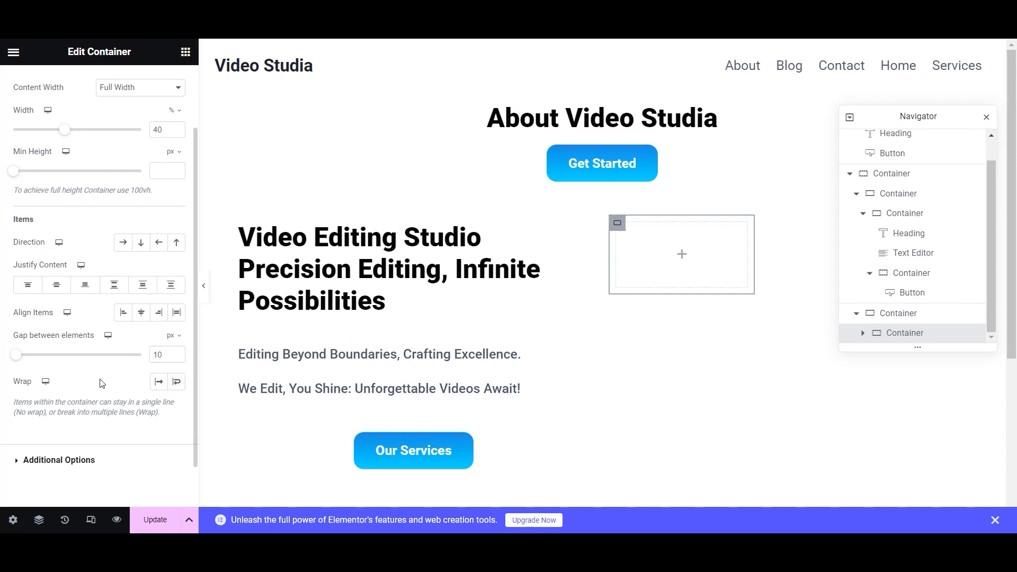
scroll(102, 106, "up", 2)
- Add a soft, semi-transparent box shadow to the container and save the page
left_click(101, 103)
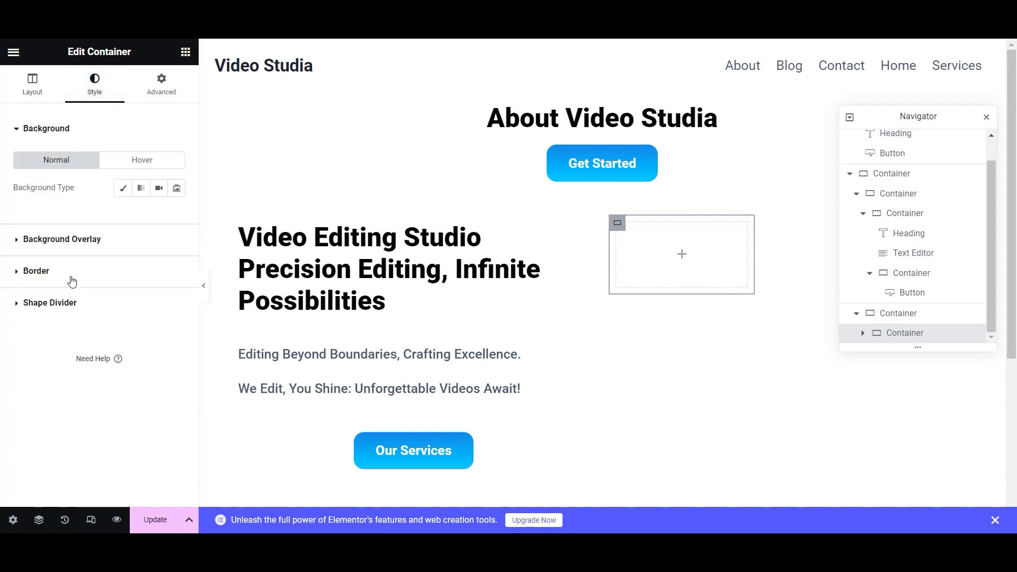
left_click(18, 271)
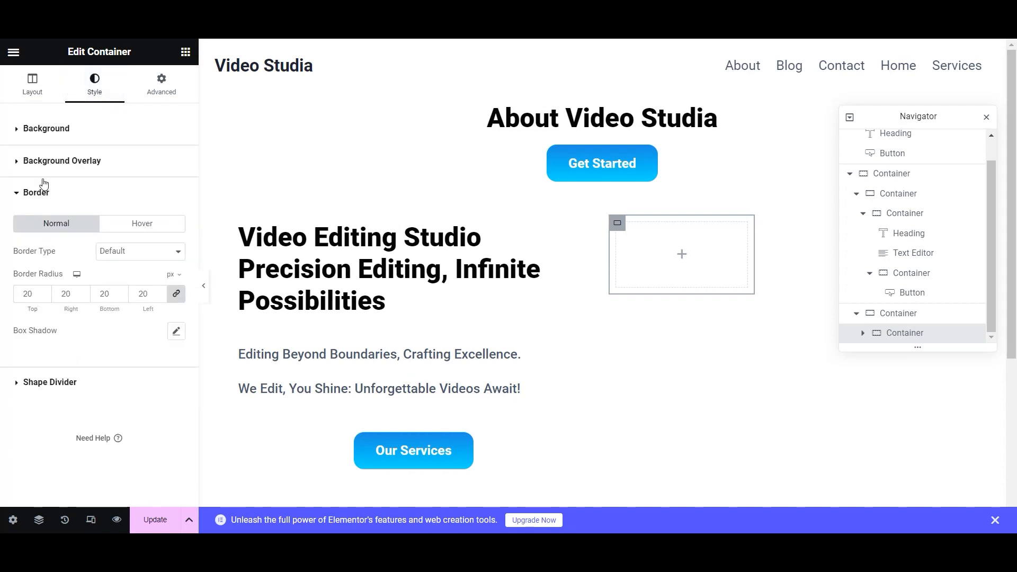
left_click(178, 334)
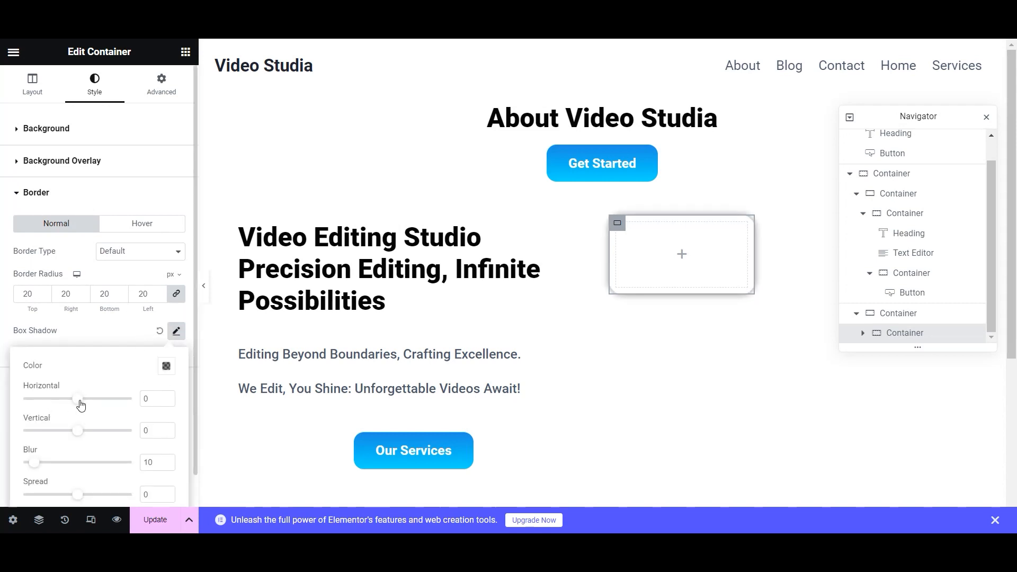
left_click(169, 371)
left_click_drag(166, 316, 139, 318)
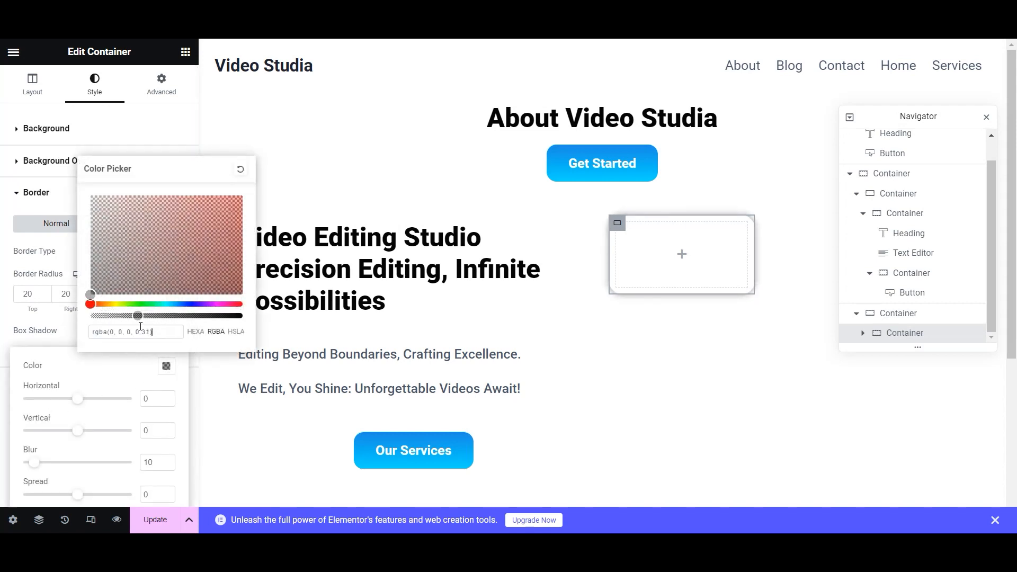
left_click(107, 377)
left_click(156, 528)
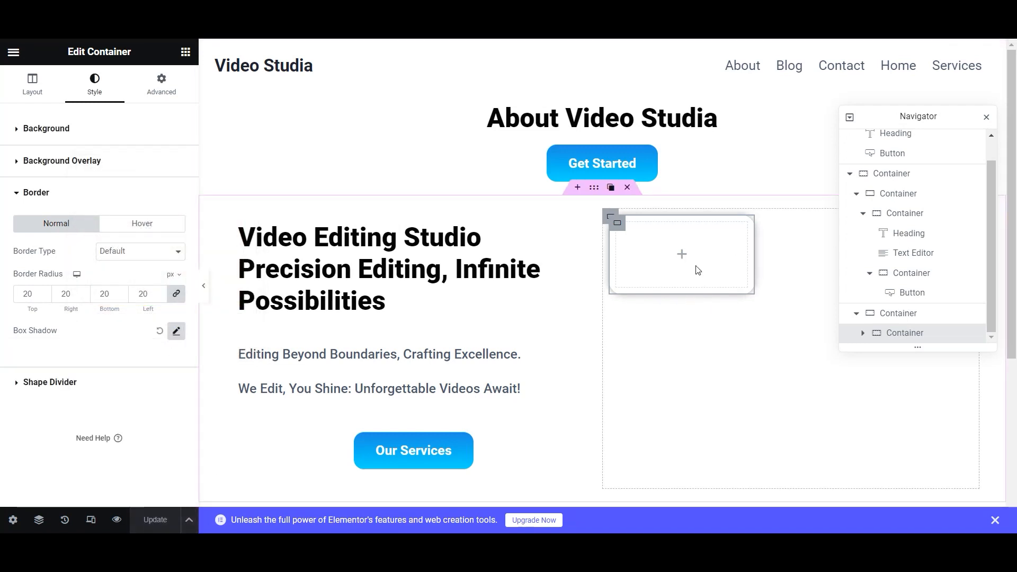
- Set the right column to row direction with items centred vertically, then save
left_click(898, 314)
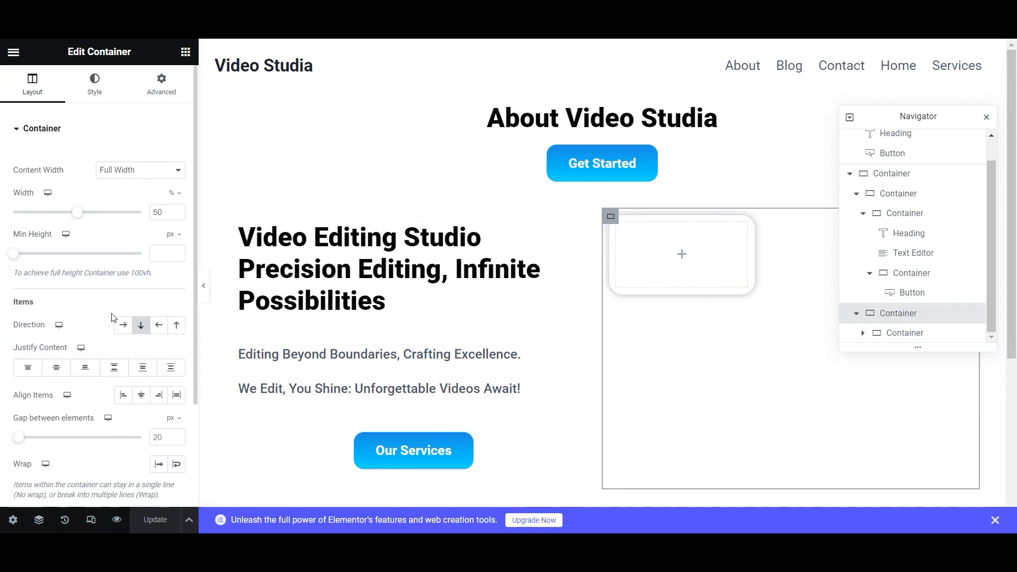
left_click(123, 325)
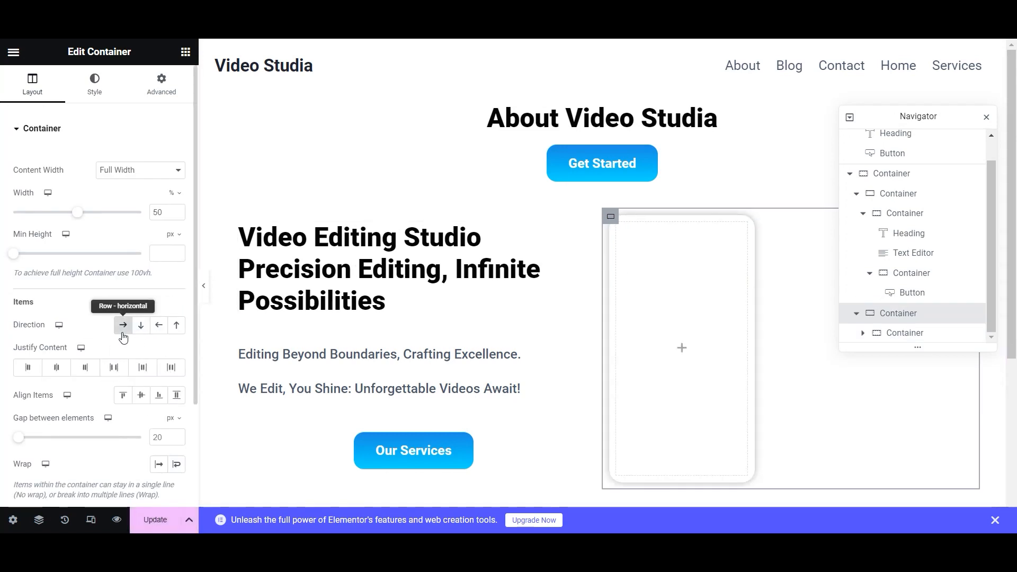
left_click(142, 395)
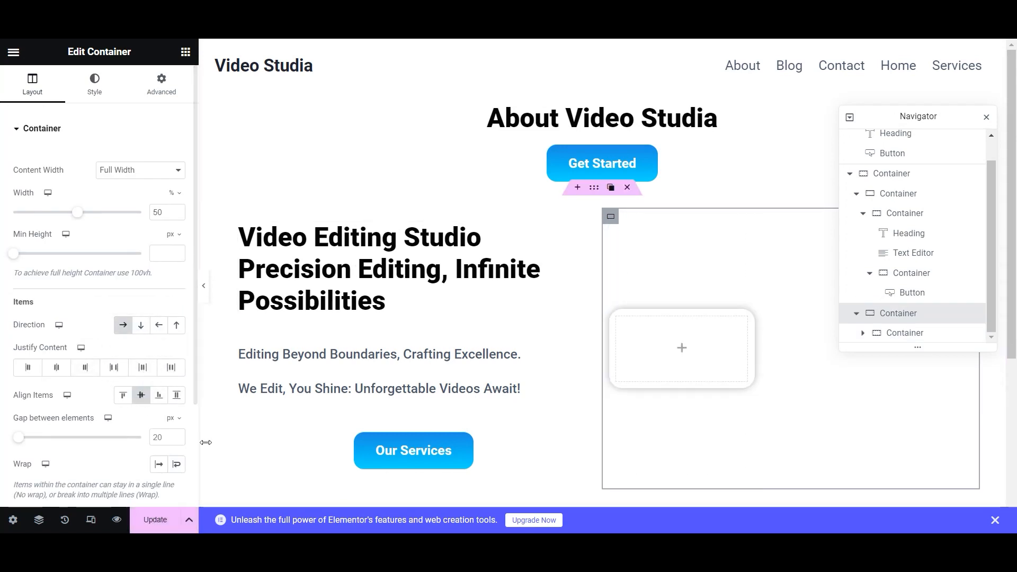
left_click(153, 525)
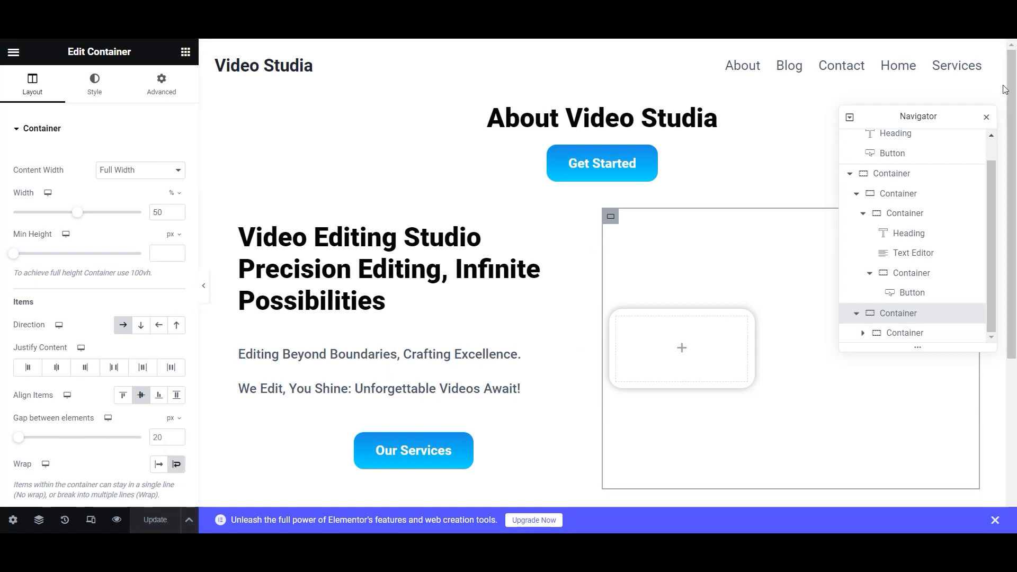
- Add a '107+' heading inside the card, coloured in the global blue
left_click_drag(53, 360, 636, 352)
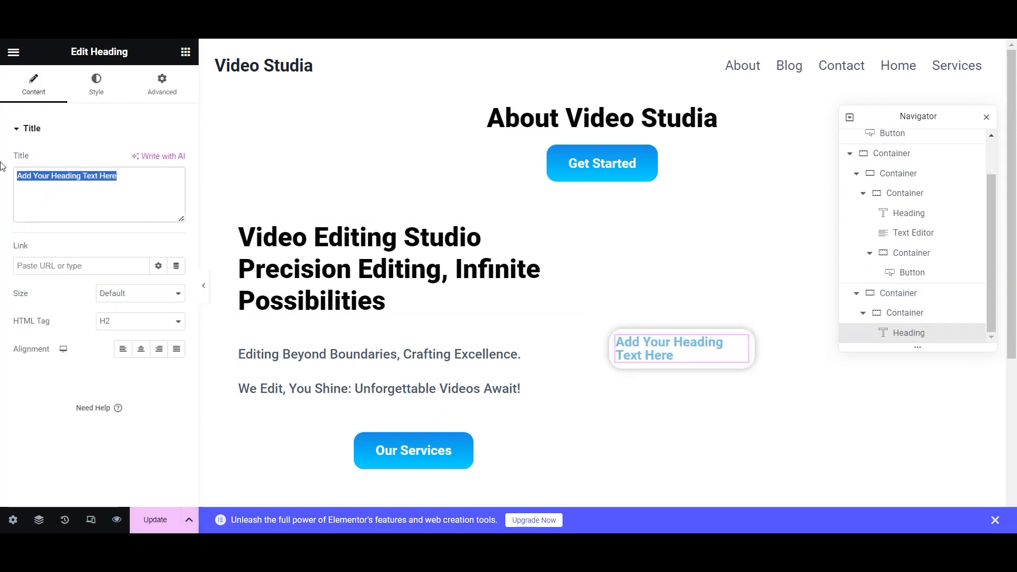
type("107+")
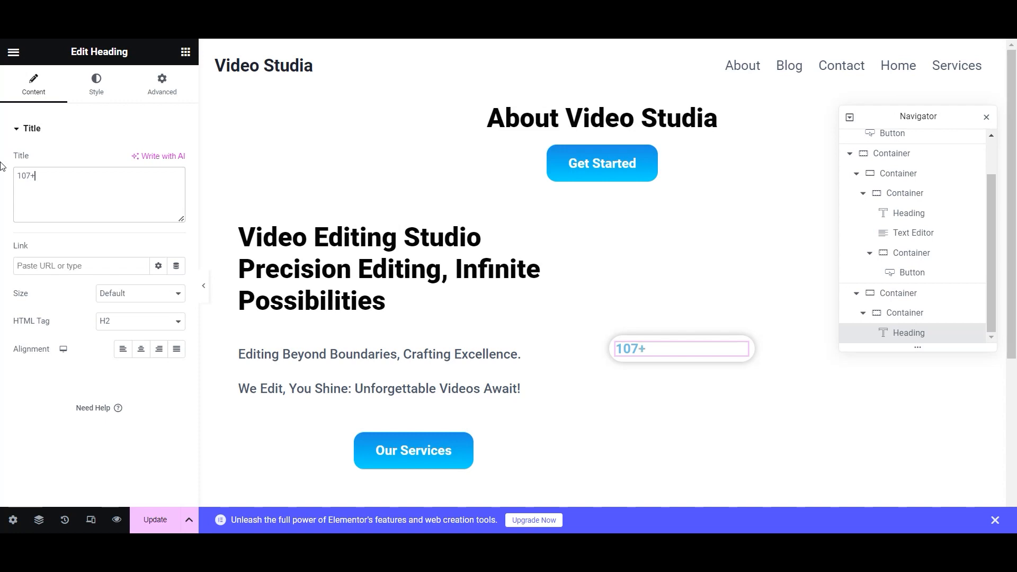
left_click(96, 85)
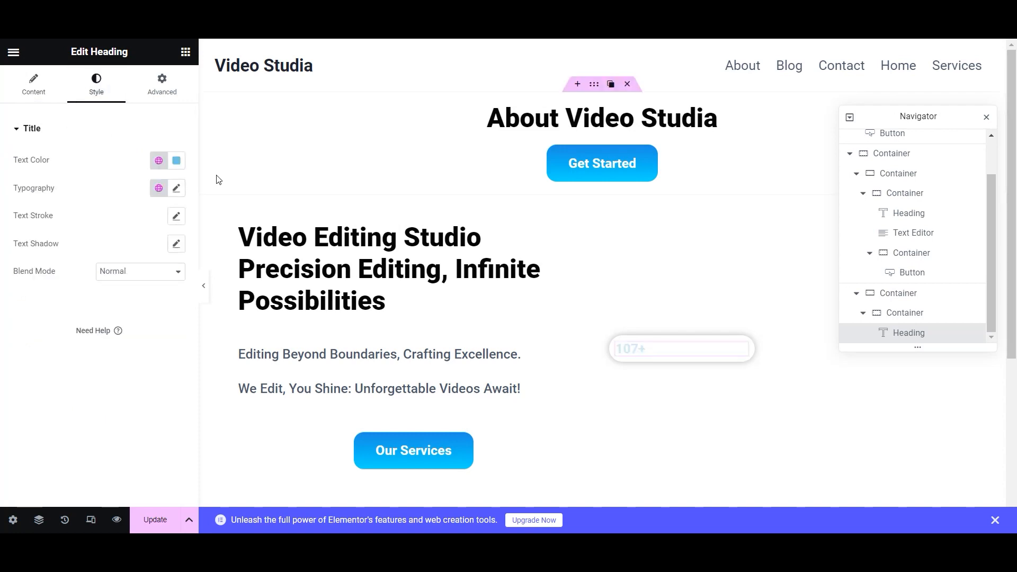
left_click(159, 160)
scroll(68, 344, "down", 5)
left_click(60, 345)
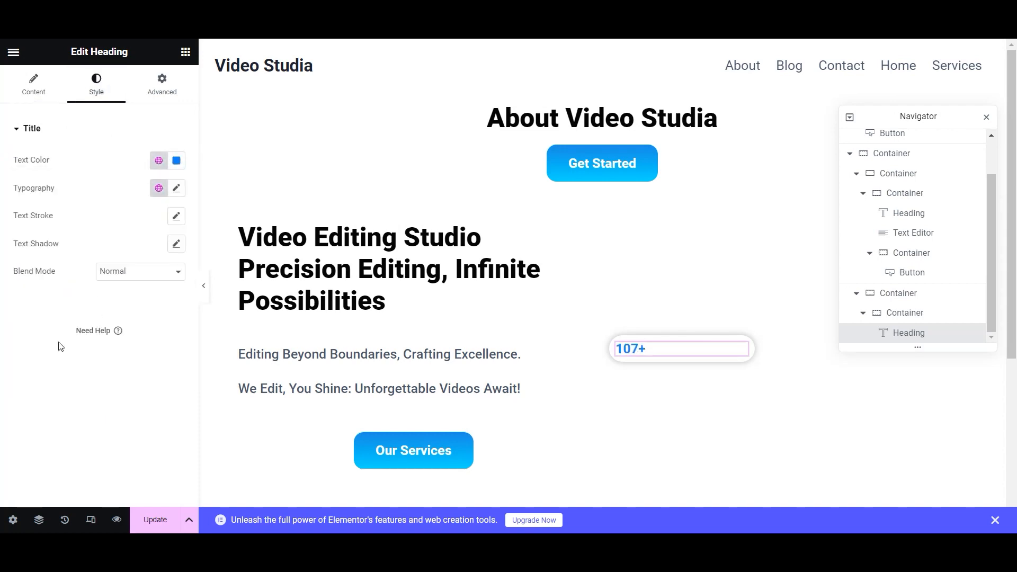
- Make the 107+ heading 36 px and extra bold, and centre it in the card
left_click(176, 188)
left_click(167, 289)
left_click(166, 289)
left_click(165, 290)
left_click(165, 290)
left_click(167, 290)
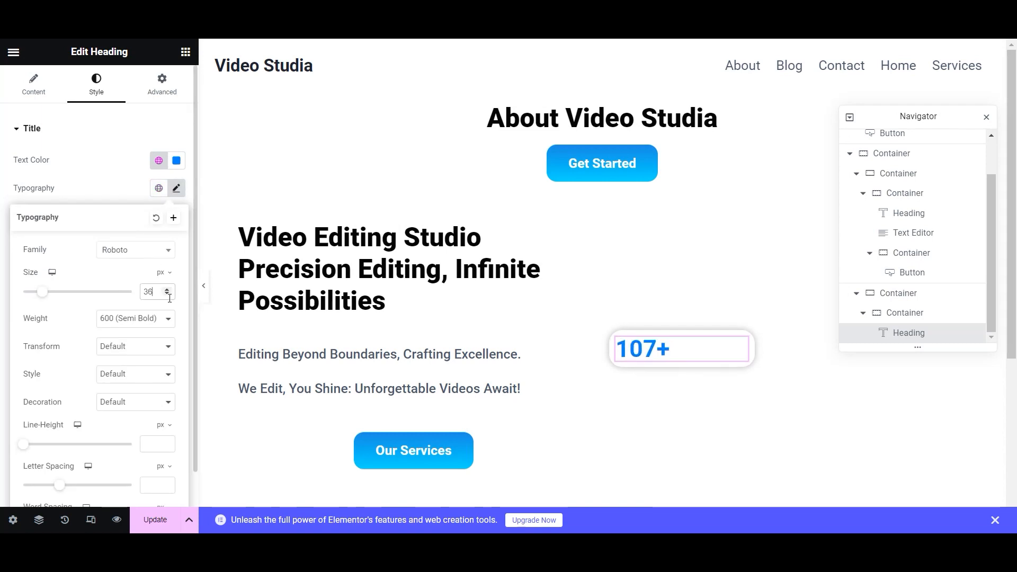
left_click(159, 319)
left_click(123, 412)
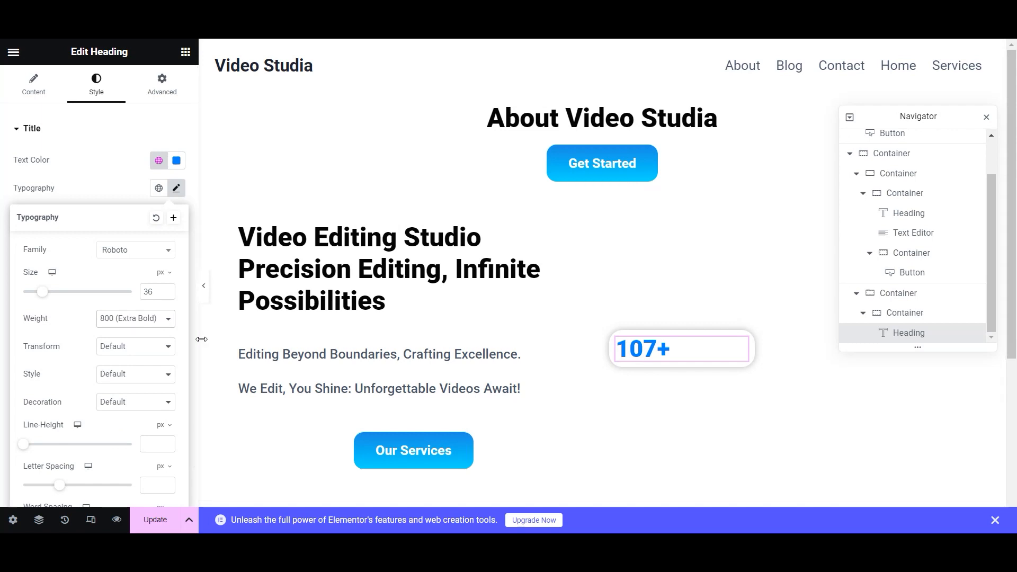
left_click(120, 195)
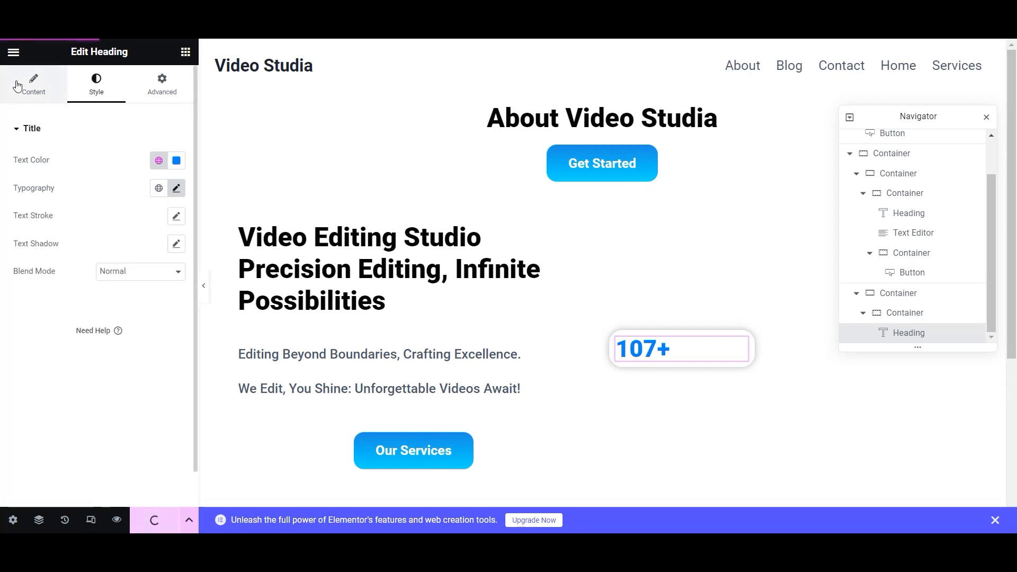
left_click(33, 84)
left_click(148, 356)
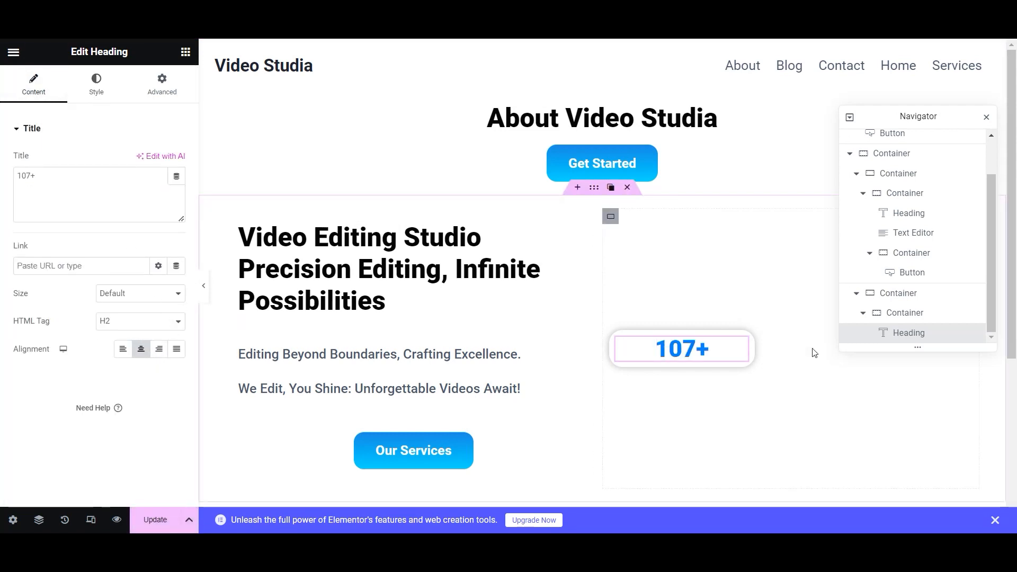
- Duplicate the 107+ heading and change the copy's text to 'Happy Clients'
left_click(724, 345)
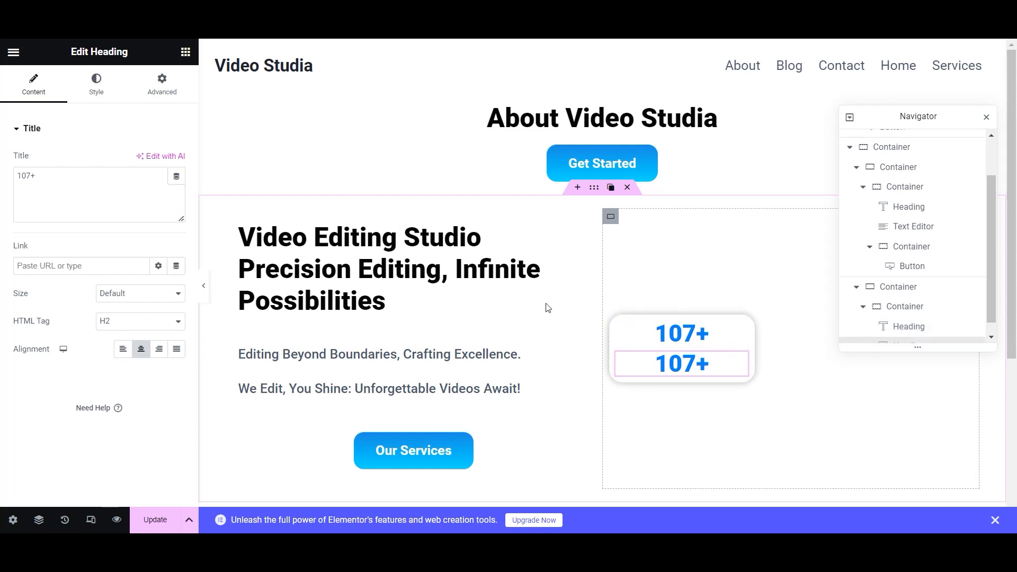
left_click_drag(36, 176, 3, 190)
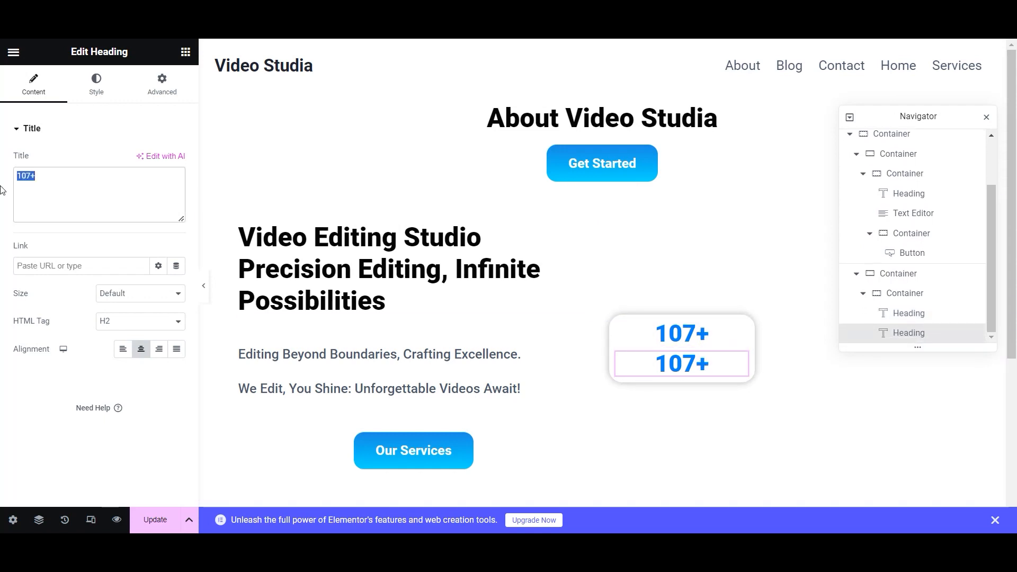
type("Happy")
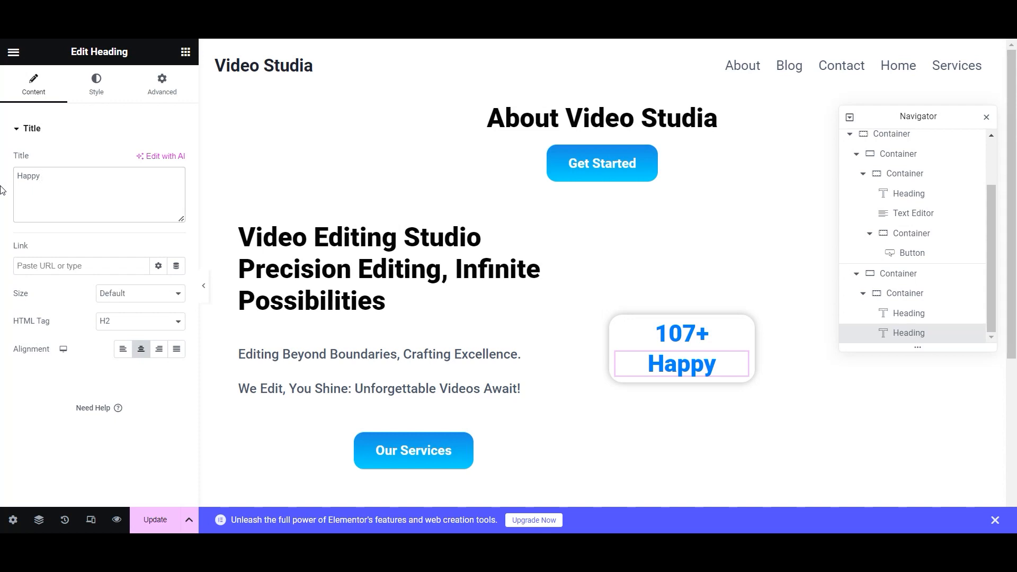
type(" Clients")
- Lower the Happy Clients font size to 32 px and save the page
left_click(96, 84)
left_click(176, 188)
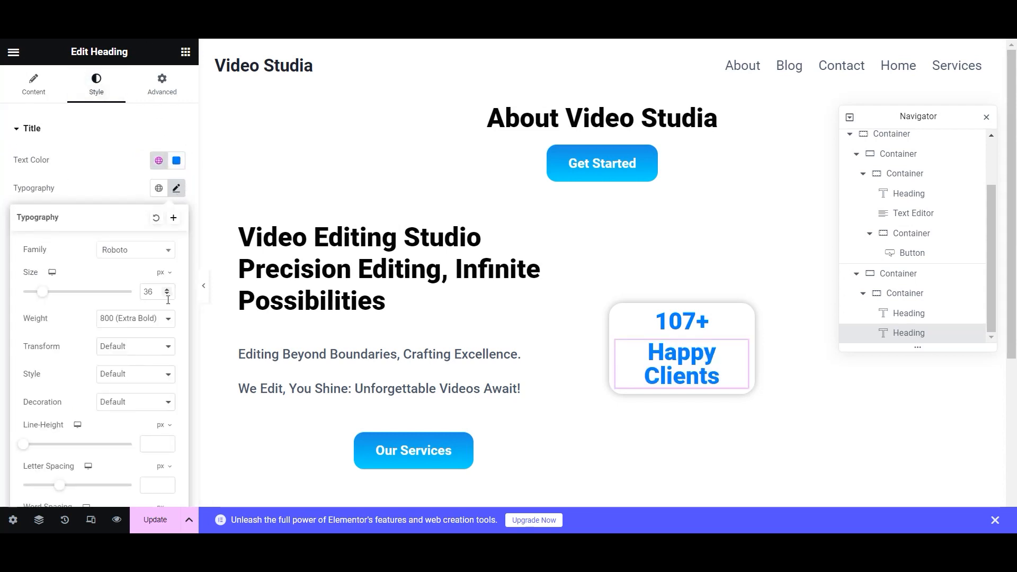
left_click(167, 295)
left_click(167, 295)
left_click(167, 295)
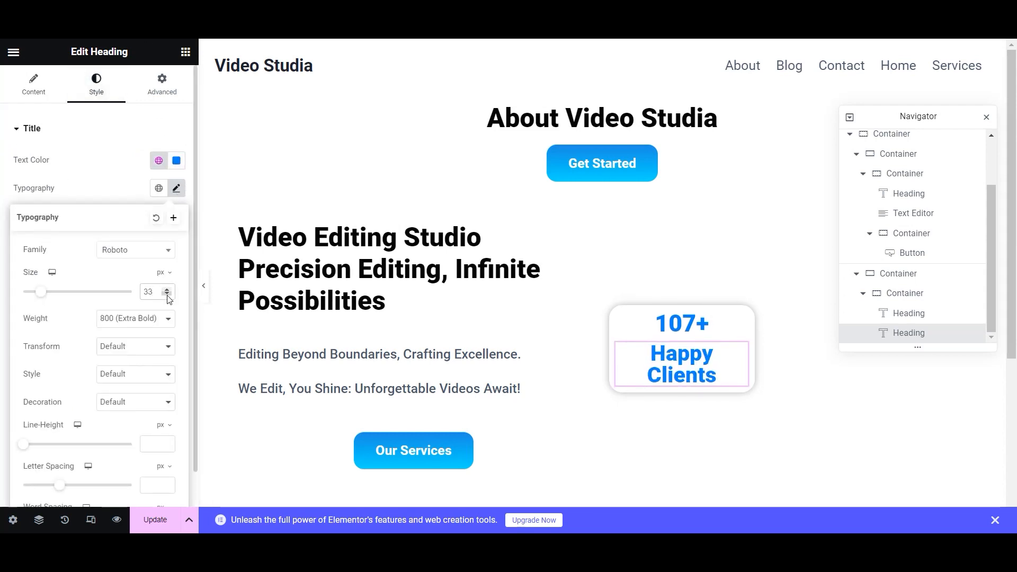
left_click(167, 295)
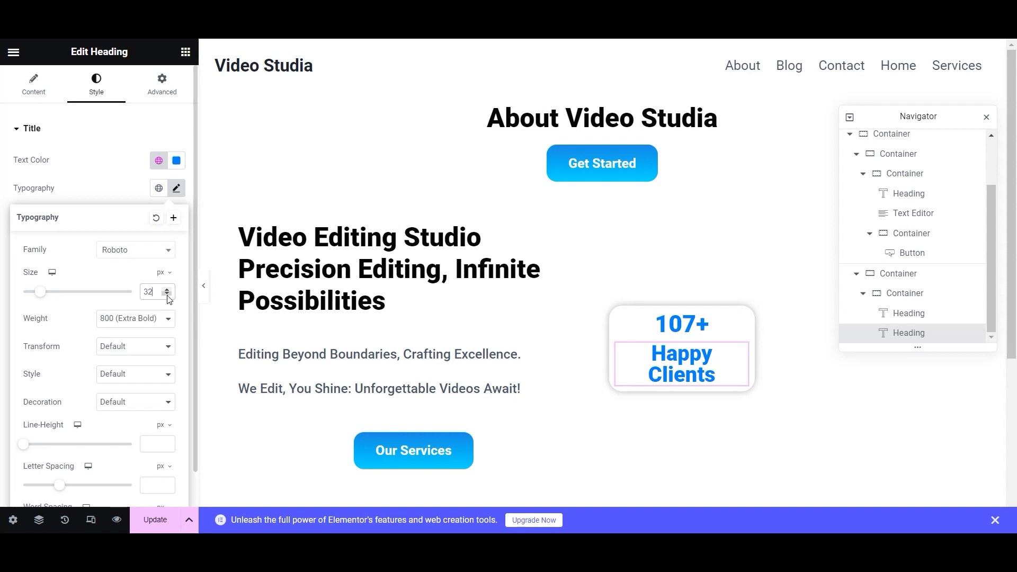
left_click(147, 522)
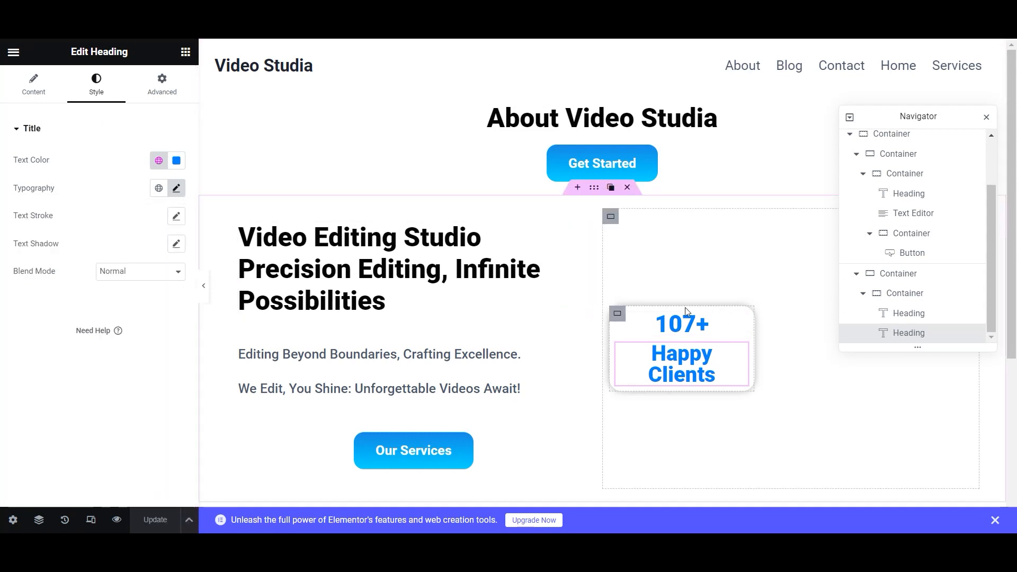
- Give the stat card a 25 vh minimum height with its content centred vertically
left_click(618, 313)
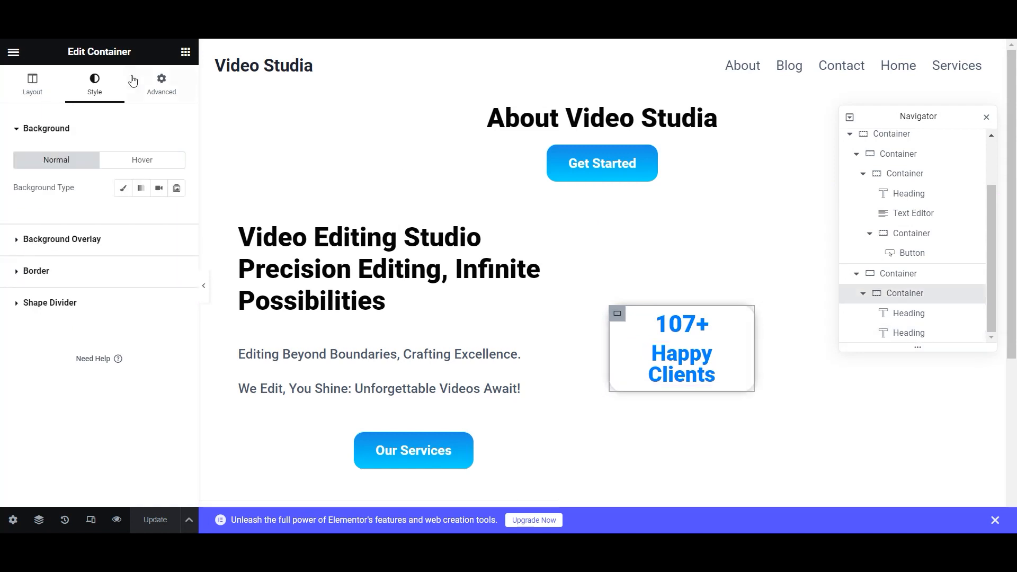
left_click(50, 98)
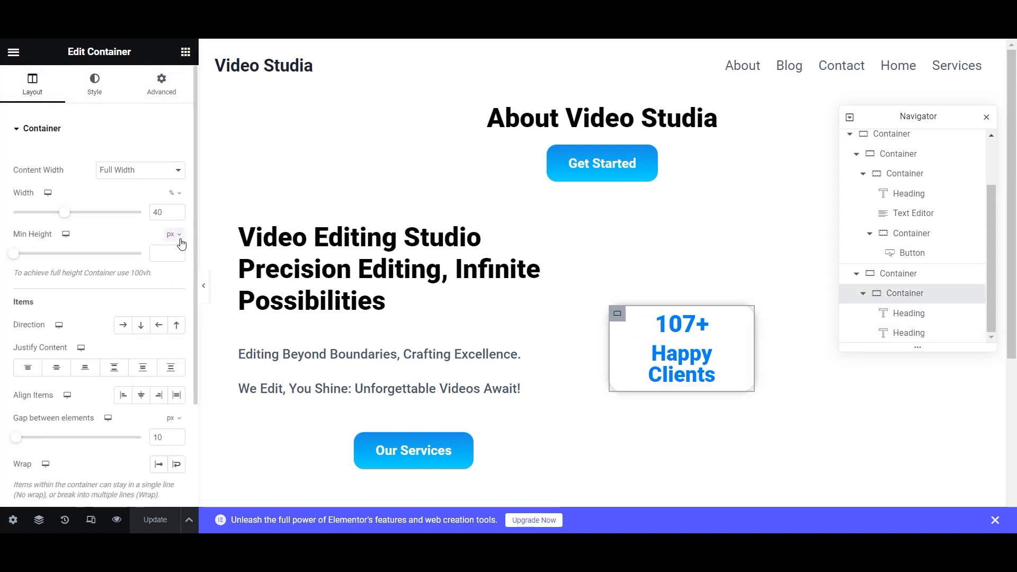
left_click(170, 293)
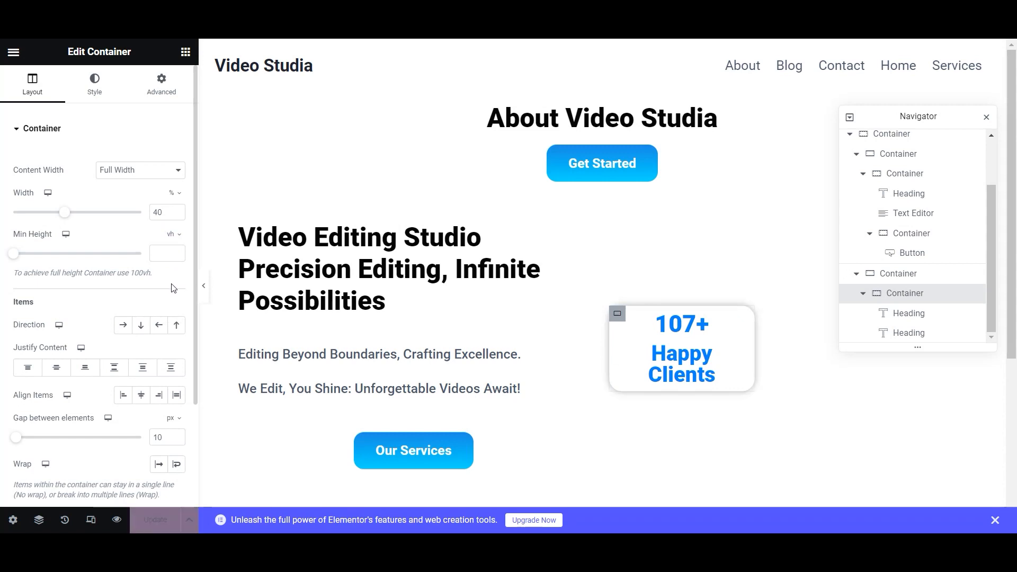
left_click_drag(178, 256, 180, 256)
left_click(182, 256)
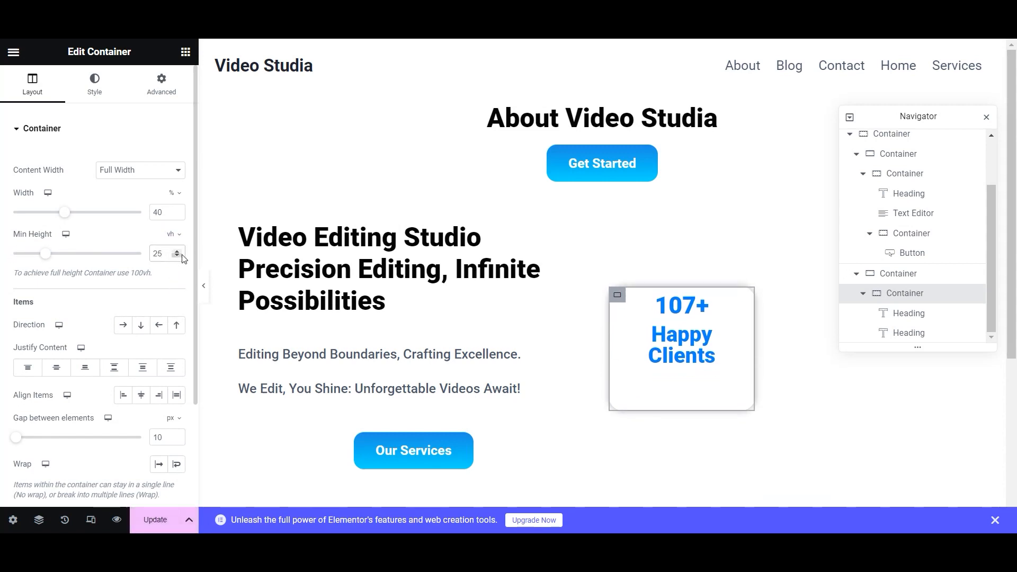
left_click(66, 370)
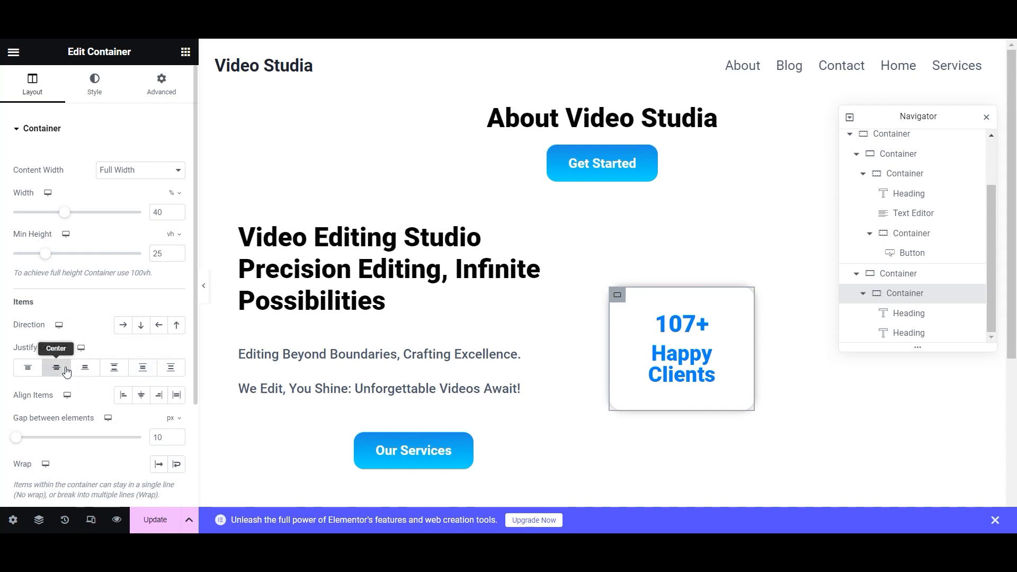
- Change the 107+ heading colour to Pure Black
left_click(707, 323)
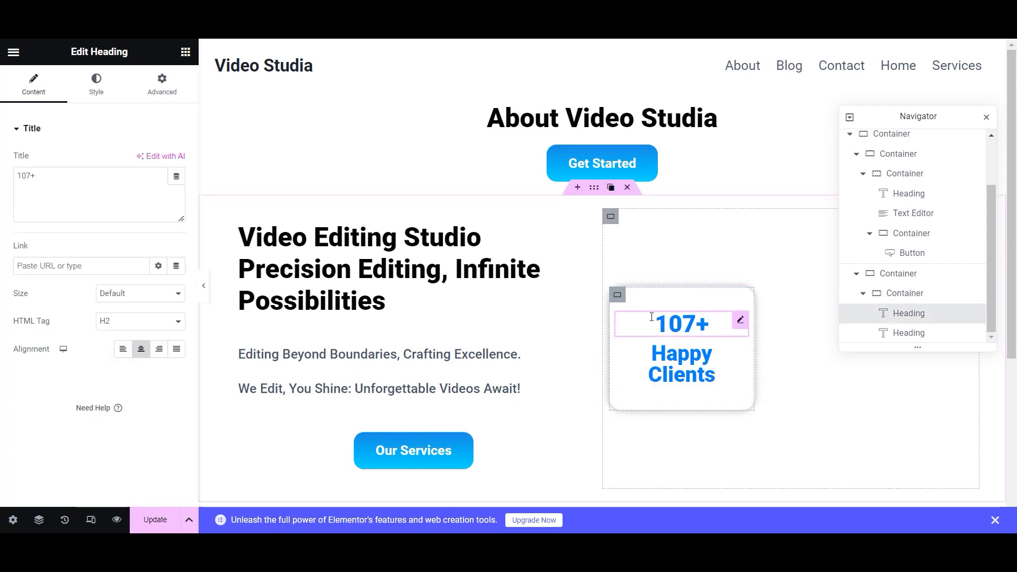
left_click(96, 84)
left_click(158, 160)
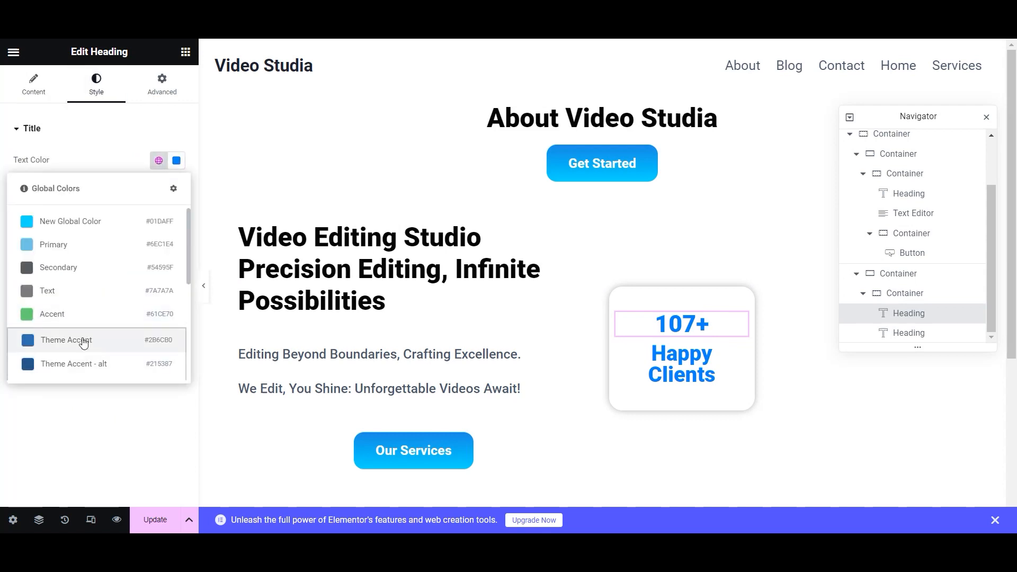
scroll(79, 349, "down", 1)
left_click(38, 365)
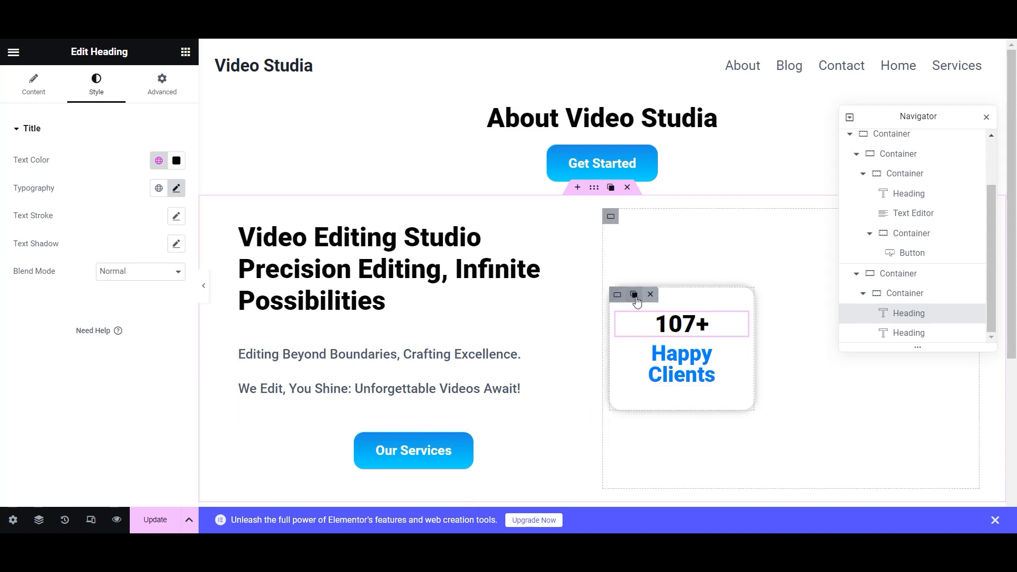
- Duplicate the stat card three times and centre the four cards in their container
left_click(634, 295)
left_click(639, 299)
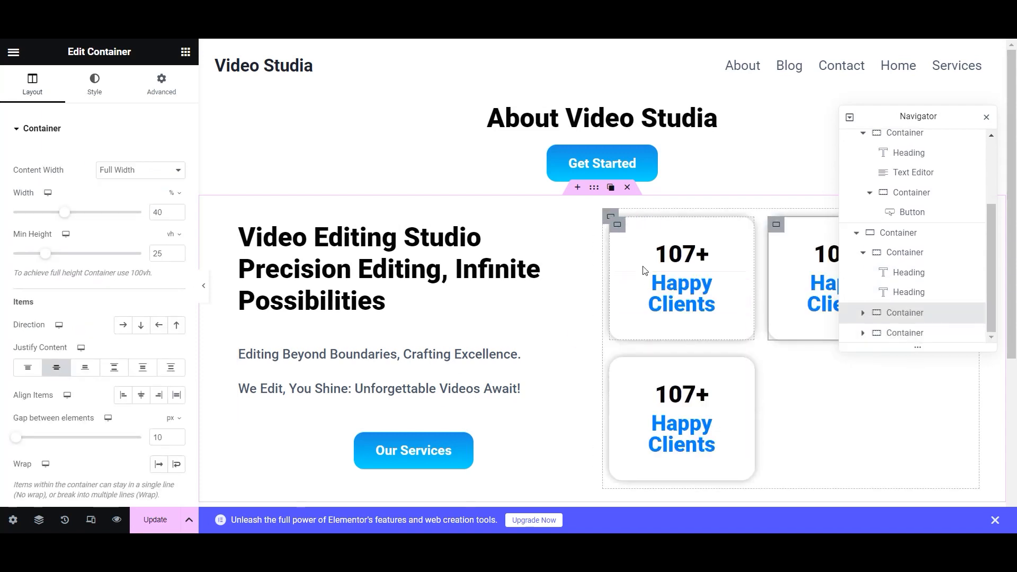
left_click(635, 368)
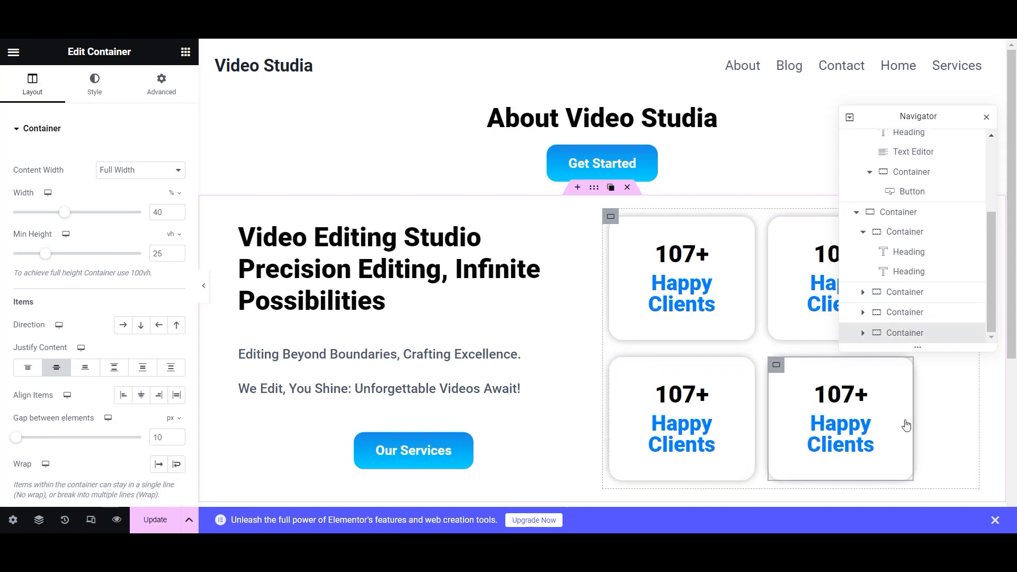
left_click(608, 216)
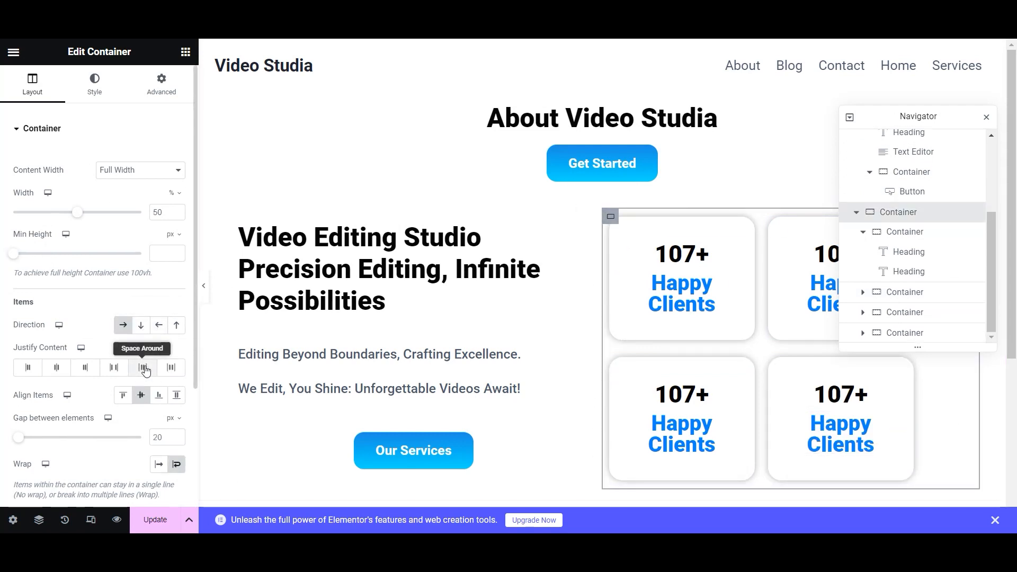
left_click(57, 368)
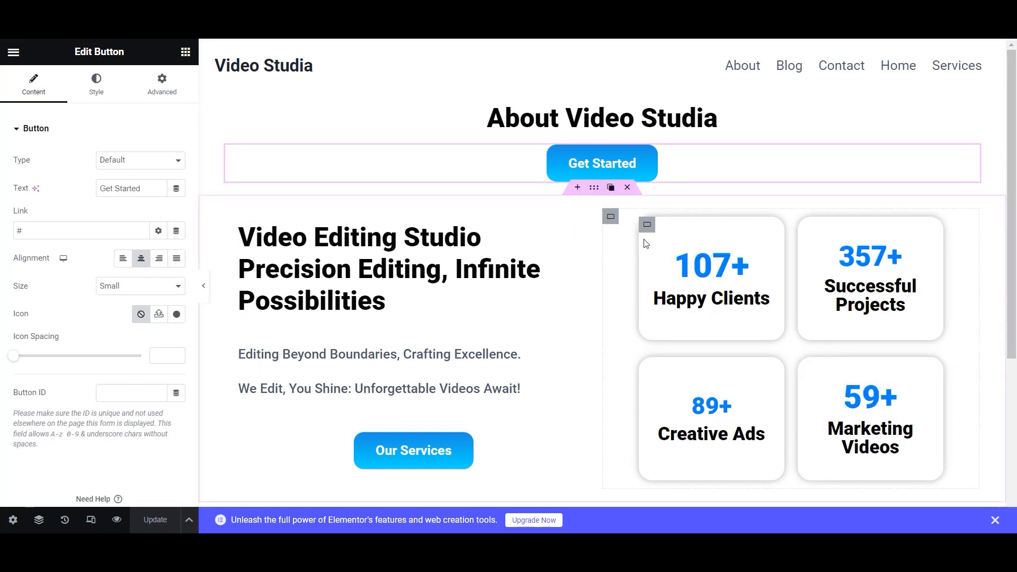
- Give the stats grid container a Fade In Right entrance animation
left_click(647, 224)
left_click(186, 53)
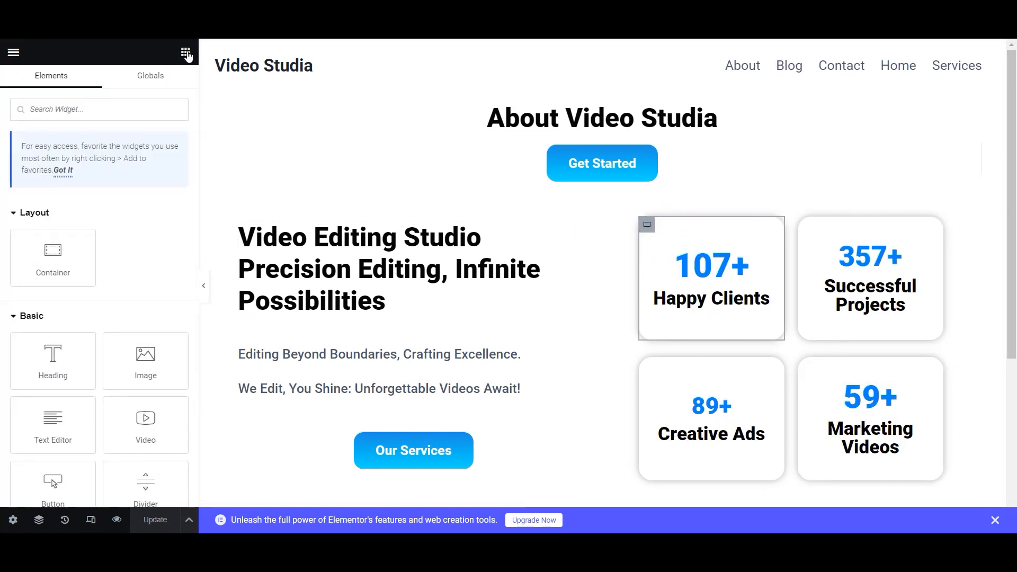
left_click(647, 225)
left_click(160, 95)
scroll(91, 362, "down", 5)
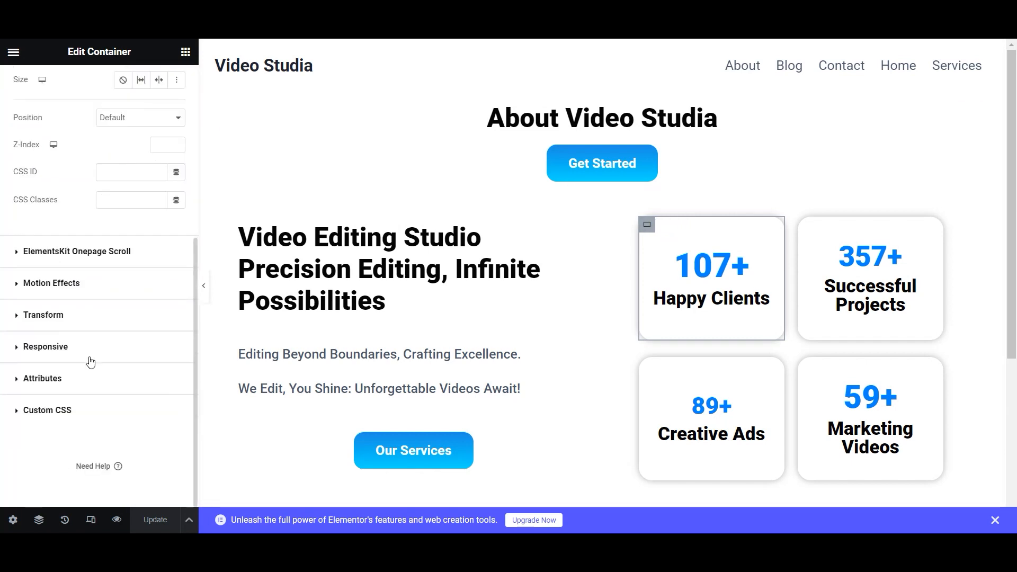
left_click(15, 287)
left_click(85, 239)
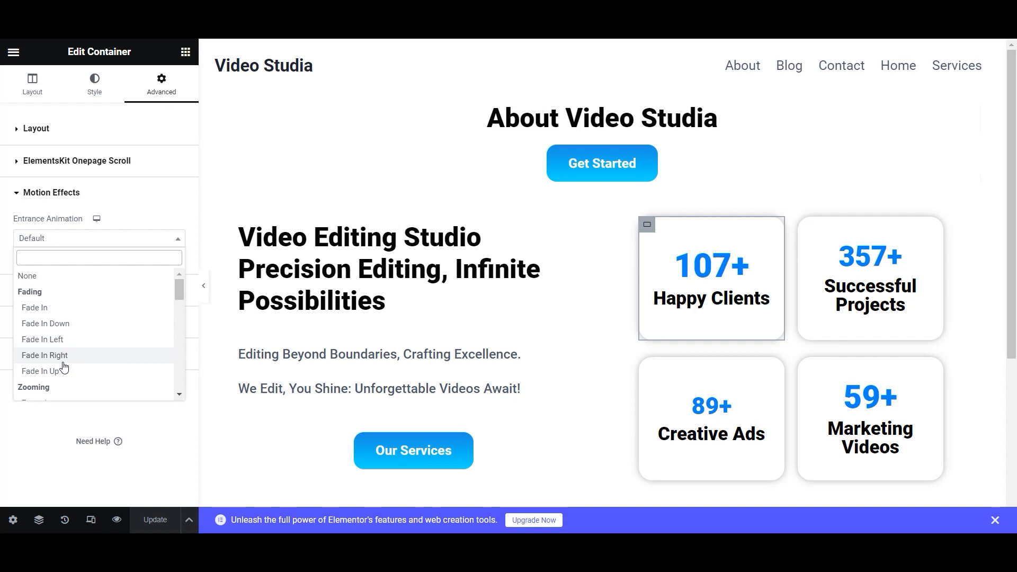
left_click(610, 217)
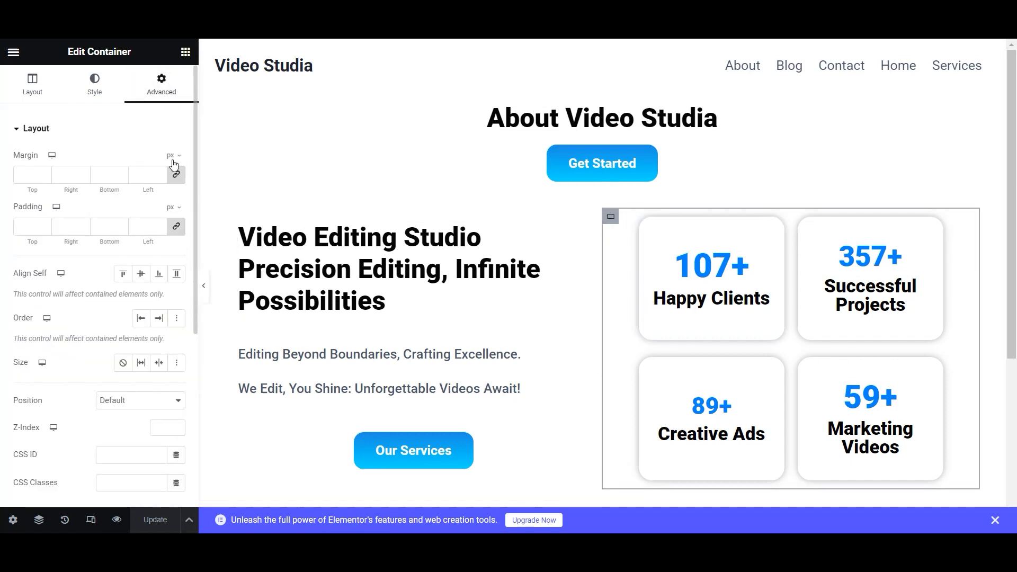
scroll(142, 336, "down", 5)
left_click(22, 321)
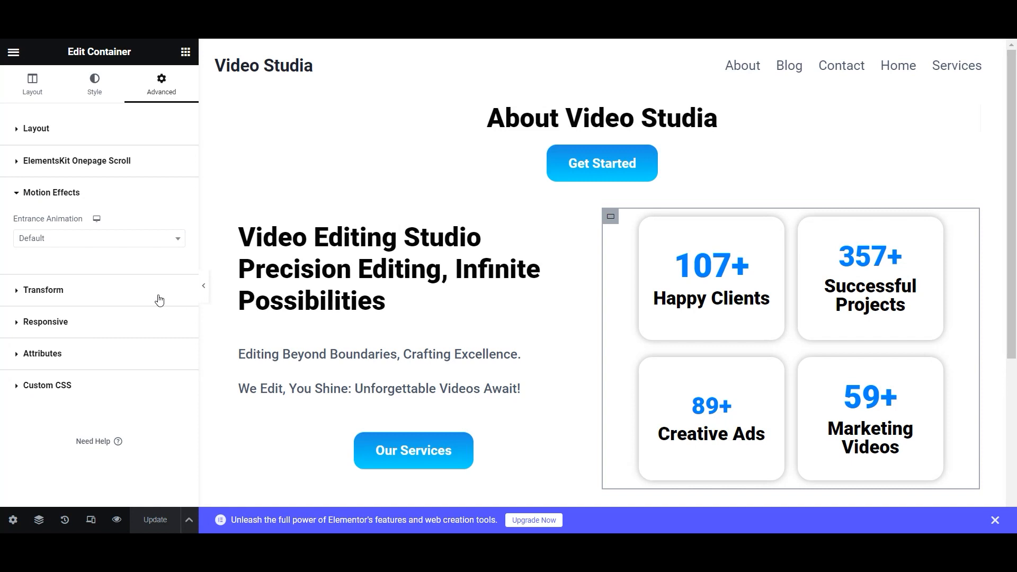
left_click(169, 238)
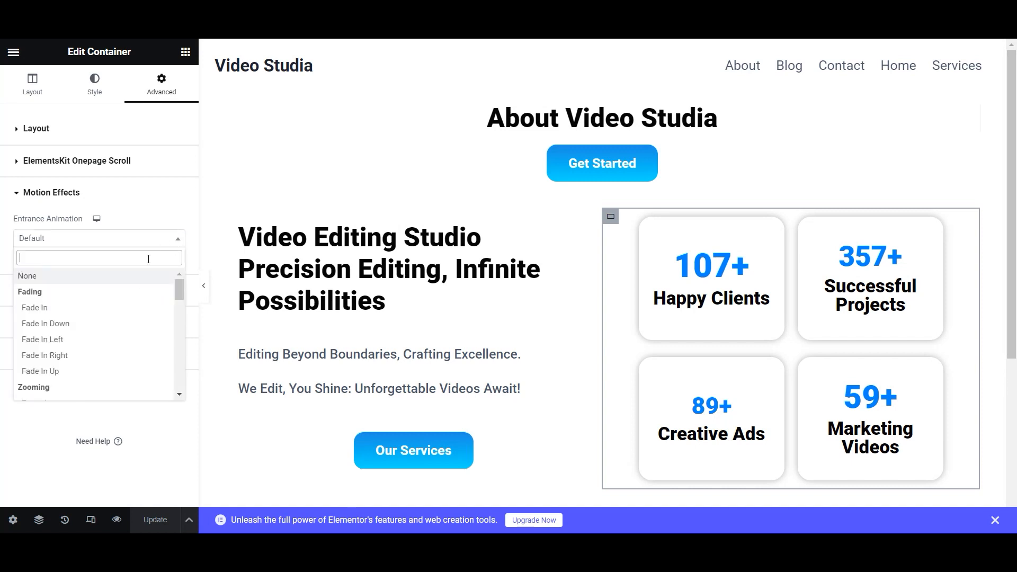
left_click(86, 357)
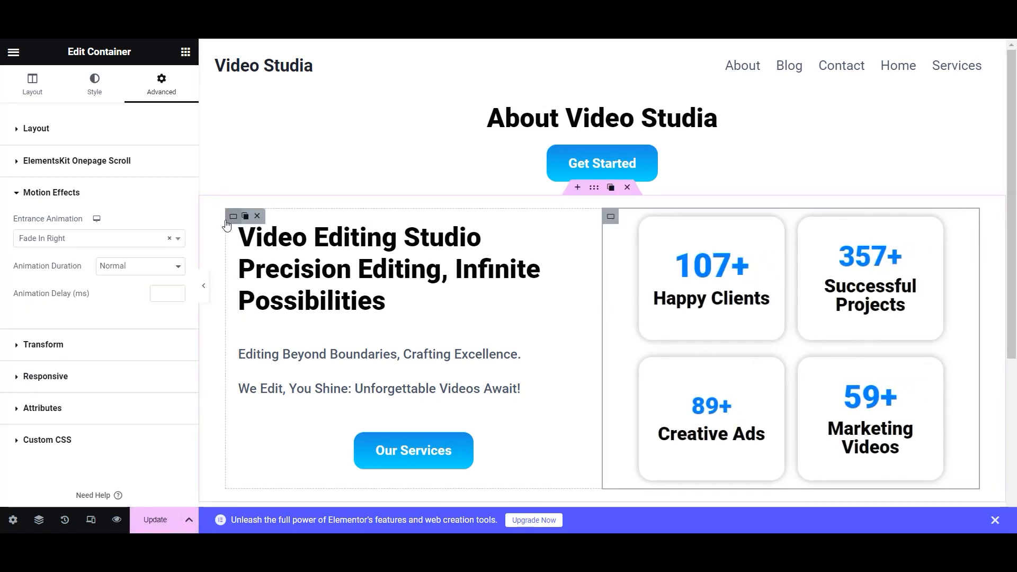
- Give the left text column a Fade In Left entrance animation
left_click(232, 217)
left_click(161, 91)
scroll(101, 265, "down", 5)
scroll(102, 284, "up", 2)
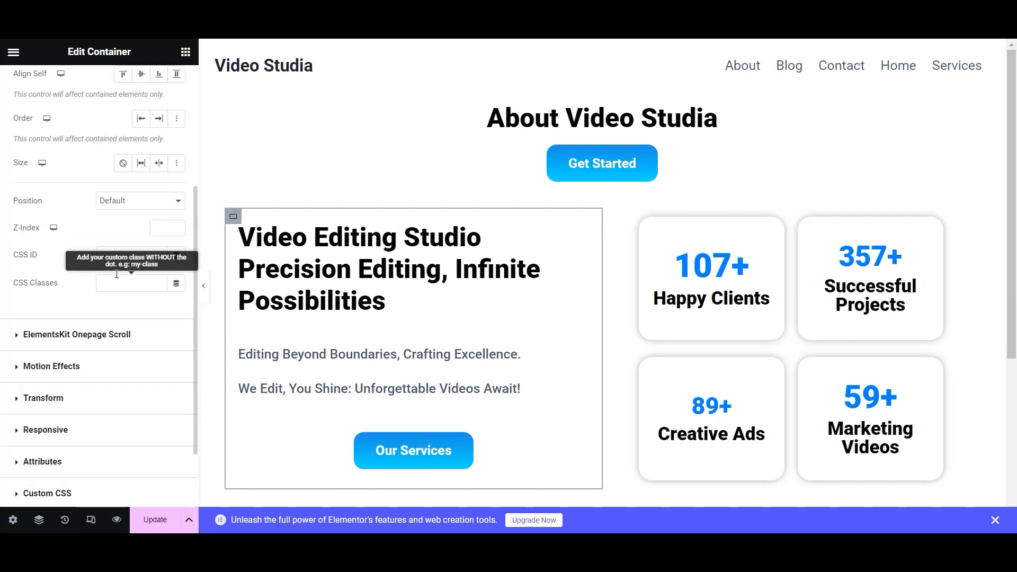
scroll(54, 370, "down", 2)
left_click(19, 286)
left_click(109, 242)
left_click(129, 342)
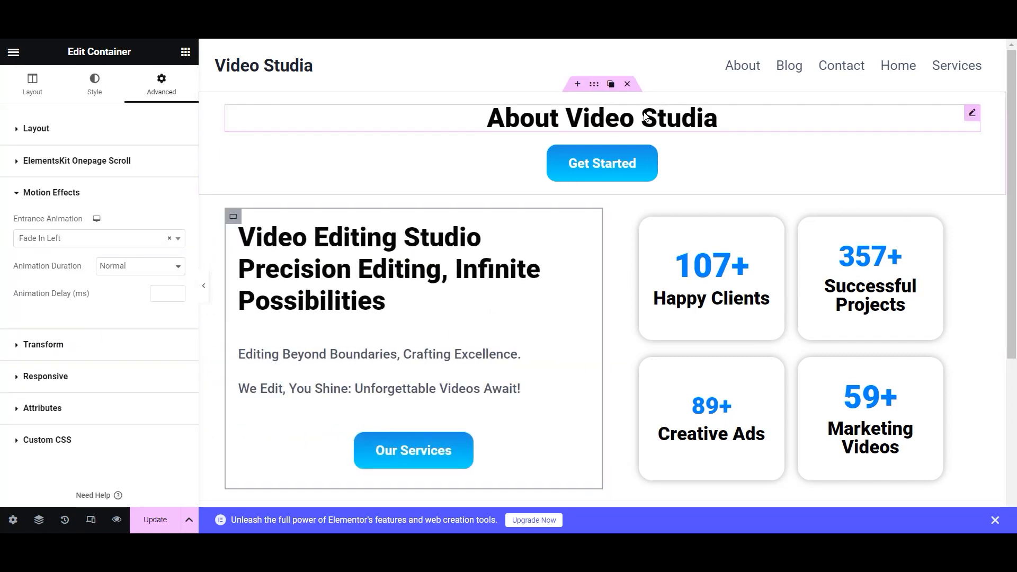
- Give the top header container a Fade In entrance animation and save the page
left_click(594, 85)
scroll(73, 341, "down", 5)
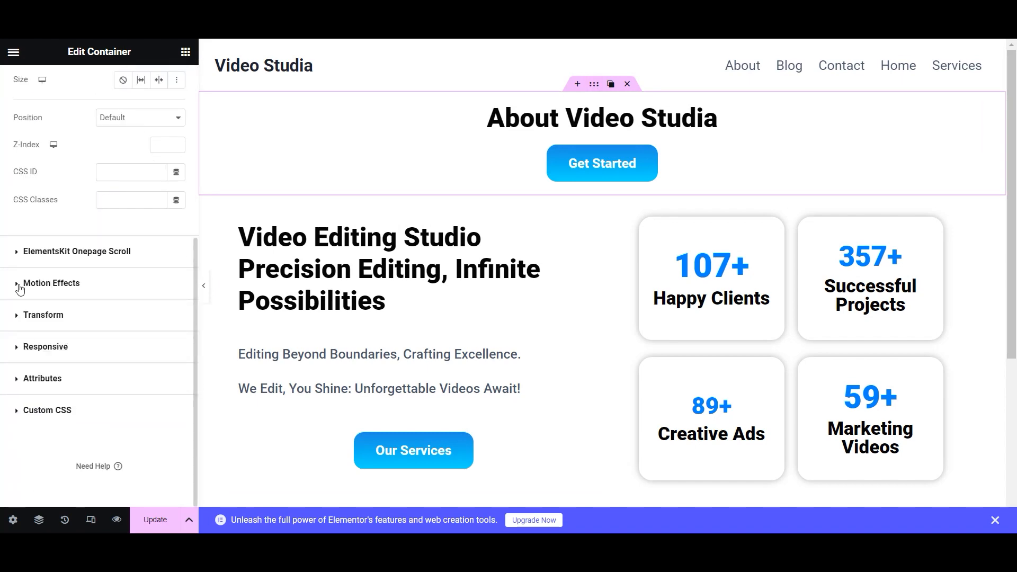
left_click(19, 287)
left_click(64, 241)
left_click(74, 308)
left_click(159, 519)
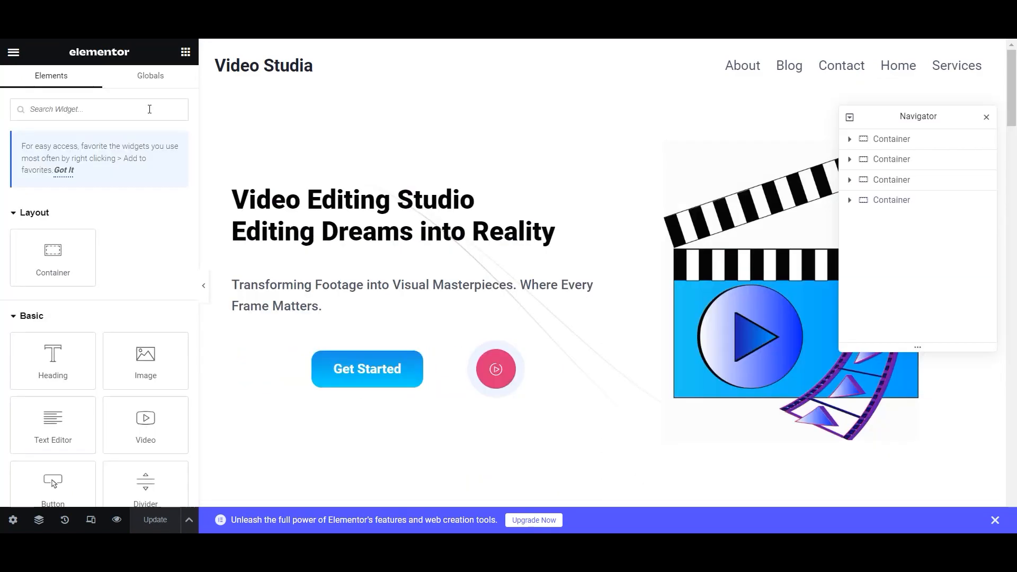
scroll(535, 331, "down", 10)
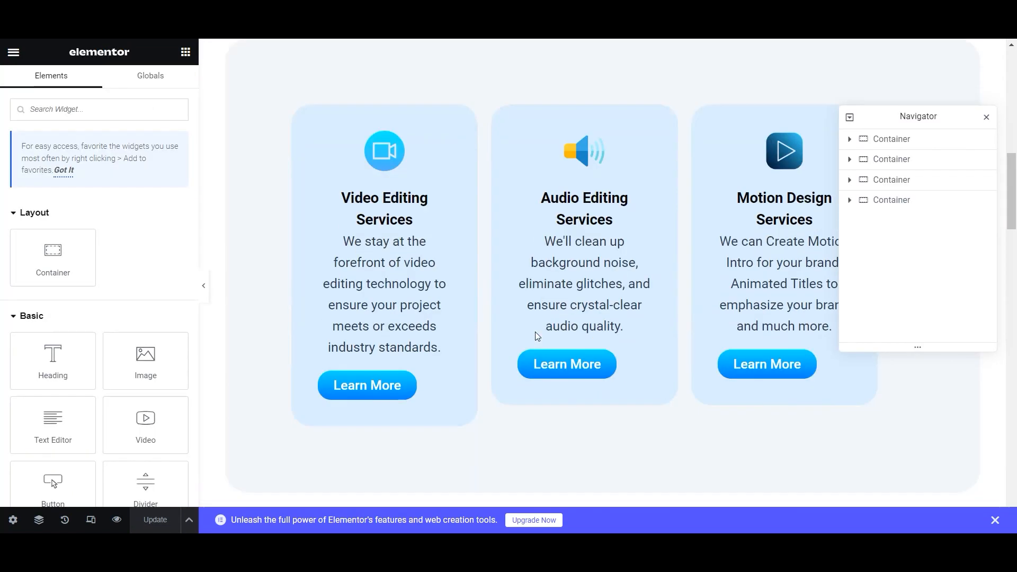
scroll(535, 331, "down", 10)
scroll(640, 257, "up", 4)
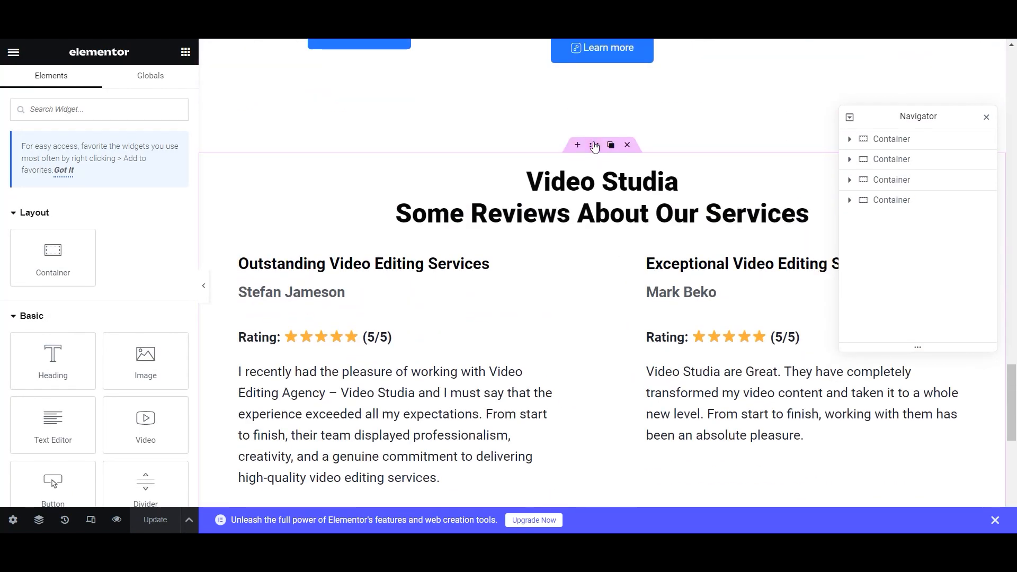
scroll(504, 264, "down", 4)
scroll(335, 257, "up", 3)
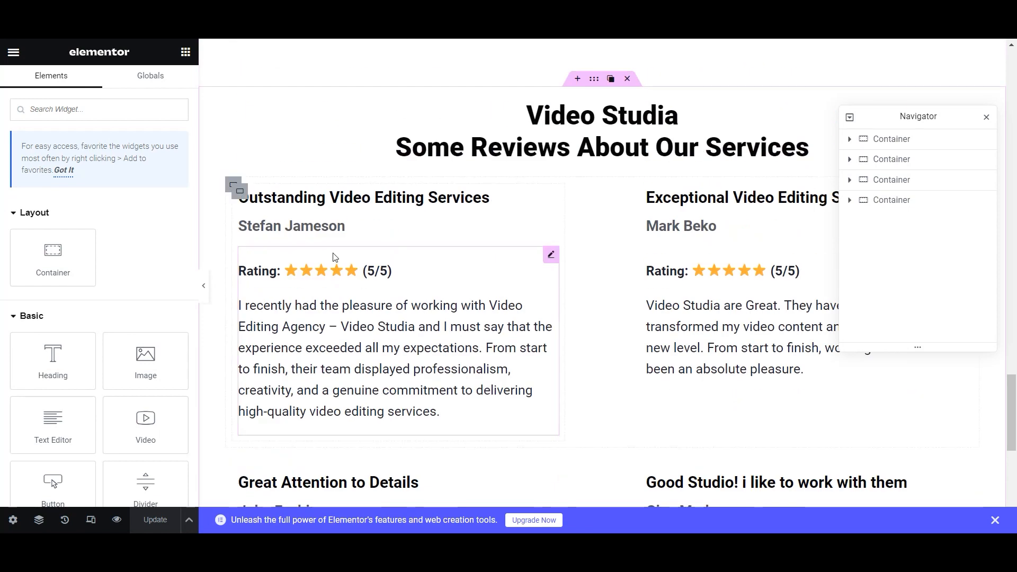
- Copy the reviews section and paste it into a new container in the empty section below
left_click(596, 80)
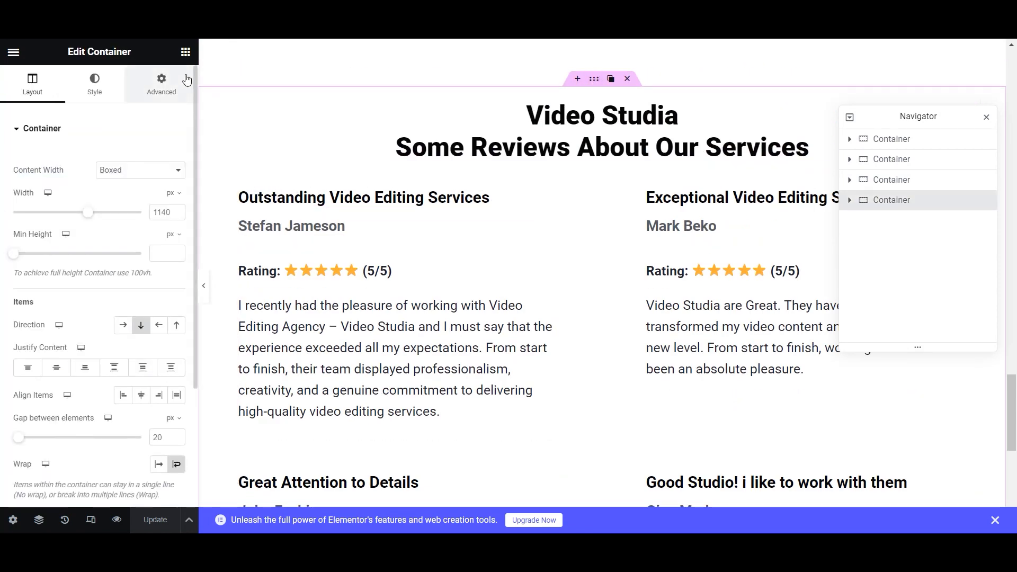
right_click(599, 83)
left_click(618, 161)
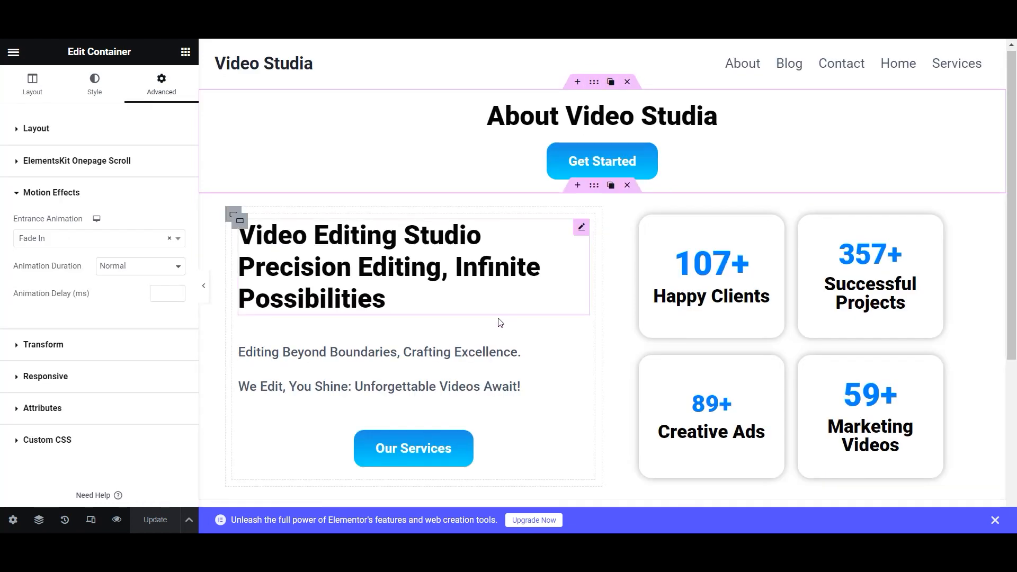
scroll(501, 322, "down", 5)
right_click(576, 251)
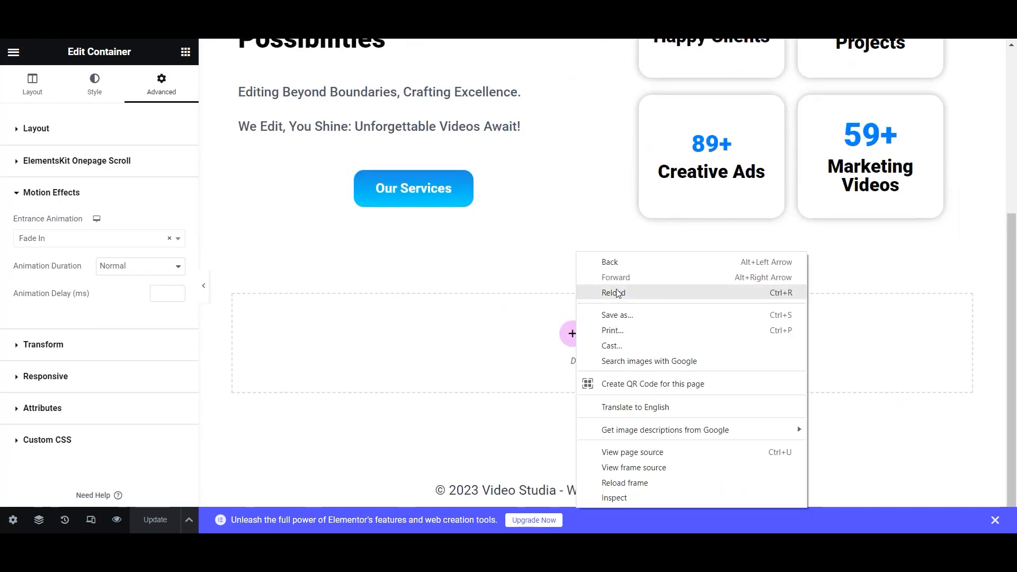
left_click(570, 336)
left_click(571, 337)
left_click(414, 365)
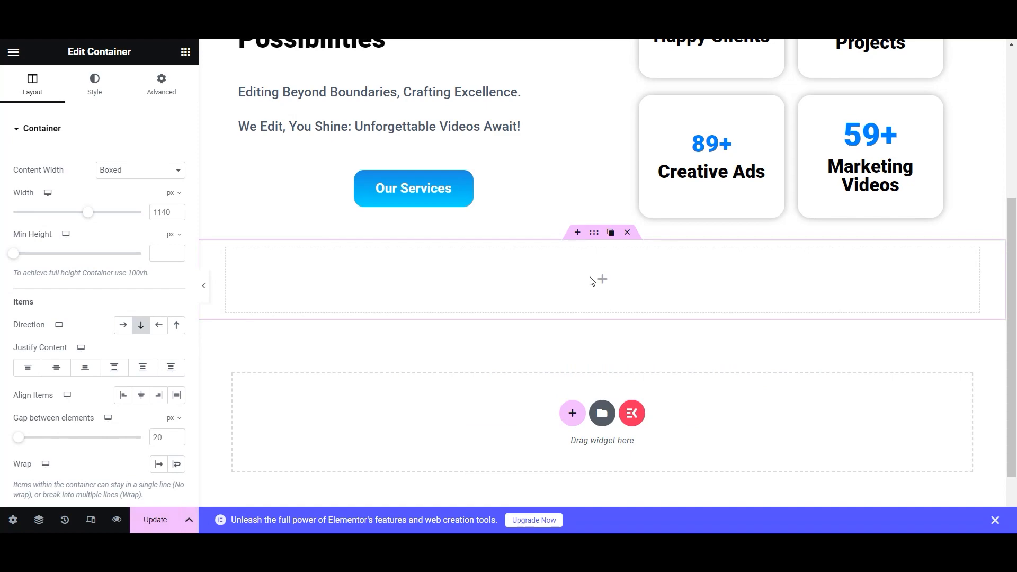
right_click(603, 280)
left_click(626, 336)
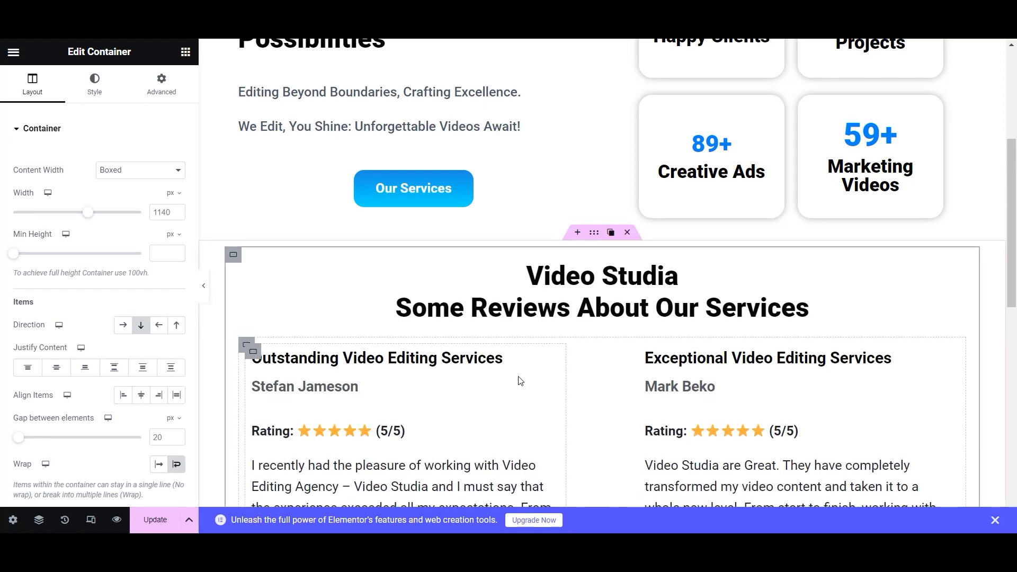
- Give the pasted reviews heading a Fade In entrance animation
scroll(519, 379, "down", 7)
scroll(519, 379, "up", 8)
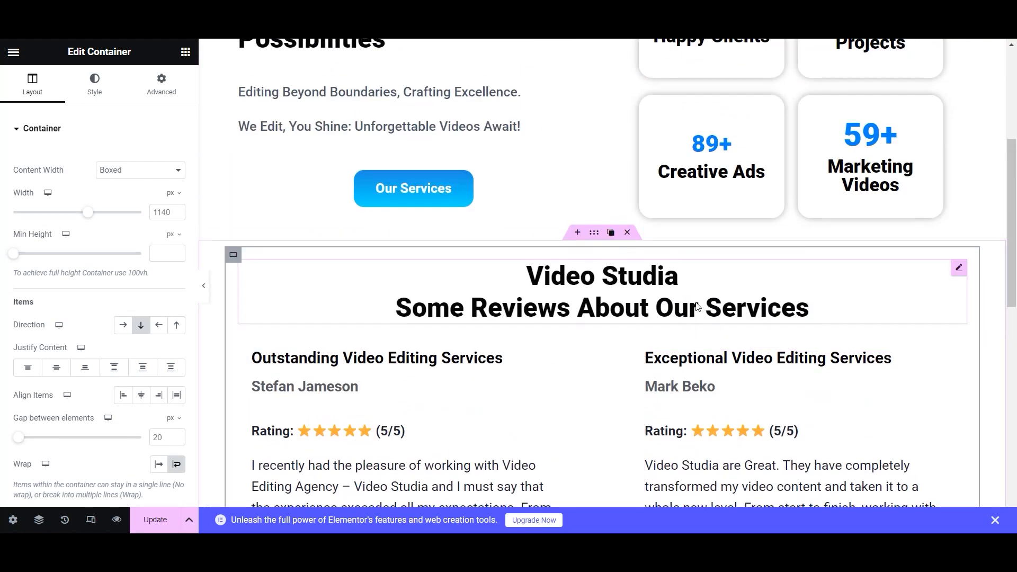
left_click(958, 271)
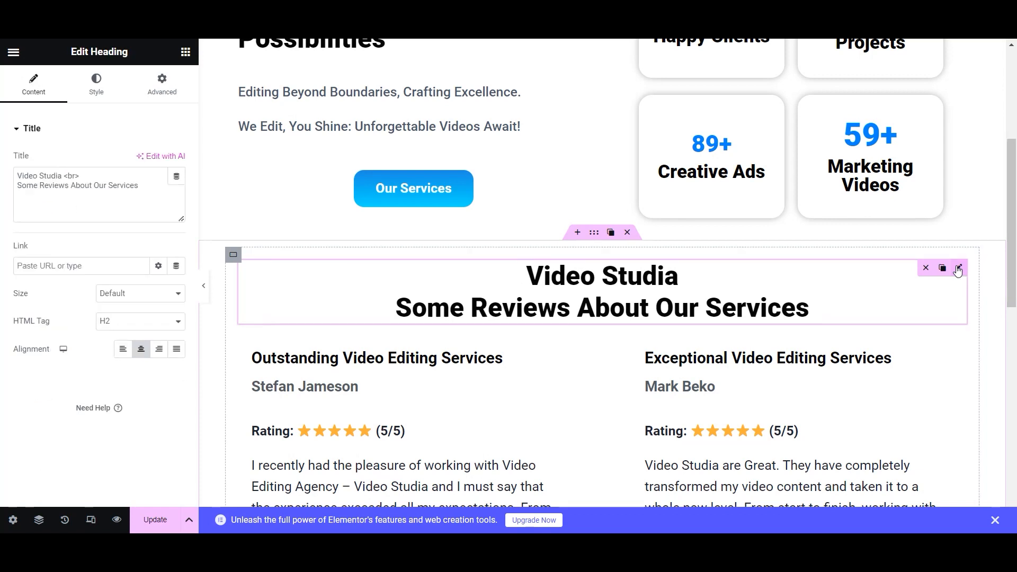
left_click(161, 84)
scroll(64, 384, "down", 2)
scroll(63, 383, "down", 5)
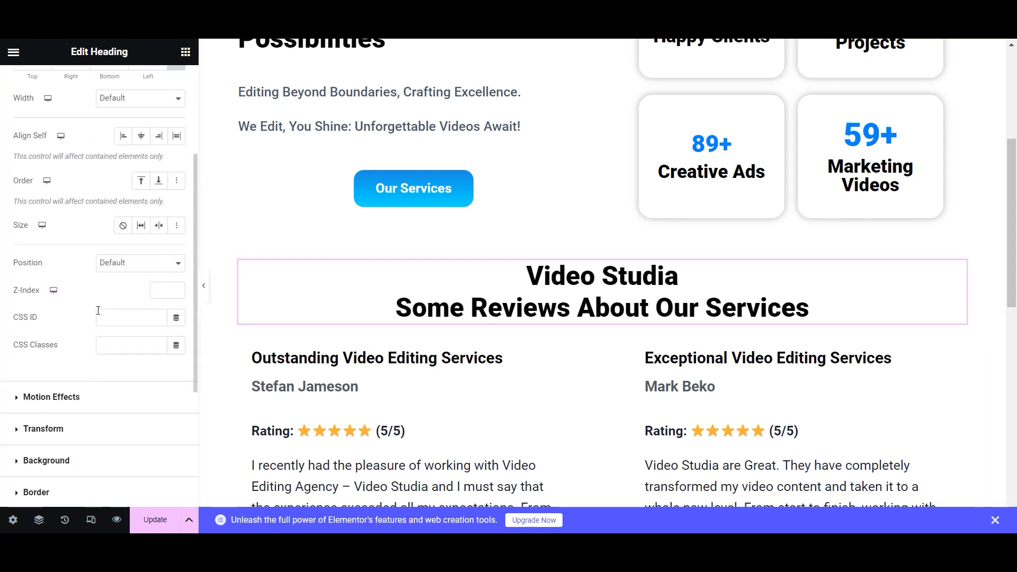
left_click(16, 240)
left_click(124, 210)
scroll(177, 279, "down", 3)
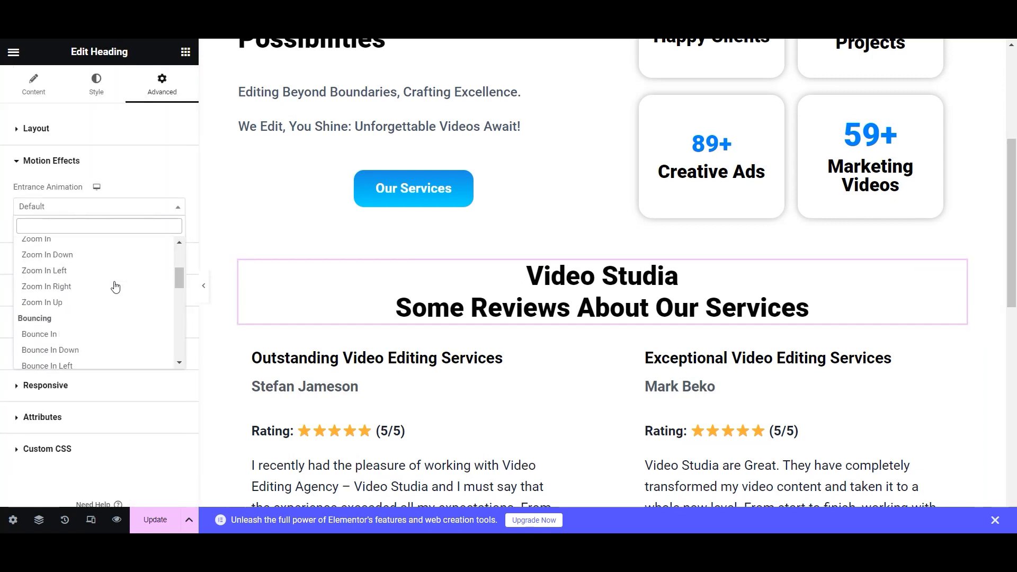
scroll(114, 286, "up", 3)
left_click(102, 298)
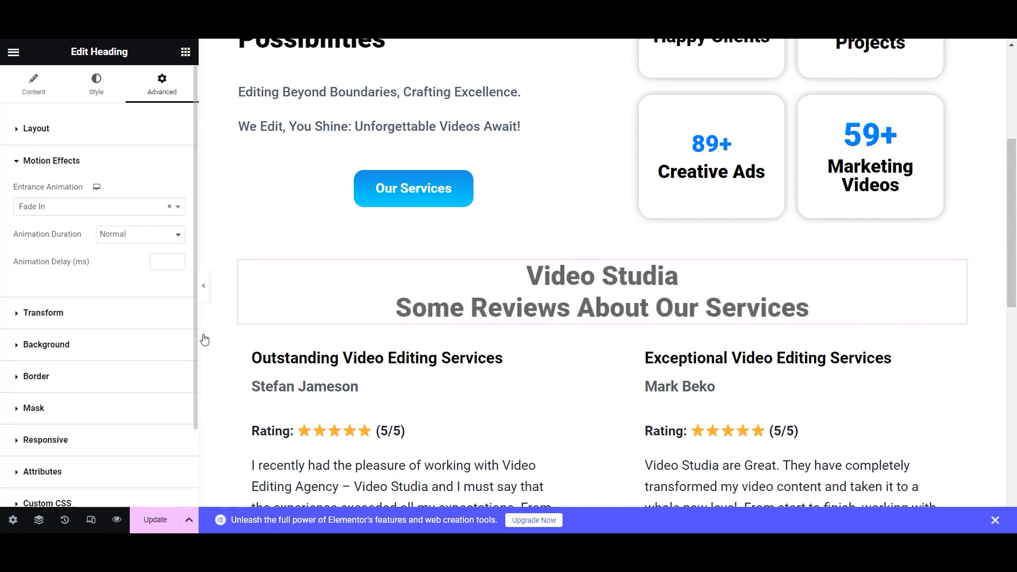
- Give the review cards container a Fade In entrance with Slow duration
left_click(244, 348)
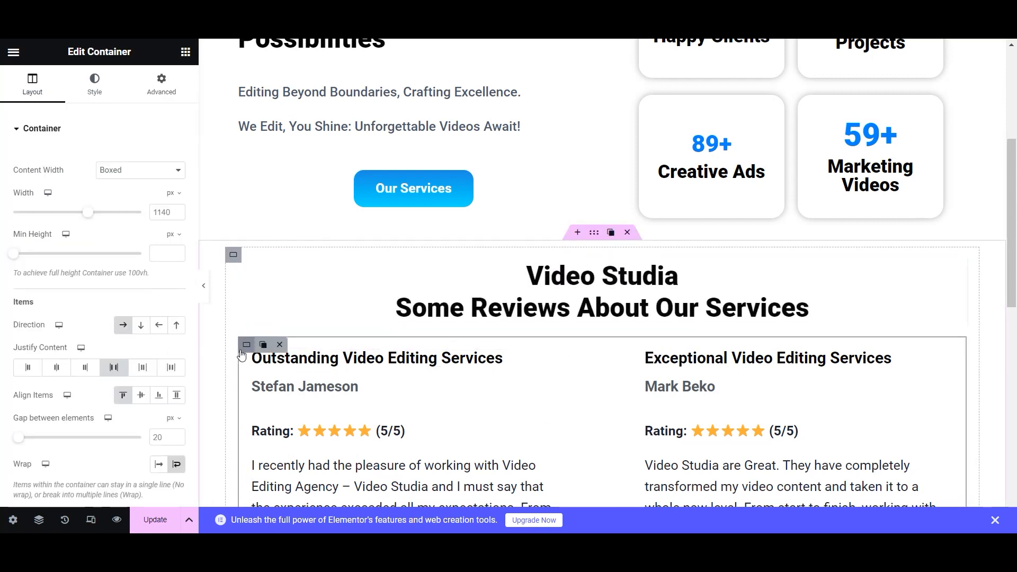
left_click(162, 85)
scroll(126, 322, "down", 5)
left_click(19, 286)
left_click(119, 240)
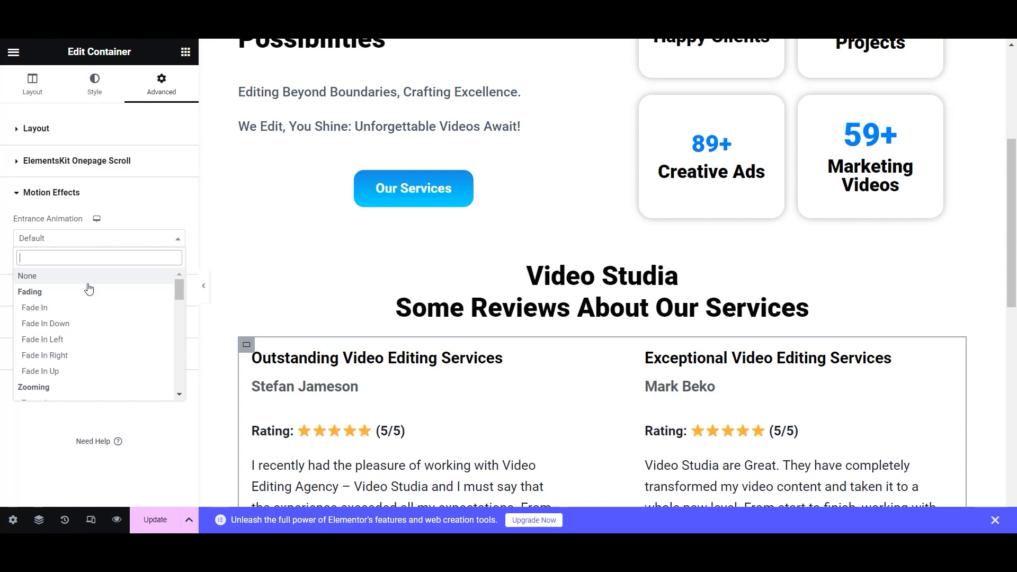
left_click(74, 306)
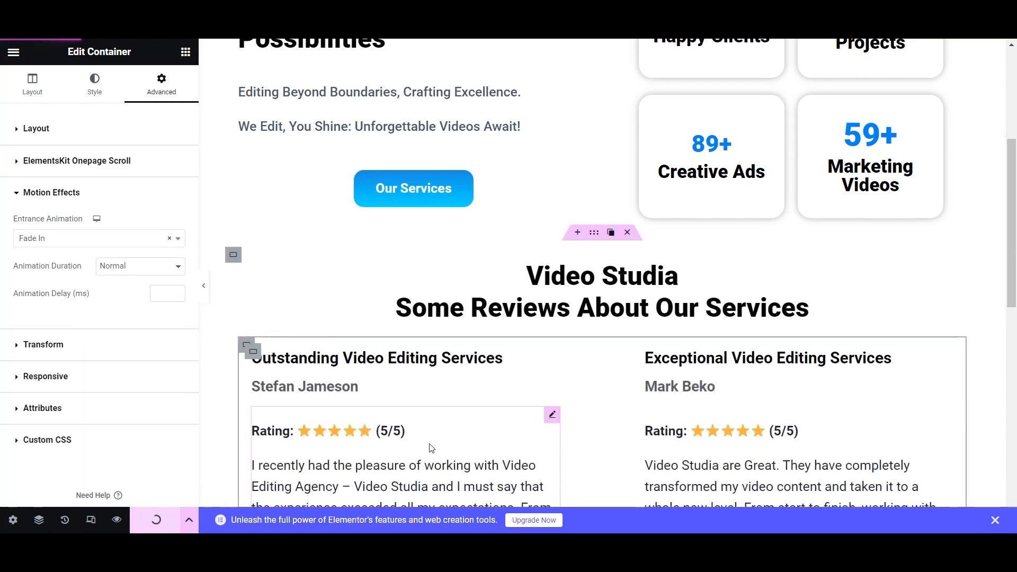
left_click(140, 270)
left_click(127, 281)
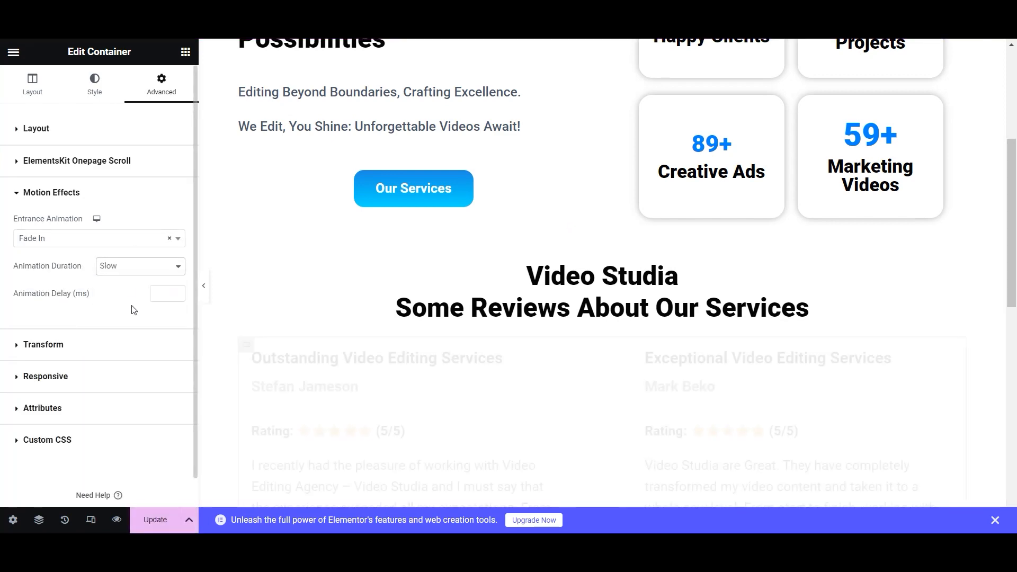
scroll(419, 450, "up", 5)
scroll(419, 445, "down", 15)
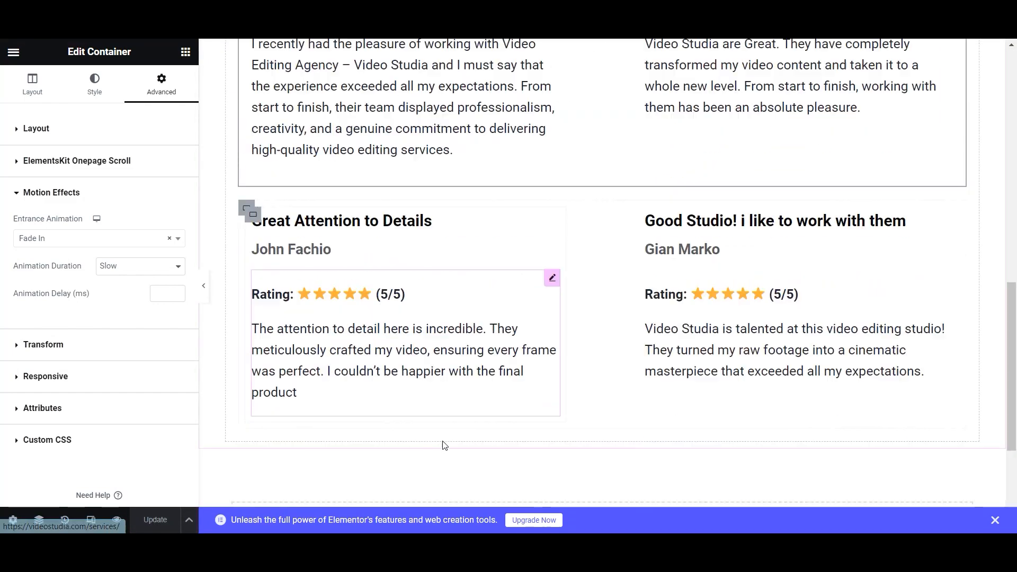
scroll(501, 318, "up", 15)
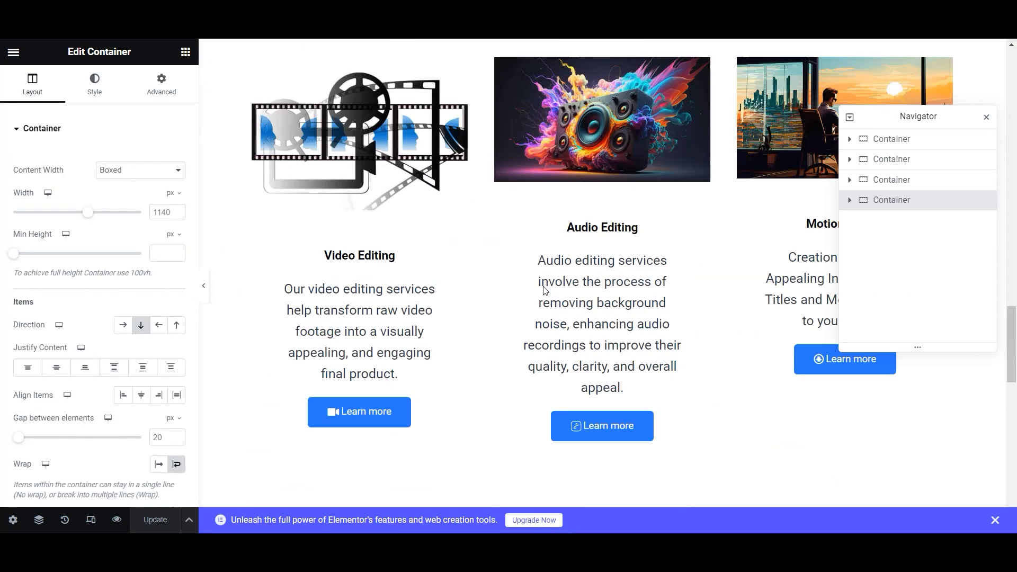
scroll(542, 289, "up", 10)
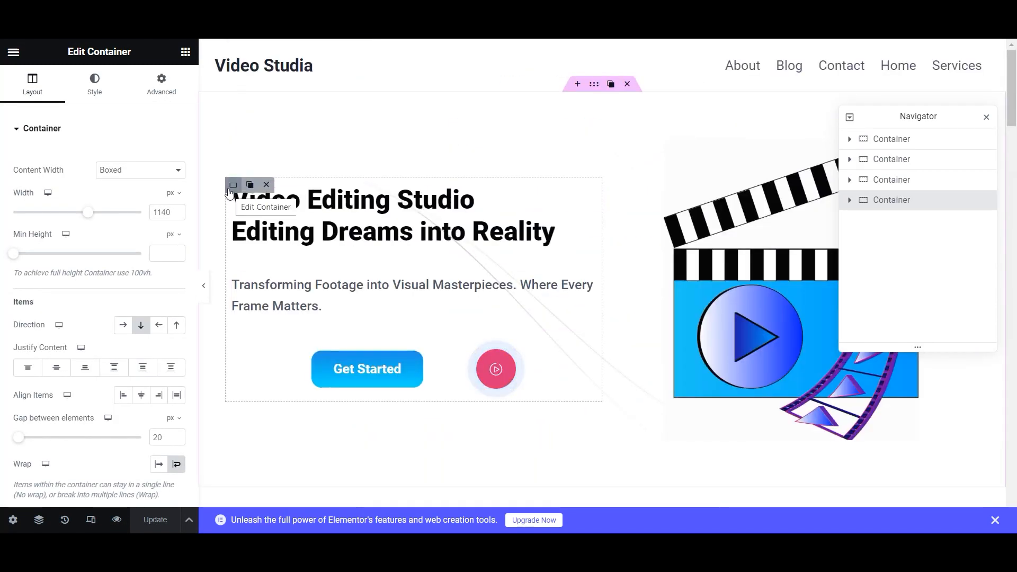
- Give the hero's text block a Fade In entrance animation
left_click(233, 185)
left_click(161, 84)
scroll(84, 339, "down", 5)
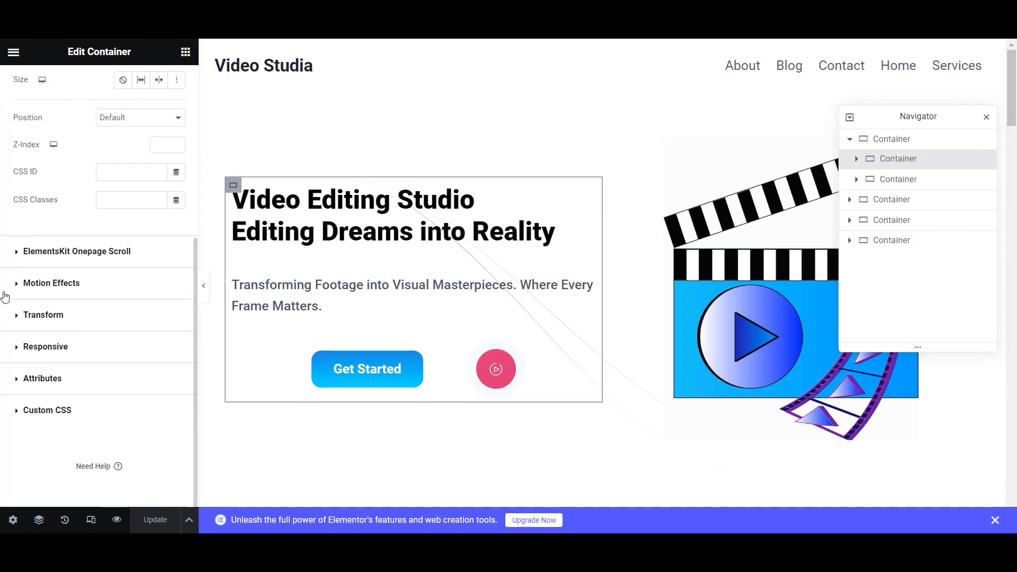
left_click(5, 296)
left_click(136, 239)
left_click(84, 310)
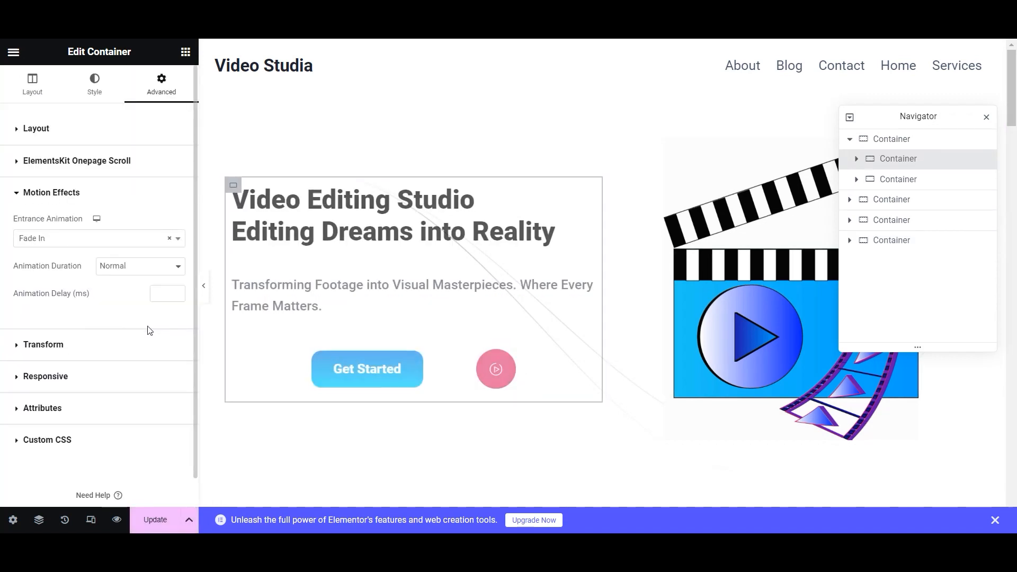
- Give the hero's image block a Fade In entrance animation
left_click(609, 141)
left_click(161, 84)
scroll(76, 337, "down", 2)
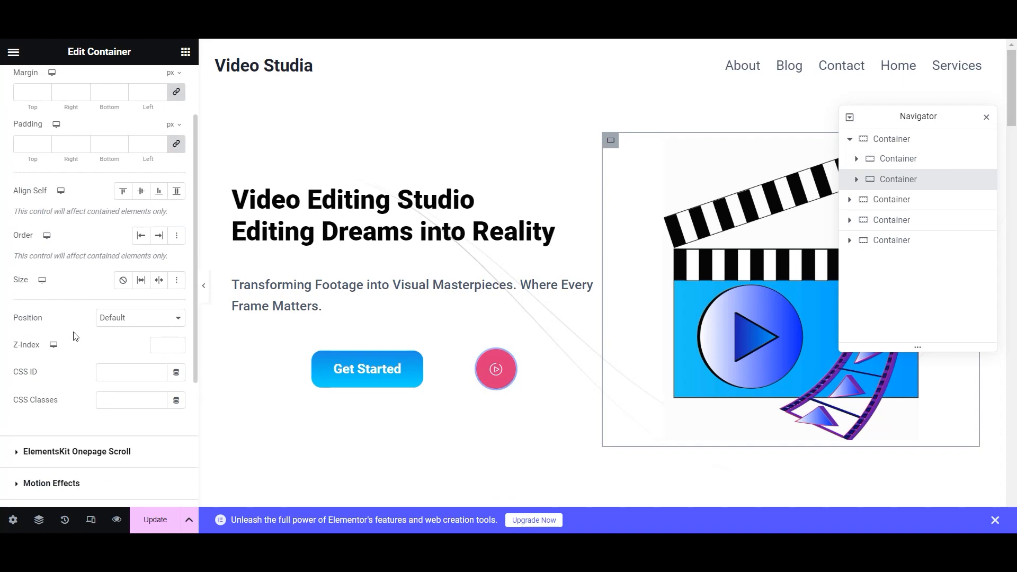
scroll(75, 337, "down", 3)
left_click(120, 366)
left_click(127, 239)
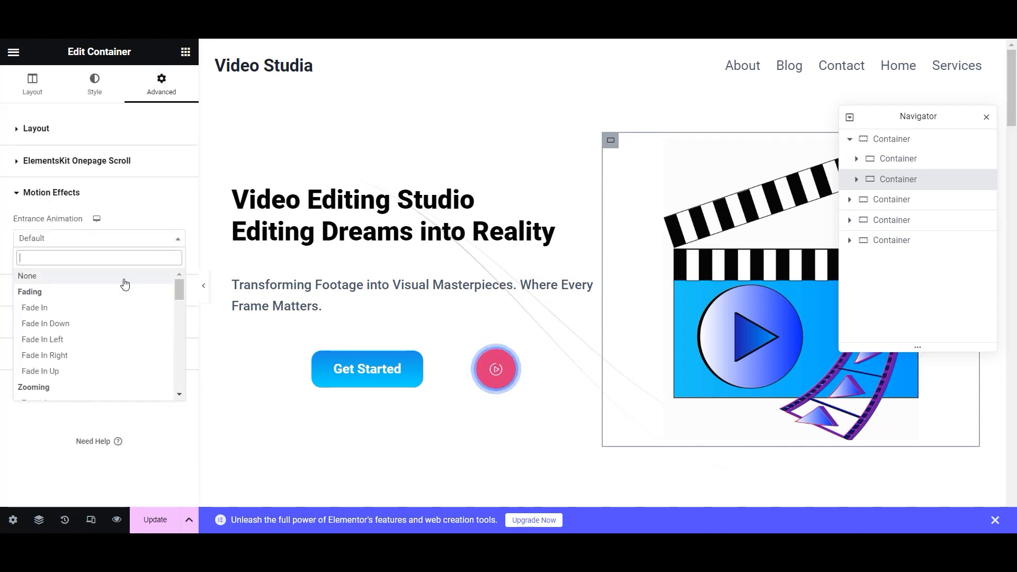
left_click(48, 308)
scroll(477, 339, "down", 10)
scroll(624, 213, "up", 5)
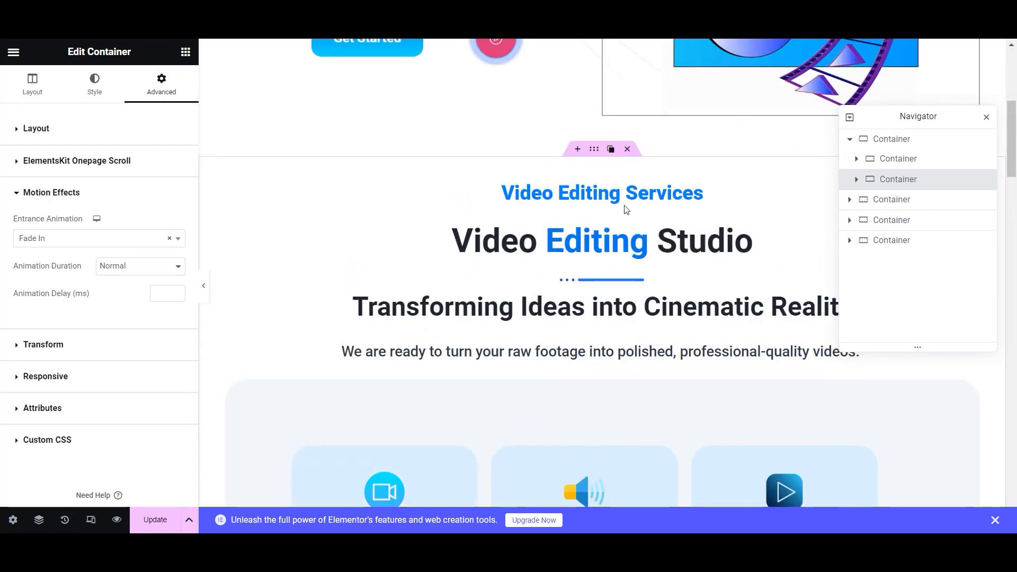
- Give the Video Editing Studio heading a Fade In entrance animation
left_click(555, 259)
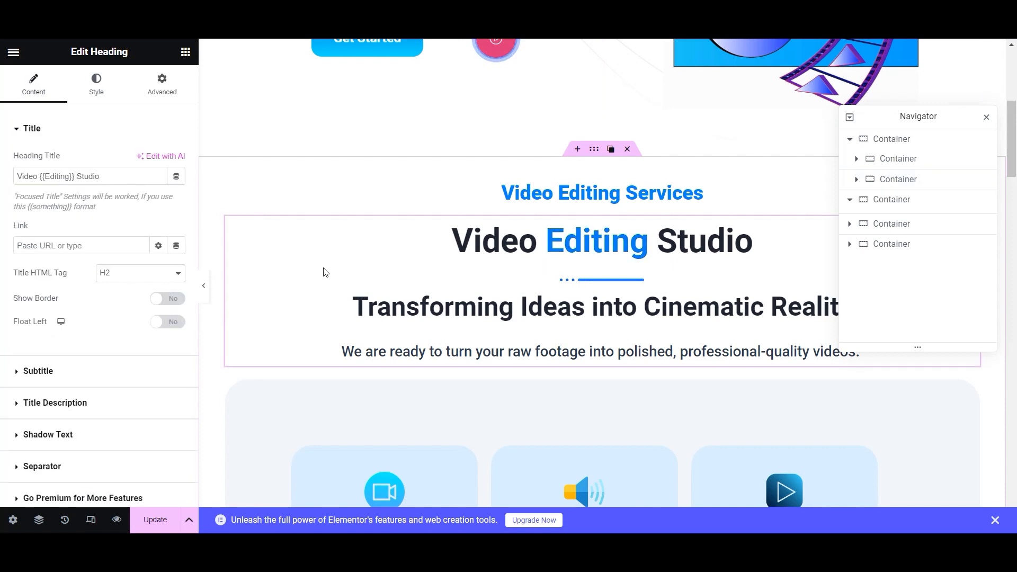
left_click(161, 85)
scroll(76, 369, "down", 5)
left_click(52, 231)
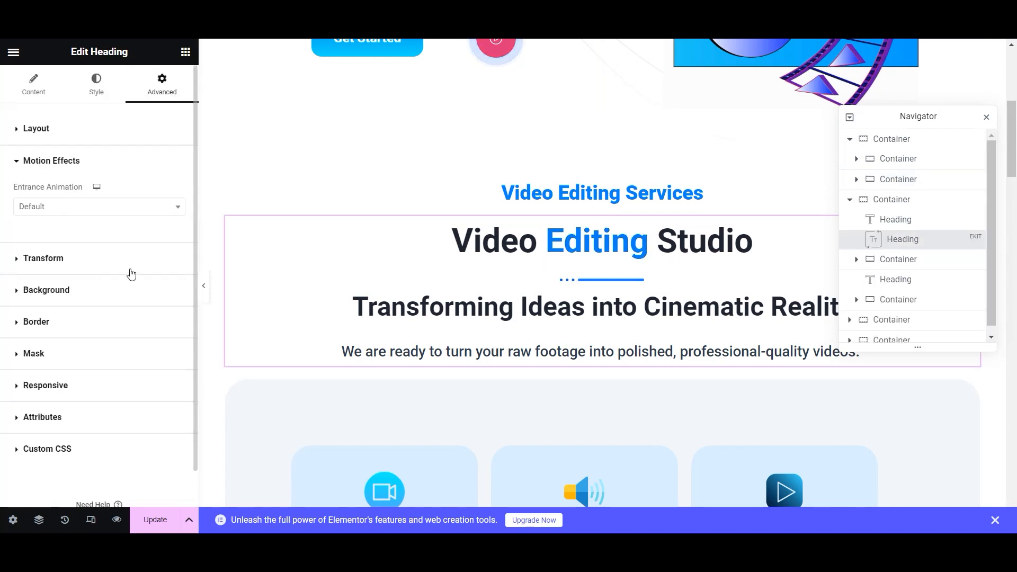
left_click(106, 206)
left_click(55, 276)
scroll(232, 365, "down", 3)
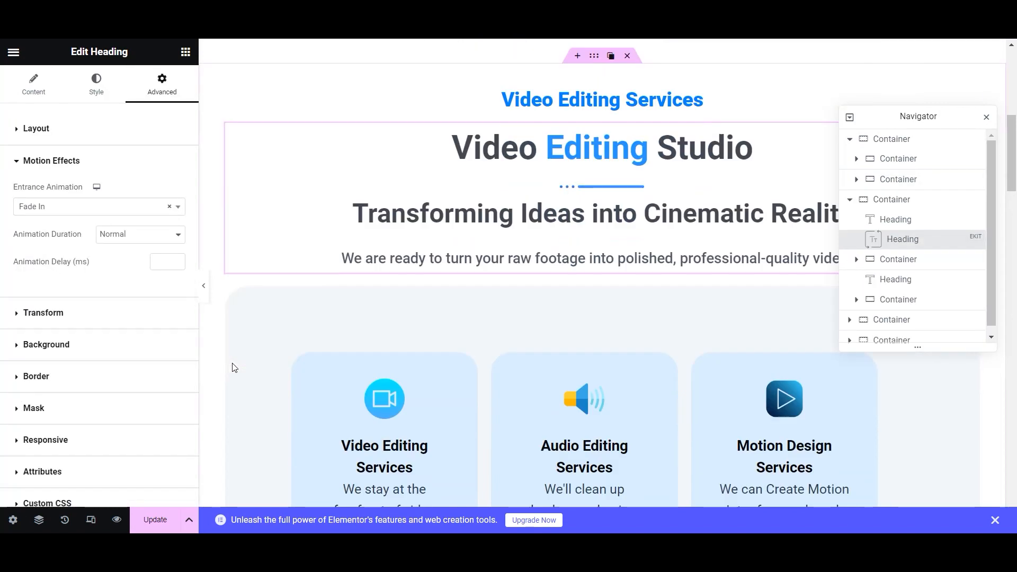
- Give the services cards container a Fade In entrance with Slow duration
left_click(233, 254)
scroll(157, 254, "down", 5)
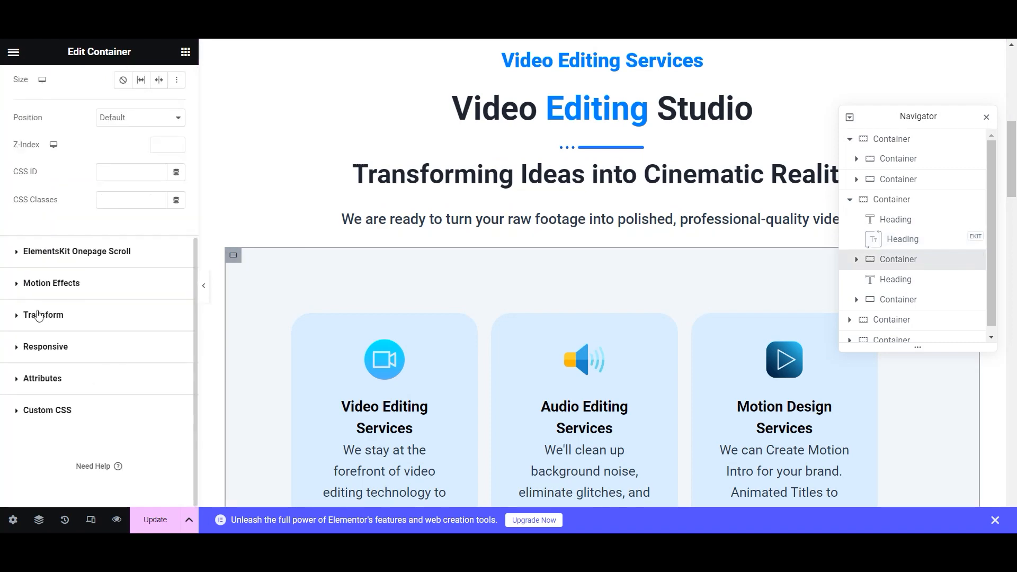
left_click(53, 284)
left_click(119, 239)
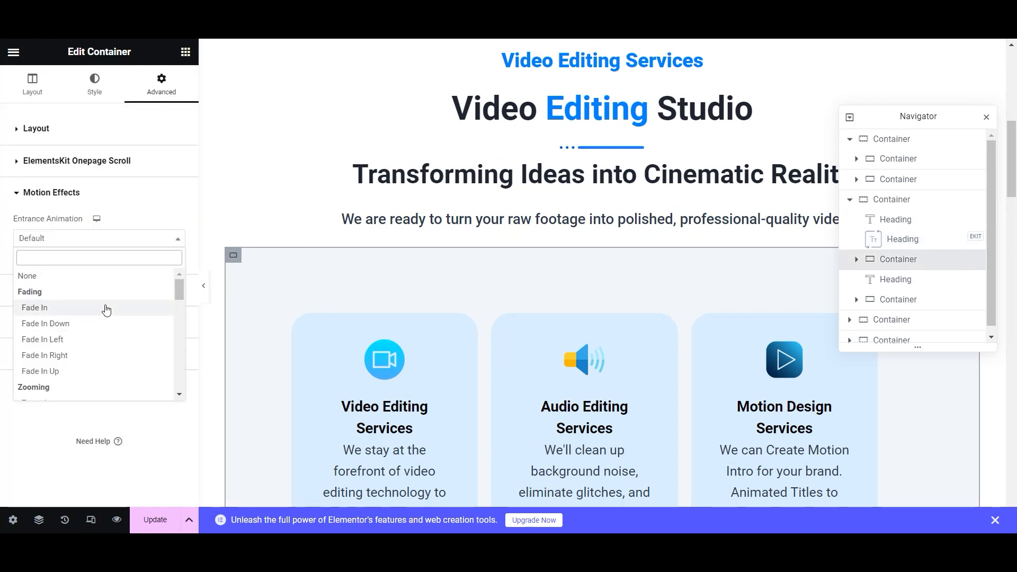
left_click(34, 307)
left_click(140, 265)
left_click(109, 279)
scroll(401, 322, "down", 5)
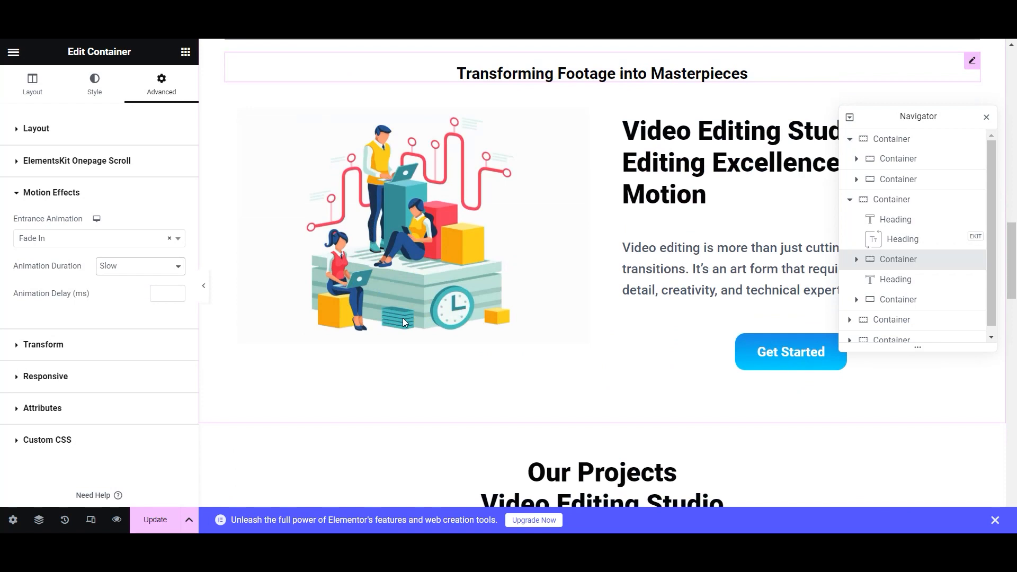
- Give the illustration's container a Fade In Left entrance animation
left_click(239, 108)
left_click(167, 89)
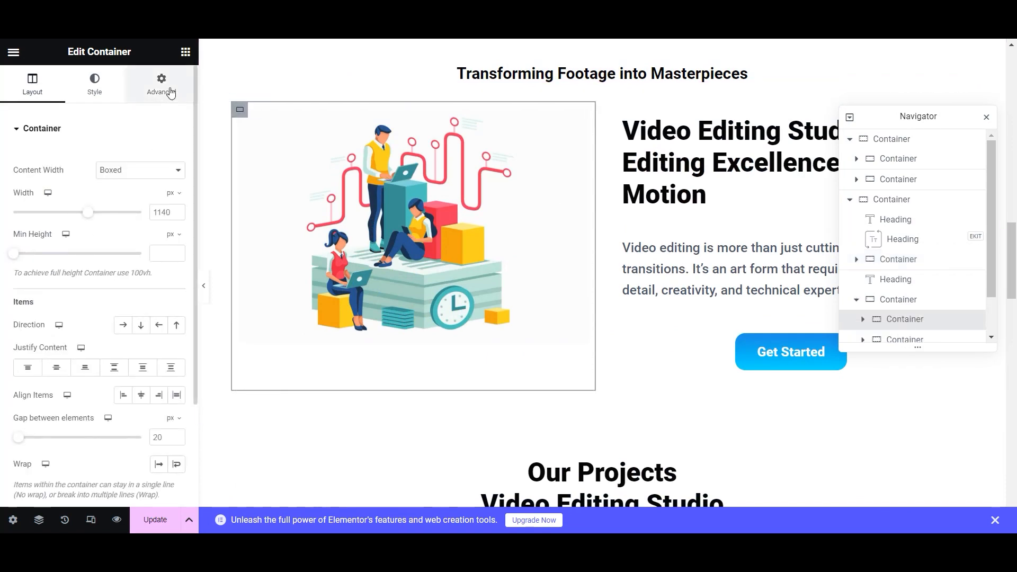
scroll(82, 416, "down", 5)
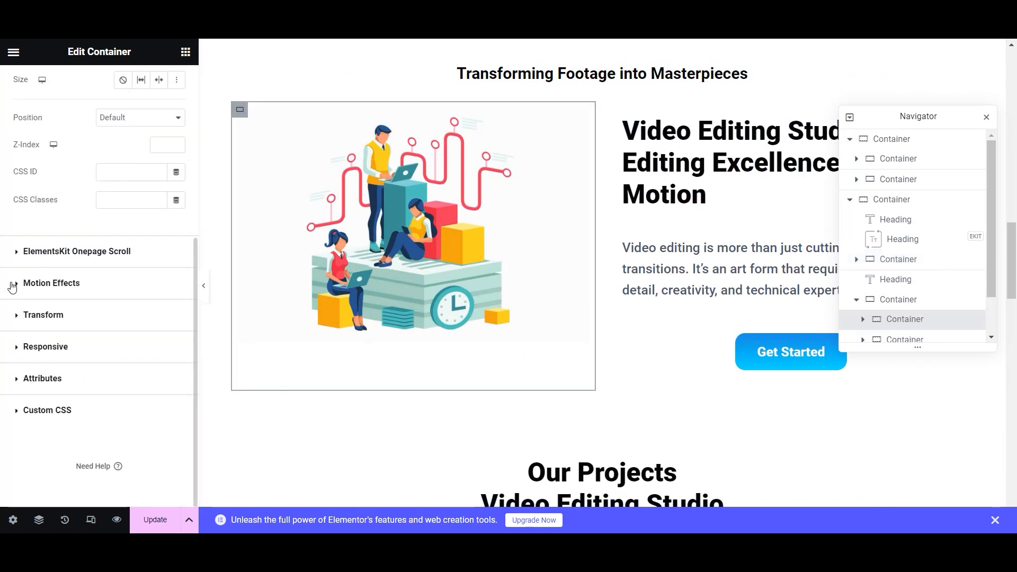
left_click(15, 283)
left_click(83, 238)
left_click(62, 339)
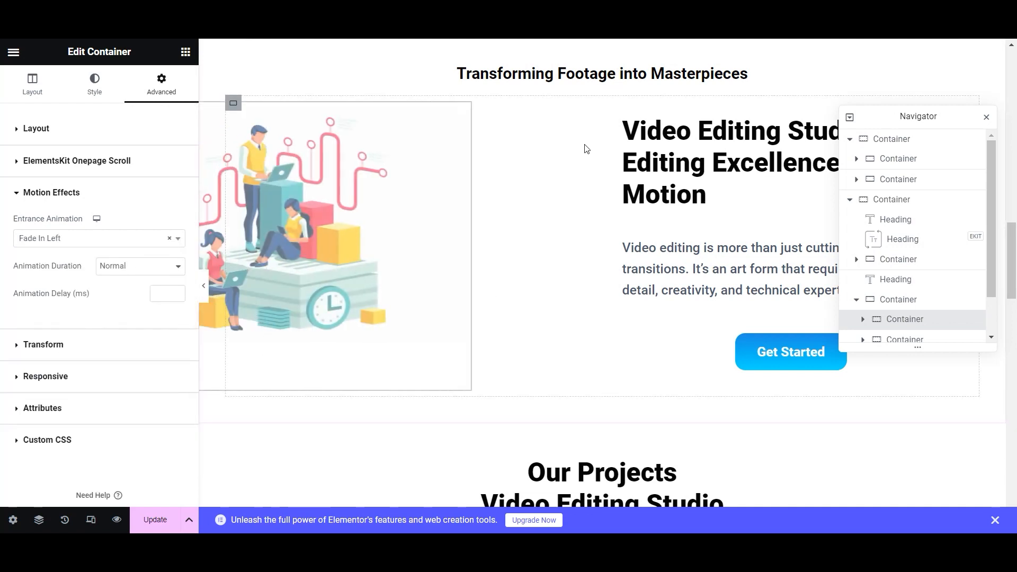
- Give the right-hand text column a Fade In Right entrance animation
left_click(619, 143)
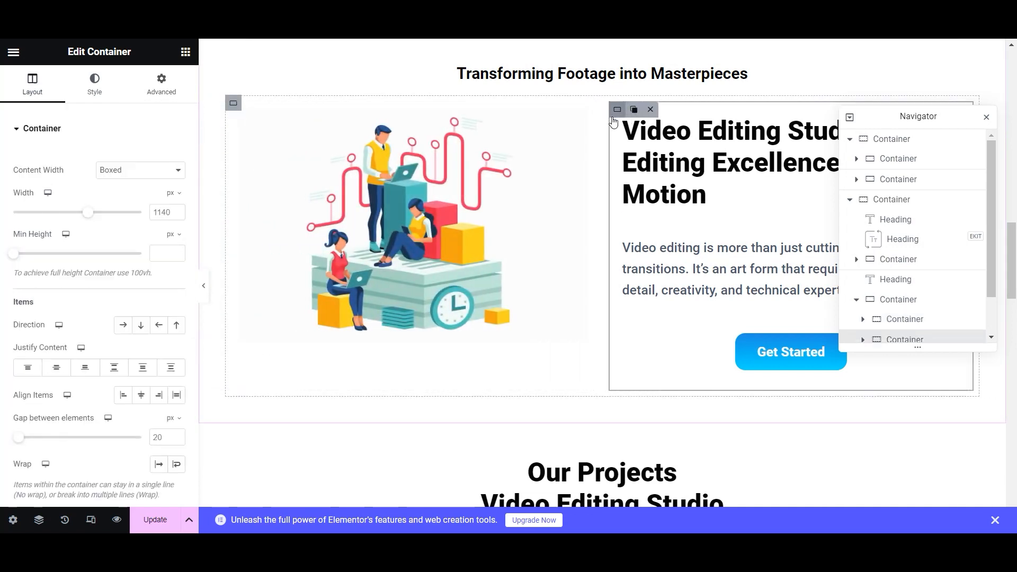
left_click(162, 81)
scroll(81, 305, "down", 5)
left_click(13, 329)
left_click(151, 239)
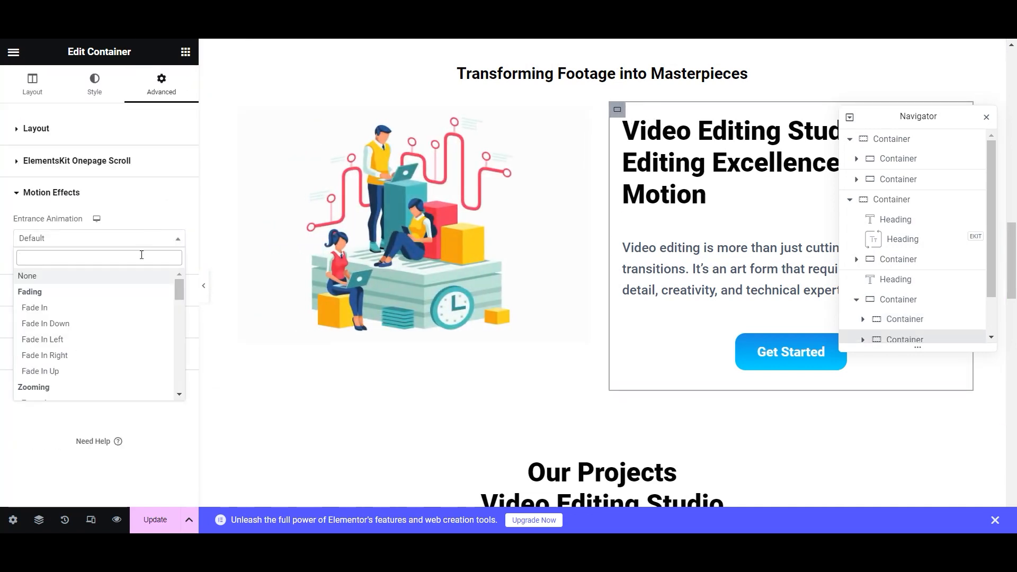
left_click(122, 352)
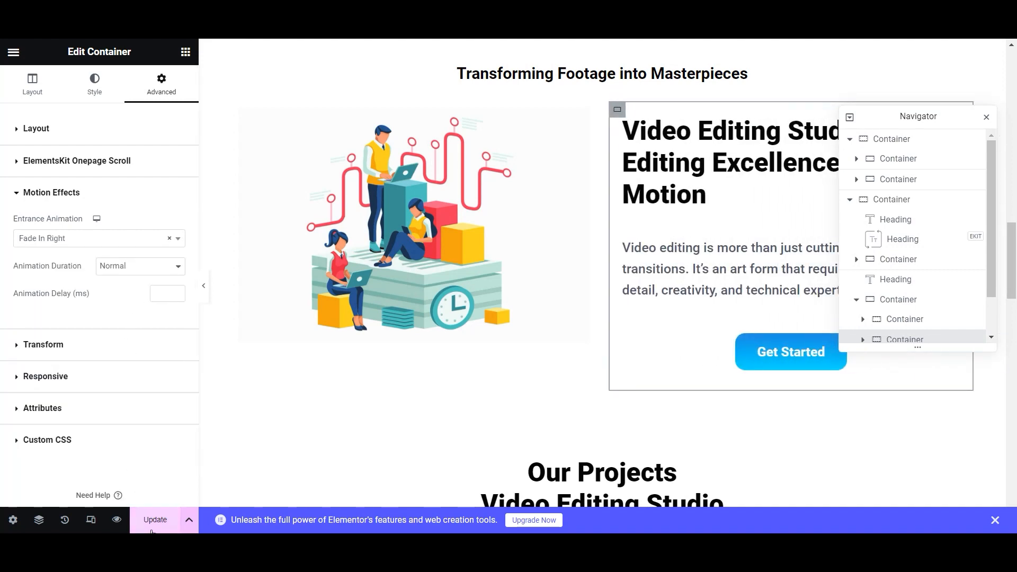
scroll(477, 402, "down", 7)
scroll(724, 154, "down", 6)
scroll(724, 154, "up", 7)
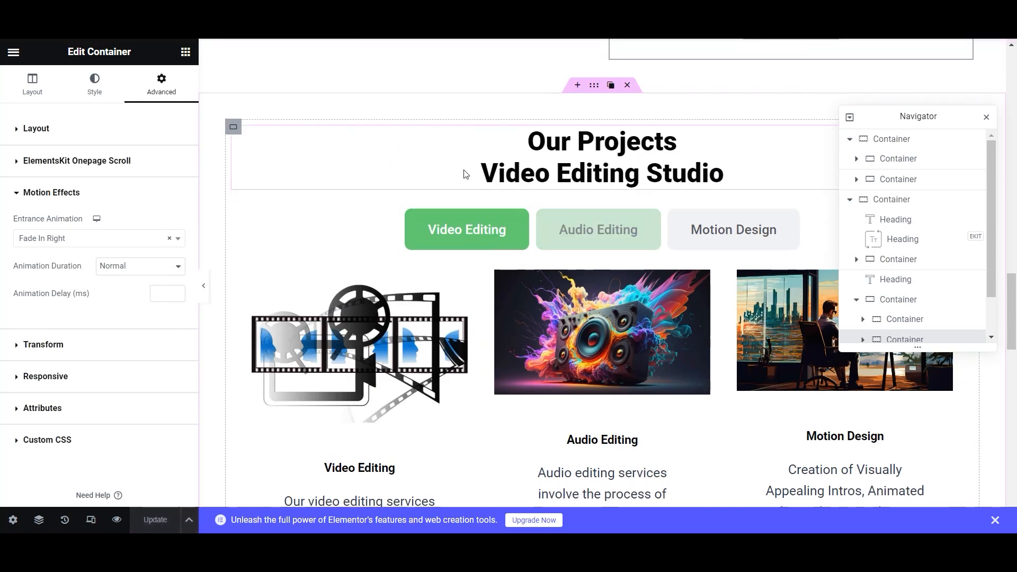
- Give the Our Projects section a Fade In entrance with Slow duration
left_click(231, 129)
left_click(162, 83)
scroll(85, 318, "down", 5)
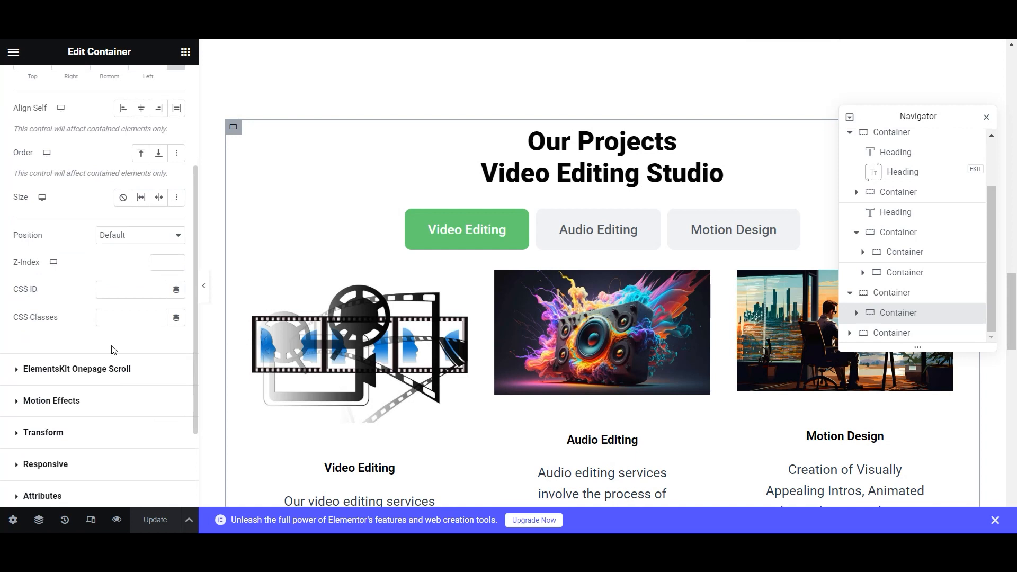
left_click(82, 320)
left_click(85, 238)
scroll(82, 328, "down", 10)
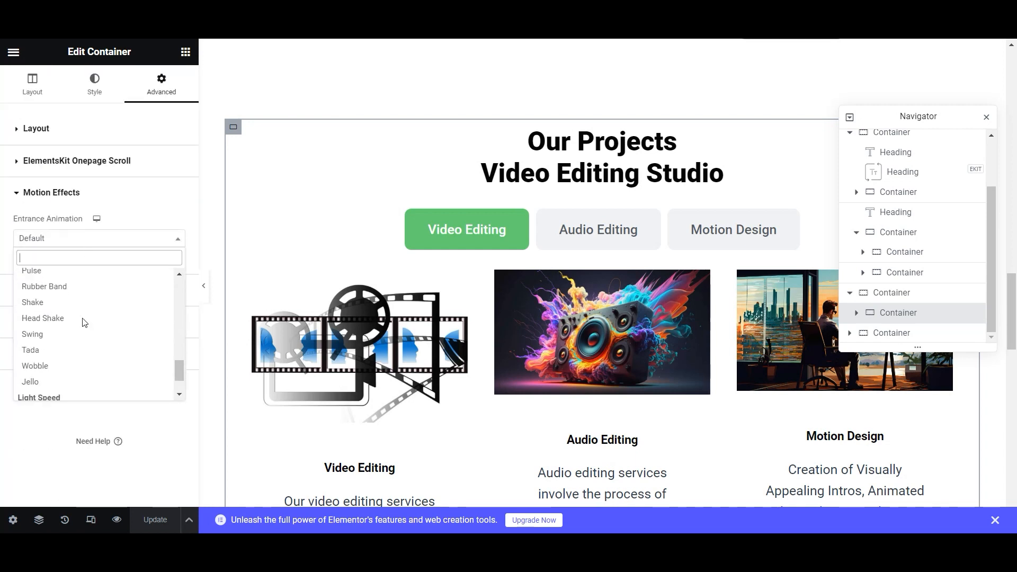
scroll(92, 366, "up", 3)
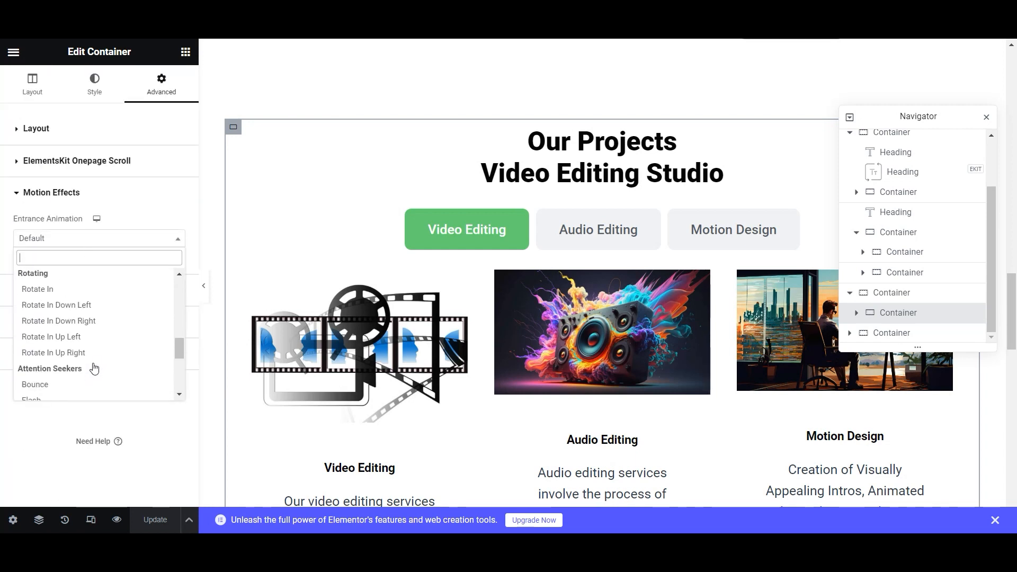
scroll(93, 365, "up", 10)
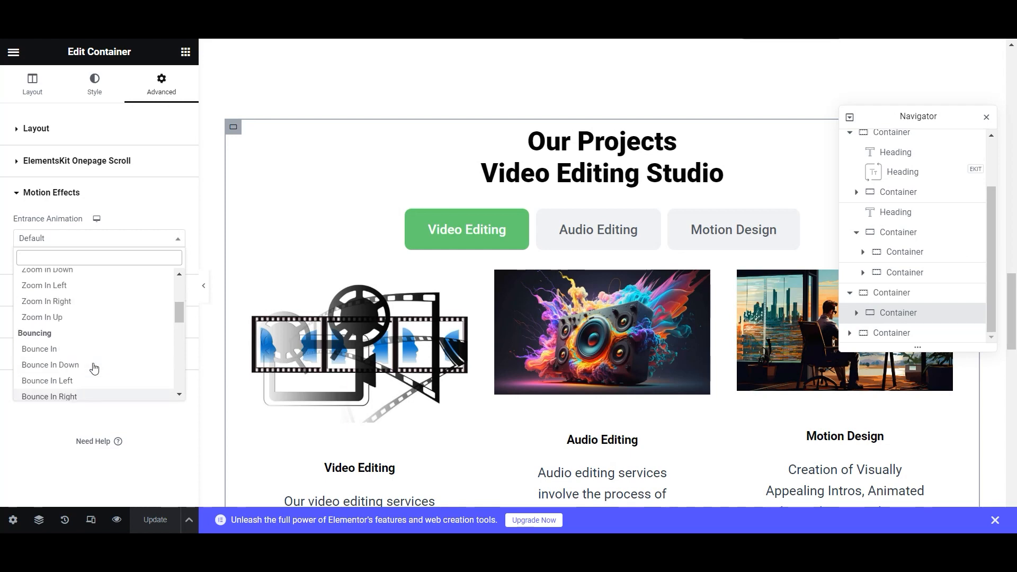
left_click(75, 314)
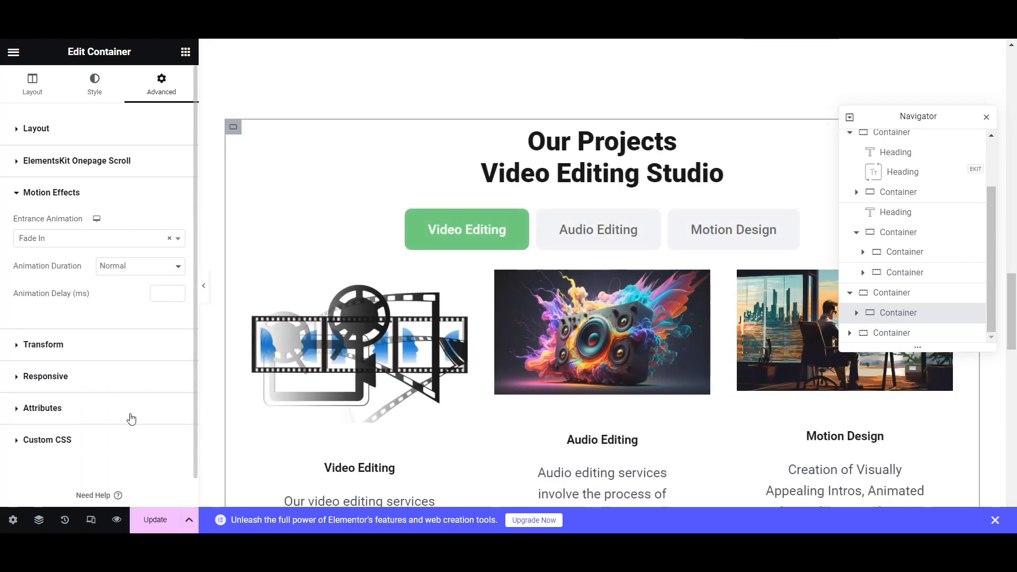
left_click(161, 266)
left_click(140, 280)
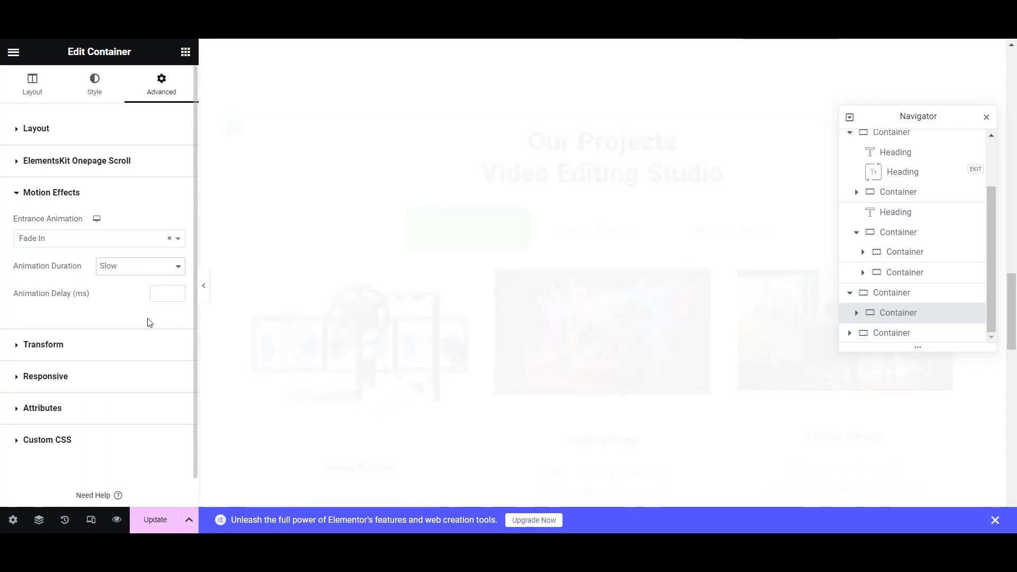
scroll(405, 340, "down", 10)
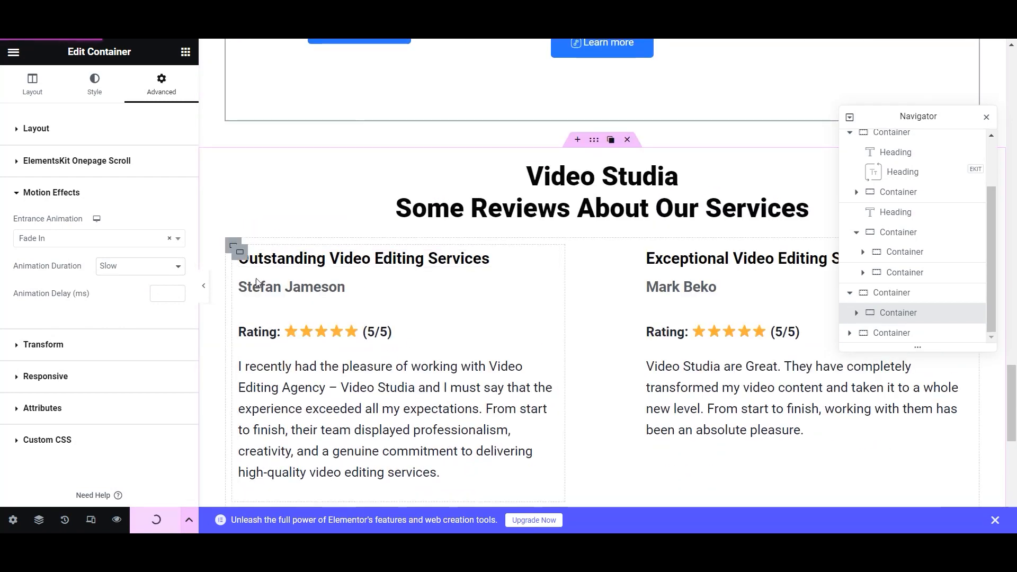
- Give the reviews section container a Fade In entrance animation
left_click(234, 245)
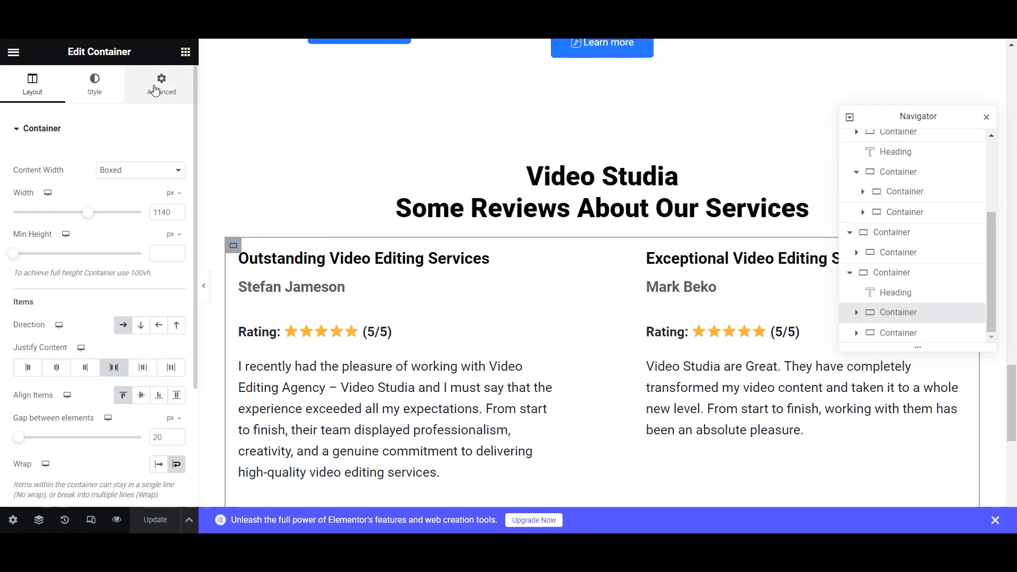
left_click(162, 84)
scroll(99, 323, "down", 3)
left_click(21, 286)
left_click(125, 236)
left_click(80, 304)
- Turn on responsive mode and preview the page at tablet width
scroll(483, 350, "up", 15)
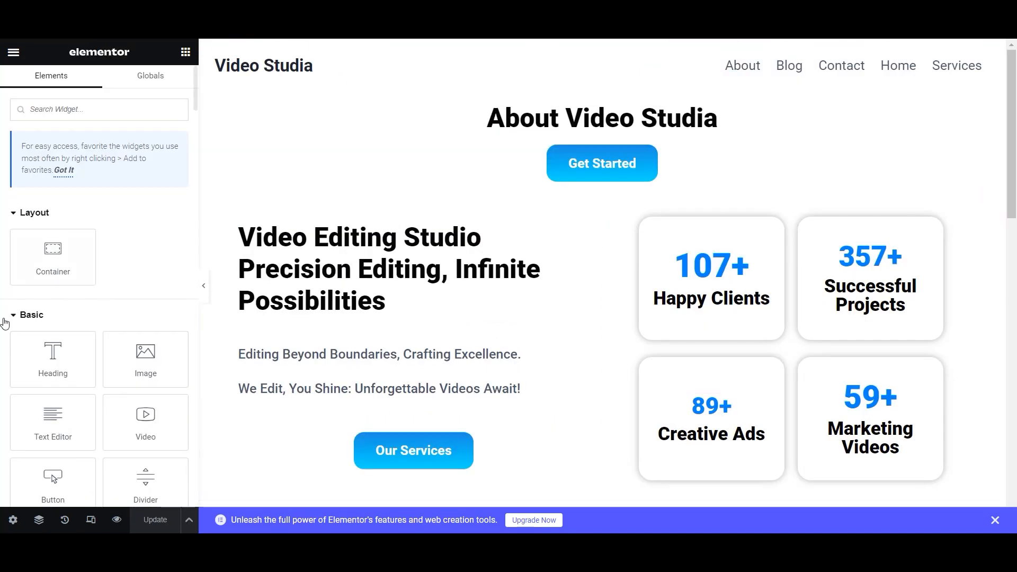
left_click(91, 520)
left_click(549, 51)
scroll(557, 243, "down", 3)
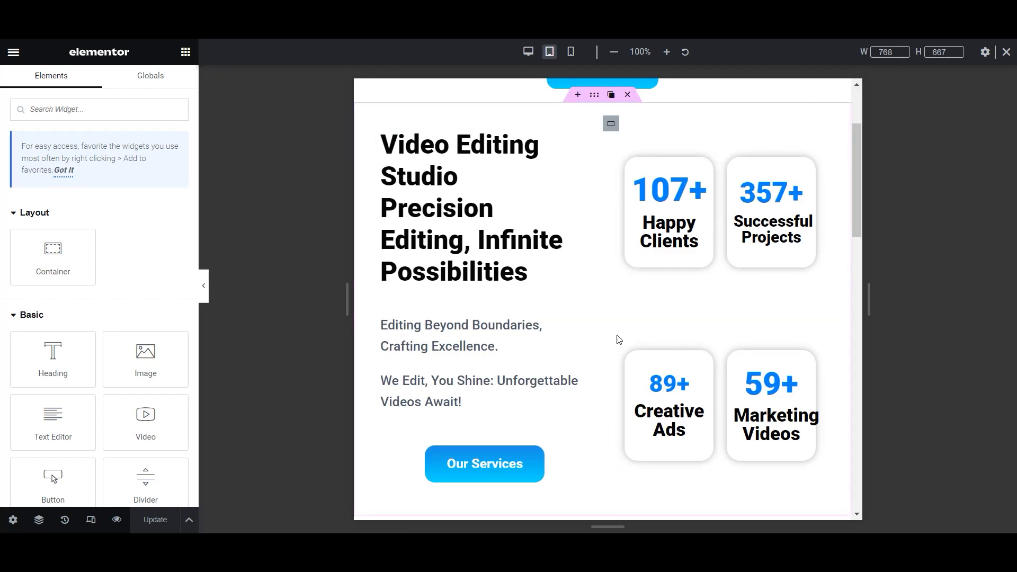
- Set the Marketing Videos heading's tablet font size to 26 px
left_click(803, 418)
left_click(161, 88)
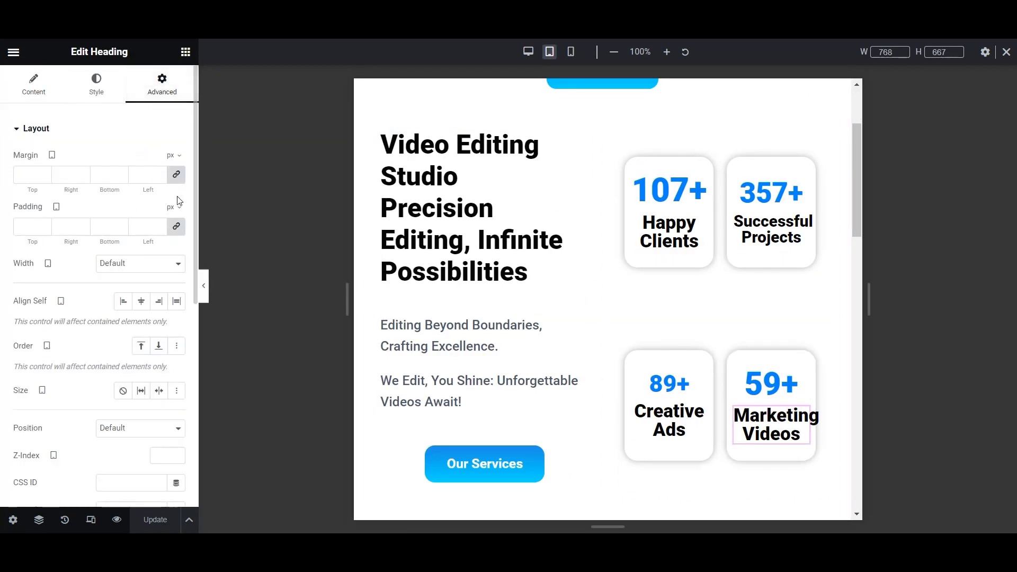
left_click(111, 97)
left_click(177, 188)
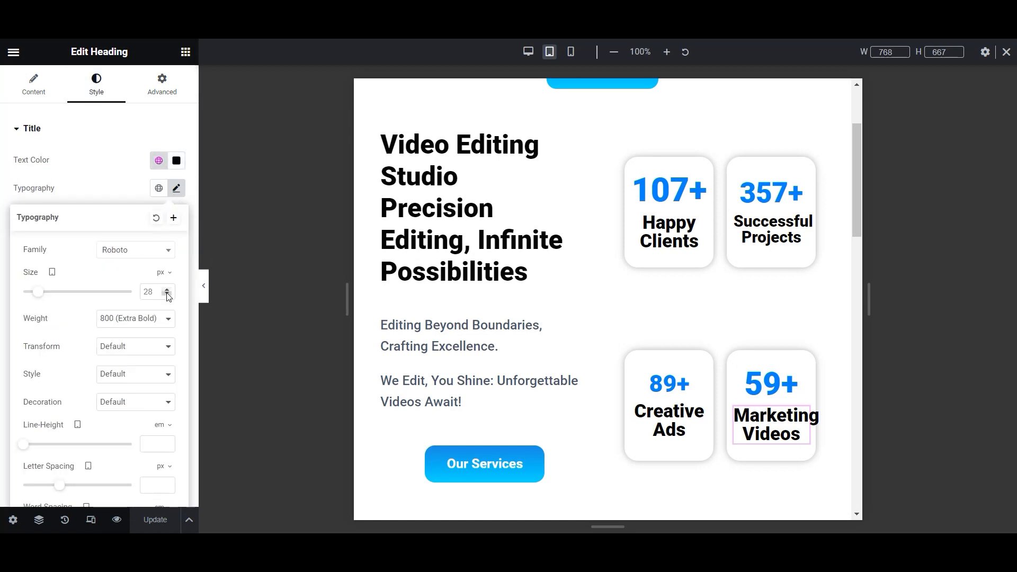
left_click(167, 293)
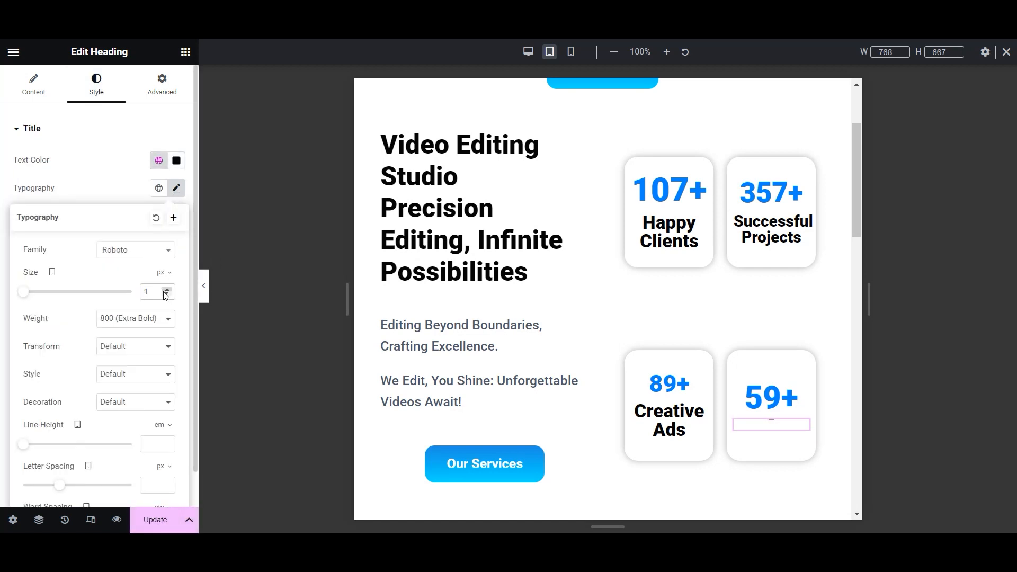
left_click(167, 290)
left_click(167, 291)
left_click(167, 291)
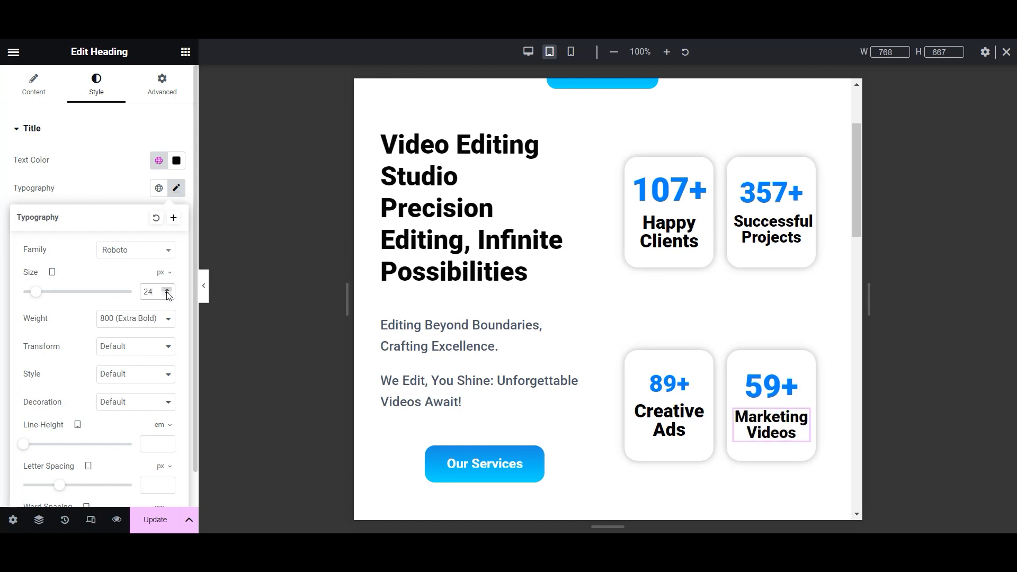
left_click(167, 291)
left_click(167, 291)
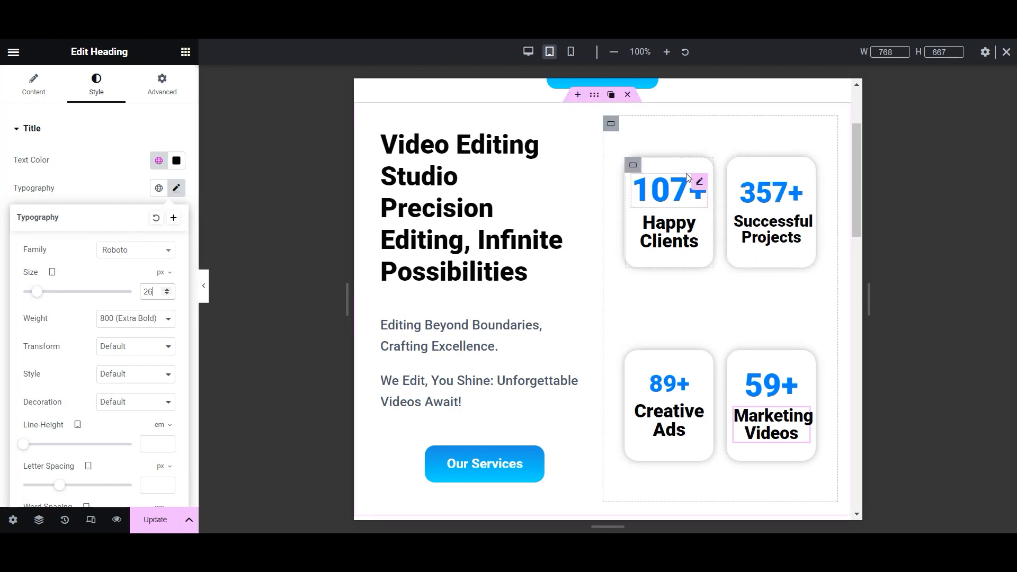
scroll(688, 382, "down", 15)
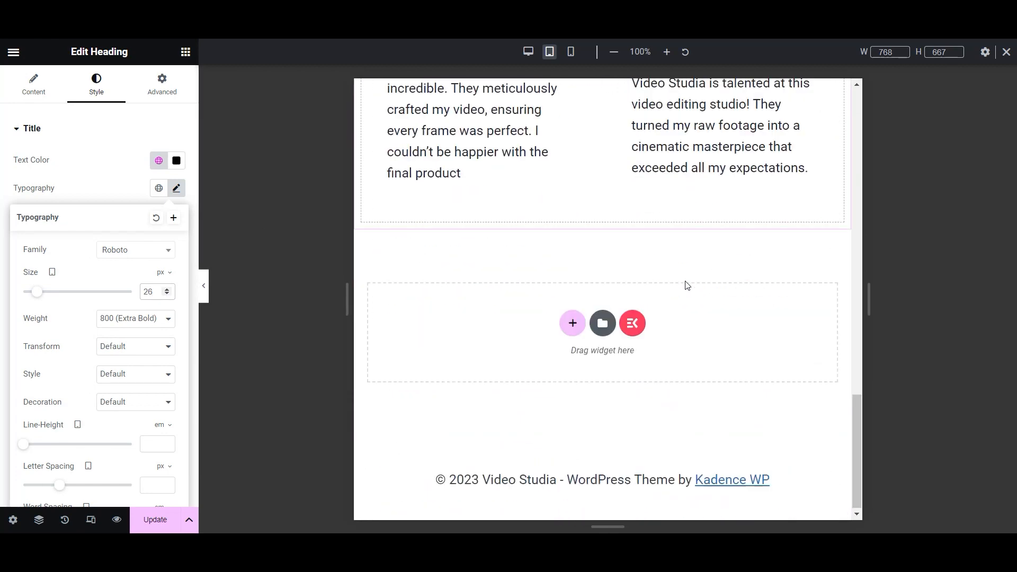
scroll(686, 285, "up", 12)
scroll(688, 285, "down", 2)
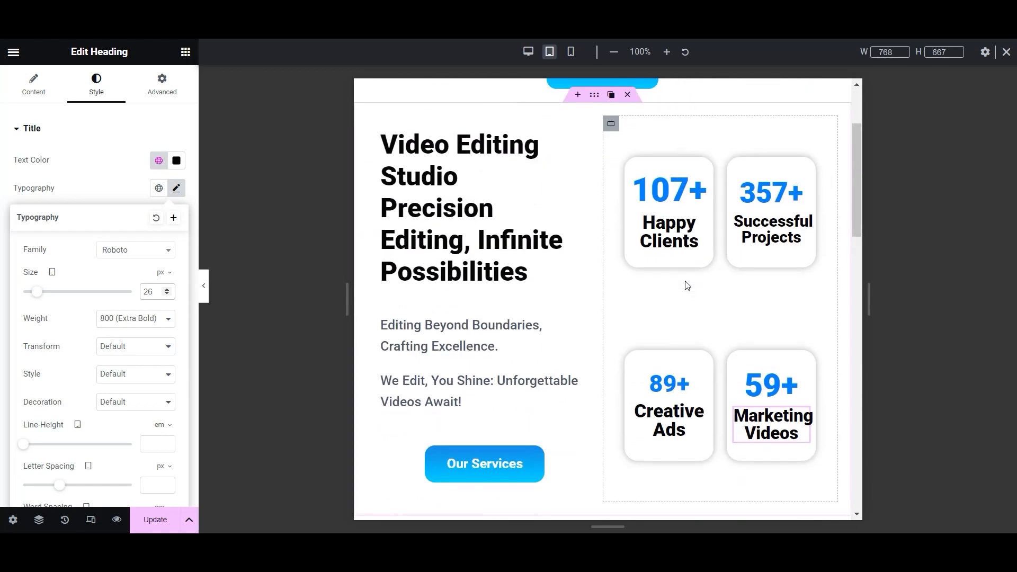
left_click(671, 317)
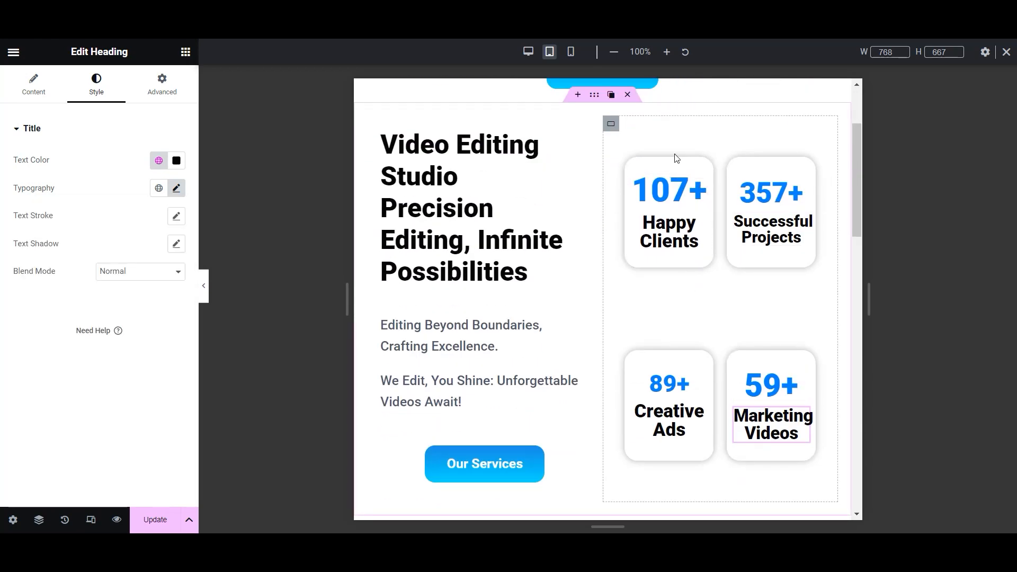
- Select the stat cards container and switch the preview to mobile width
left_click(612, 123)
left_click(162, 84)
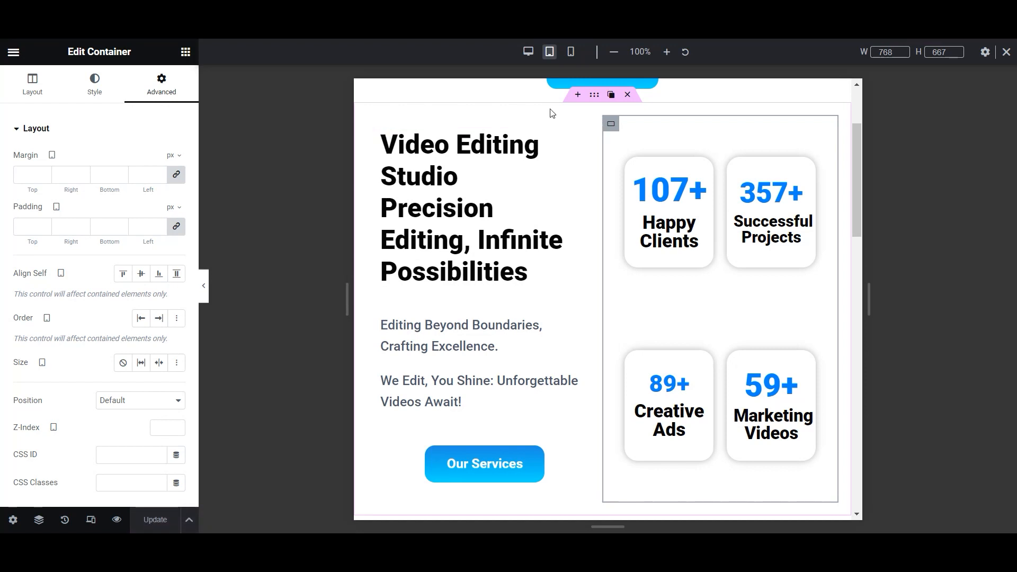
left_click(571, 51)
- Scroll through the page in the mobile preview to check the layout
scroll(625, 316, "up", 5)
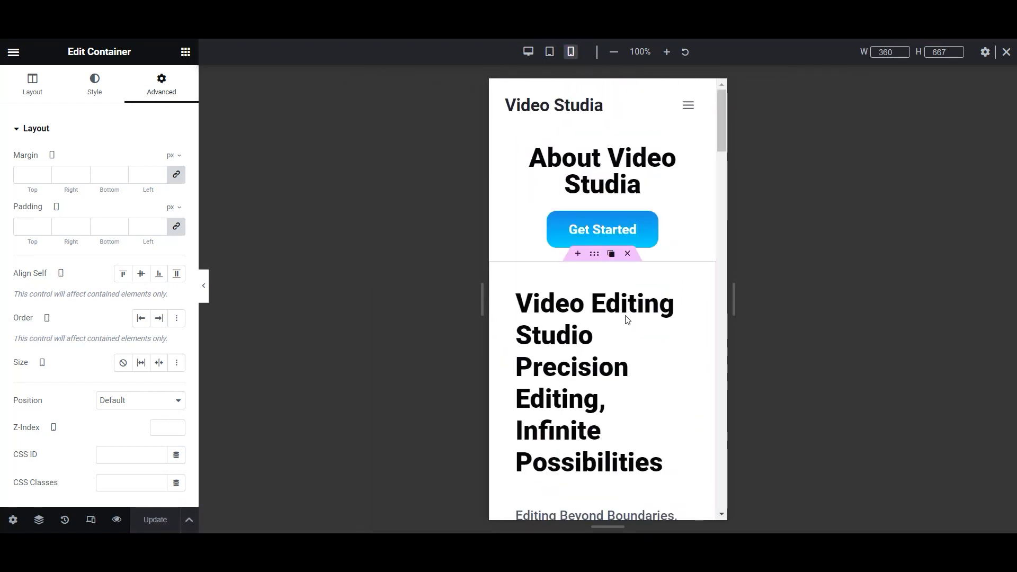
scroll(663, 380, "down", 3)
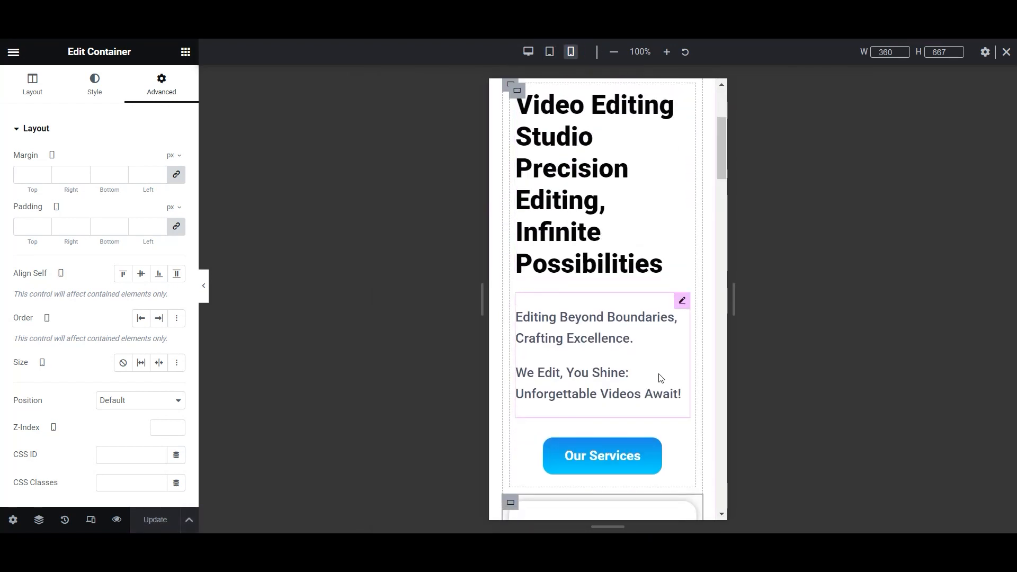
scroll(660, 377, "down", 9)
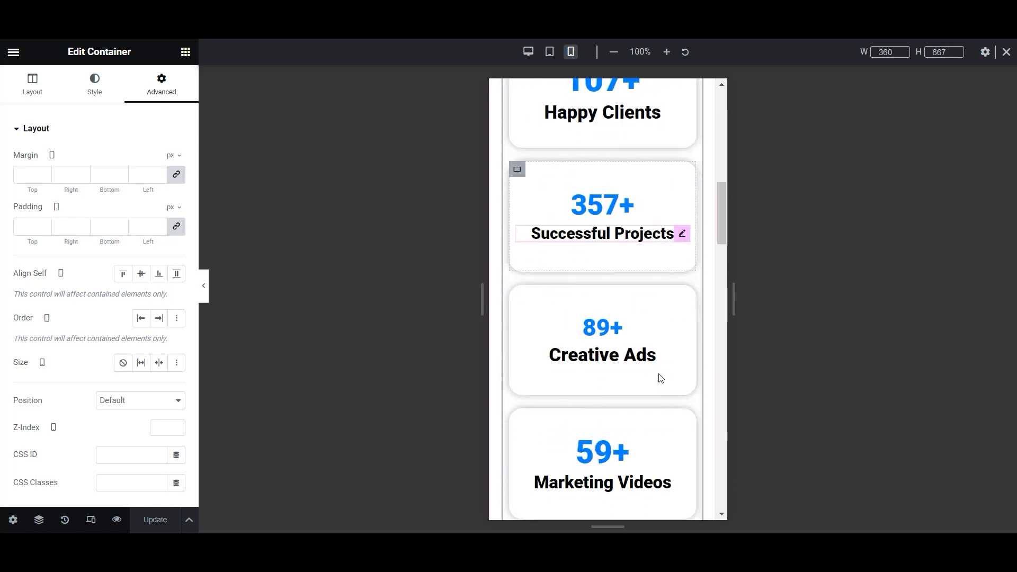
scroll(661, 377, "down", 15)
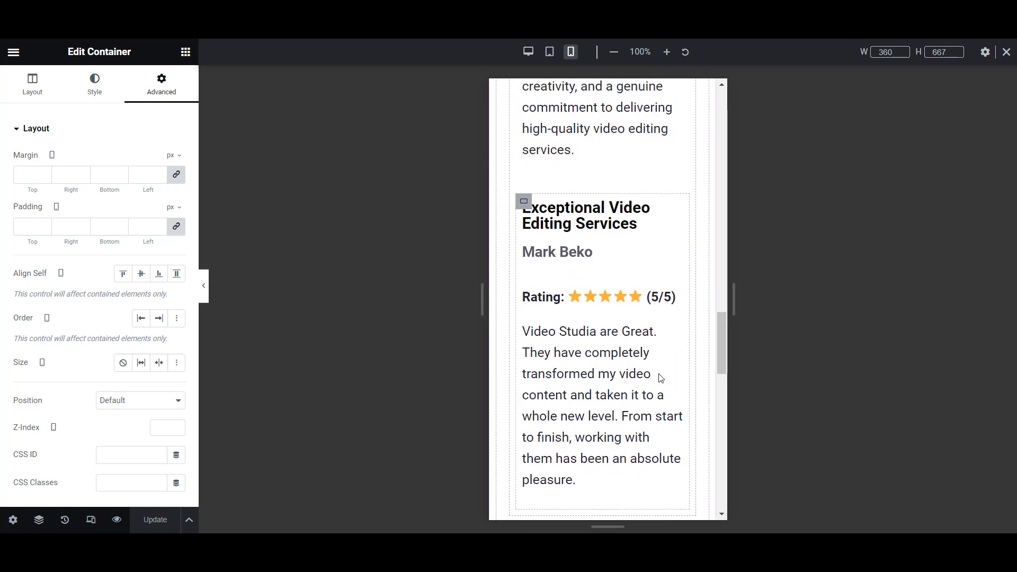
scroll(661, 378, "down", 4)
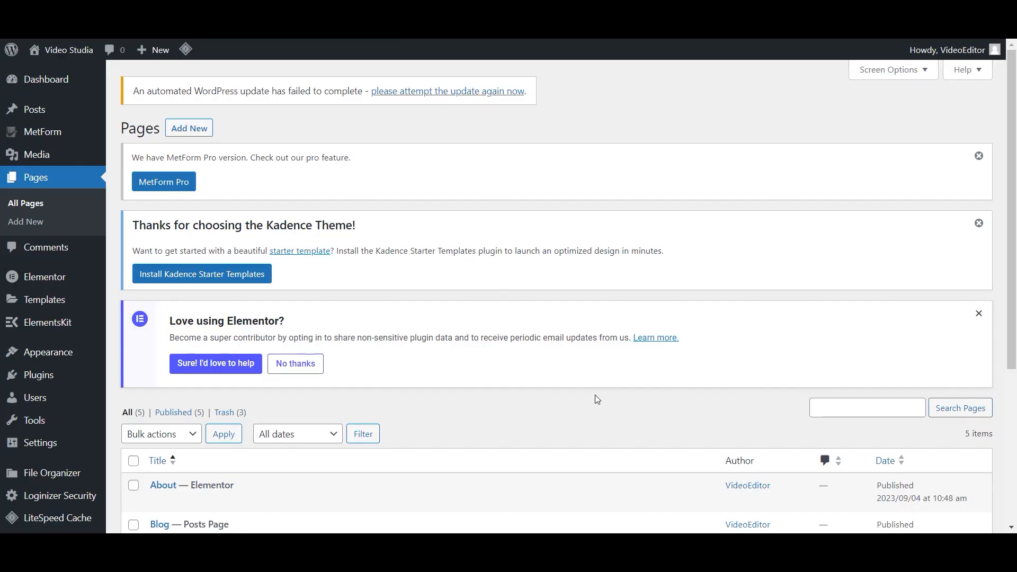
scroll(595, 395, "down", 4)
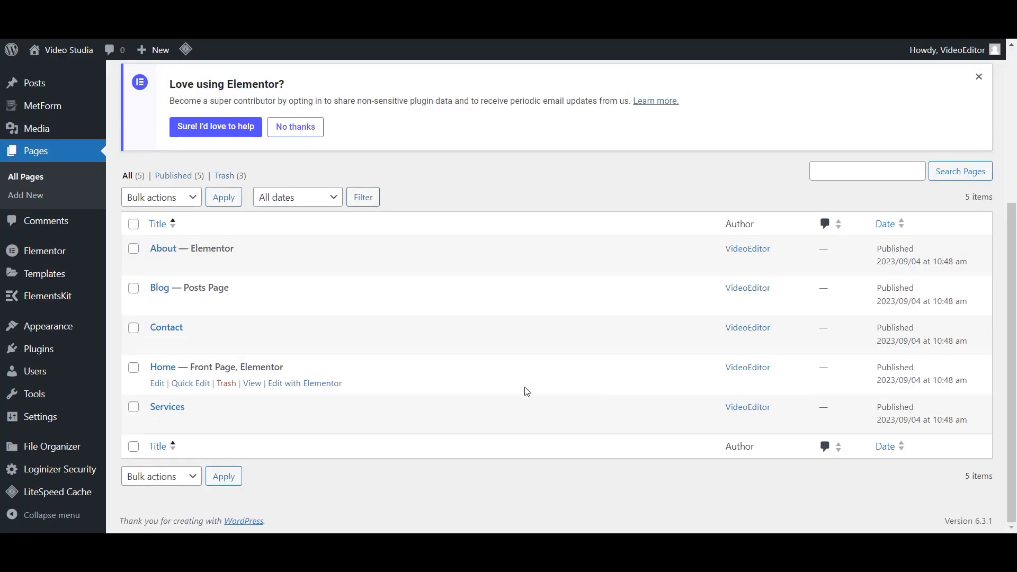
- Open the Services page in Elementor and add a single-column container
left_click(170, 407)
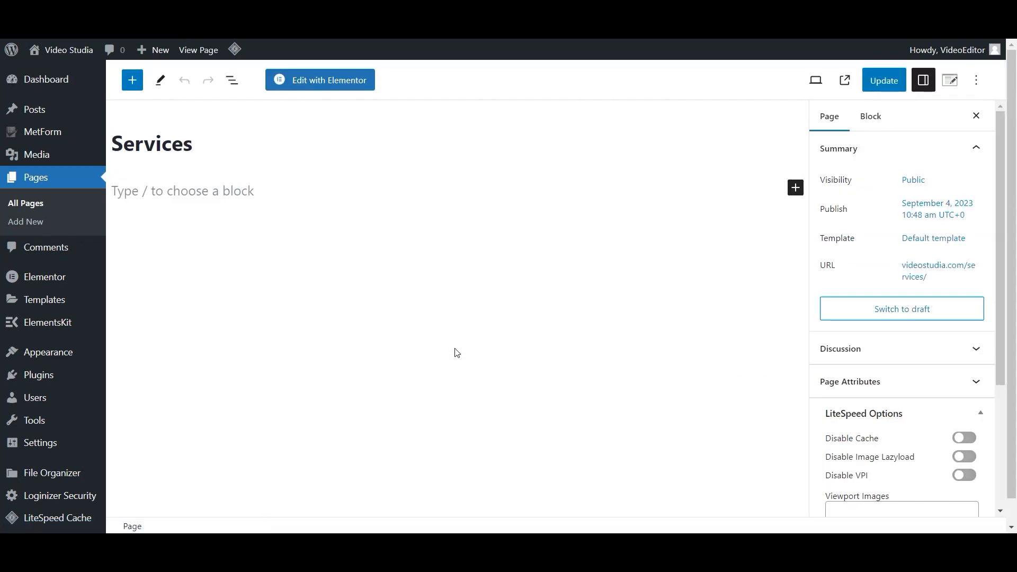
left_click(372, 71)
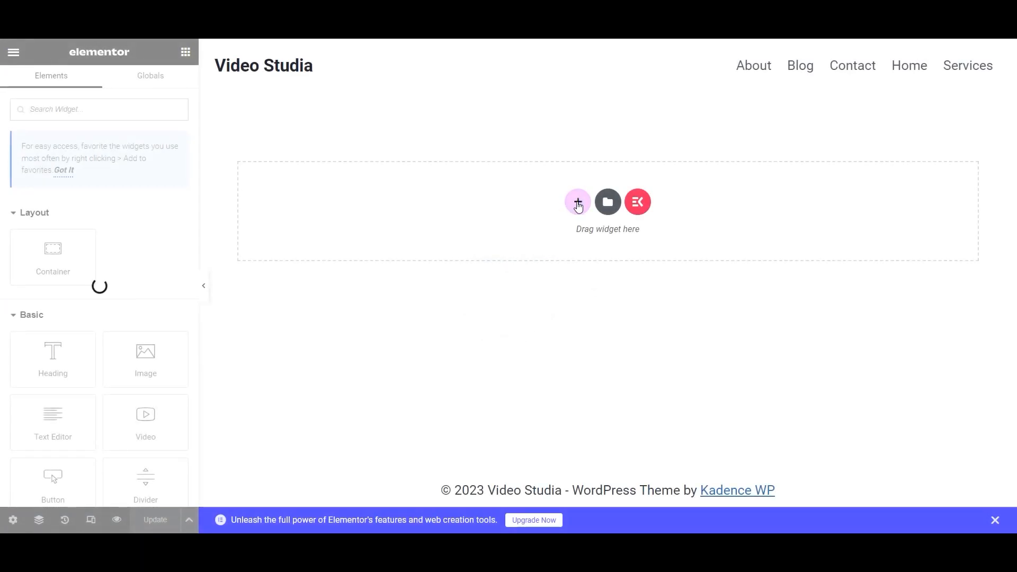
left_click(578, 206)
left_click(425, 233)
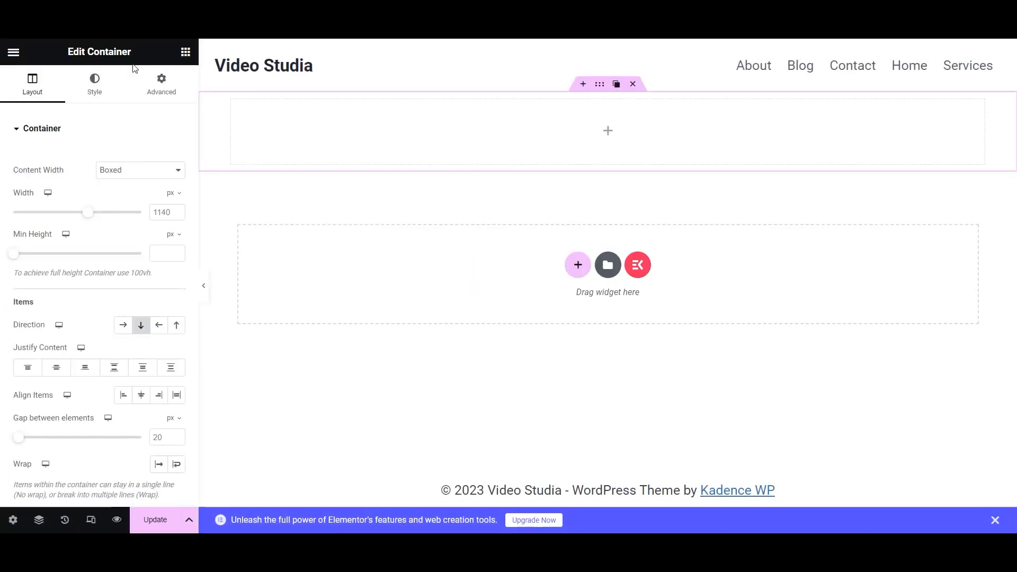
- Place a Heading widget in the container and title it 'Sevices'
left_click(185, 51)
left_click_drag(34, 353, 584, 129)
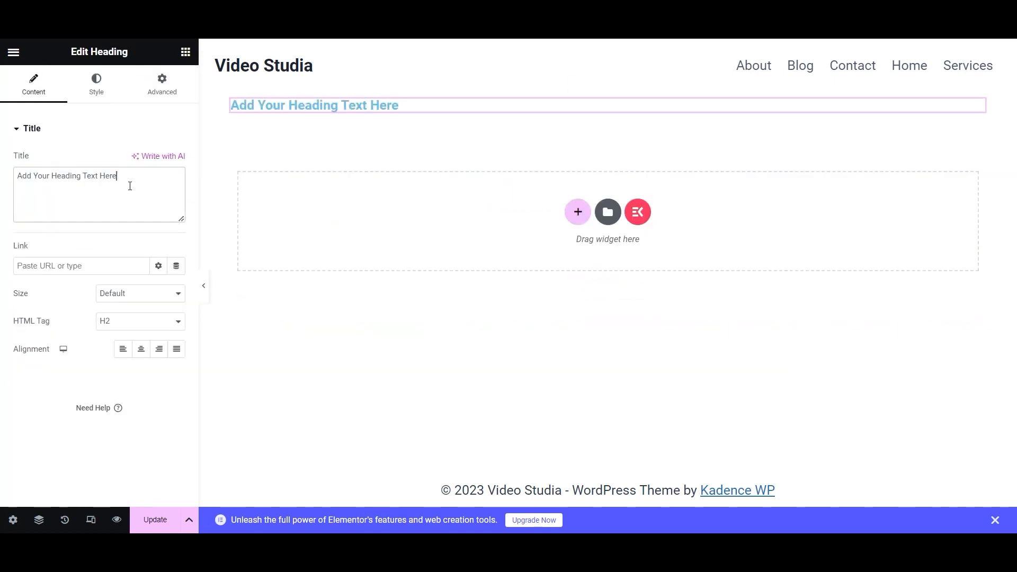
type("ly")
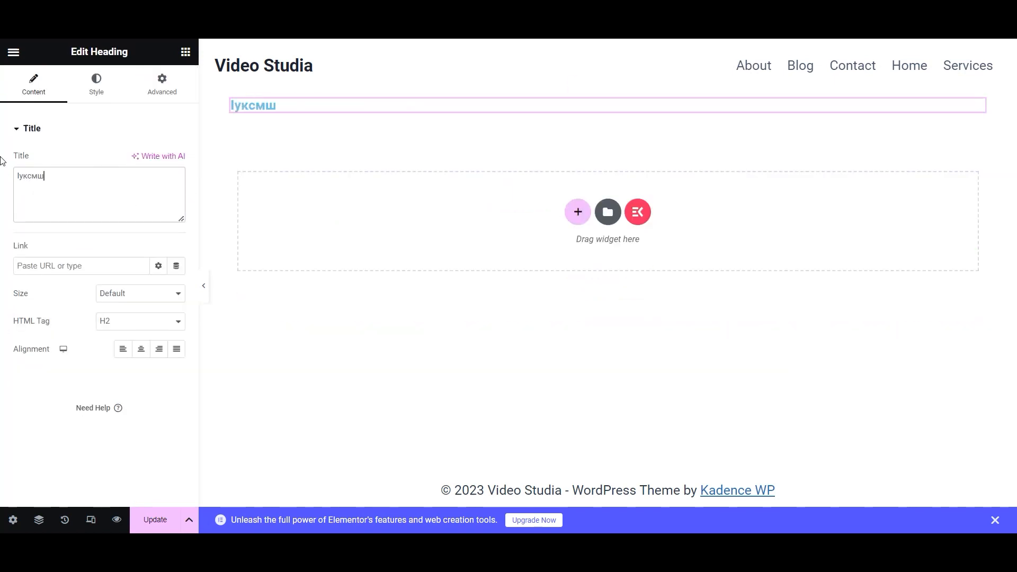
key("ctrl+a")
key("BackSpace")
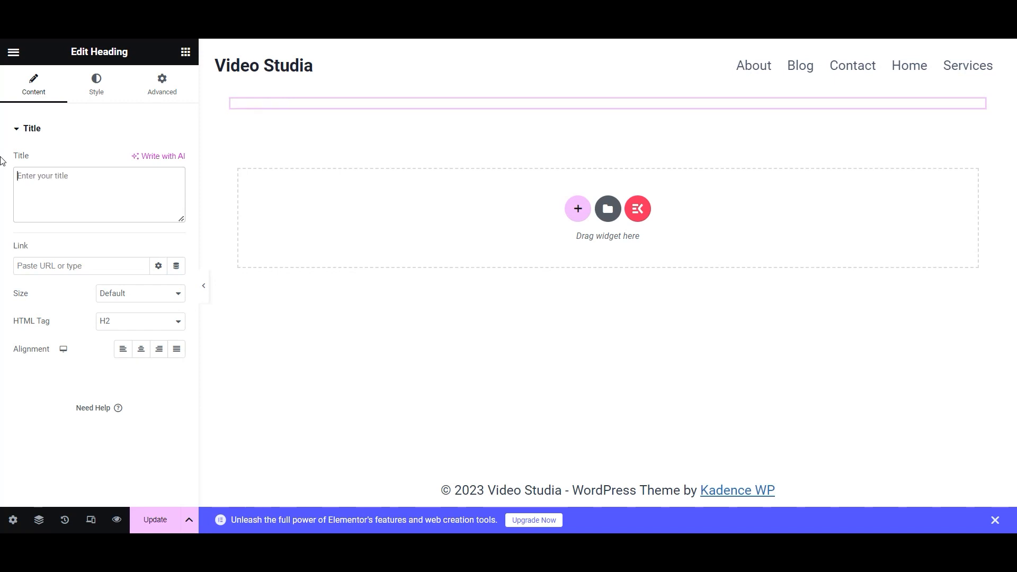
type("SE")
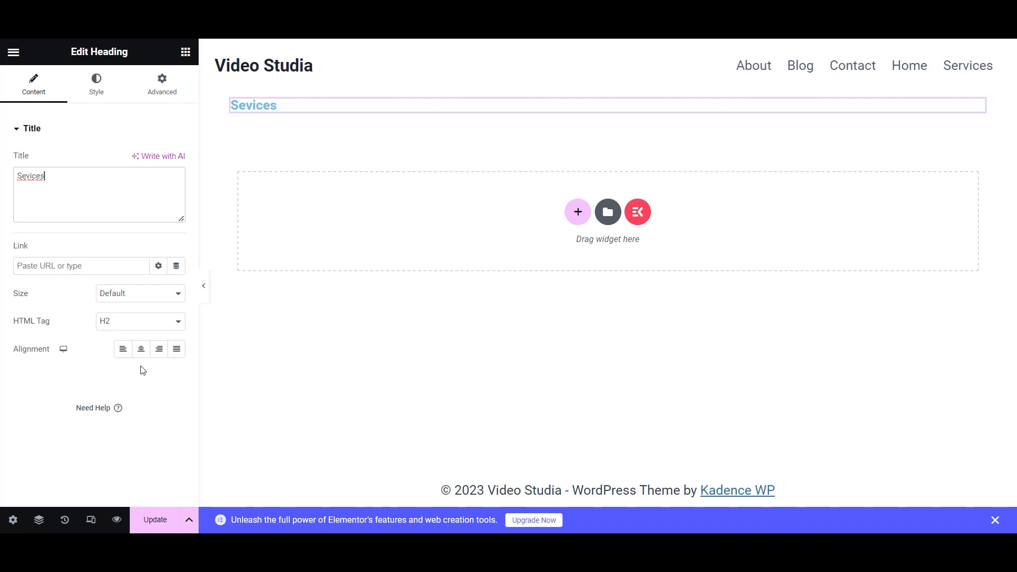
- Center the heading, make it Pure Black, 36 px, weight 800 Extra Bold, and save
left_click(96, 82)
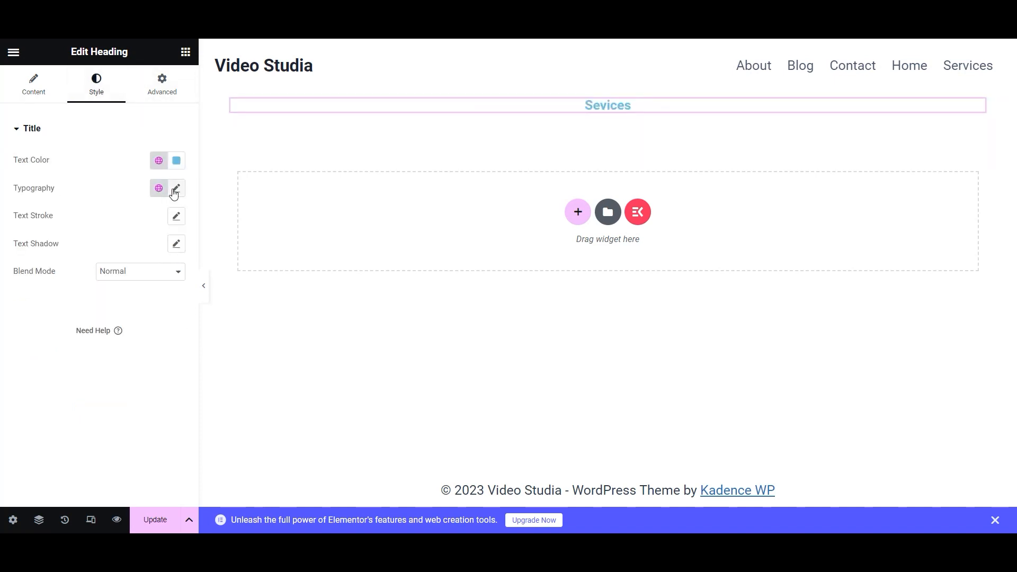
left_click(159, 160)
scroll(86, 362, "down", 5)
left_click(85, 362)
left_click(175, 189)
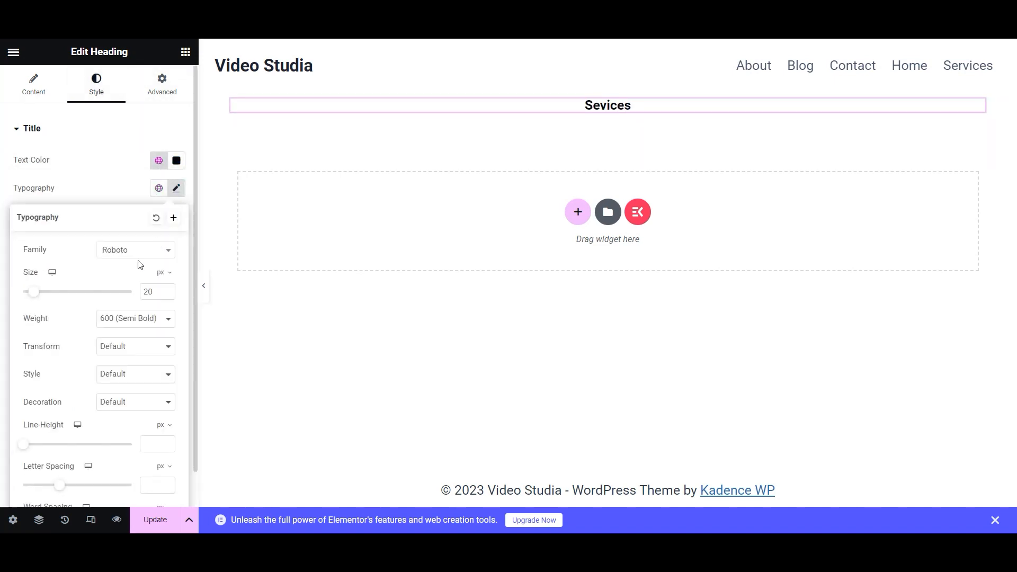
left_click_drag(167, 290, 168, 290)
left_click(141, 319)
left_click(111, 407)
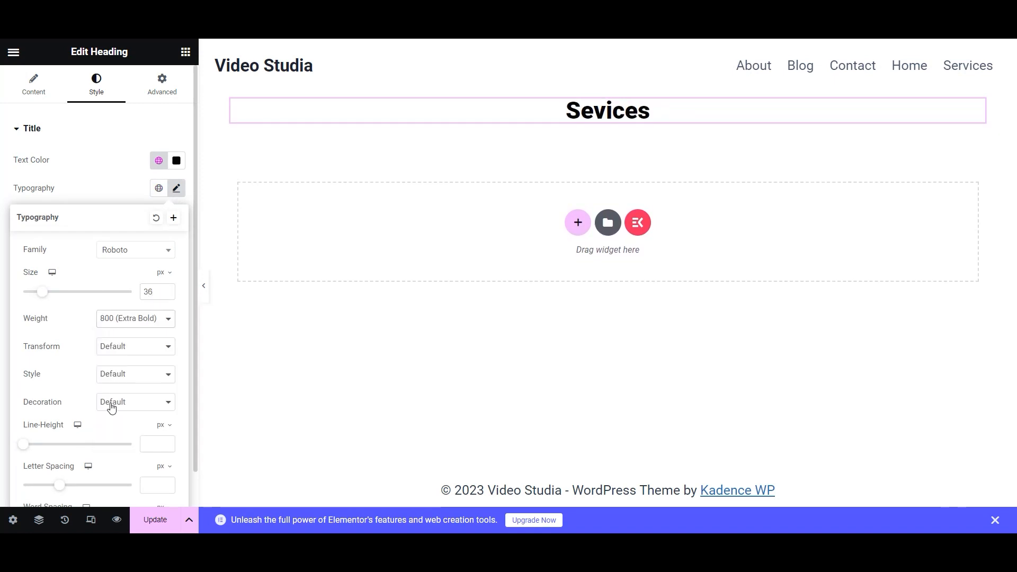
left_click(155, 520)
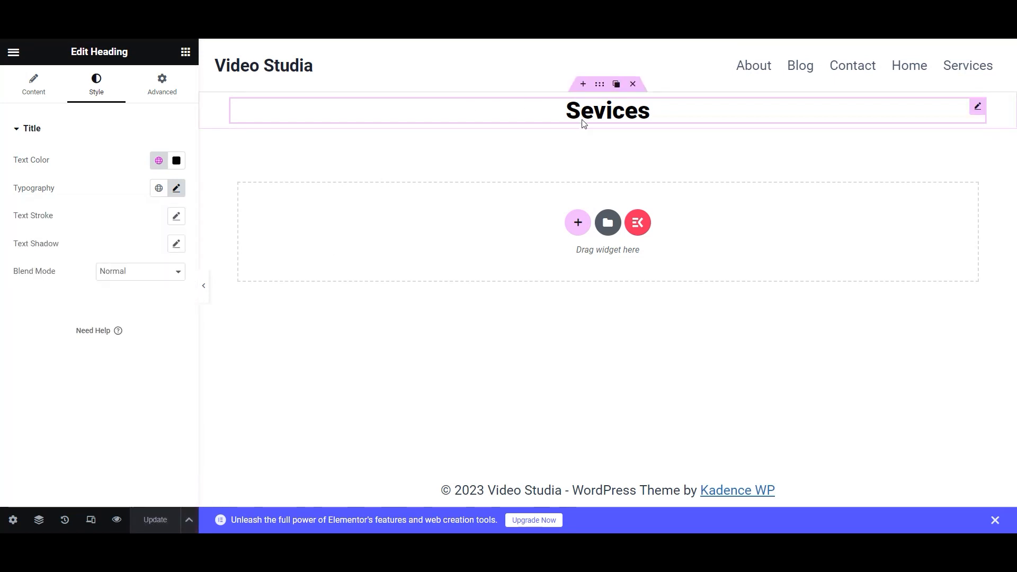
- Add a Text Editor block below the heading and select the 'Elevate Your Brand' tagline in ChatGPT
left_click(185, 51)
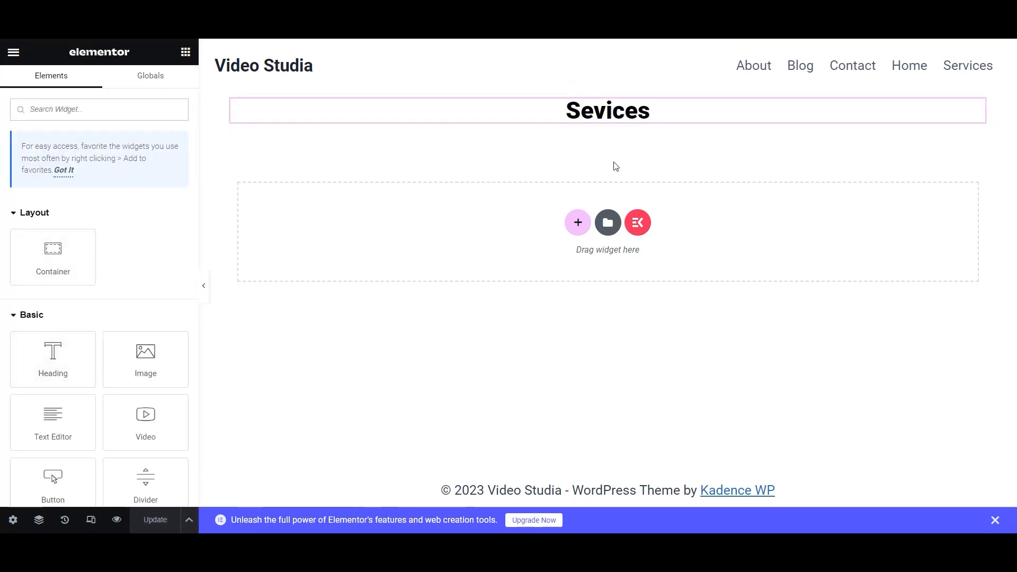
left_click_drag(62, 443, 603, 129)
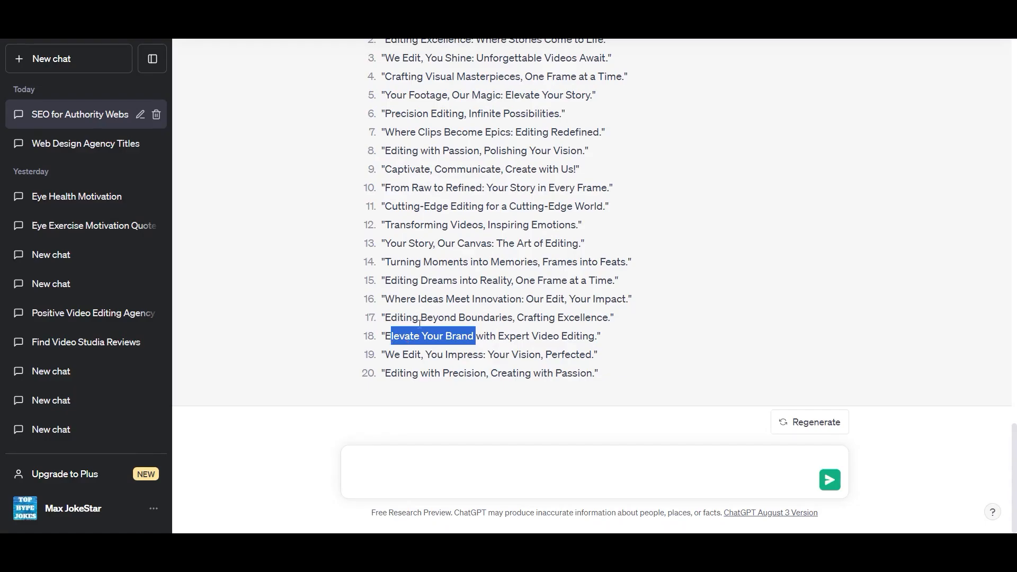
left_click_drag(387, 337, 592, 338)
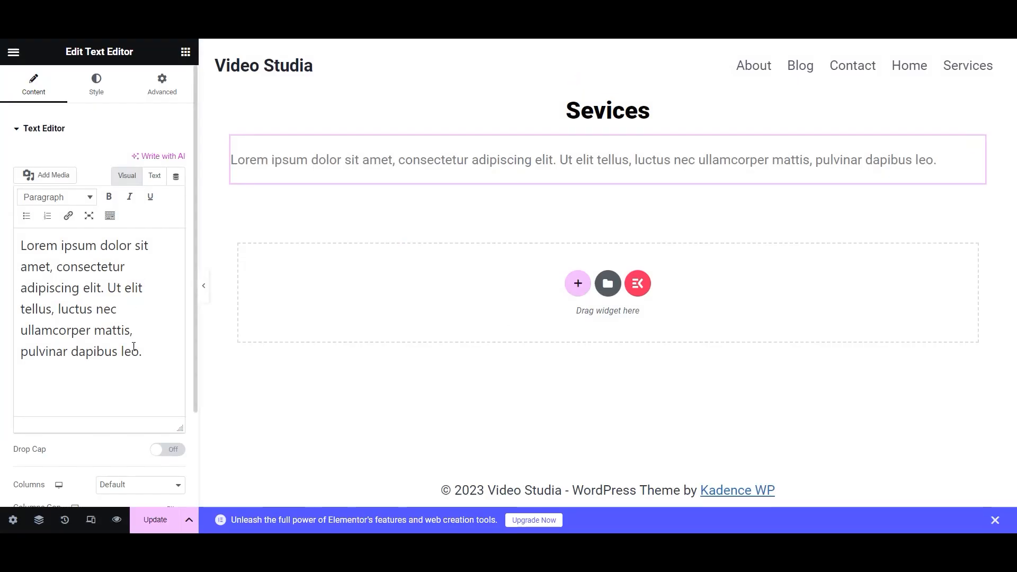
- Replace the placeholder text with the pasted tagline, remove the stray quote, and bold it
key("ctrl+a")
type("\"Elevate Your Brand with Expert Video Editing")
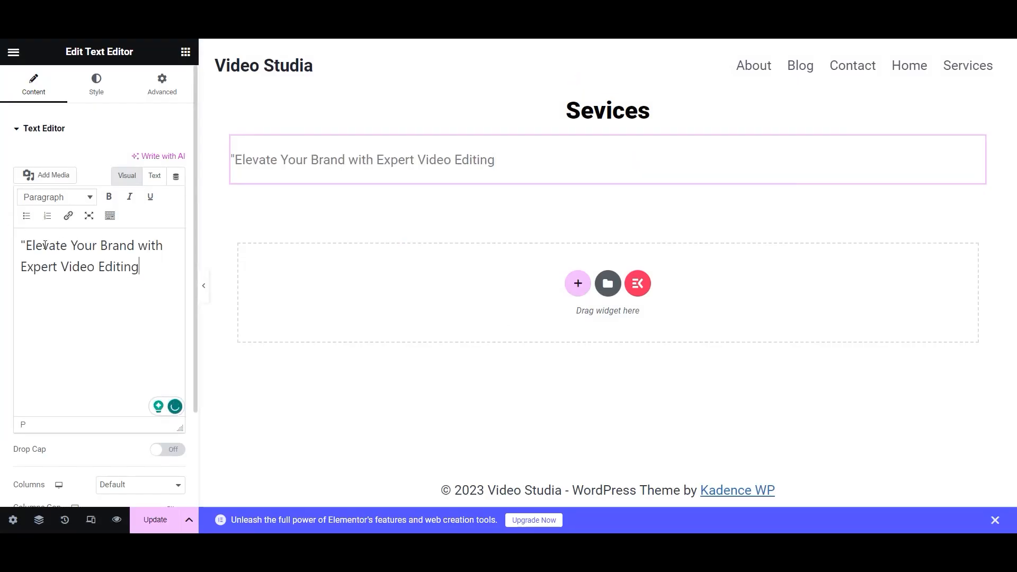
key("BackSpace")
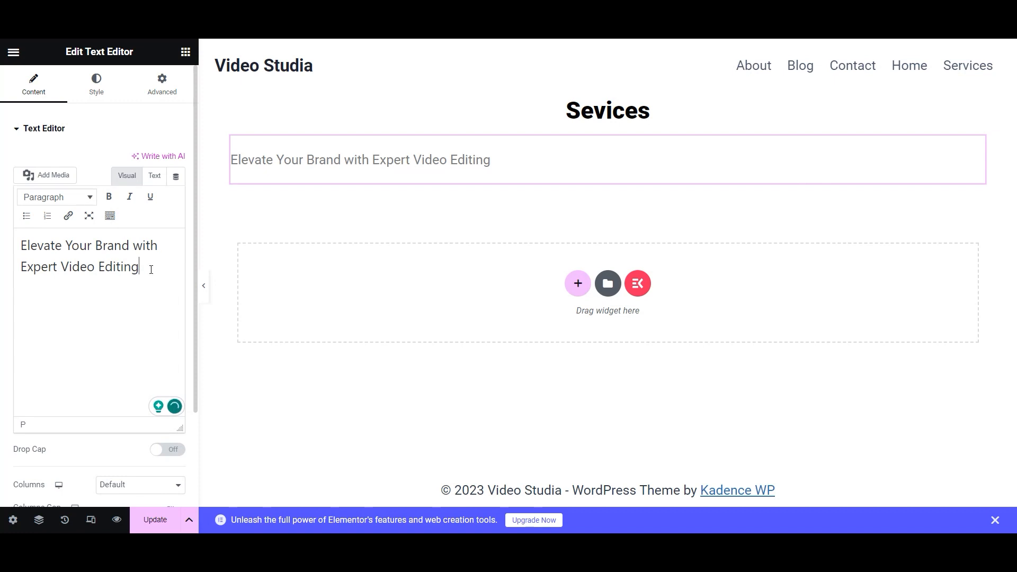
key("ctrl+a")
left_click(109, 197)
- Style the tagline at 22 px in the Secondary colour, centred, and save the page
left_click(97, 84)
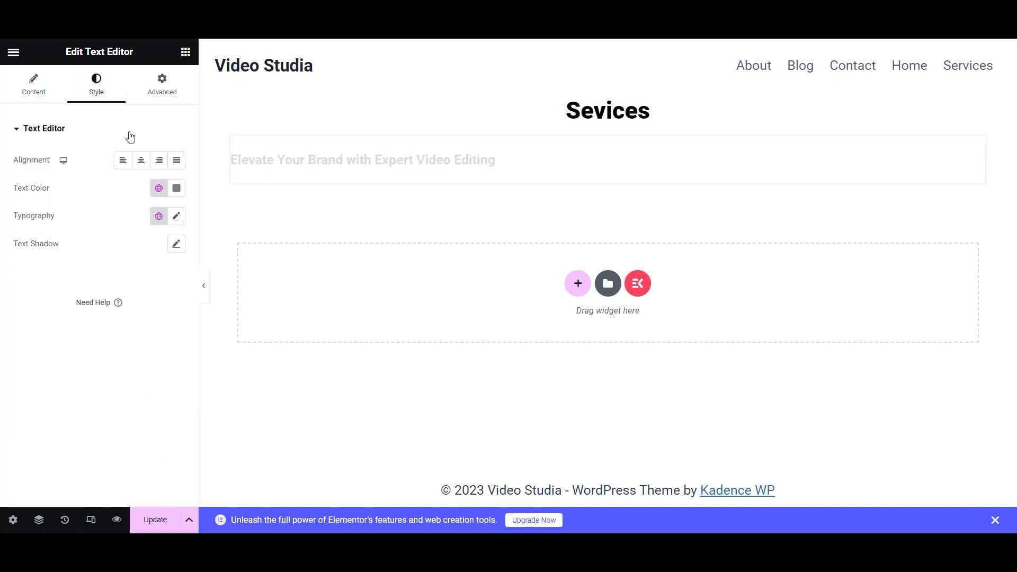
left_click(177, 215)
left_click(167, 317)
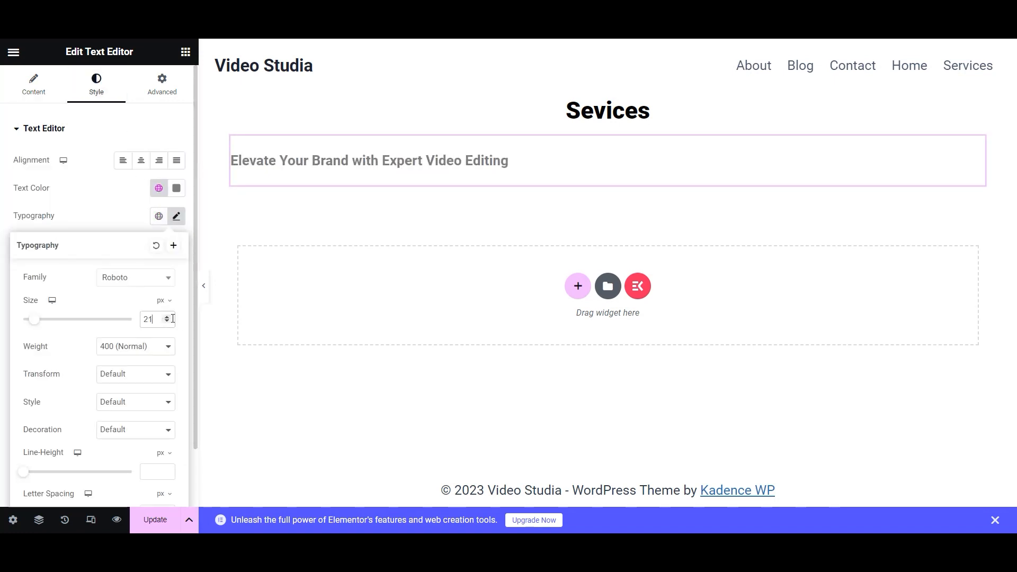
left_click(168, 317)
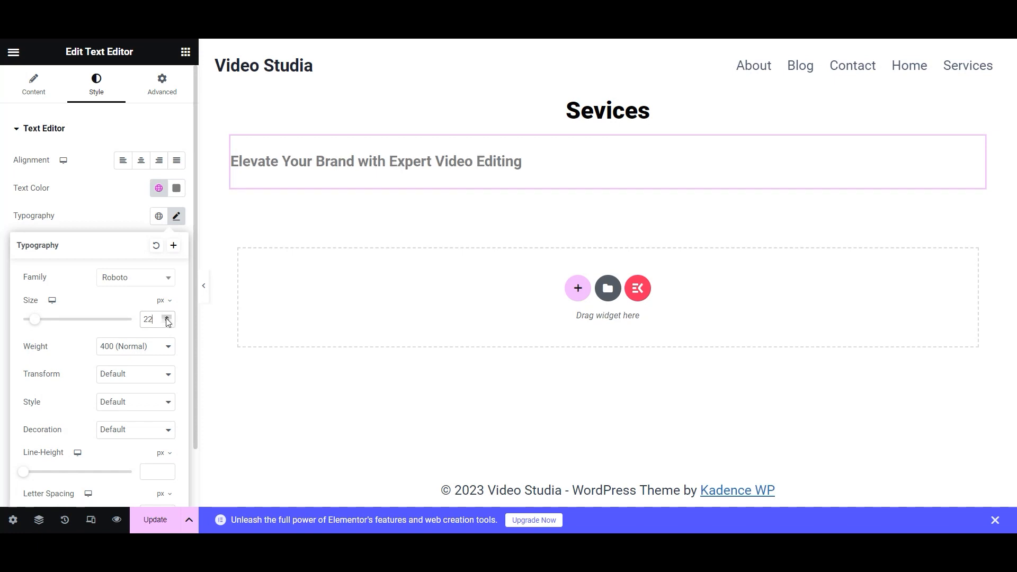
left_click(96, 190)
left_click(158, 189)
scroll(94, 341, "down", 4)
scroll(93, 339, "up", 4)
left_click(89, 300)
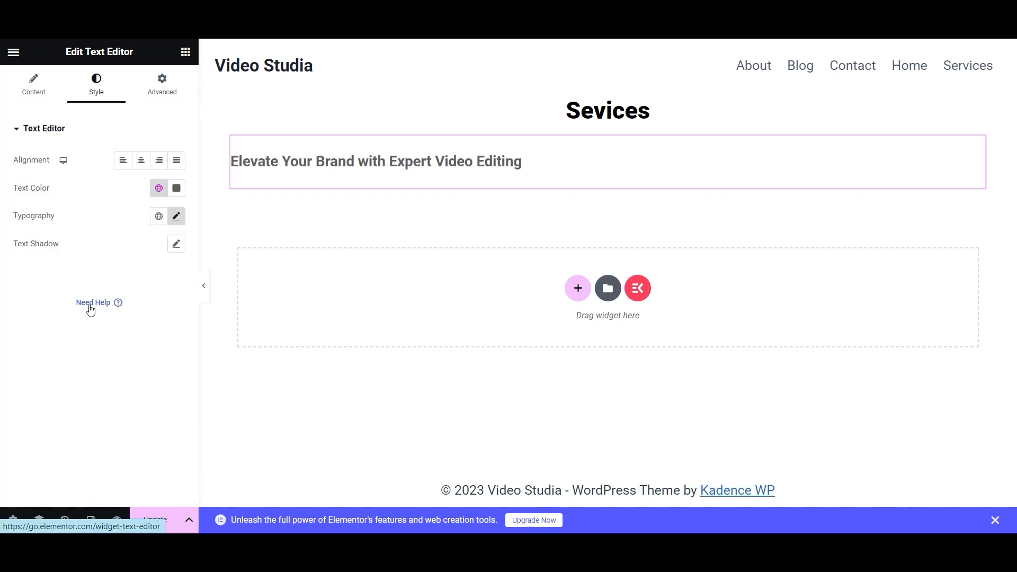
left_click(141, 160)
left_click(159, 526)
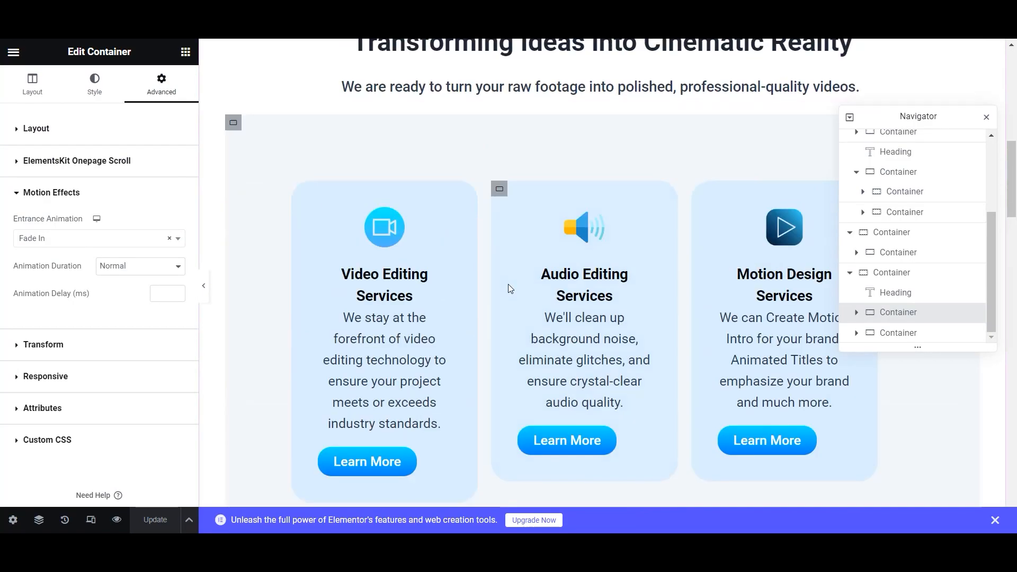
- Copy the Video Editing Studio section
scroll(509, 289, "up", 3)
scroll(398, 136, "up", 3)
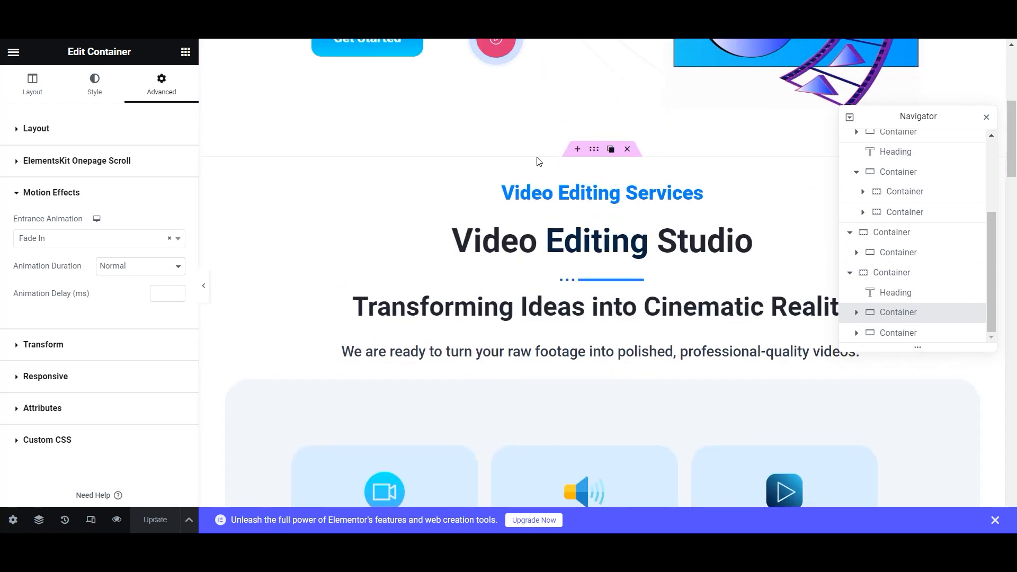
right_click(599, 154)
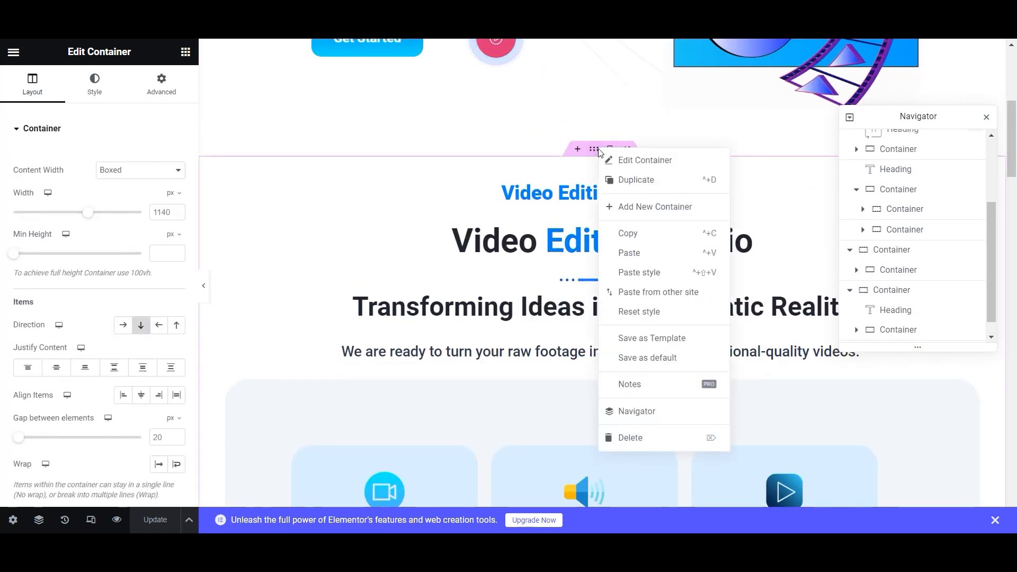
left_click(633, 243)
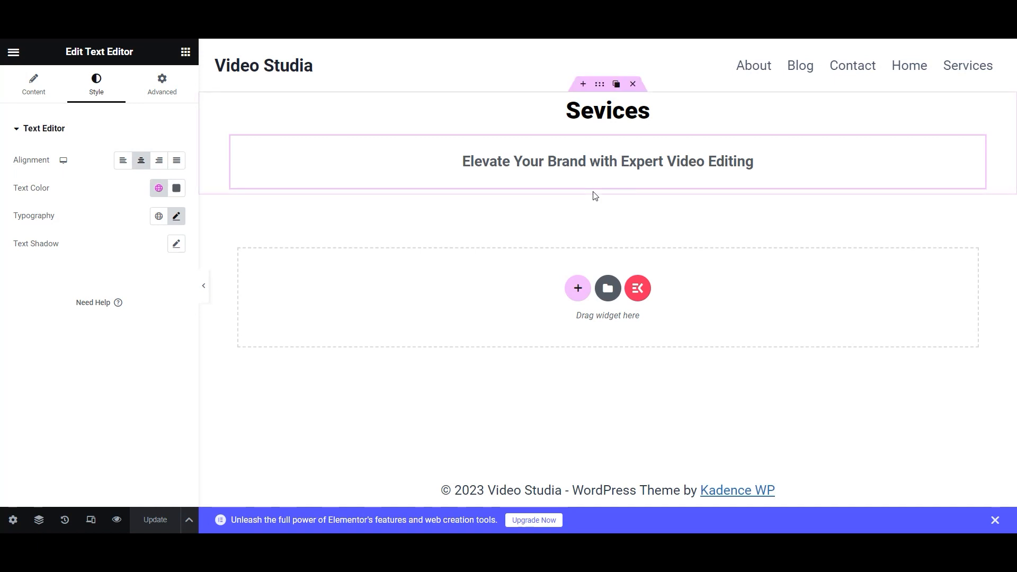
- Add a single-column container below the tagline and paste the copied section into it
left_click(578, 288)
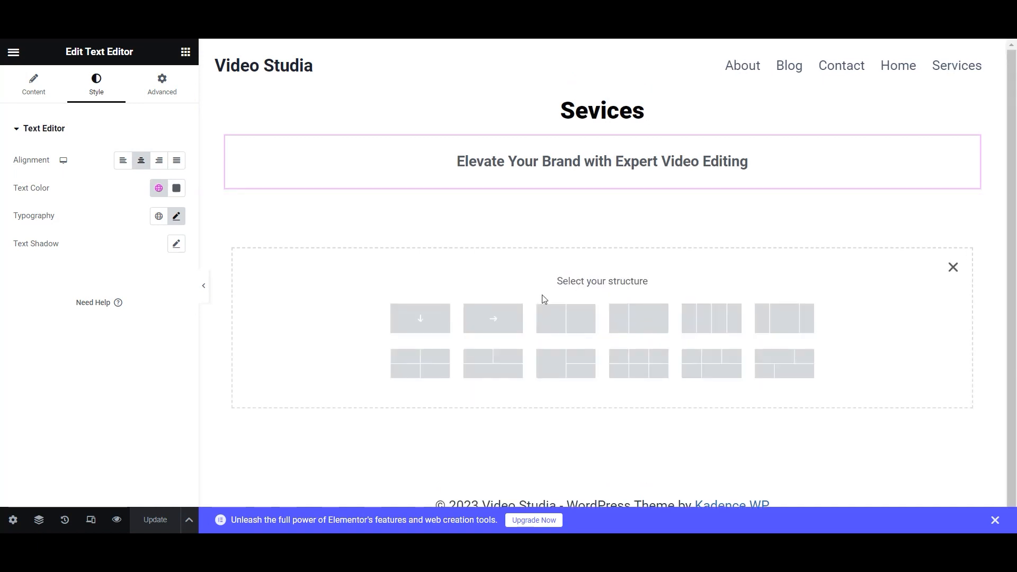
left_click(432, 320)
right_click(596, 228)
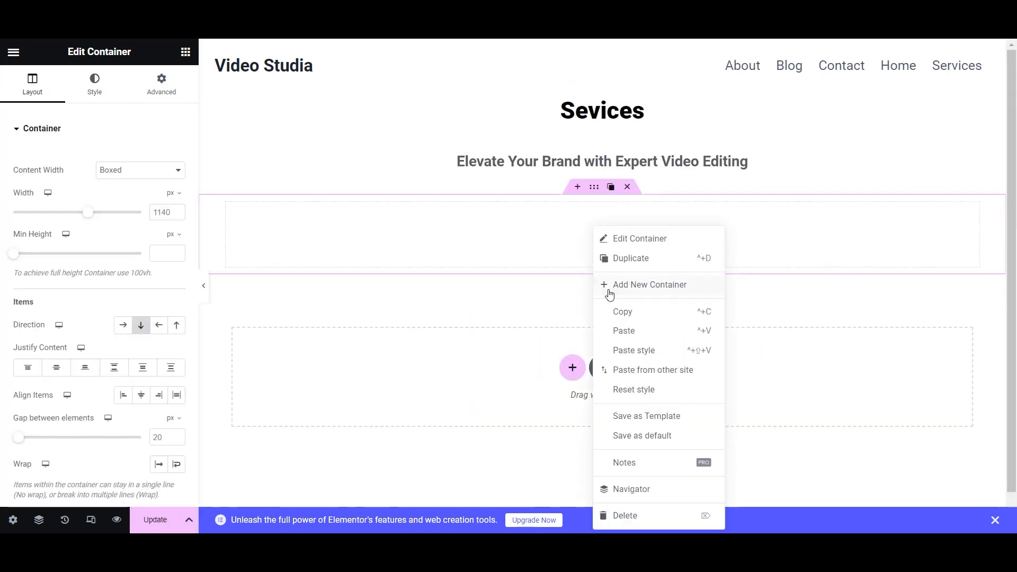
left_click(624, 332)
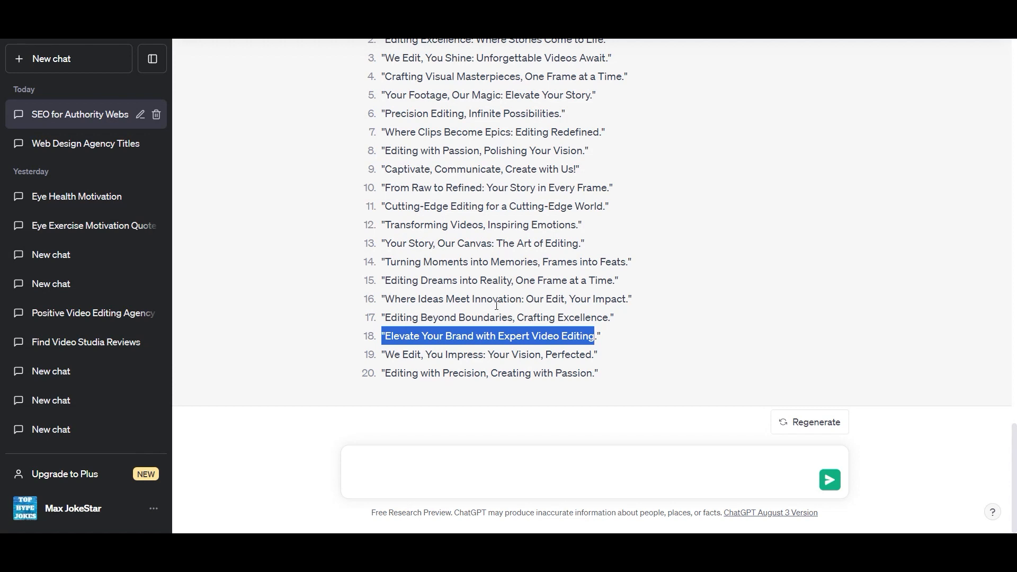
- Copy the slogan 'Transforming Videos, Inspiring Emotions' from ChatGPT and return to Elementor
scroll(412, 241, "up", 1)
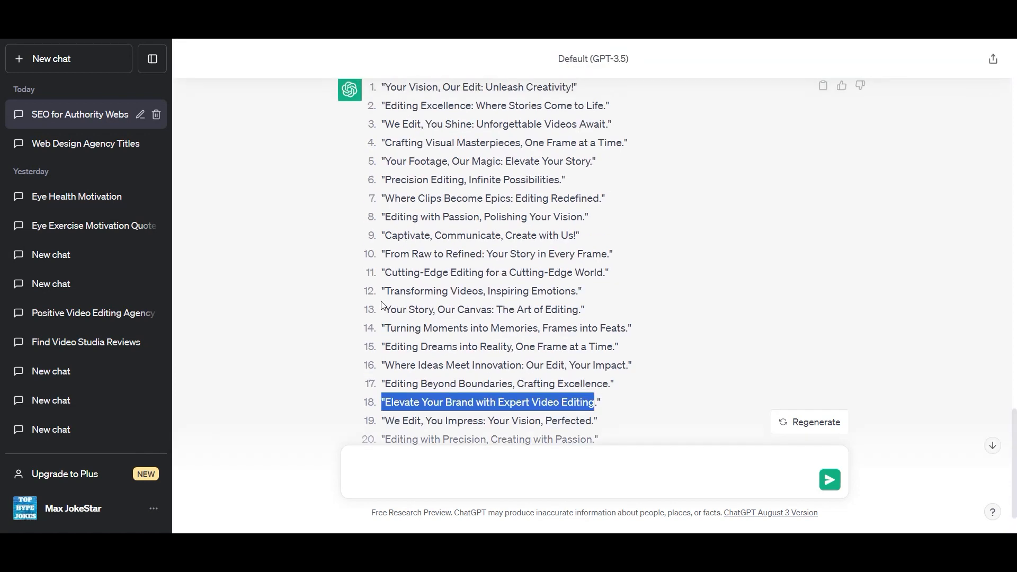
left_click_drag(391, 292, 568, 288)
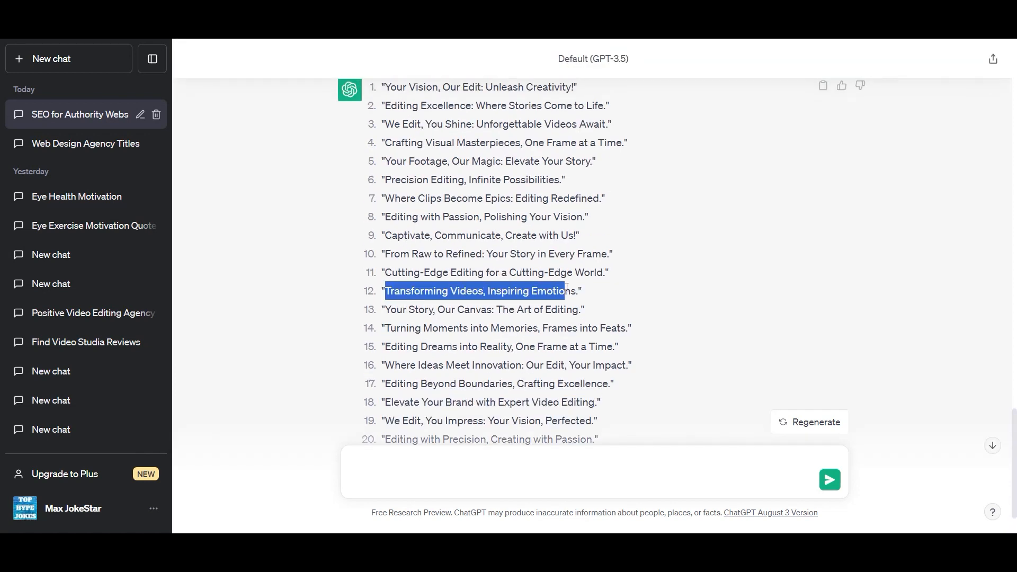
key("alt+Tab")
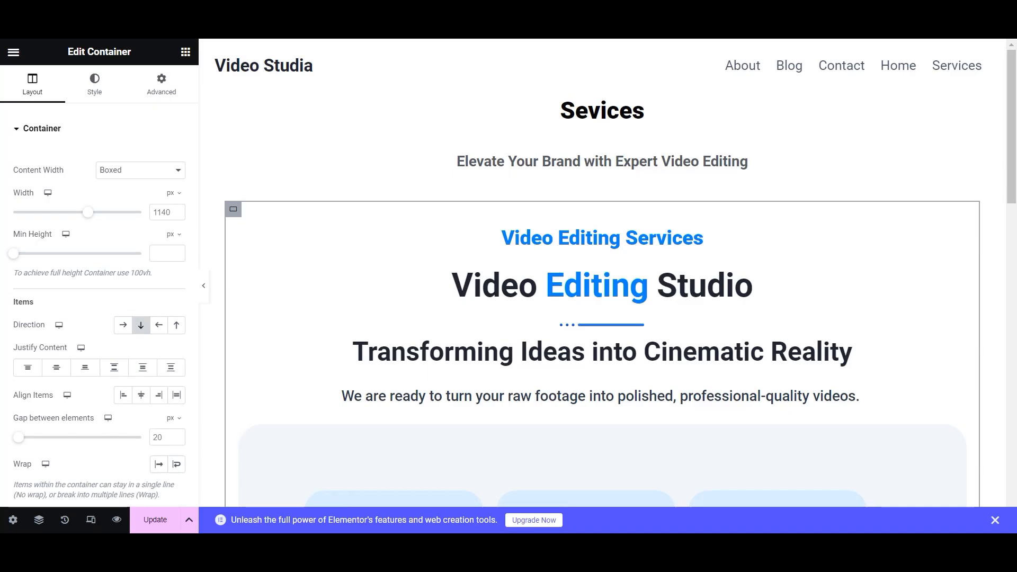
- Paste the slogan over the Video Editing Studio heading's subtitle and expand its Title Description
left_click(488, 354)
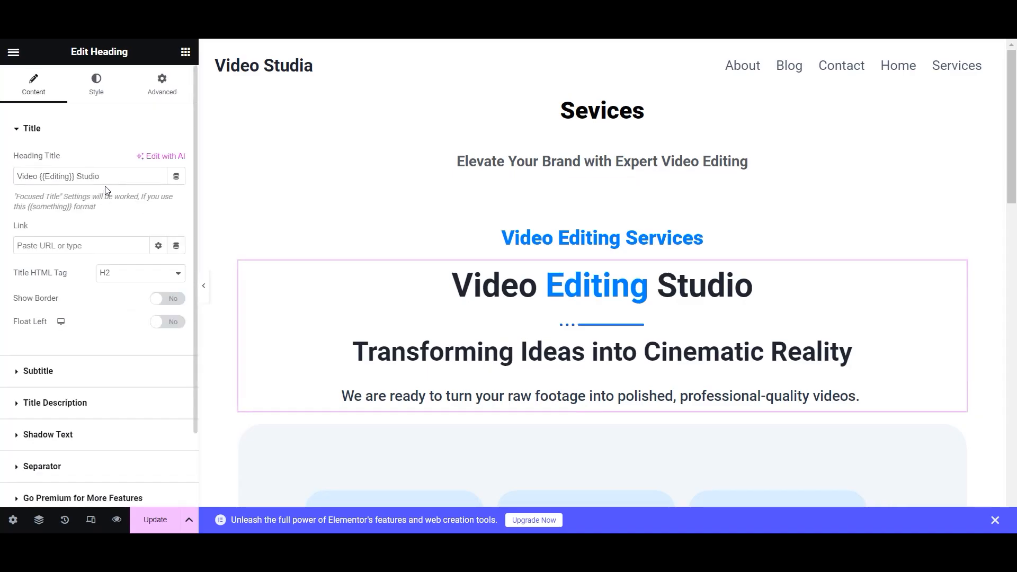
left_click(14, 379)
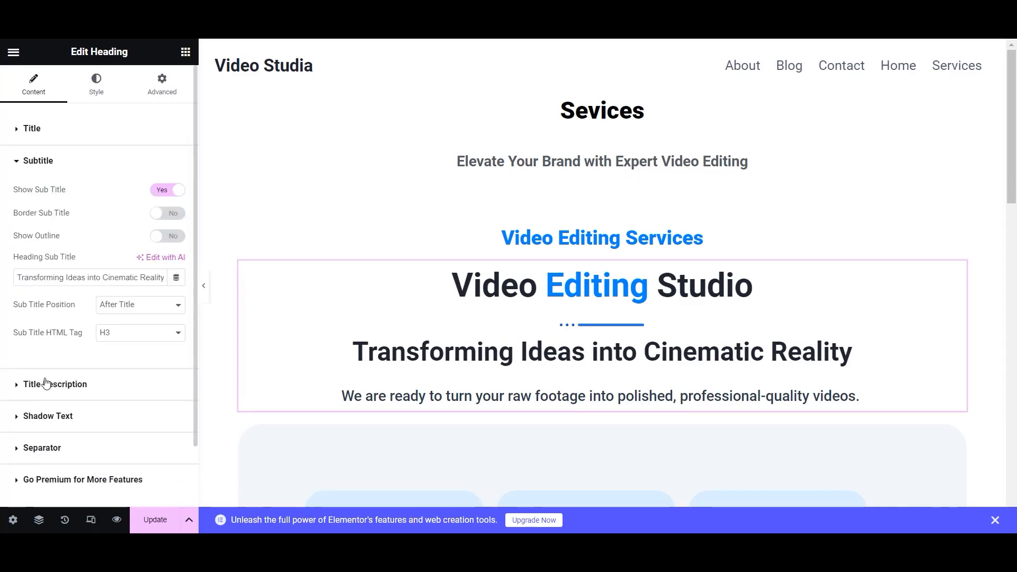
triple_click(17, 281)
key("ctrl+v")
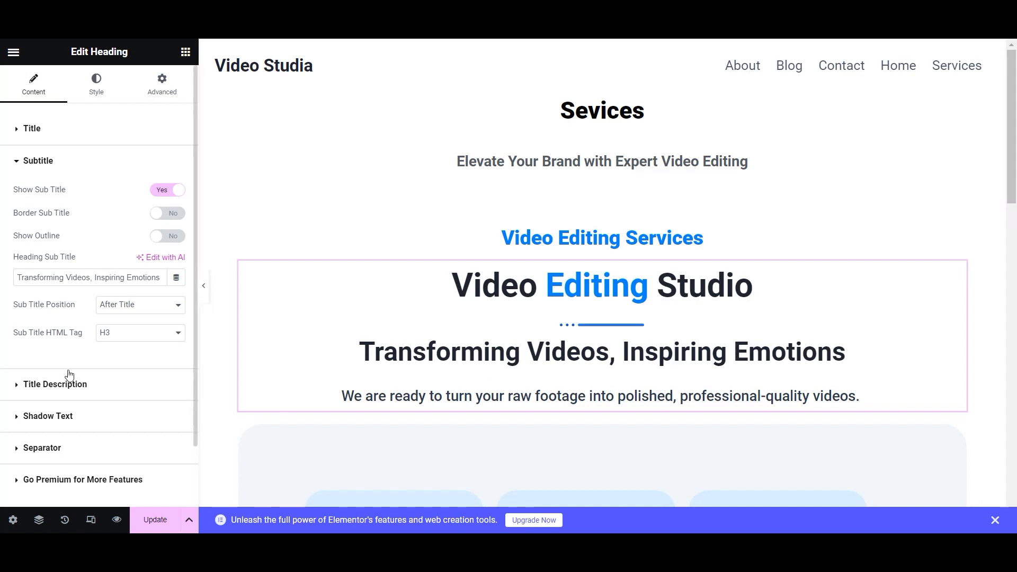
left_click(14, 390)
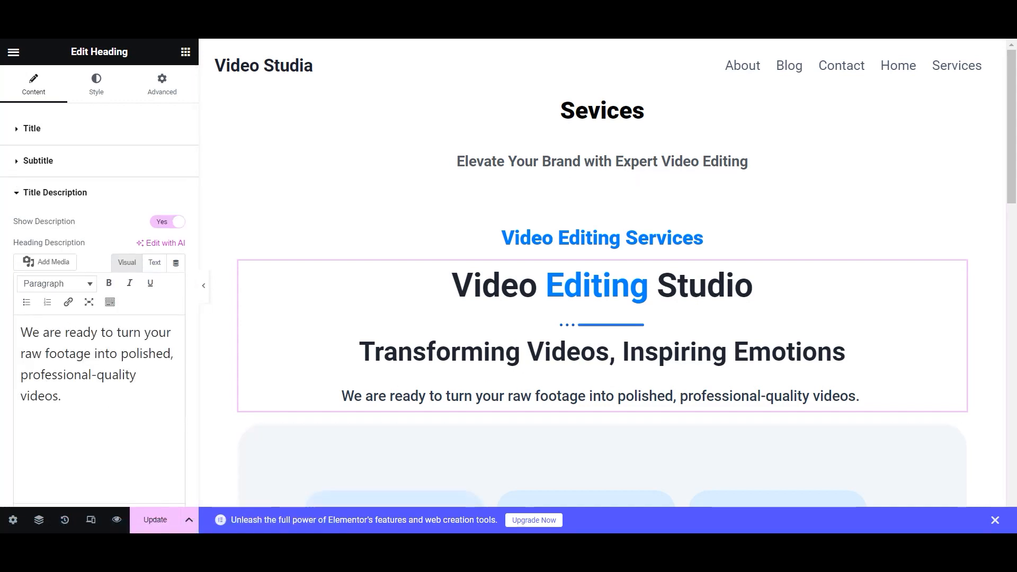
key("alt+Tab")
scroll(457, 363, "up", 20)
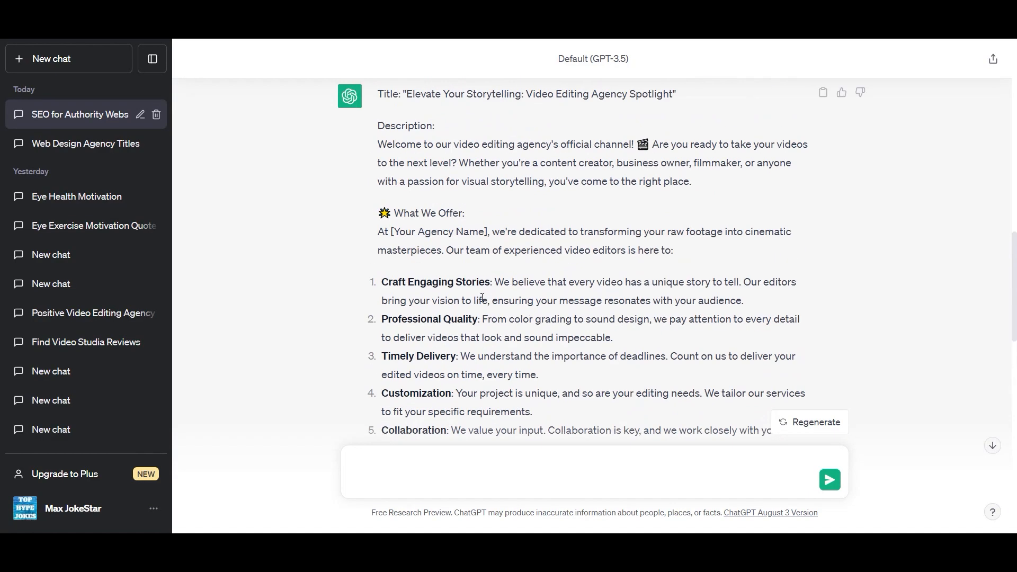
- Copy the welcome paragraph from ChatGPT's agency description, then select the tagline block in Elementor
left_click_drag(378, 281, 744, 315)
key("ctrl+c")
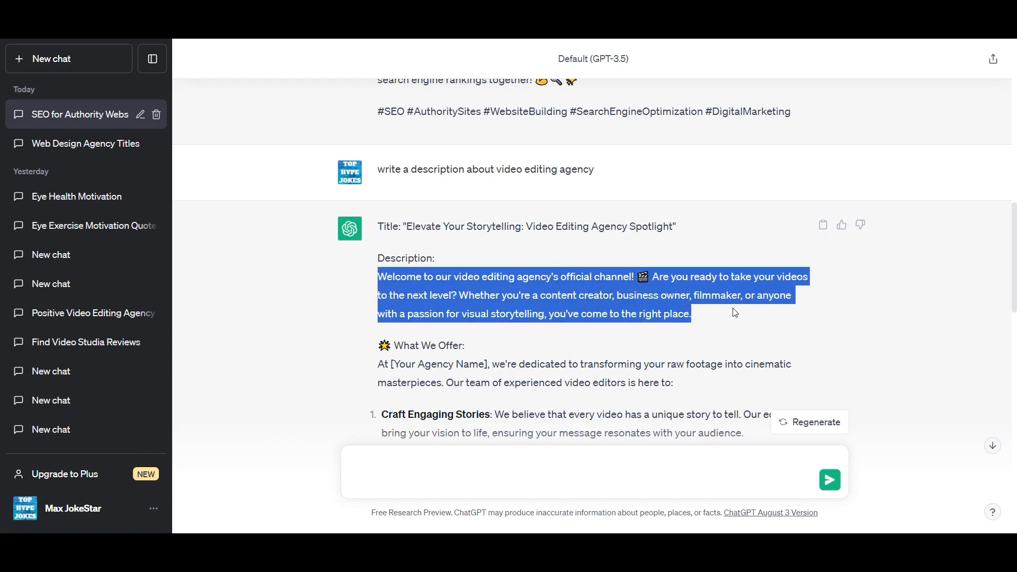
key("alt+Tab")
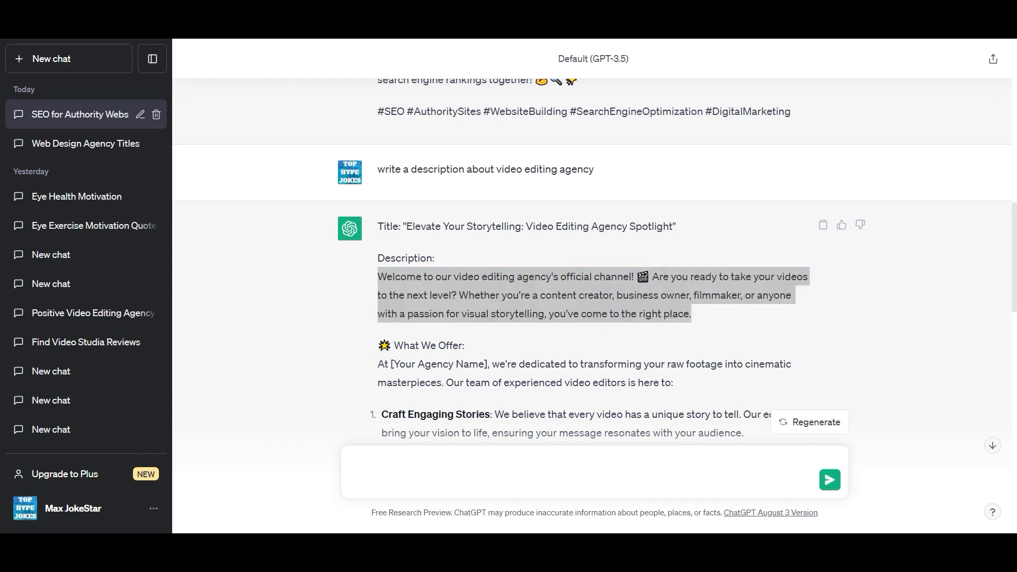
left_click(786, 165)
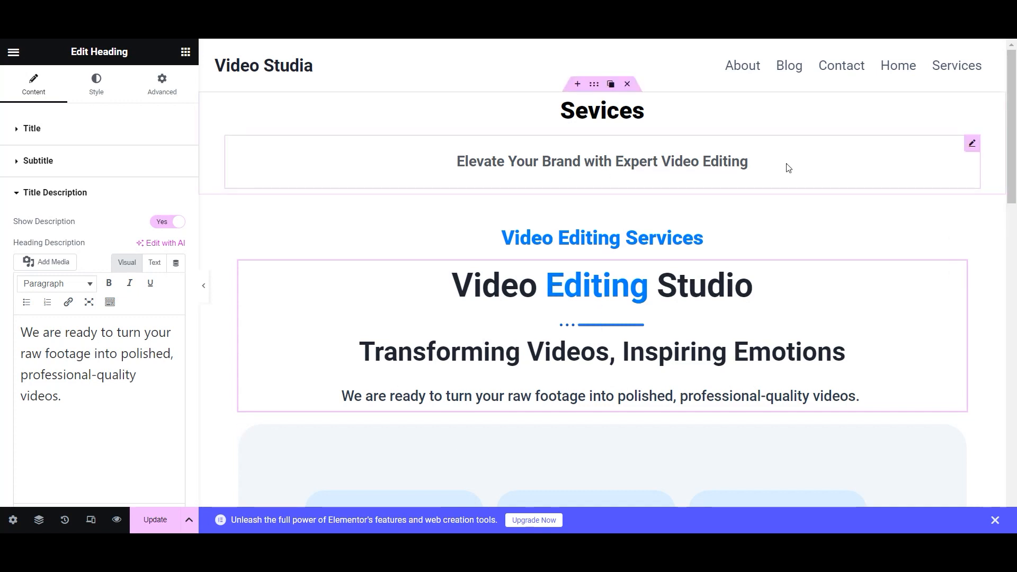
- Add a Text Editor below the tagline and paste the welcome paragraph into it
left_click(185, 51)
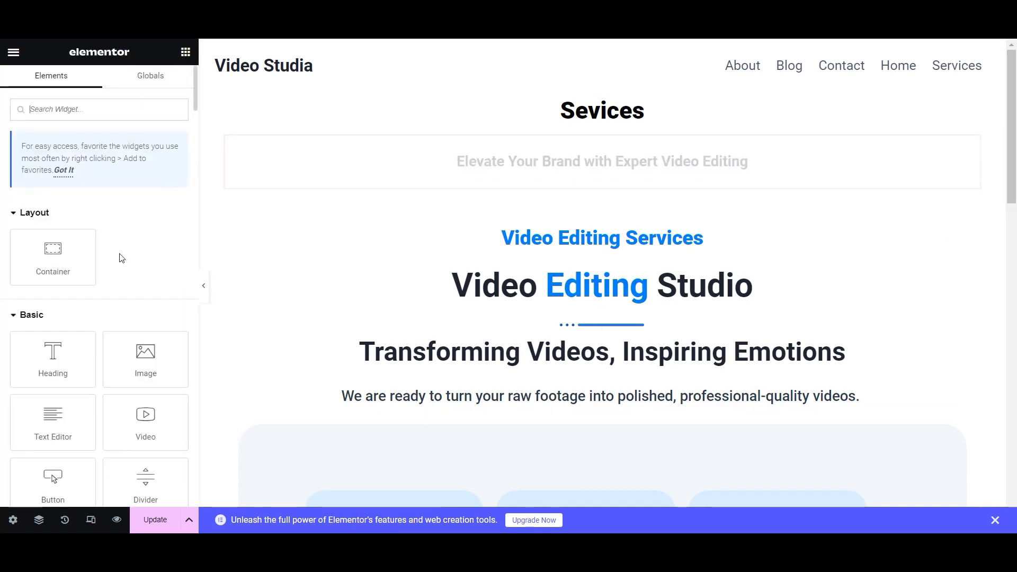
left_click_drag(53, 422, 522, 180)
key("ctrl+a")
key("ctrl+v")
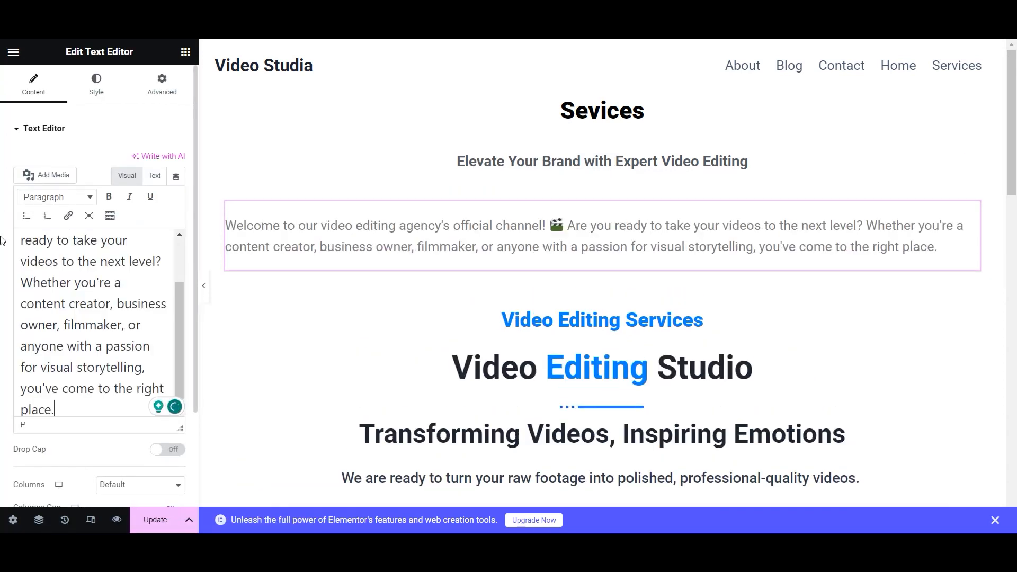
- Give the paragraph a global text colour and save the page
left_click(97, 87)
left_click(158, 188)
left_click(79, 319)
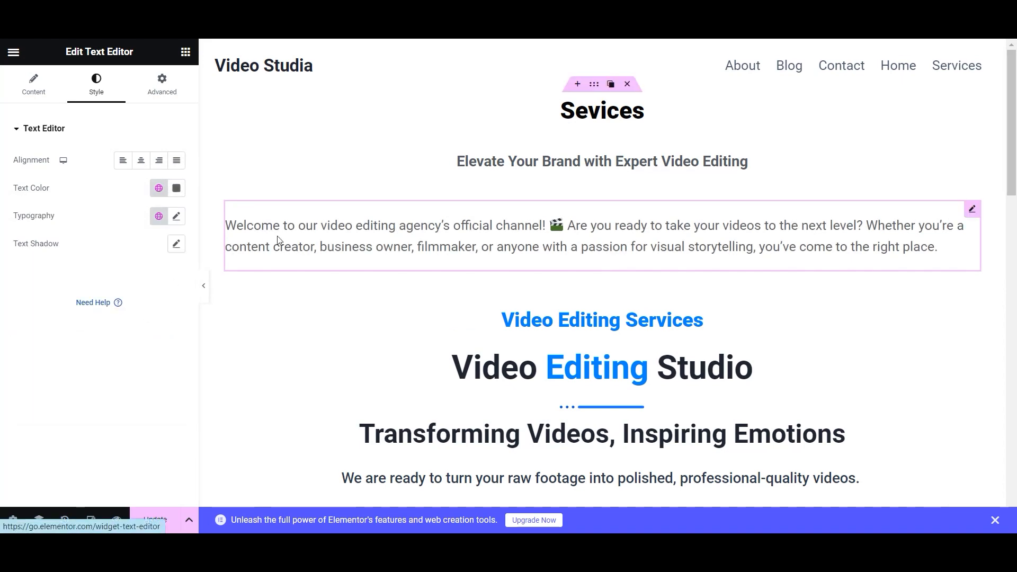
scroll(488, 289, "down", 5)
scroll(488, 291, "down", 10)
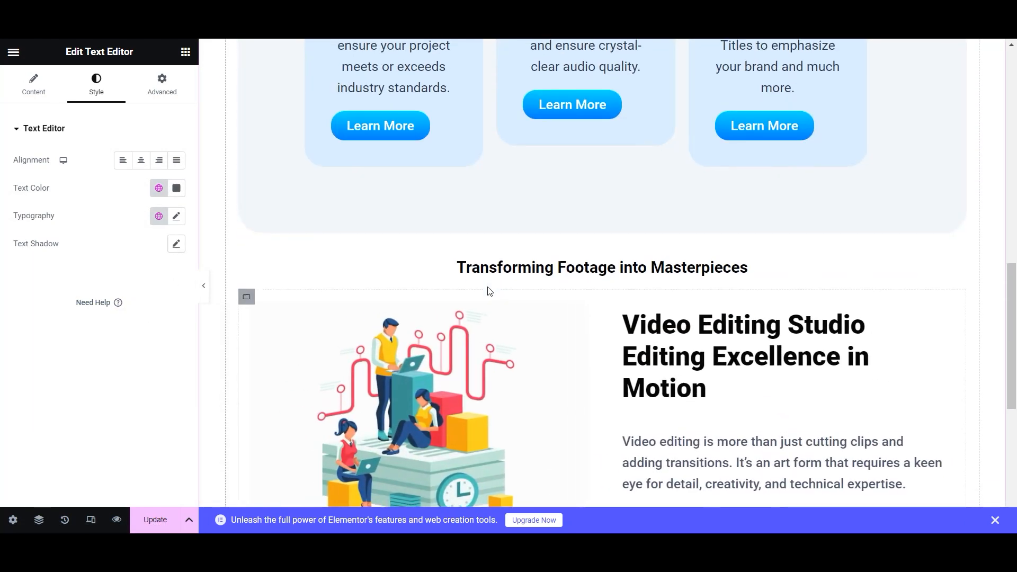
scroll(488, 291, "up", 5)
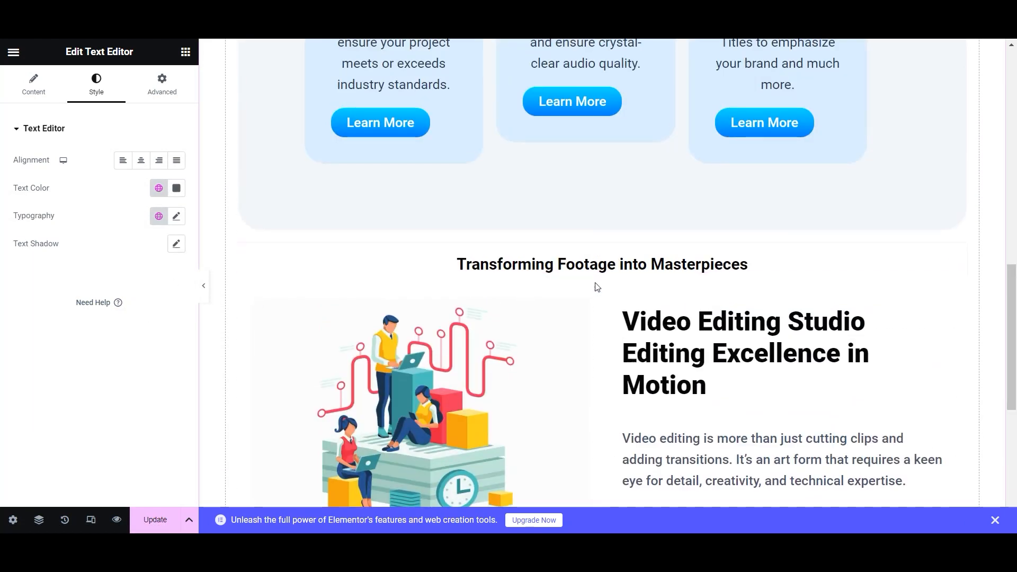
scroll(731, 309, "down", 3)
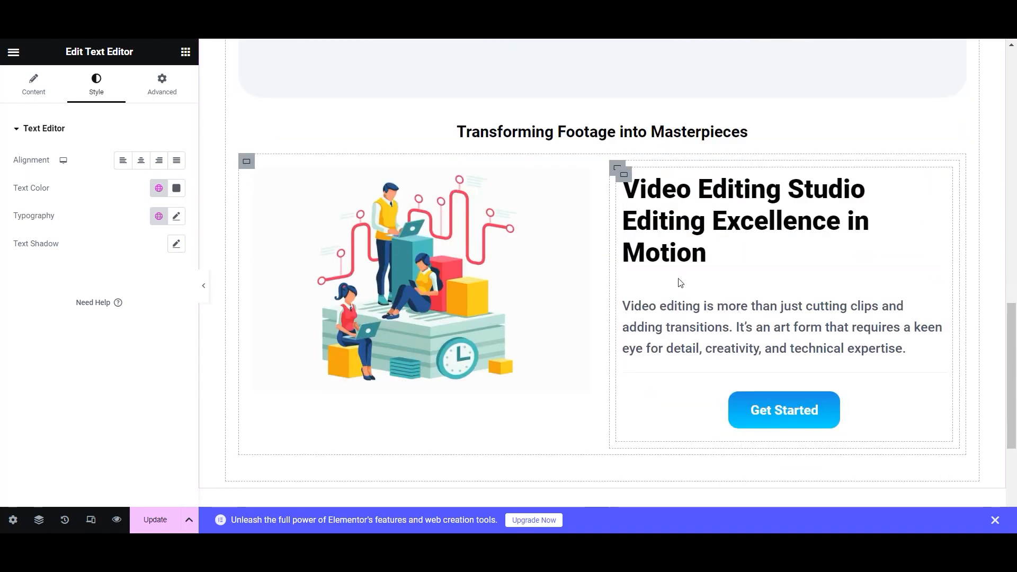
scroll(683, 286, "up", 12)
left_click(155, 520)
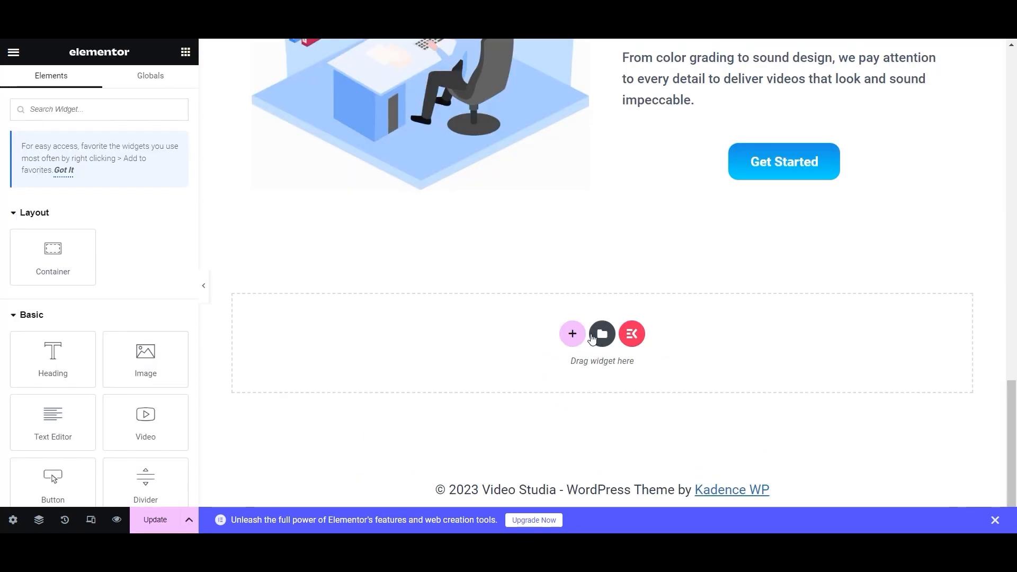
- Add a bottom row section with a nested full-width container set to 30% width
left_click(567, 336)
left_click(498, 364)
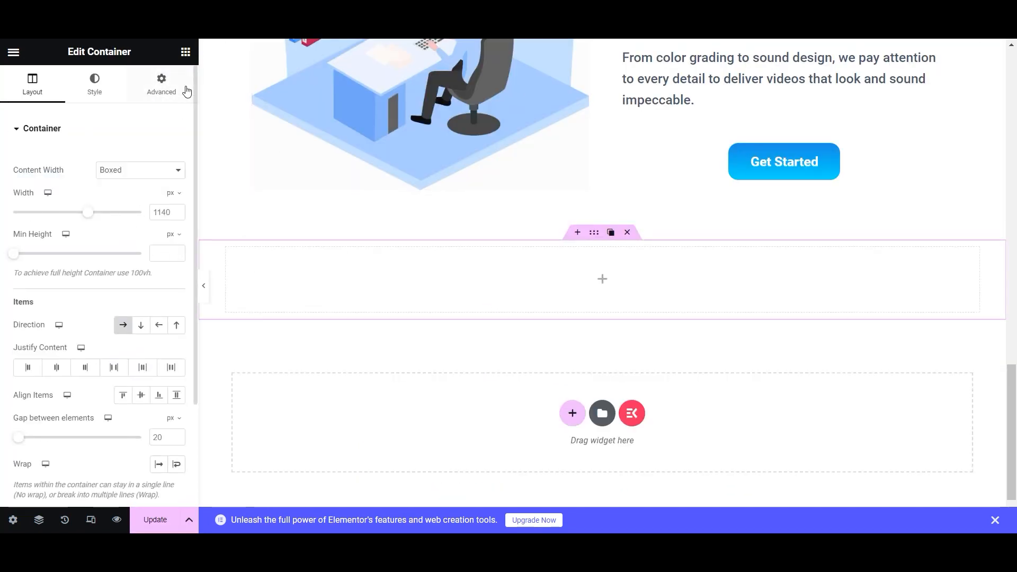
left_click(185, 51)
left_click_drag(53, 256, 493, 277)
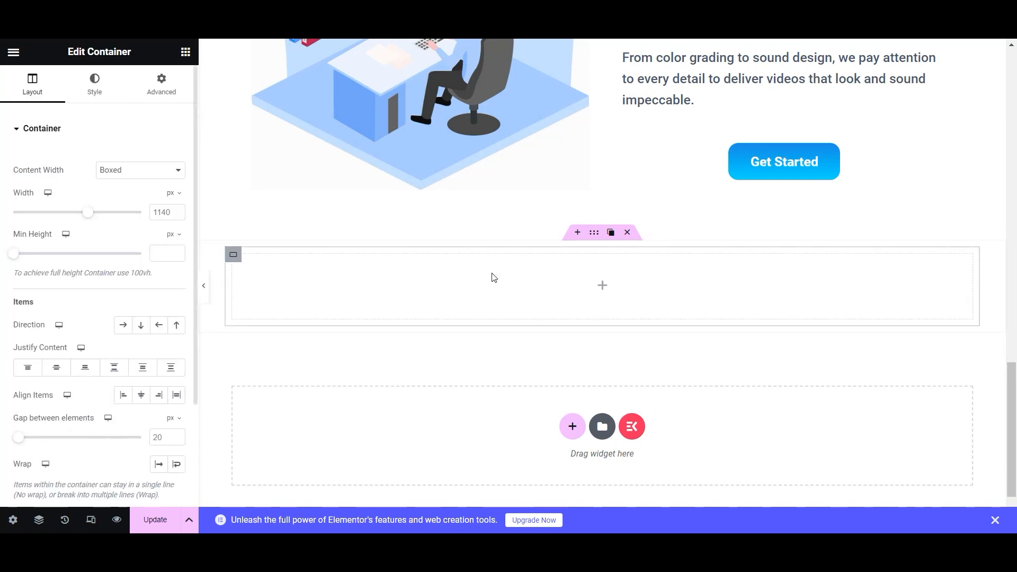
left_click(126, 172)
left_click(129, 192)
left_click_drag(144, 217, 59, 218)
left_click_drag(164, 212, 152, 213)
type("30")
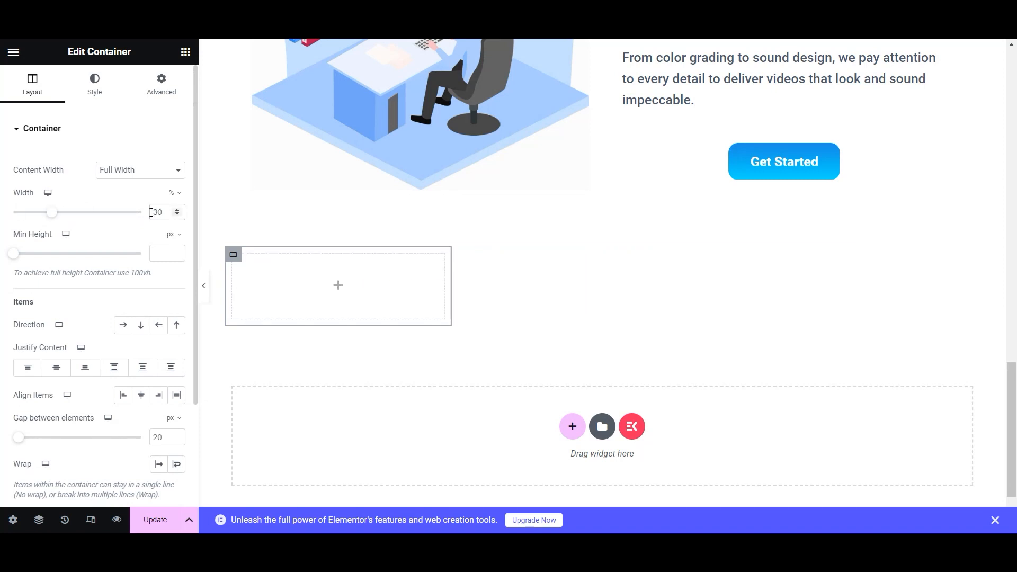
left_click(135, 128)
- Give the card 20 px rounded corners and a 0.14-opacity shadow, then add a heading inside
left_click(73, 98)
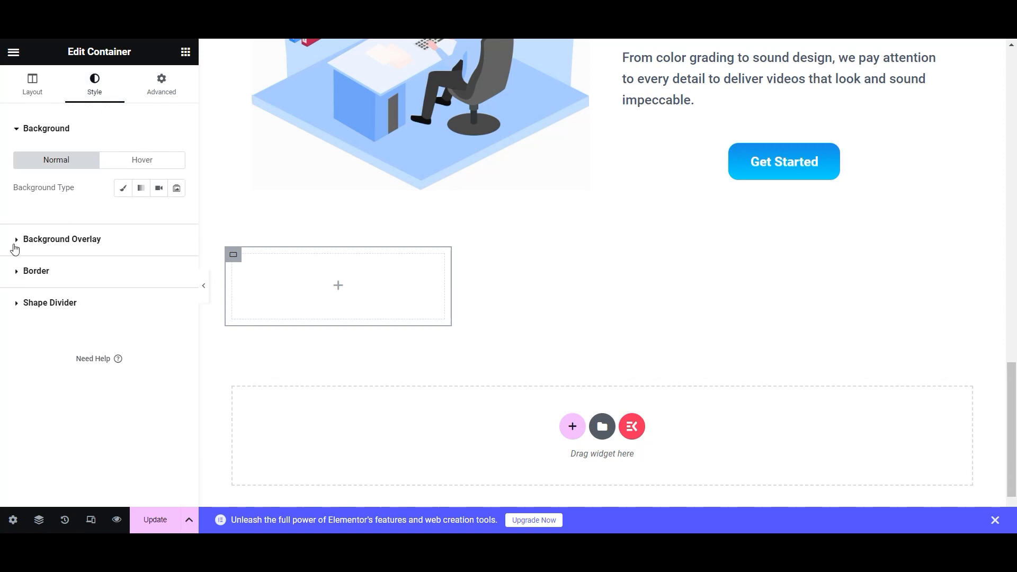
left_click(12, 270)
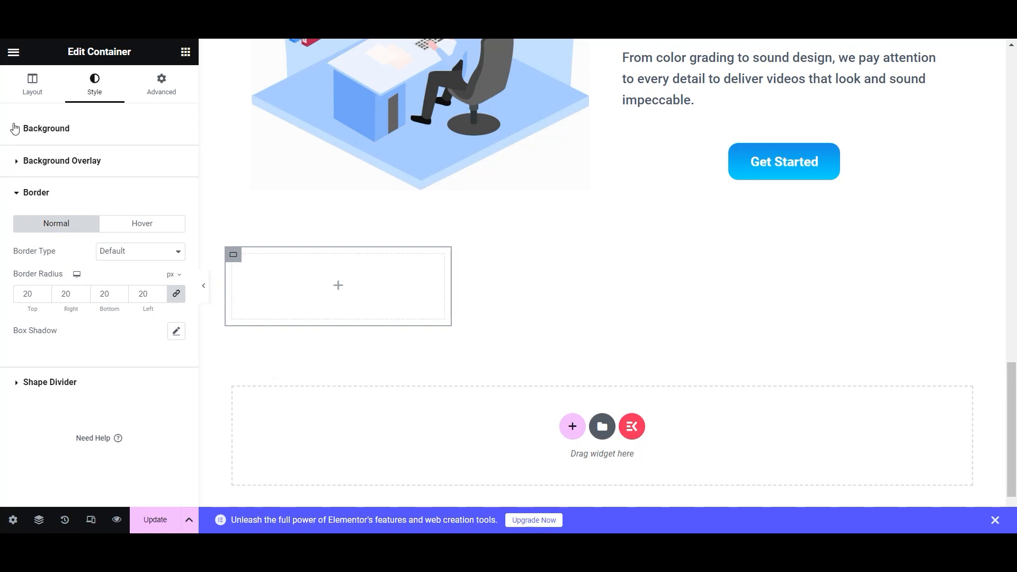
left_click(177, 331)
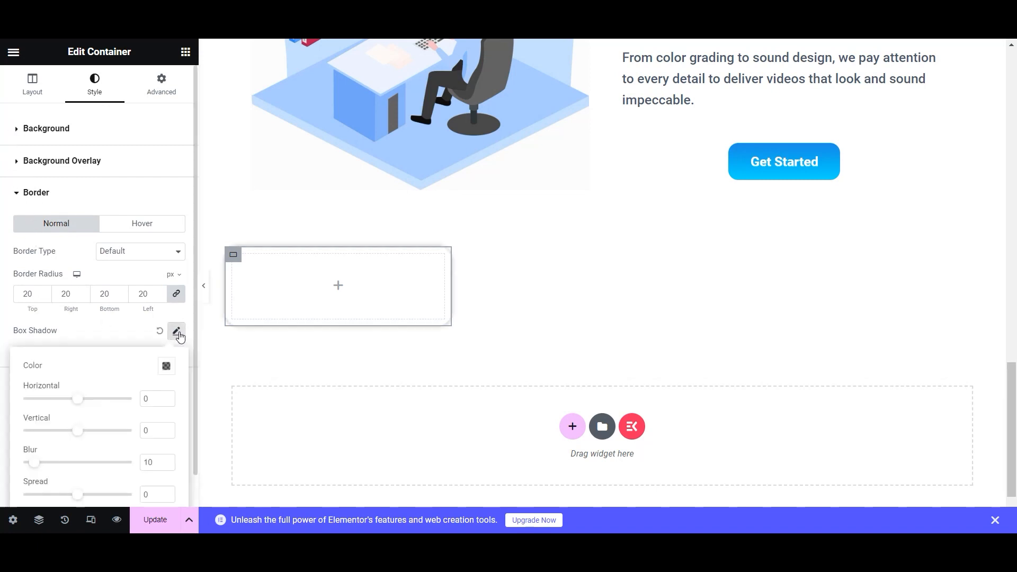
left_click(166, 367)
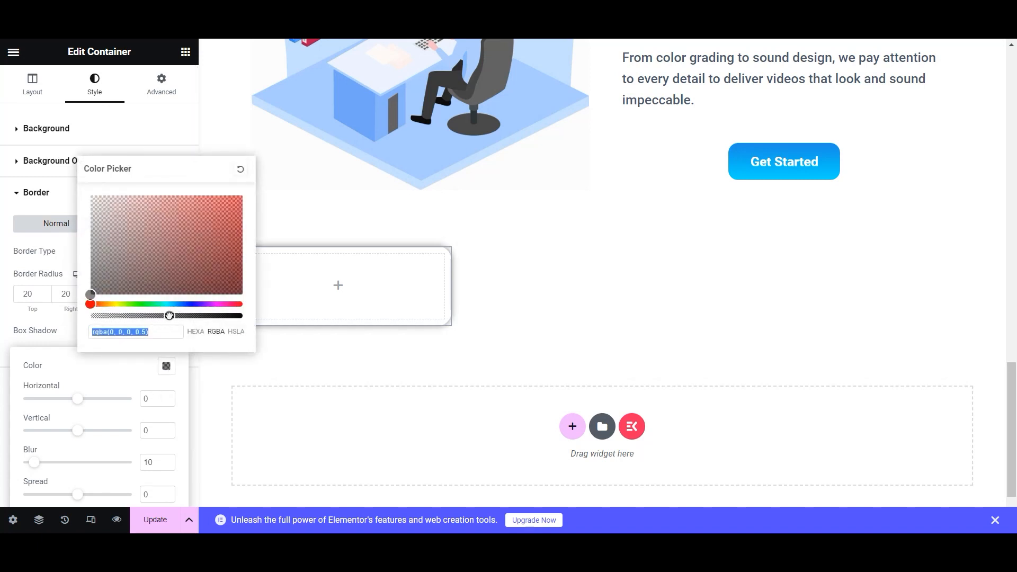
left_click_drag(169, 315, 111, 316)
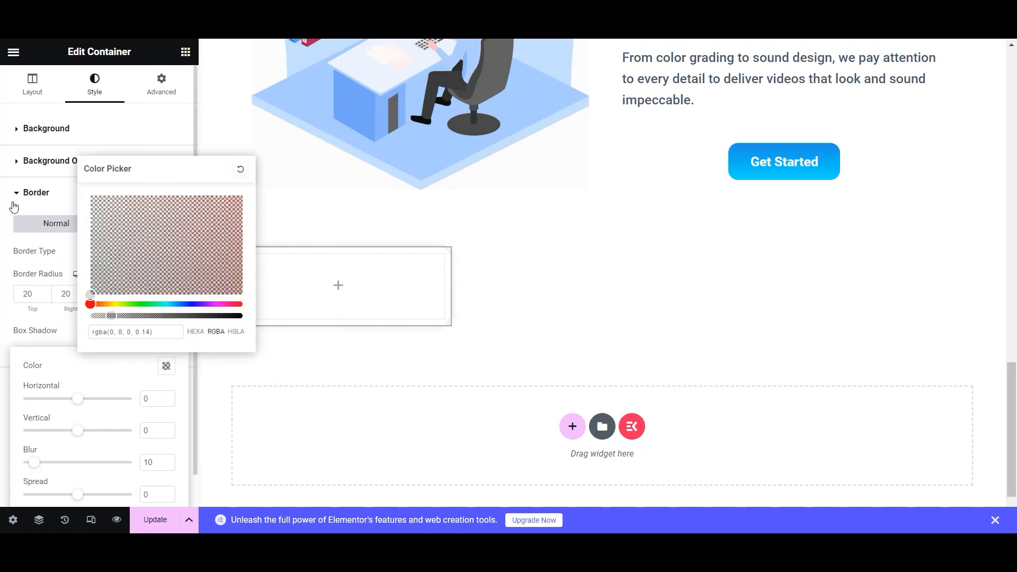
left_click(53, 197)
left_click(185, 52)
left_click_drag(53, 352, 291, 294)
- Title the card heading 'Video Editing', centred, Pure Black, at 28 px
left_click_drag(119, 175, 1, 182)
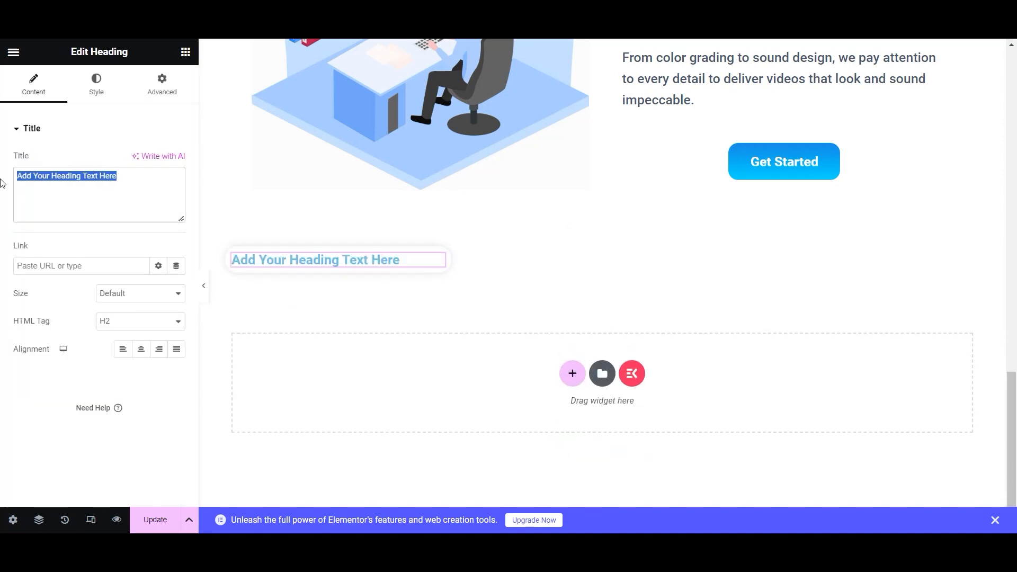
type("Video Editing")
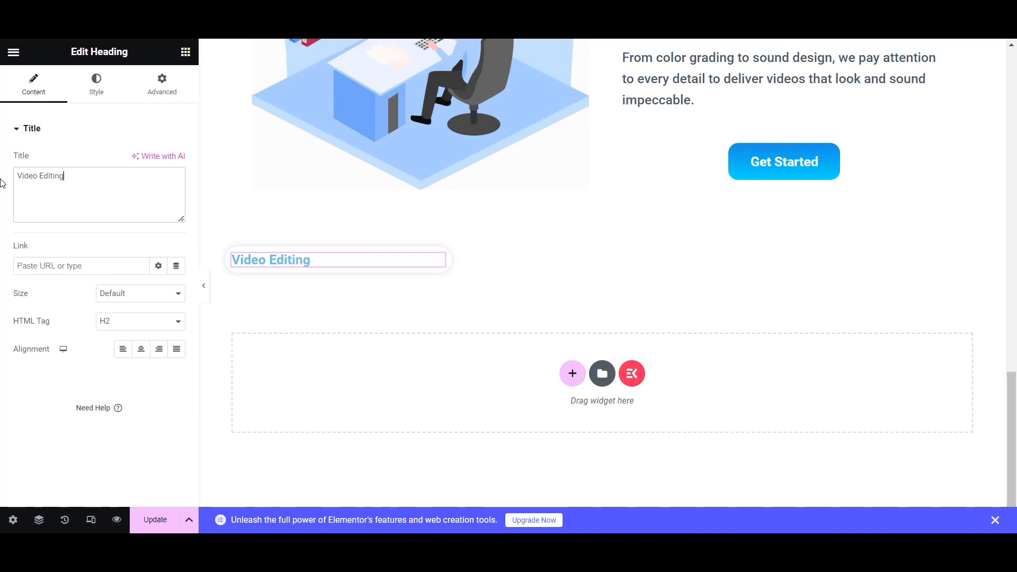
left_click(142, 349)
left_click(96, 82)
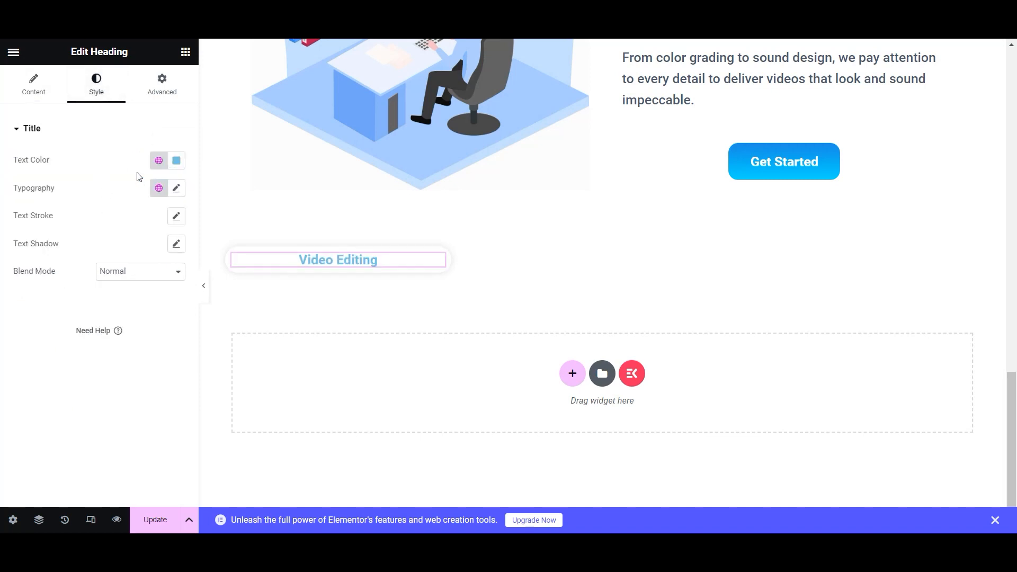
left_click(159, 160)
scroll(93, 355, "down", 3)
left_click(81, 367)
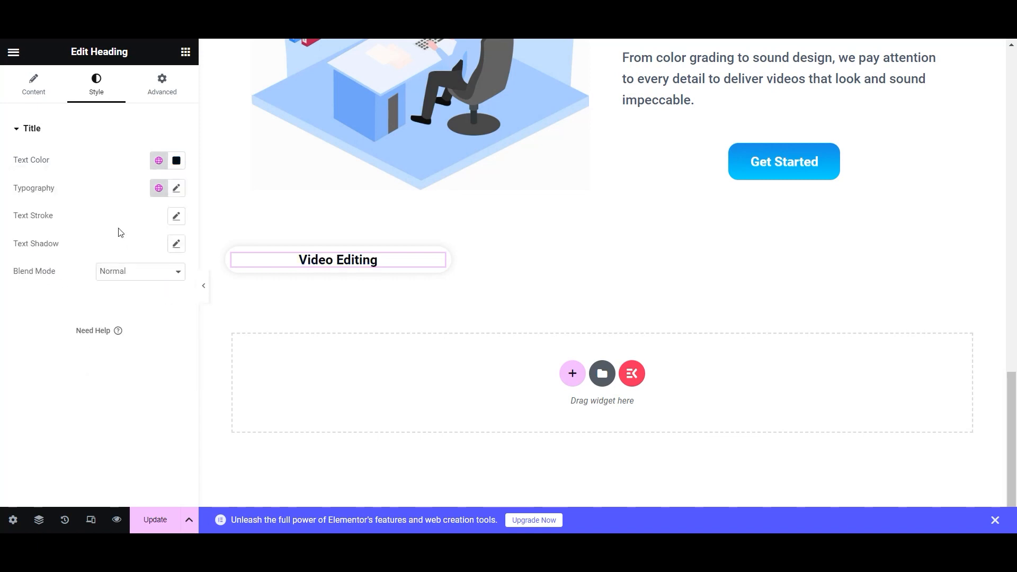
left_click(177, 188)
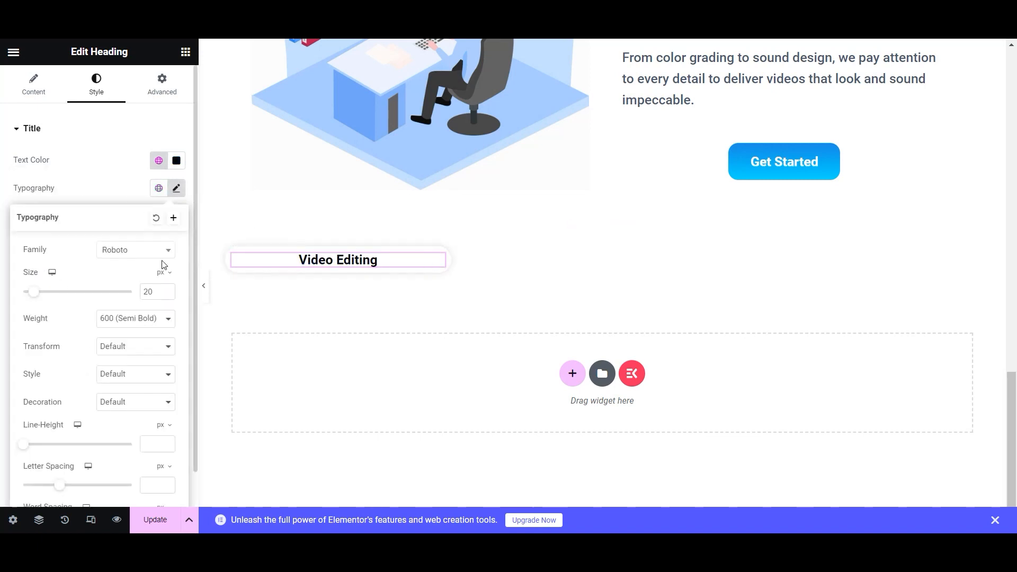
left_click(168, 290)
left_click(167, 289)
left_click(168, 290)
left_click(168, 290)
left_click(169, 289)
left_click(168, 290)
left_click(168, 290)
left_click(168, 289)
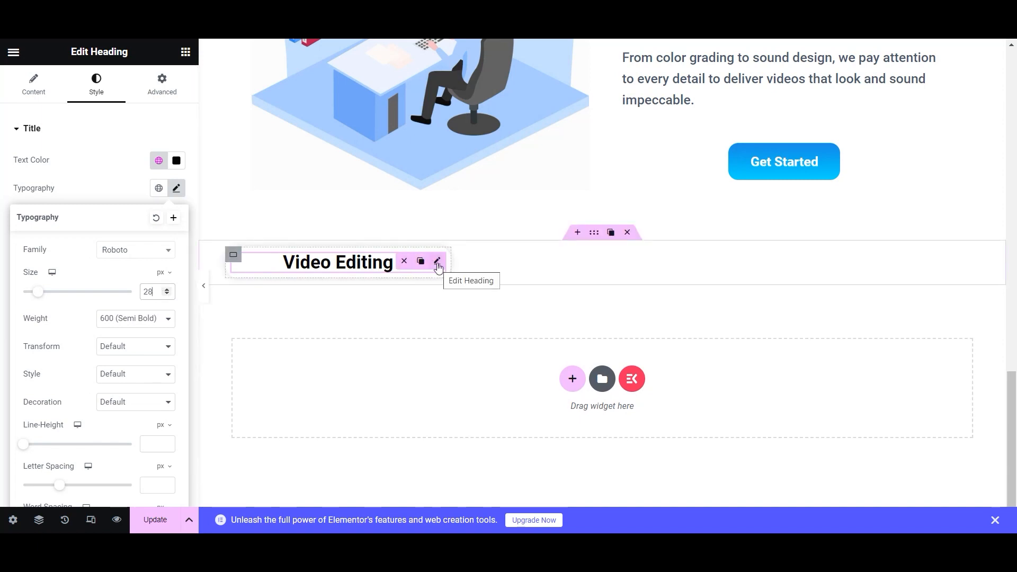
- Duplicate the heading as a grey 'Starts from' line
left_click(421, 262)
left_click_drag(113, 177, 3, 179)
type("Start")
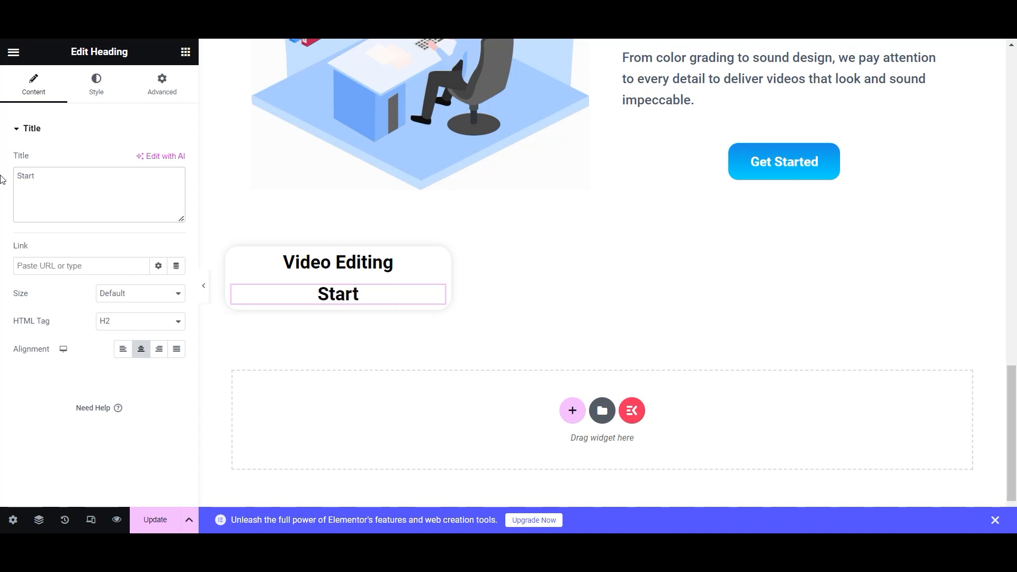
type("s from")
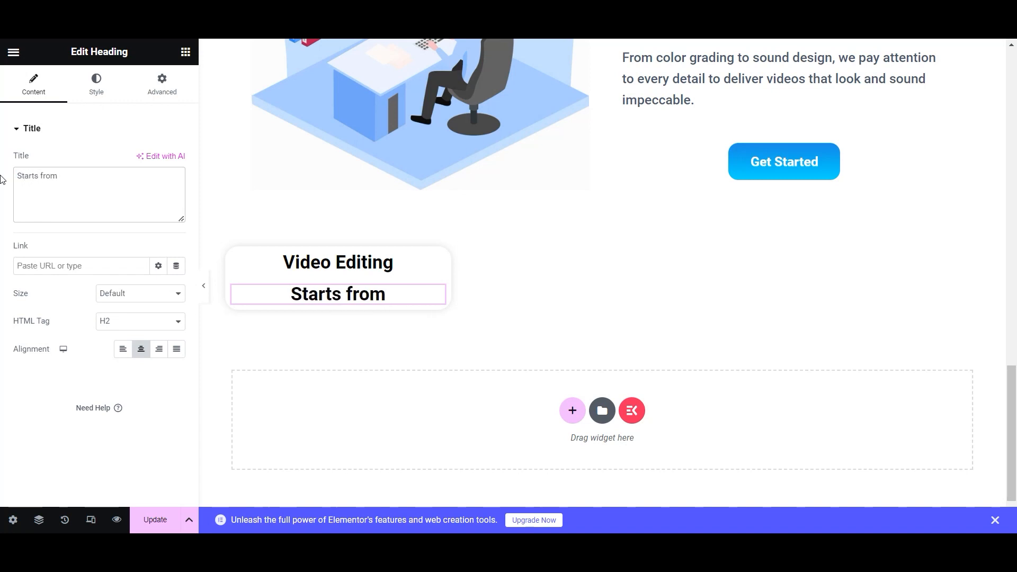
left_click(95, 84)
left_click(158, 160)
left_click(63, 261)
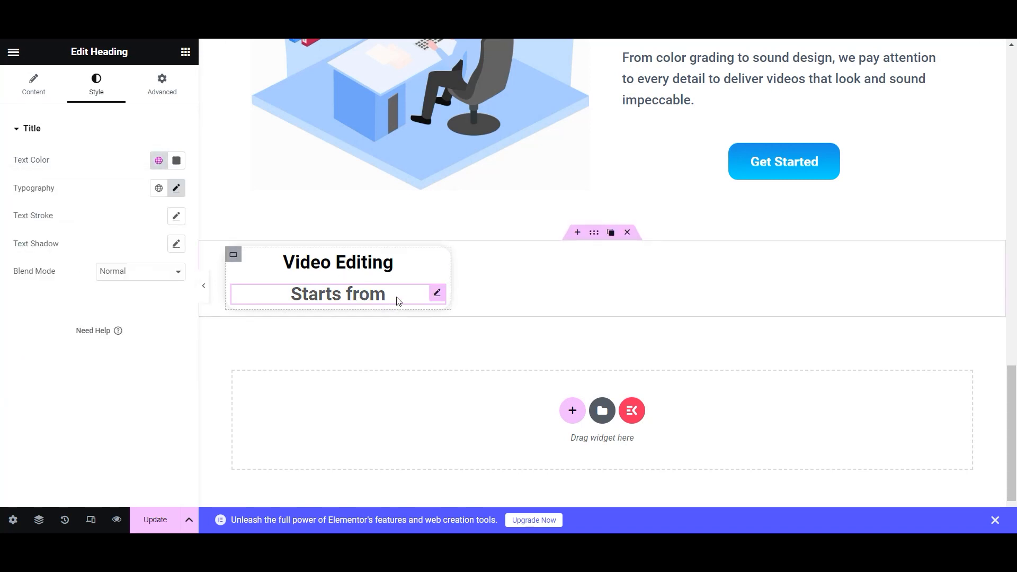
- Duplicate the heading again below Starts from and change its text to '$39'
left_click(422, 262)
left_click_drag(426, 293, 422, 337)
left_click_drag(114, 176, 1, 186)
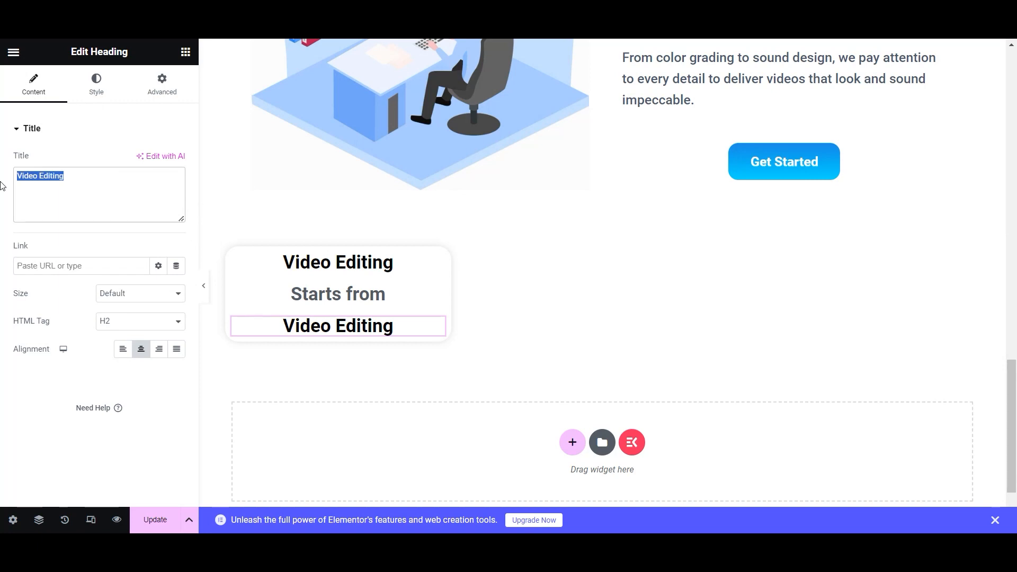
type("$39")
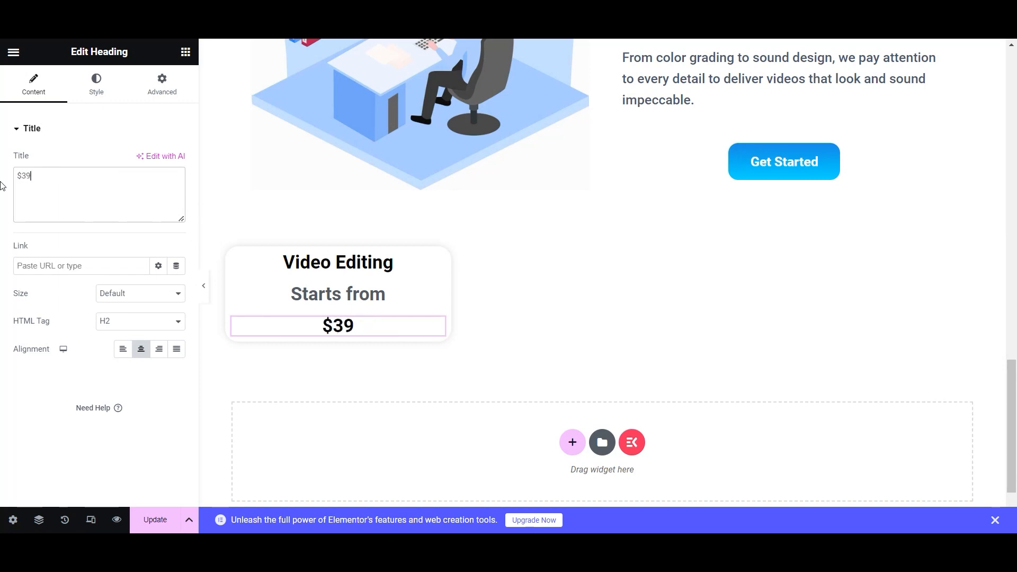
- Style the $39 price at 50 px, weight 900 Black, in the blue global colour
left_click(96, 85)
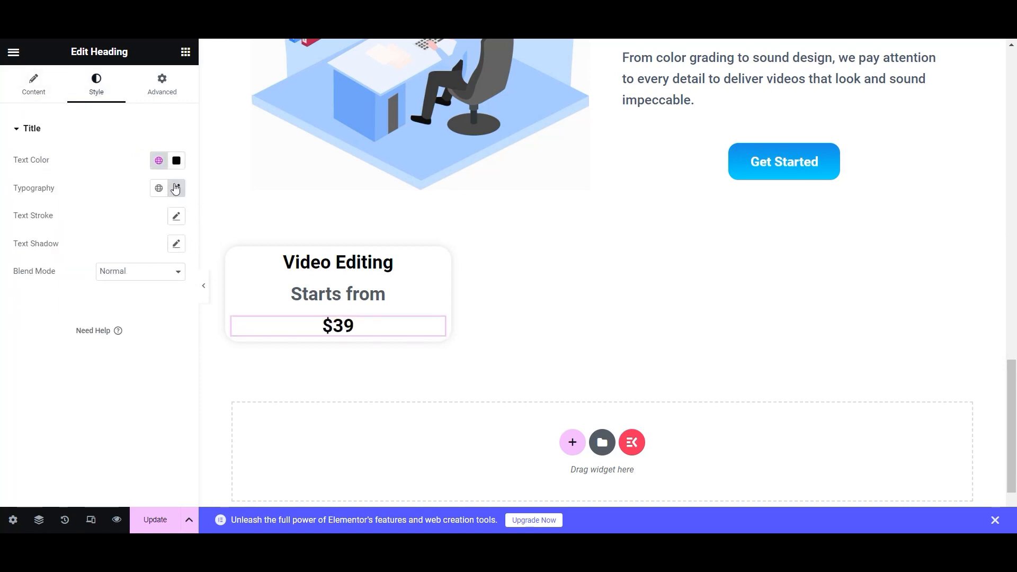
left_click(176, 188)
left_click(167, 289)
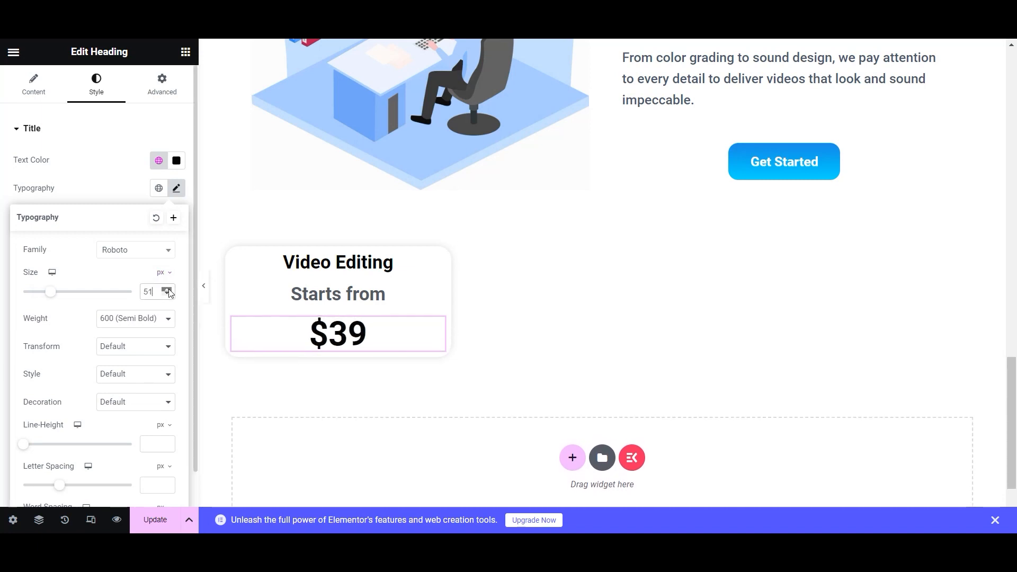
left_click(168, 295)
left_click(144, 318)
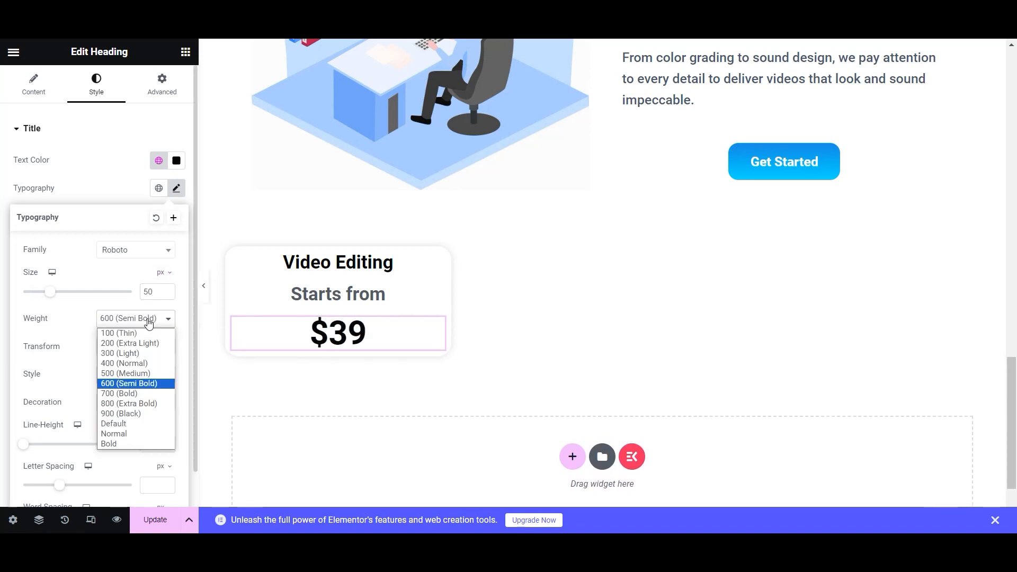
left_click(138, 414)
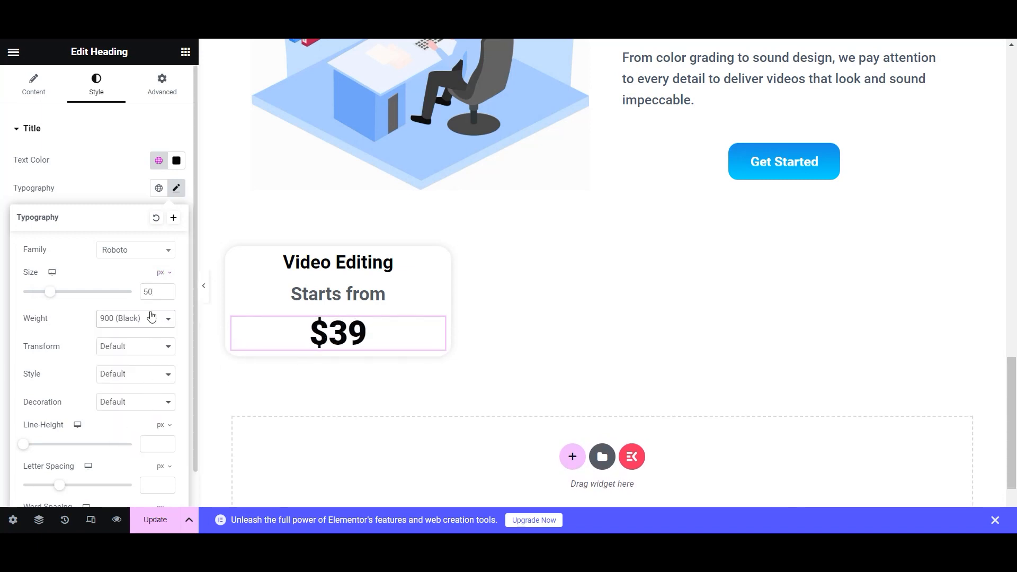
left_click(88, 166)
left_click(159, 160)
scroll(97, 265, "down", 5)
left_click(82, 350)
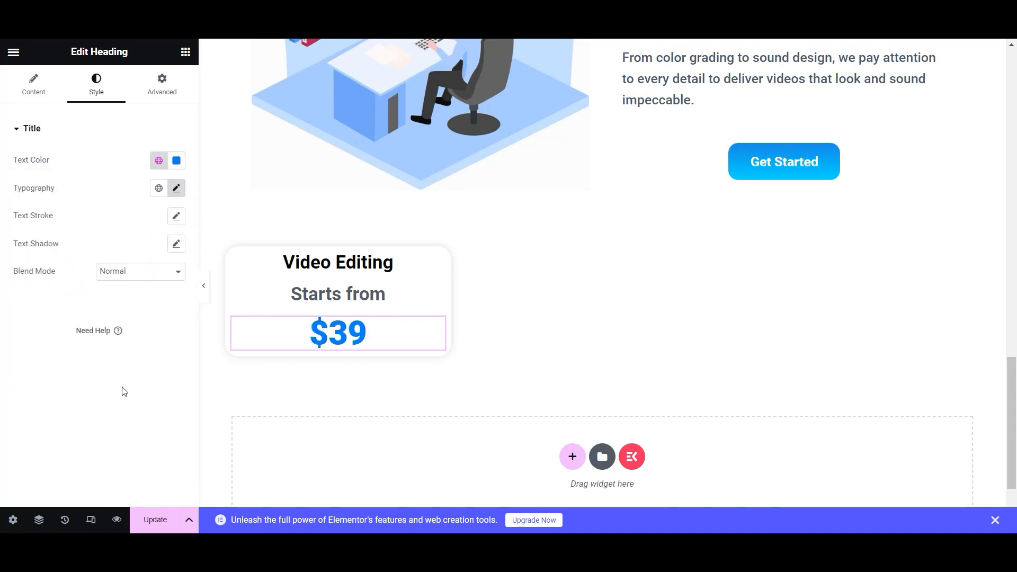
- Give the $39 price heading 8 px padding
left_click(161, 82)
left_click(45, 226)
type("8")
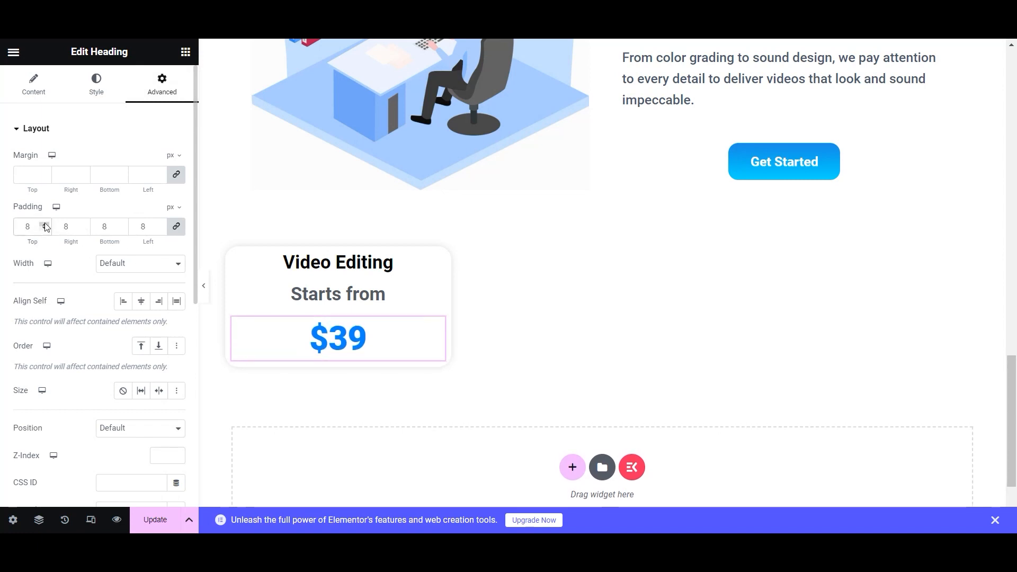
- Select the Video Editing card and set its linked padding to 70 px
left_click(233, 255)
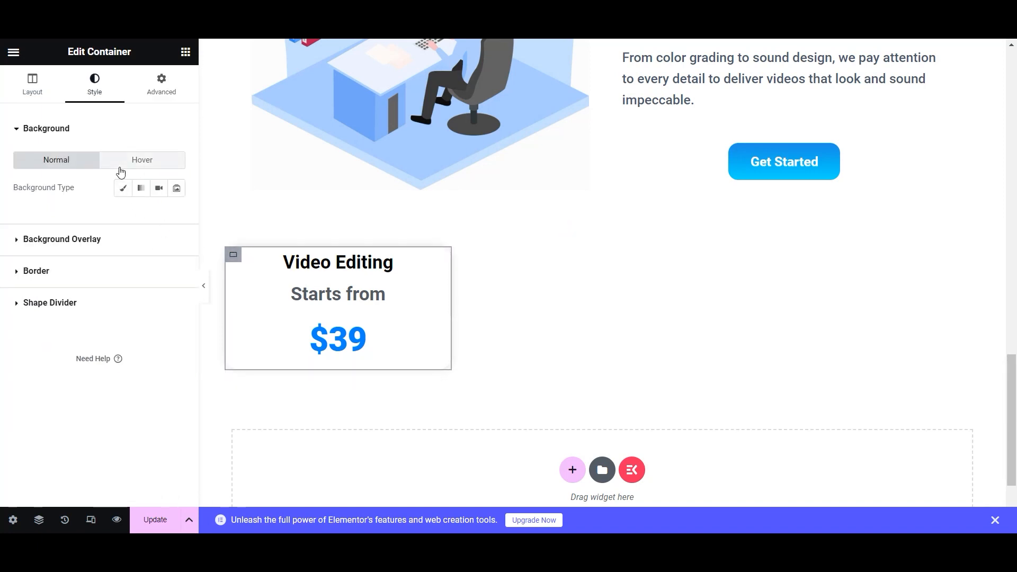
left_click(133, 91)
left_click(45, 224)
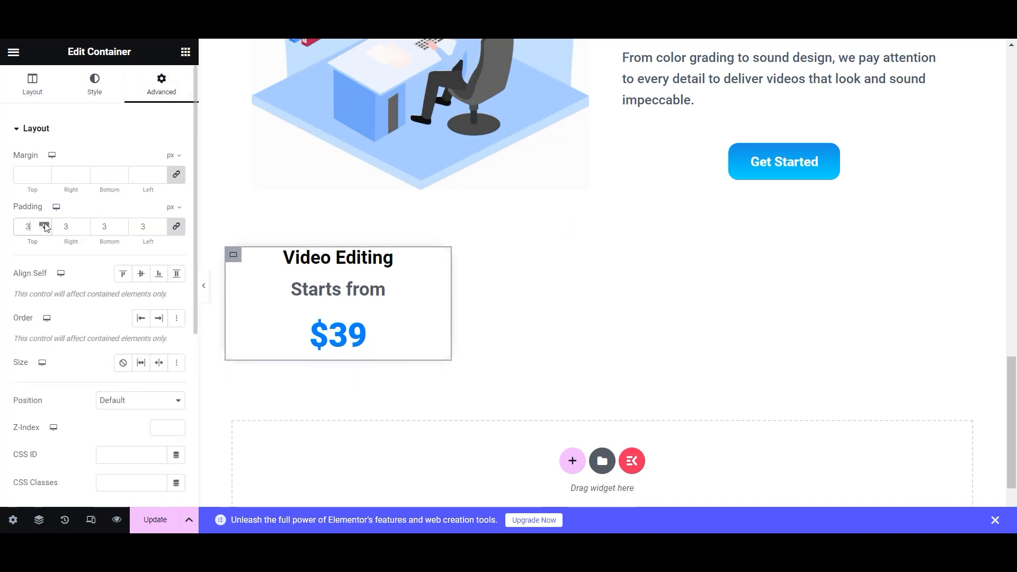
left_click_drag(46, 227, 46, 226)
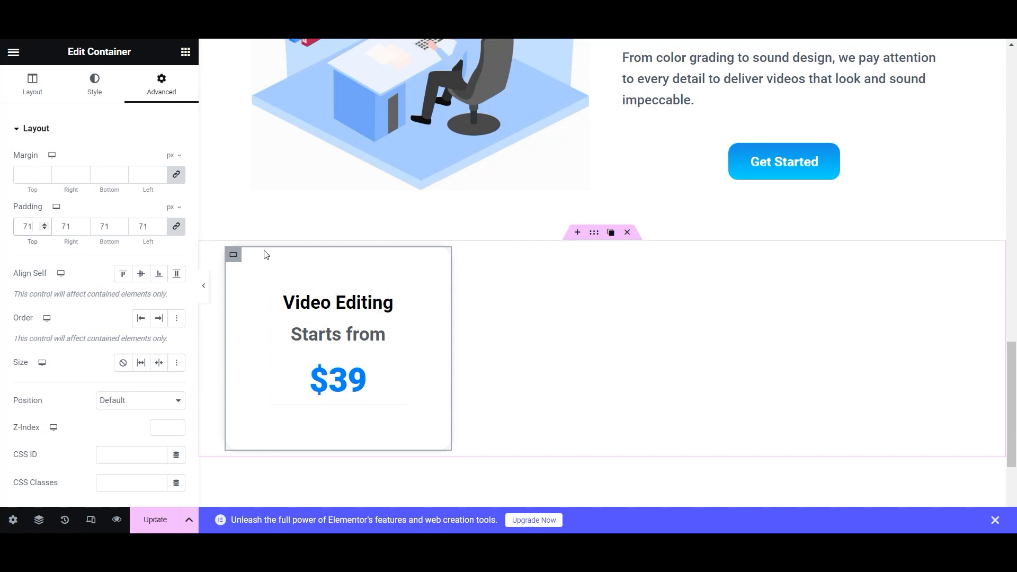
left_click(45, 230)
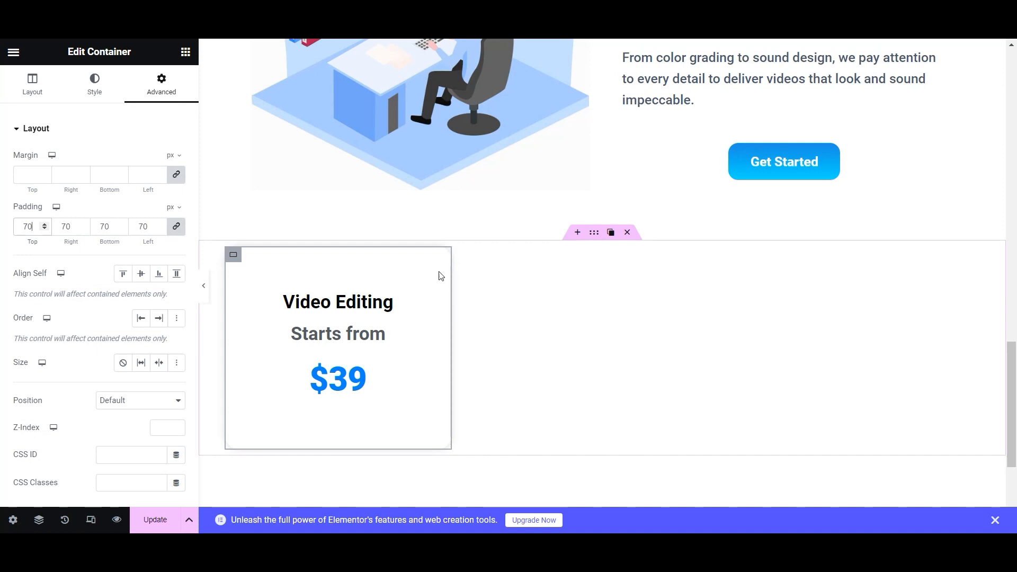
- Duplicate the Video Editing card twice and change the middle card to Audio Editing at $30
left_click(249, 260)
left_click(249, 259)
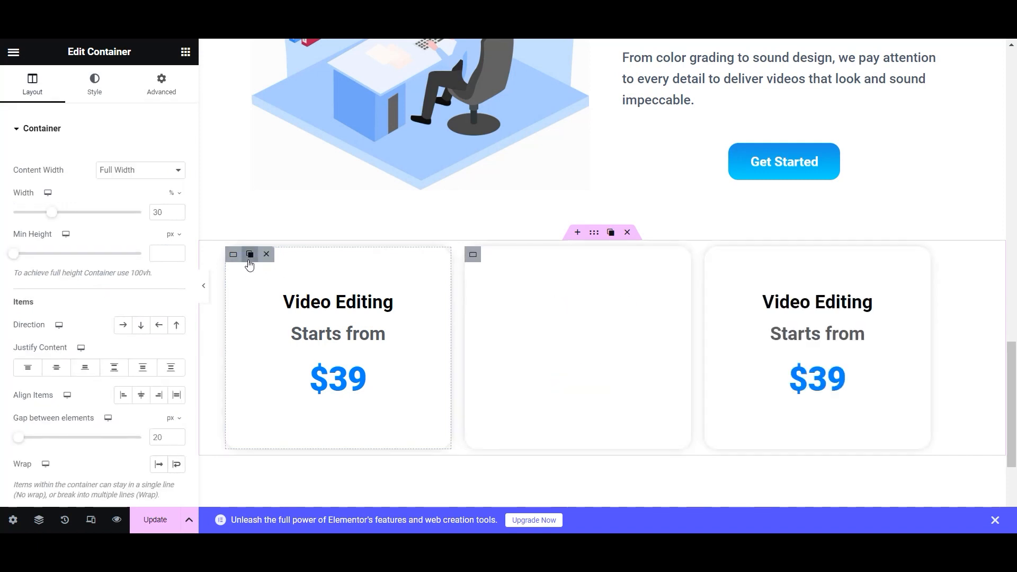
left_click(637, 299)
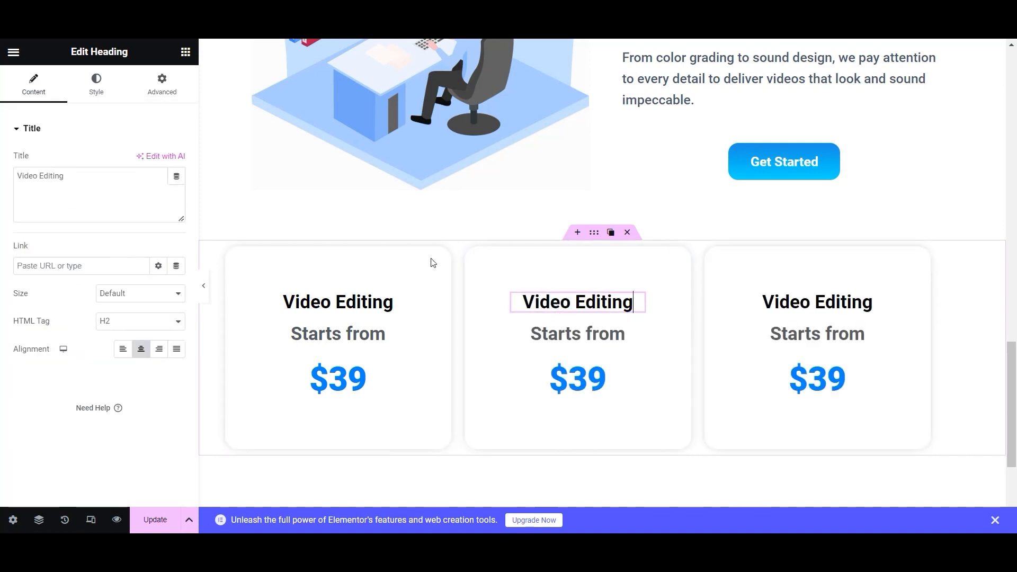
left_click(39, 178)
type("Audio")
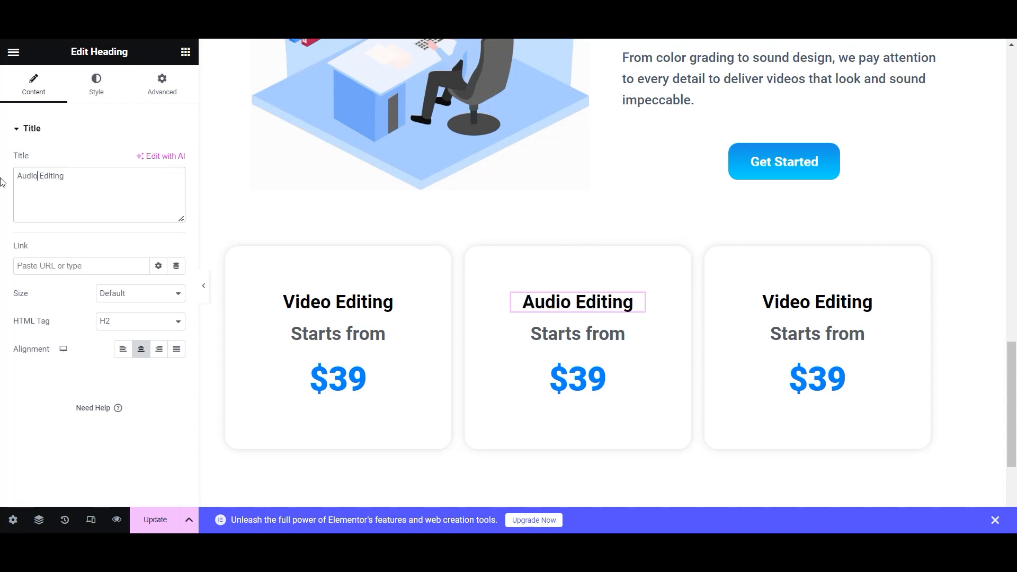
left_click(577, 379)
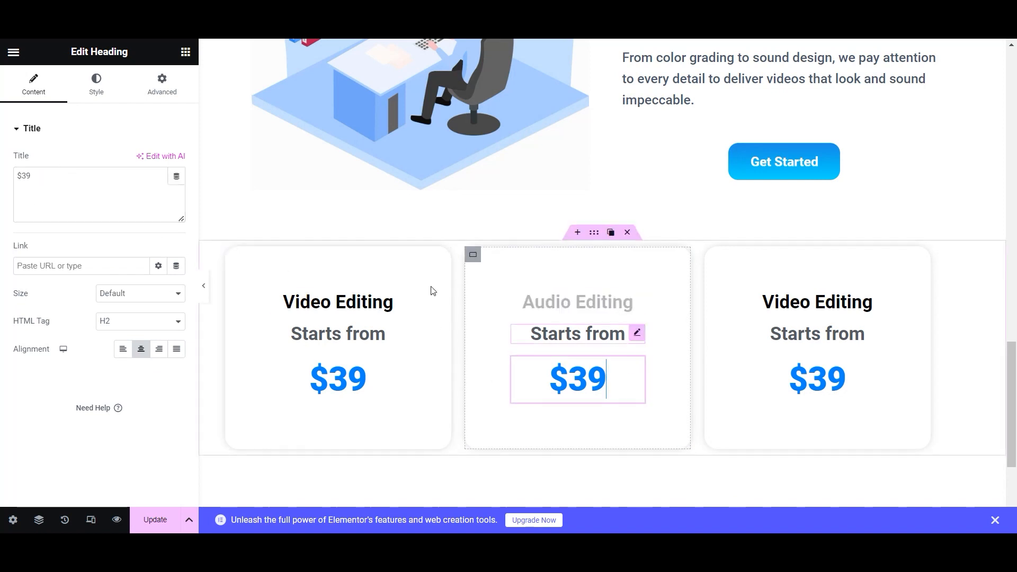
left_click(42, 174)
key("BackSpace")
key("BackSpace")
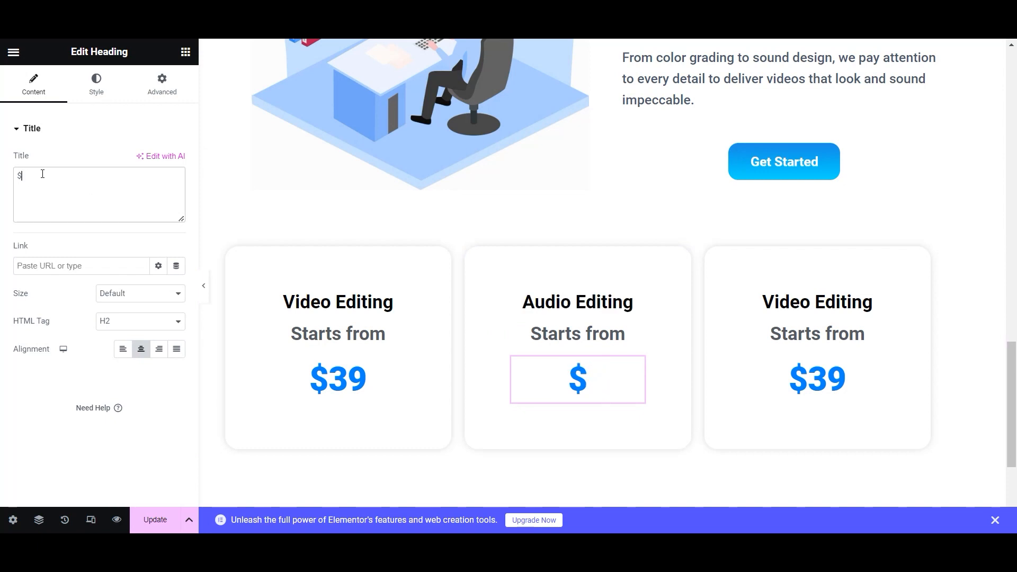
type("30")
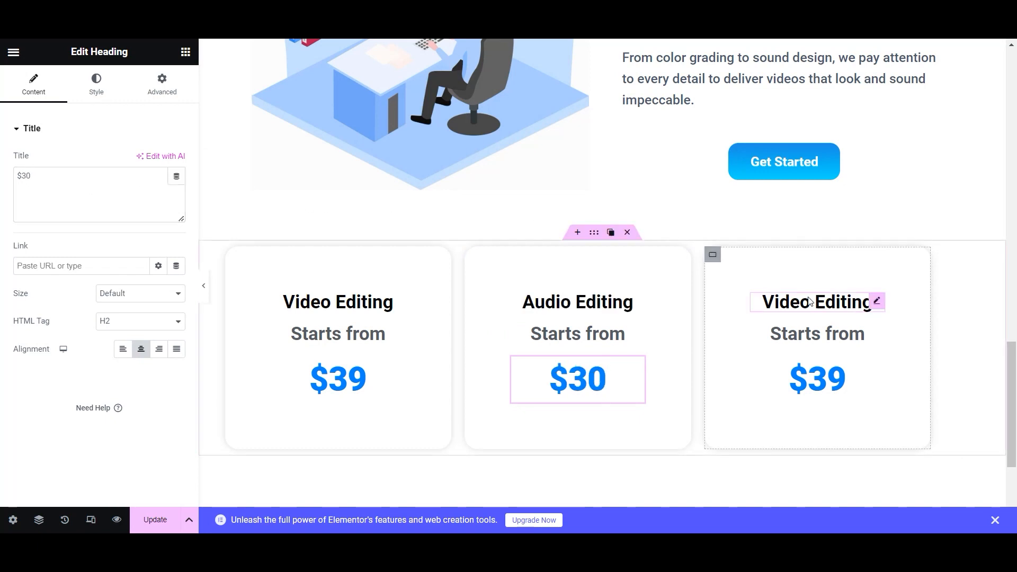
- Retitle the third card Motion Design with a $49 price and save the page
left_click(871, 301)
triple_click(25, 177)
type("Mo")
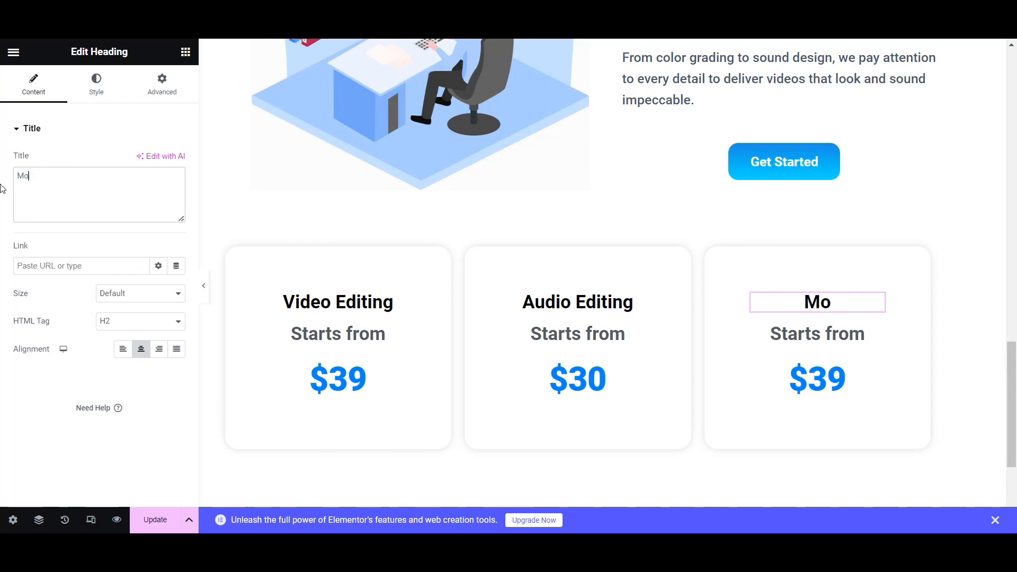
type("tion Design")
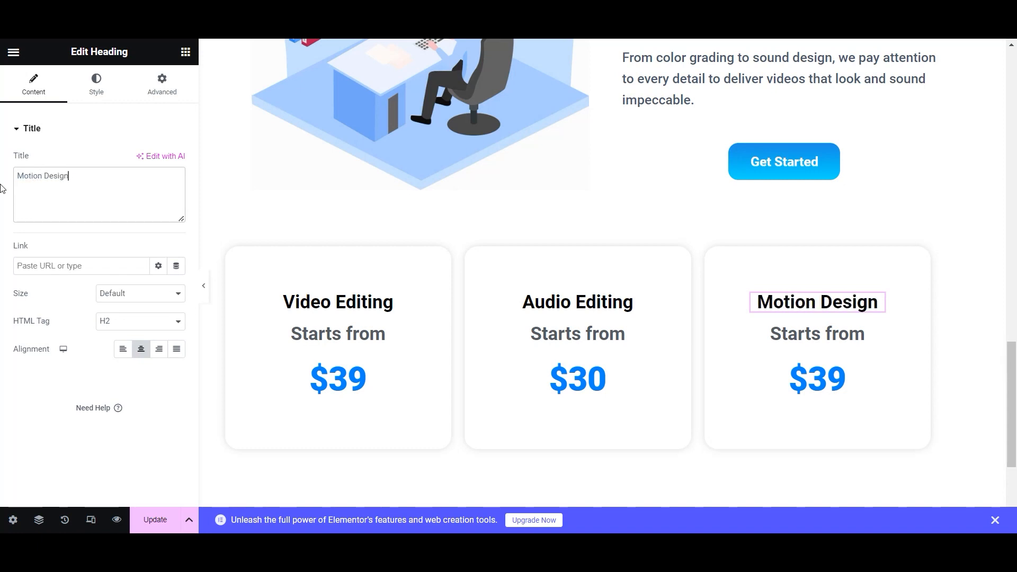
left_click(845, 379)
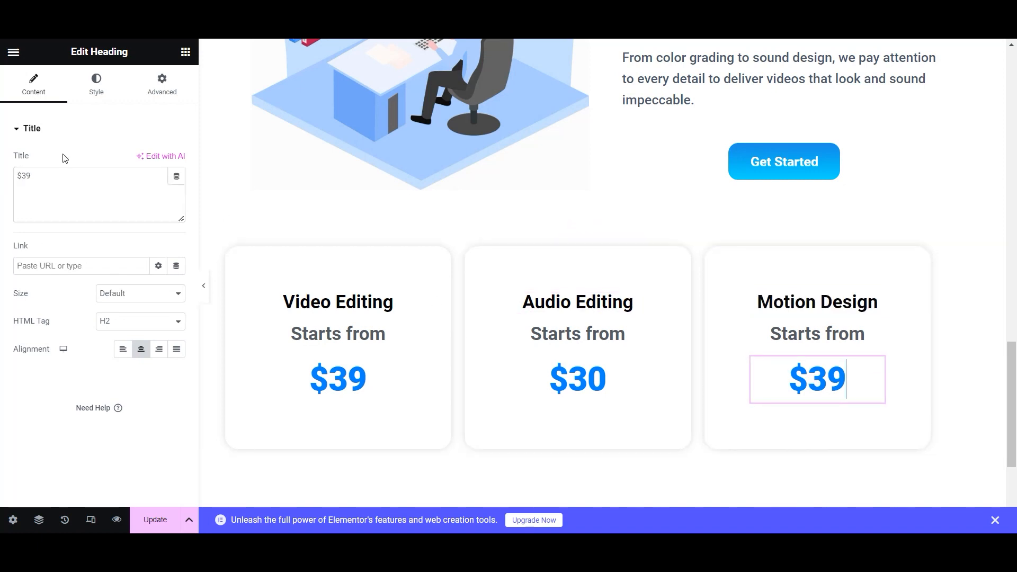
key("BackSpace")
key("BackSpace")
type("49")
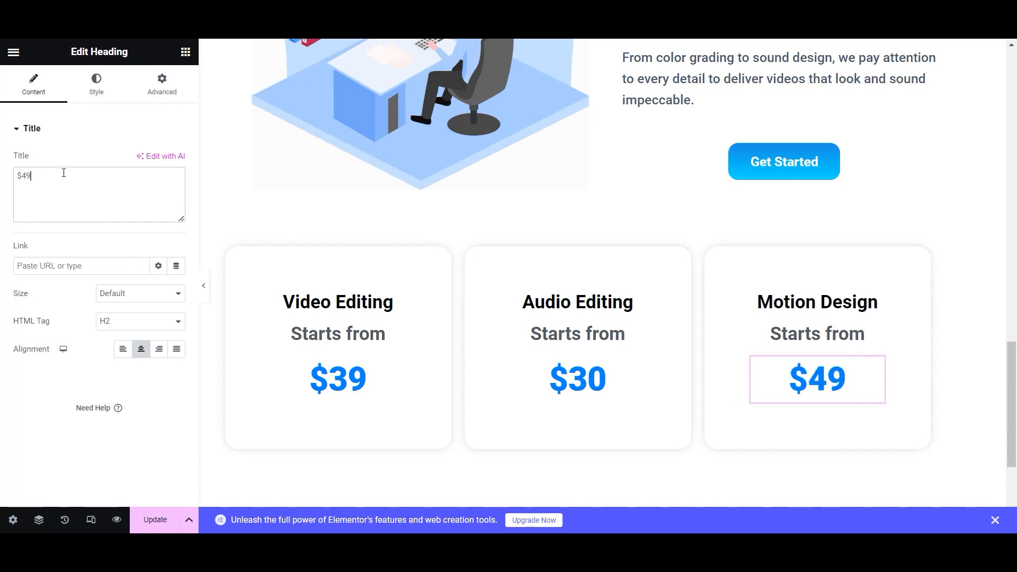
left_click(153, 519)
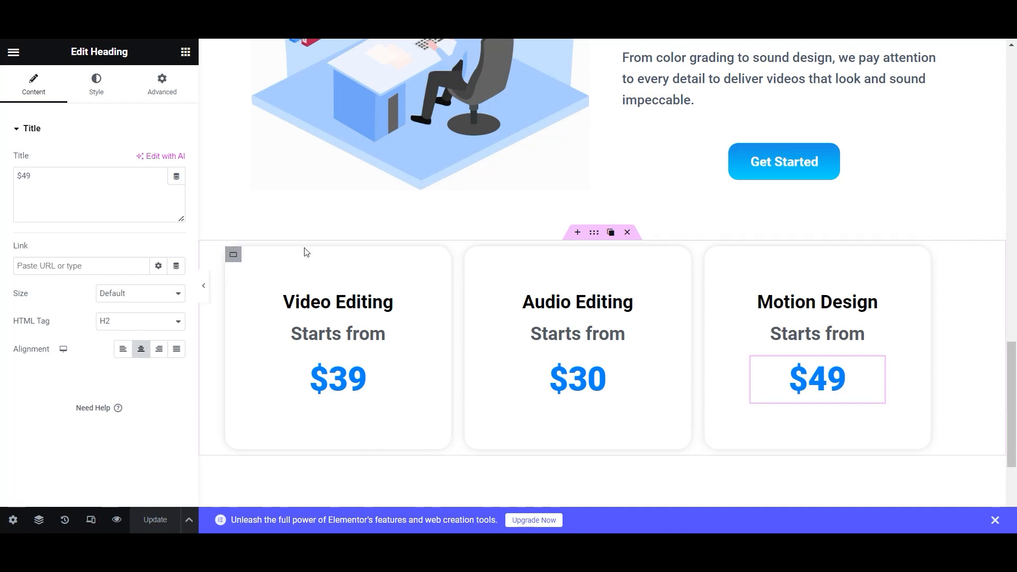
- Centre the three pricing cards in their row and bring up the Elements widget list
left_click(595, 233)
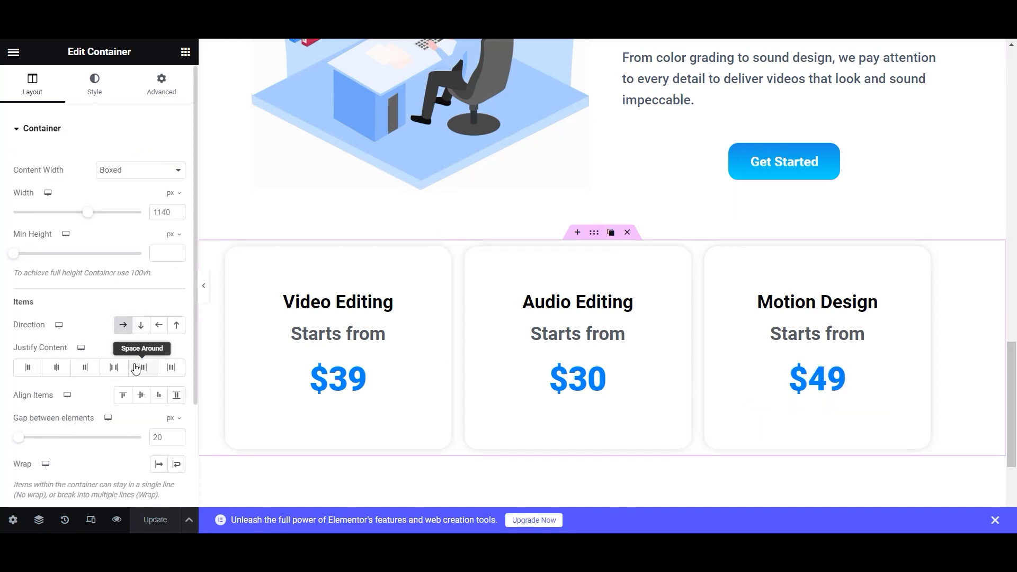
left_click(54, 368)
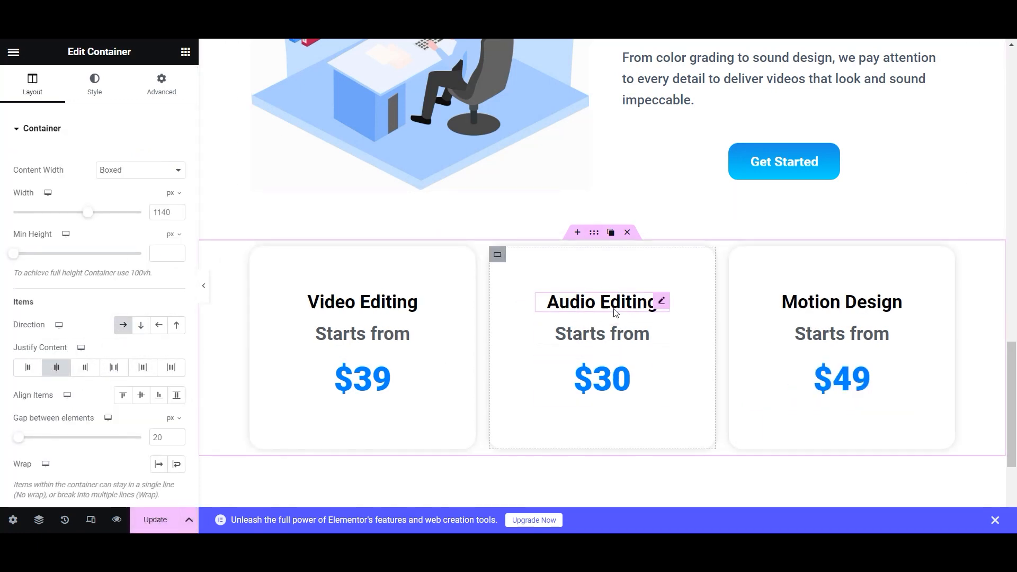
scroll(614, 313, "up", 20)
scroll(614, 313, "down", 16)
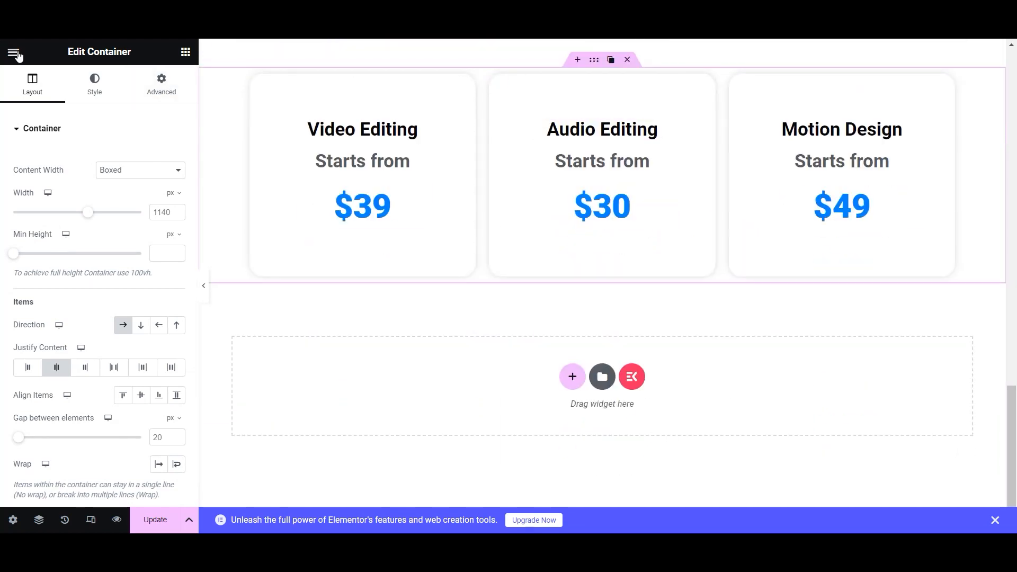
left_click(186, 52)
- Place a Button widget under the $39 price in the Video Editing card, labelled Contact Now
scroll(105, 256, "down", 5)
left_click_drag(34, 244, 353, 211)
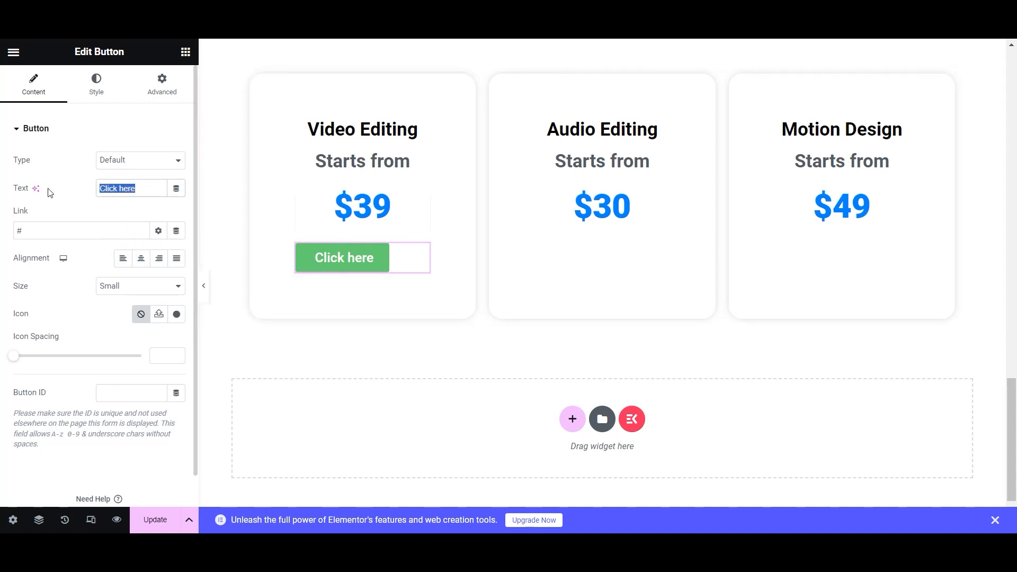
type("Contact Now")
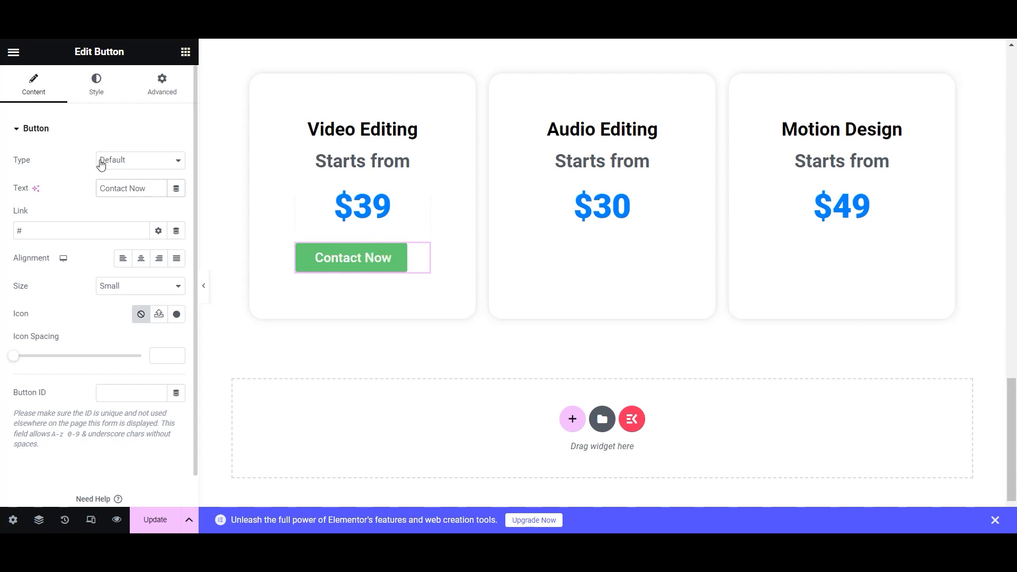
left_click(133, 163)
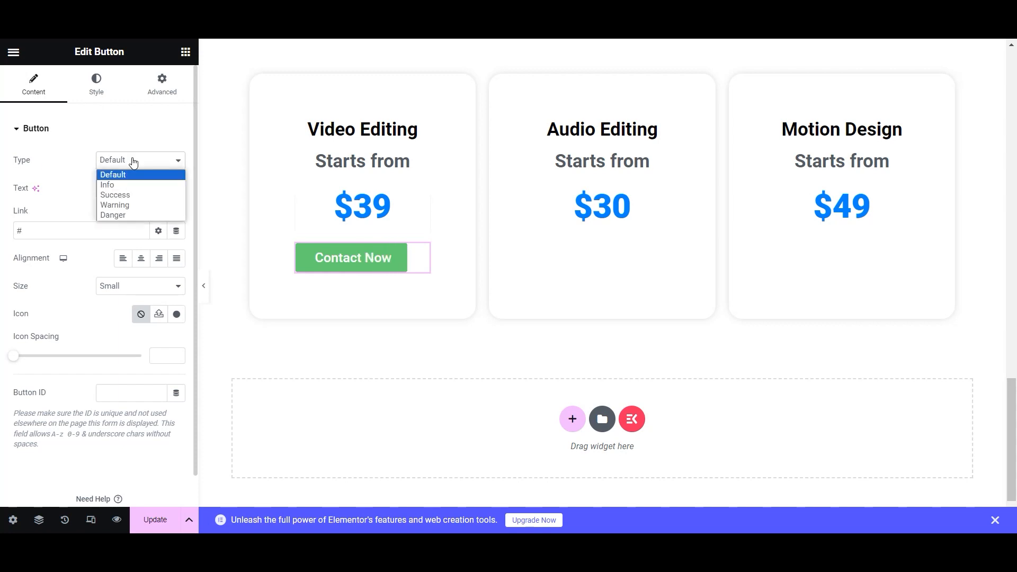
- Give the Contact Now button a gradient background from the cyan global colour to Blue
left_click(125, 133)
left_click(98, 85)
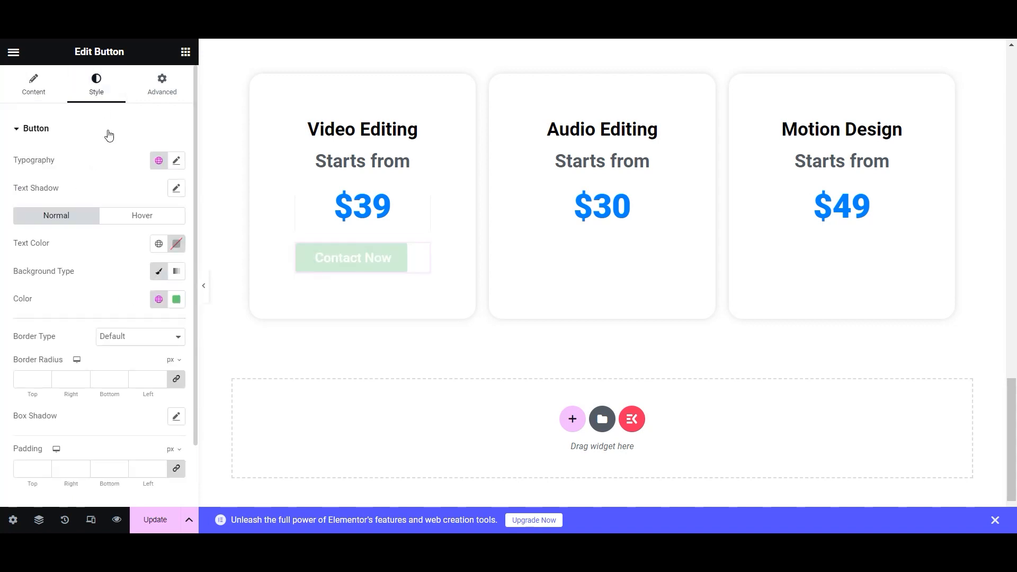
left_click(176, 271)
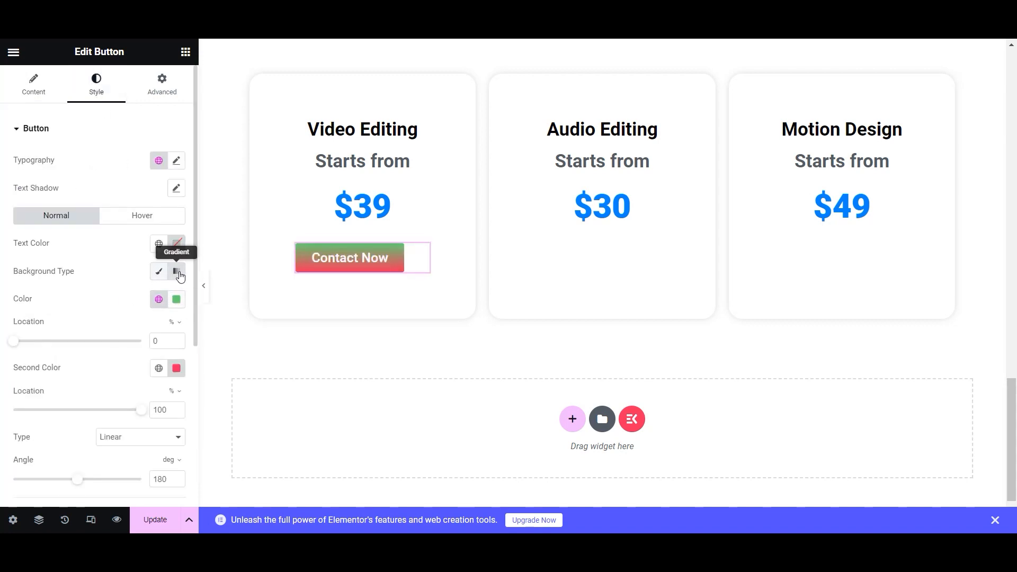
left_click(158, 299)
left_click(139, 362)
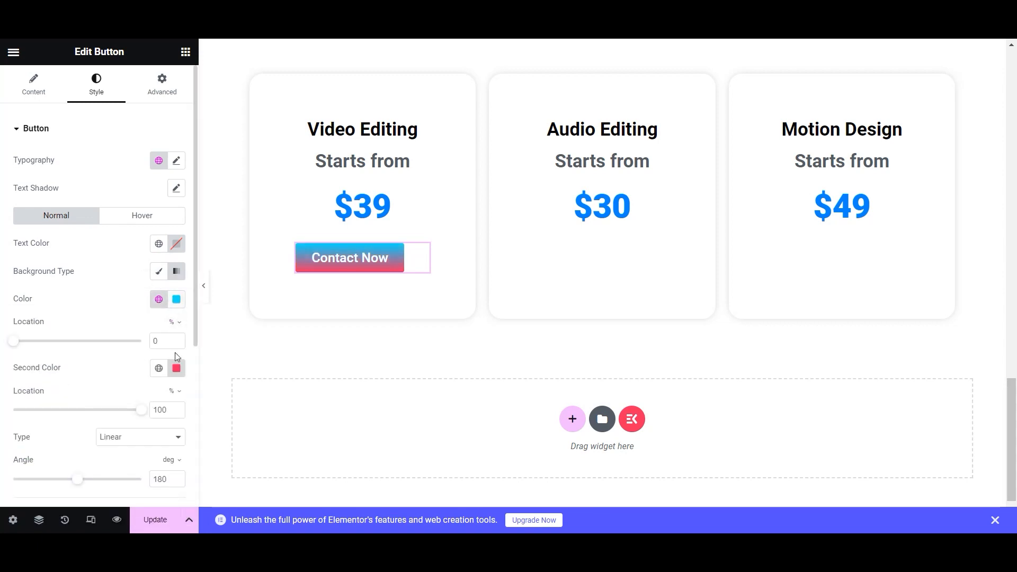
left_click(159, 367)
scroll(93, 317, "down", 4)
left_click(93, 334)
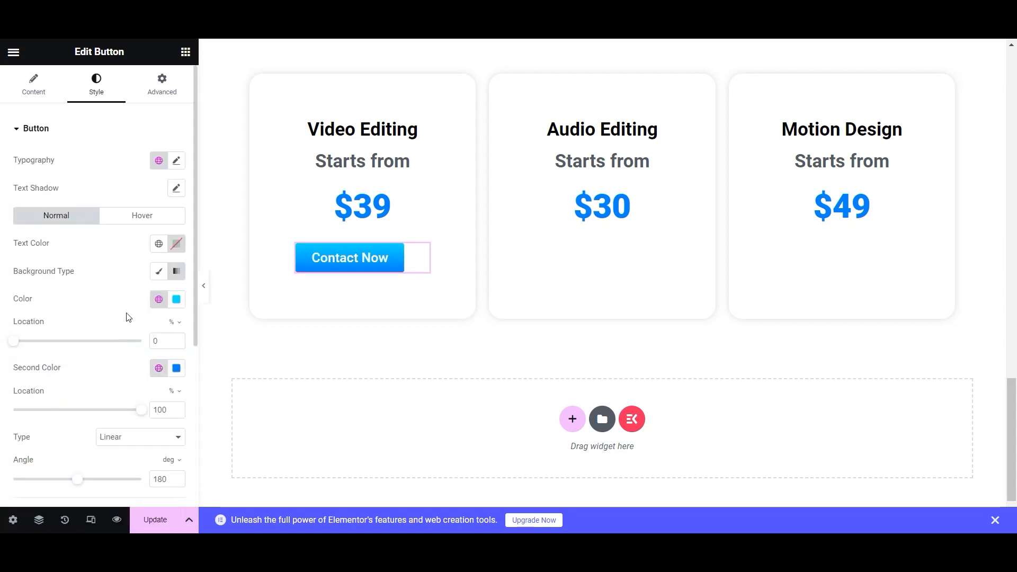
- Round the button's corners to 16 px and save the page
scroll(82, 407, "down", 5)
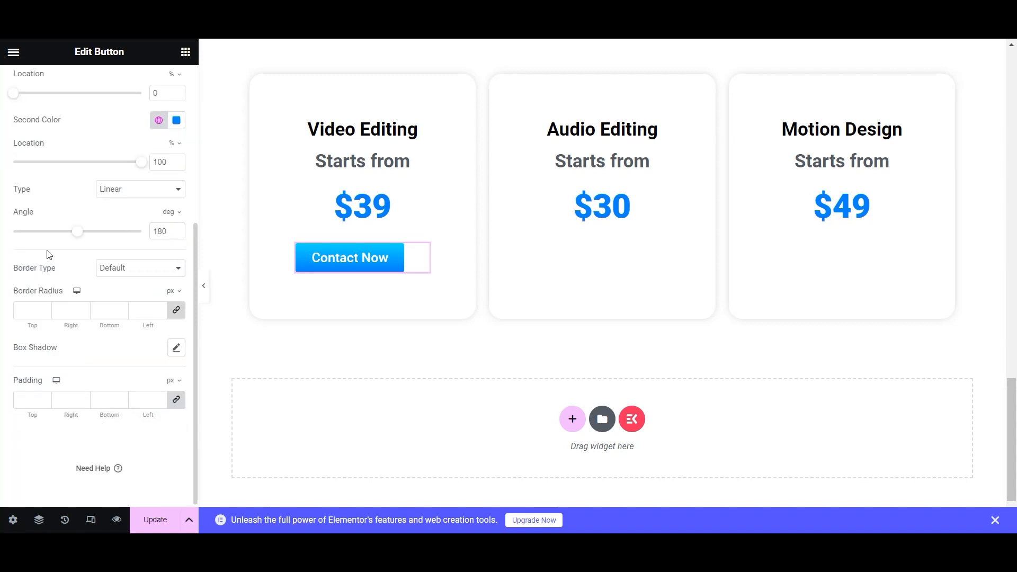
scroll(67, 205, "up", 5)
scroll(66, 204, "down", 5)
scroll(65, 204, "up", 4)
scroll(65, 204, "down", 3)
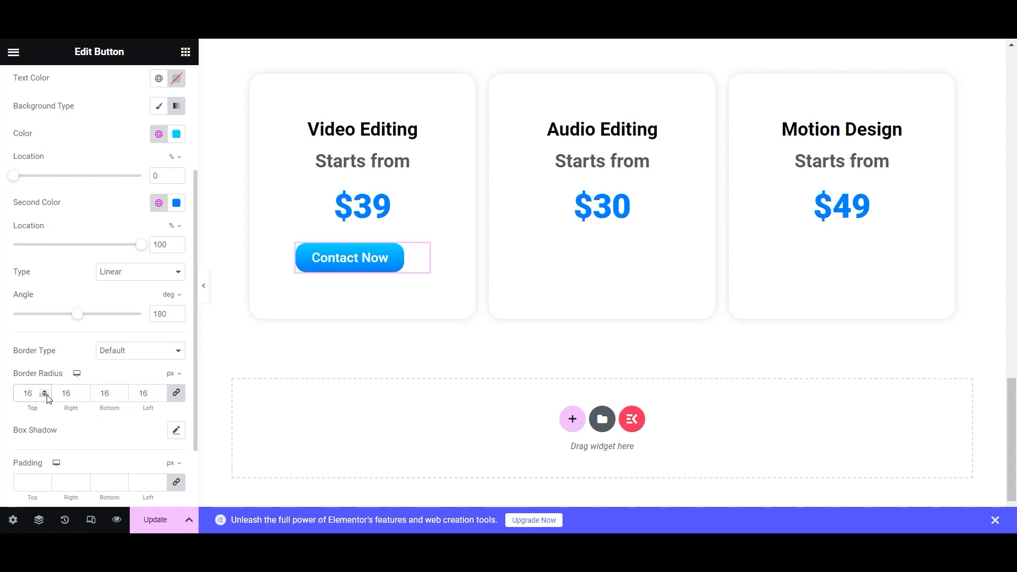
left_click(154, 520)
scroll(3, 213, "up", 5)
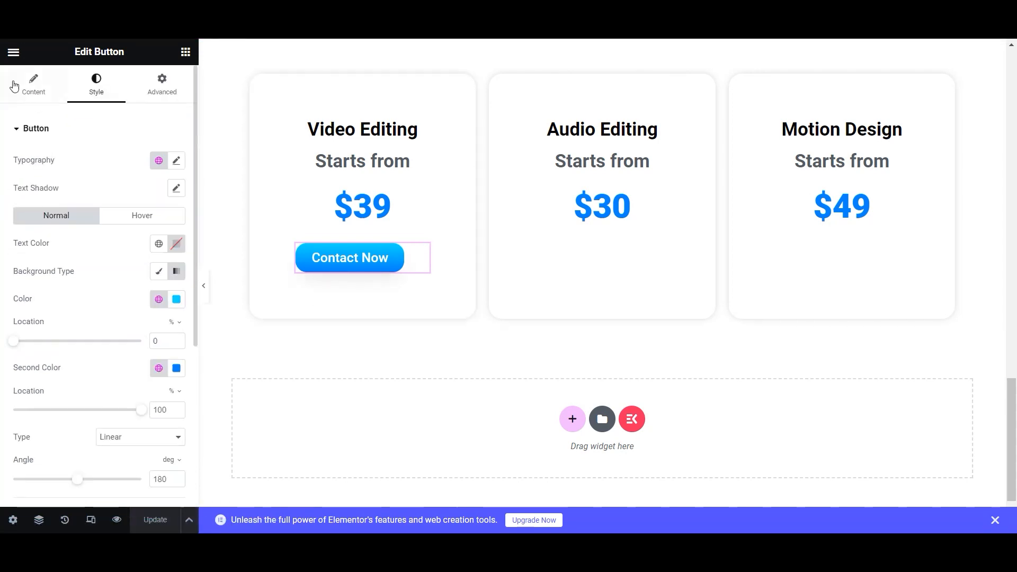
left_click(34, 84)
- Link the Contact Now button to the Contact page and centre-align it in the card
left_click(63, 225)
key("BackSpace")
type("Cont")
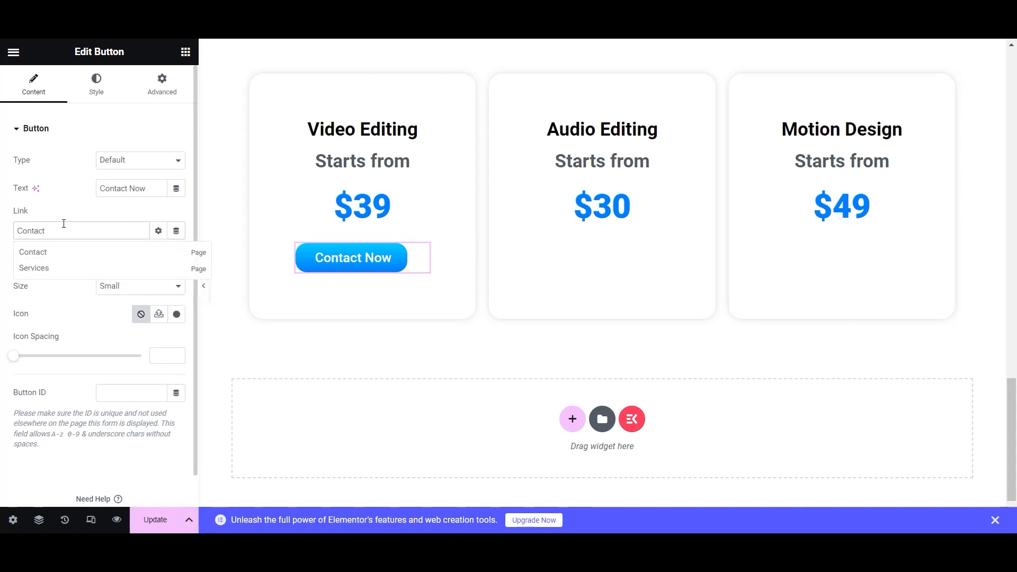
type("act")
left_click(28, 255)
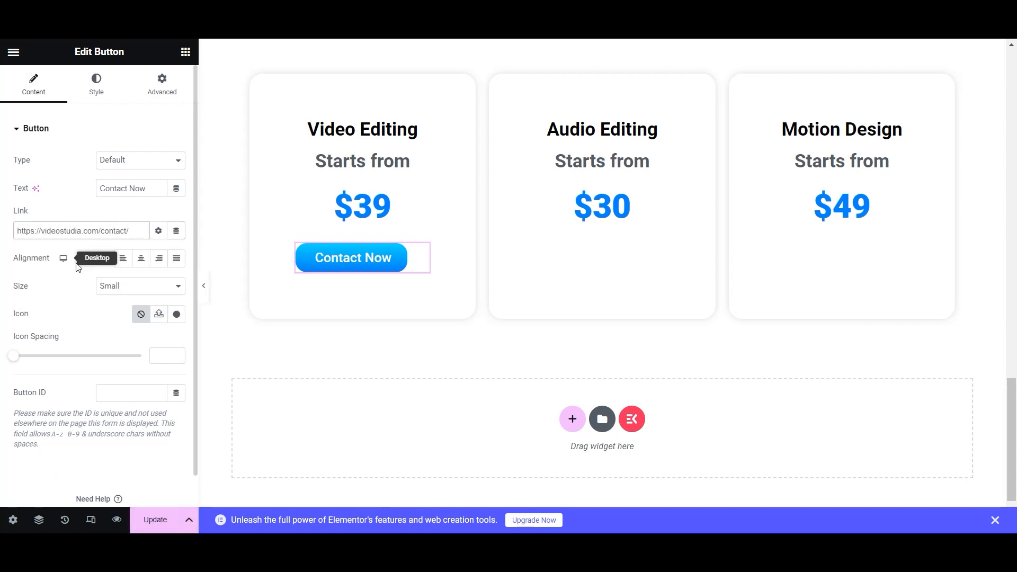
left_click(141, 258)
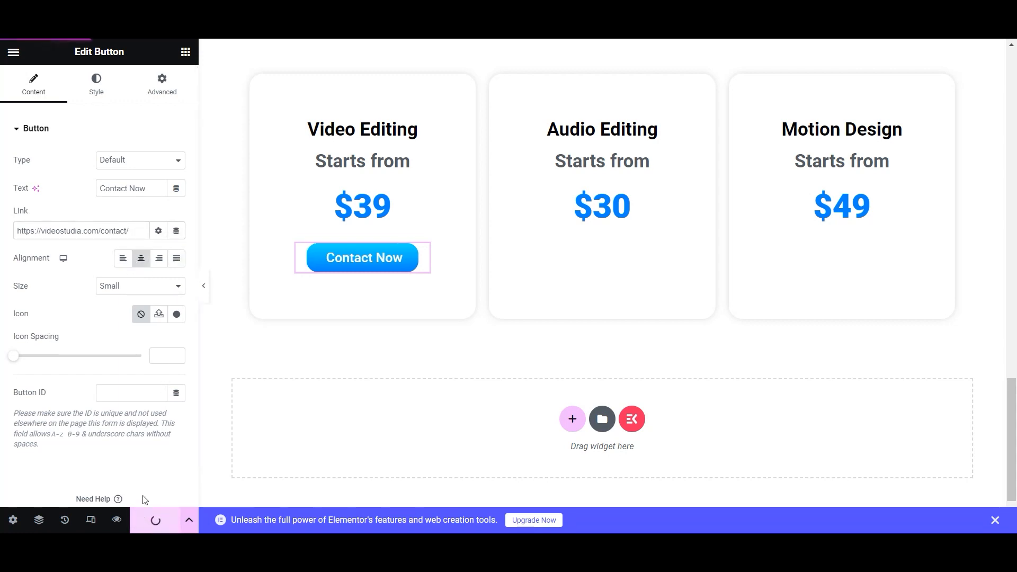
- Copy the Contact Now button and paste it into the Audio Editing and Motion Design cards
right_click(426, 252)
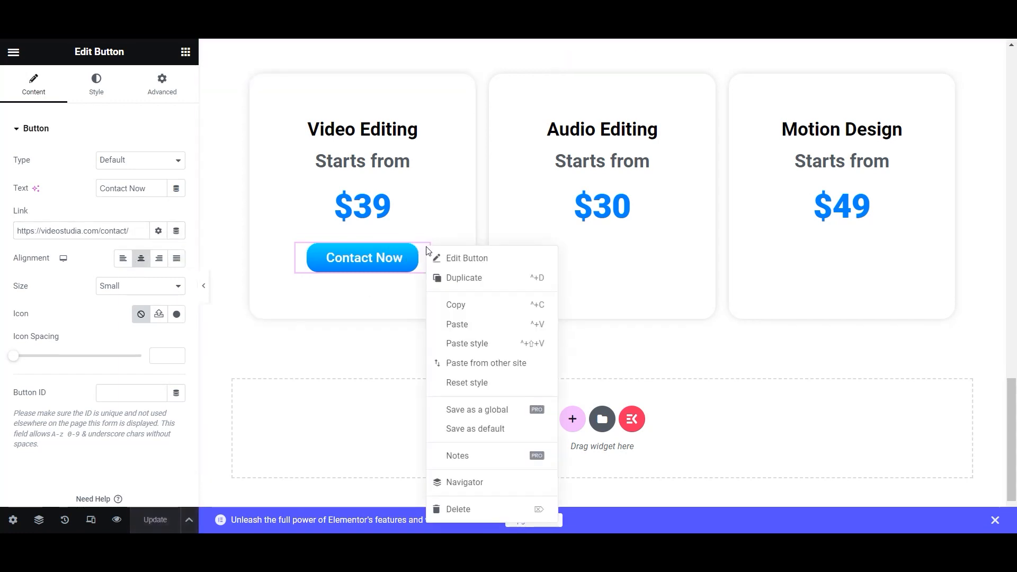
left_click(450, 303)
right_click(603, 232)
left_click(631, 335)
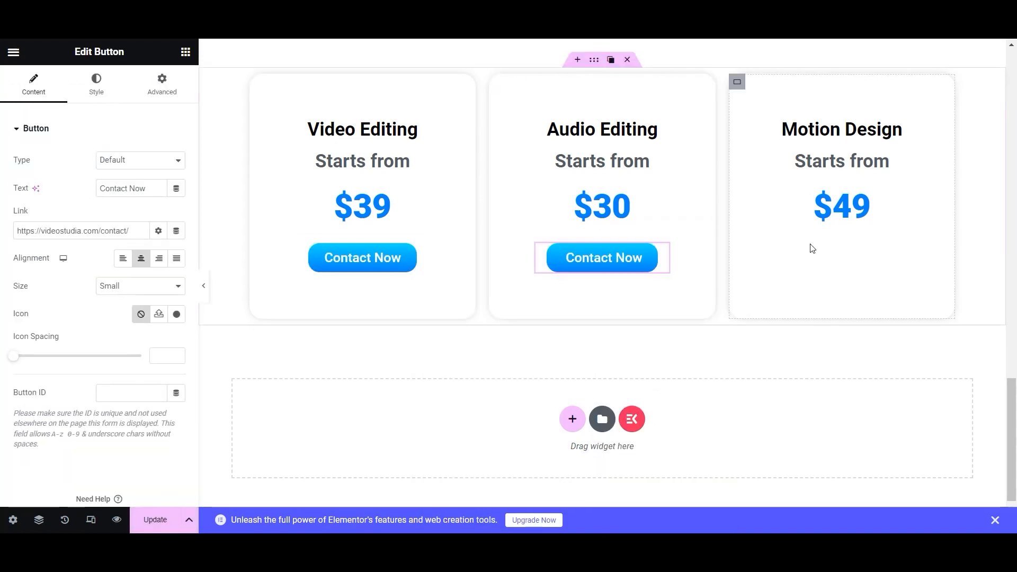
right_click(822, 244)
left_click(853, 334)
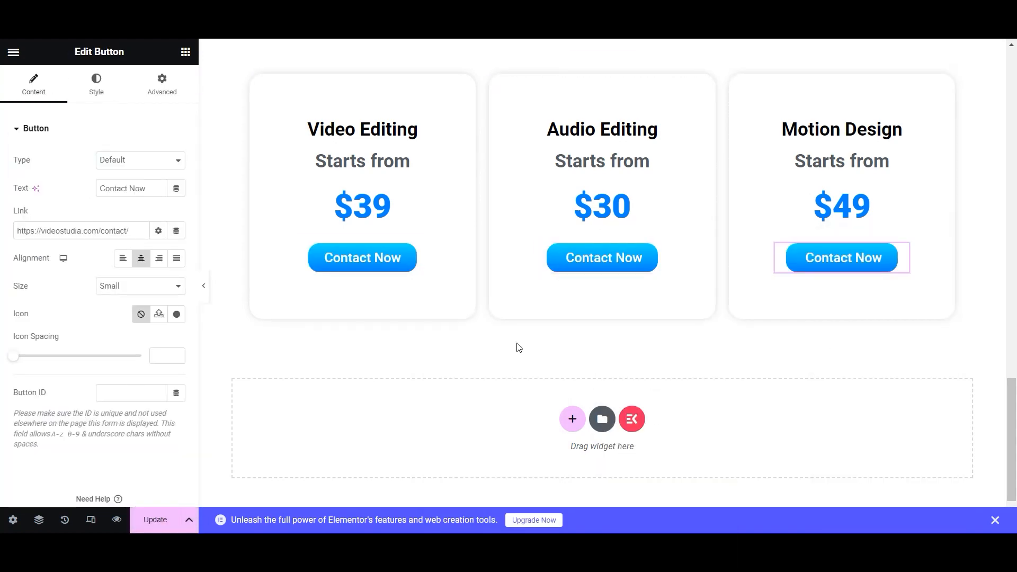
- Save the page now that all three cards have Contact Now buttons
scroll(518, 348, "up", 15)
scroll(519, 348, "down", 5)
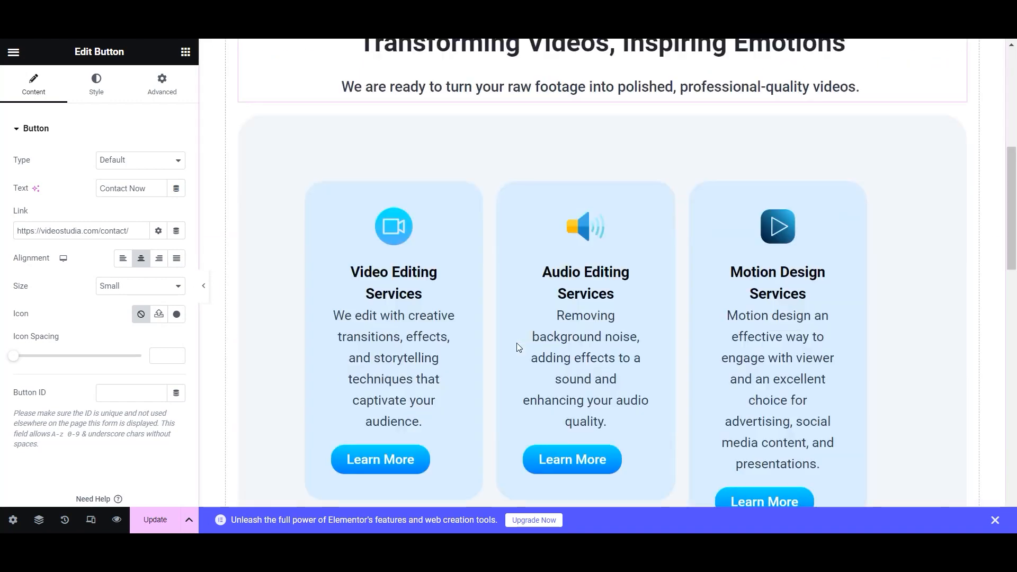
scroll(517, 346, "down", 10)
left_click(161, 520)
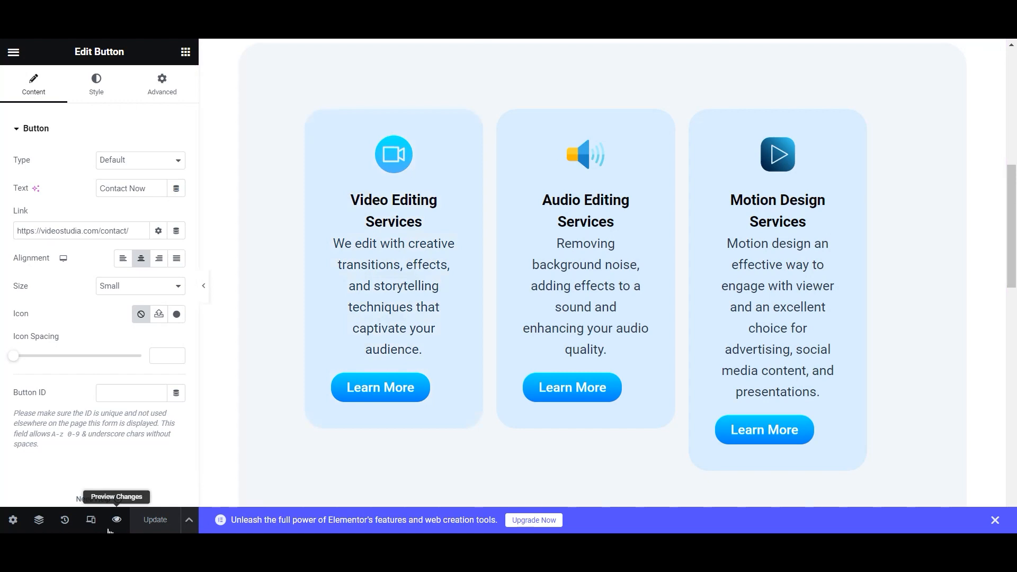
left_click(94, 521)
- Switch to the 768×667 tablet preview and scroll down to the three pricing cards
left_click(550, 52)
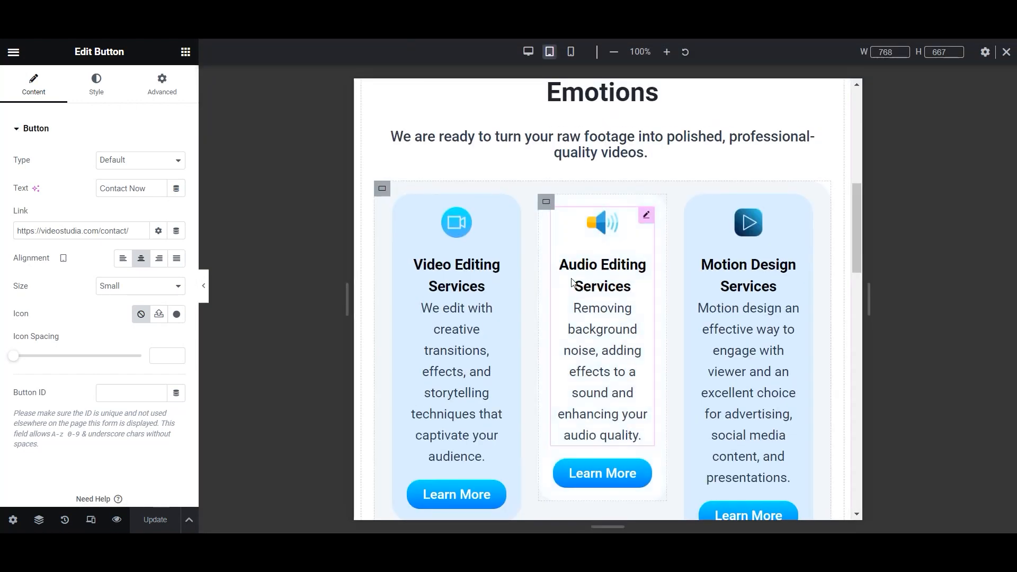
scroll(625, 222, "up", 10)
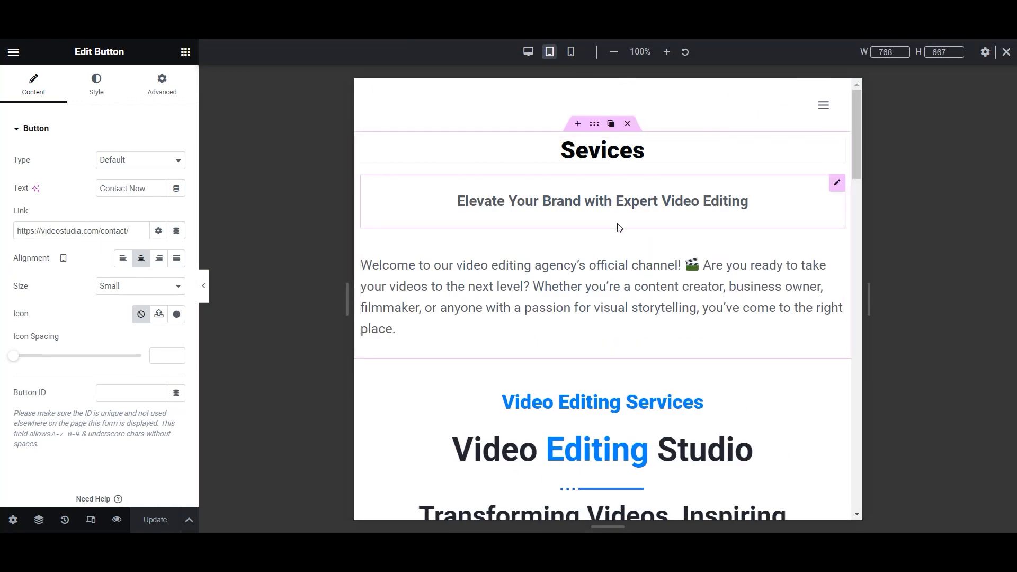
scroll(618, 227, "down", 6)
scroll(629, 322, "down", 5)
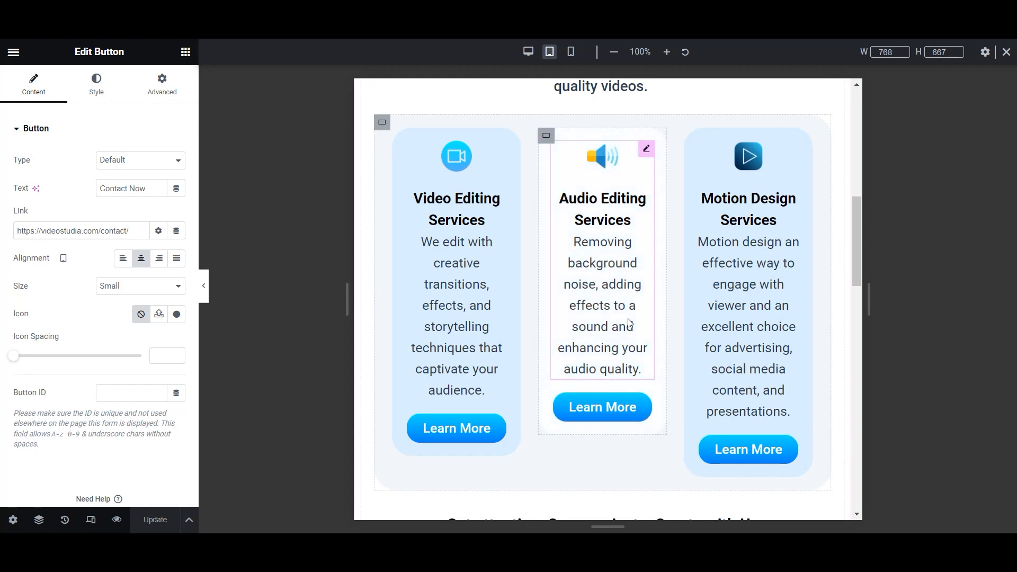
scroll(630, 322, "up", 3)
scroll(629, 322, "down", 10)
scroll(669, 370, "up", 3)
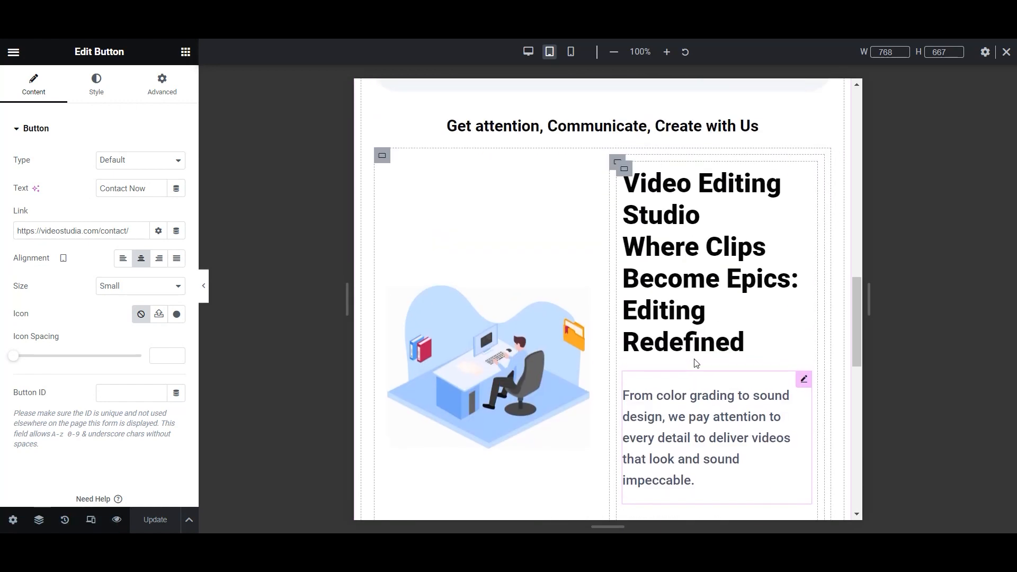
scroll(701, 291, "down", 10)
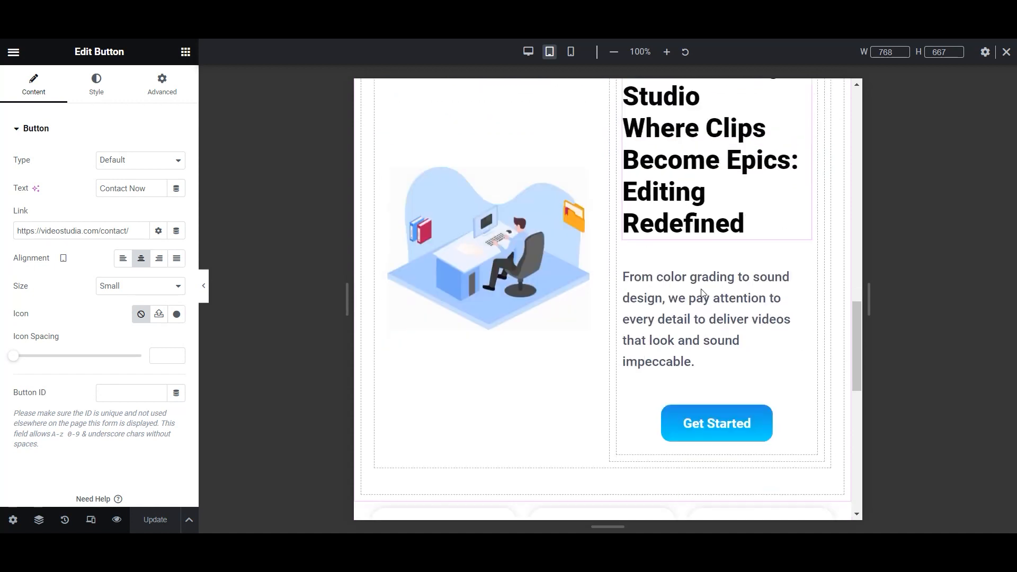
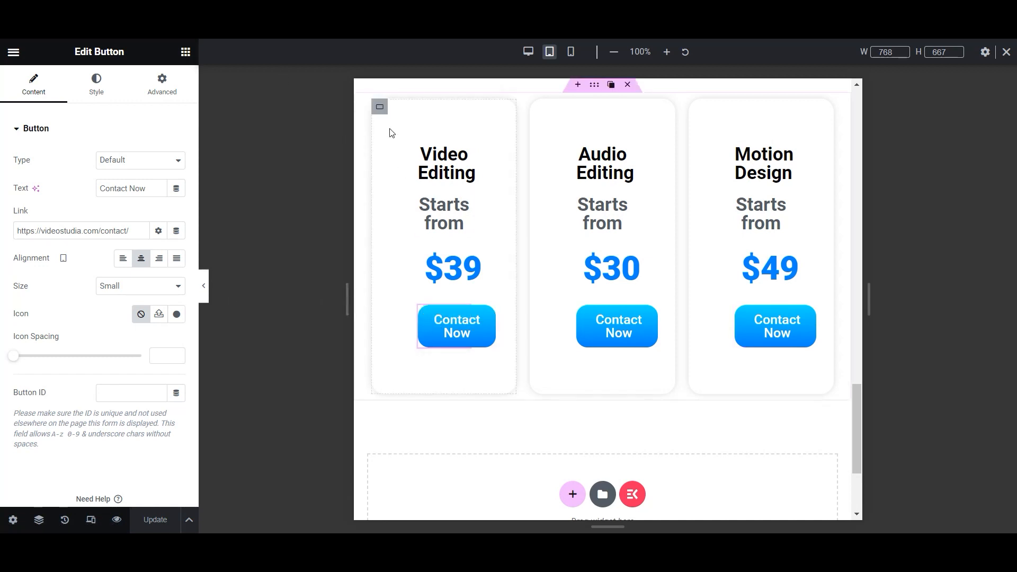
- Centre the Video Editing card in its row and left-align its Contact Now button
left_click(380, 106)
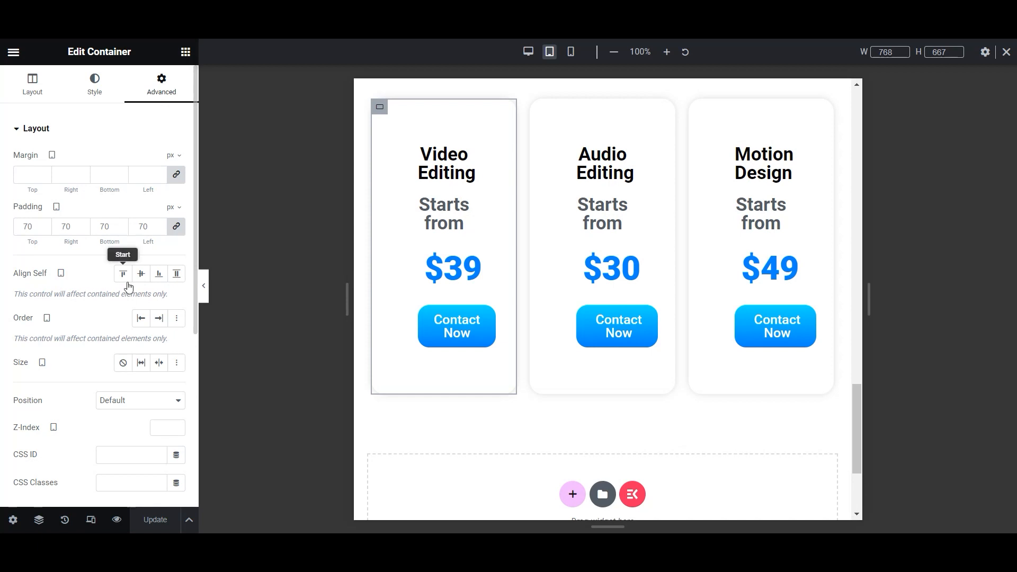
left_click(141, 273)
left_click(33, 83)
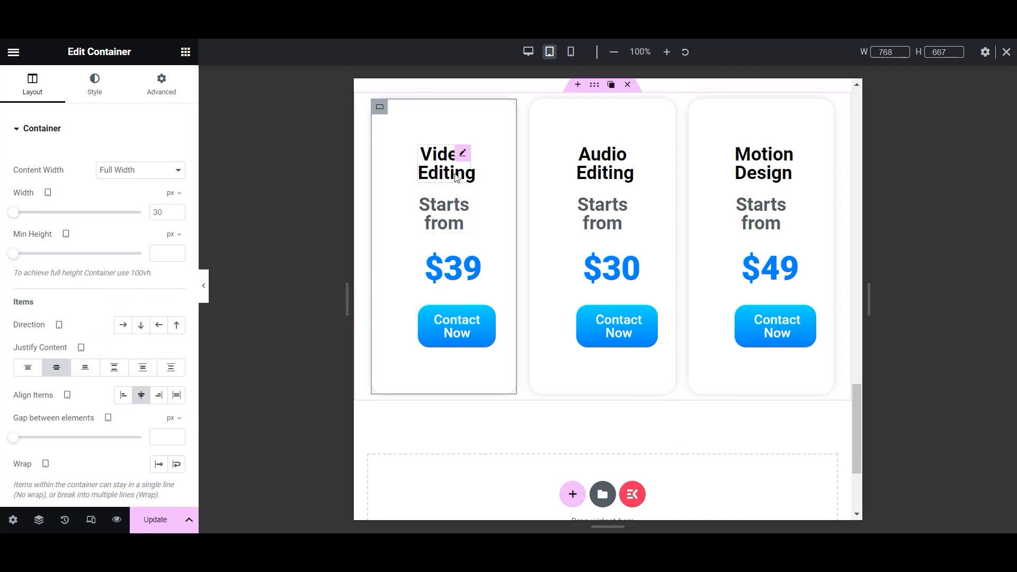
left_click(460, 315)
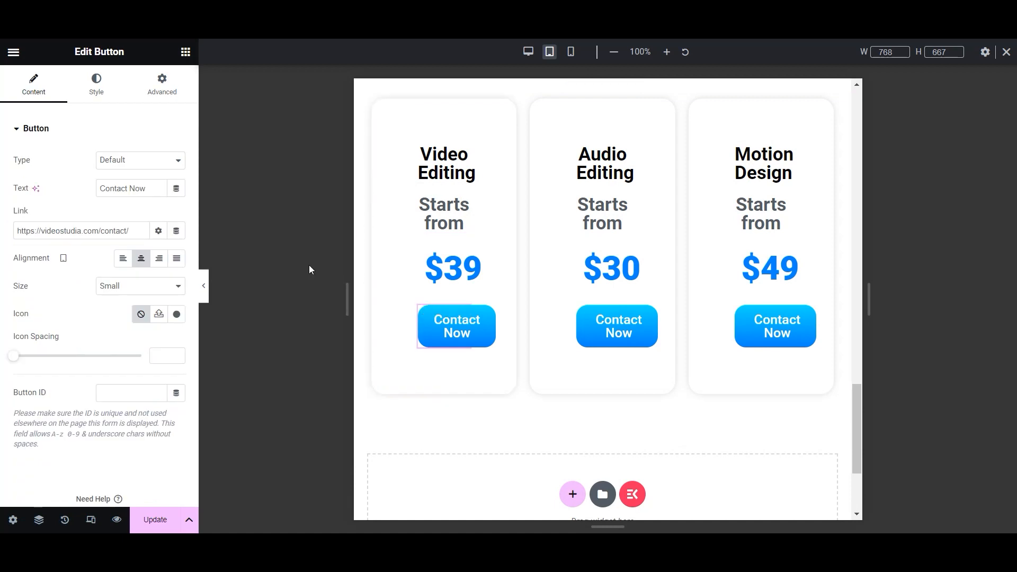
left_click(124, 260)
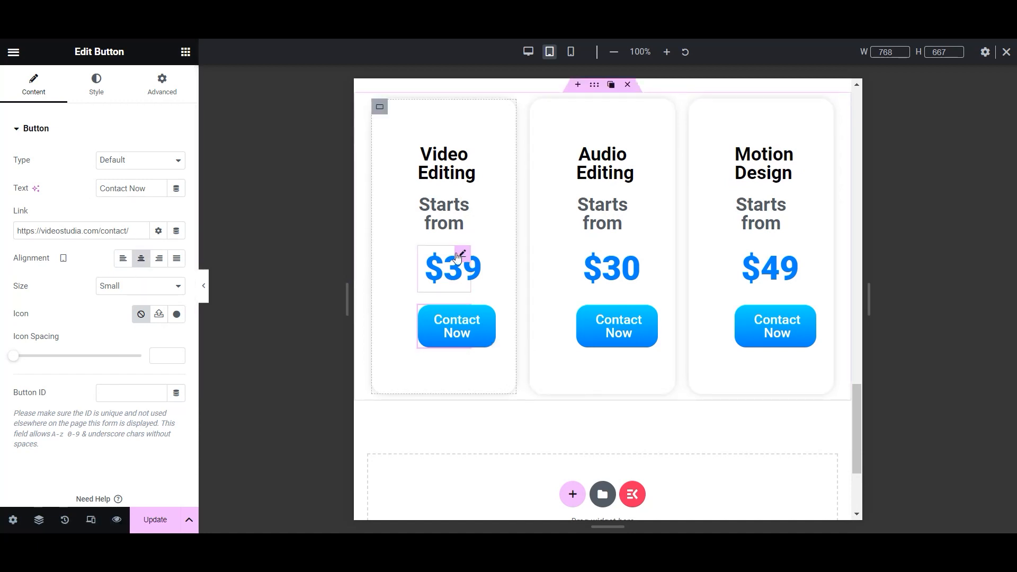
left_click(462, 256)
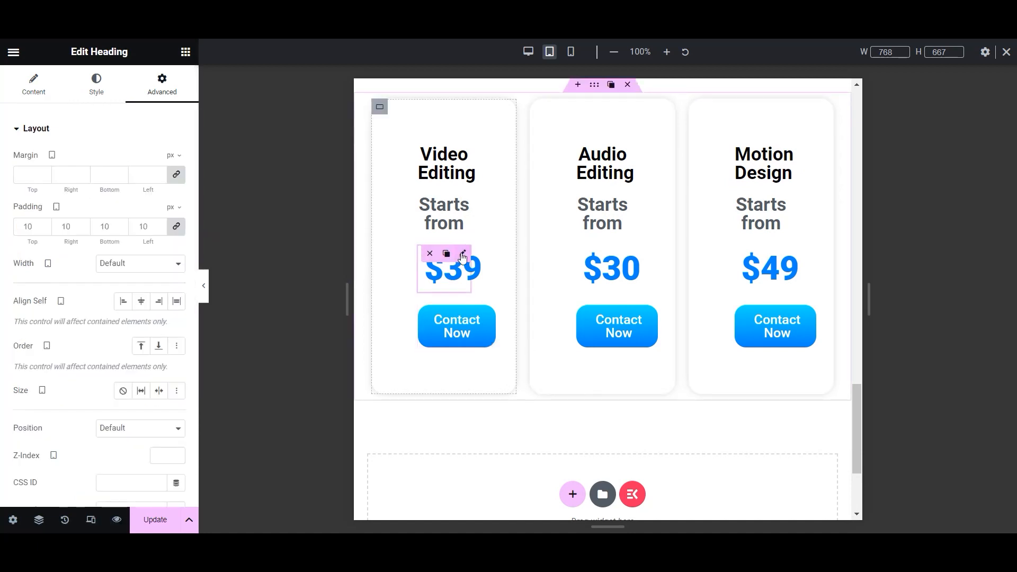
- Set the Video Editing card's padding to 33 and save the page
left_click(380, 107)
left_click(166, 94)
left_click(84, 230)
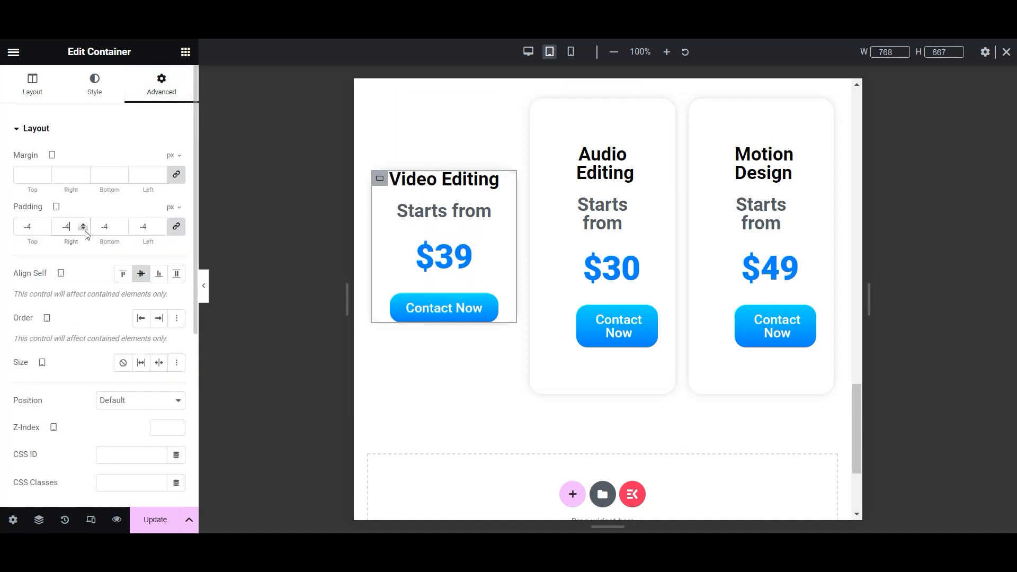
left_click(84, 226)
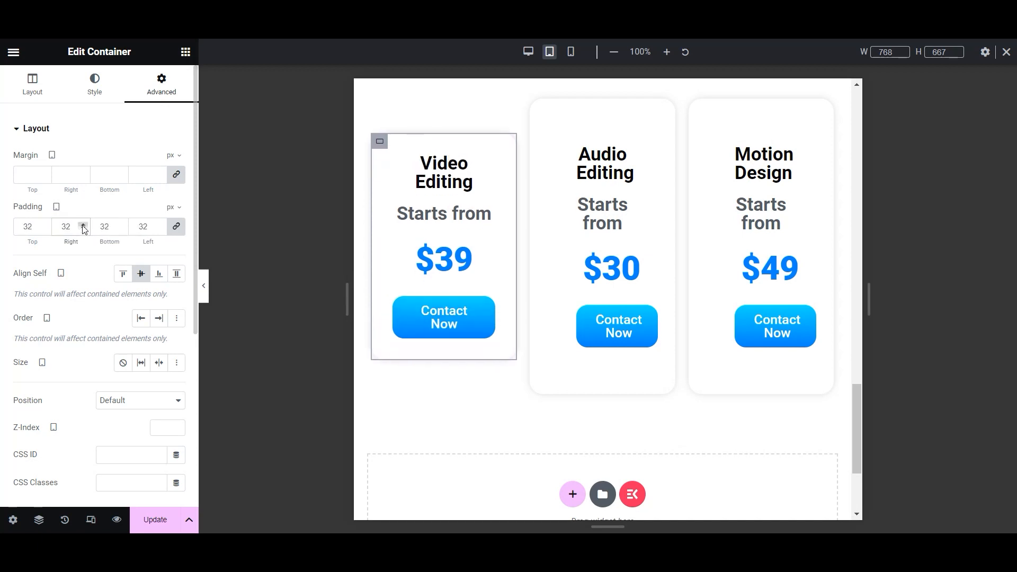
key("ctrl+s")
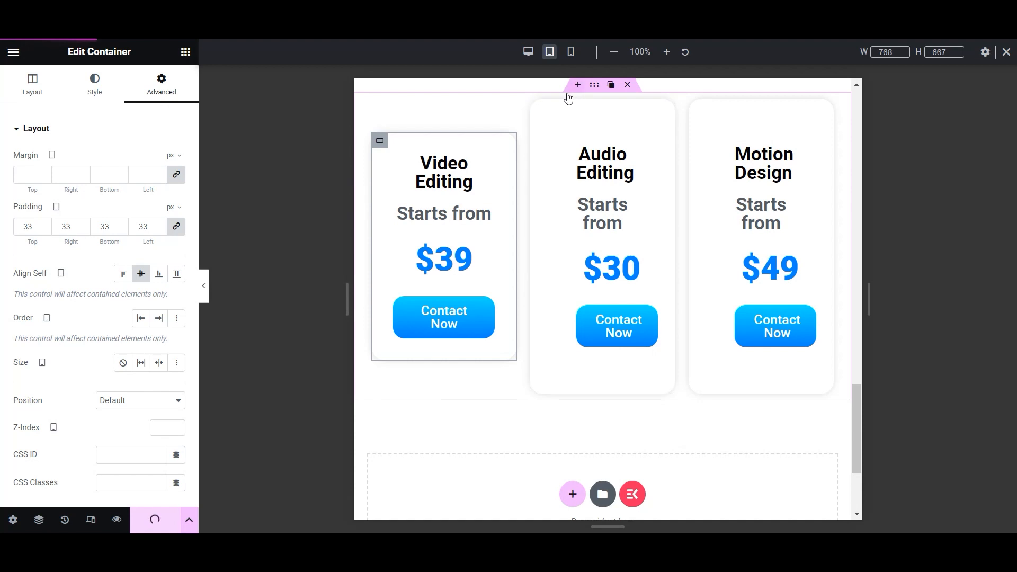
- Give the Audio Editing card 33 px padding and centred content
left_click(538, 109)
left_click(161, 85)
left_click(84, 230)
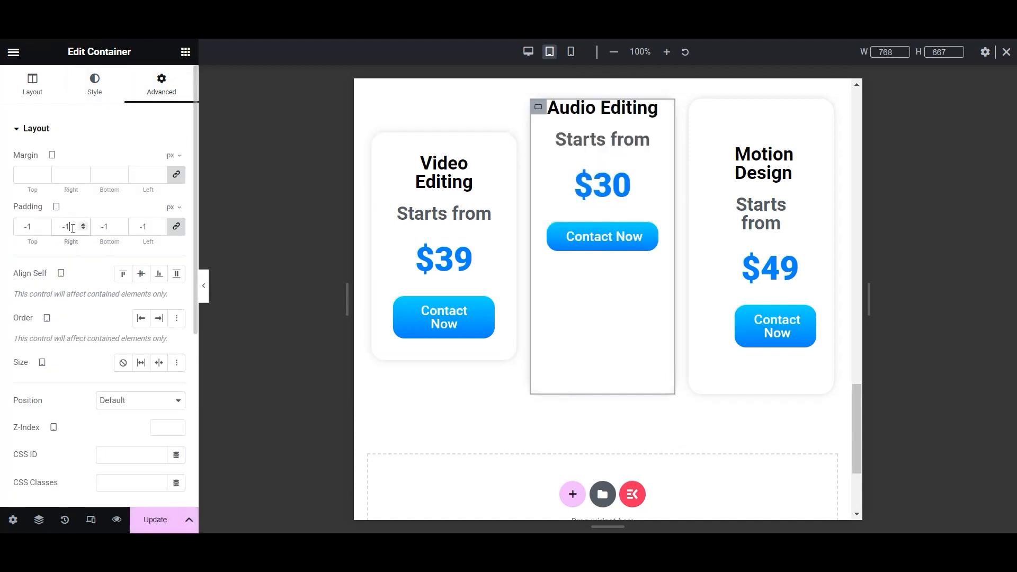
type("33")
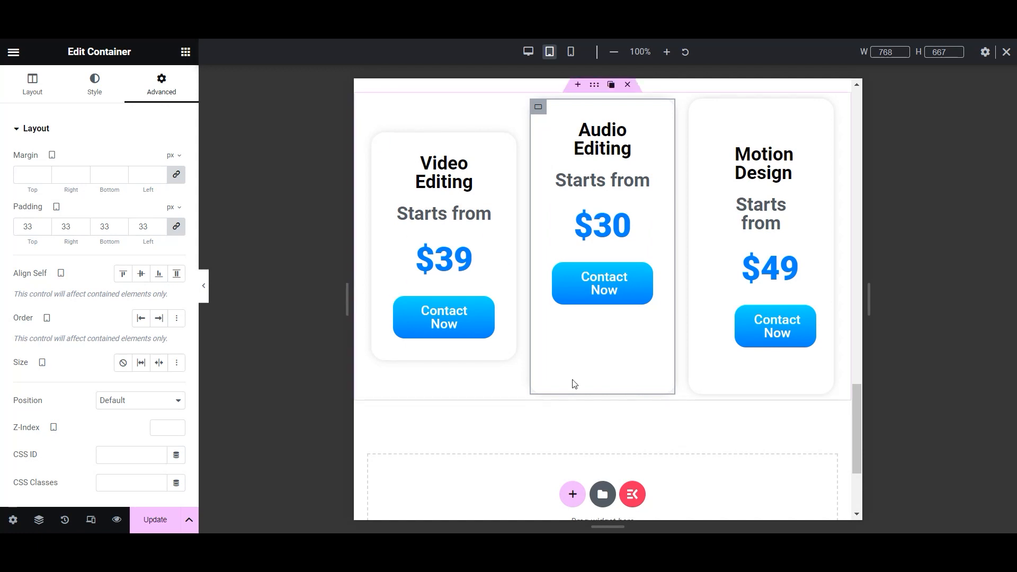
left_click(32, 84)
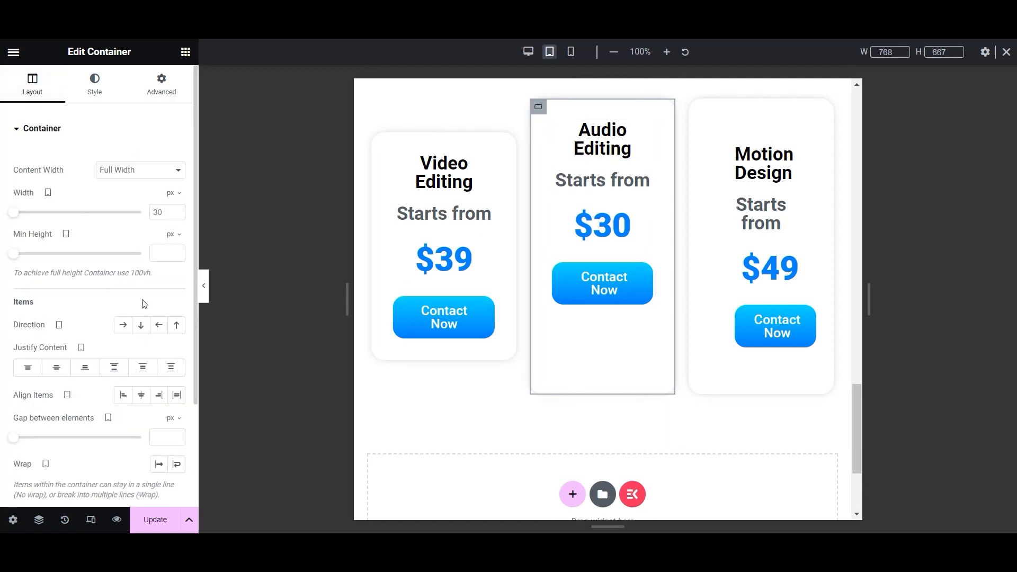
left_click(61, 368)
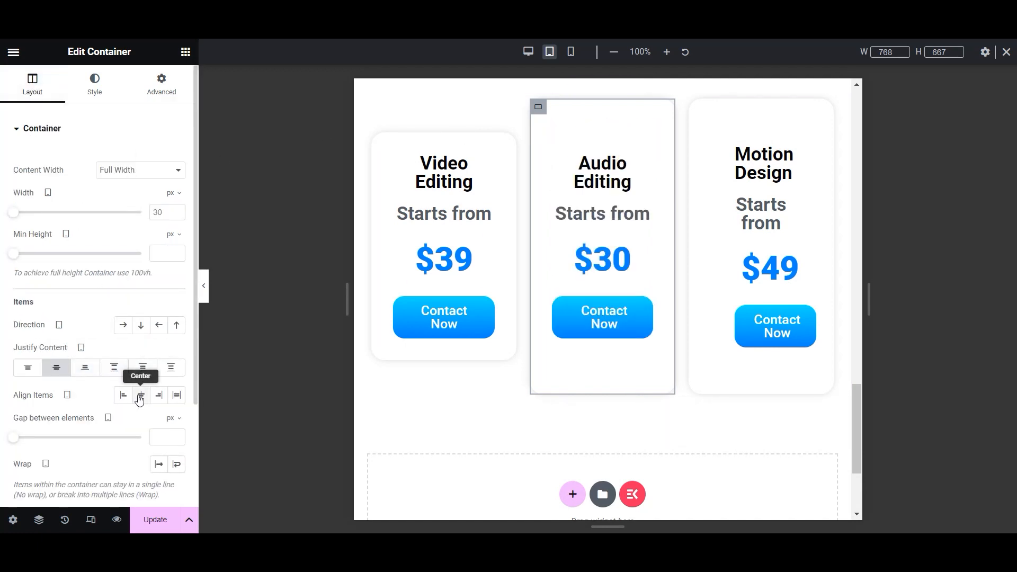
- Copy the Video Editing pricing card's style onto the Audio Editing and Motion Design cards
right_click(380, 140)
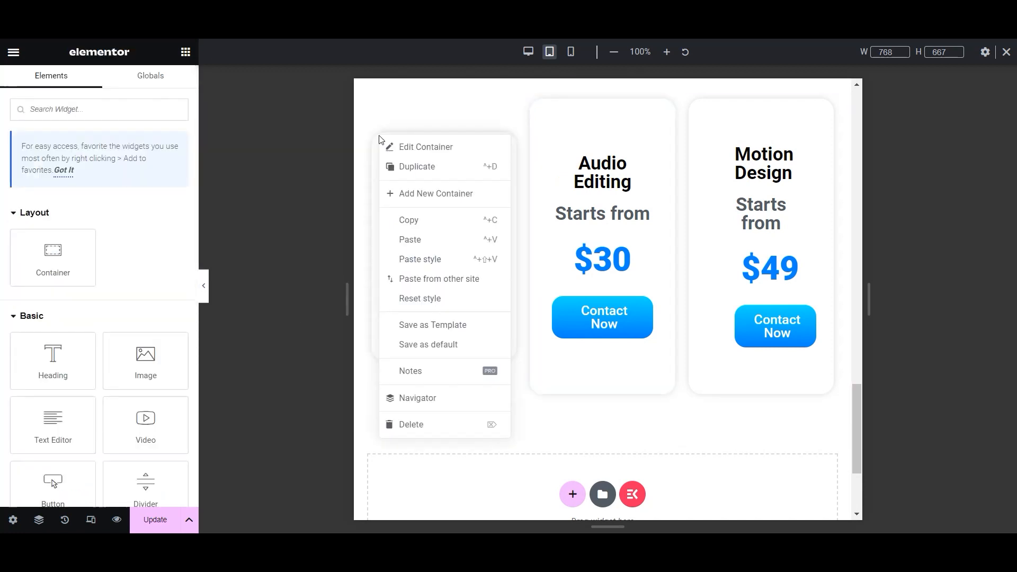
left_click(427, 220)
right_click(538, 108)
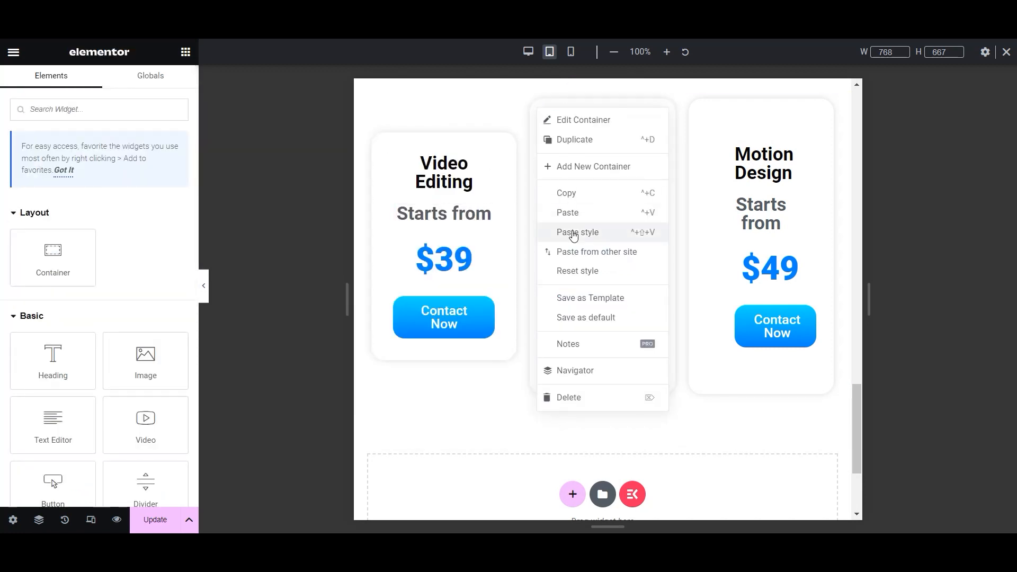
left_click(569, 232)
right_click(697, 108)
left_click(713, 233)
- Set the Video Editing Services card's padding to 10
scroll(642, 390, "up", 6)
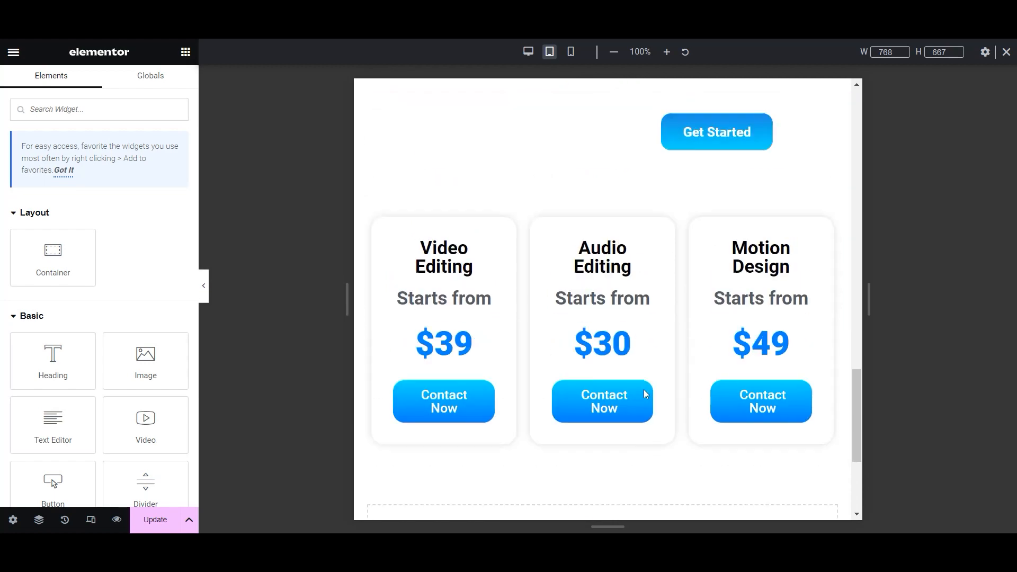
scroll(445, 381, "down", 8)
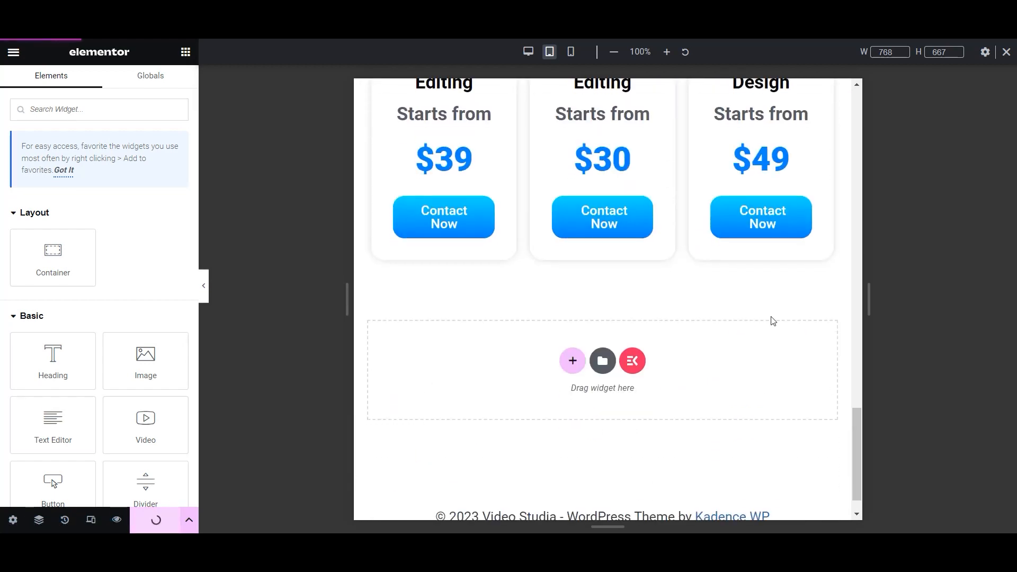
scroll(783, 279, "up", 5)
scroll(784, 280, "up", 8)
scroll(785, 281, "up", 1)
left_click(400, 201)
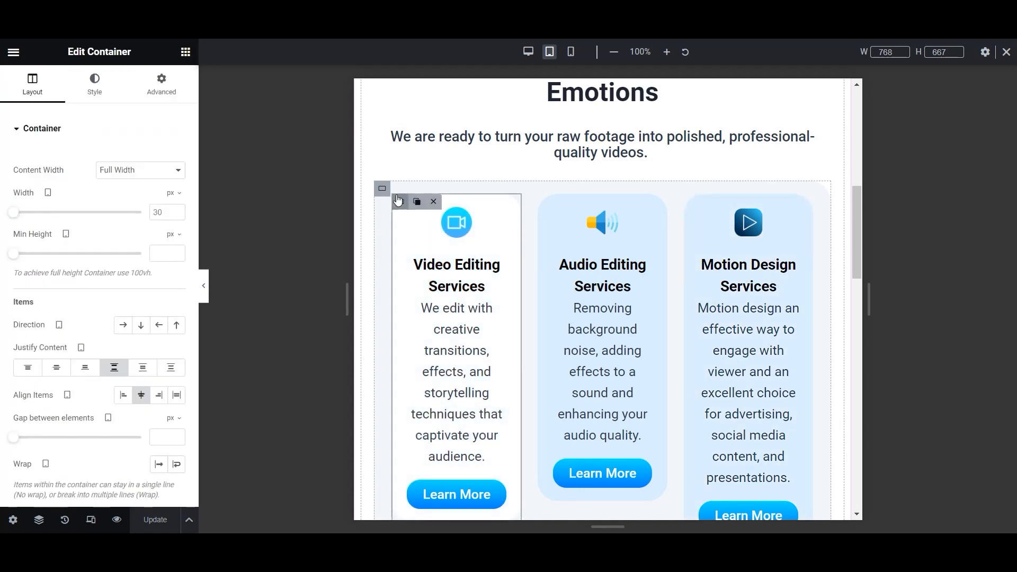
left_click(161, 84)
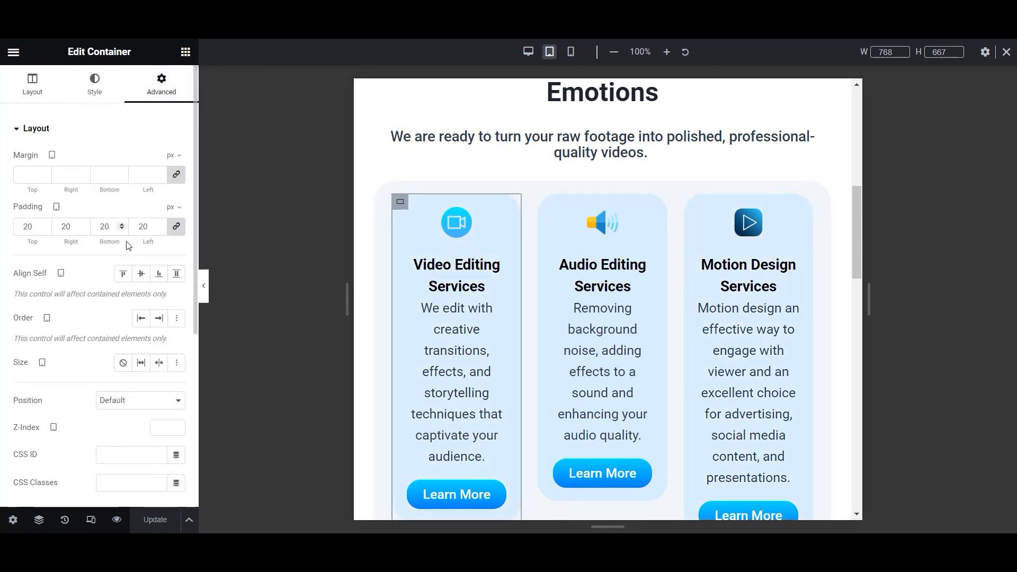
left_click(46, 229)
left_click(46, 230)
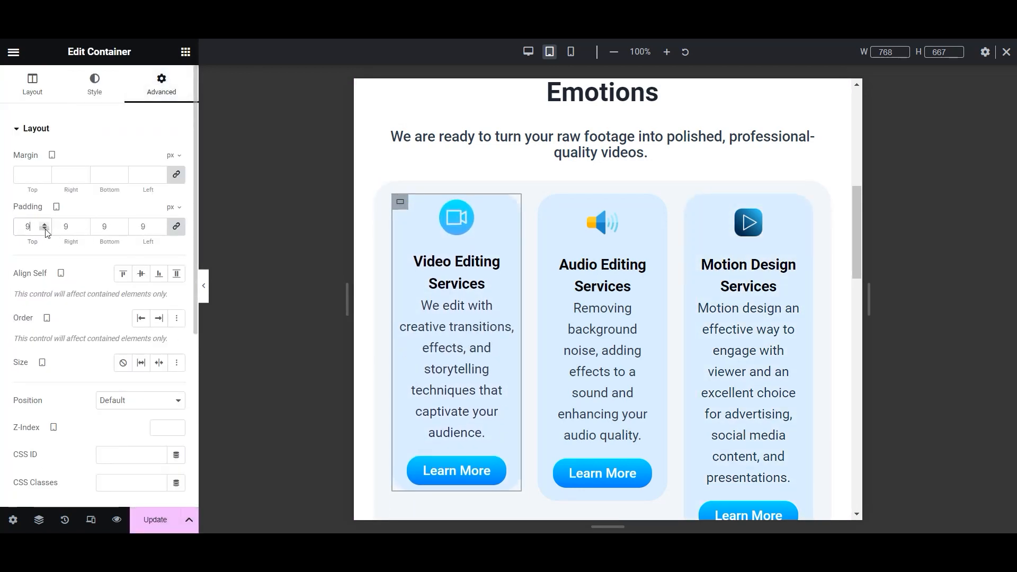
left_click(45, 224)
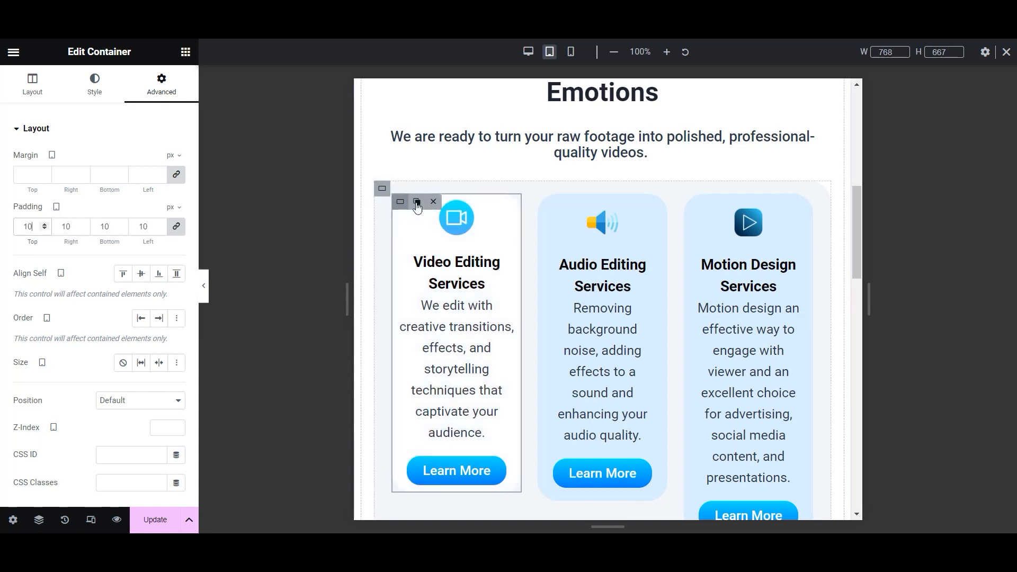
- Paste the Video Editing Services card's style onto the Audio and Motion Design service cards
right_click(400, 203)
left_click(428, 285)
right_click(546, 205)
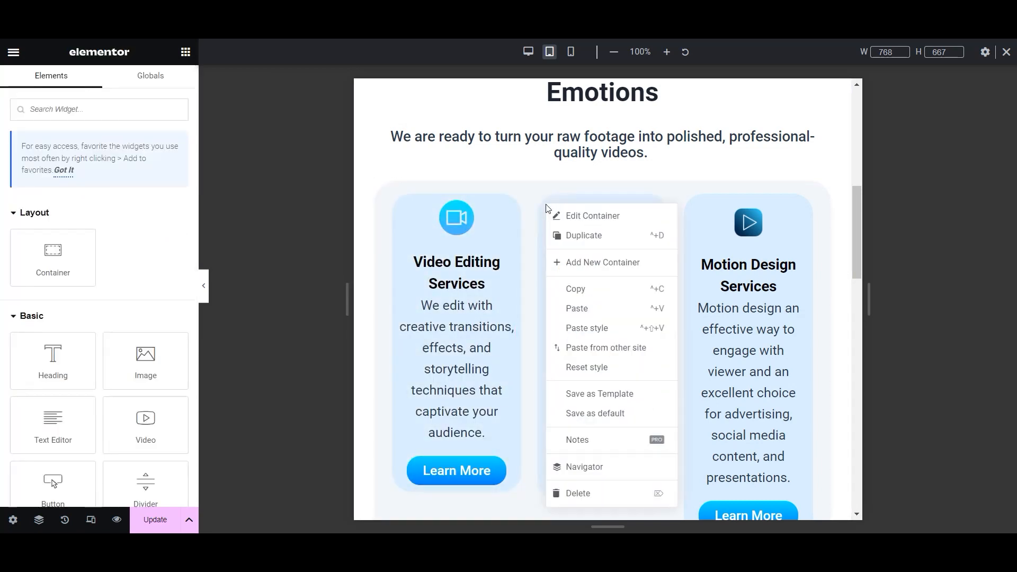
left_click(582, 324)
right_click(692, 201)
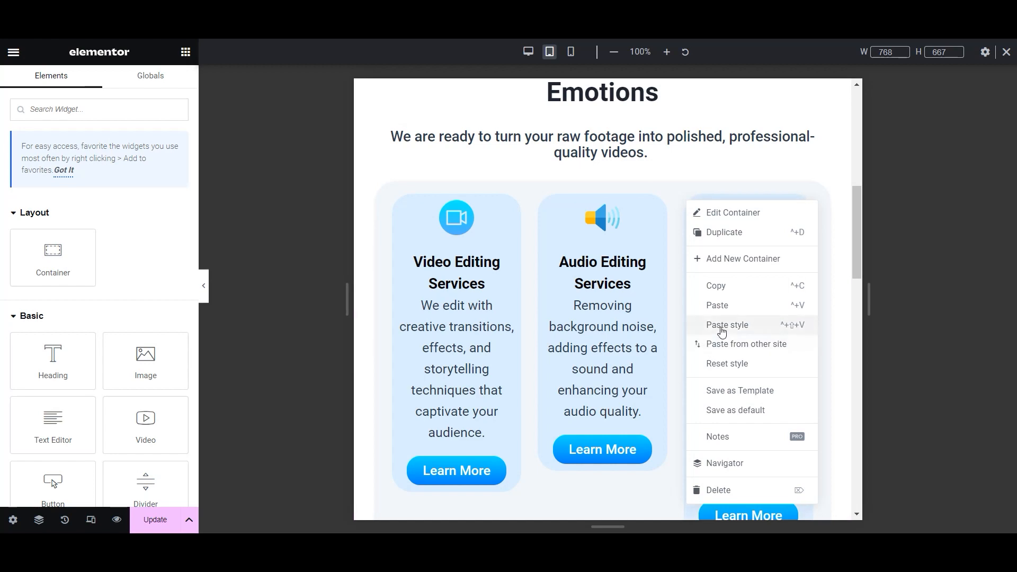
left_click(721, 325)
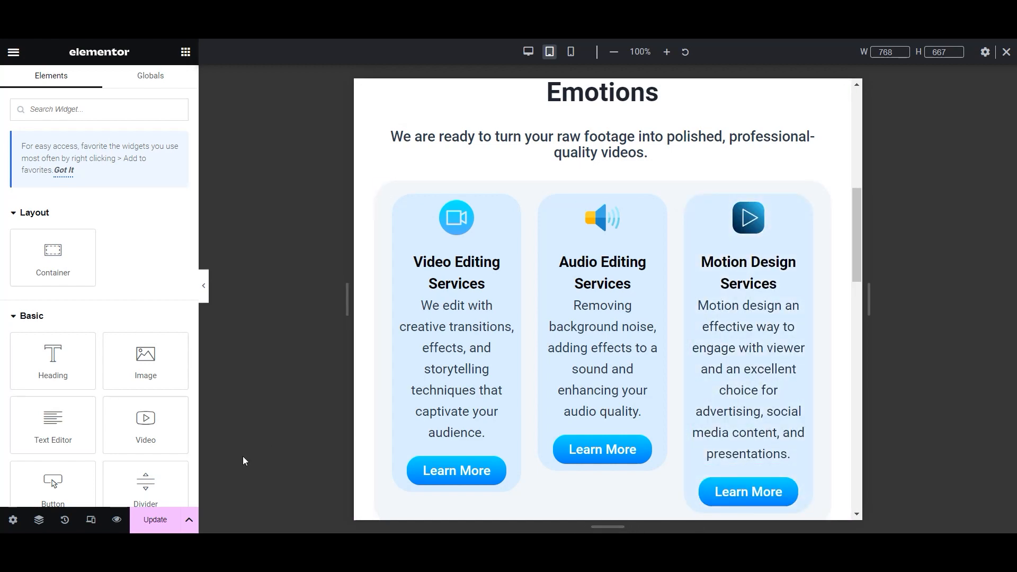
- Save the page with the restyled cards
scroll(610, 407, "down", 12)
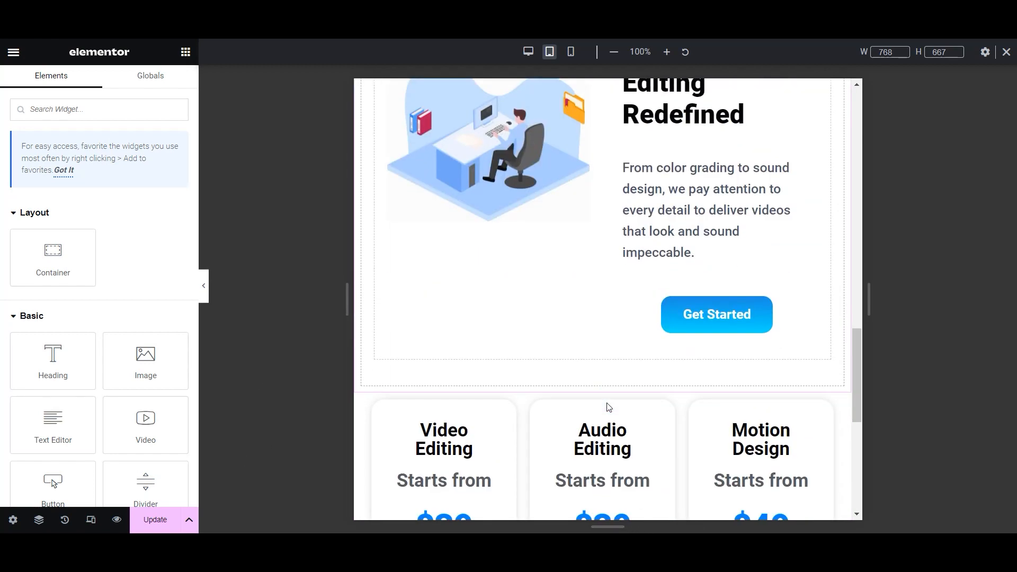
scroll(608, 405, "down", 6)
left_click(155, 520)
scroll(531, 412, "up", 2)
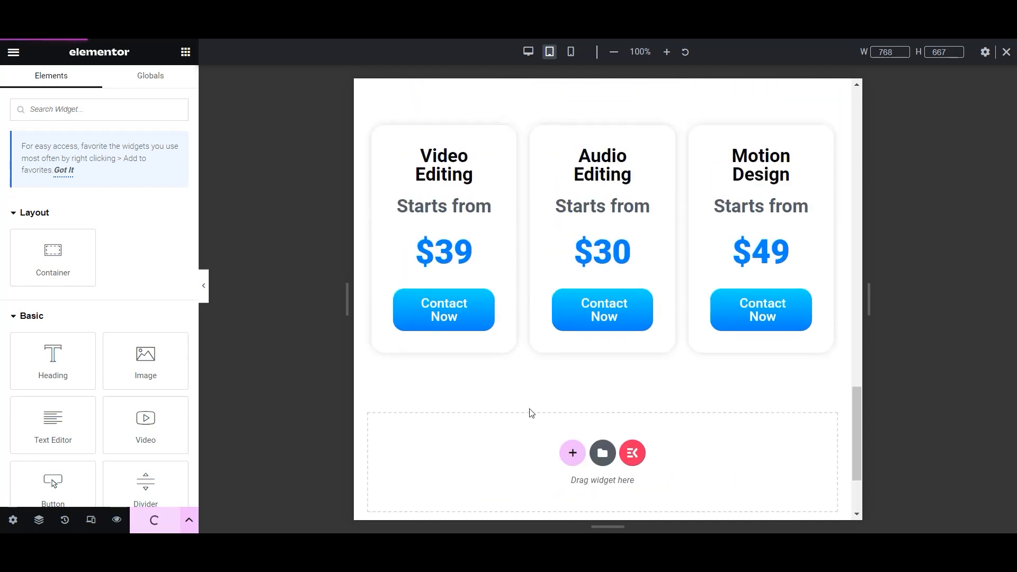
scroll(710, 402, "up", 15)
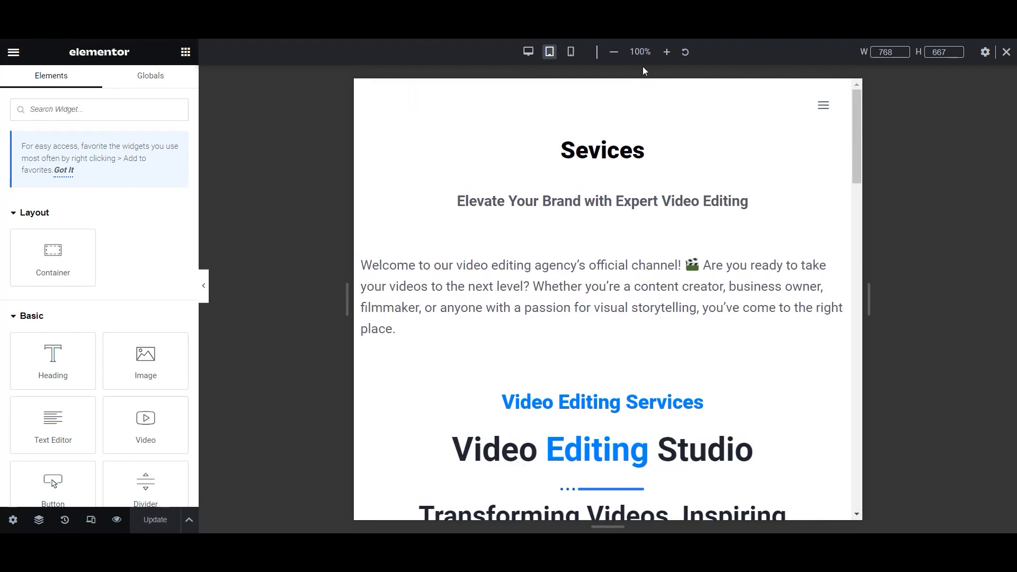
- Set the Sevices heading font size to 50 px and save
left_click(603, 151)
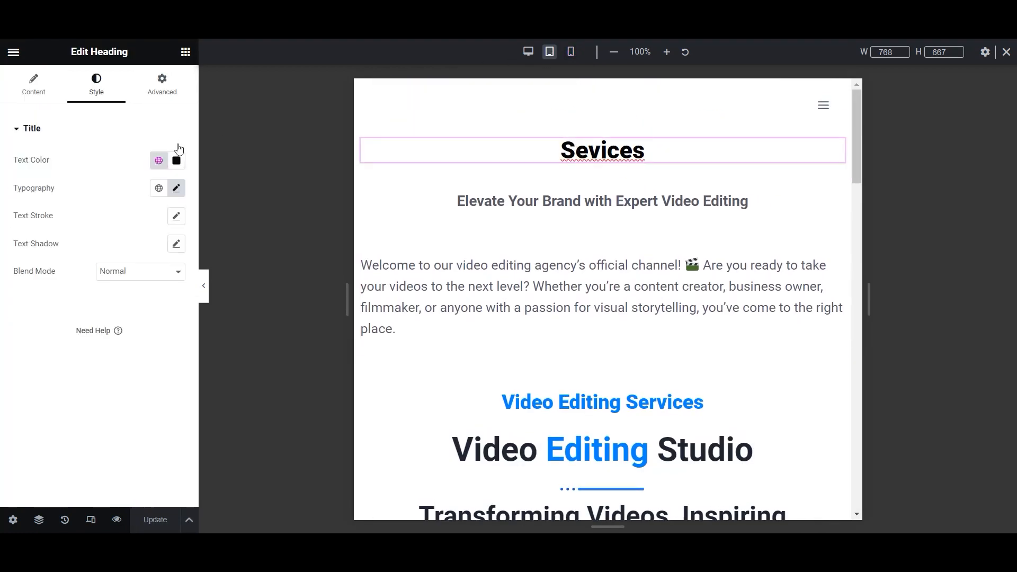
left_click(176, 188)
left_click(166, 290)
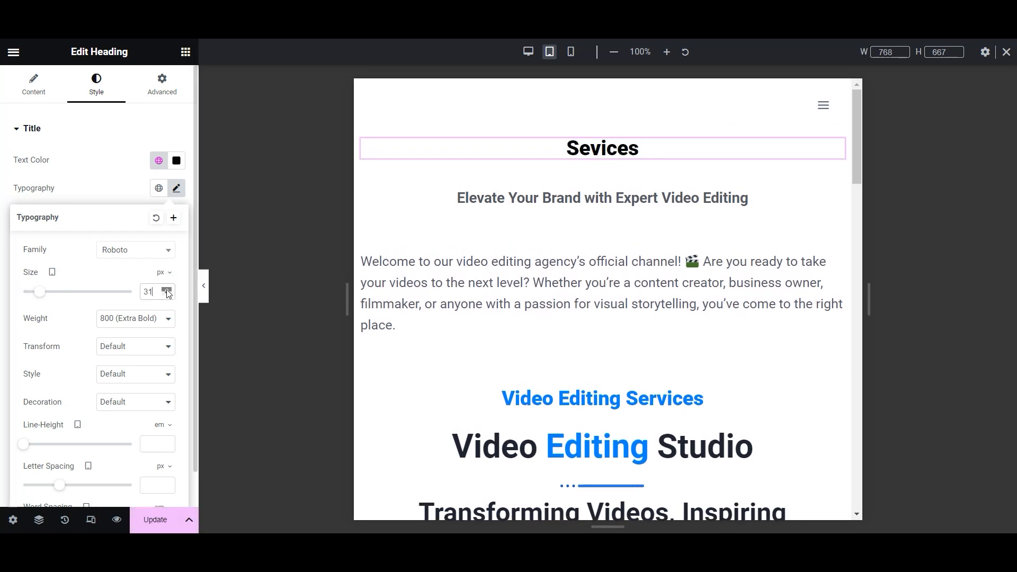
left_click(167, 291)
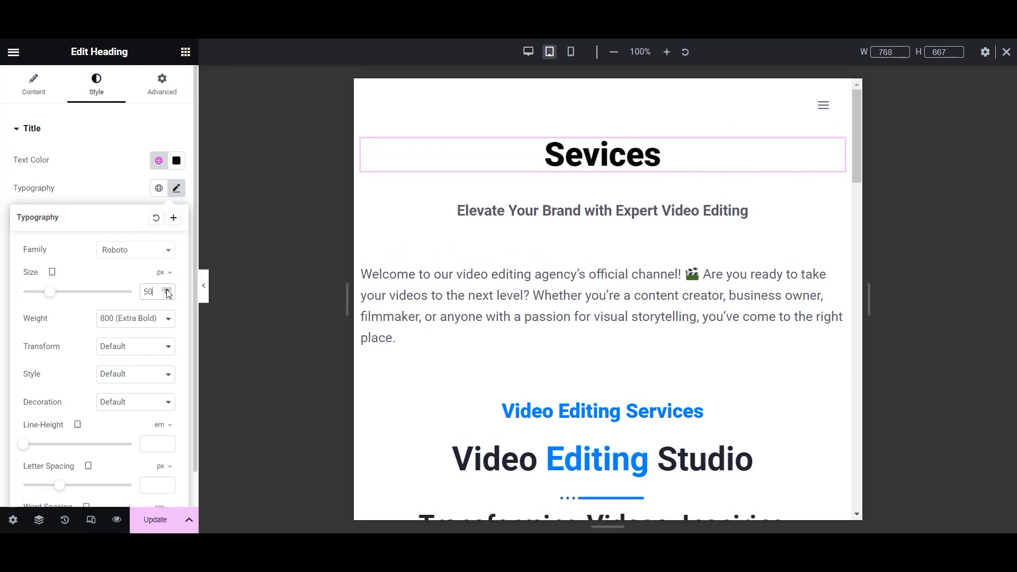
left_click(140, 519)
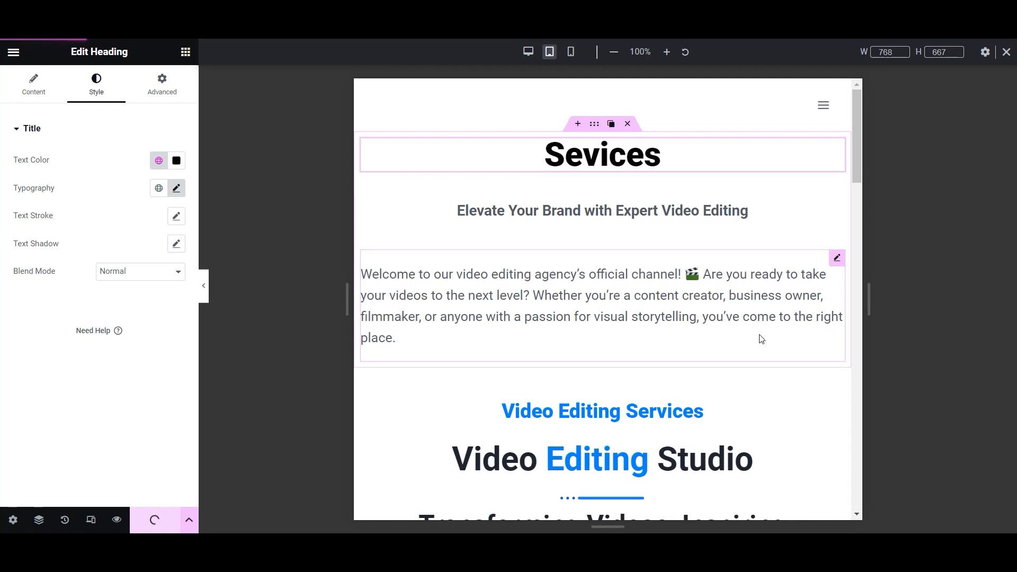
- Switch to the mobile preview and bring up the Sevices heading's typography
scroll(762, 339, "down", 10)
scroll(761, 339, "up", 10)
left_click(571, 51)
scroll(600, 220, "down", 4)
scroll(600, 220, "up", 4)
left_click(177, 188)
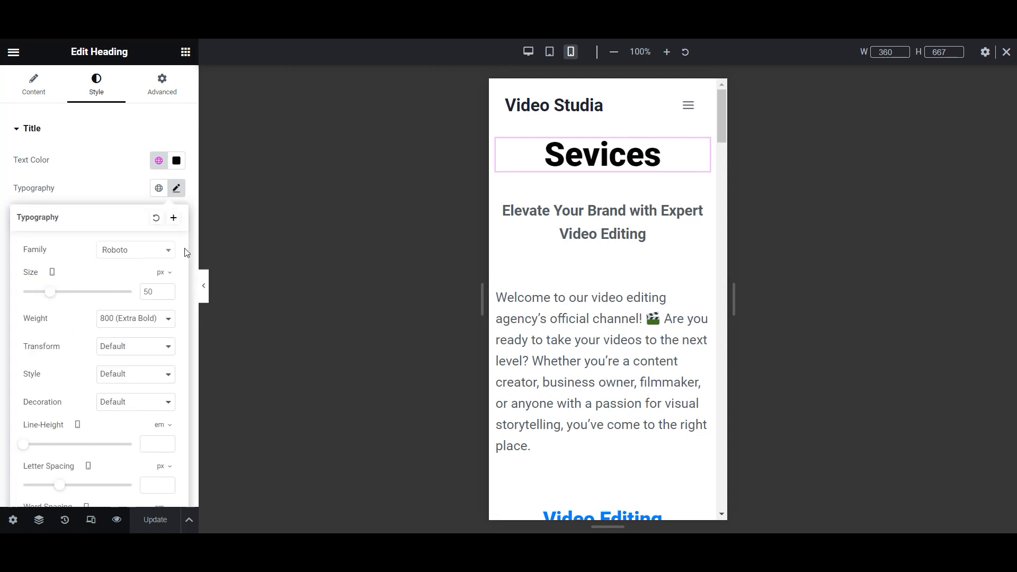
- Set the mobile Sevices heading size to 42 px and save
left_click(167, 295)
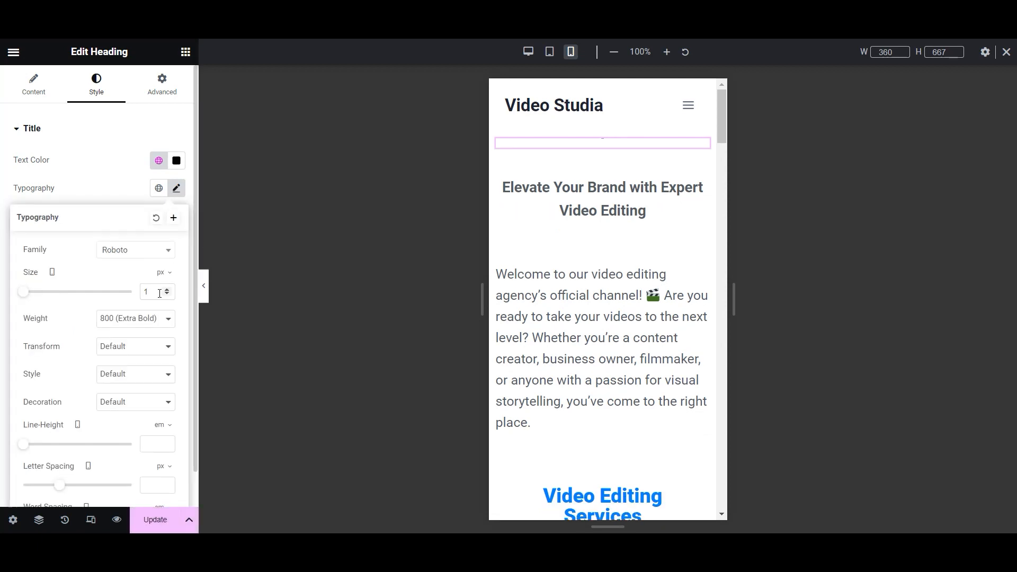
type("42")
left_click(155, 522)
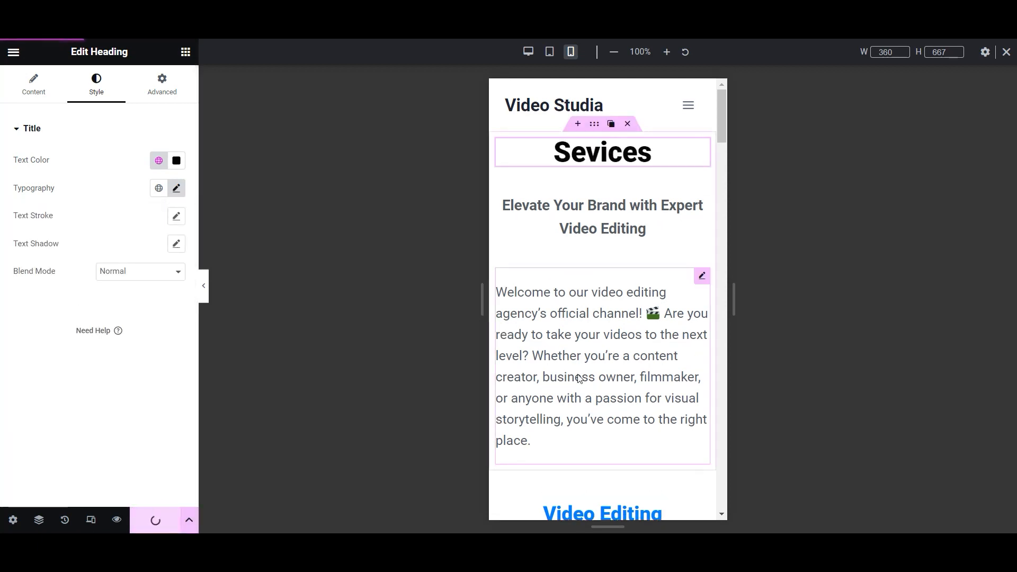
- Enlarge the hero paragraph below the heading to 22 px on mobile and save
scroll(636, 310, "down", 4)
scroll(690, 255, "down", 5)
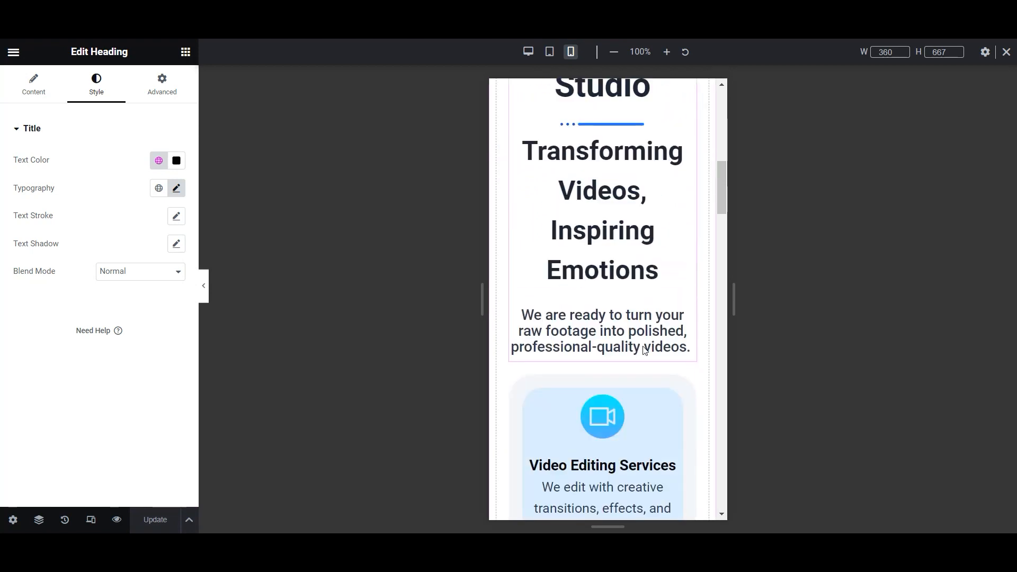
scroll(647, 348, "up", 3)
scroll(629, 209, "down", 6)
scroll(621, 321, "down", 10)
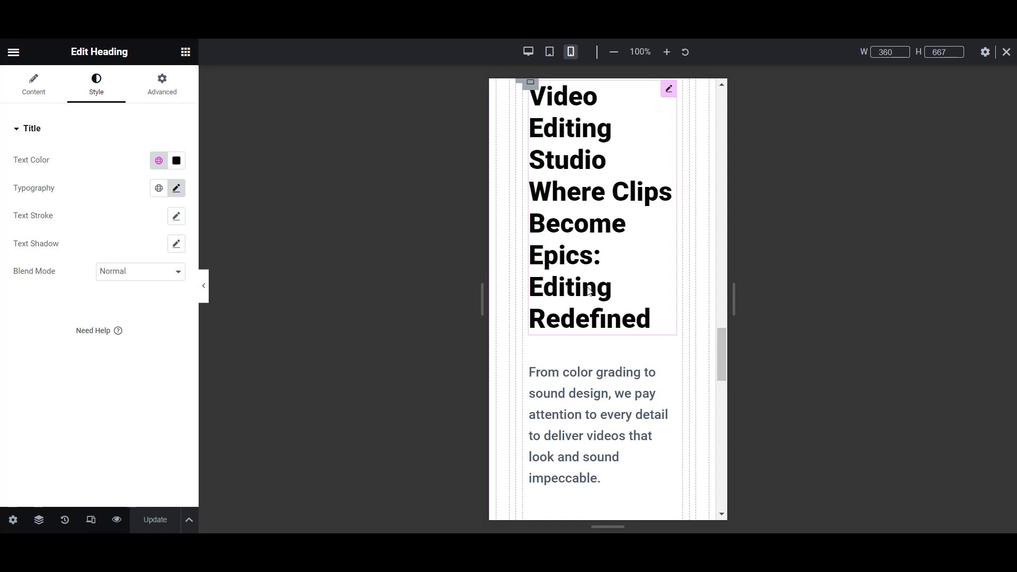
scroll(612, 404, "down", 4)
scroll(681, 193, "up", 1)
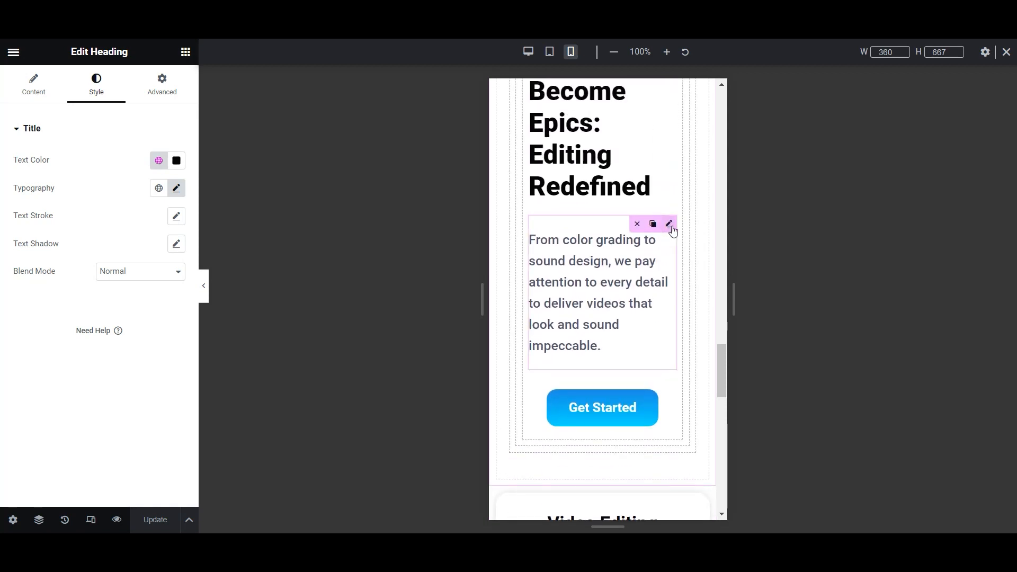
left_click(670, 227)
left_click(176, 216)
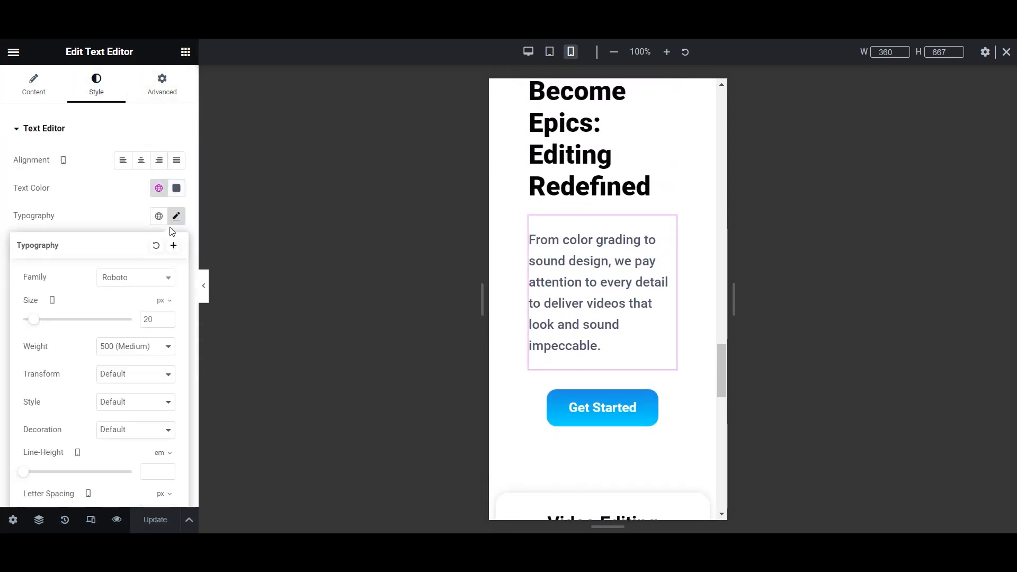
left_click(165, 317)
left_click_drag(166, 319, 166, 319)
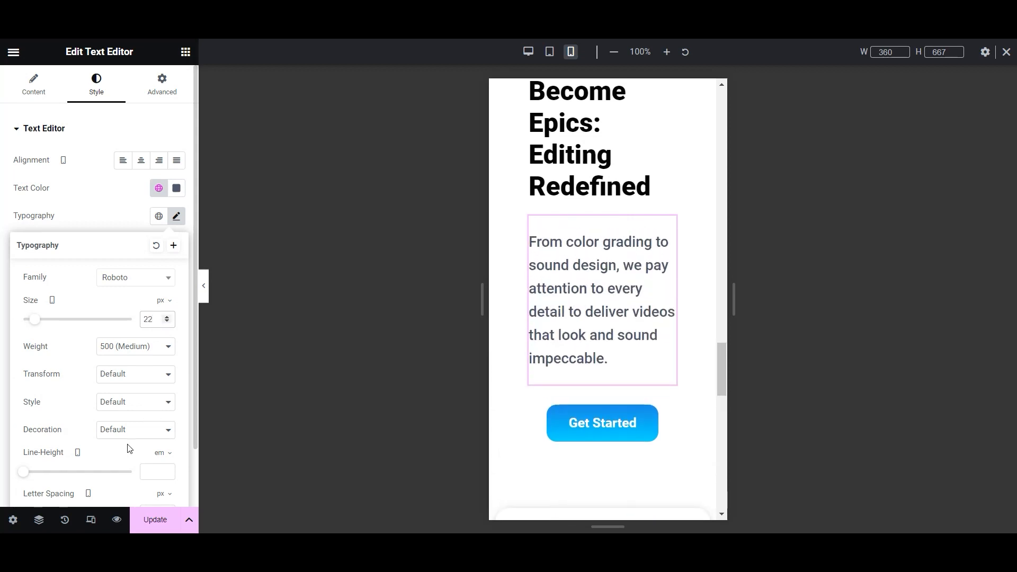
left_click(143, 526)
- Return to desktop view and open the Contact page in Elementor
scroll(643, 347, "down", 5)
scroll(642, 347, "down", 10)
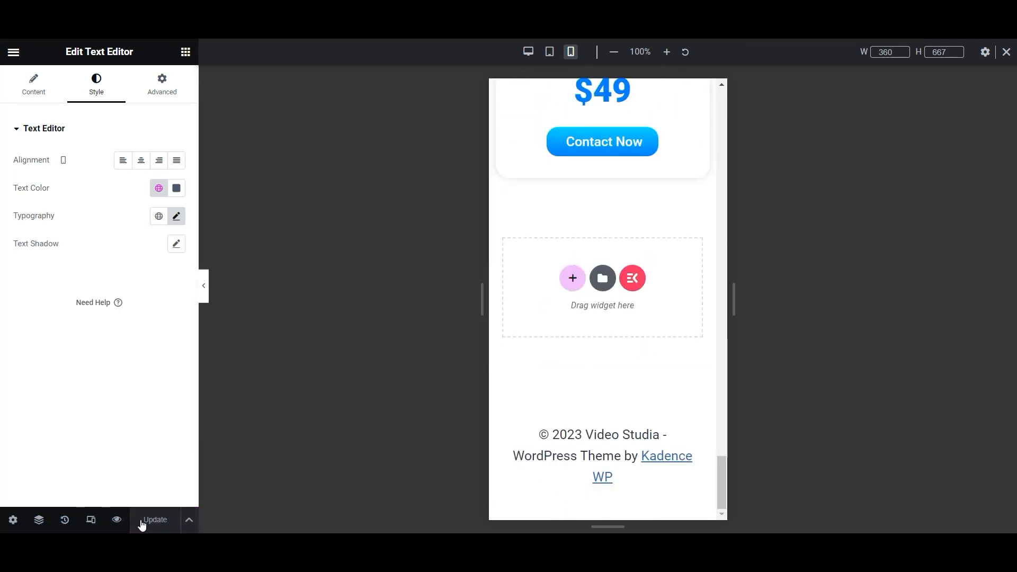
left_click(528, 51)
scroll(654, 352, "up", 5)
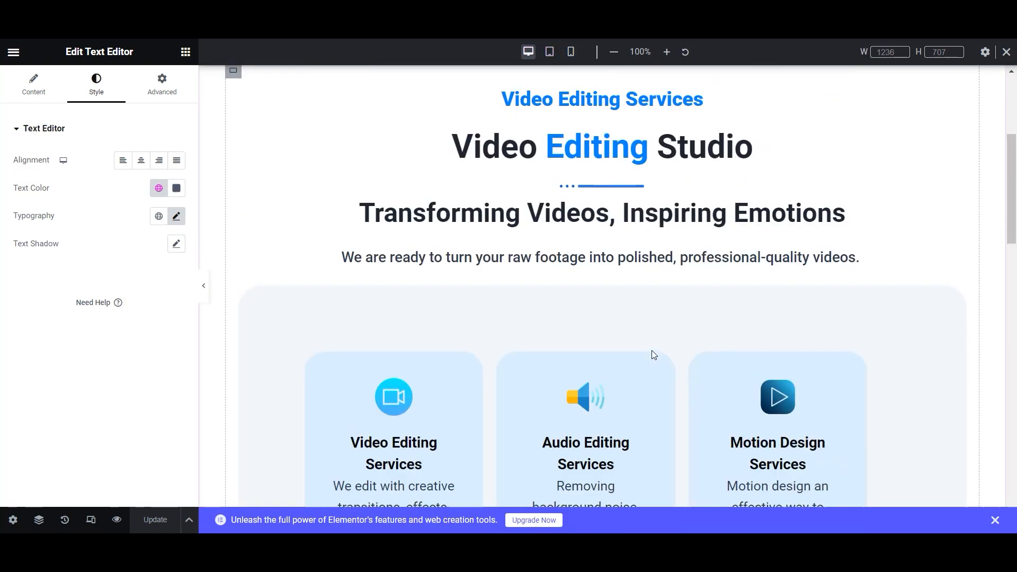
scroll(653, 351, "up", 5)
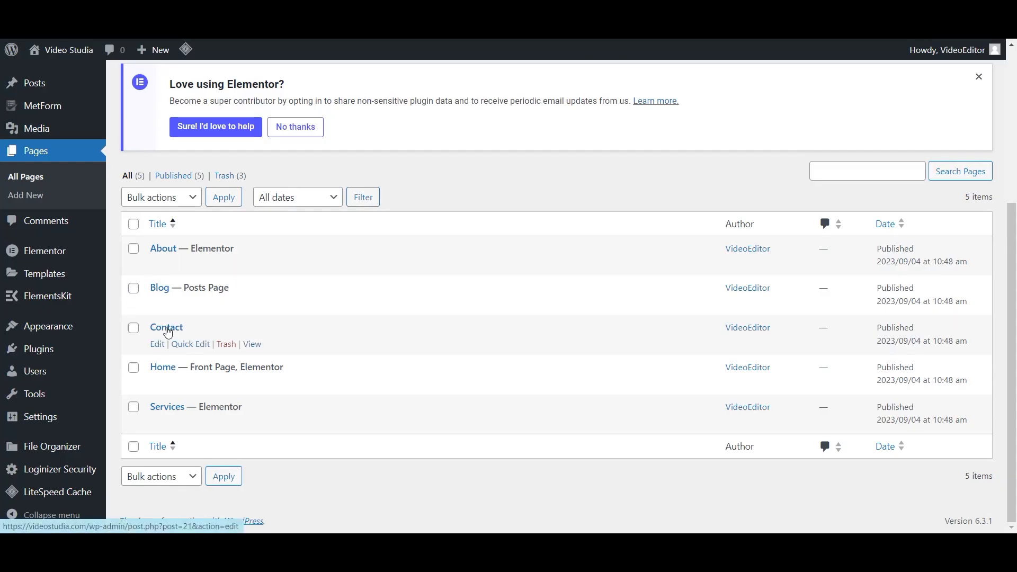
left_click(167, 330)
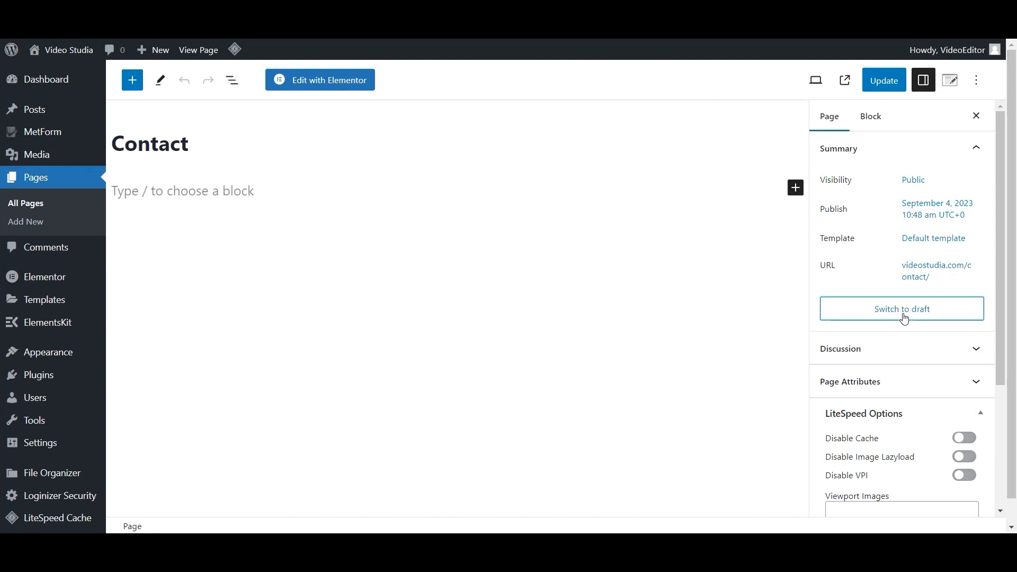
left_click(334, 81)
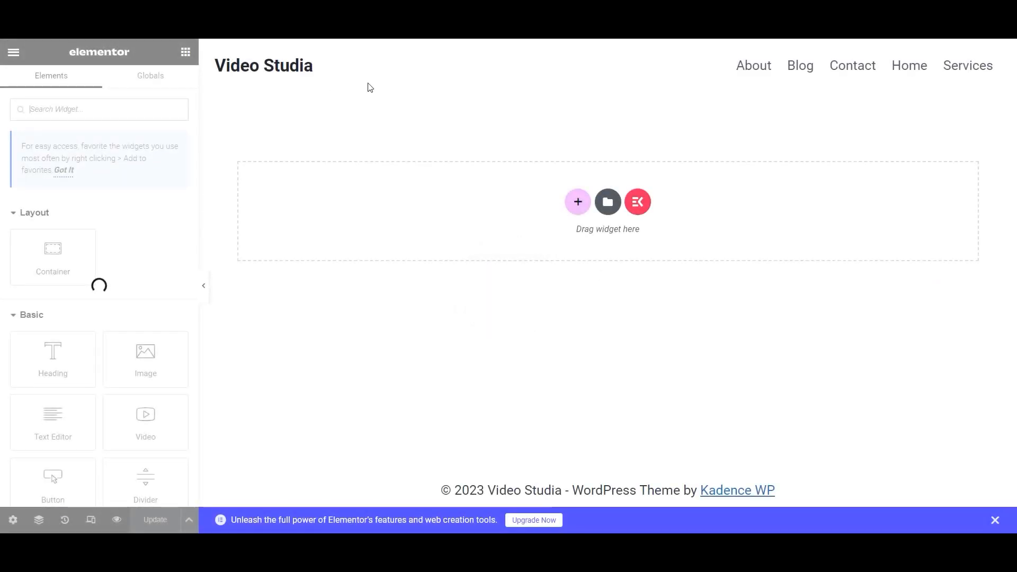
- Add a single-column container with a centred 'Contact Us' heading
left_click(576, 201)
left_click(425, 231)
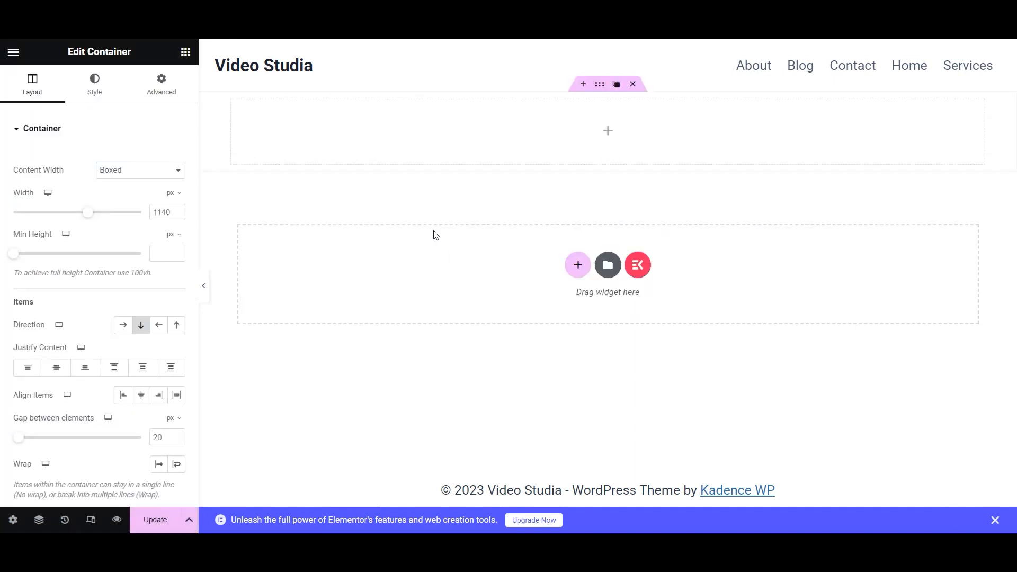
left_click(186, 51)
left_click_drag(53, 347, 545, 140)
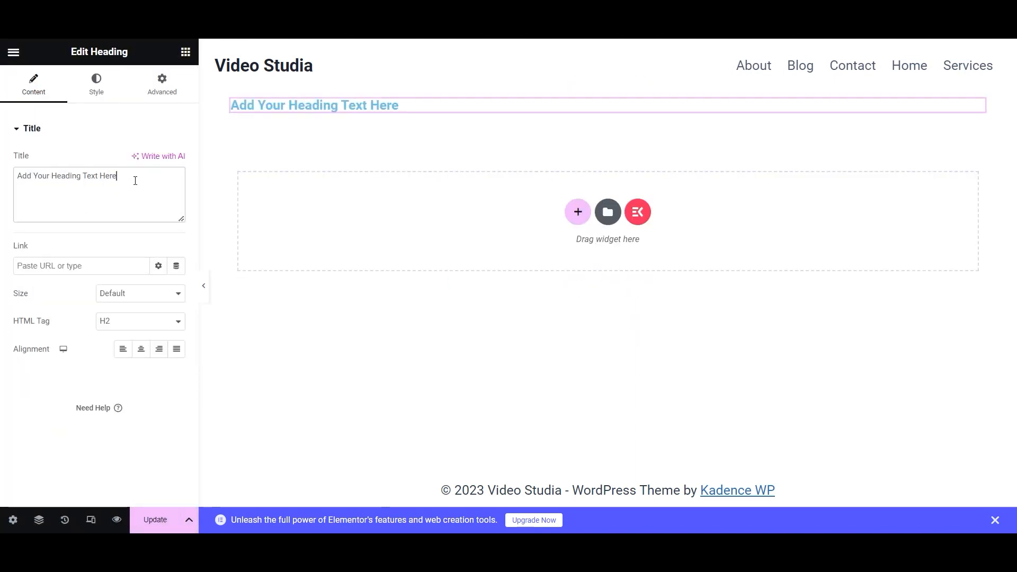
left_click_drag(135, 181, 2, 182)
type("Contact Us")
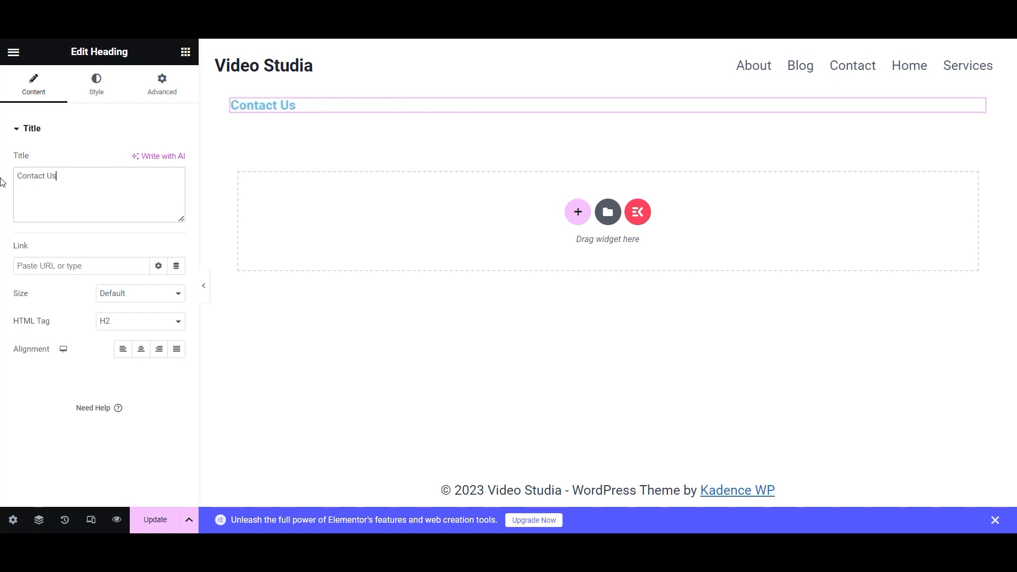
left_click(147, 355)
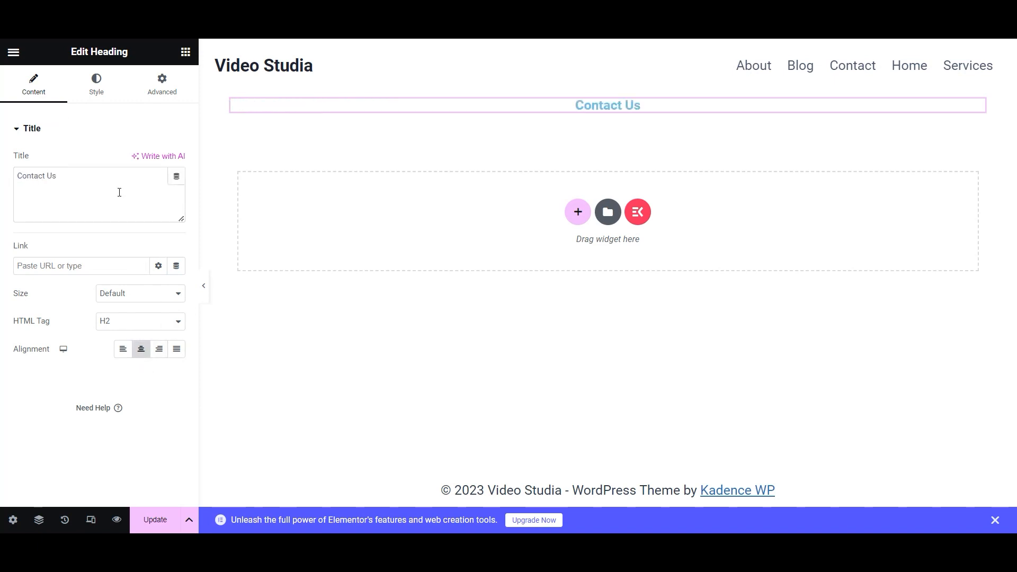
- Style the heading pure black, 44 px, weight 800, and save the page
left_click(96, 84)
left_click(158, 160)
scroll(132, 265, "down", 3)
left_click(95, 365)
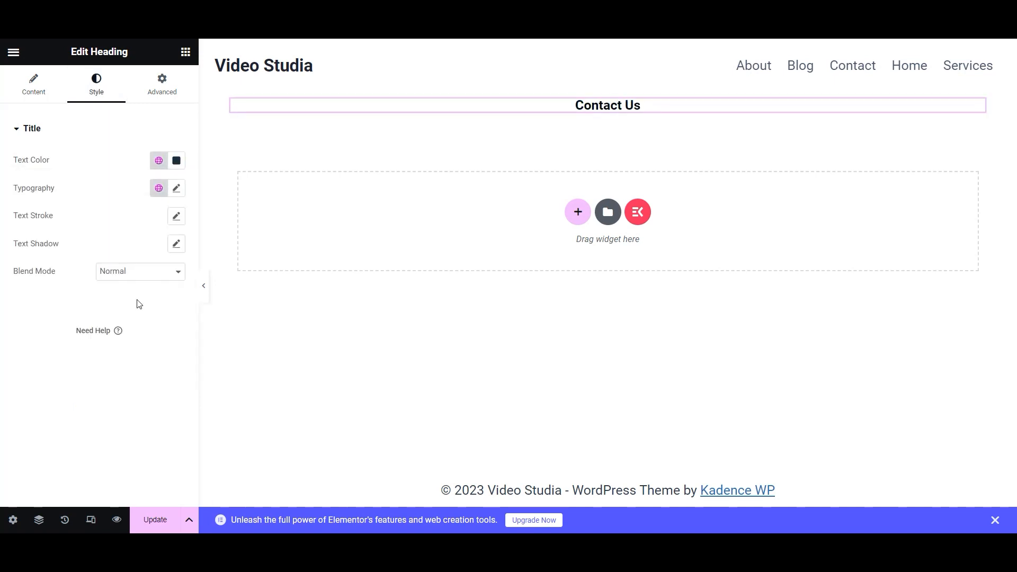
left_click(178, 190)
left_click_drag(167, 289, 166, 295)
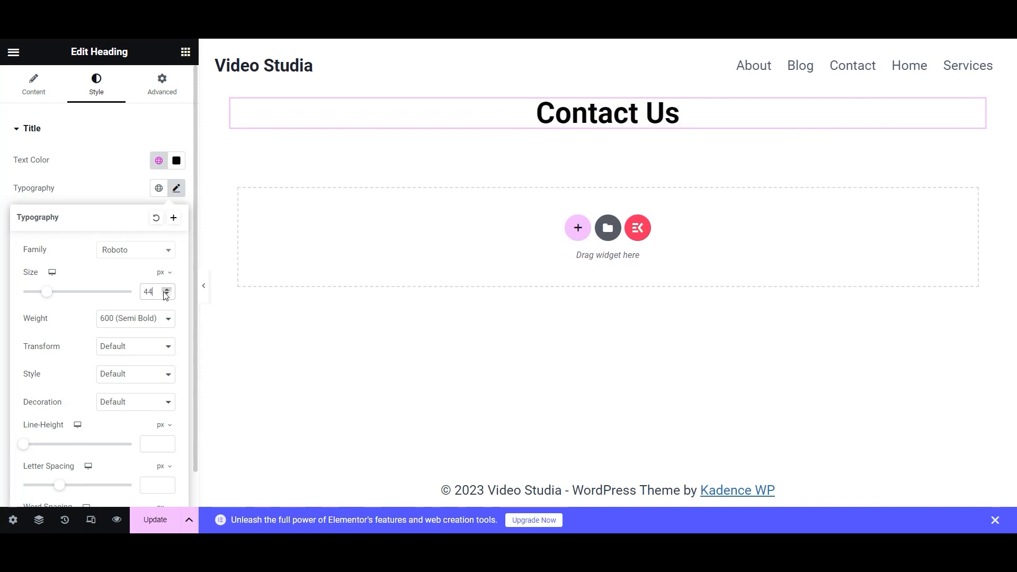
left_click(150, 320)
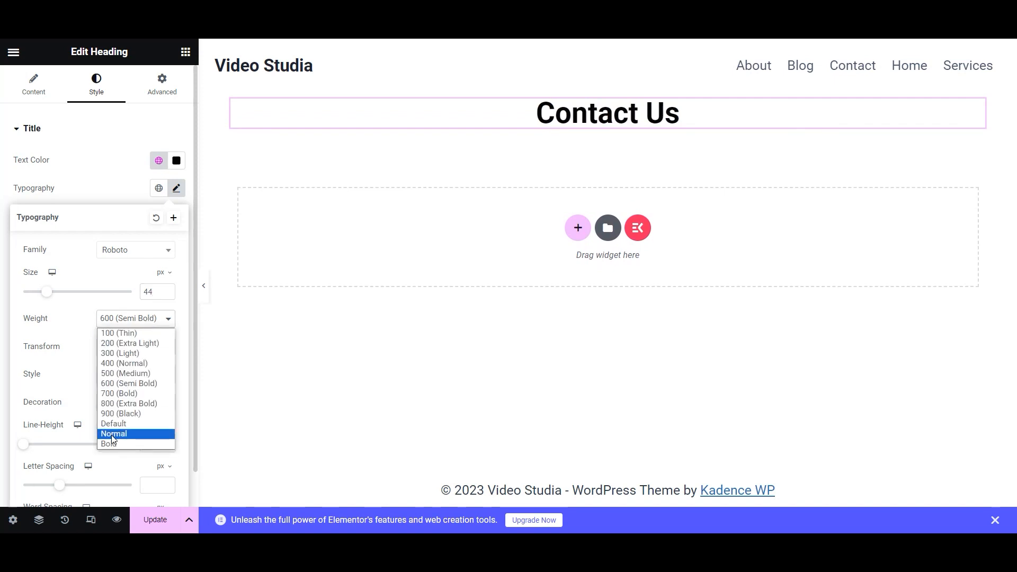
left_click(130, 410)
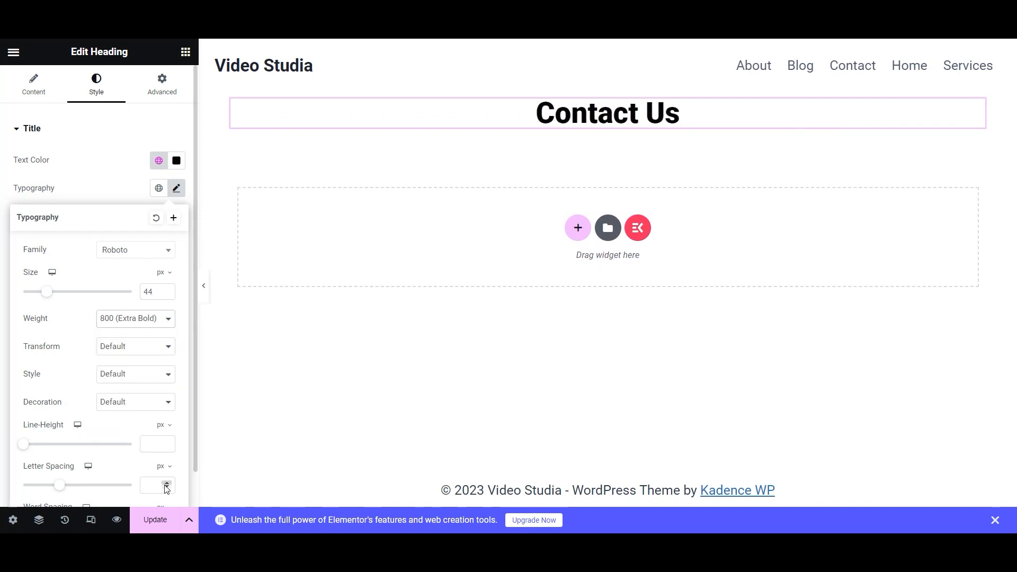
left_click(147, 518)
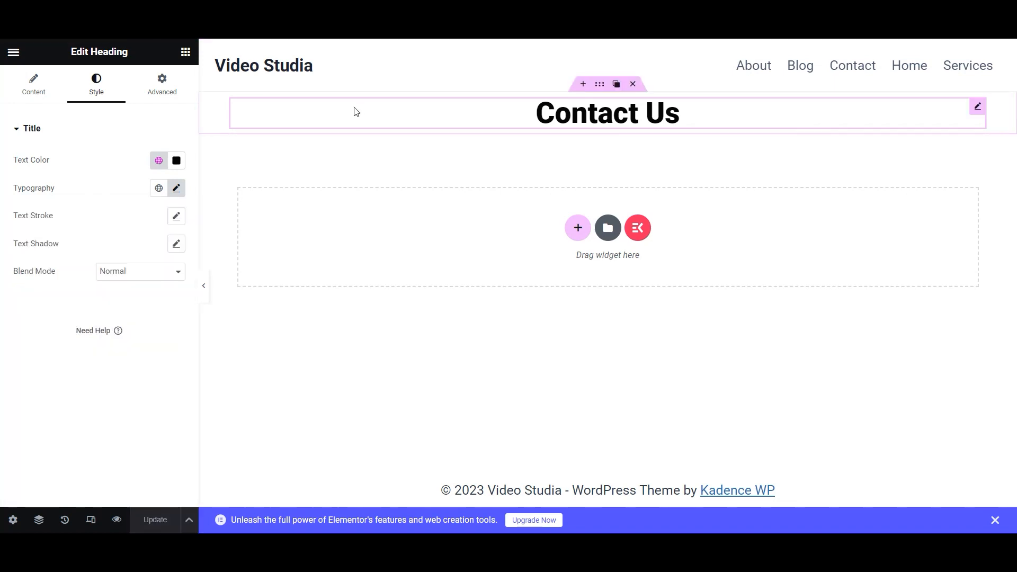
- Add a contact intro text block and a single-column container below it
left_click(185, 51)
left_click_drag(50, 421, 651, 127)
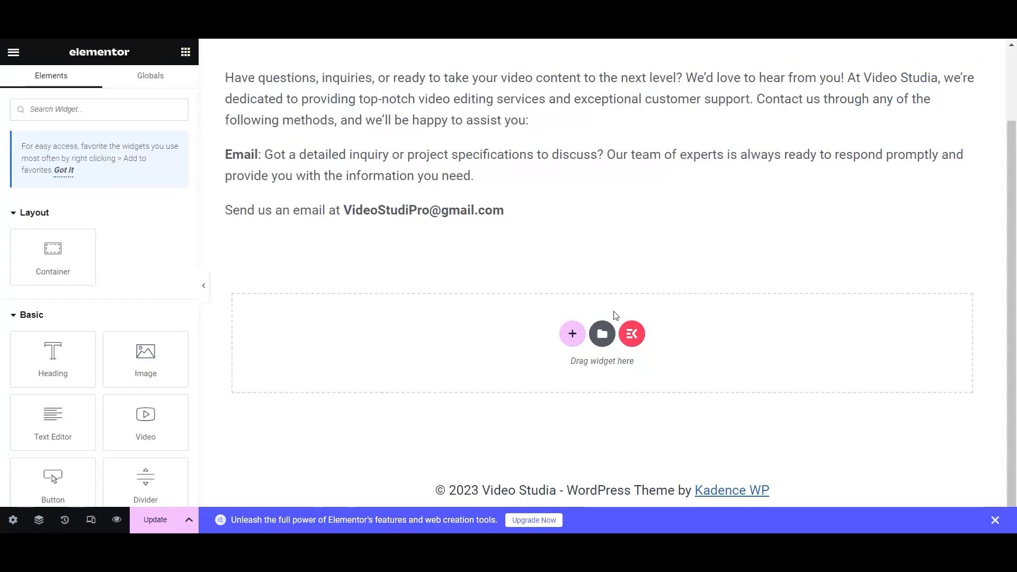
left_click(572, 333)
left_click(420, 318)
- Give the new container 20 px padding and place a MetForm widget in it
left_click(162, 86)
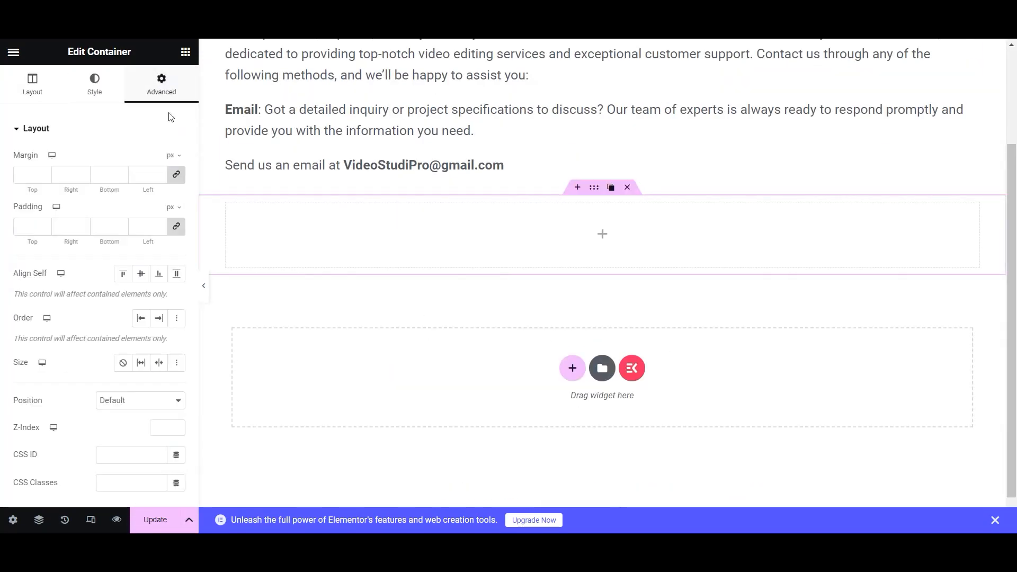
left_click_drag(45, 224, 45, 229)
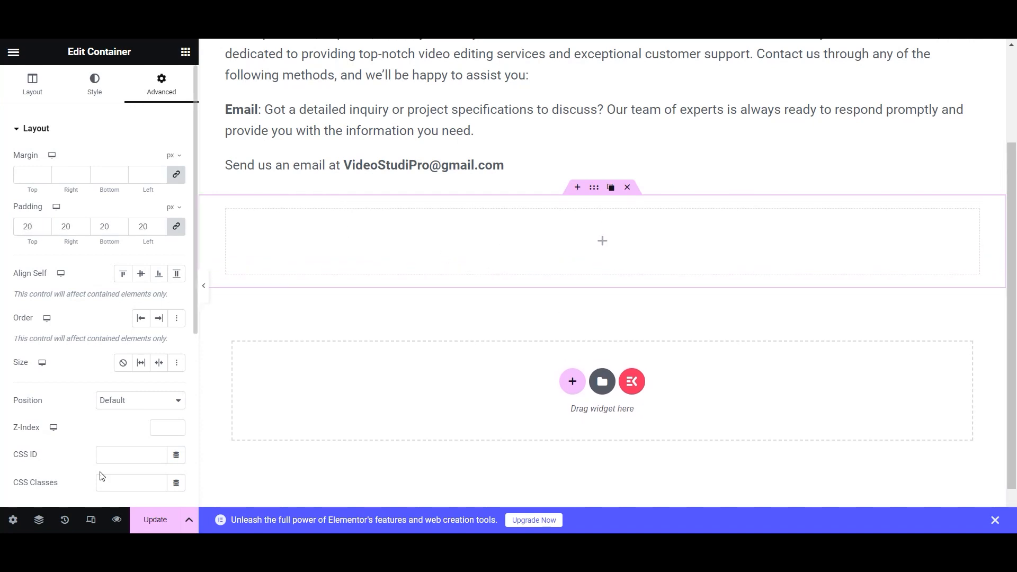
left_click(185, 52)
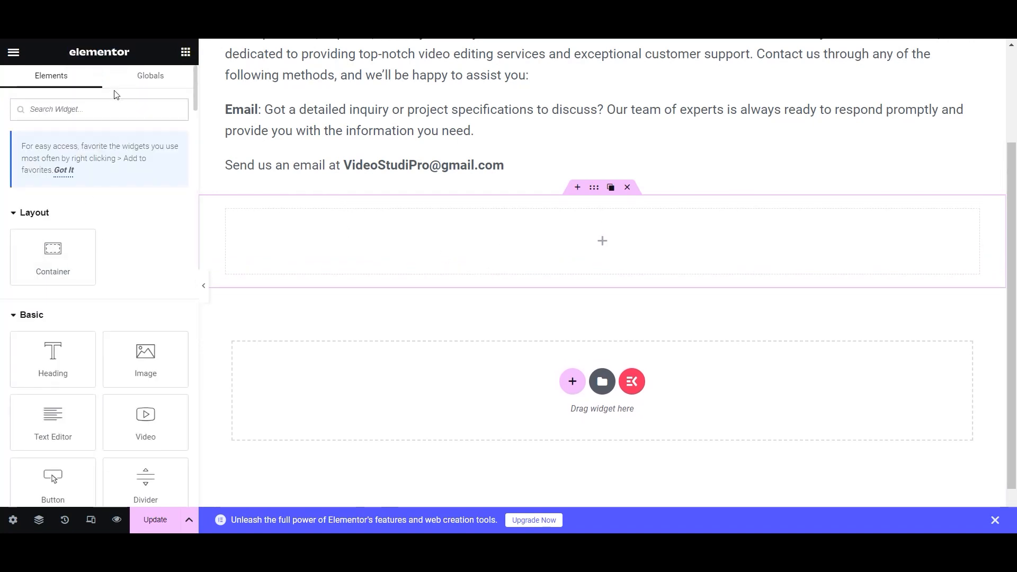
type("met")
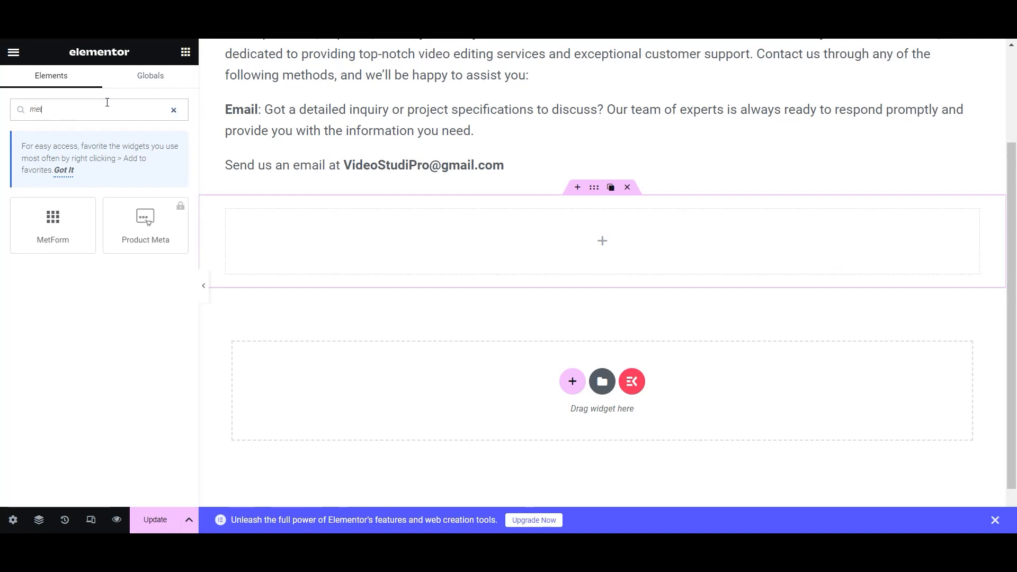
left_click_drag(53, 220, 595, 249)
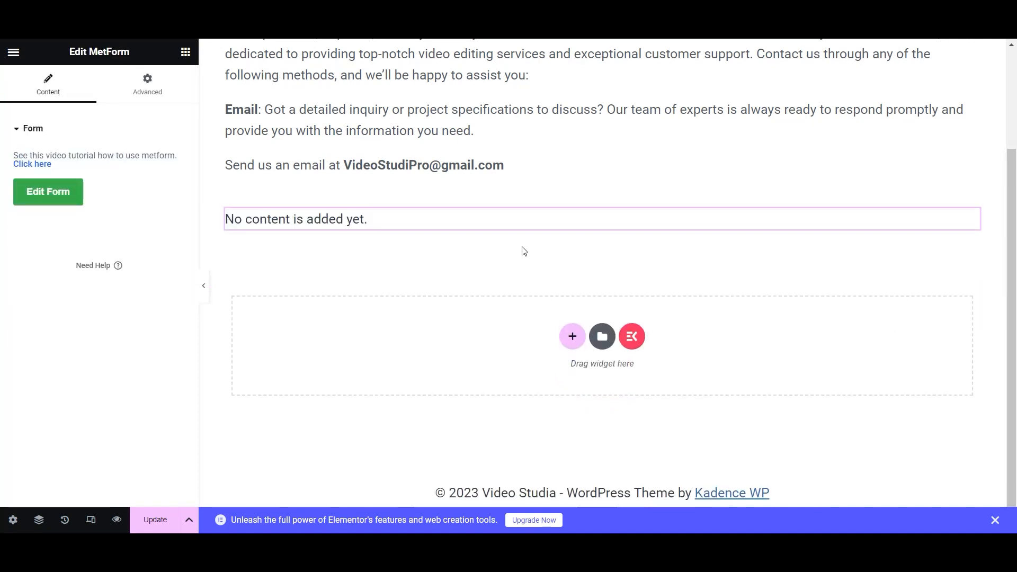
- Create a new blank form and add a single-column container to it
left_click(40, 194)
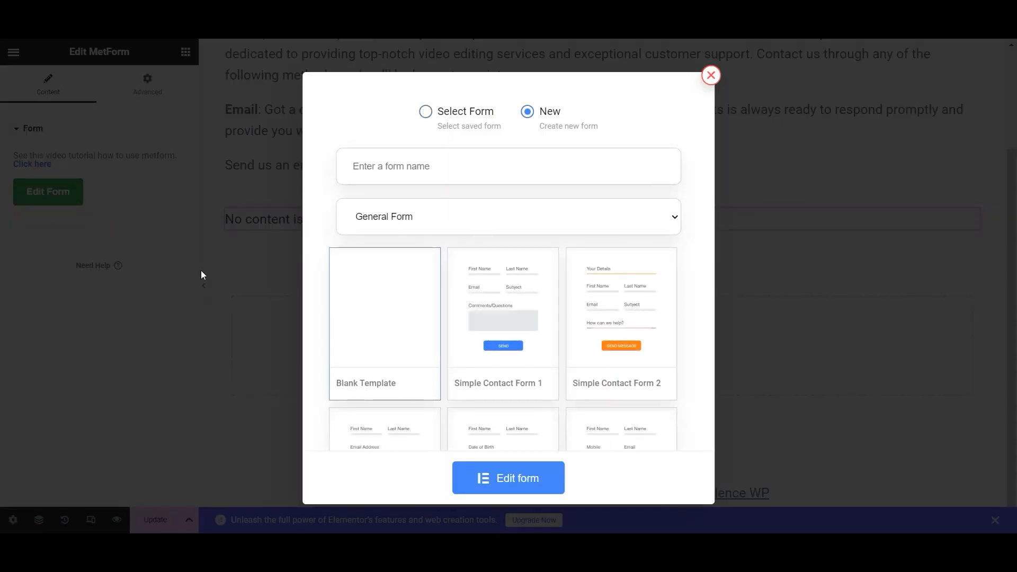
left_click(515, 488)
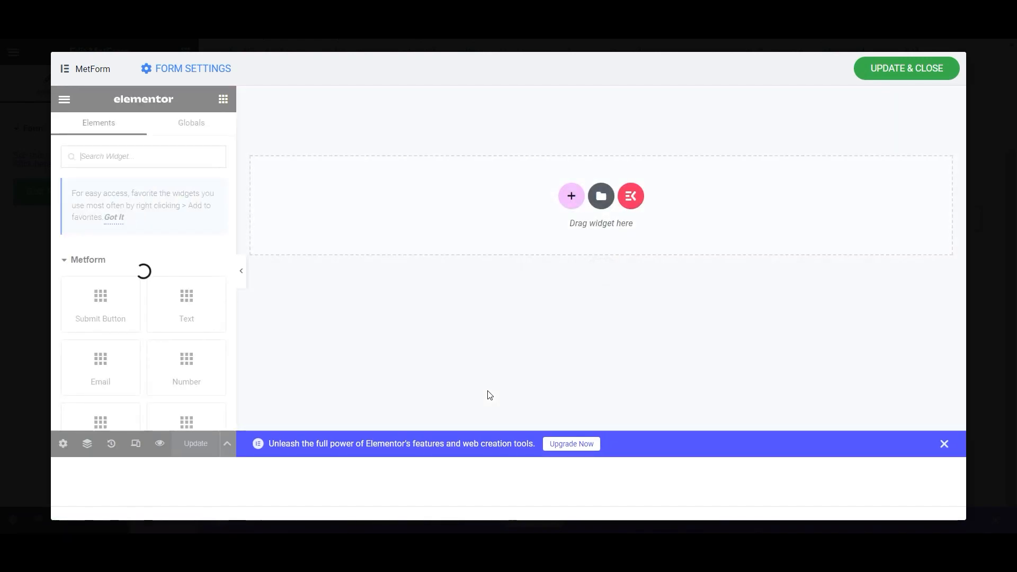
left_click(570, 197)
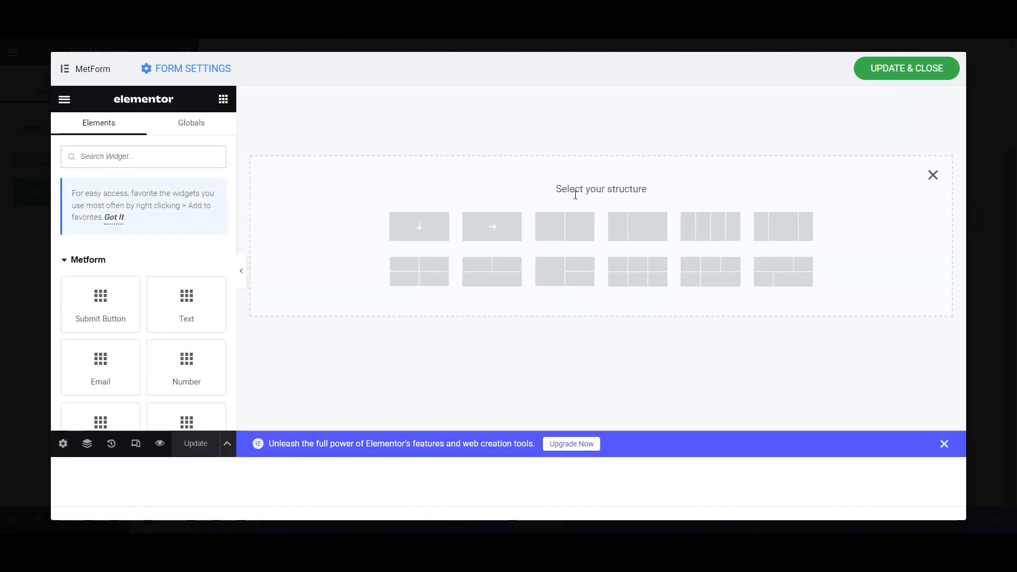
left_click(423, 229)
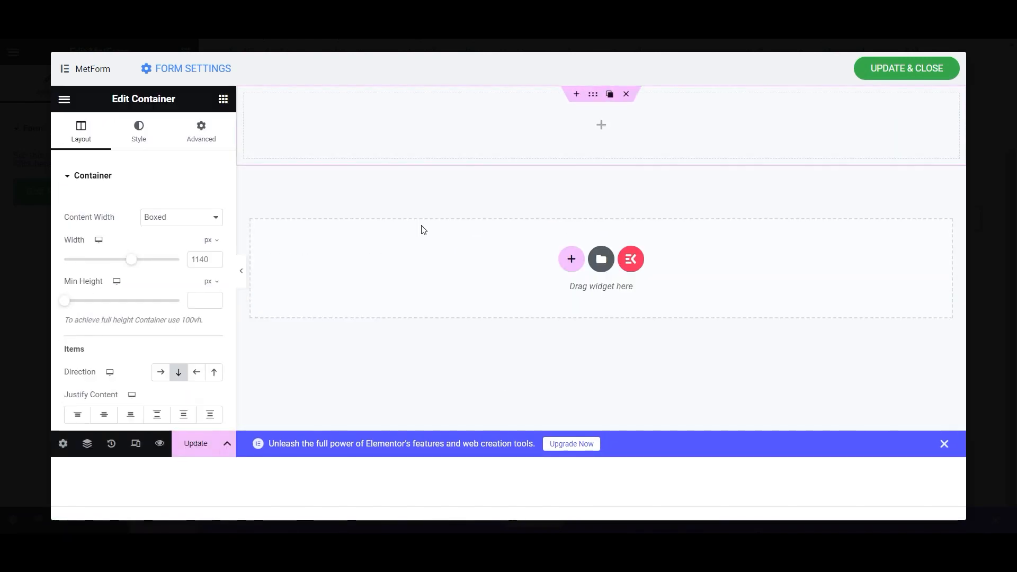
- Set the form container's padding to 16 on every side and save
left_click(210, 132)
left_click(94, 272)
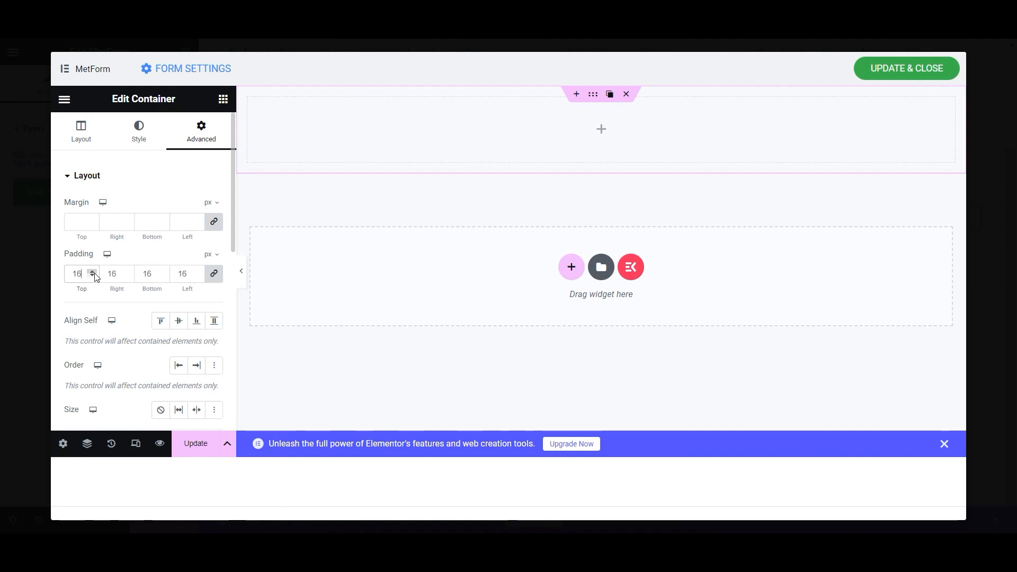
left_click(154, 176)
left_click(194, 445)
- Browse the list of available form widgets
left_click(223, 99)
scroll(87, 331, "down", 4)
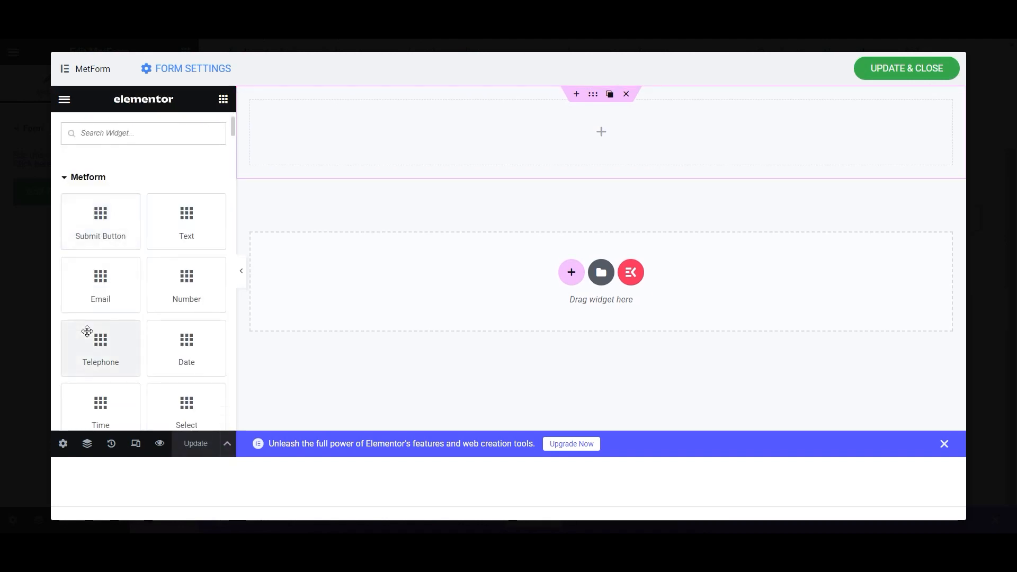
scroll(87, 330, "up", 4)
scroll(163, 300, "down", 10)
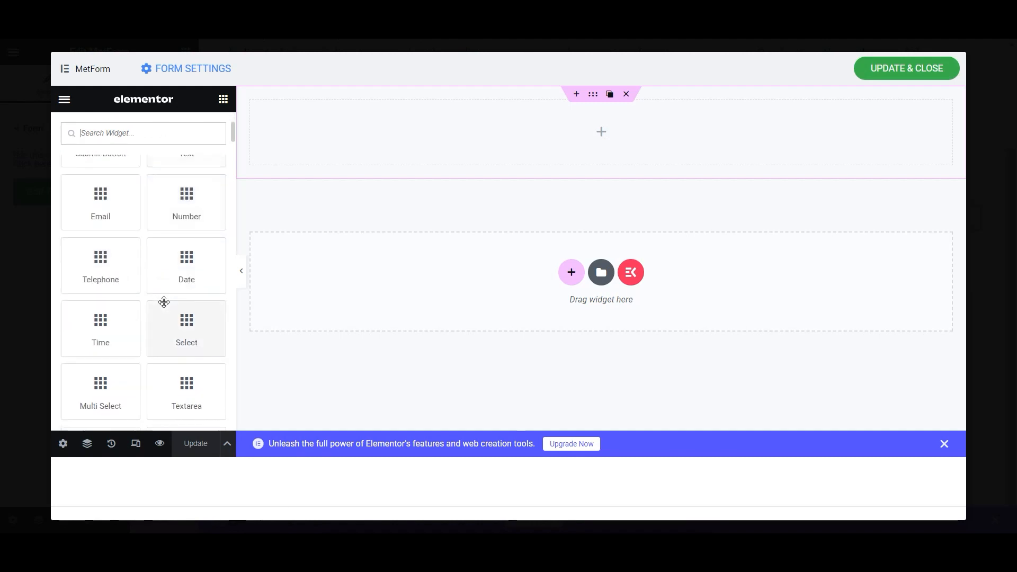
scroll(164, 301, "up", 10)
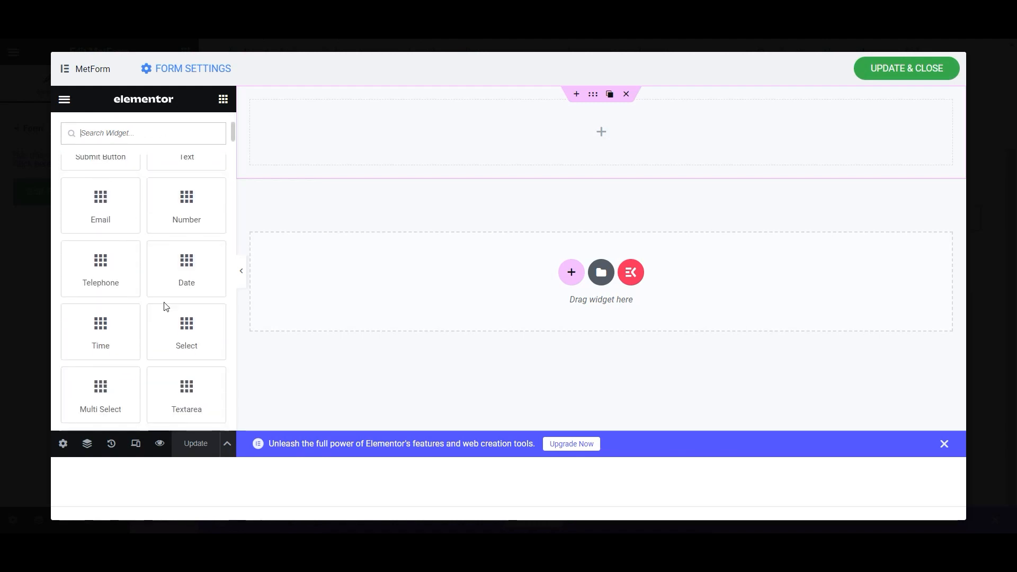
scroll(105, 335, "down", 2)
scroll(105, 335, "up", 2)
- Add a label-free text field with placeholder 'Name' and save the form
left_click_drag(177, 227, 544, 117)
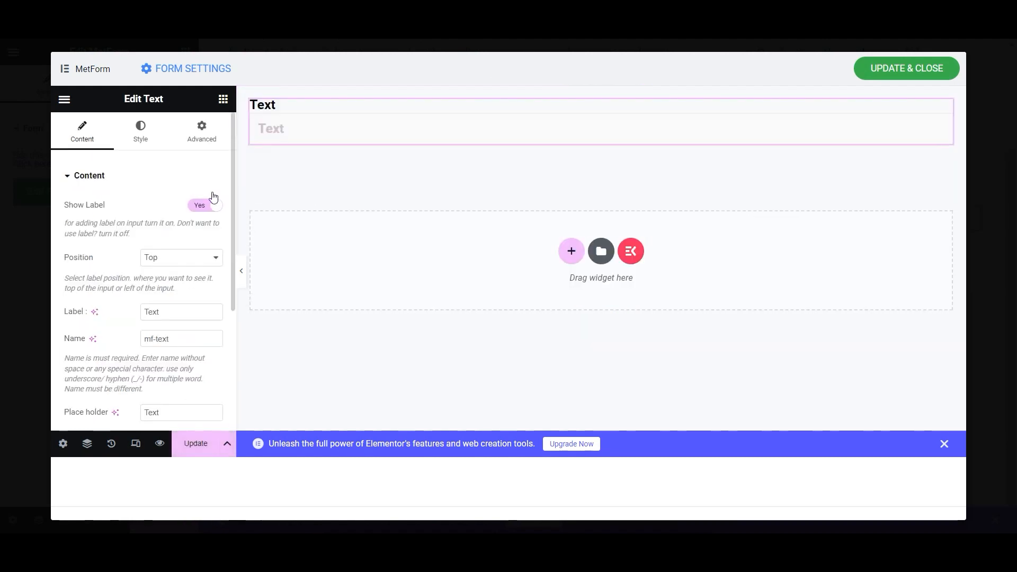
left_click(203, 205)
left_click_drag(177, 332, 130, 332)
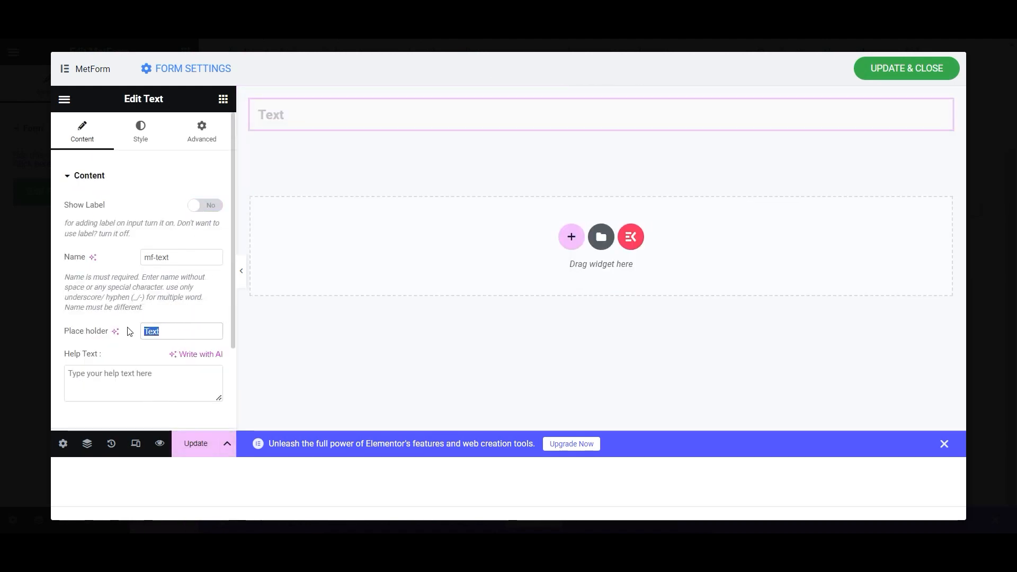
type("Name")
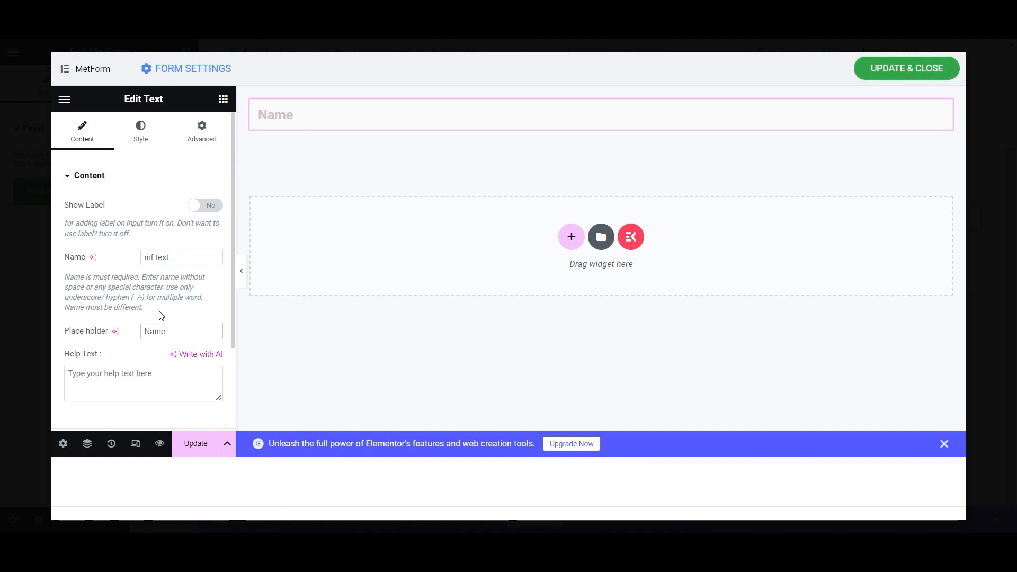
left_click(195, 448)
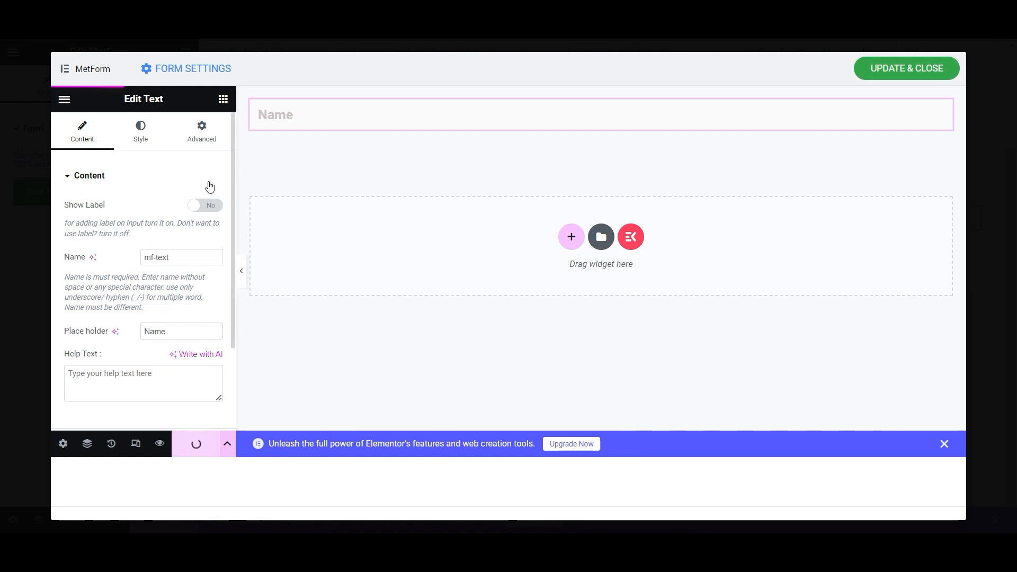
- Add a label-free Email field below the Name field and save
left_click(223, 99)
left_click_drag(129, 345, 419, 134)
left_click(205, 245)
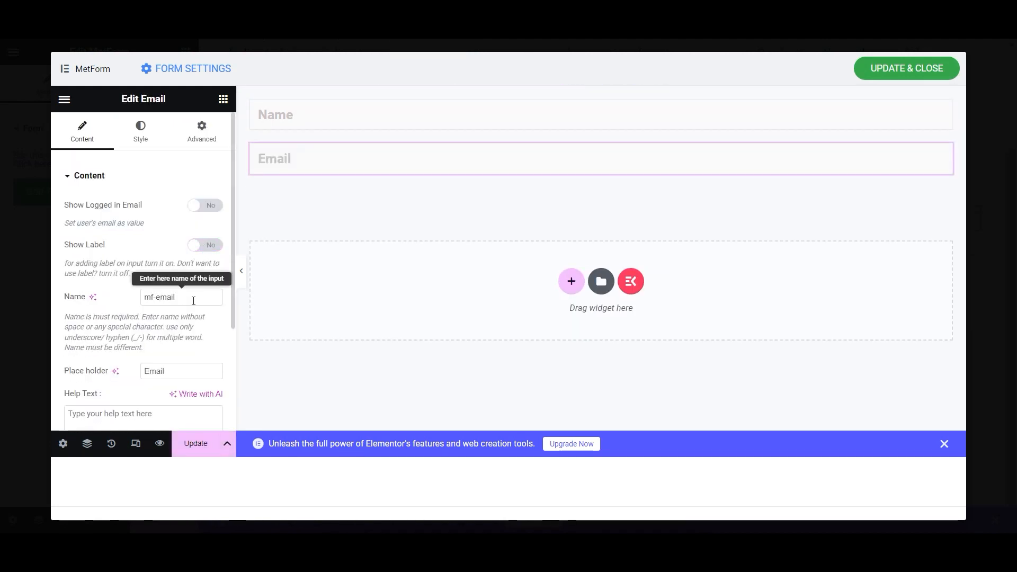
left_click(188, 448)
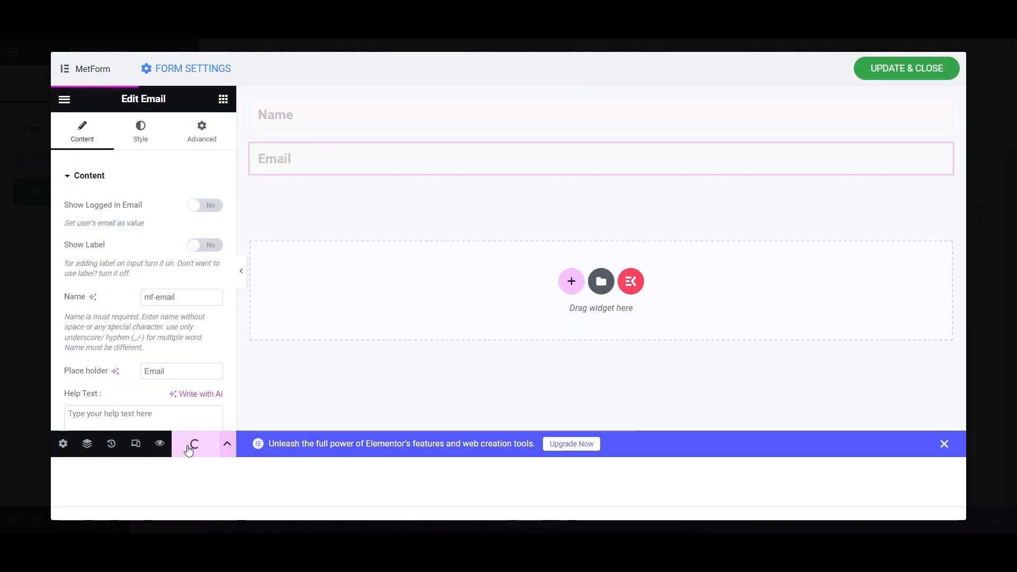
- Add a label-free textarea with placeholder 'Please write your question here' and save
left_click(223, 99)
mouse_move(191, 307)
left_mouse_down()
mouse_move(325, 211)
mouse_move(189, 297)
left_mouse_up()
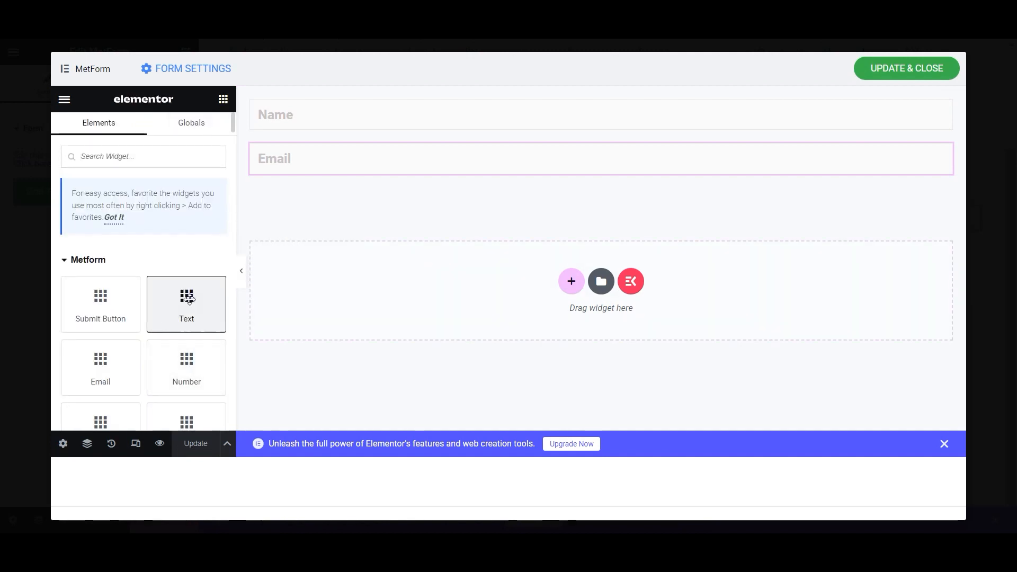
scroll(188, 297, "down", 6)
scroll(190, 302, "up", 8)
scroll(191, 302, "down", 10)
scroll(190, 301, "up", 5)
scroll(190, 299, "up", 2)
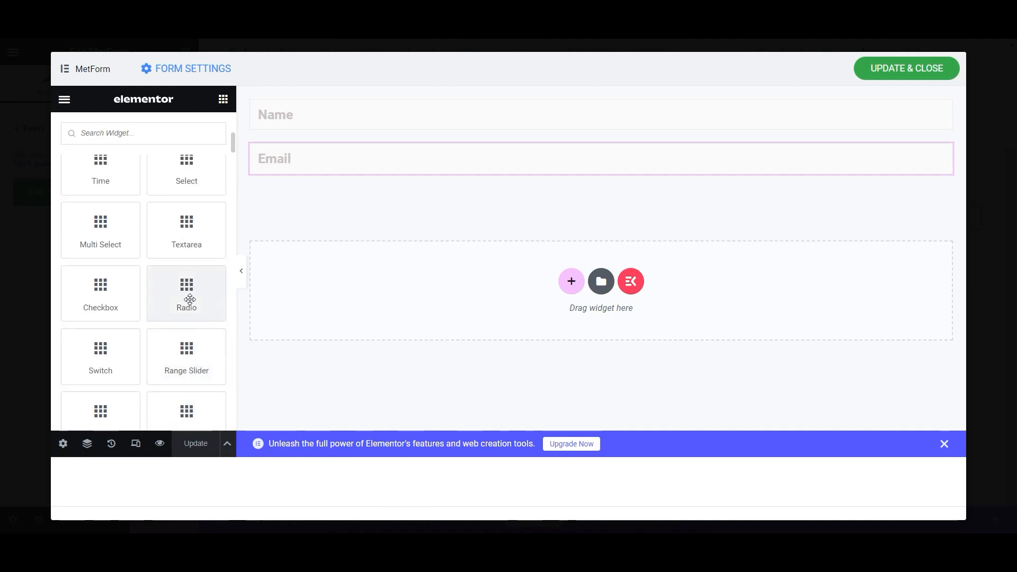
left_click_drag(193, 227, 336, 164)
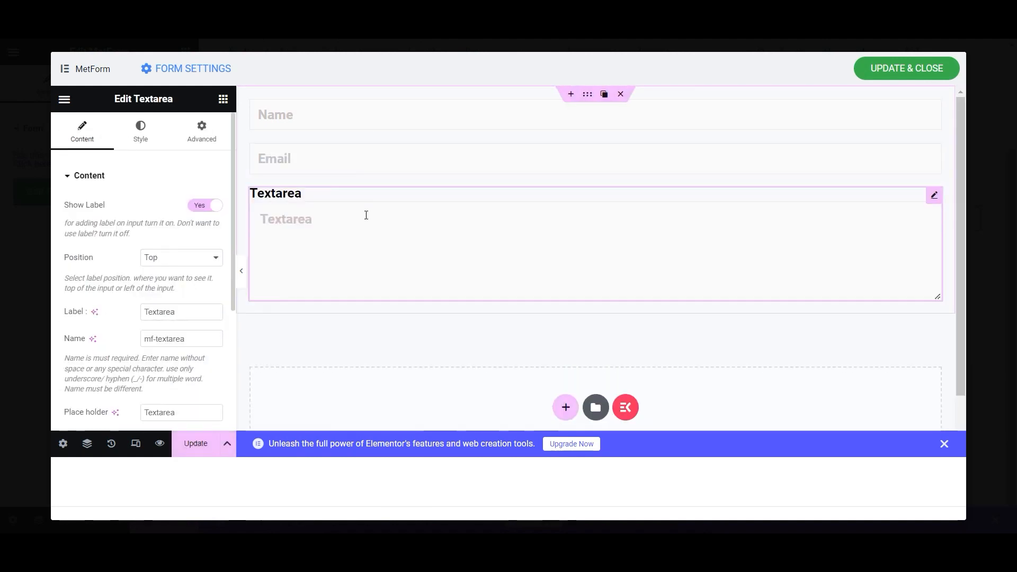
left_click(204, 207)
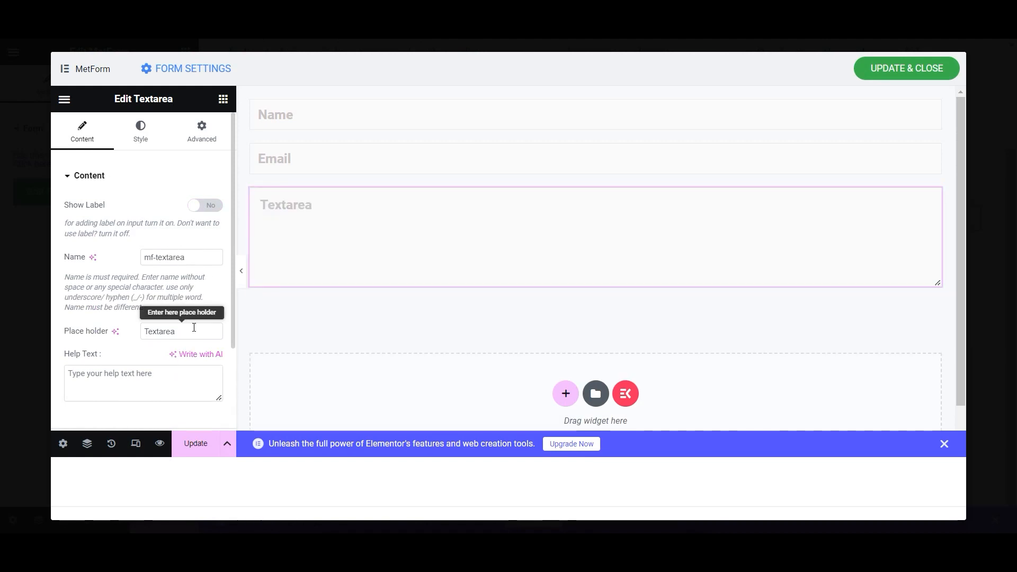
left_click_drag(196, 331, 99, 334)
type("Please")
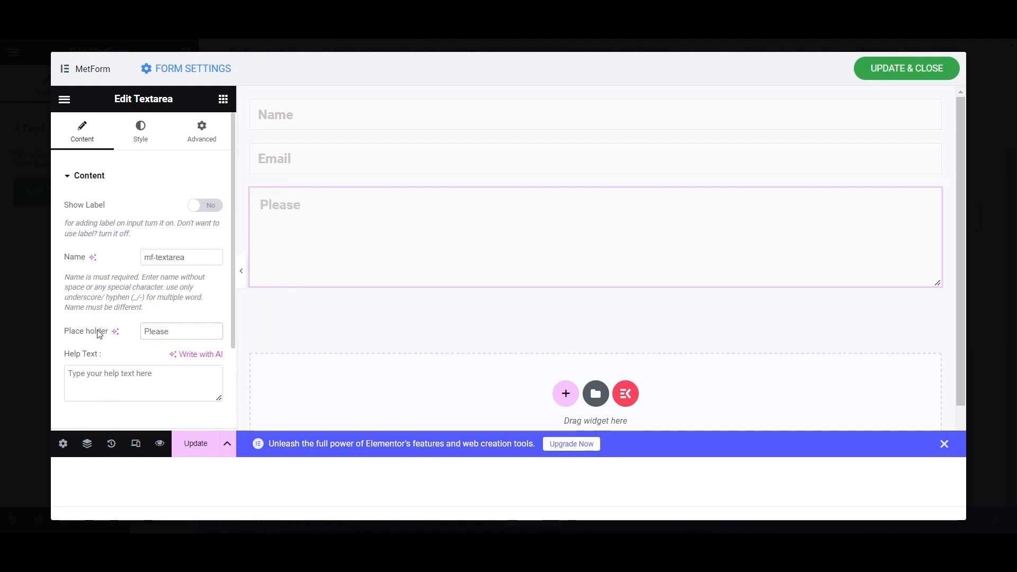
type(" write")
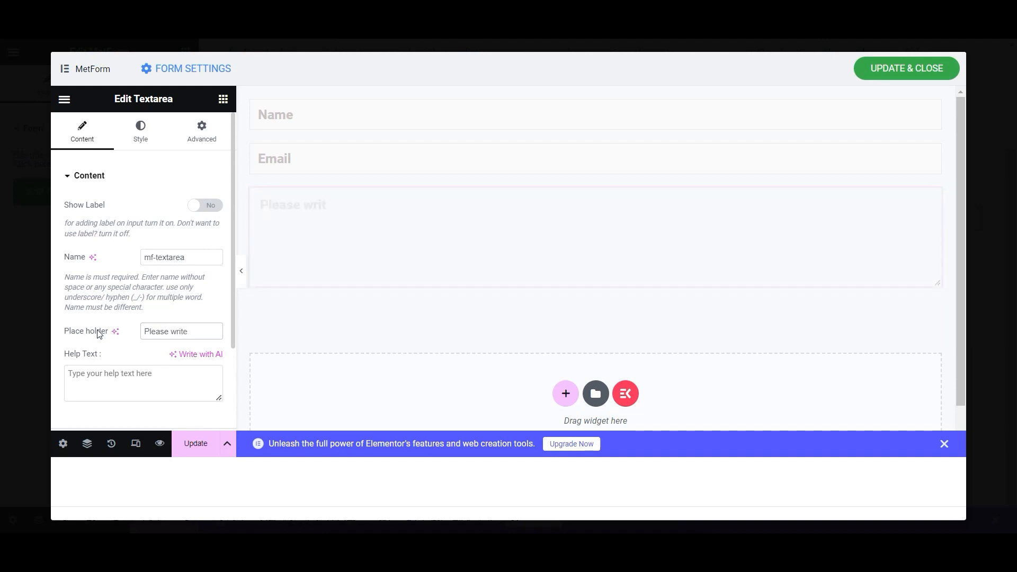
type(" your ")
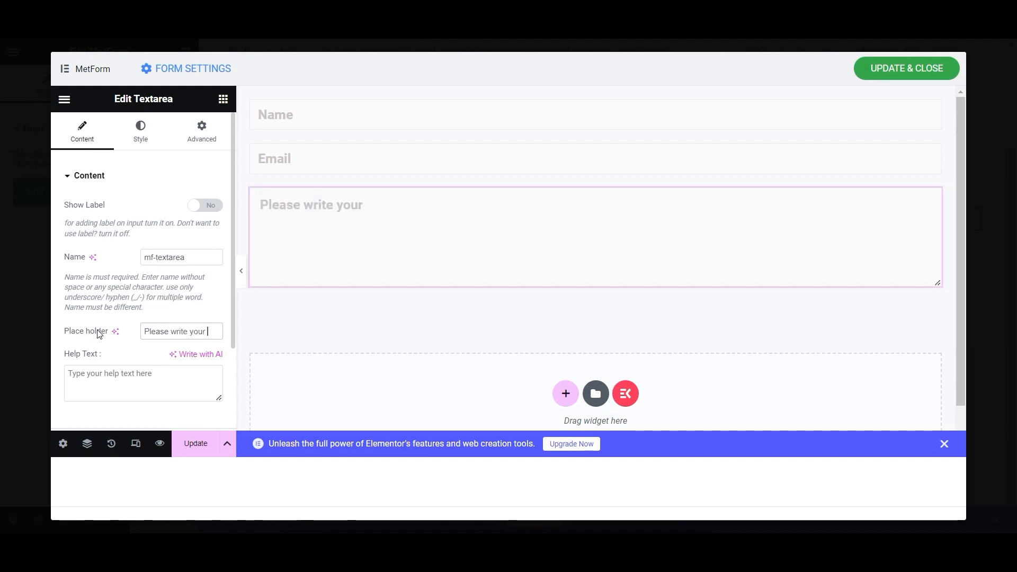
type("ques")
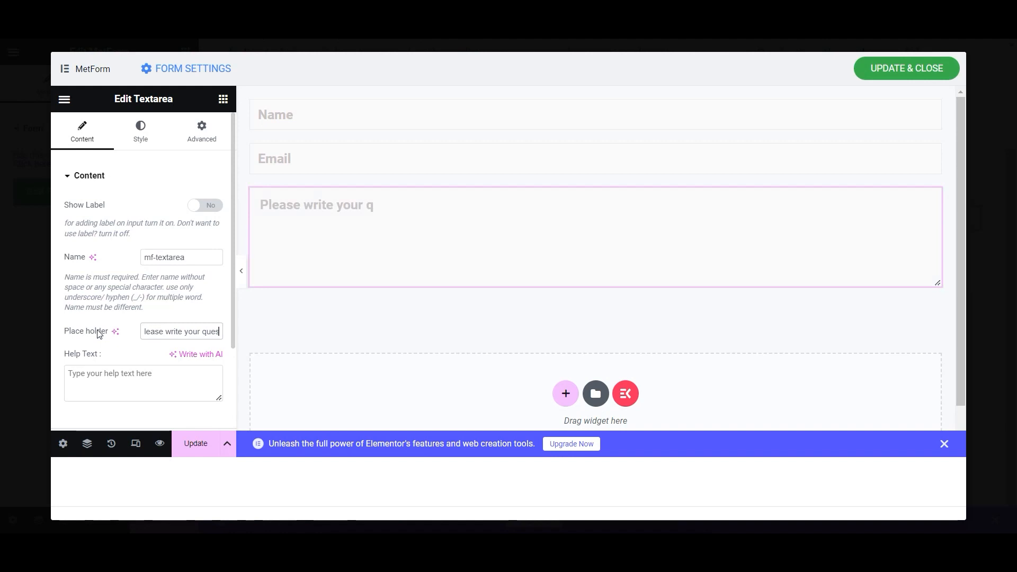
type("tion here")
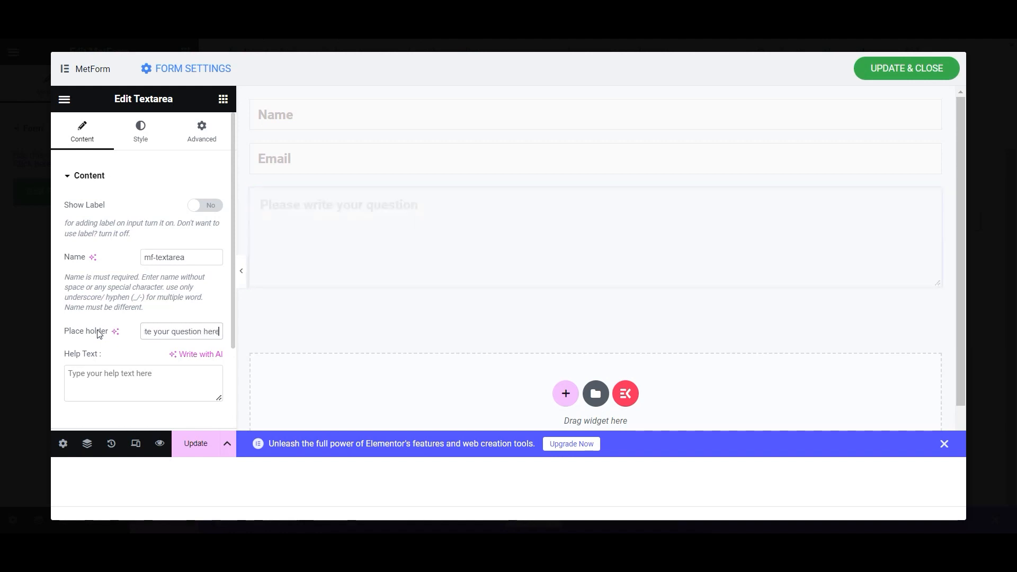
left_click(195, 444)
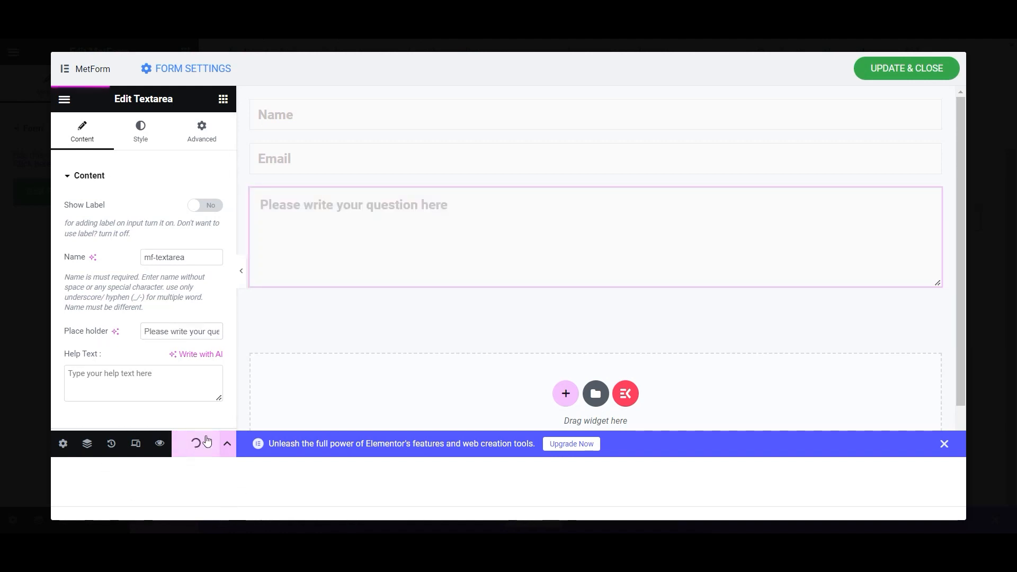
left_click(223, 99)
- Add a Submit button below the message box and set its right padding to 40
left_click_drag(89, 233, 434, 279)
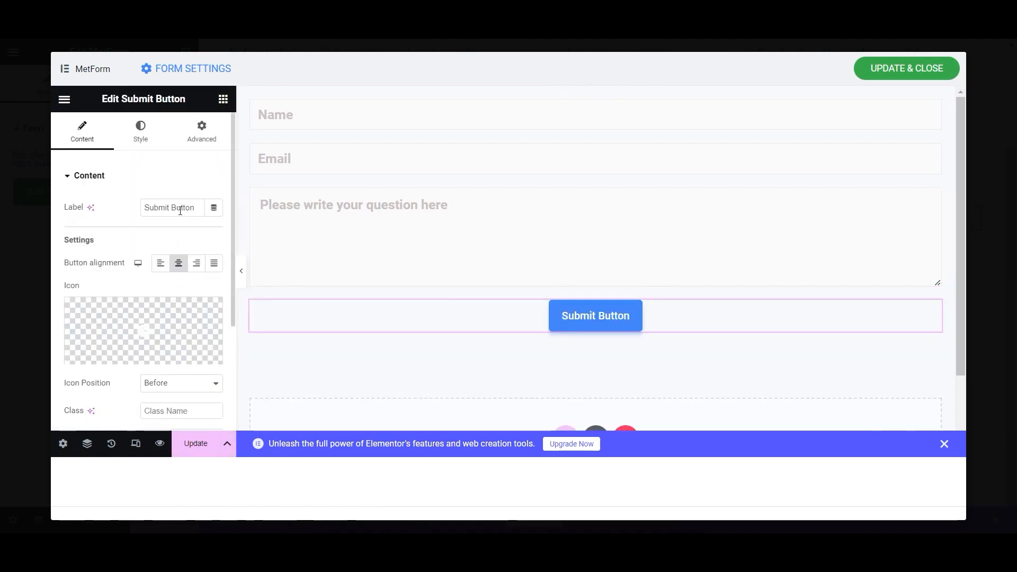
key("BackSpace")
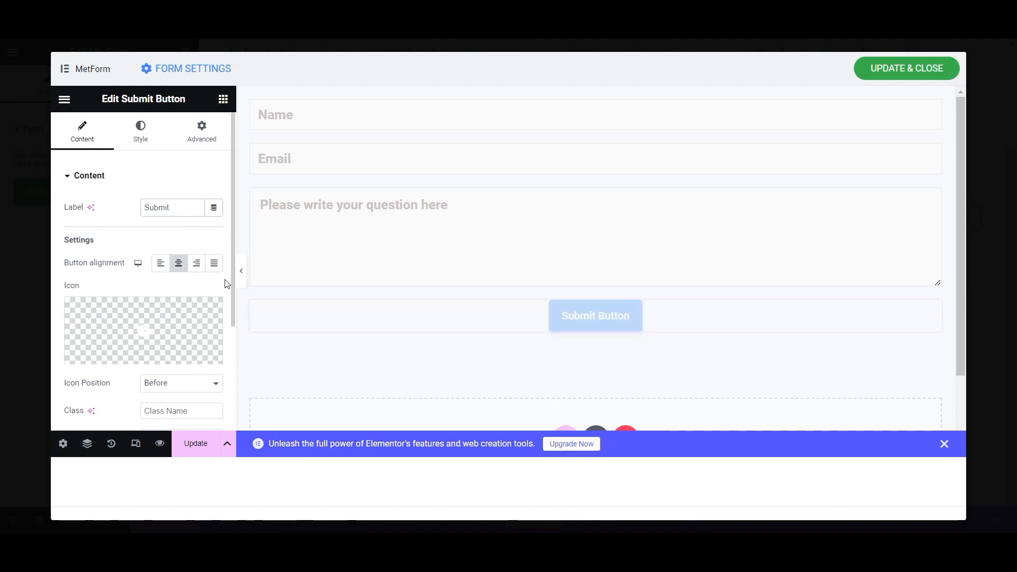
left_click(122, 134)
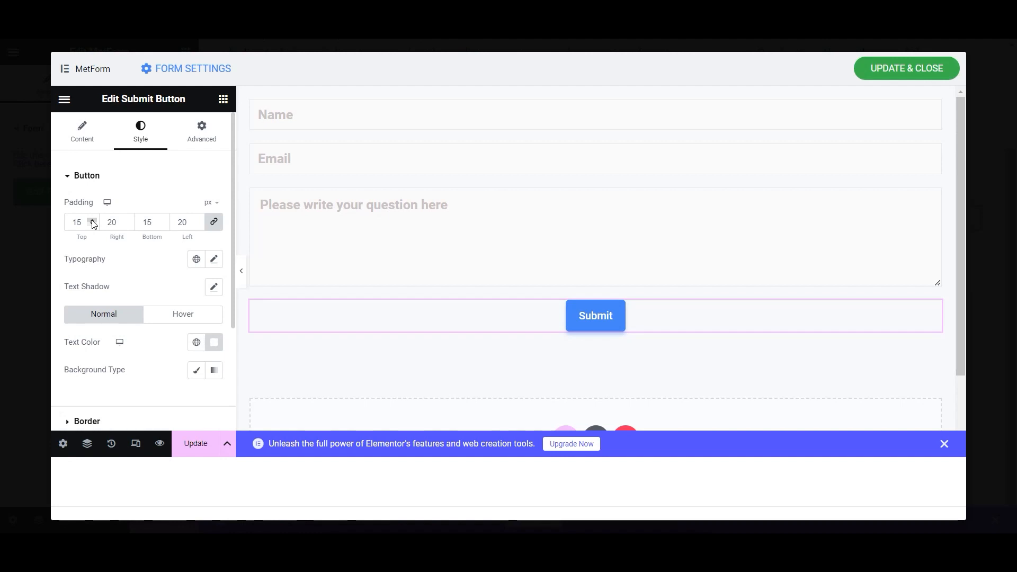
left_click(198, 220)
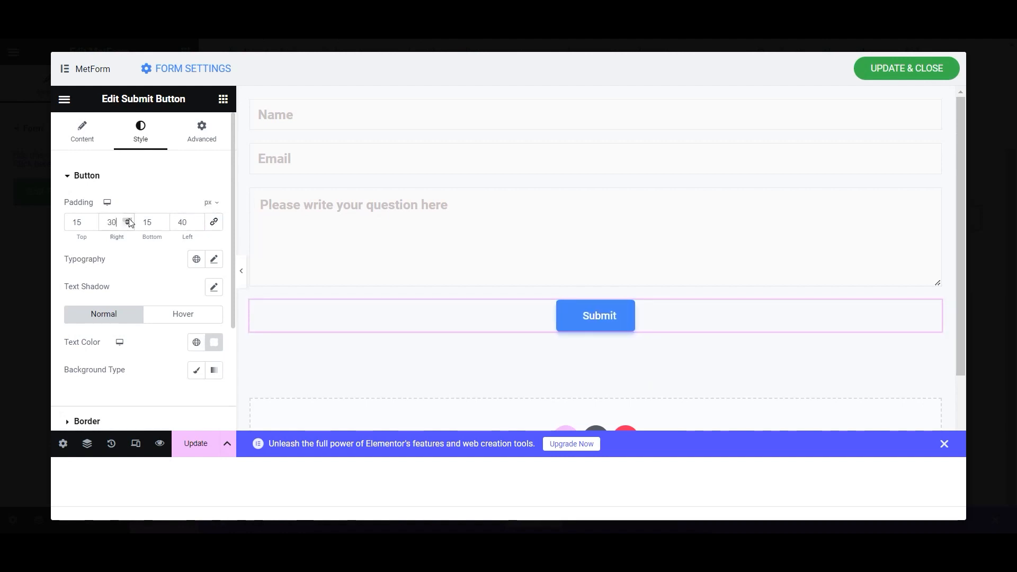
left_click(128, 225)
scroll(136, 382, "down", 3)
- Set the Submit button's border colour to the global Blue
left_click(66, 272)
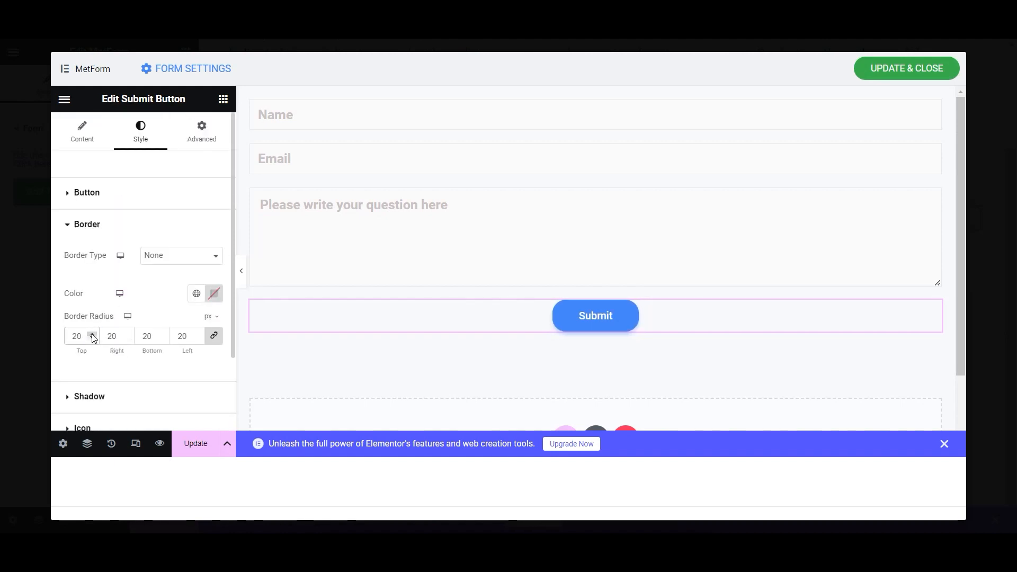
left_click(214, 297)
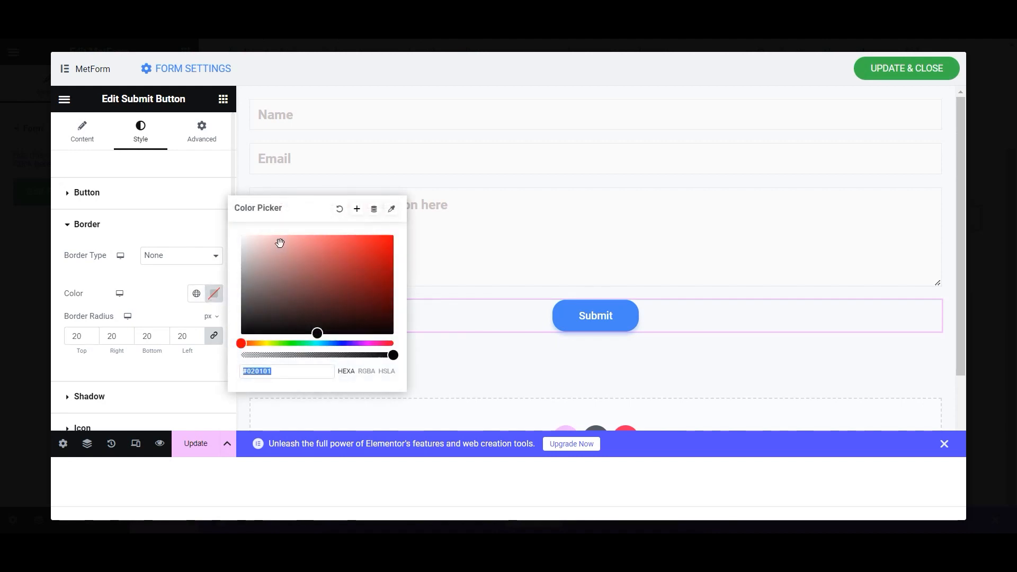
left_click(214, 293)
left_click(196, 293)
scroll(144, 209, "down", 3)
left_click(125, 257)
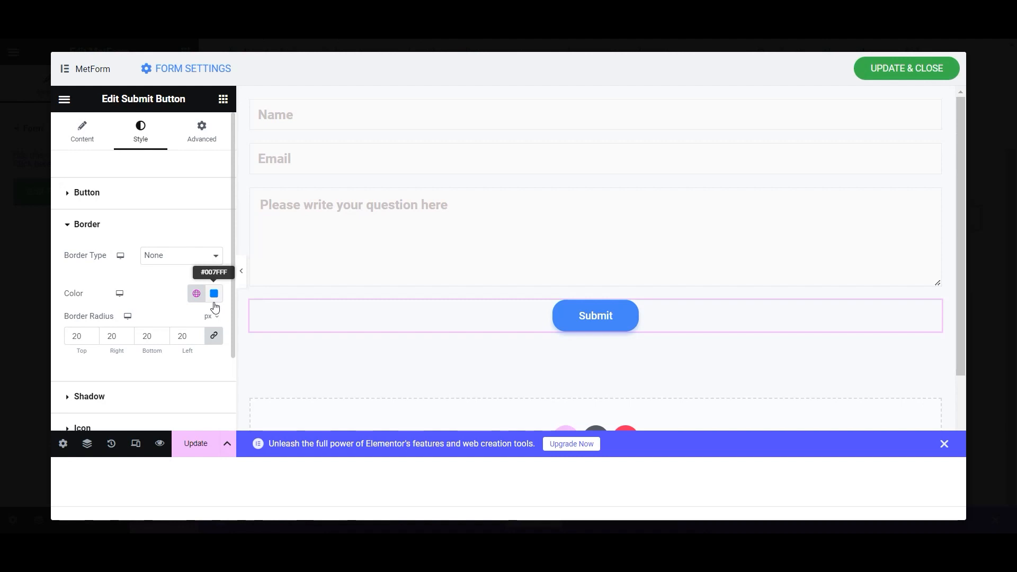
scroll(108, 274, "down", 2)
scroll(107, 272, "up", 2)
- Set the button font to Roboto at 700 bold weight and save
left_click(69, 193)
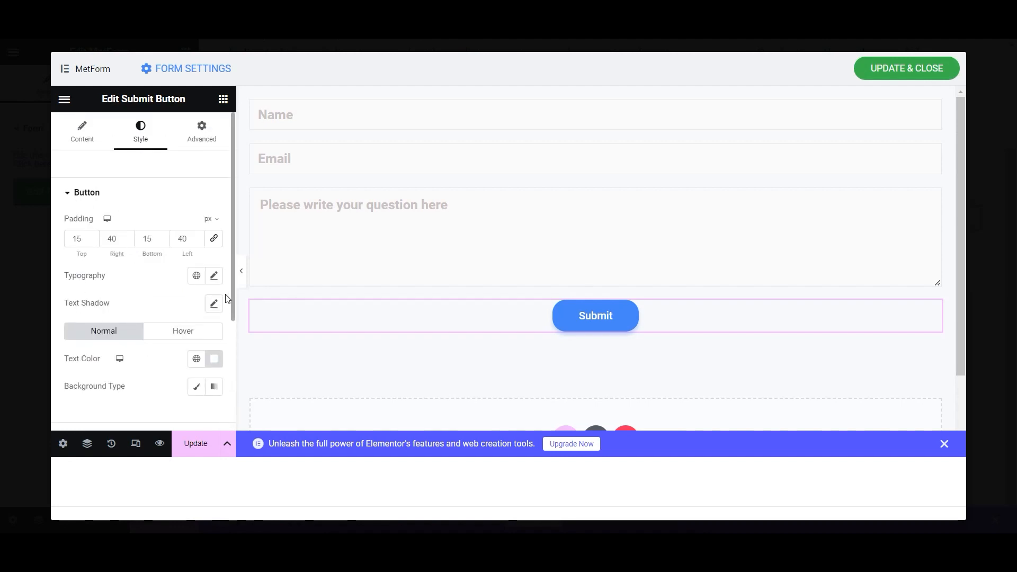
left_click(218, 279)
left_click(202, 348)
type("robot")
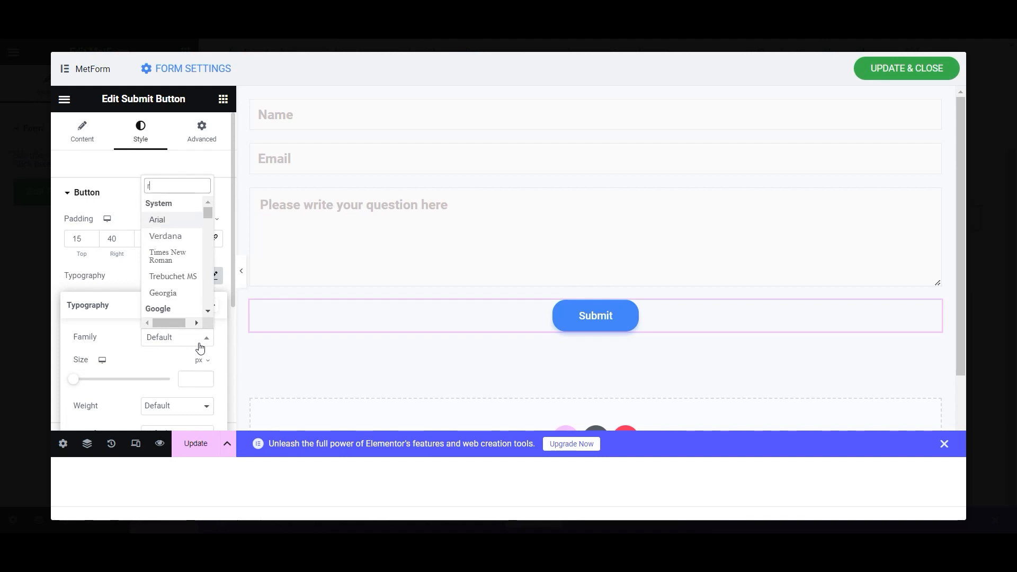
left_click(176, 235)
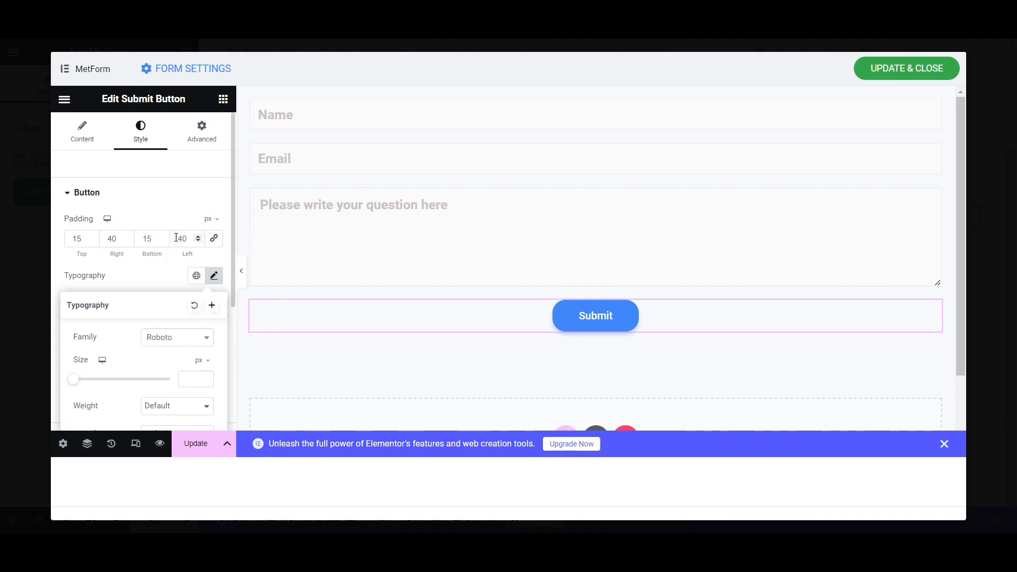
left_click(188, 406)
left_click(182, 343)
scroll(184, 346, "down", 4)
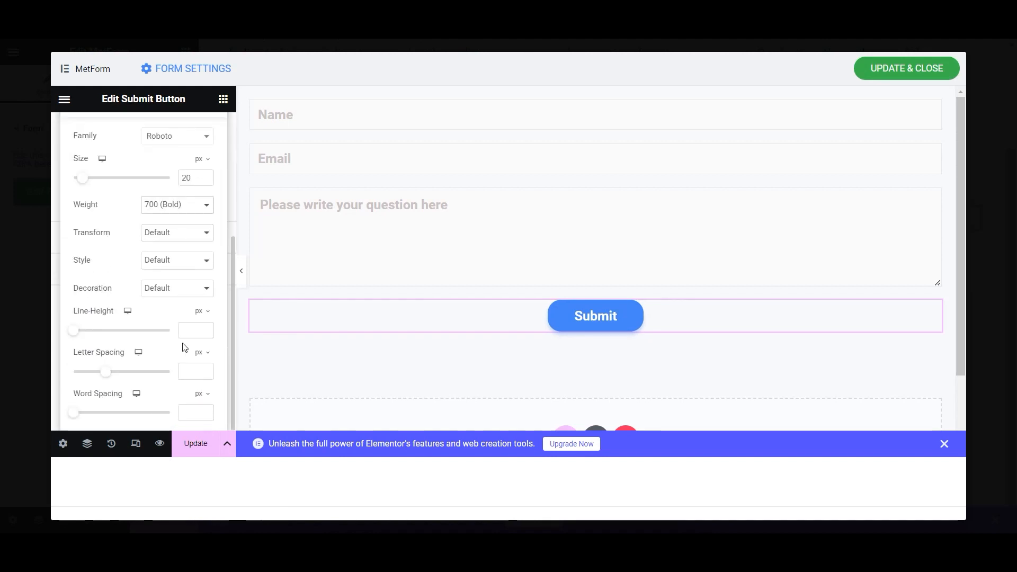
scroll(222, 340, "up", 3)
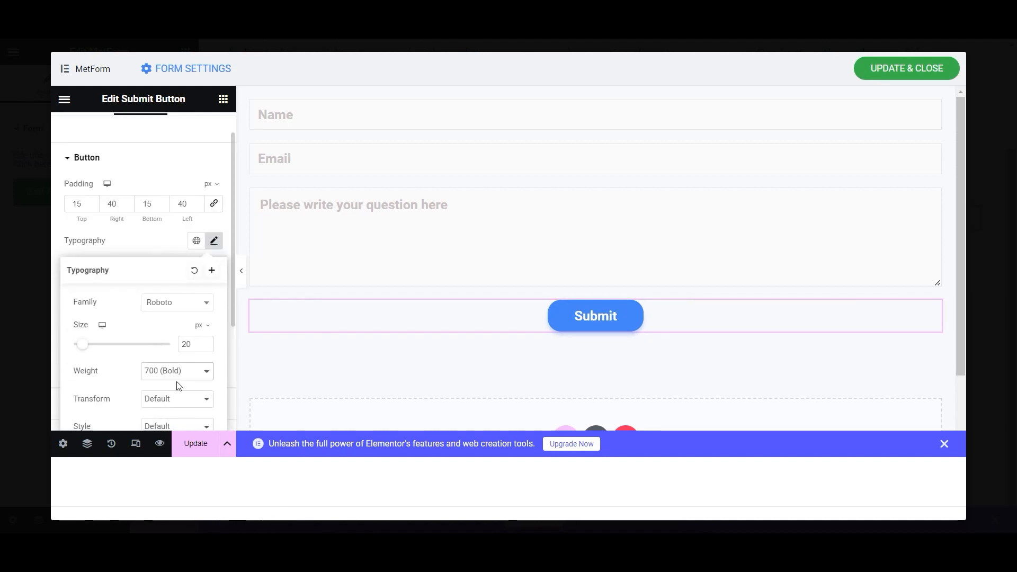
left_click(197, 449)
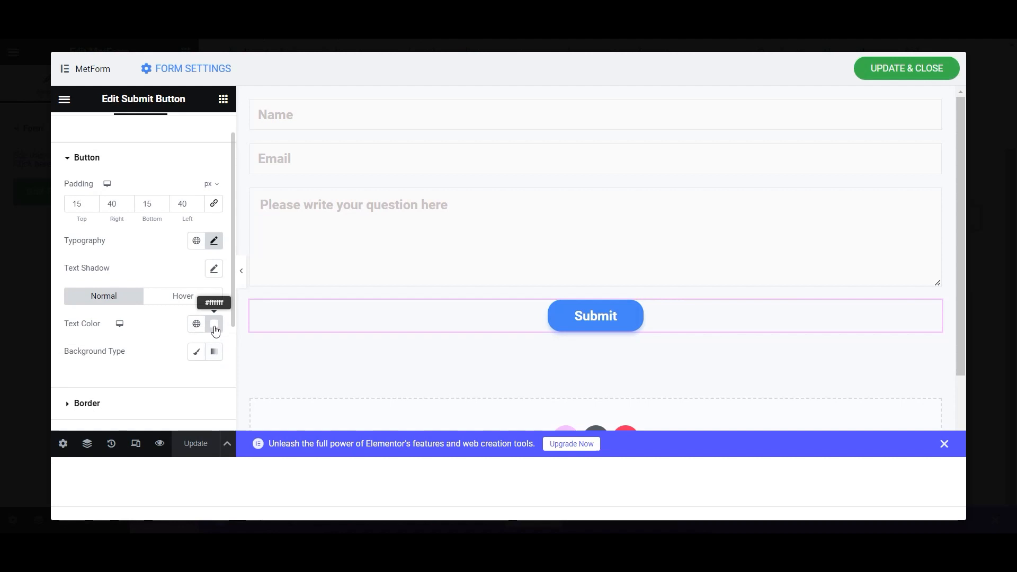
- Give the button a gradient background running from cyan to the global Blue
left_click(216, 354)
scroll(215, 368, "down", 5)
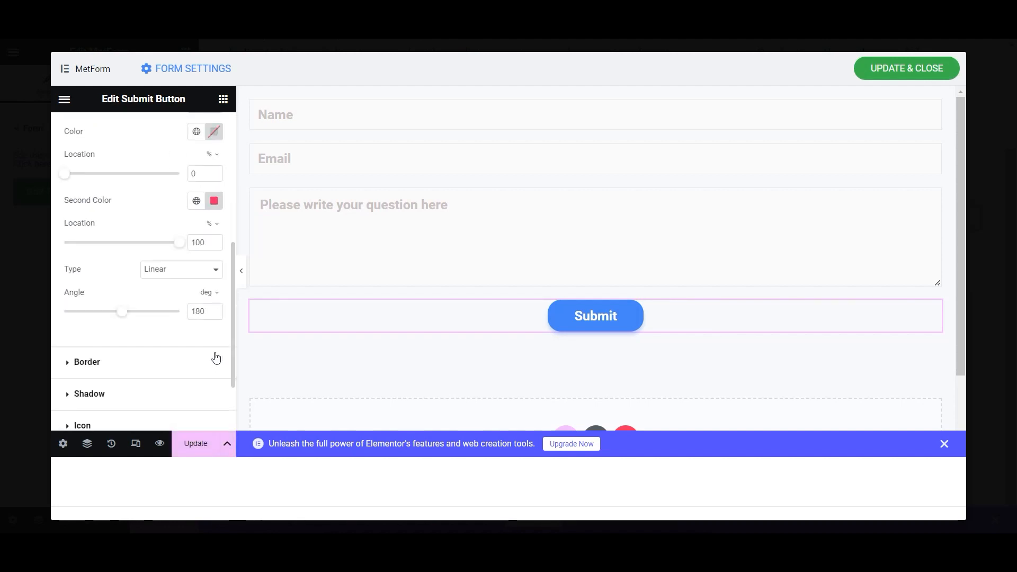
left_click(197, 132)
left_click(168, 195)
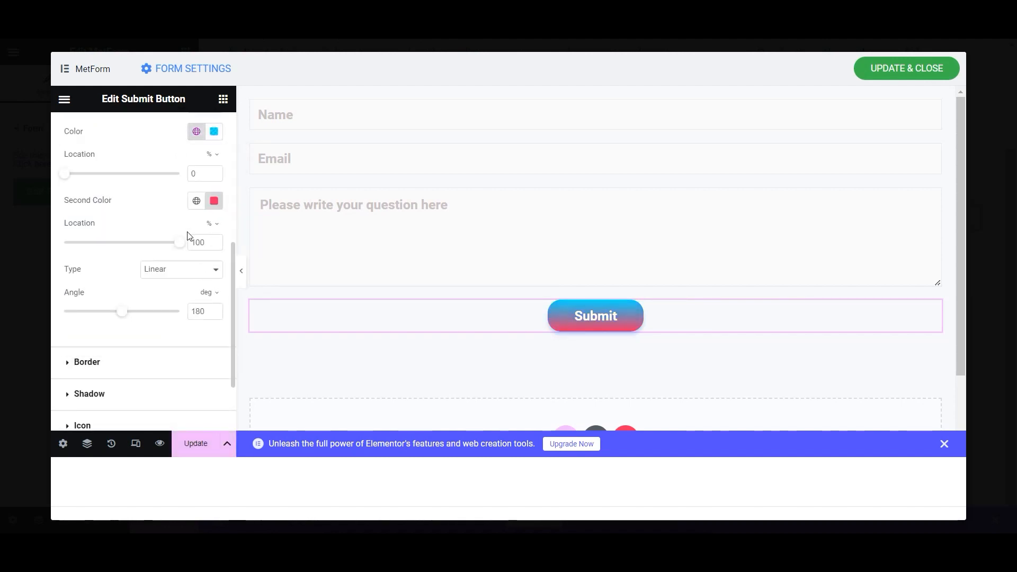
left_click(196, 202)
scroll(118, 376, "down", 3)
left_click(125, 399)
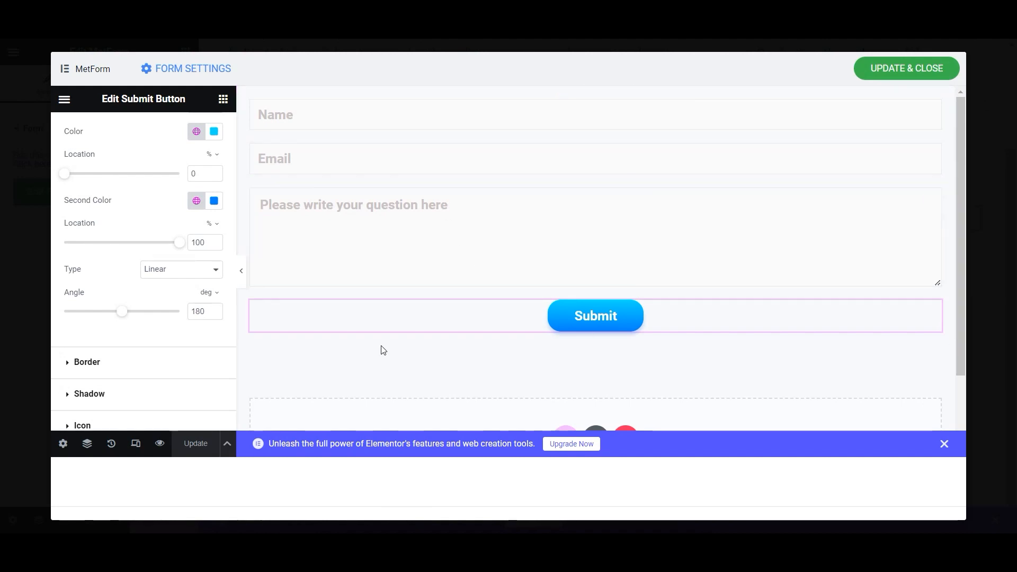
- Place a Text field between the Email field and the question box
left_click(223, 99)
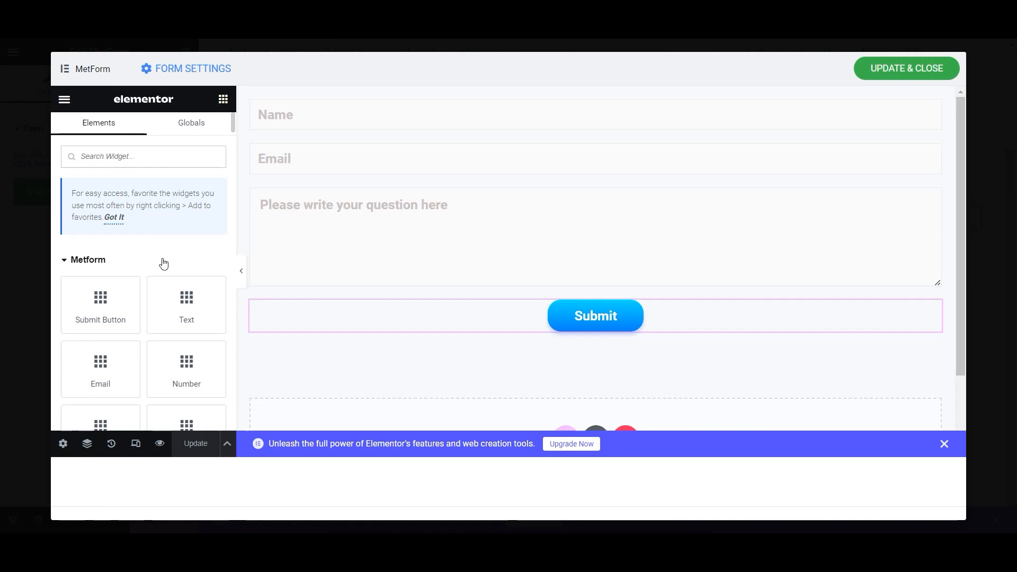
scroll(163, 261, "down", 2)
scroll(163, 258, "down", 2)
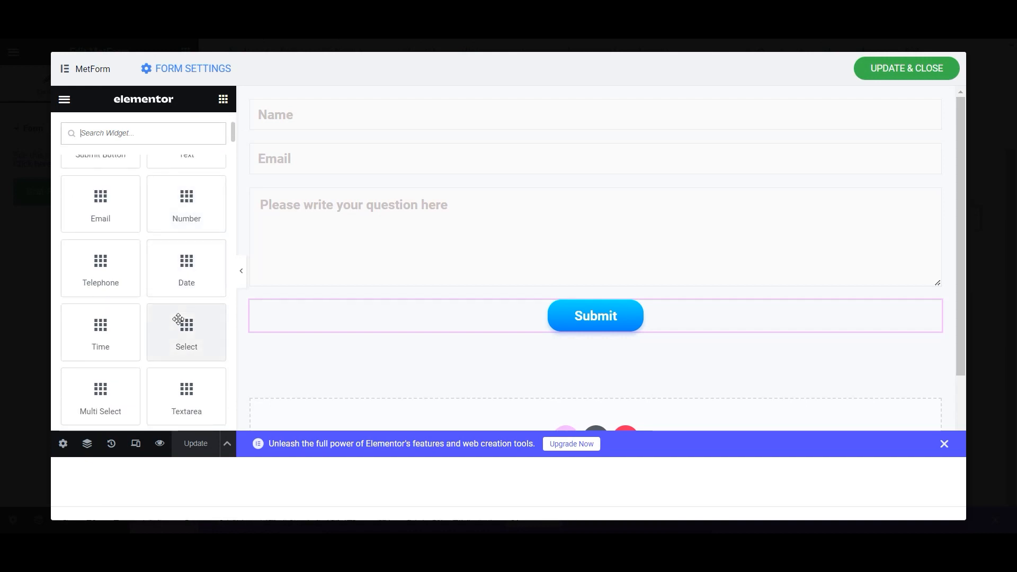
scroll(177, 319, "down", 4)
scroll(164, 333, "down", 2)
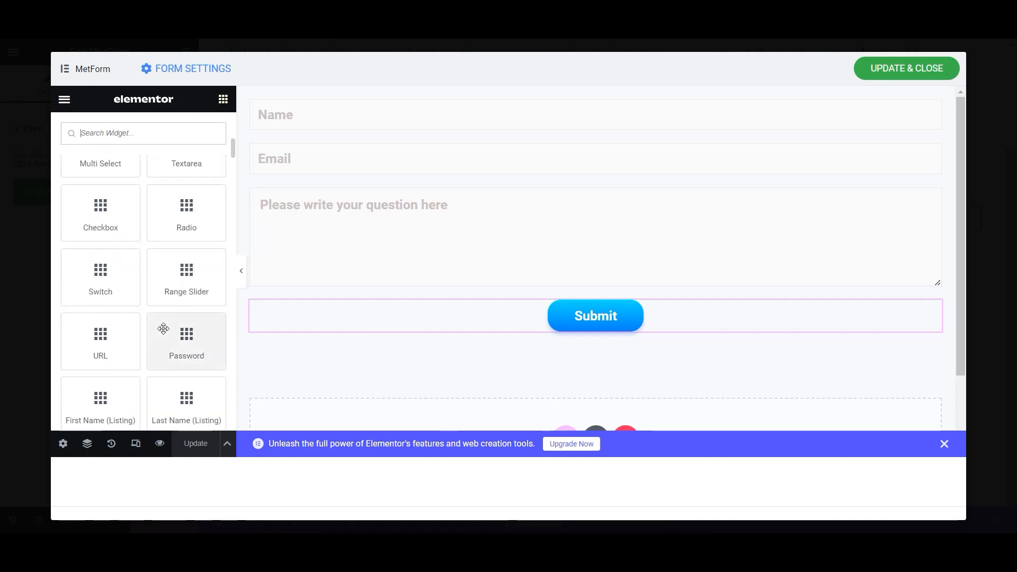
scroll(163, 329, "down", 6)
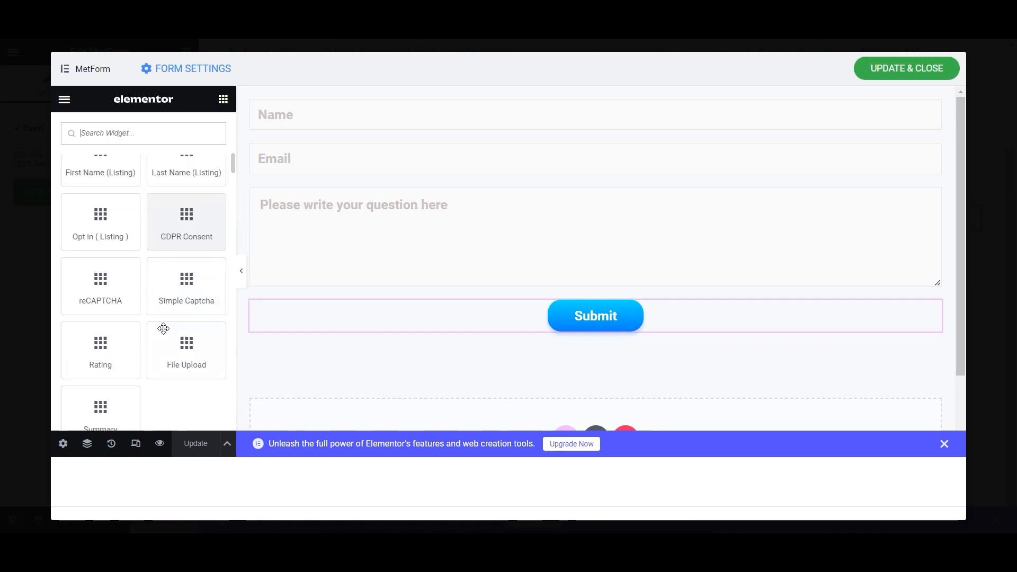
scroll(163, 329, "up", 14)
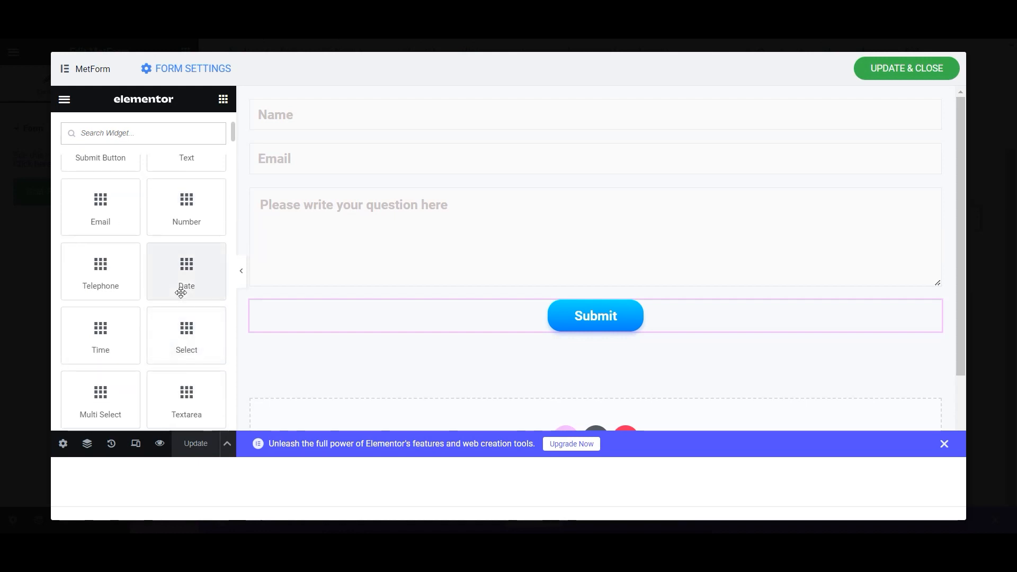
left_click_drag(190, 234, 355, 200)
- Name the field mf-subject, hide its label, set placeholder 'Subject', and save
key("BackSpace")
key("BackSpace")
key("BackSpace")
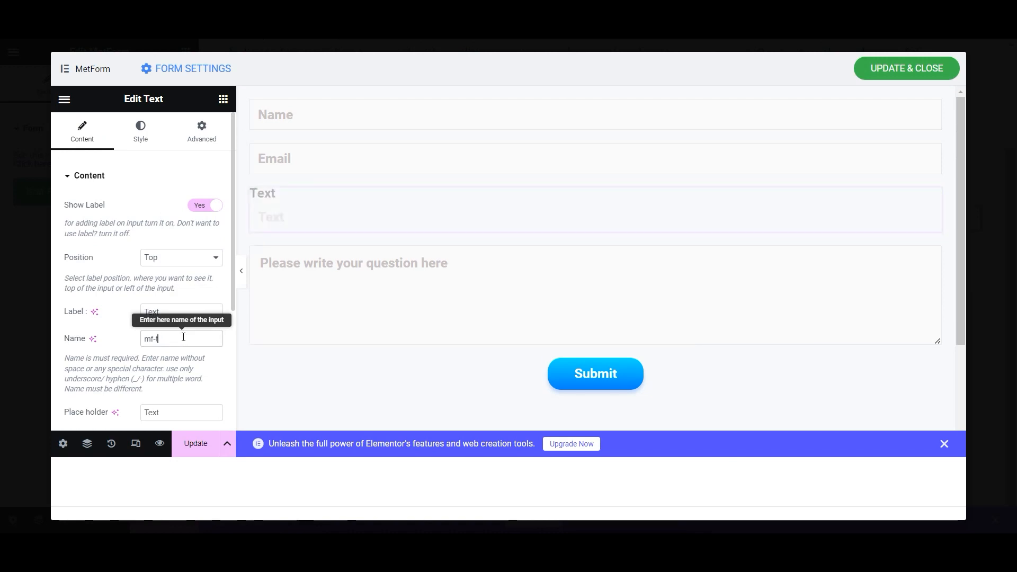
type("ct")
left_click(197, 206)
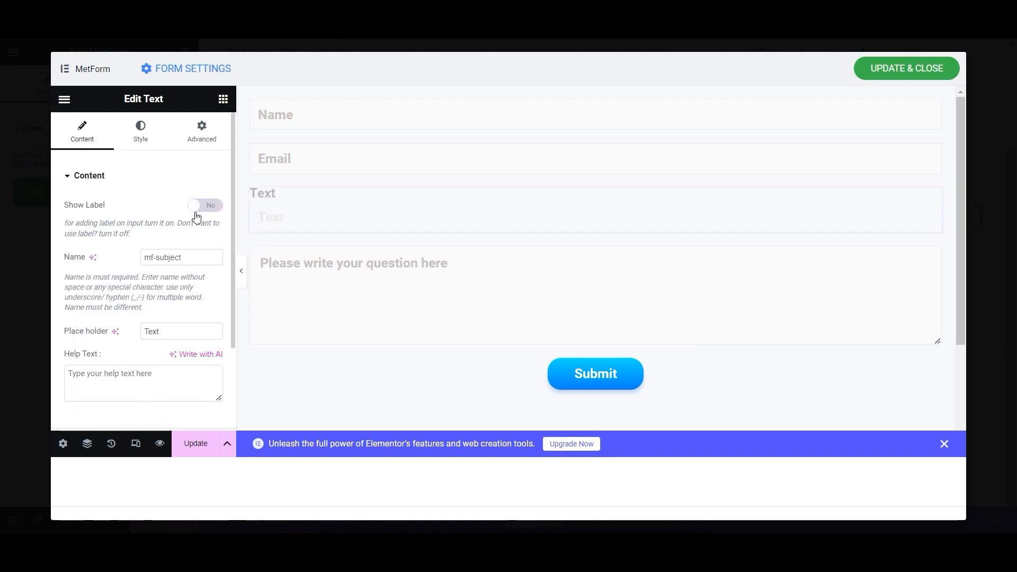
left_click(174, 337)
left_click_drag(174, 339, 133, 337)
type("Subject")
left_click(204, 448)
left_click(935, 109)
- Set the Name field's padding to 15 px on all sides
left_click(151, 131)
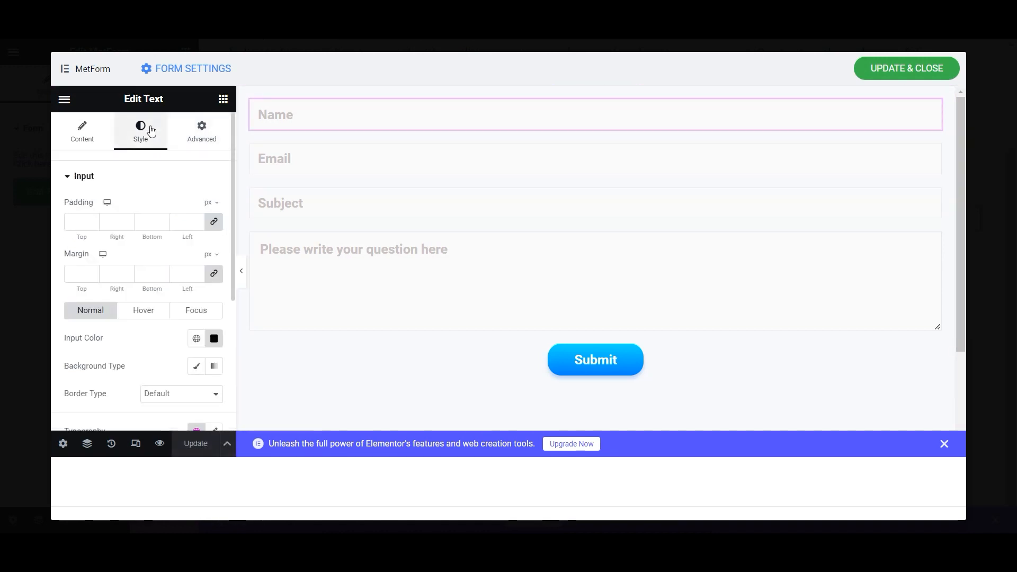
left_click(93, 221)
left_click(92, 221)
left_click(93, 221)
left_click(93, 221)
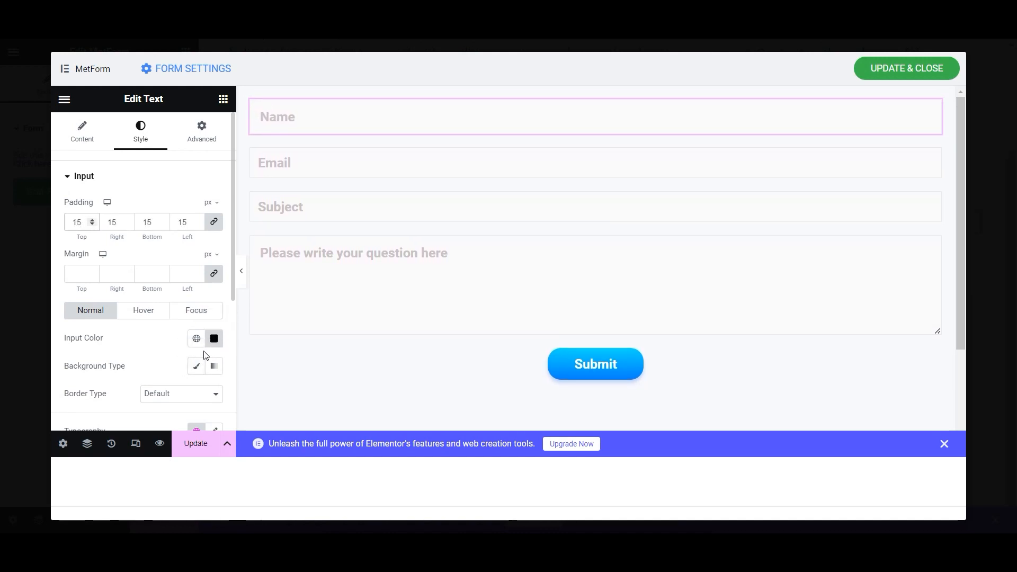
scroll(144, 364, "down", 4)
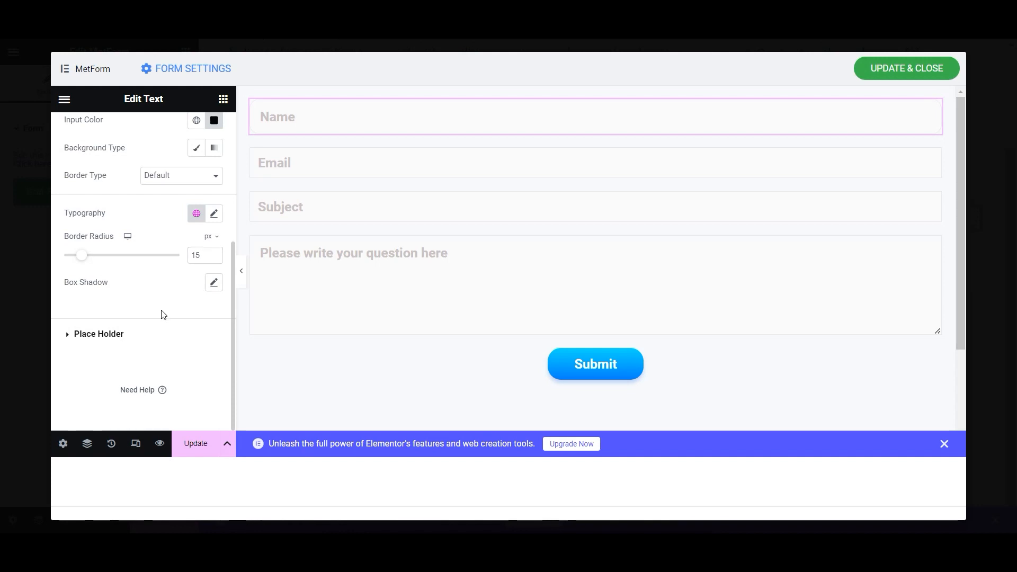
- Add a soft, low-opacity black box shadow to the Name field
left_click(212, 283)
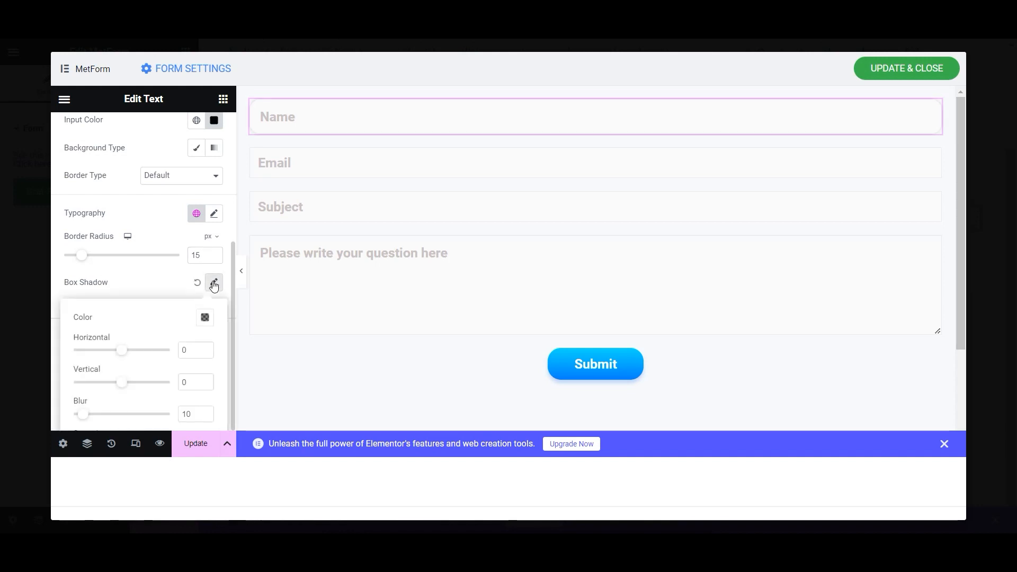
left_click(206, 320)
left_click_drag(205, 267, 158, 269)
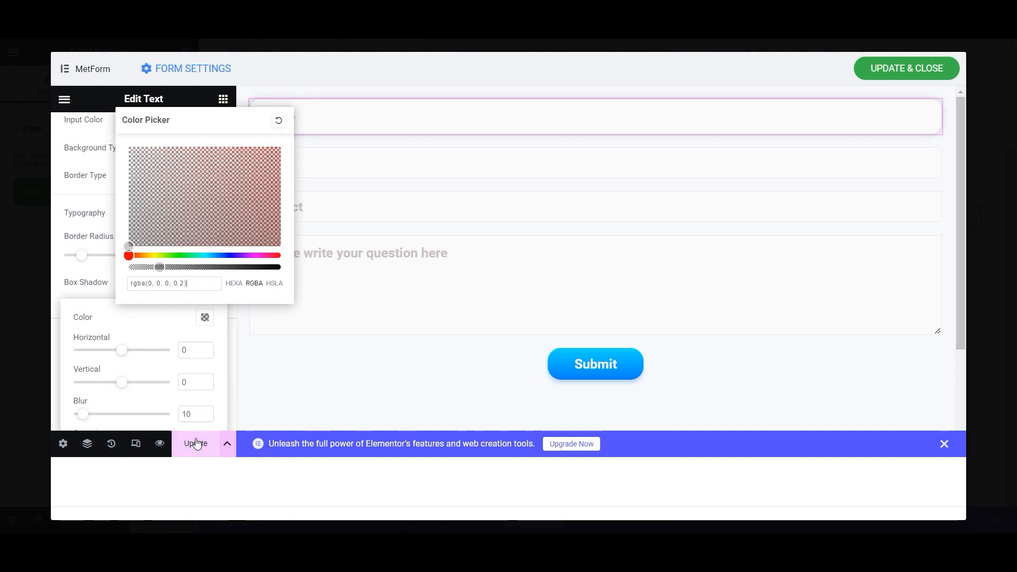
left_click(149, 300)
- Give the Name field a white classic background and save the style changes
scroll(150, 297, "up", 2)
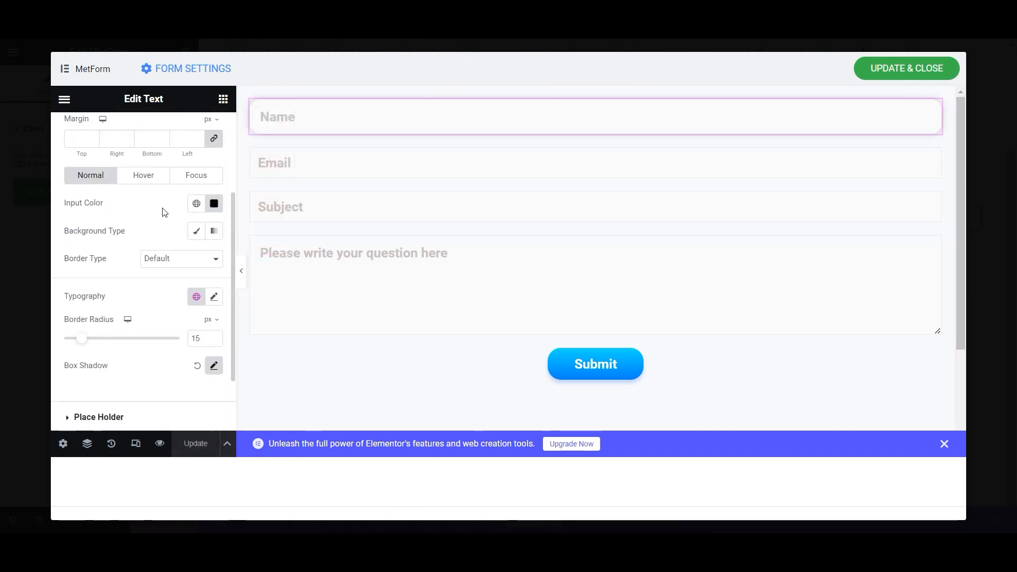
left_click(198, 235)
left_click(214, 259)
left_click(316, 294)
left_click_drag(316, 294, 227, 187)
left_click(144, 262)
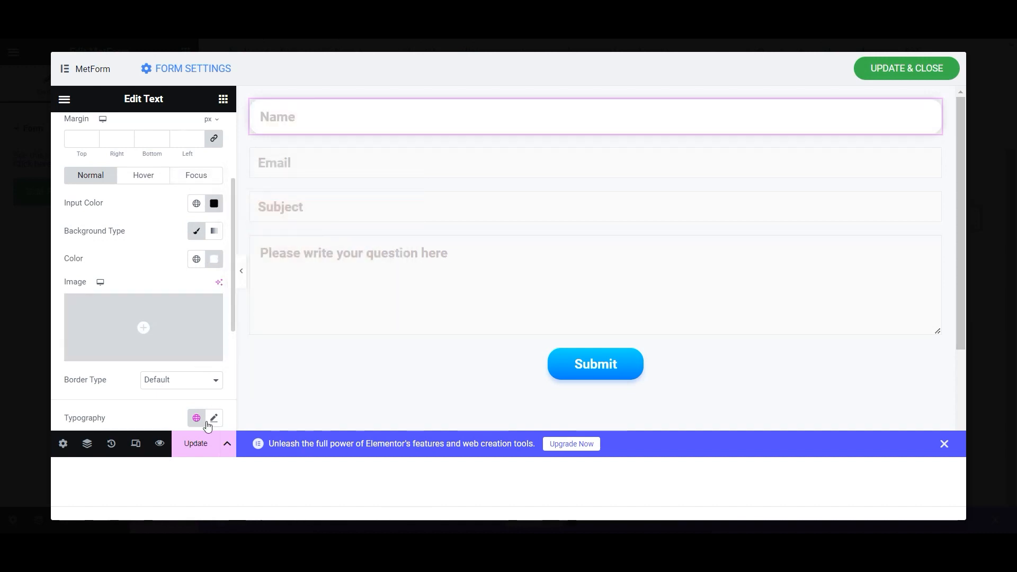
left_click(195, 443)
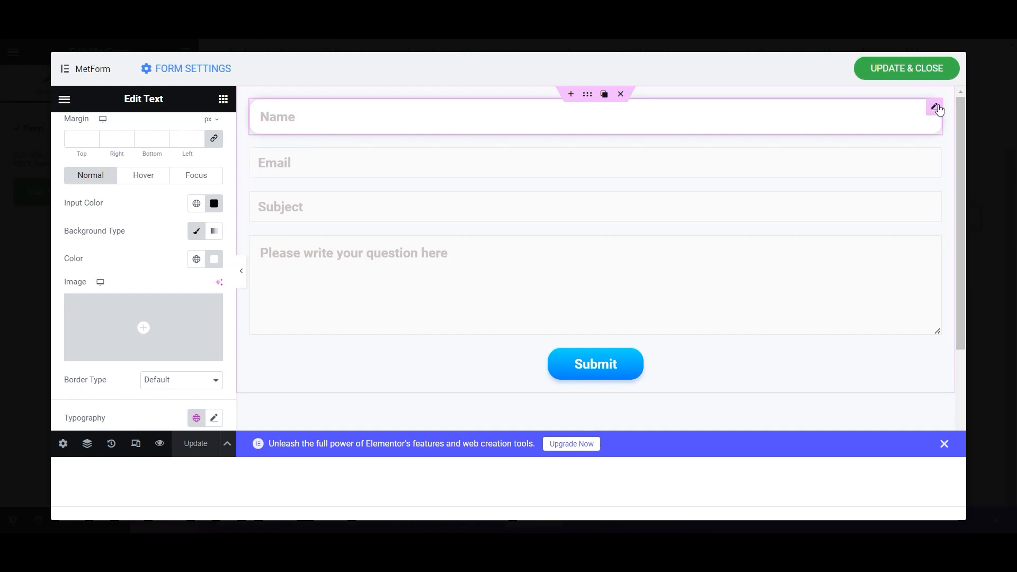
- Copy the Name field's style and paste it onto the Email field
right_click(936, 109)
left_click(904, 163)
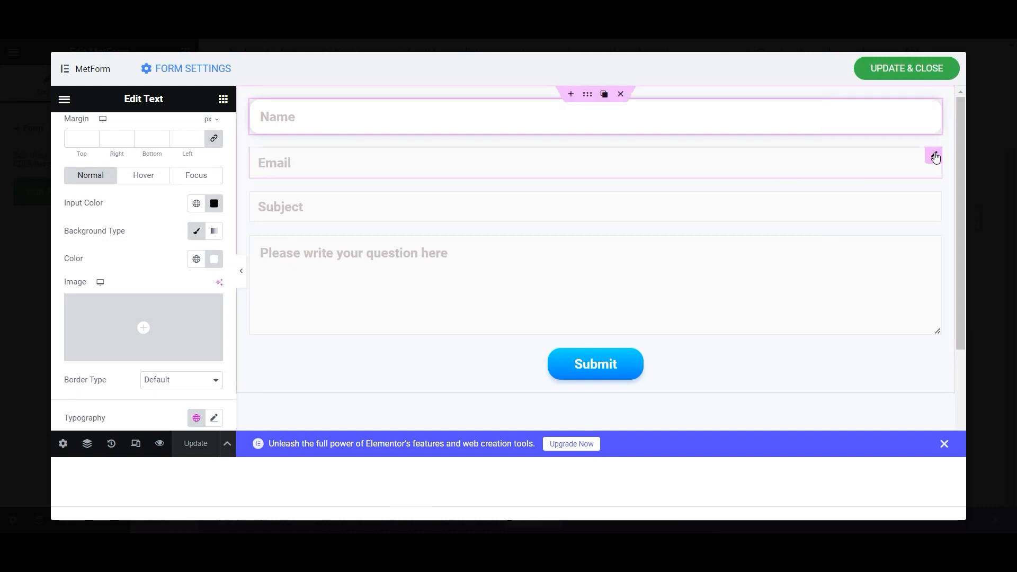
right_click(934, 158)
right_click(880, 250)
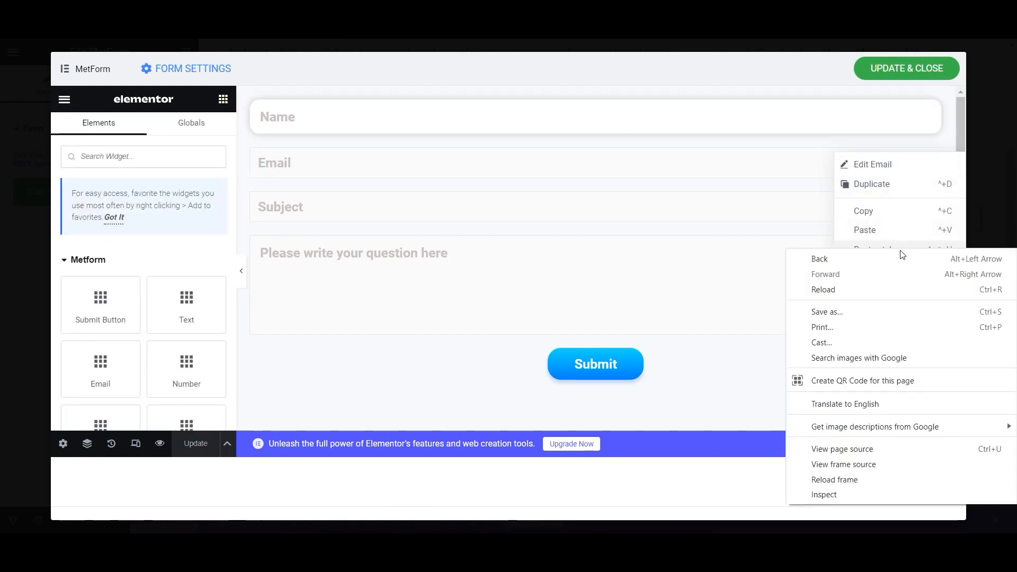
left_click(714, 175)
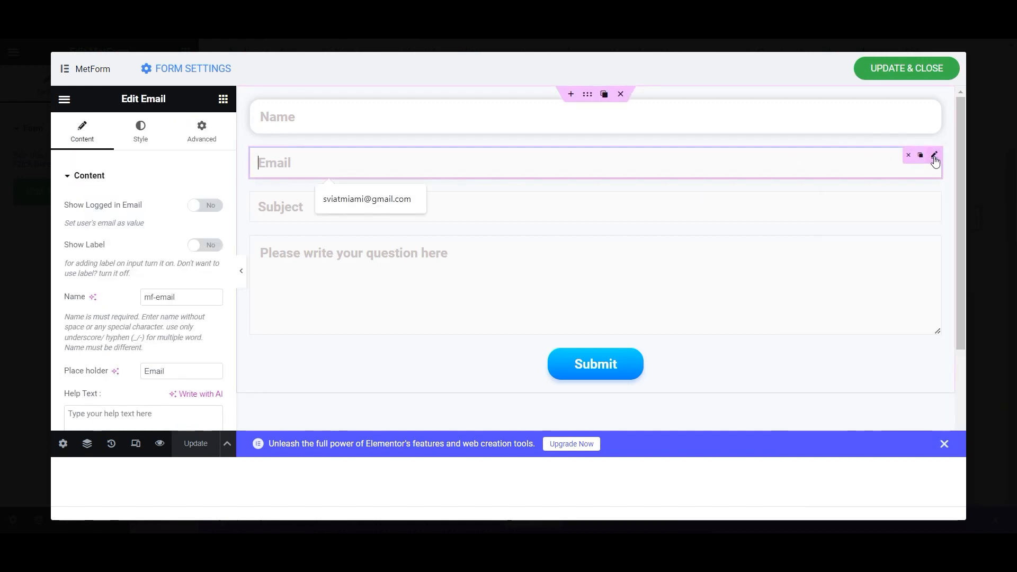
right_click(933, 159)
left_click(890, 252)
- Paste the same style onto the Subject and question fields, then save the form
right_click(937, 205)
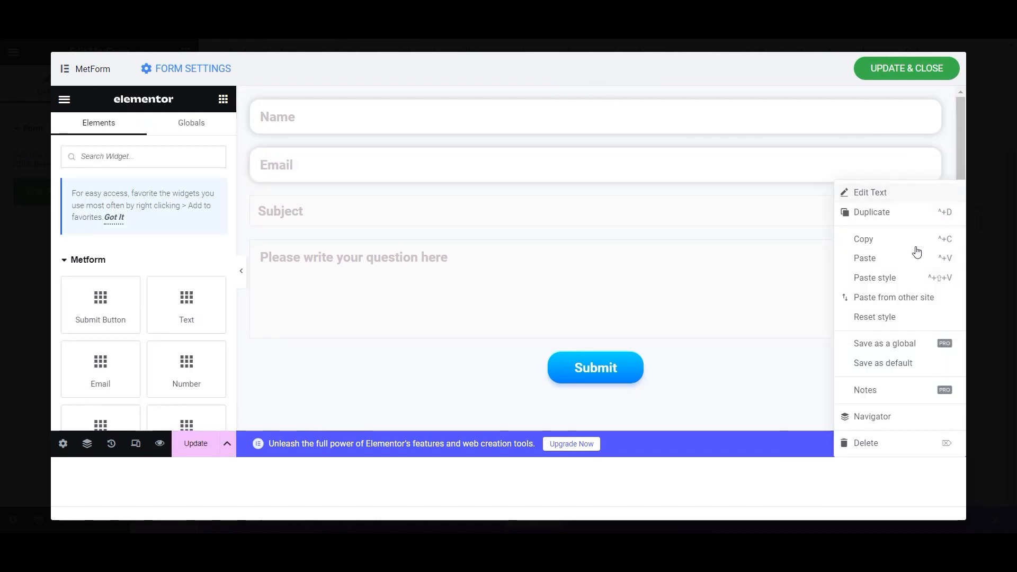
left_click(895, 278)
right_click(934, 254)
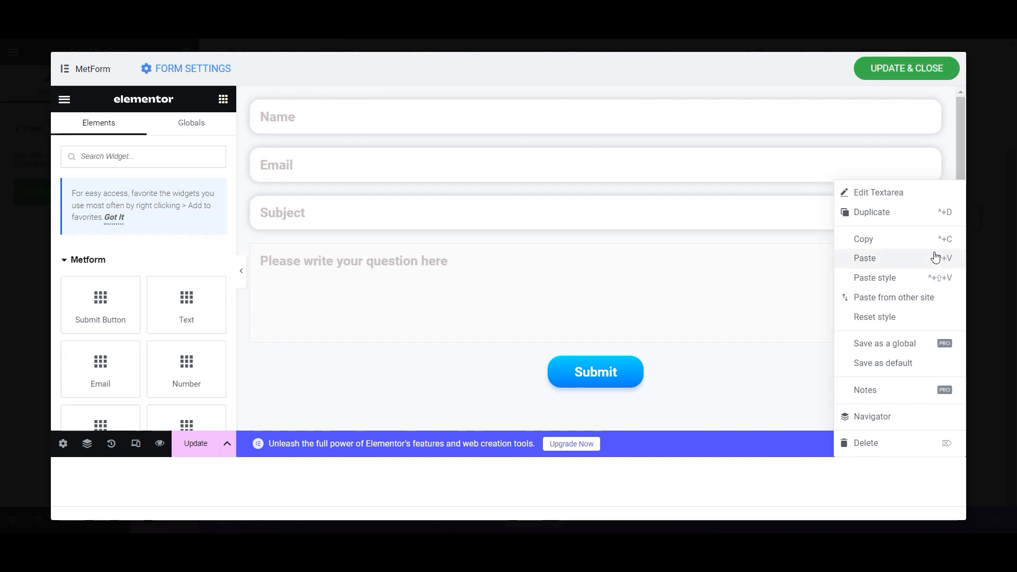
left_click(881, 277)
left_click(195, 444)
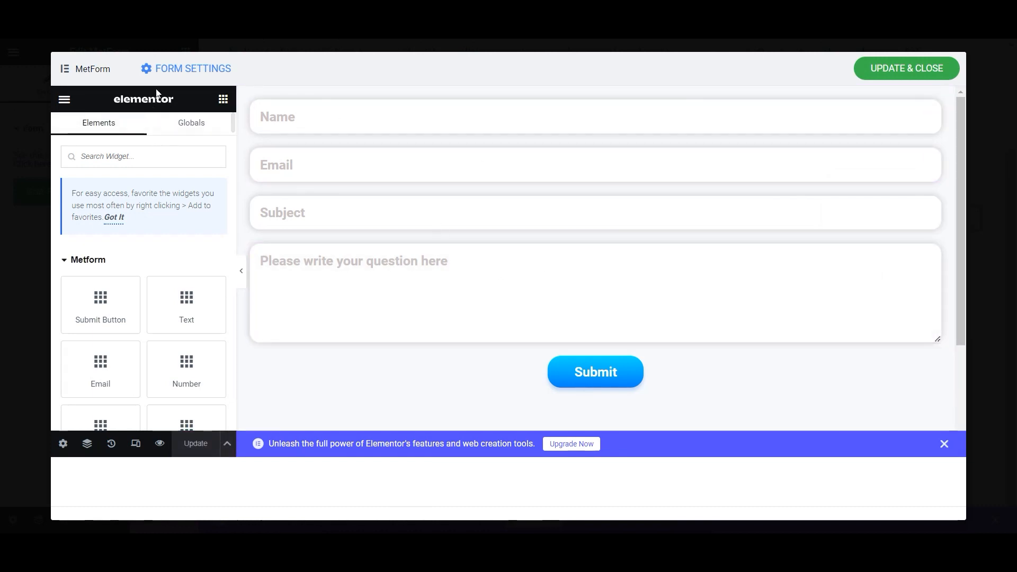
left_click(183, 70)
- Turn on admin notification mail in the form's Notification settings
left_click_drag(457, 243, 315, 241)
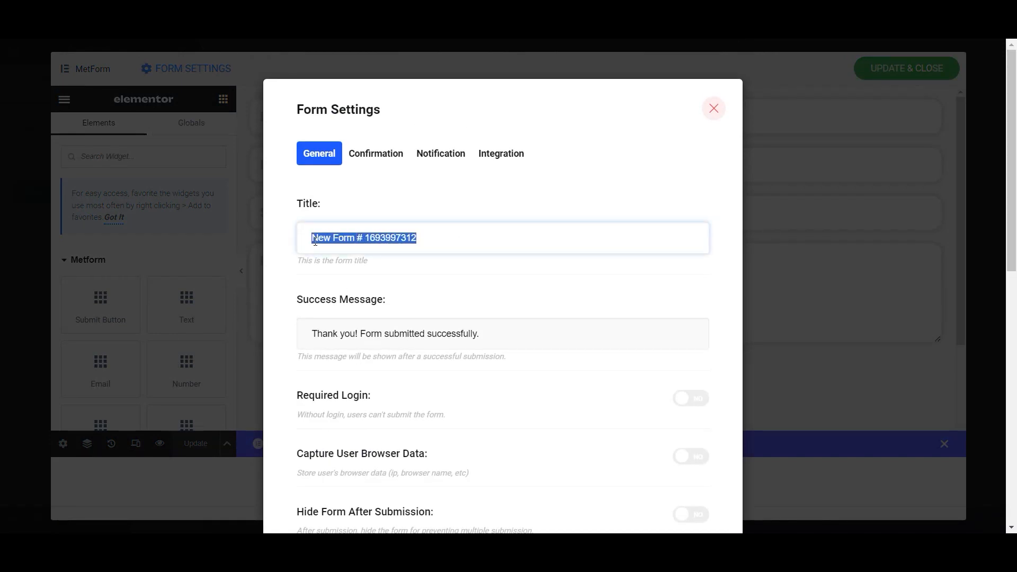
scroll(452, 321, "down", 1)
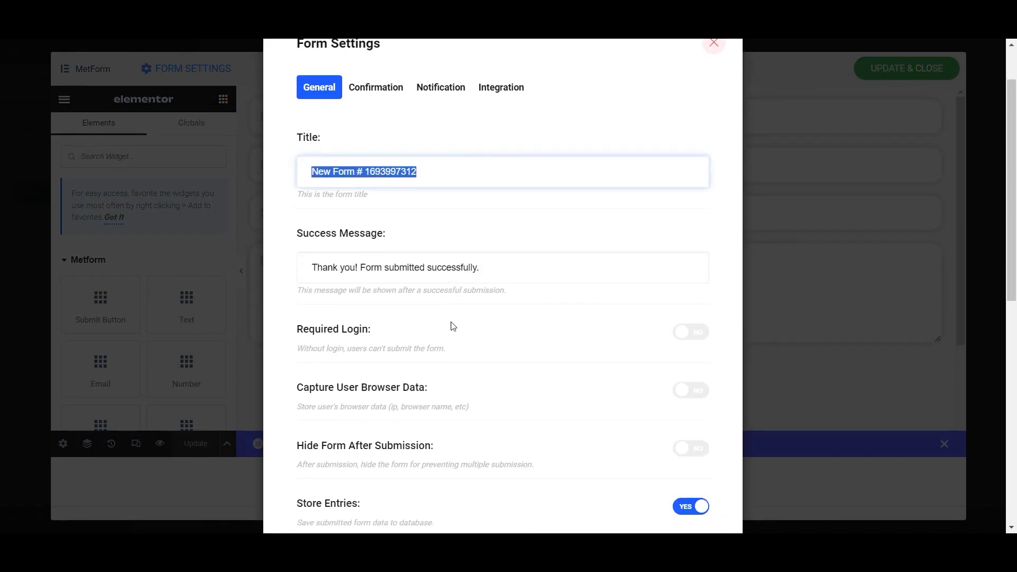
scroll(453, 327, "down", 1)
scroll(453, 325, "down", 3)
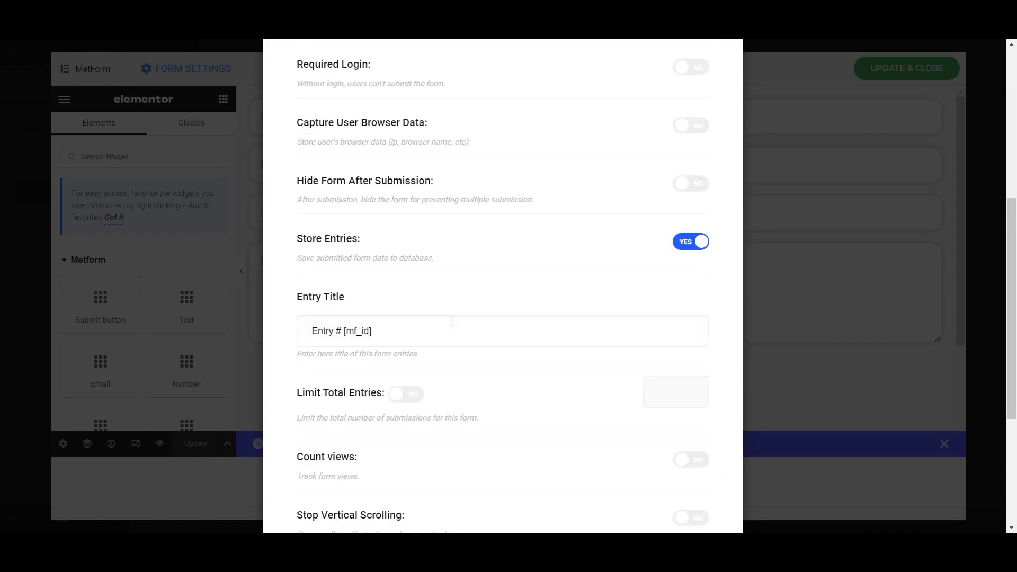
scroll(452, 322, "up", 5)
left_click(377, 159)
left_click(439, 154)
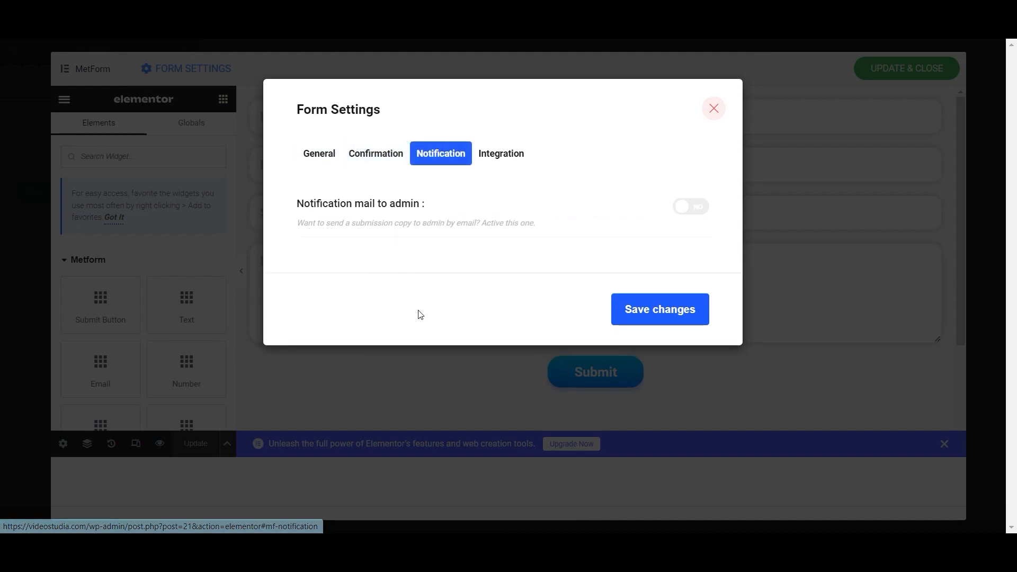
left_click(691, 207)
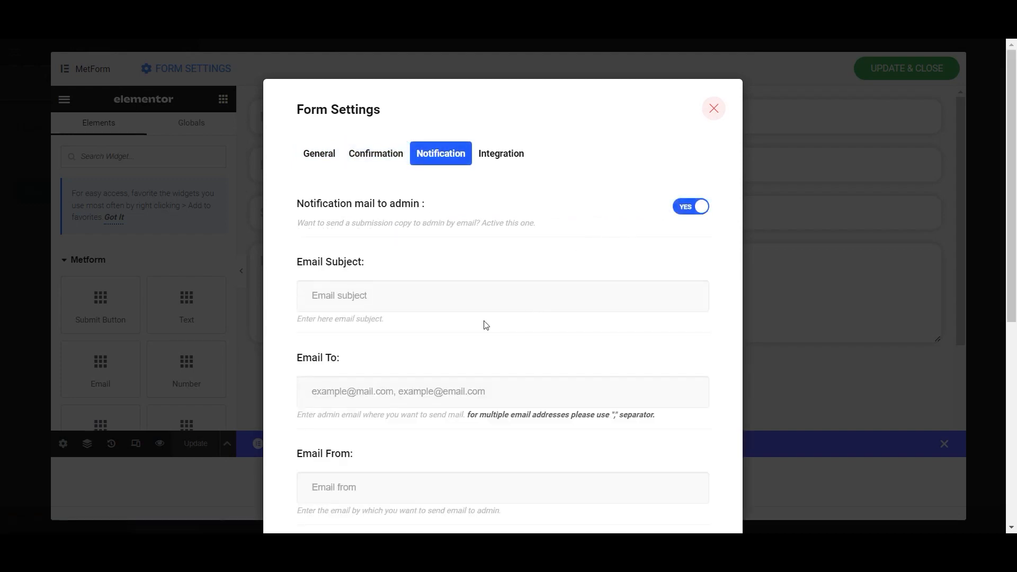
- Set the email subject to 'Email from Client', enter the recipient address, and save
left_click(378, 293)
type("Email")
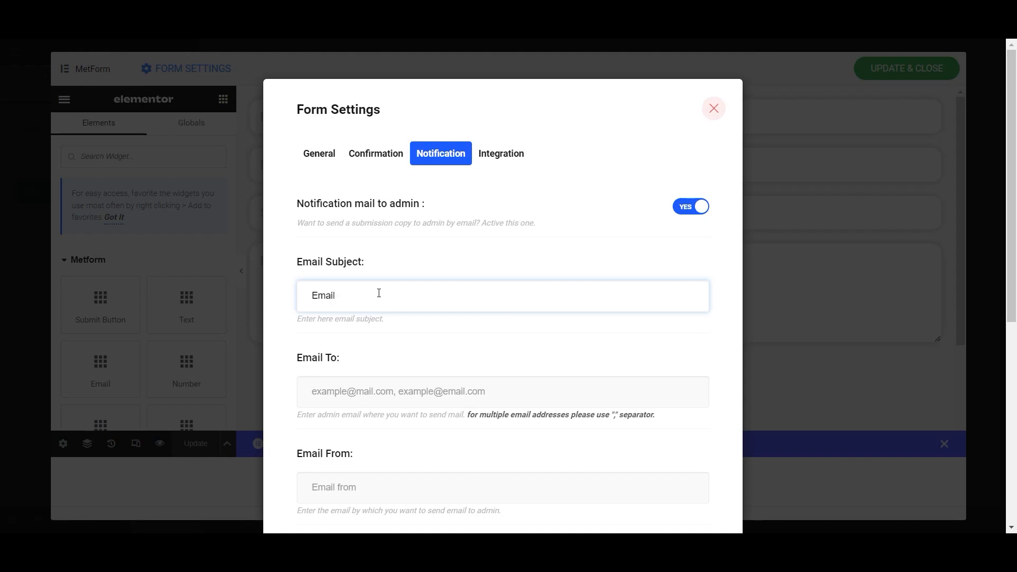
key("BackSpace")
key("BackSpace")
key("BackSpace")
key("BackSpace")
left_click(347, 490)
left_click(337, 394)
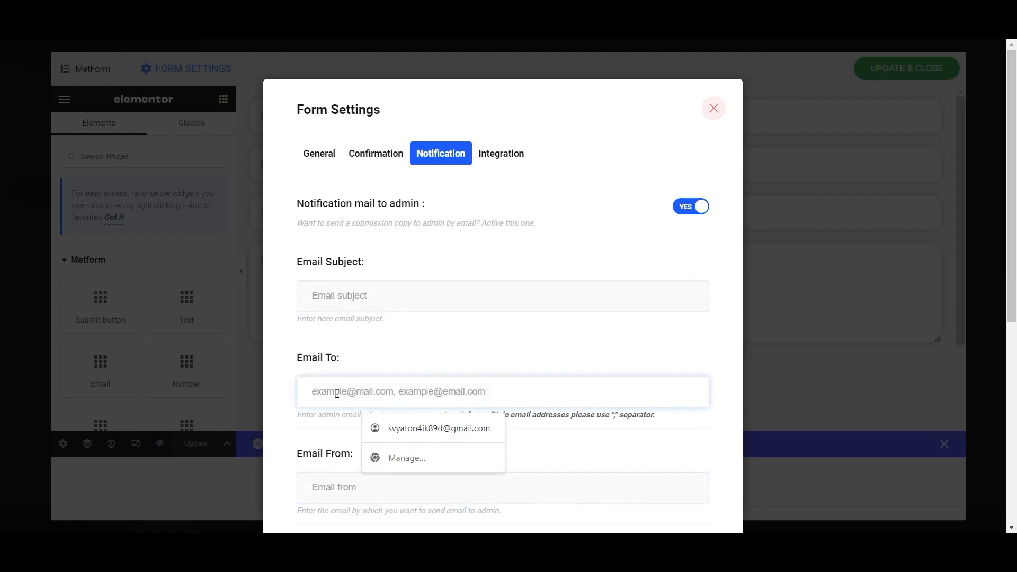
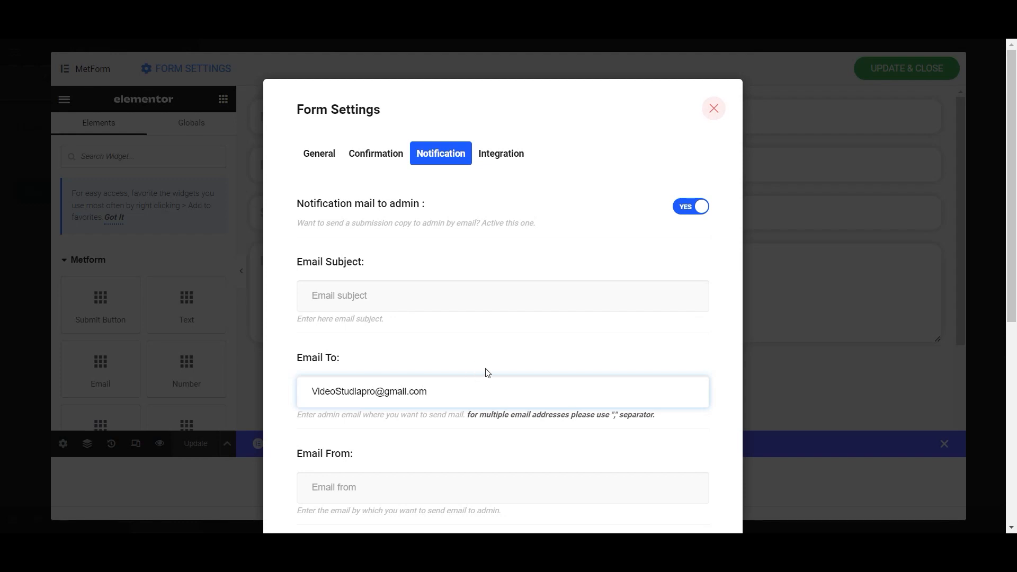
left_click(488, 373)
scroll(435, 400, "down", 3)
scroll(435, 400, "up", 3)
left_click(351, 301)
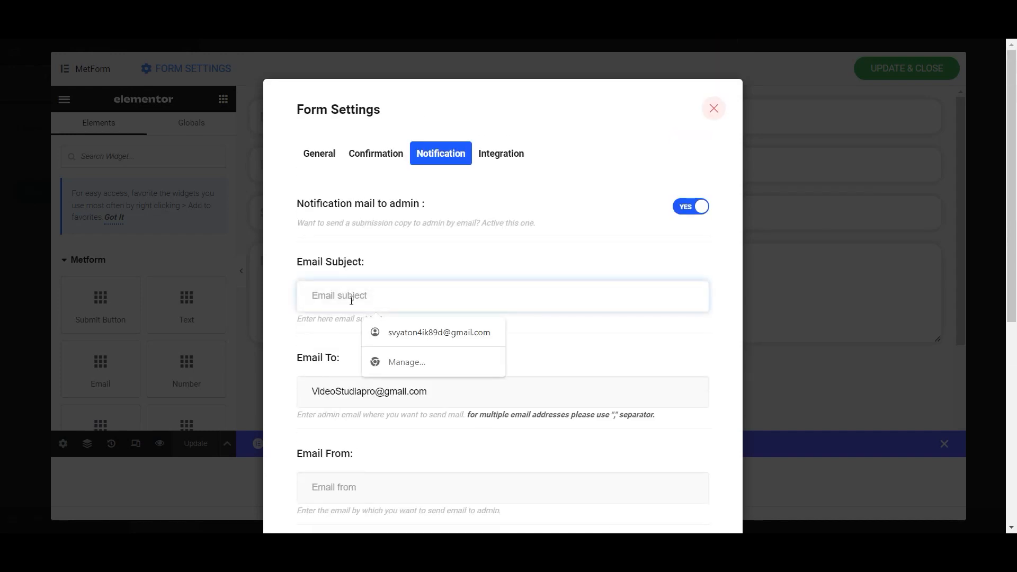
type("Email from Client")
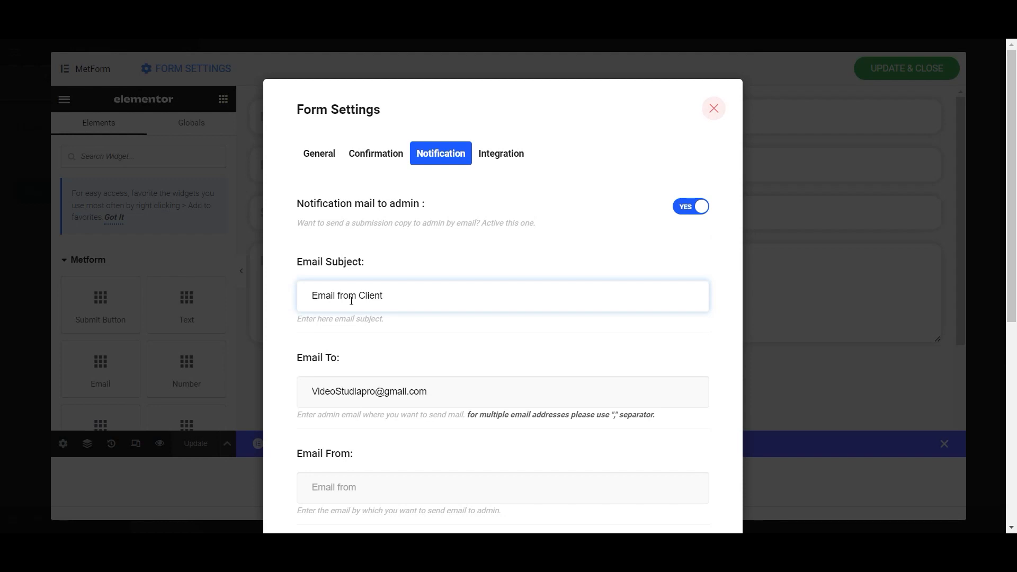
scroll(387, 375, "down", 6)
left_click(659, 485)
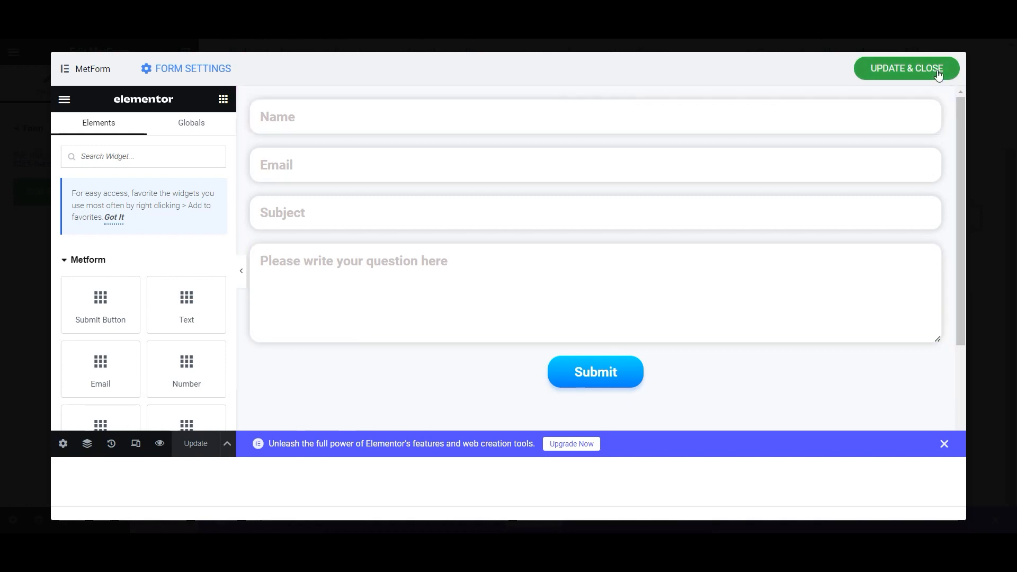
- Give the contact form widget a linked 15 px border radius and update the page
left_click(920, 67)
scroll(348, 293, "down", 3)
scroll(800, 307, "up", 2)
scroll(800, 323, "up", 1)
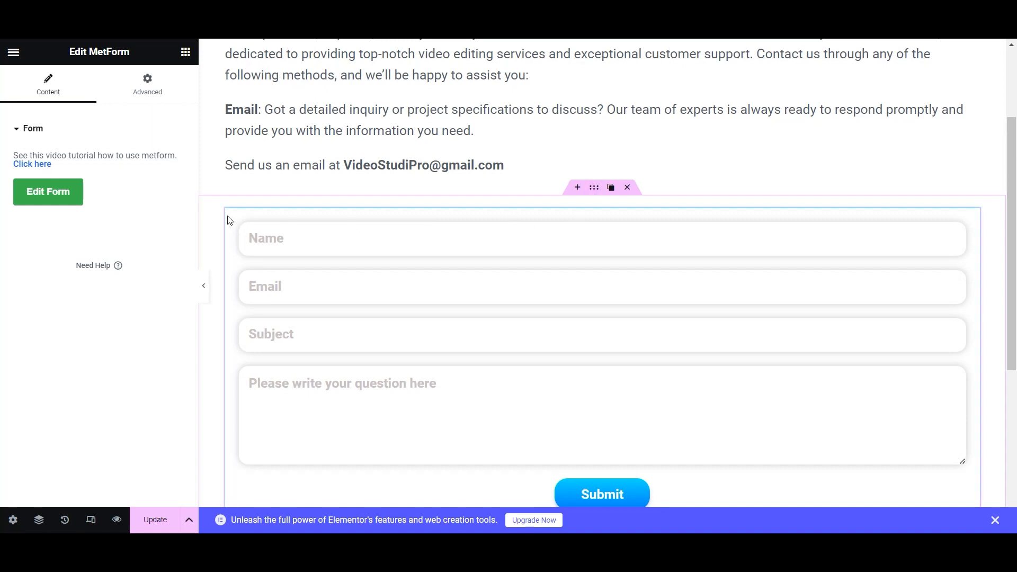
left_click(147, 85)
scroll(51, 379, "down", 2)
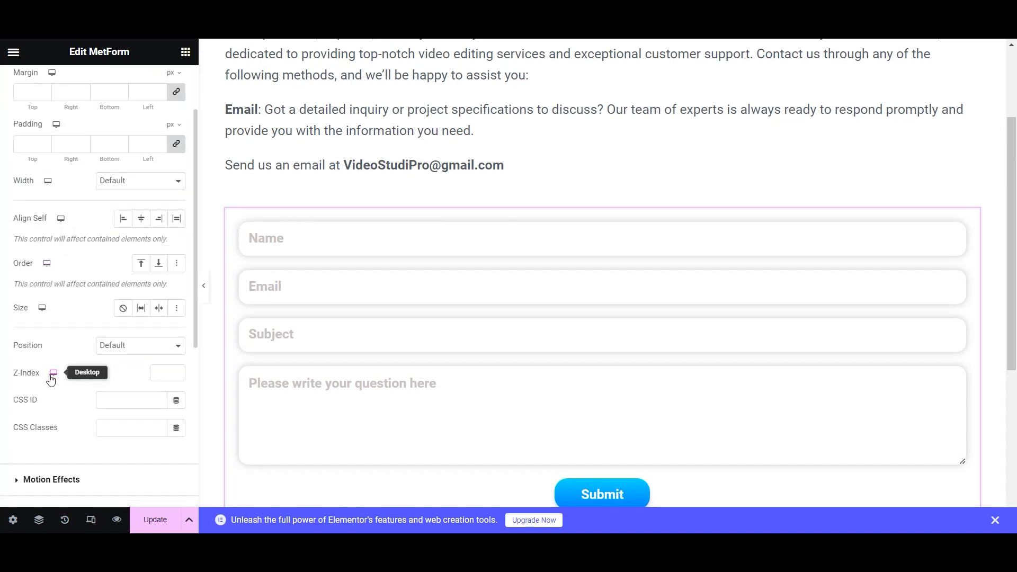
scroll(51, 379, "down", 3)
left_click(15, 412)
left_click(121, 355)
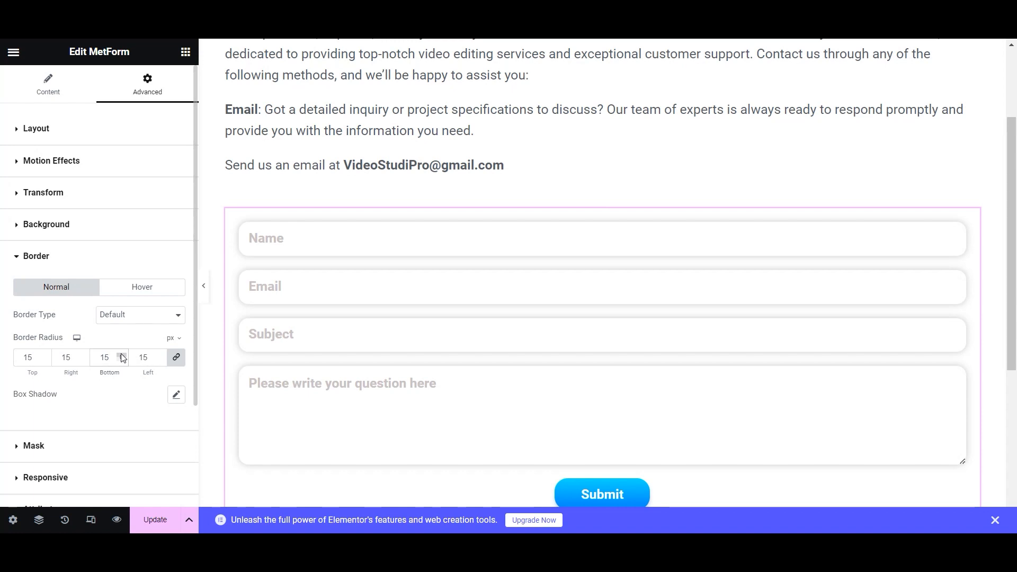
left_click(155, 520)
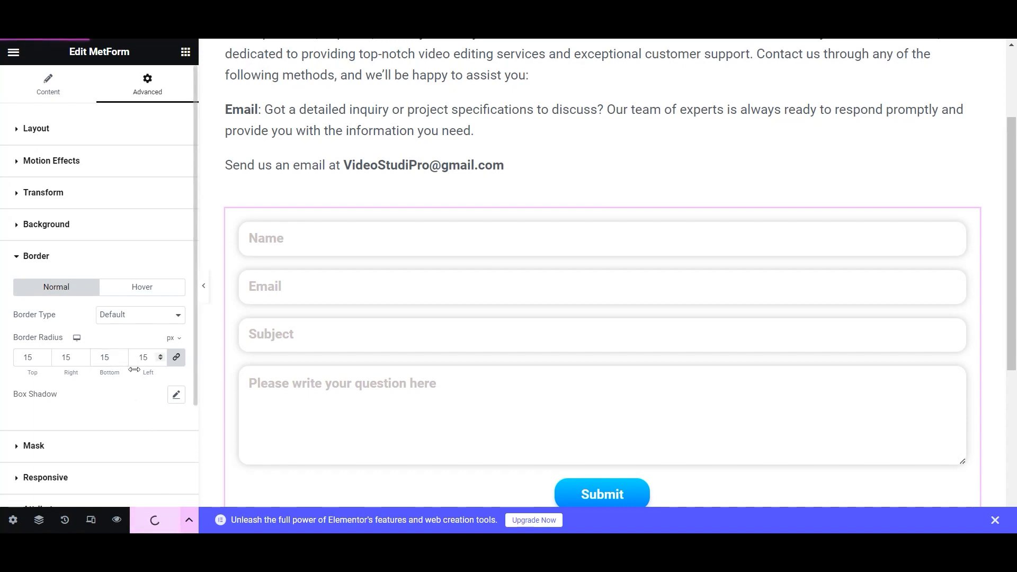
scroll(650, 270, "down", 5)
scroll(648, 268, "up", 8)
- Preview the Contact Us page at tablet width
left_click(648, 266)
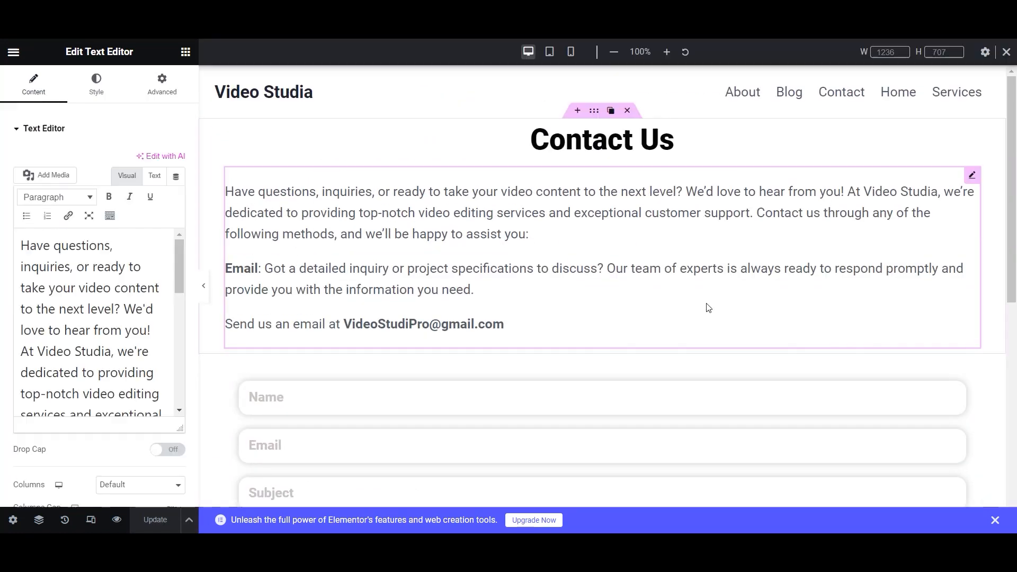
left_click(91, 519)
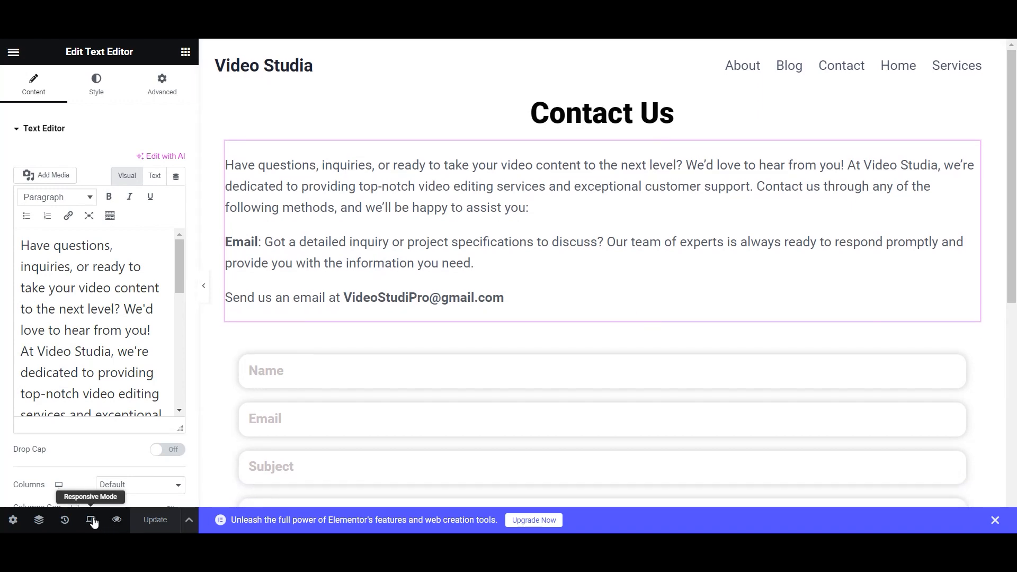
left_click(91, 520)
left_click(550, 51)
scroll(536, 215, "down", 5)
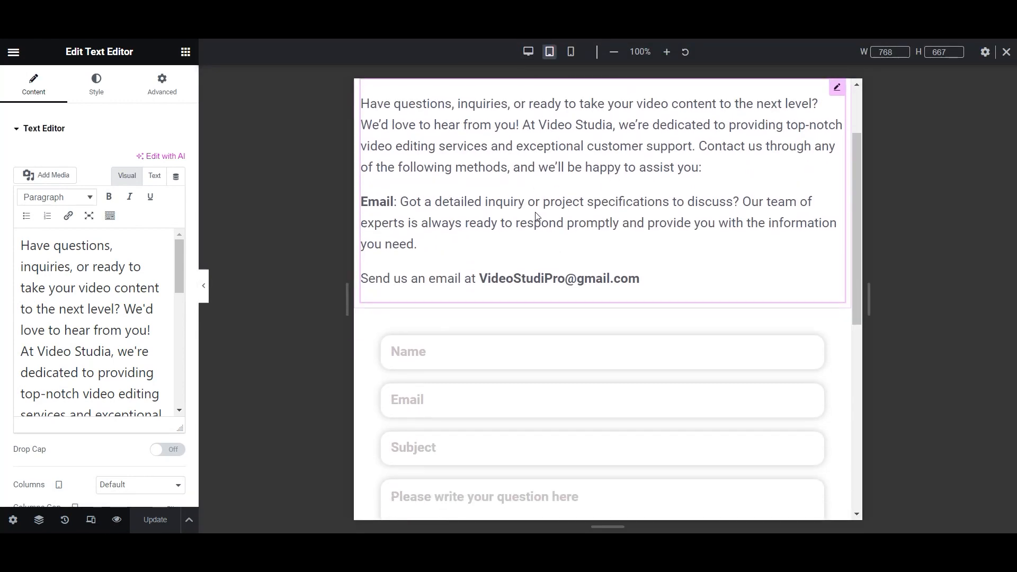
scroll(536, 215, "down", 3)
scroll(535, 211, "up", 8)
- Check the page at mobile width, then return to the desktop view
left_click(571, 51)
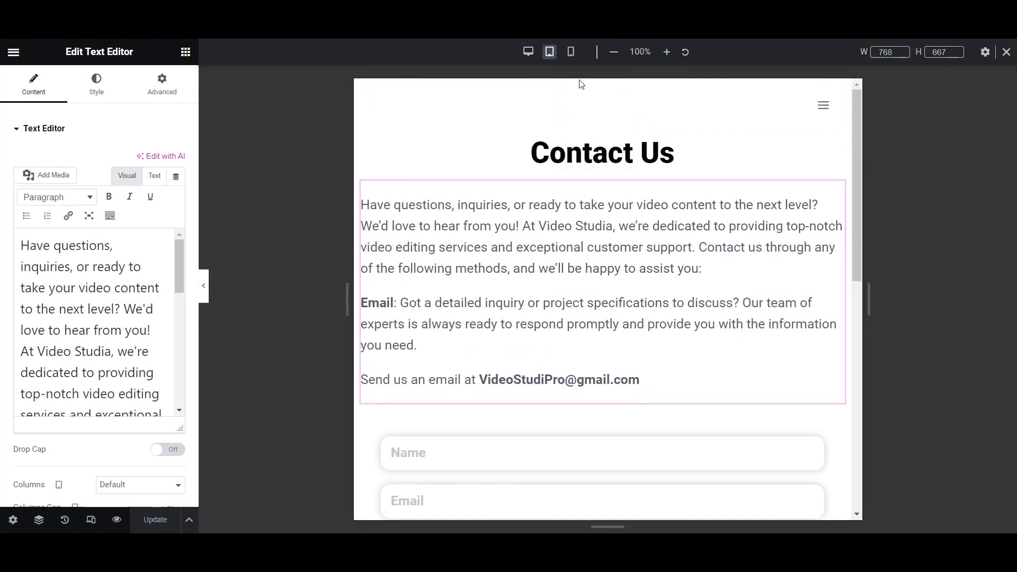
scroll(611, 239, "down", 10)
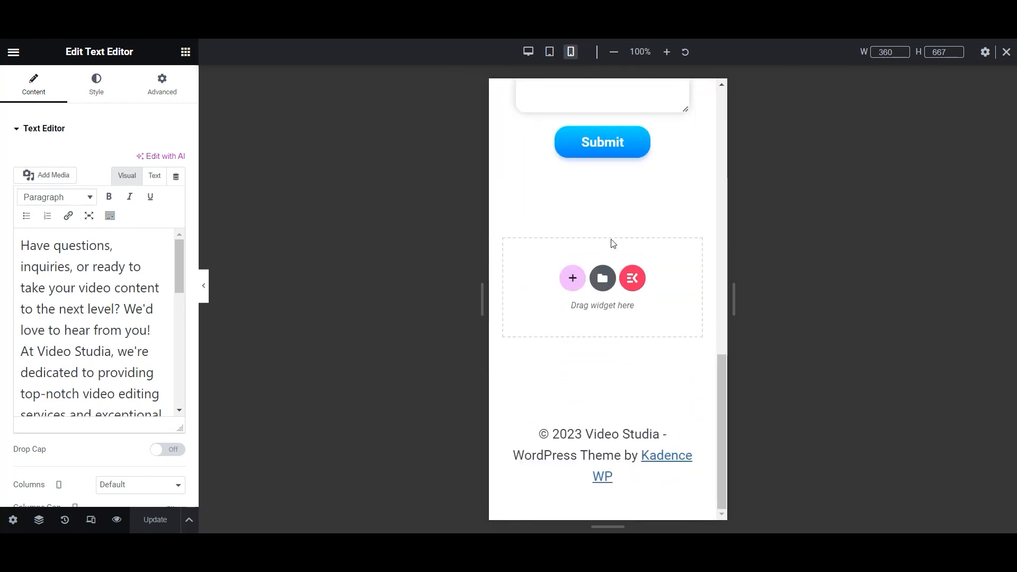
scroll(612, 243, "up", 6)
scroll(613, 243, "up", 7)
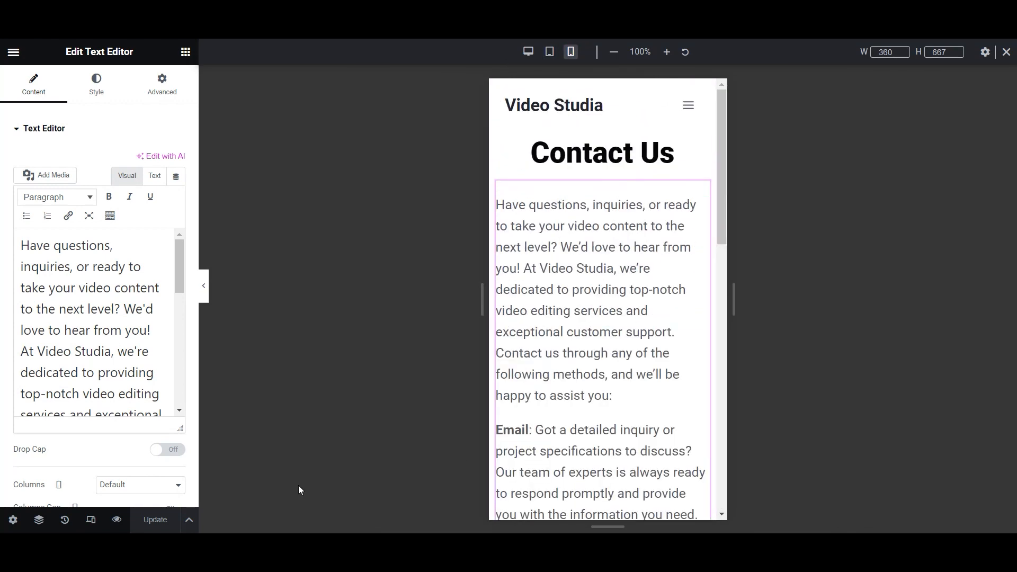
left_click(528, 51)
scroll(538, 233, "down", 4)
scroll(537, 232, "up", 3)
scroll(538, 231, "up", 2)
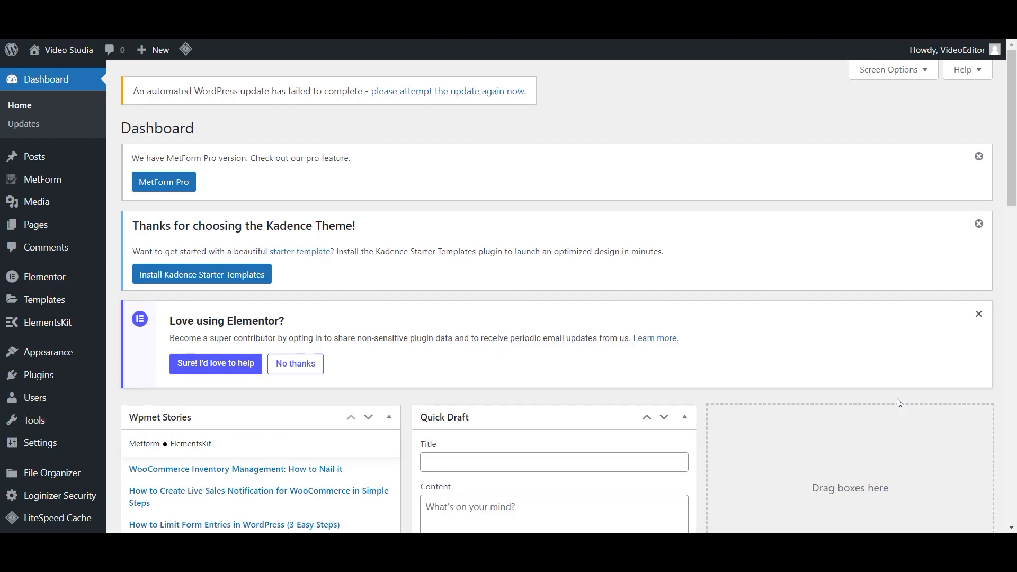
- Hide Categories in the Single Post Layout title area and publish
mouse_move(69, 352)
left_click(144, 372)
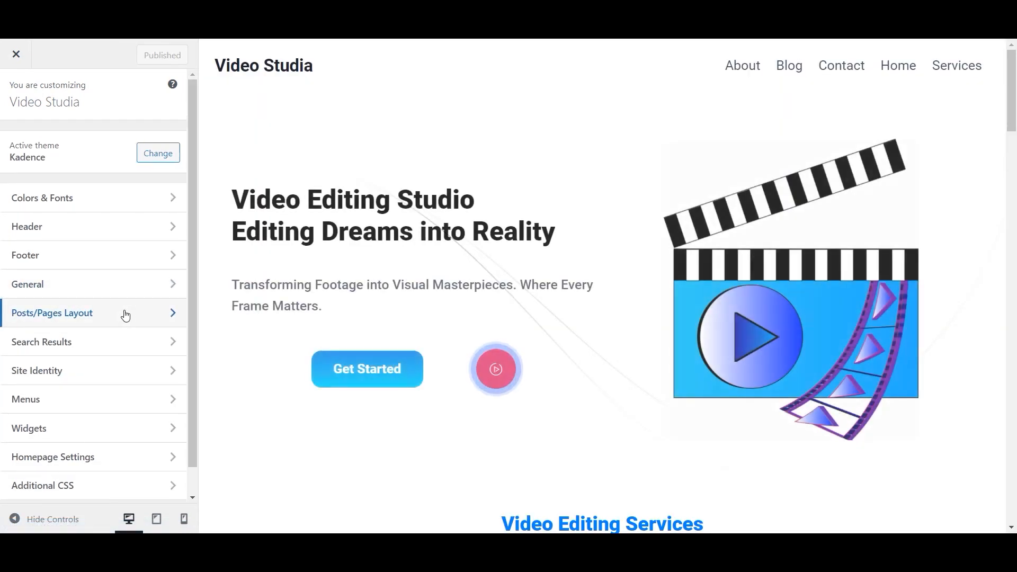
left_click(125, 315)
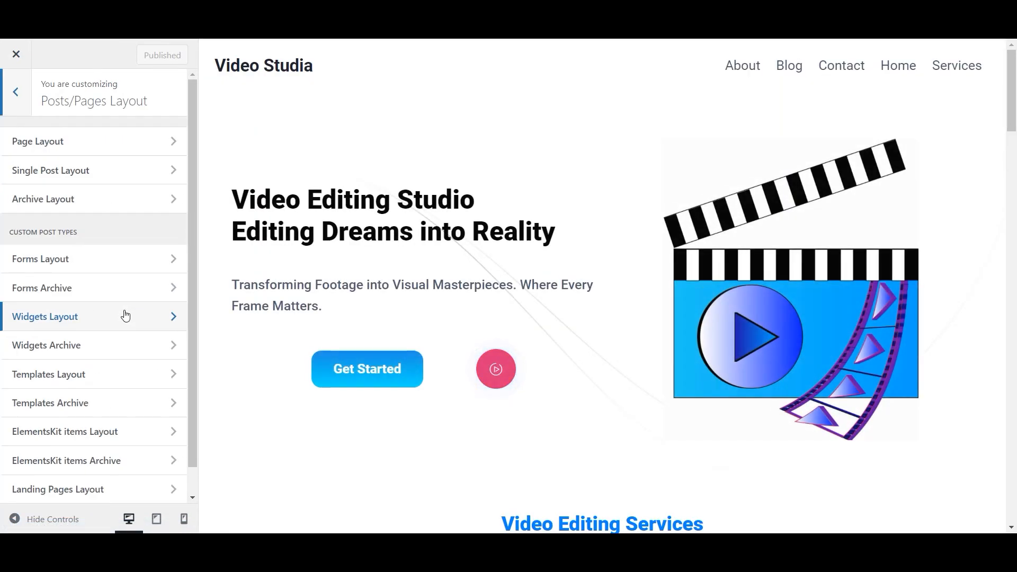
left_click(117, 177)
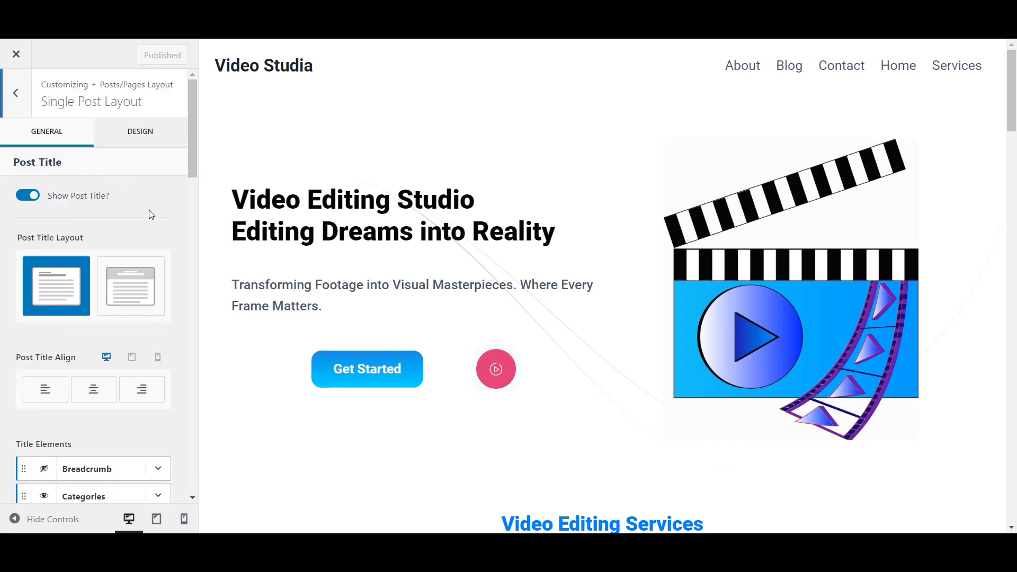
scroll(151, 210, "down", 4)
left_click(44, 298)
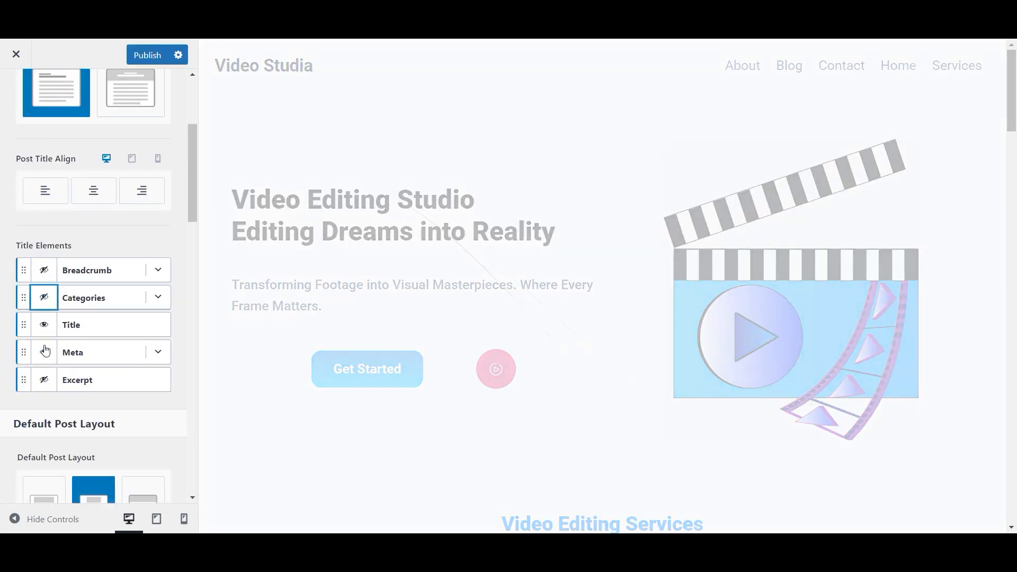
scroll(183, 363, "up", 4)
left_click(152, 59)
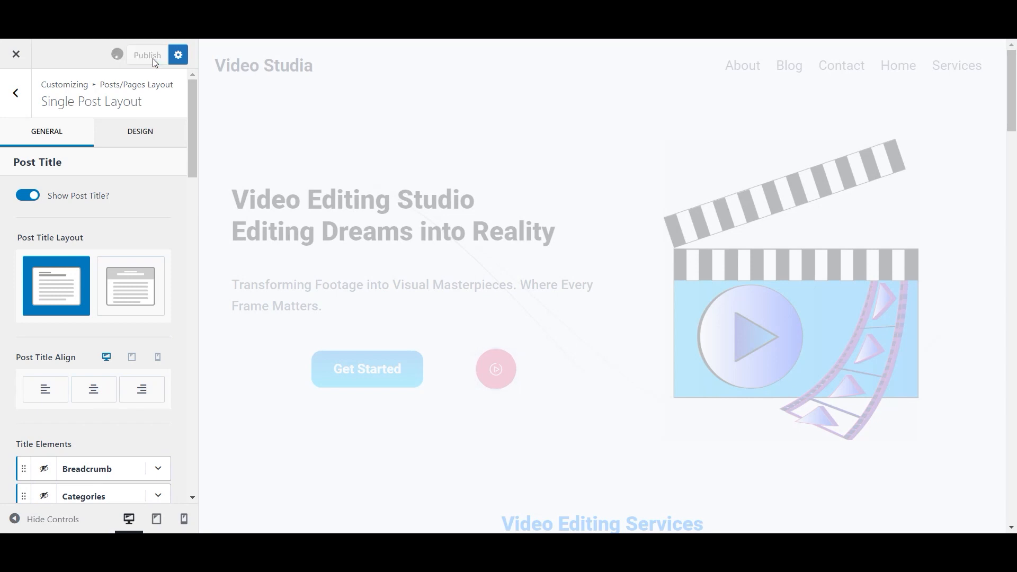
- With the Blog page previewed, turn off the archive title, set archive columns to 1, and publish
scroll(136, 317, "down", 2)
scroll(138, 318, "down", 15)
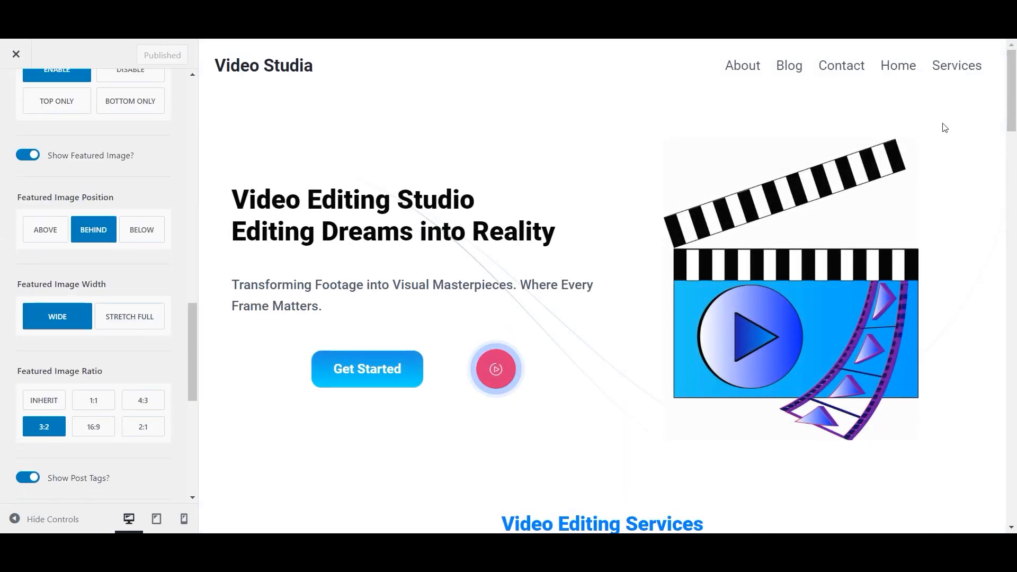
scroll(95, 238, "up", 15)
left_click(16, 91)
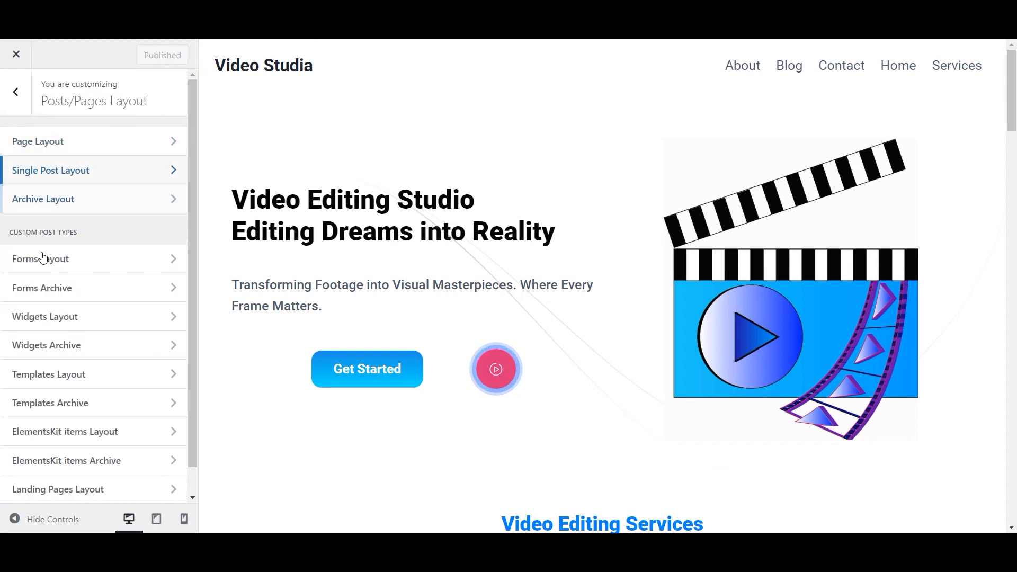
left_click(793, 72)
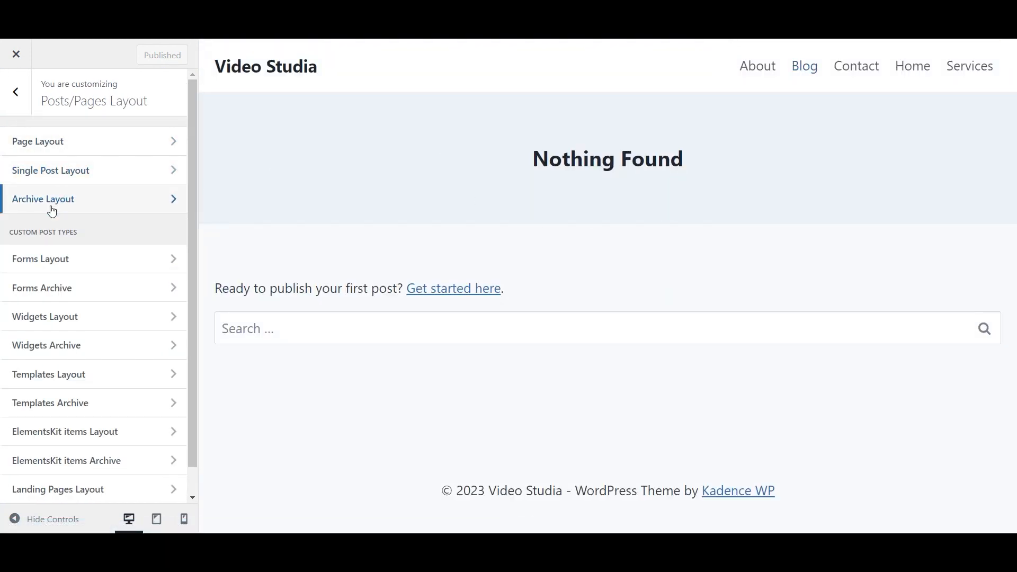
left_click(24, 207)
left_click(27, 196)
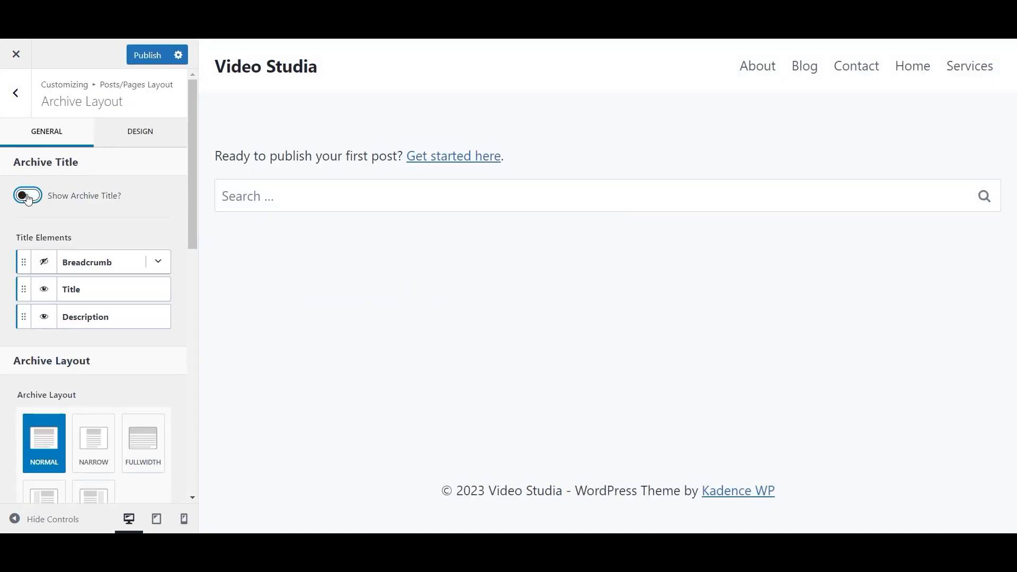
scroll(19, 281, "down", 7)
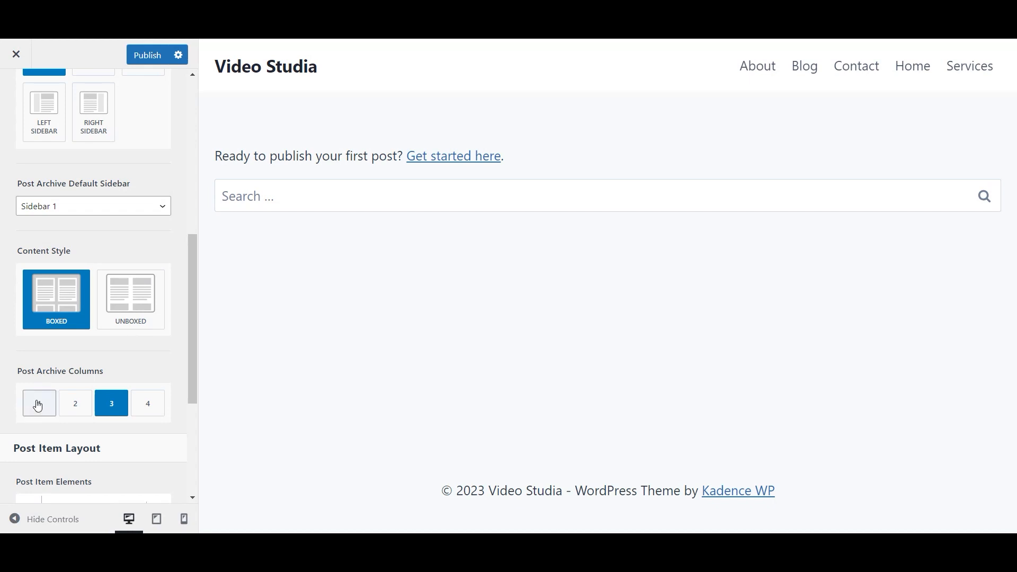
left_click(38, 402)
scroll(38, 402, "down", 4)
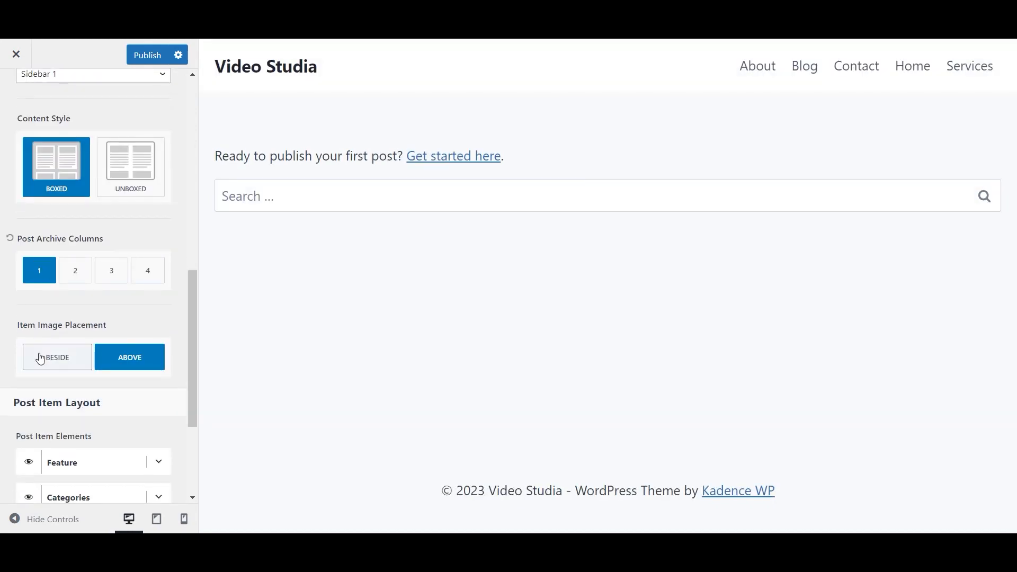
scroll(43, 357, "up", 8)
scroll(42, 358, "up", 4)
left_click(141, 55)
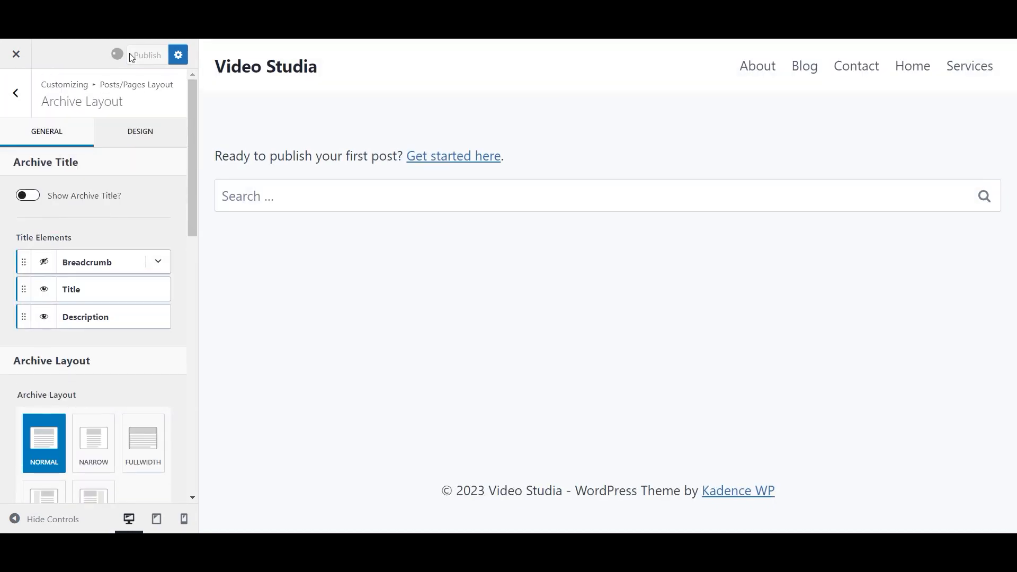
left_click(15, 92)
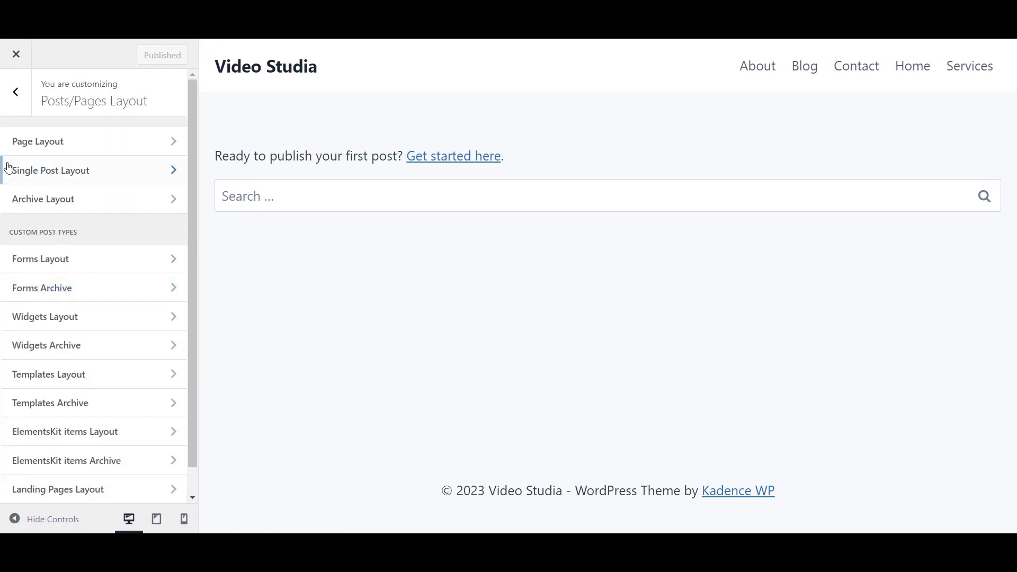
left_click(15, 94)
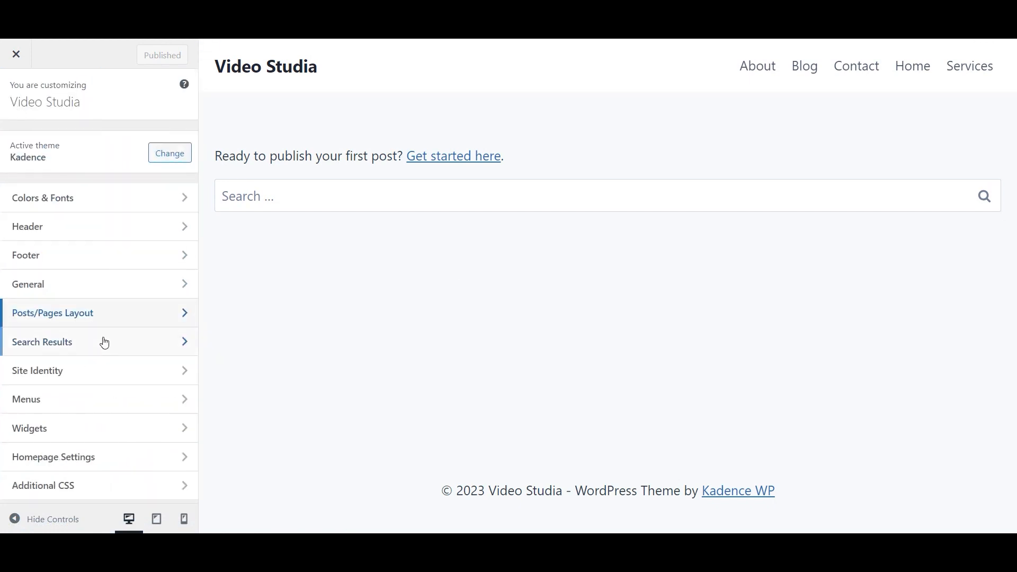
- Create a new menu named Main for the Primary and Mobile locations
left_click(107, 399)
left_click(127, 273)
left_click(104, 165)
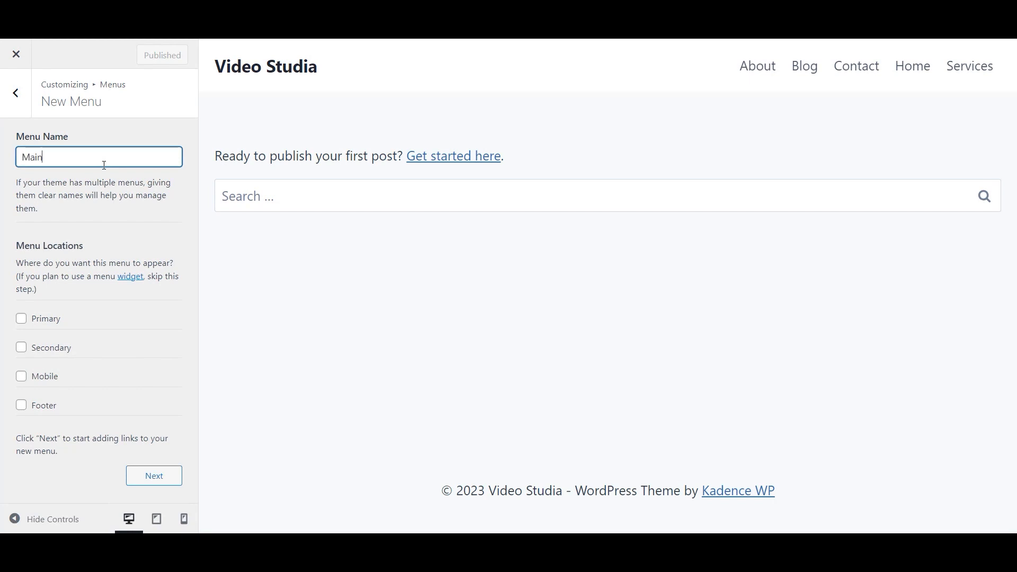
left_click(54, 320)
left_click(55, 376)
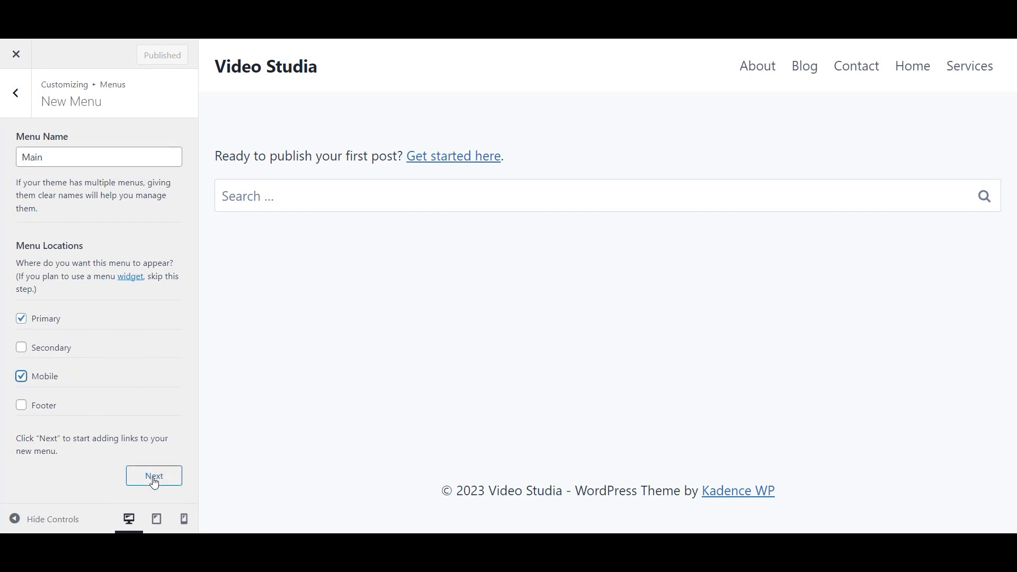
left_click(153, 477)
- Add the Home, Blog, Services, Contact and About pages to Main and publish
left_click(139, 252)
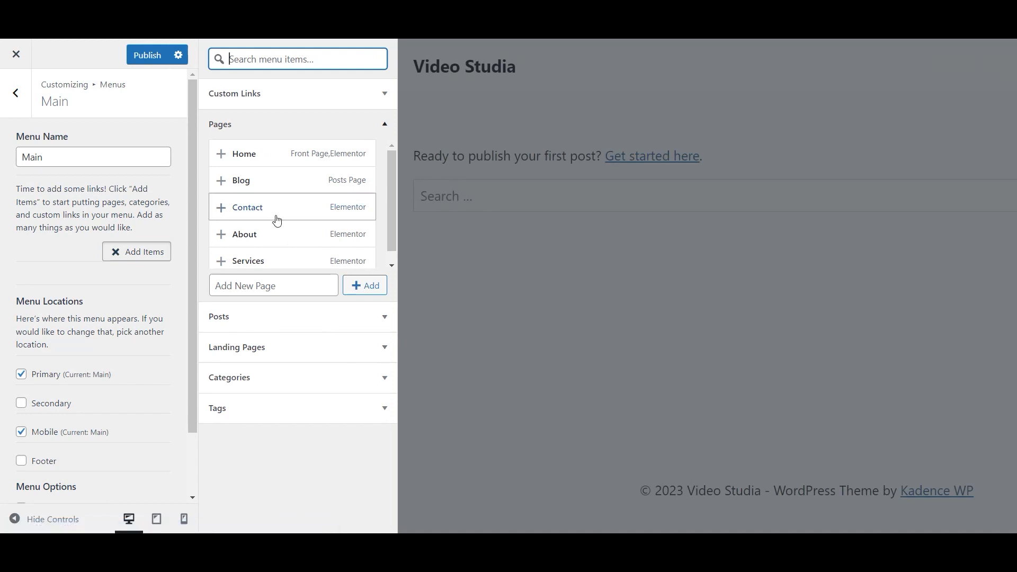
left_click(222, 155)
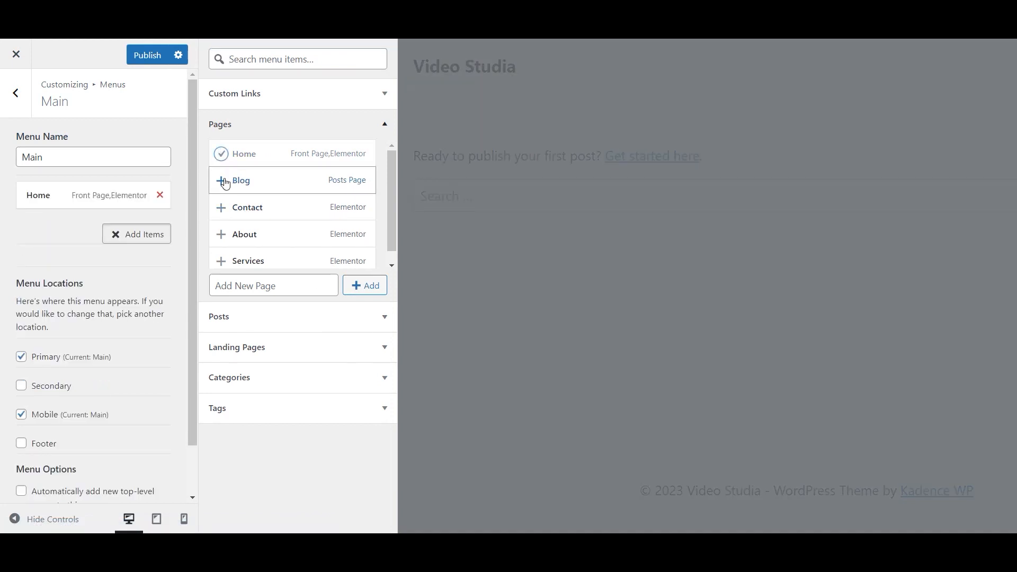
left_click(222, 180)
left_click(223, 265)
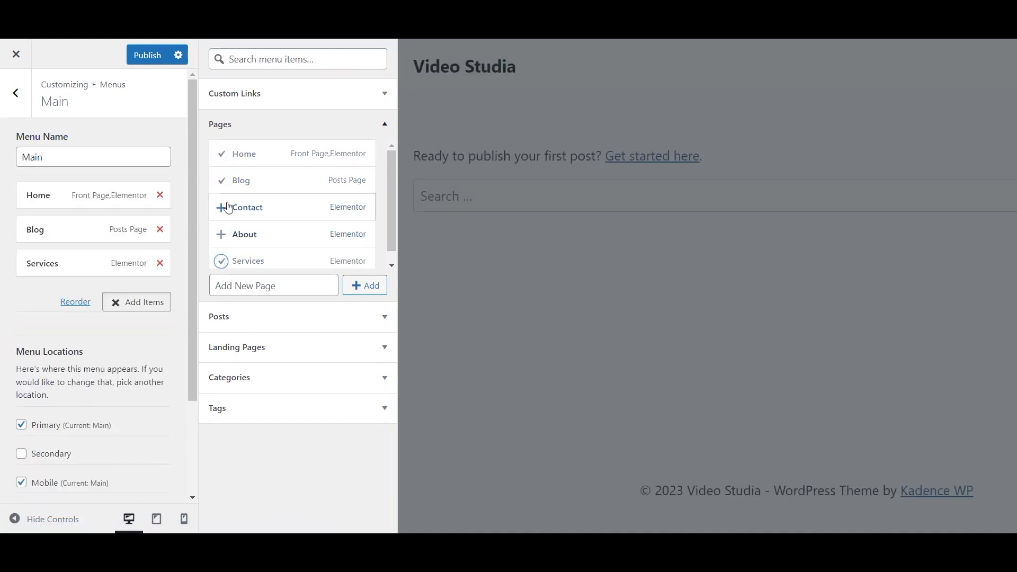
left_click(222, 208)
left_click(223, 235)
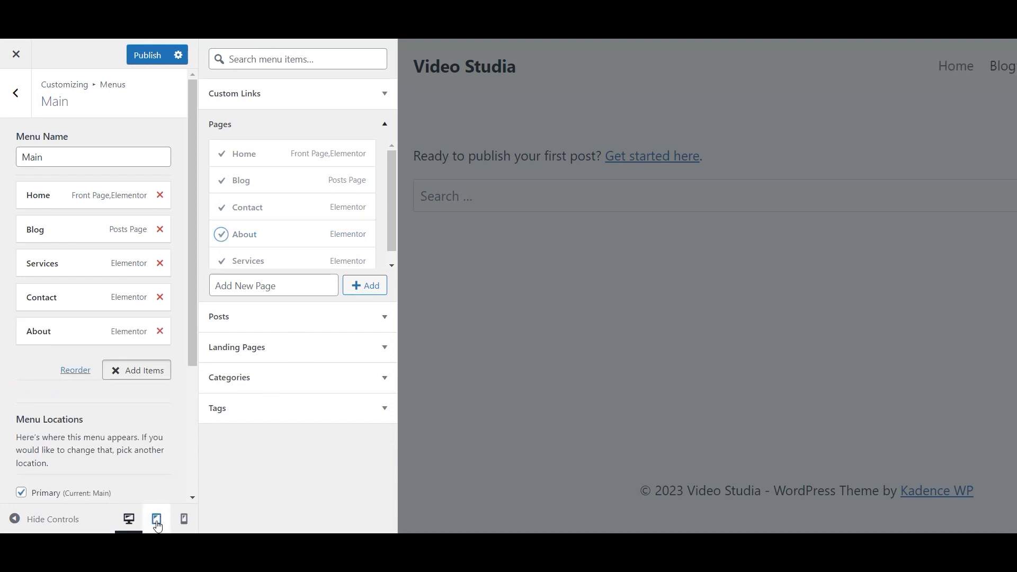
left_click(164, 128)
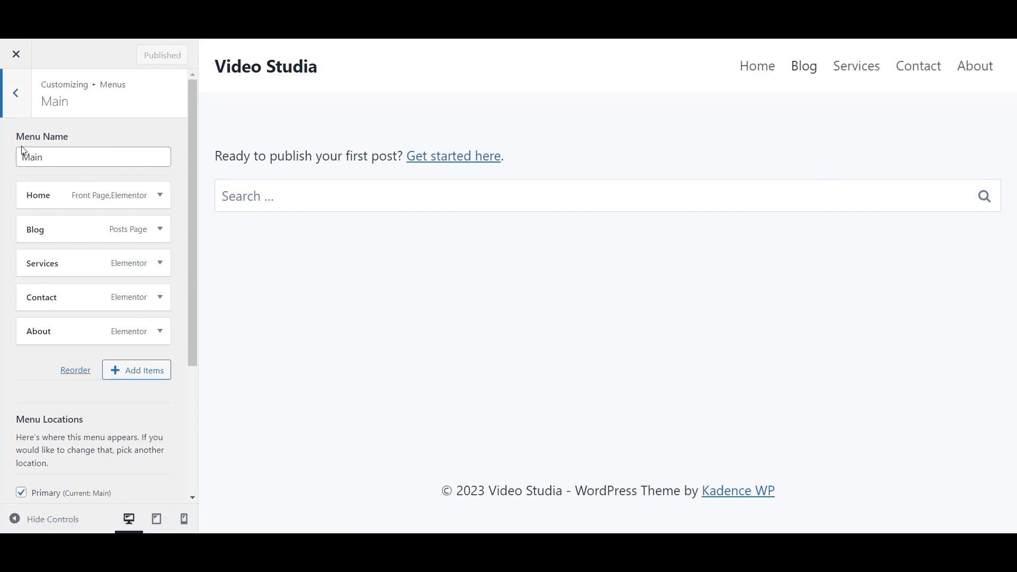
left_click(16, 94)
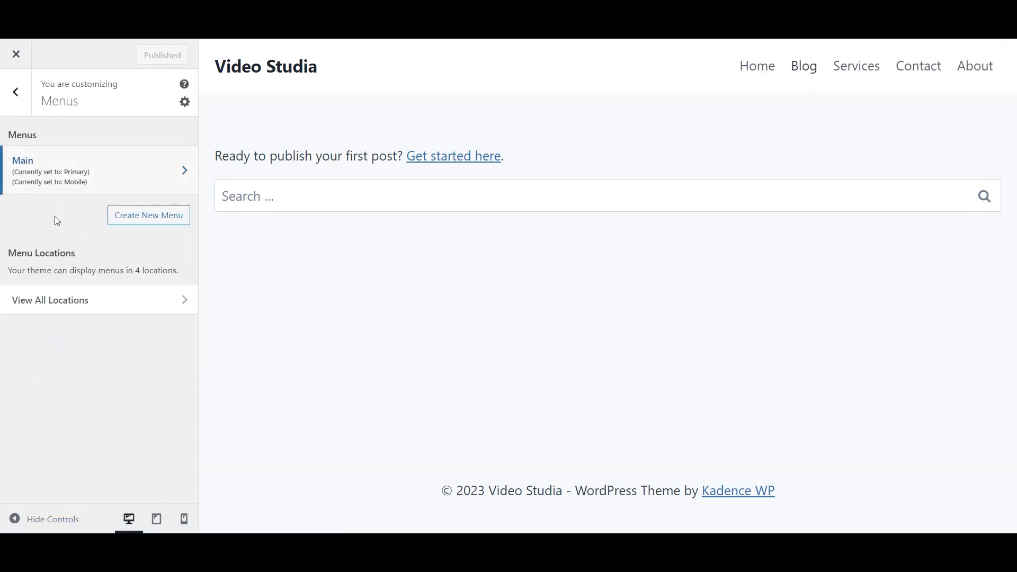
- Browse the Colors & Fonts typography and General settings, then open Site Identity's title and logo controls
left_click(17, 93)
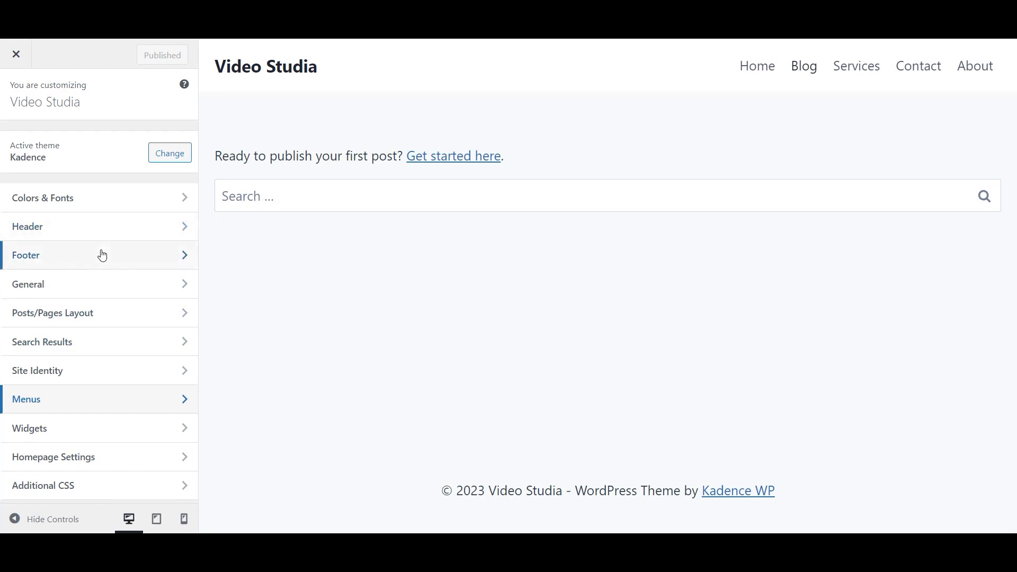
left_click(125, 200)
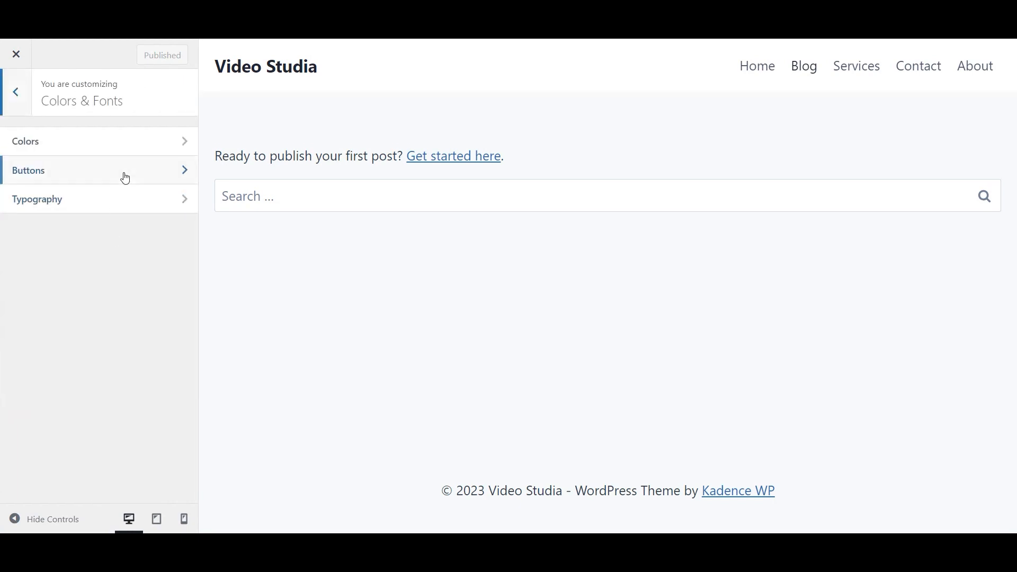
left_click(131, 207)
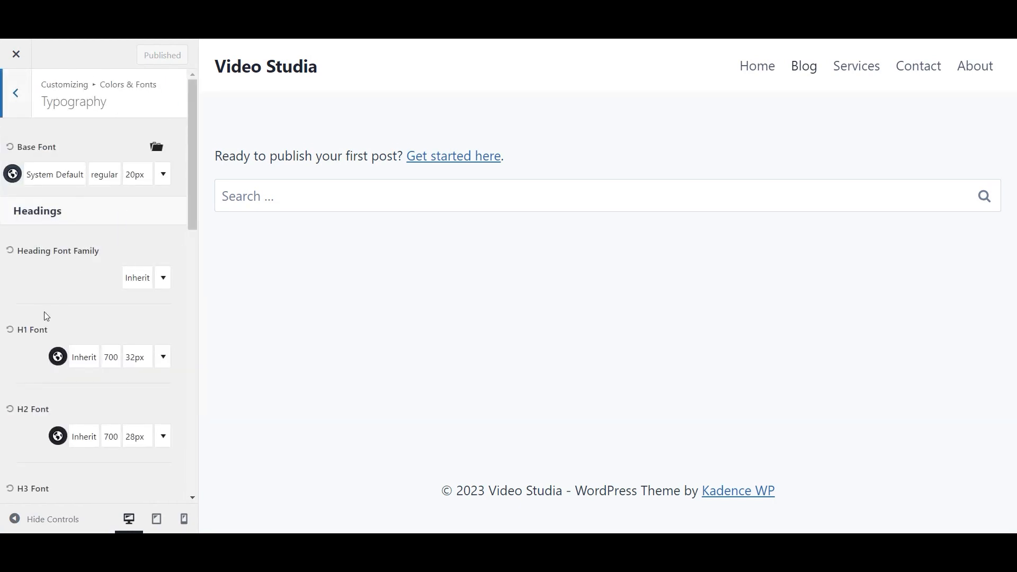
scroll(97, 294, "down", 10)
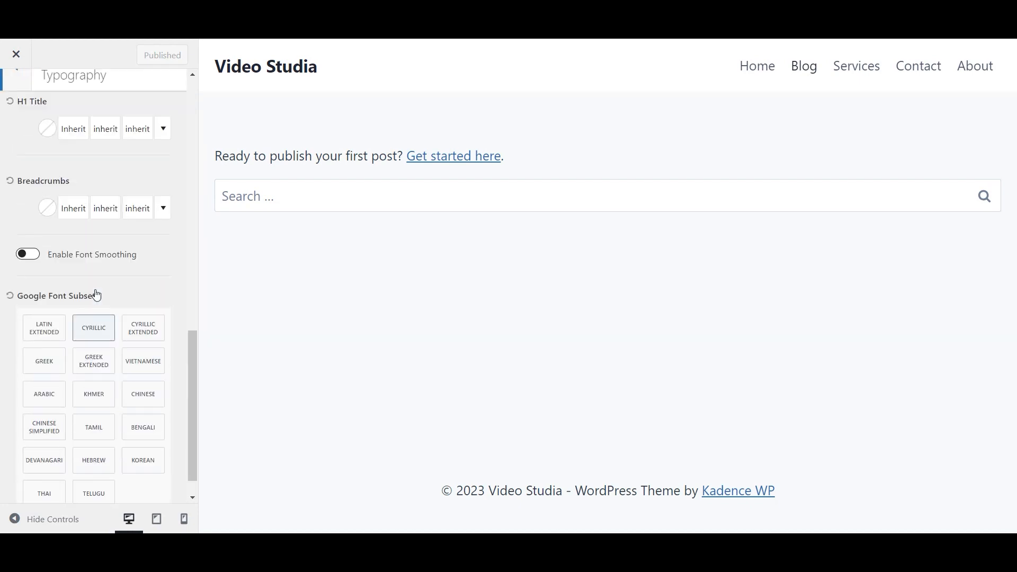
scroll(97, 294, "up", 10)
left_click(12, 91)
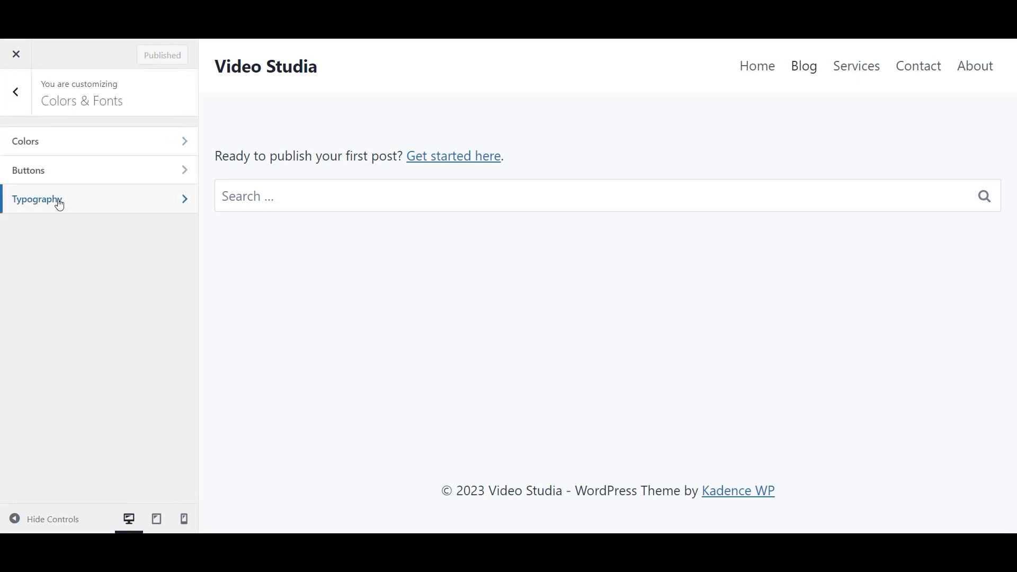
left_click(21, 96)
left_click(141, 288)
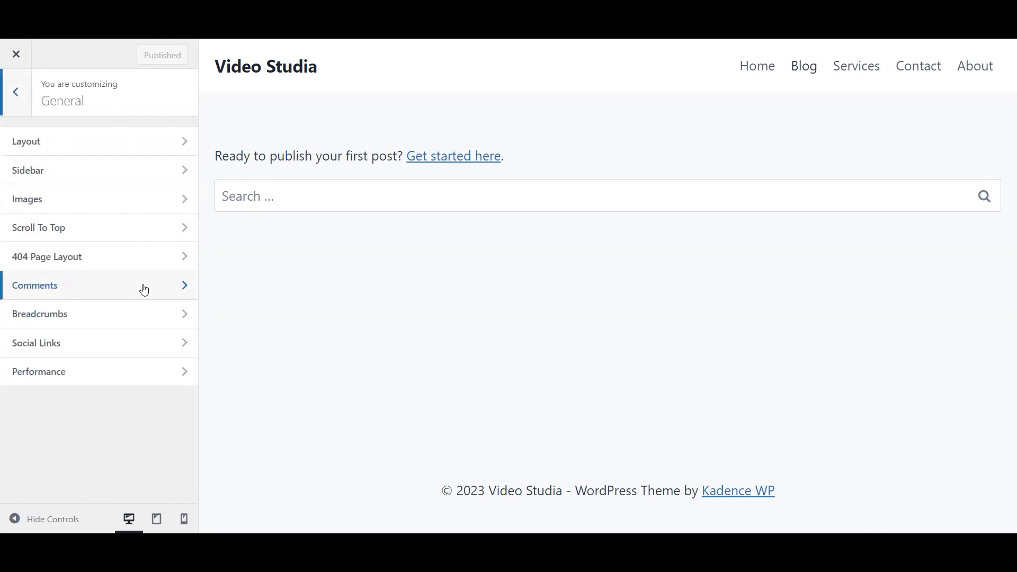
left_click(19, 99)
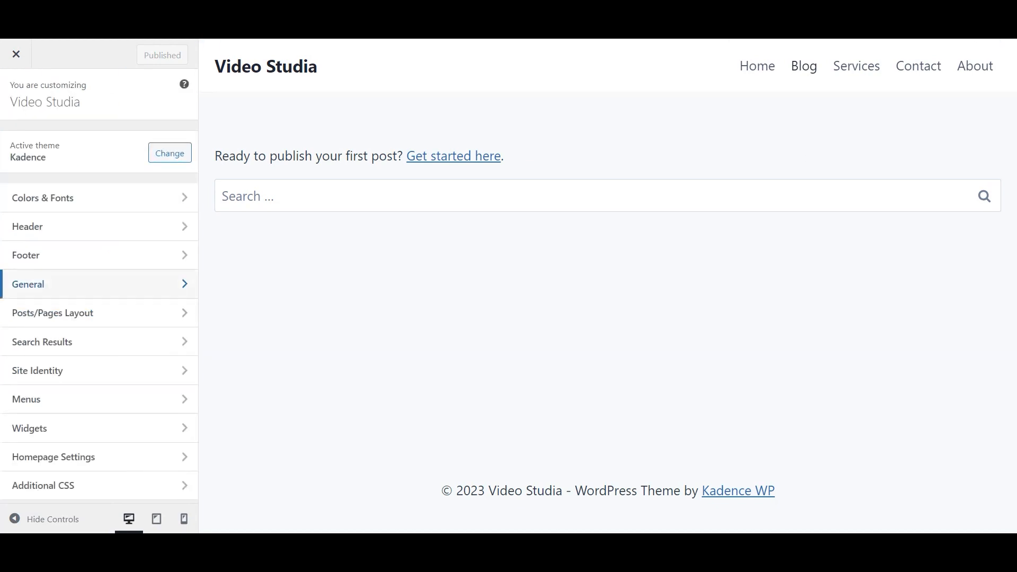
left_click(97, 374)
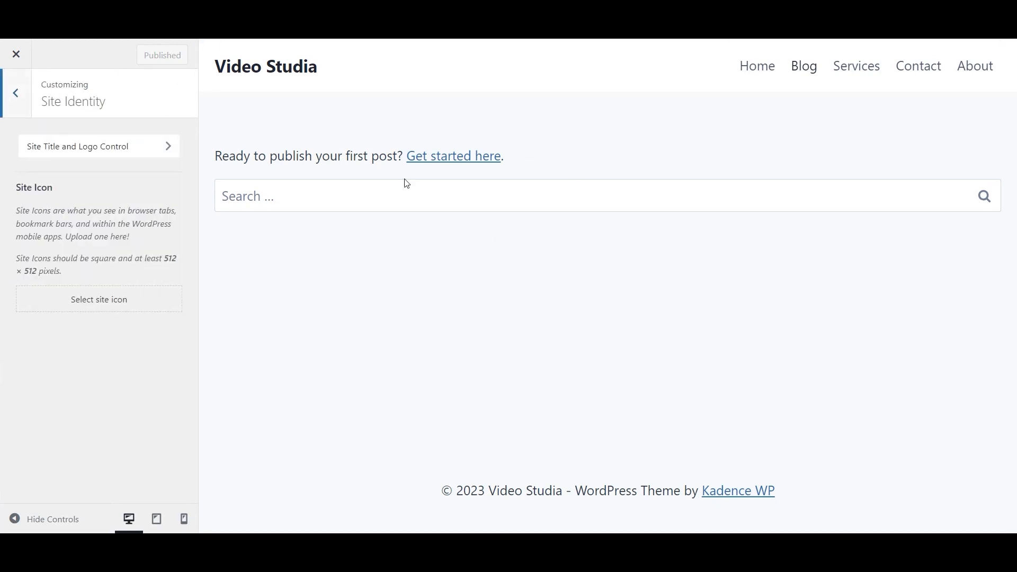
left_click(125, 149)
- Upload Video Editing Studio.png as the logo with alt text, skip cropping, and use the Logo-only layout
left_click(111, 191)
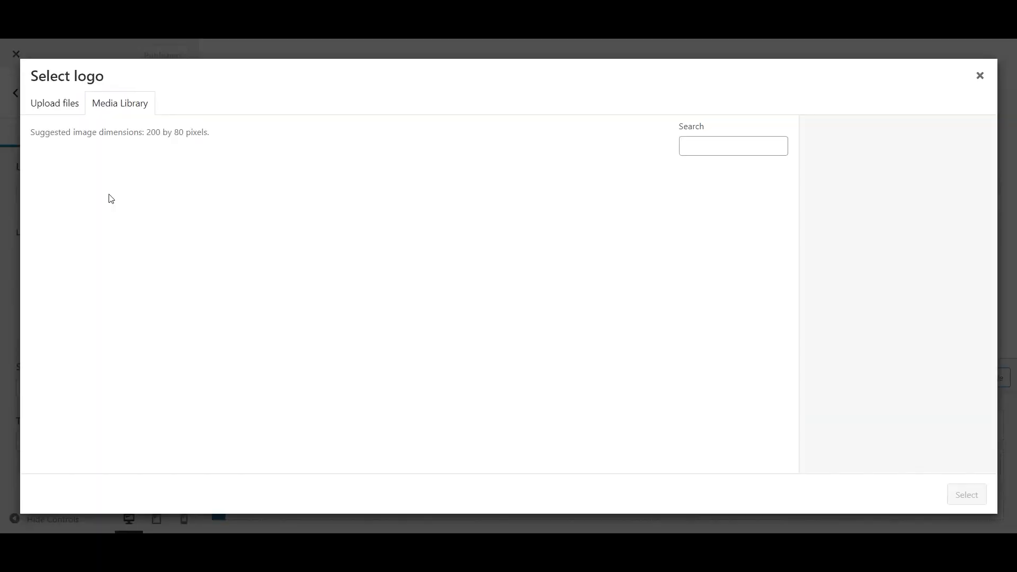
left_click(54, 103)
key("alt+Tab")
left_click_drag(451, 153, 163, 352)
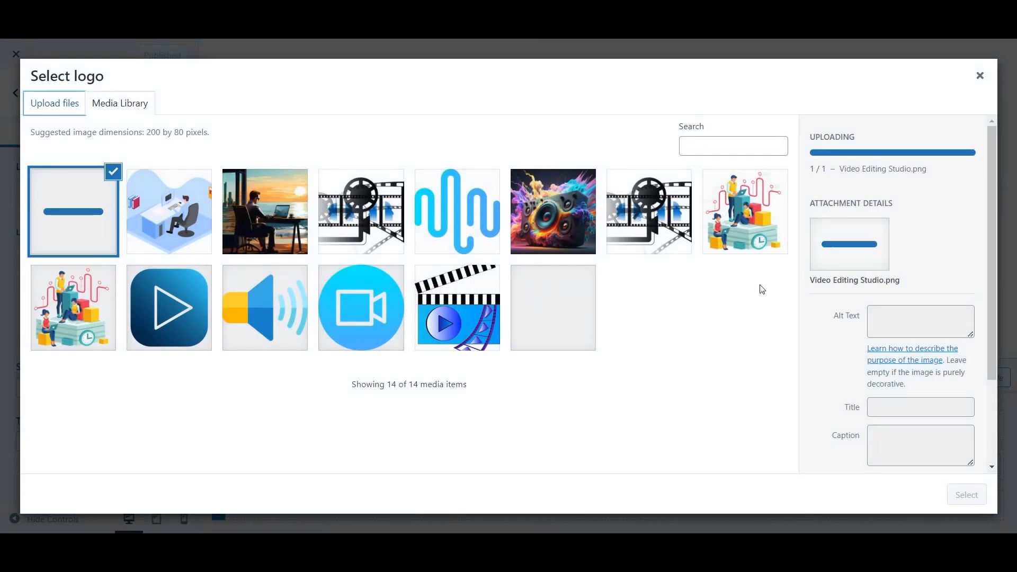
left_click(902, 277)
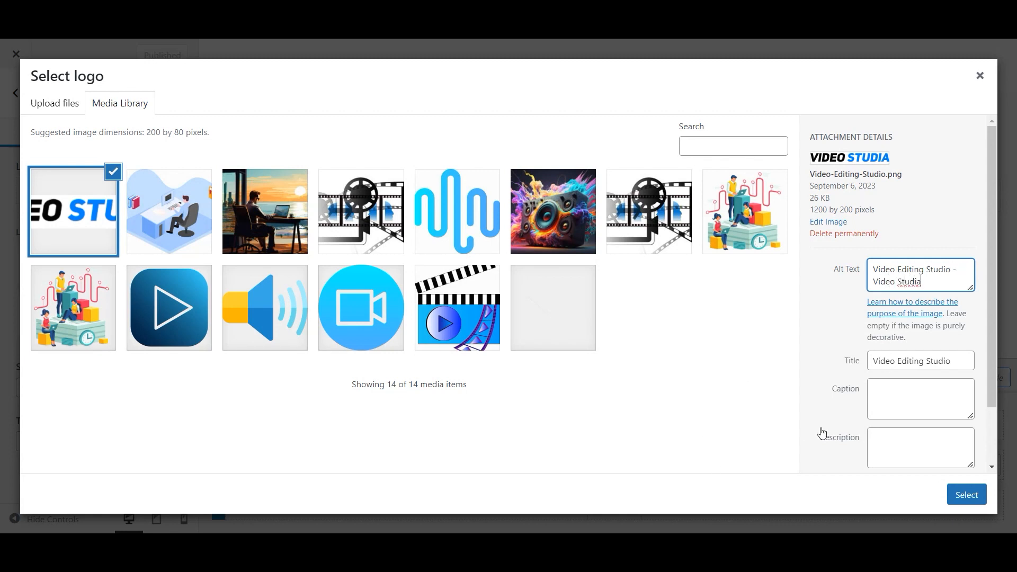
left_click(964, 496)
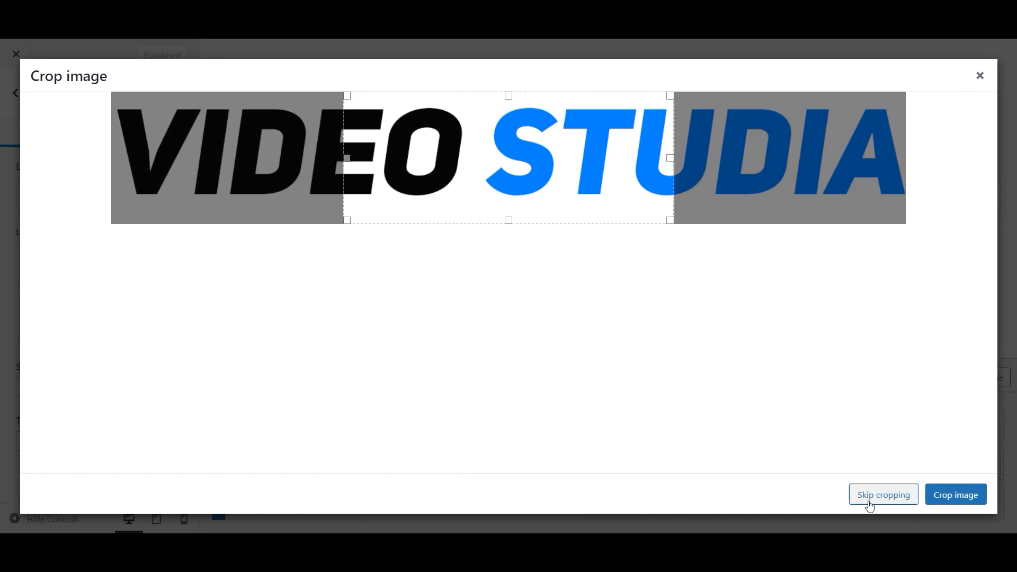
left_click(871, 506)
left_click(46, 361)
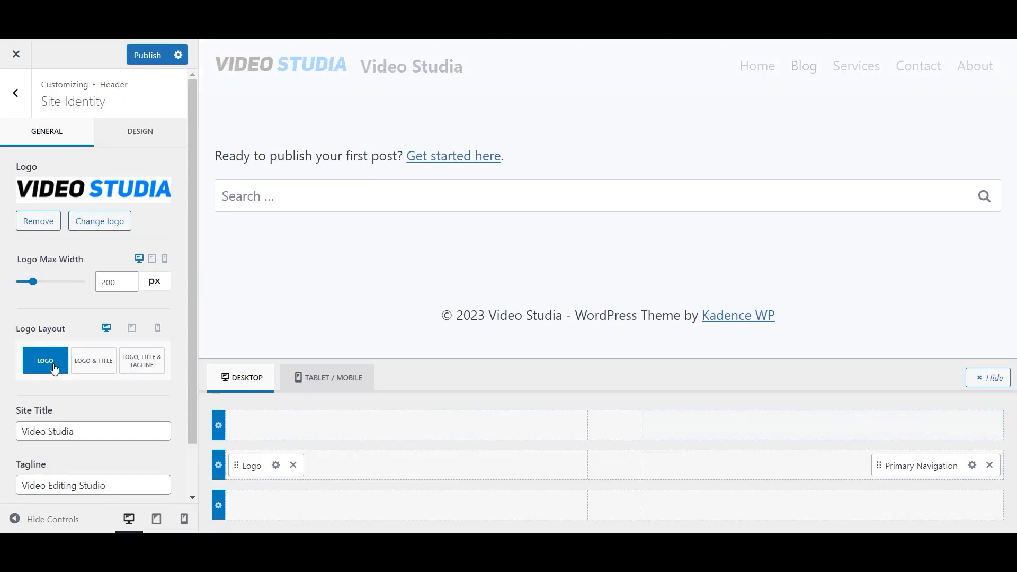
- Preview the site at tablet and mobile widths, then return to desktop
left_click(156, 519)
left_click(185, 519)
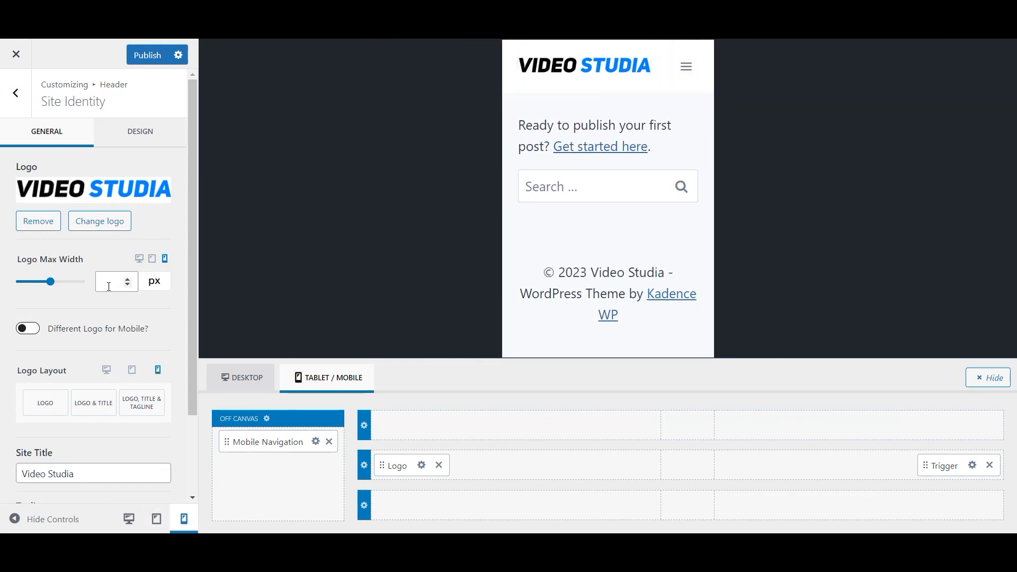
left_click(128, 518)
- Set the Logo Max Width to 180 px and publish
left_click_drag(119, 282, 66, 289)
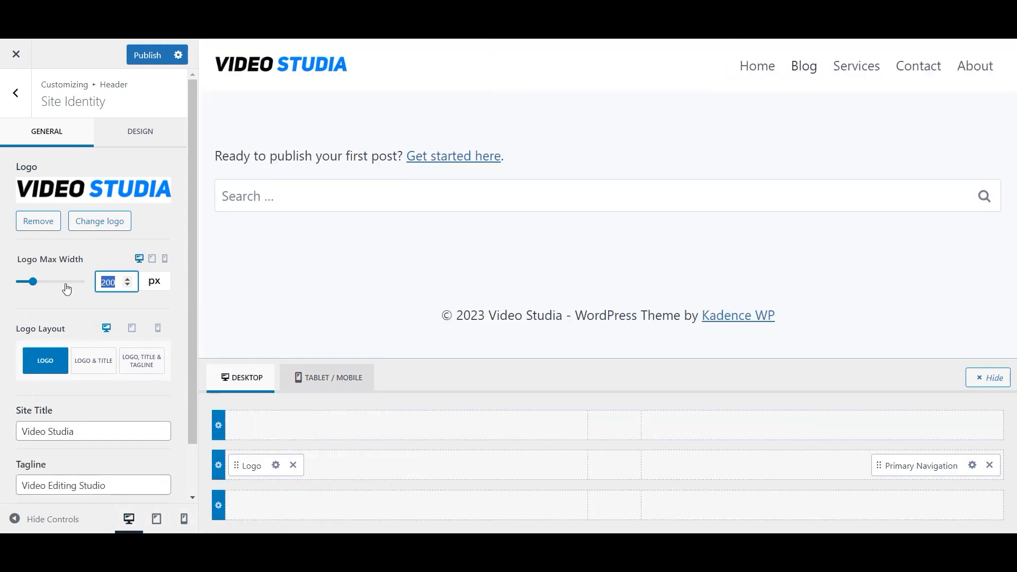
type("180")
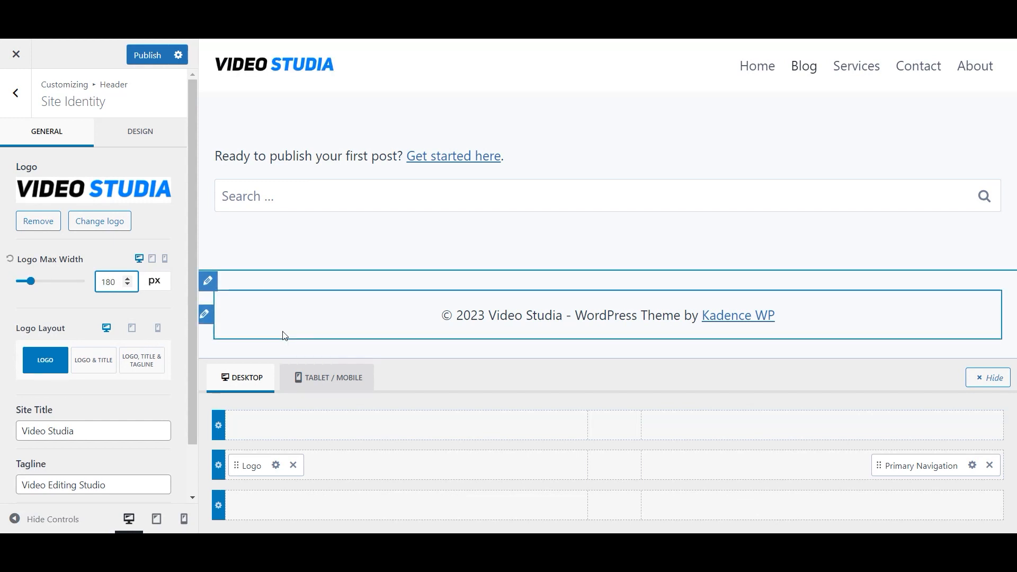
scroll(85, 365, "down", 1)
scroll(86, 369, "up", 1)
left_click(147, 59)
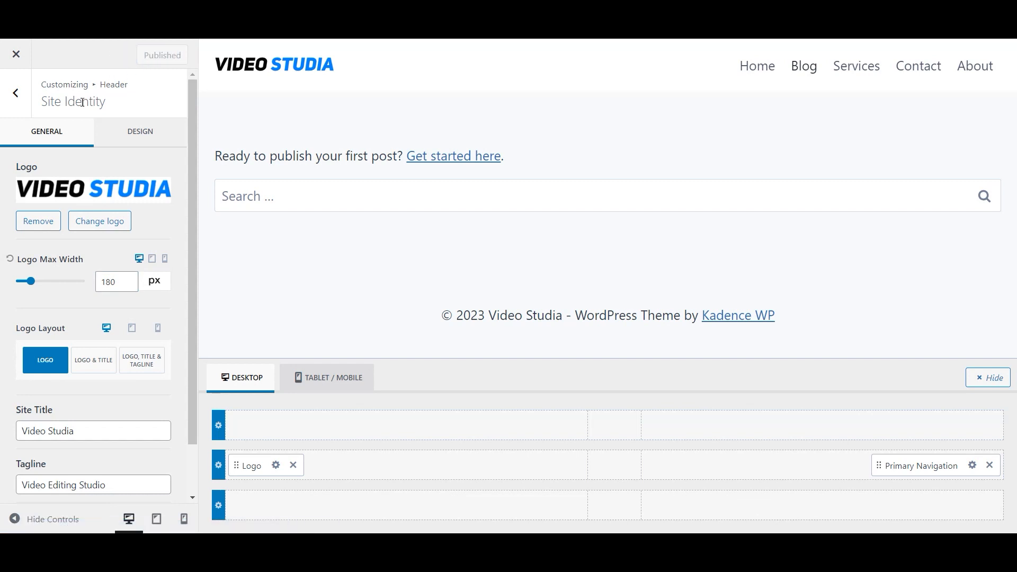
left_click(16, 92)
- Upload the blue play-button image with alt text as the Site Icon and publish
left_click(16, 92)
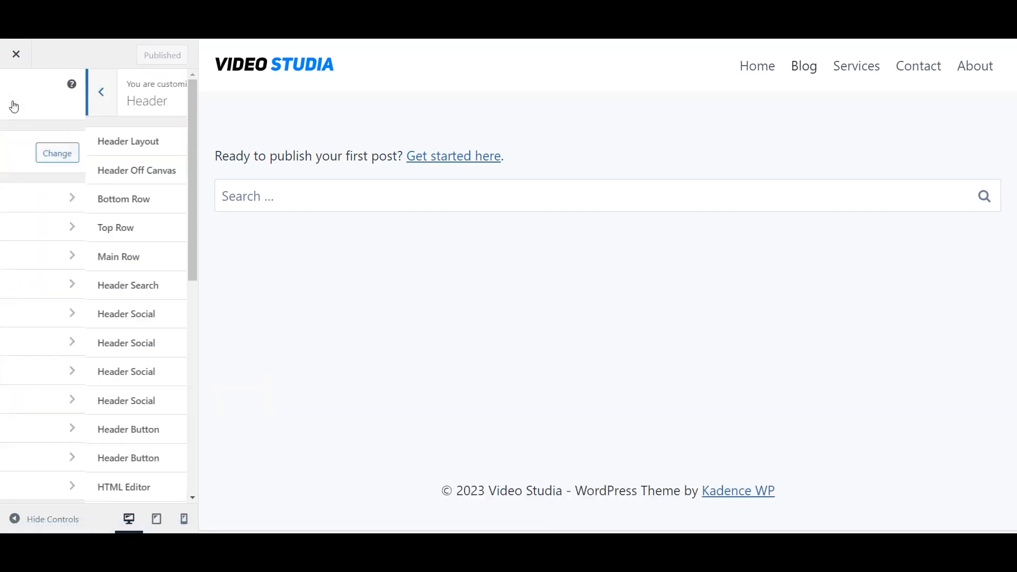
left_click(80, 373)
left_click(118, 302)
left_click(71, 113)
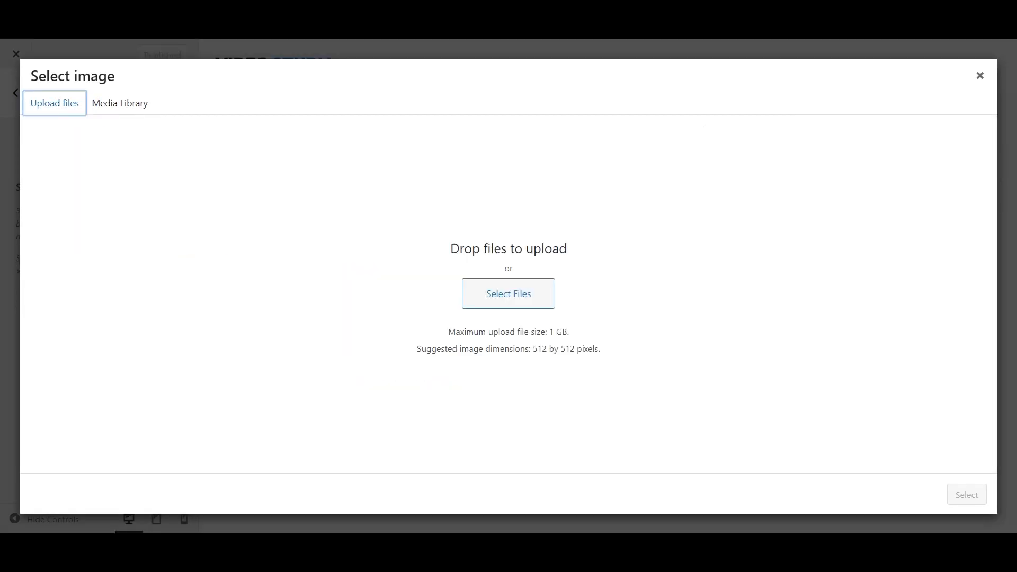
key("alt+Tab")
left_click_drag(529, 158, 919, 240)
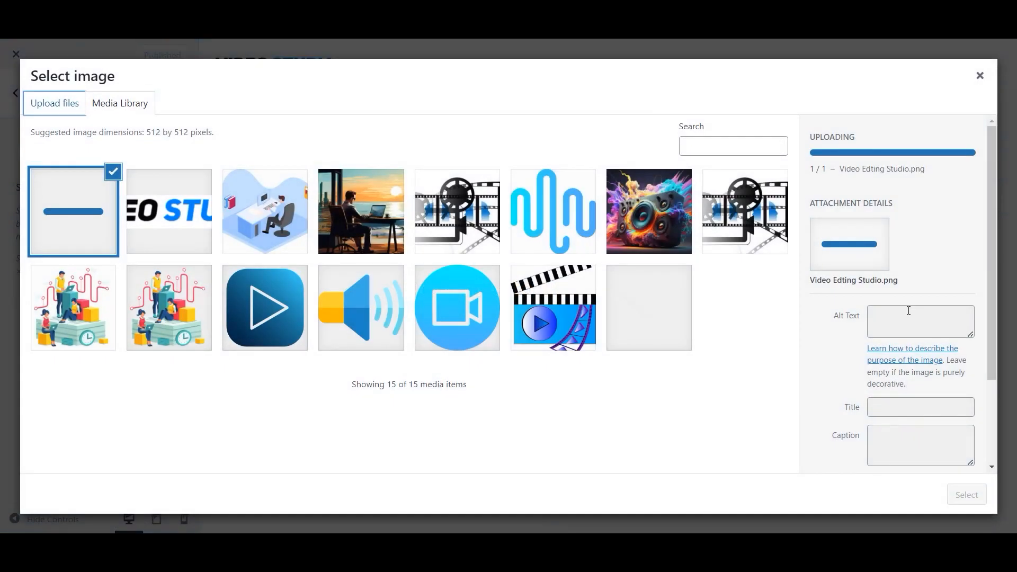
left_click(907, 334)
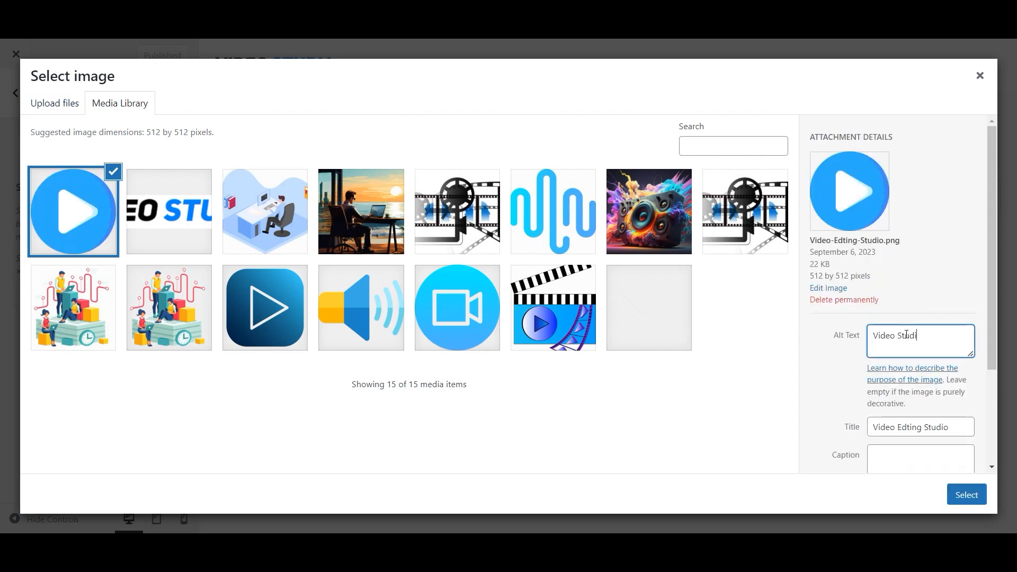
left_click(960, 497)
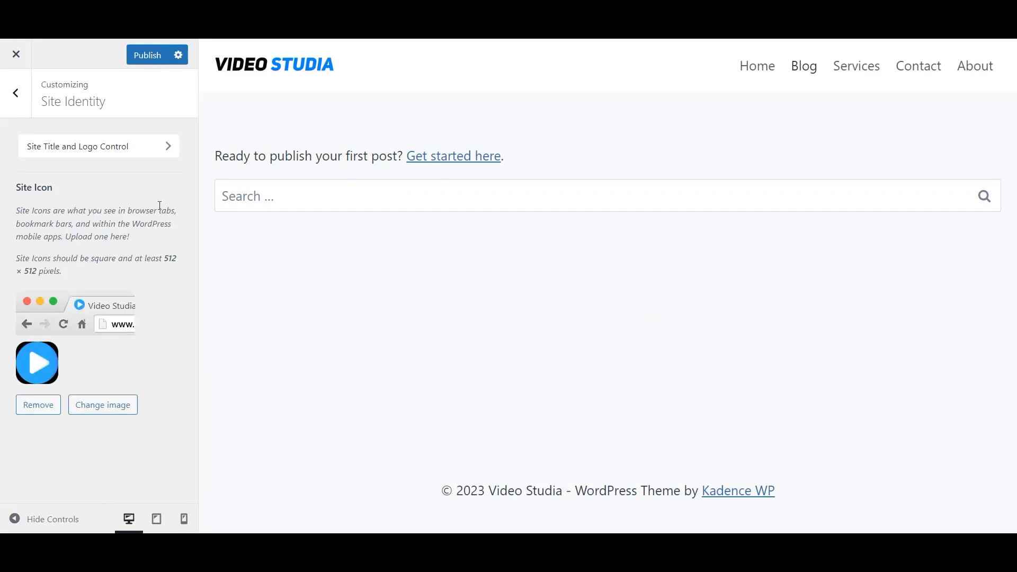
left_click(150, 56)
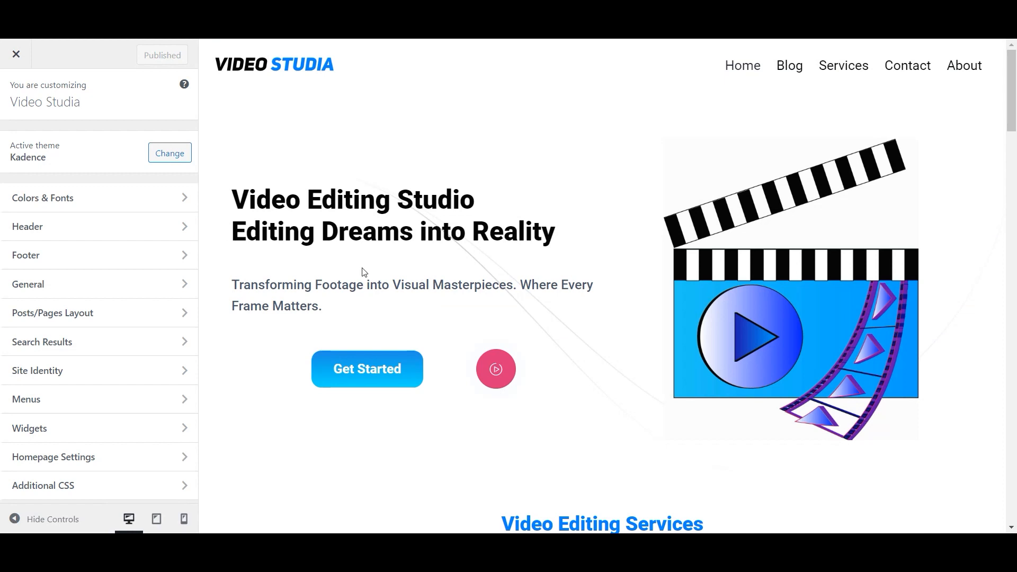
- Delete the {theme-credit} placeholder from the footer Copyright text and publish
left_click(125, 256)
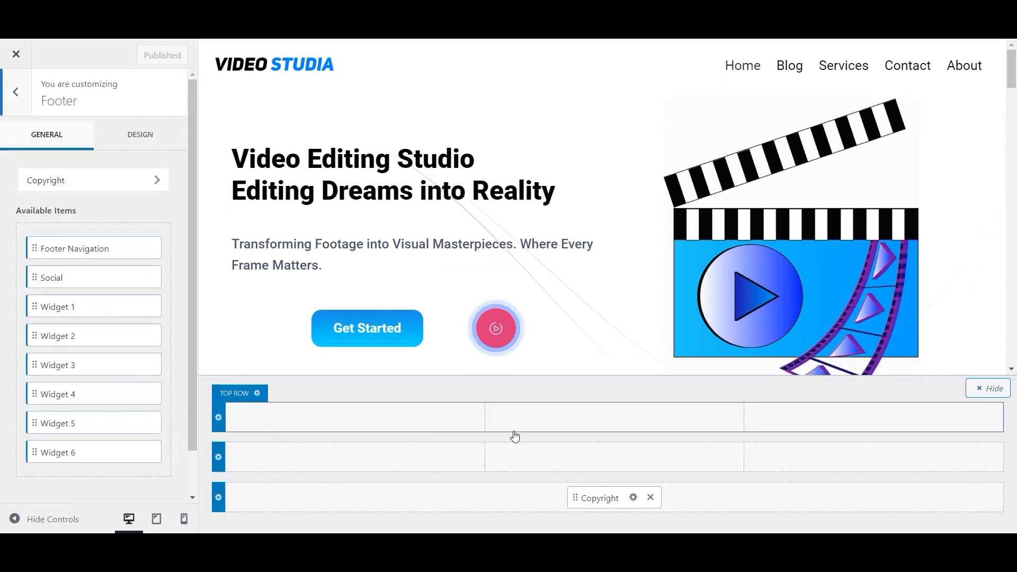
left_click(633, 496)
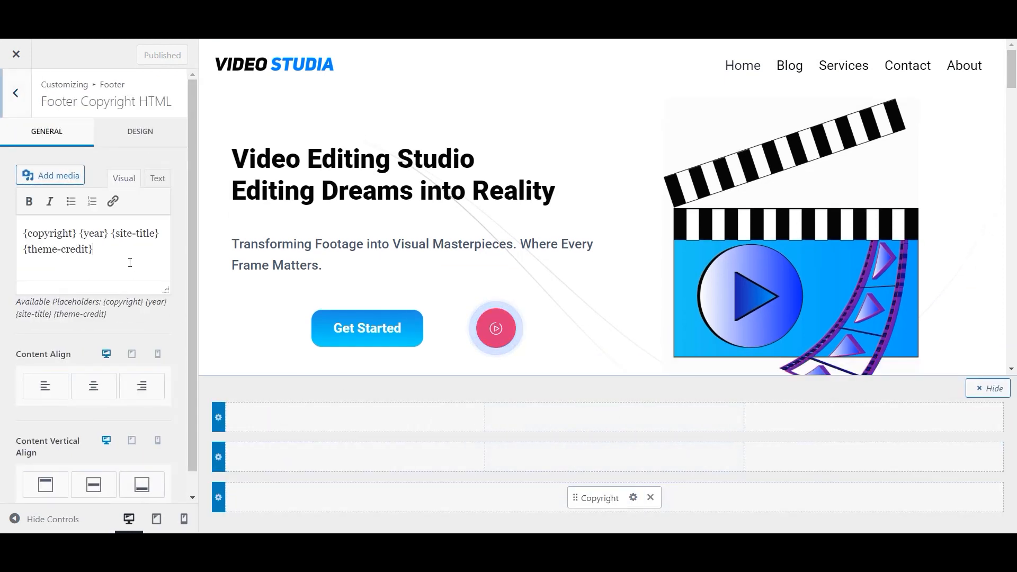
left_click_drag(96, 251, 19, 263)
key("BackSpace")
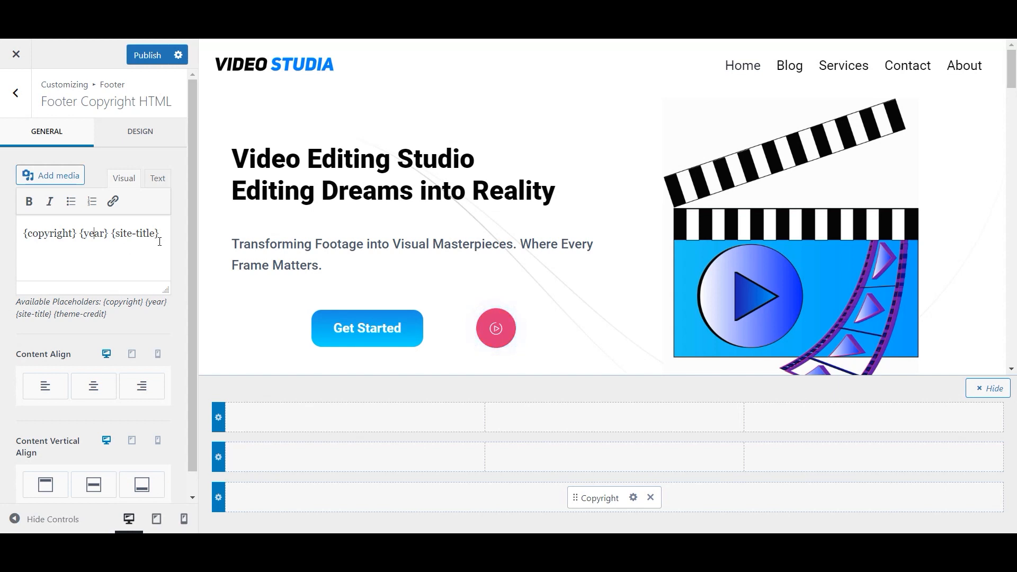
scroll(159, 265, "down", 1)
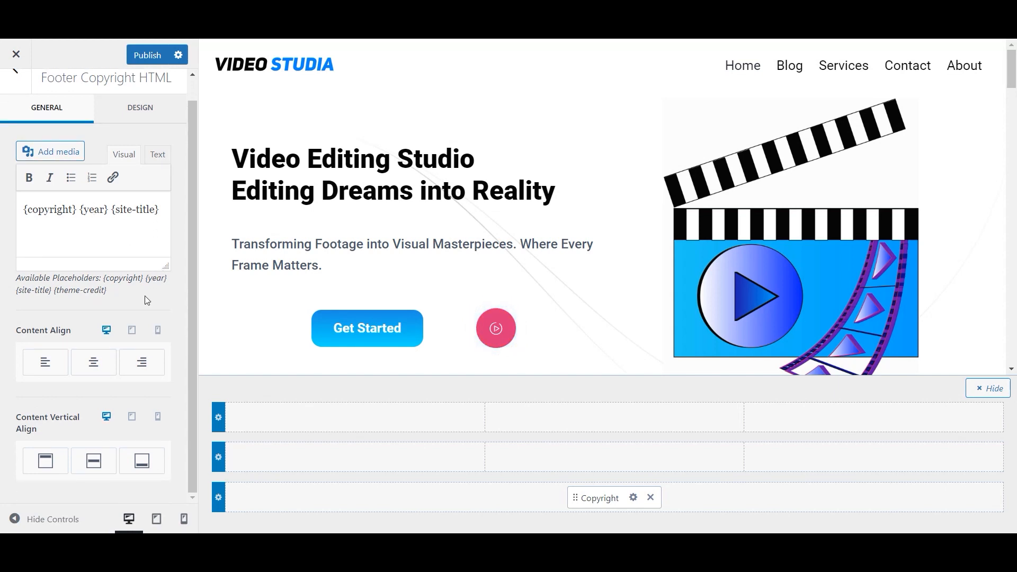
scroll(135, 113, "up", 1)
left_click(142, 131)
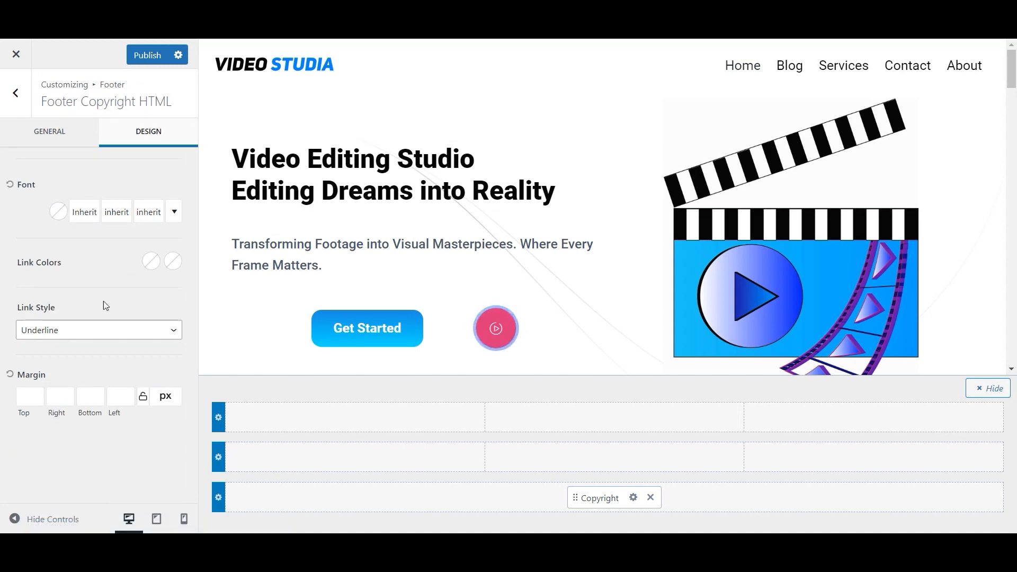
left_click(147, 54)
scroll(654, 305, "down", 15)
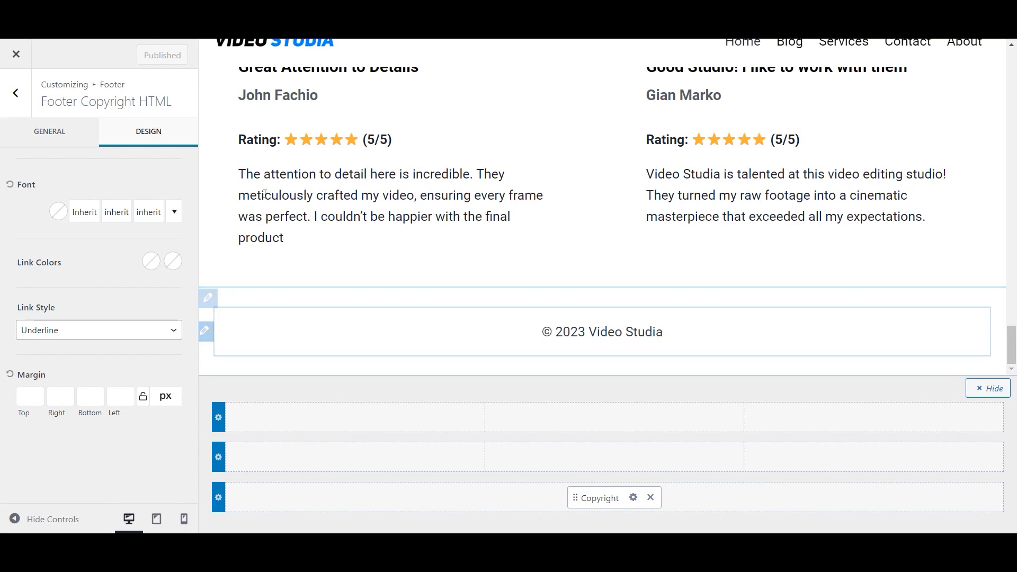
left_click(15, 93)
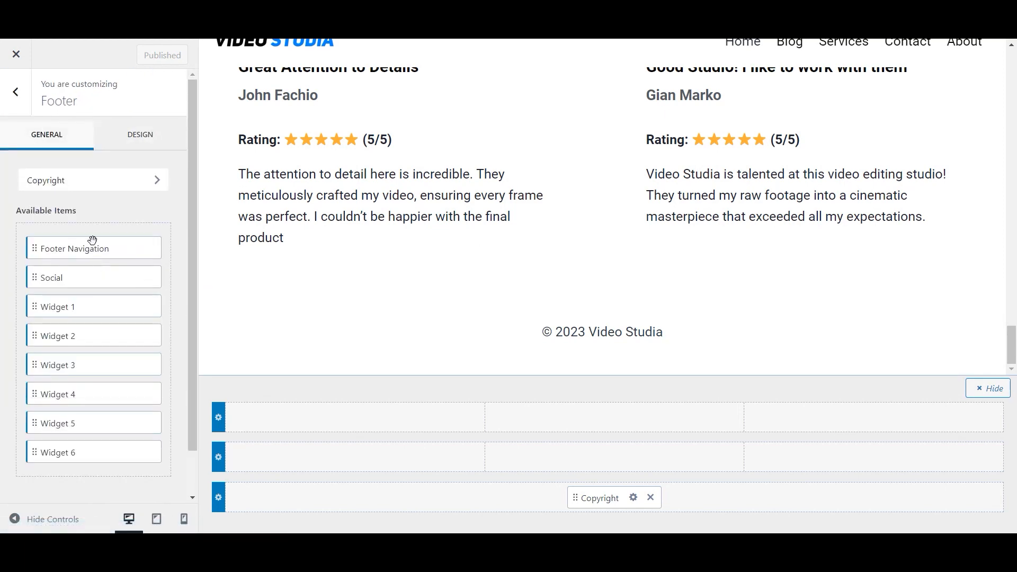
- Add '- All rights reserved.' after the site title in the copyright and center-align it
left_click(93, 183)
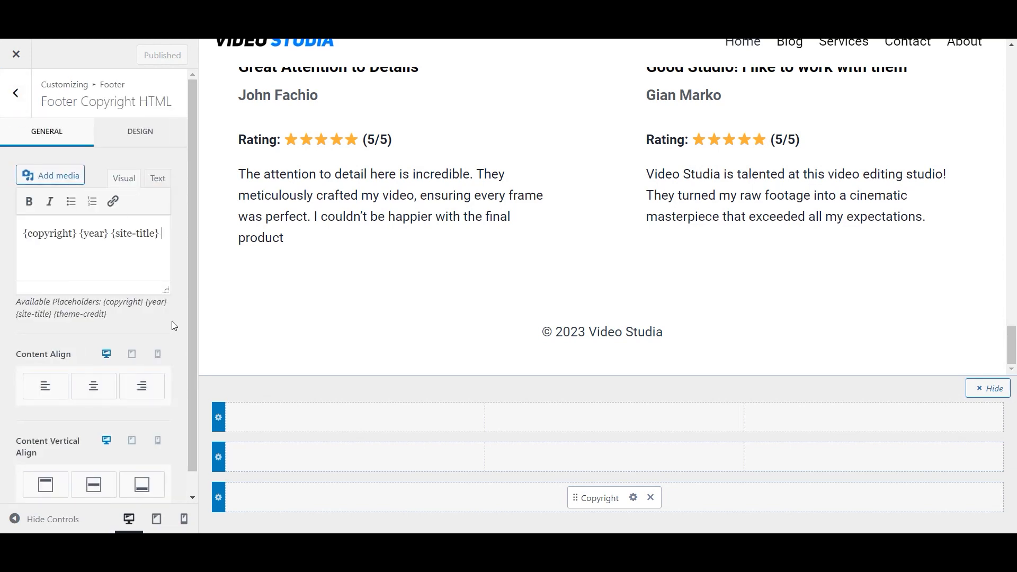
type("AI")
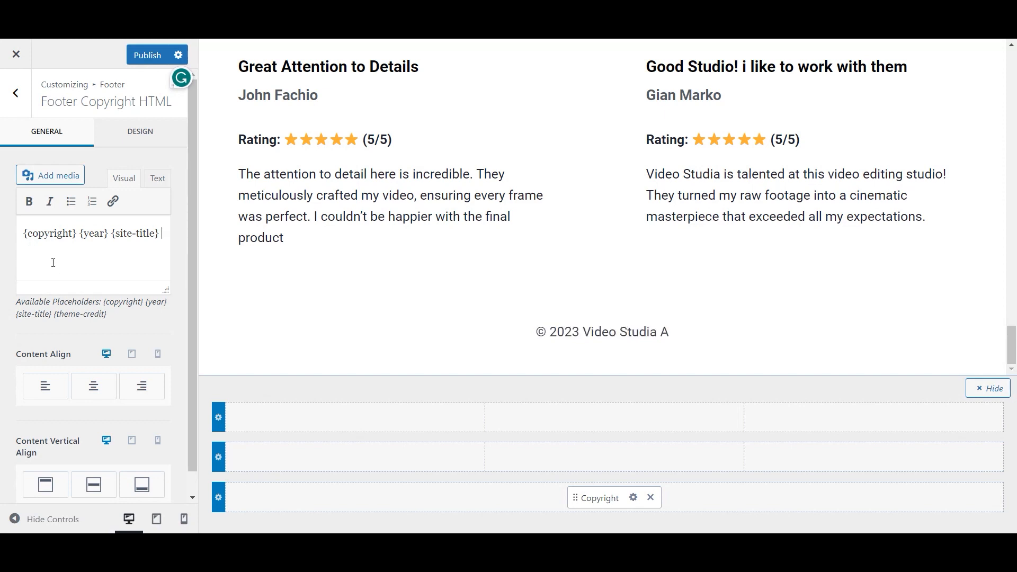
type("ALL")
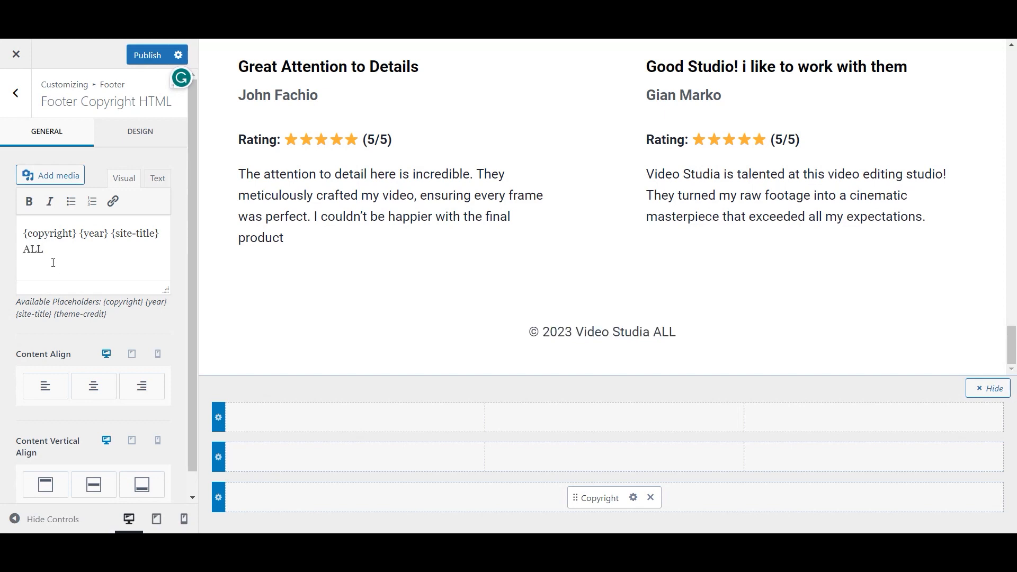
type("ll")
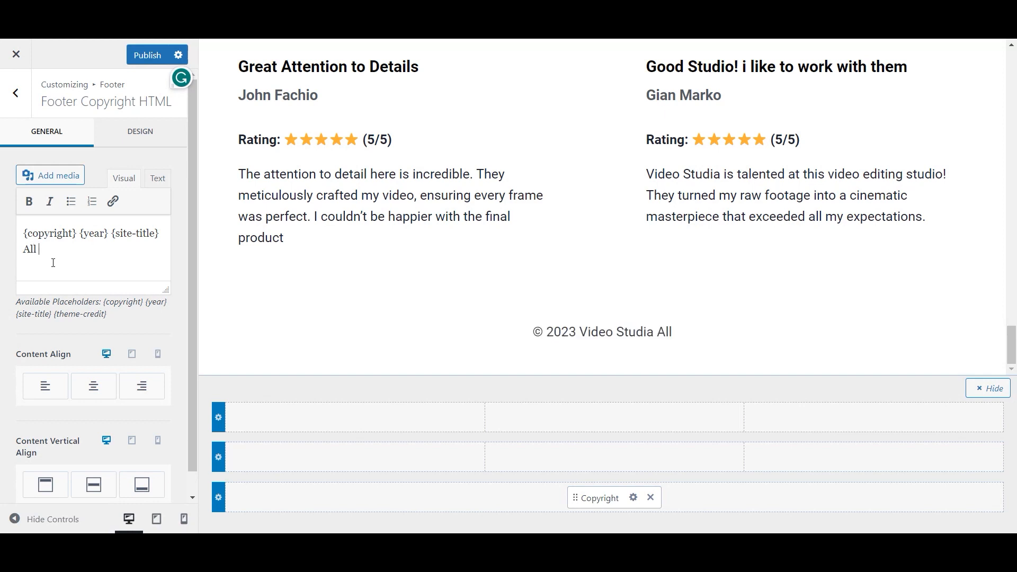
type(" rifhts reserved.")
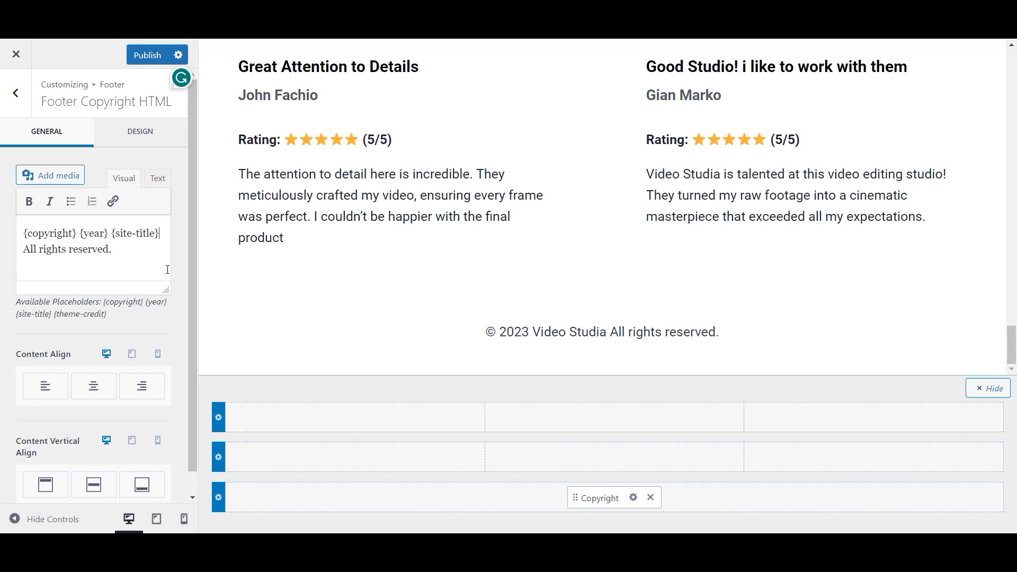
type("<br")
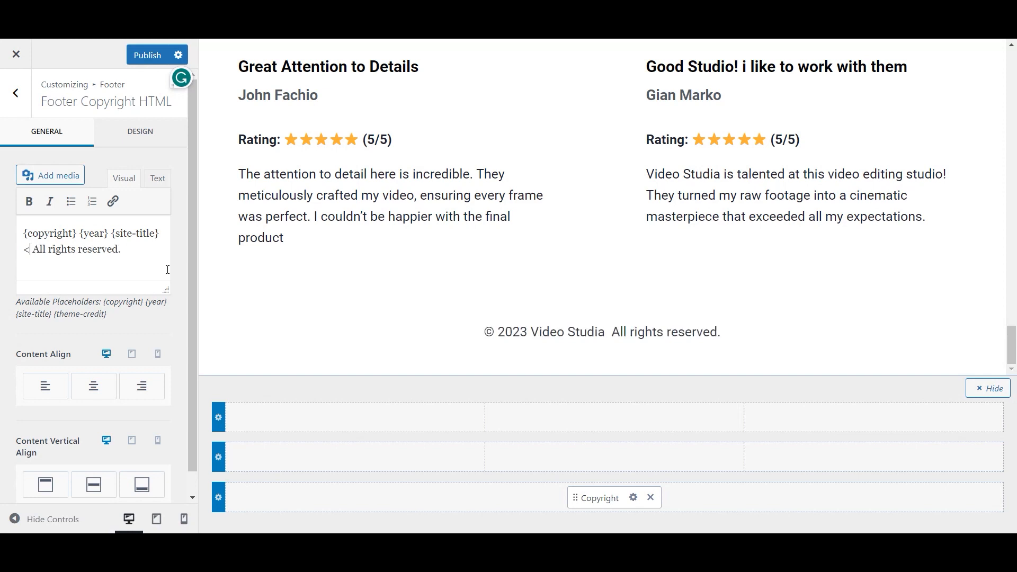
type(">")
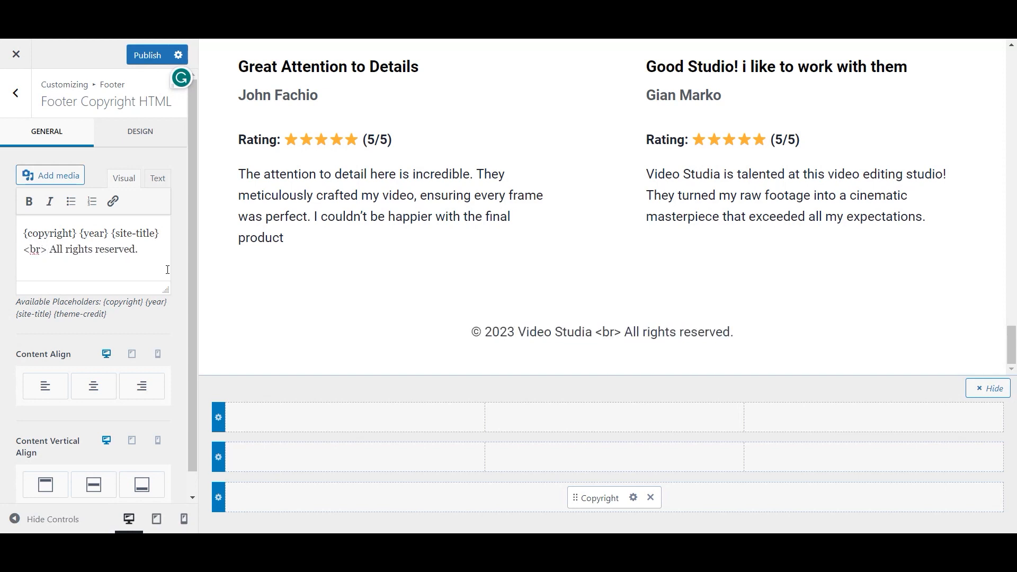
key("BackSpace")
key("BackSpace")
key("BackSpace")
key("BackSpace")
key("BackSpace")
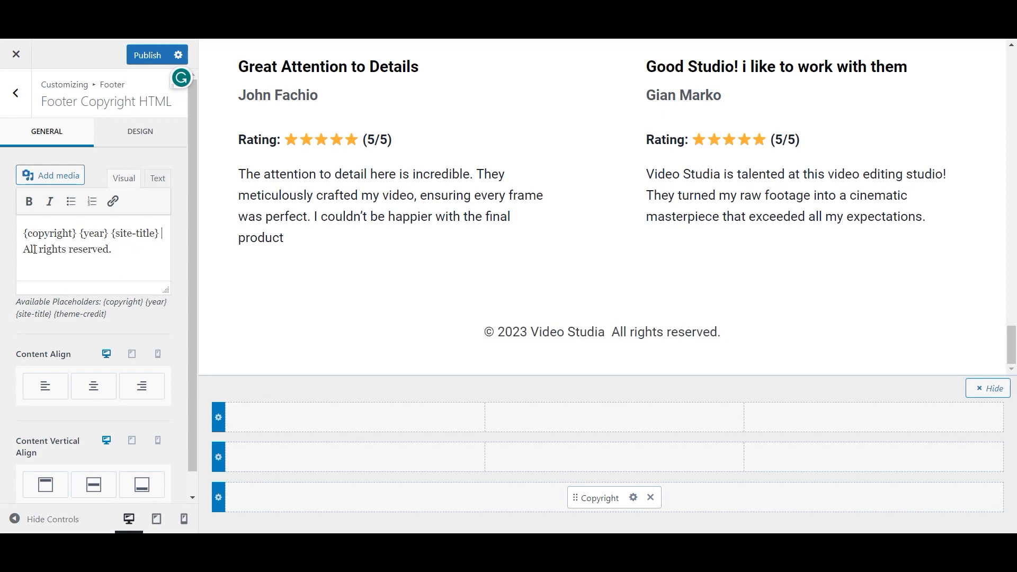
left_click(93, 386)
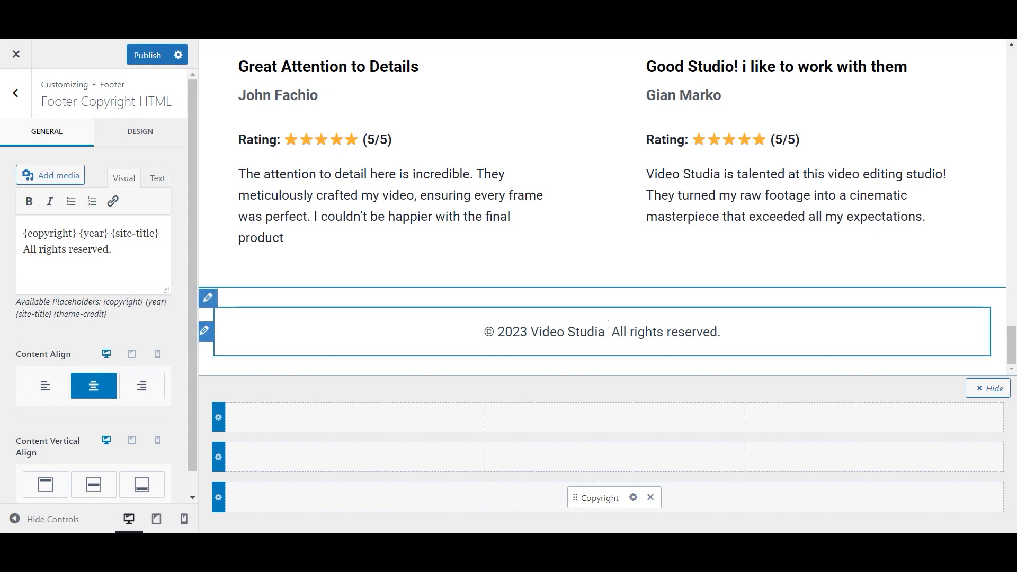
type("-")
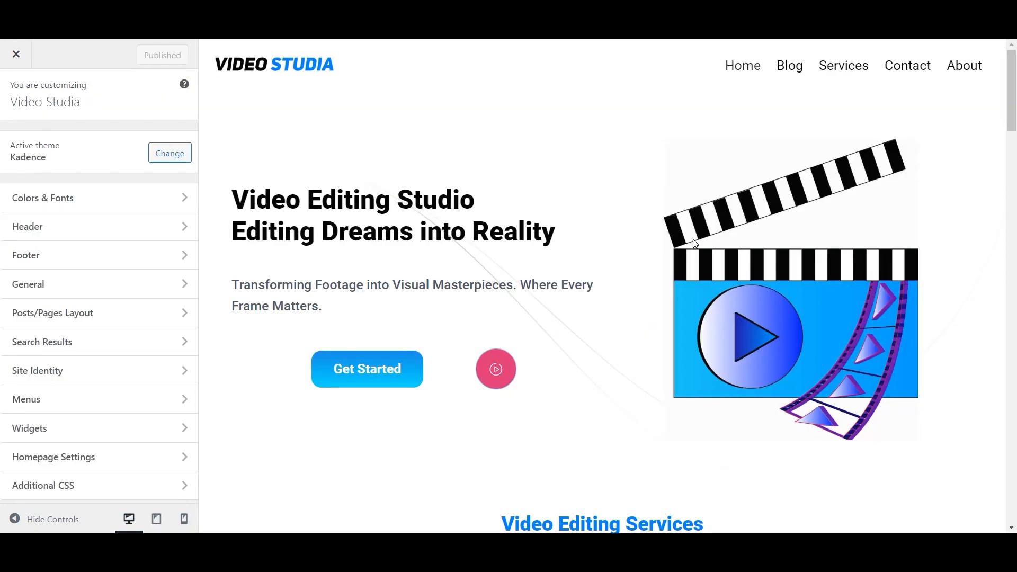
scroll(498, 228, "down", 10)
scroll(498, 228, "down", 10)
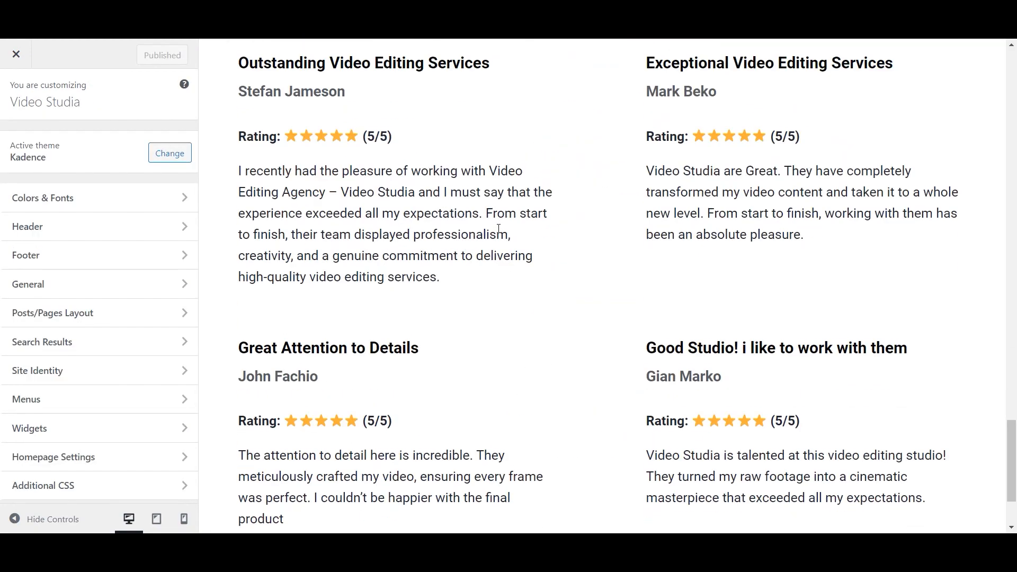
- Preview the Blog, Services, Contact and About pages, scrolling to check each footer
scroll(498, 228, "up", 20)
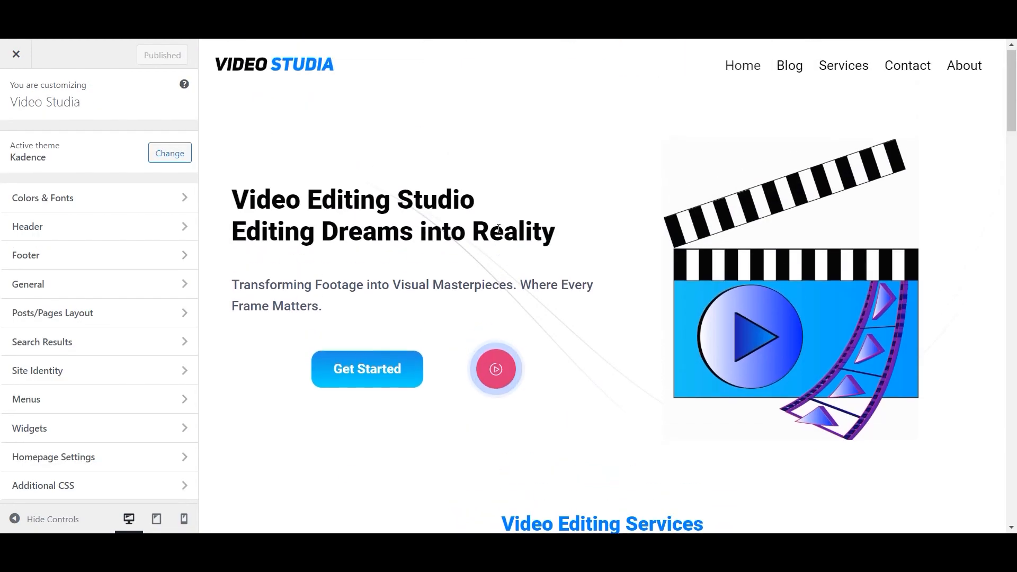
left_click(794, 75)
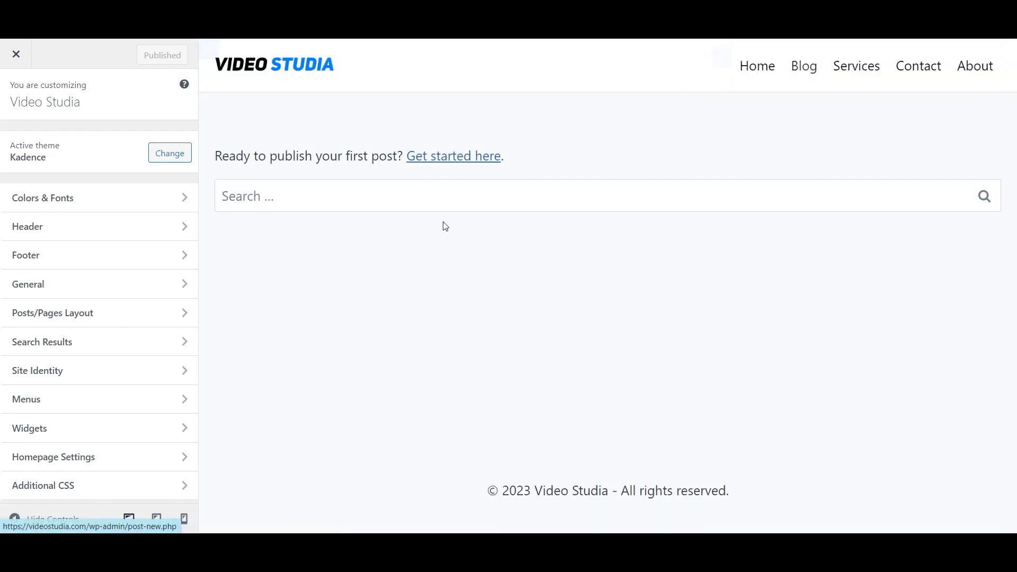
left_click(850, 78)
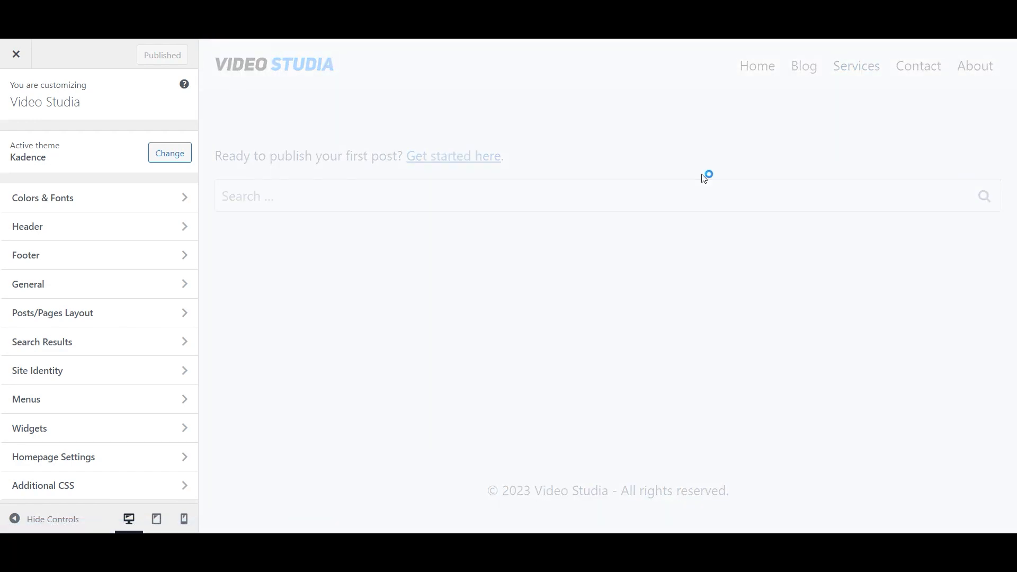
scroll(704, 178, "down", 12)
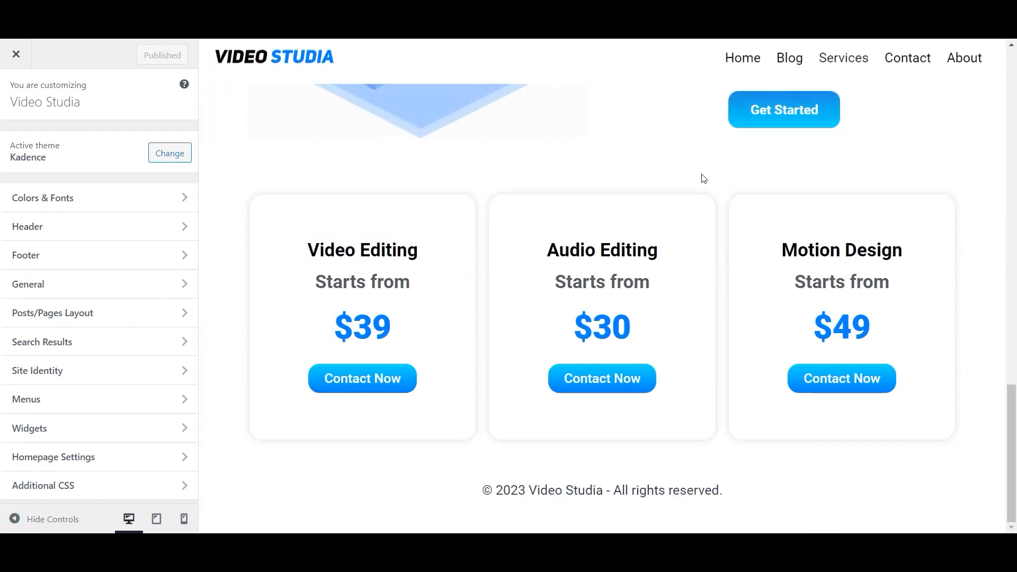
scroll(704, 179, "up", 12)
left_click(900, 66)
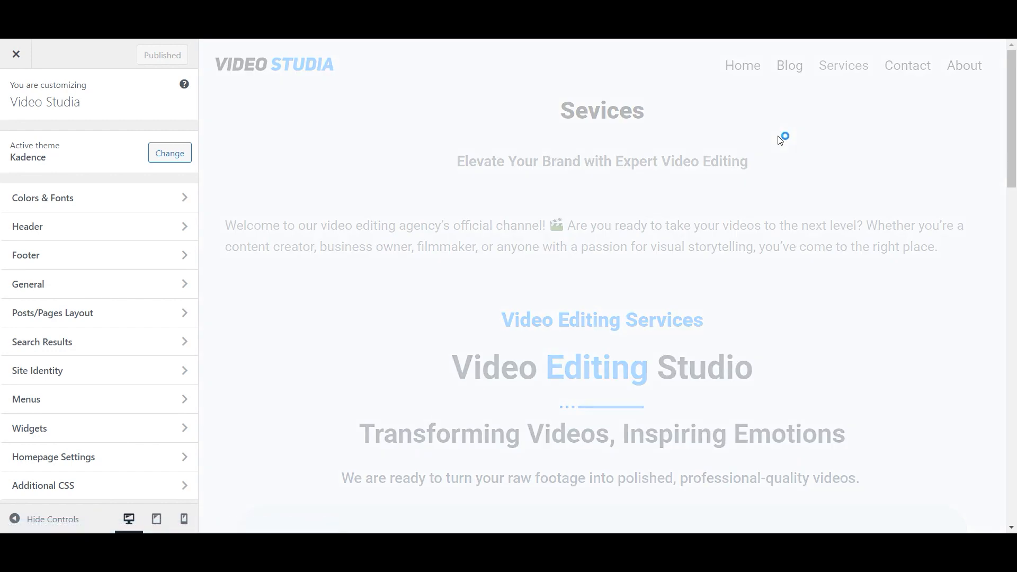
scroll(778, 139, "down", 5)
scroll(779, 136, "up", 5)
left_click(971, 74)
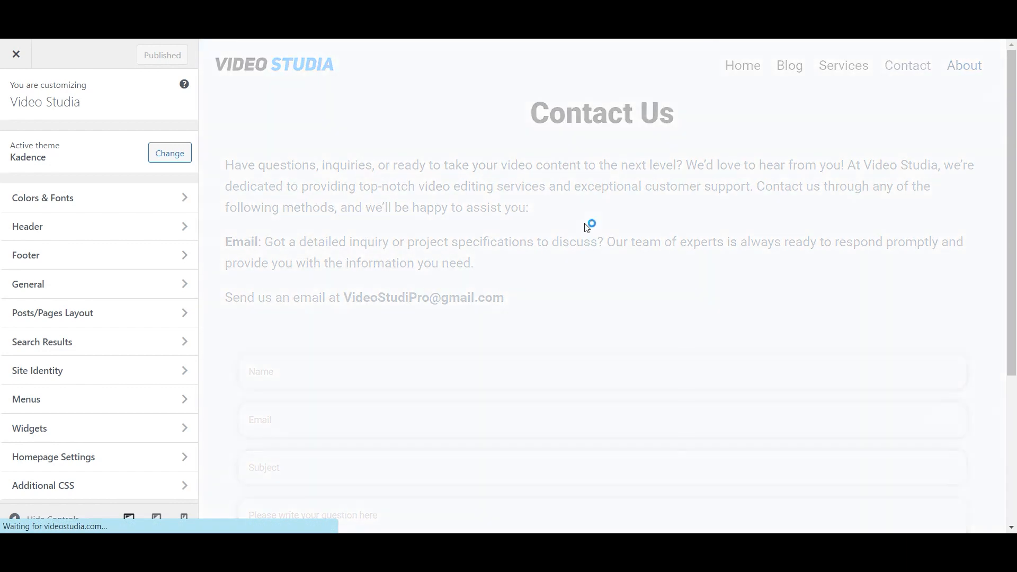
scroll(587, 227, "down", 10)
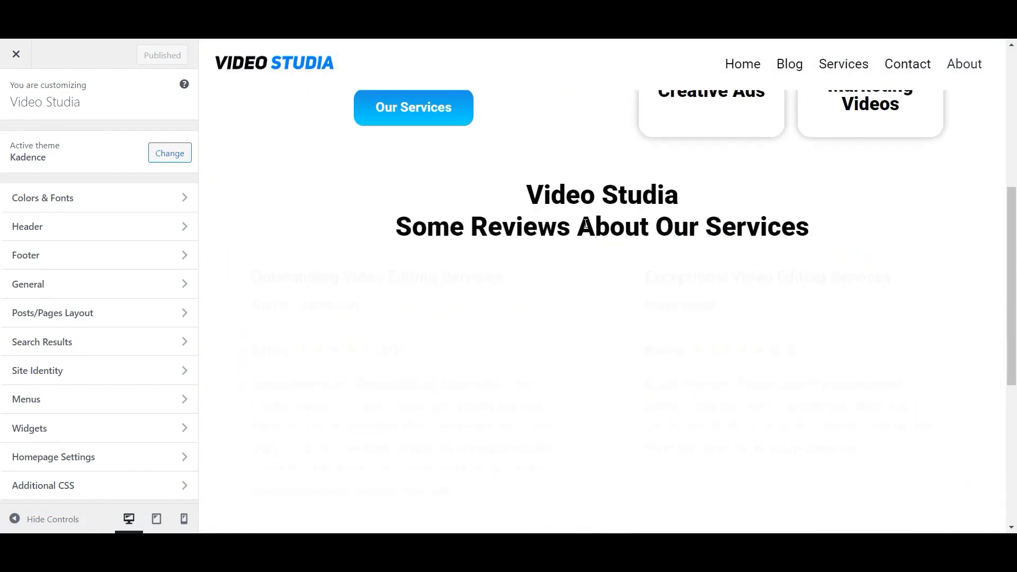